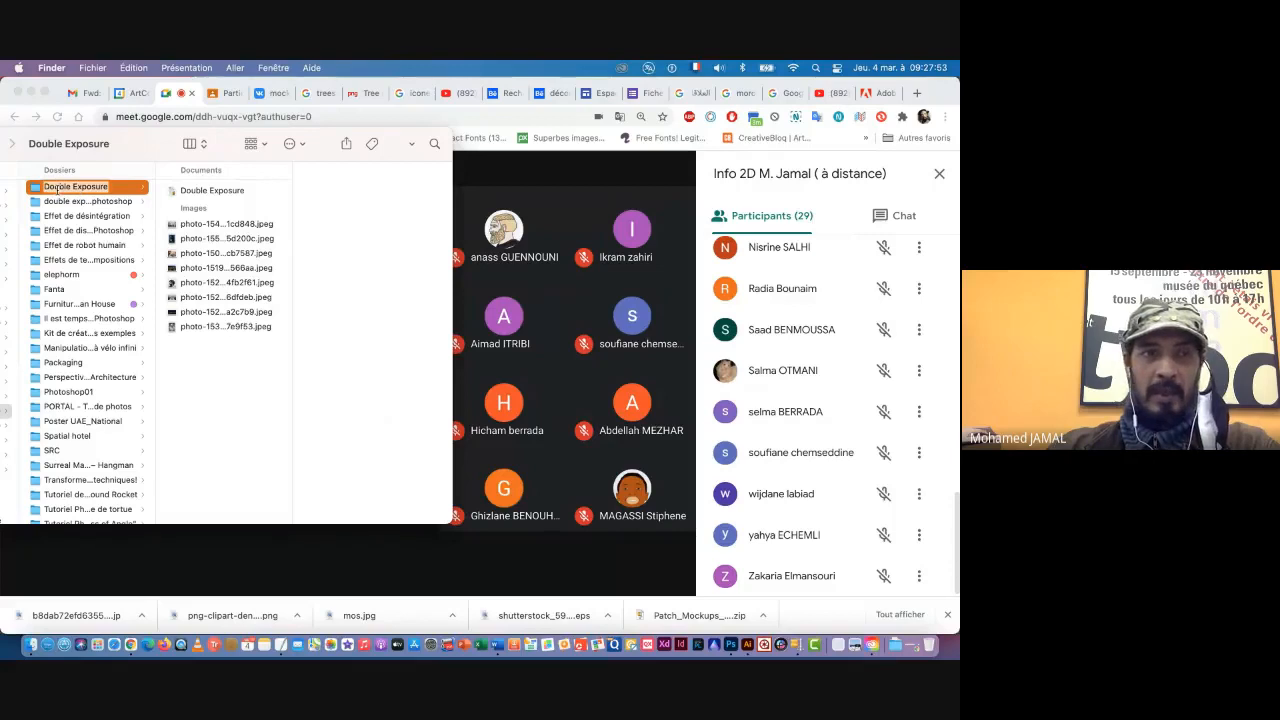
# Step: Search Google Images for "Double Exposure" in a new browser tab and browse the example pictures
pyautogui.click(917, 93)
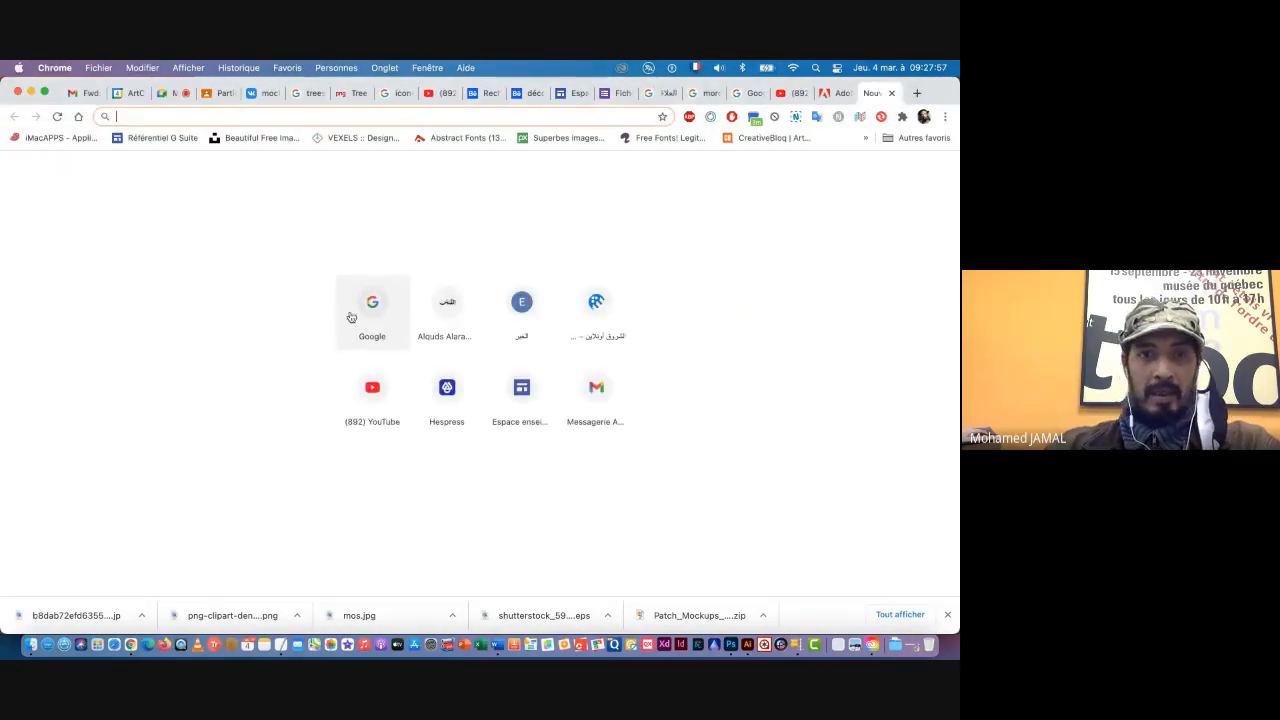
pyautogui.click(352, 316)
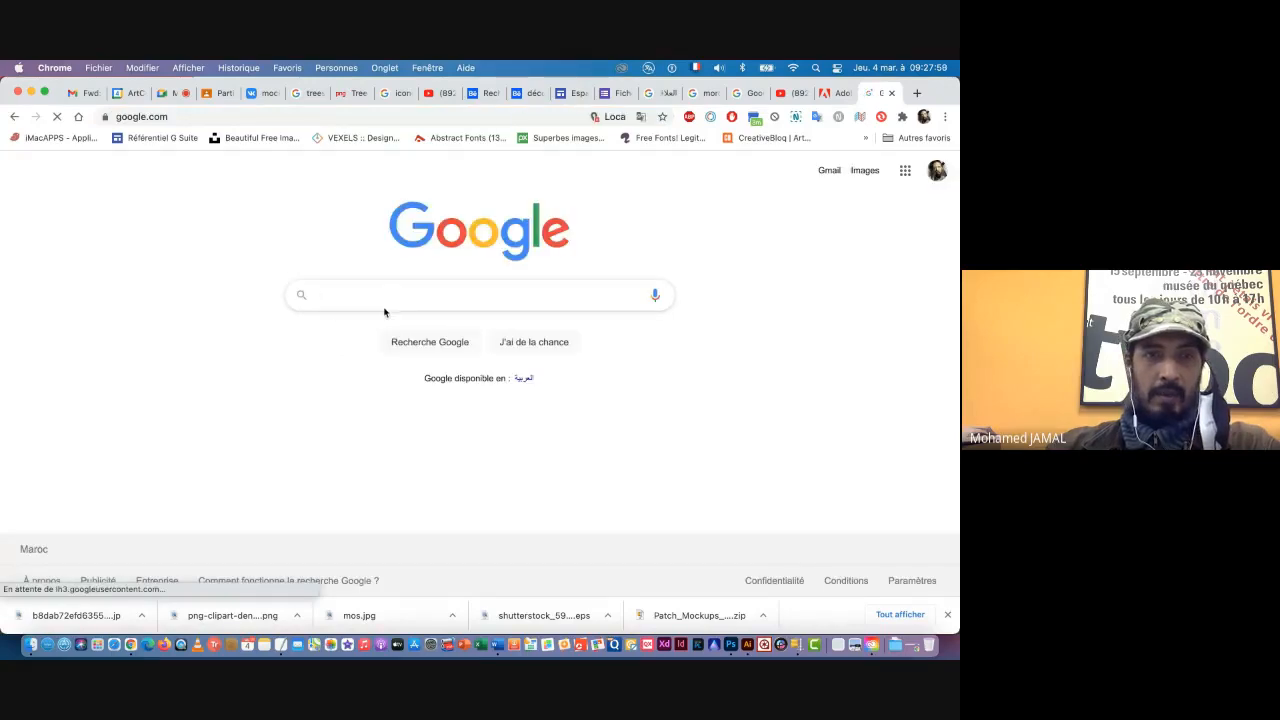
pyautogui.write('Double Exposure')
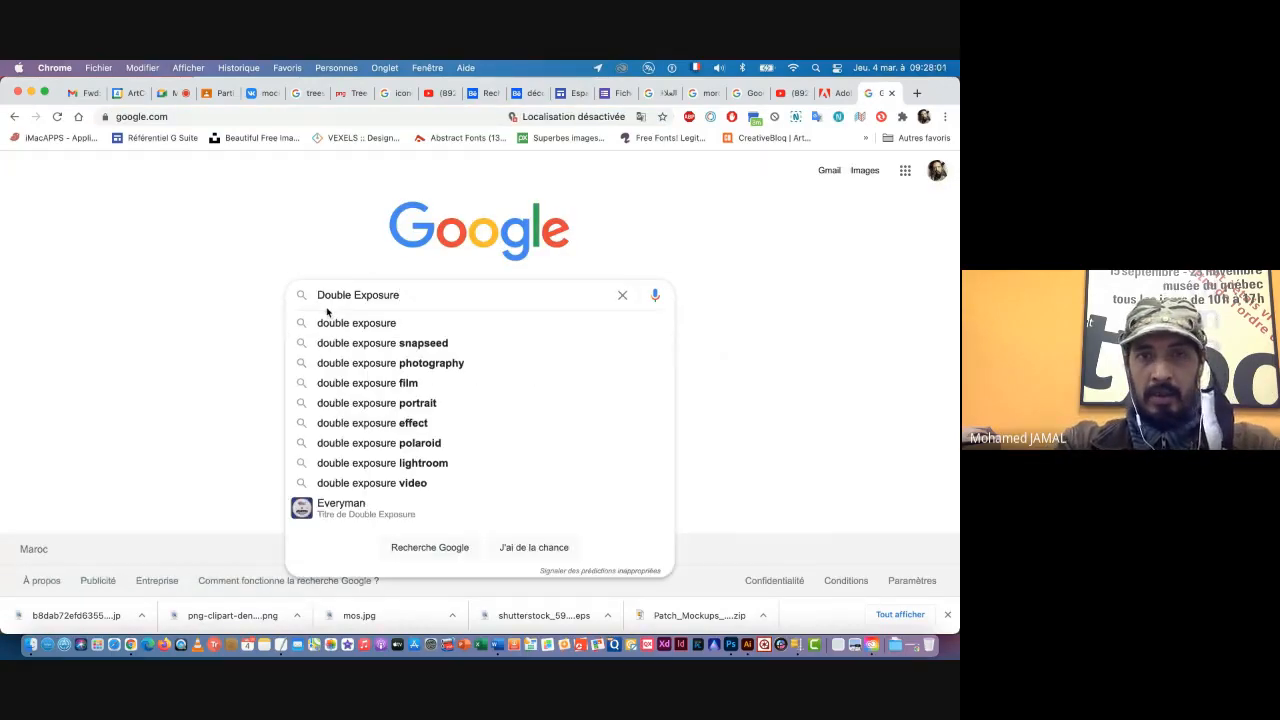
pyautogui.press('Return')
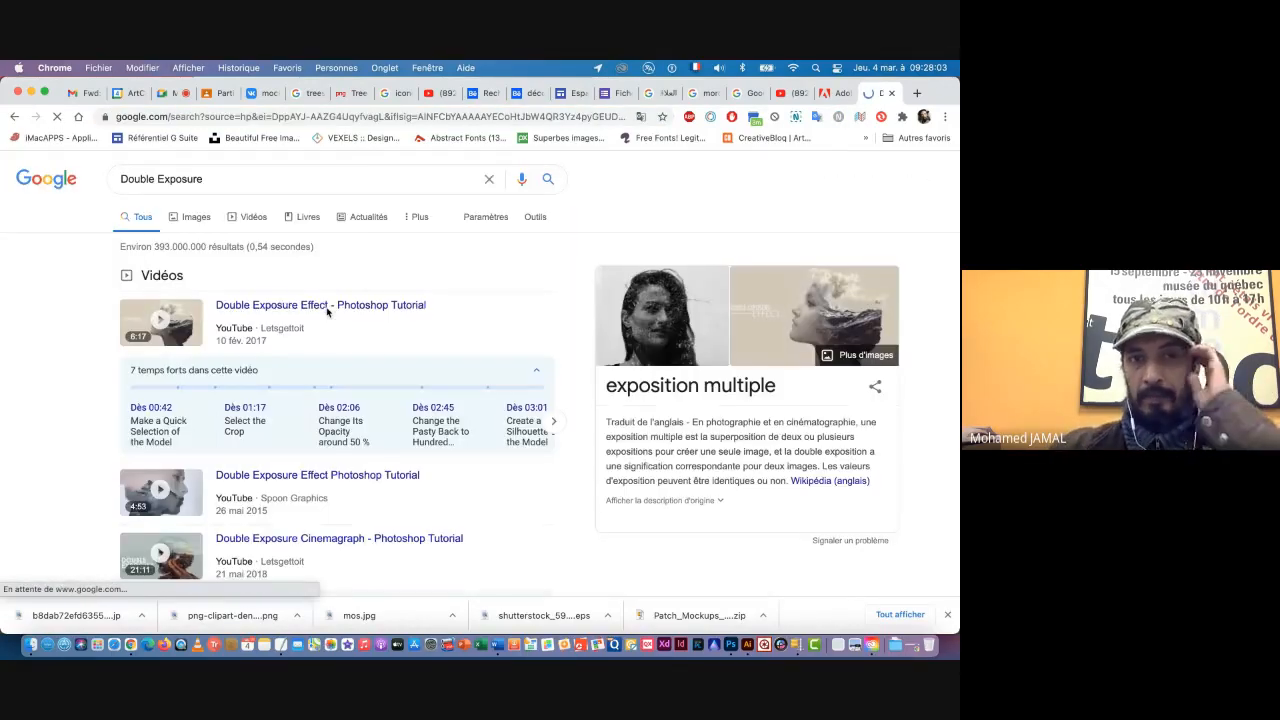
pyautogui.click(186, 218)
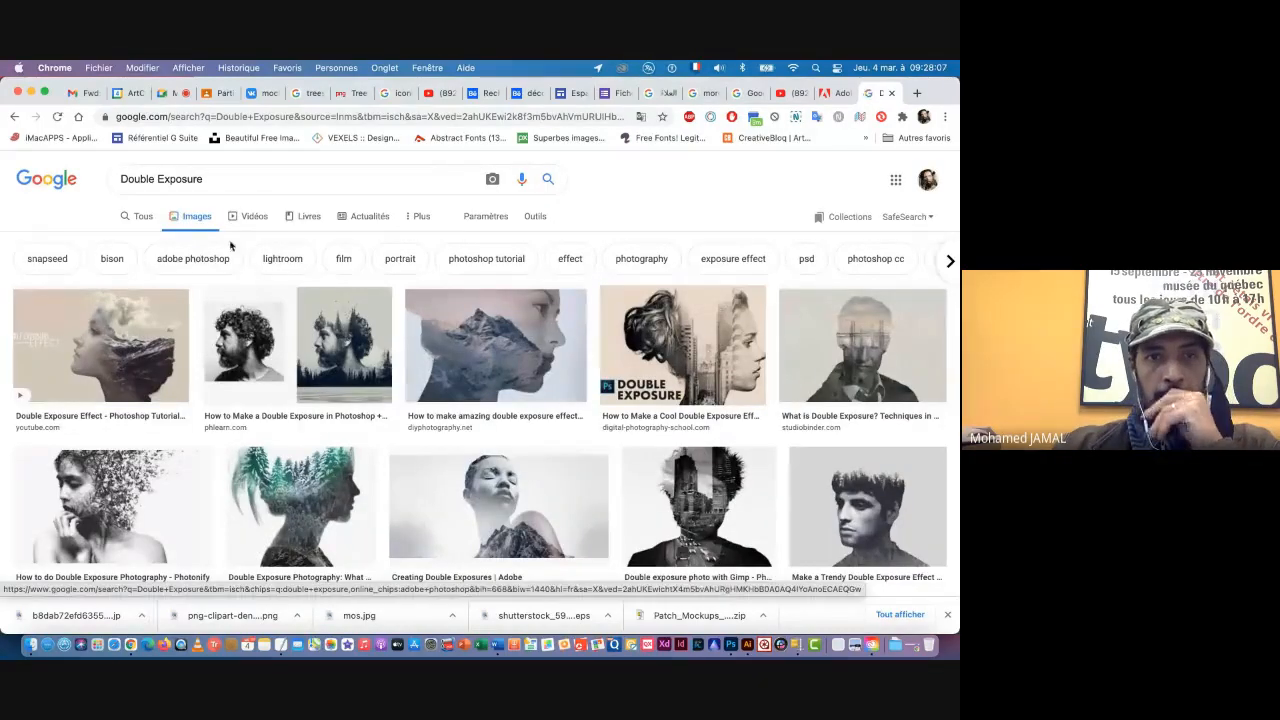
pyautogui.scroll(-2, 390, 461)
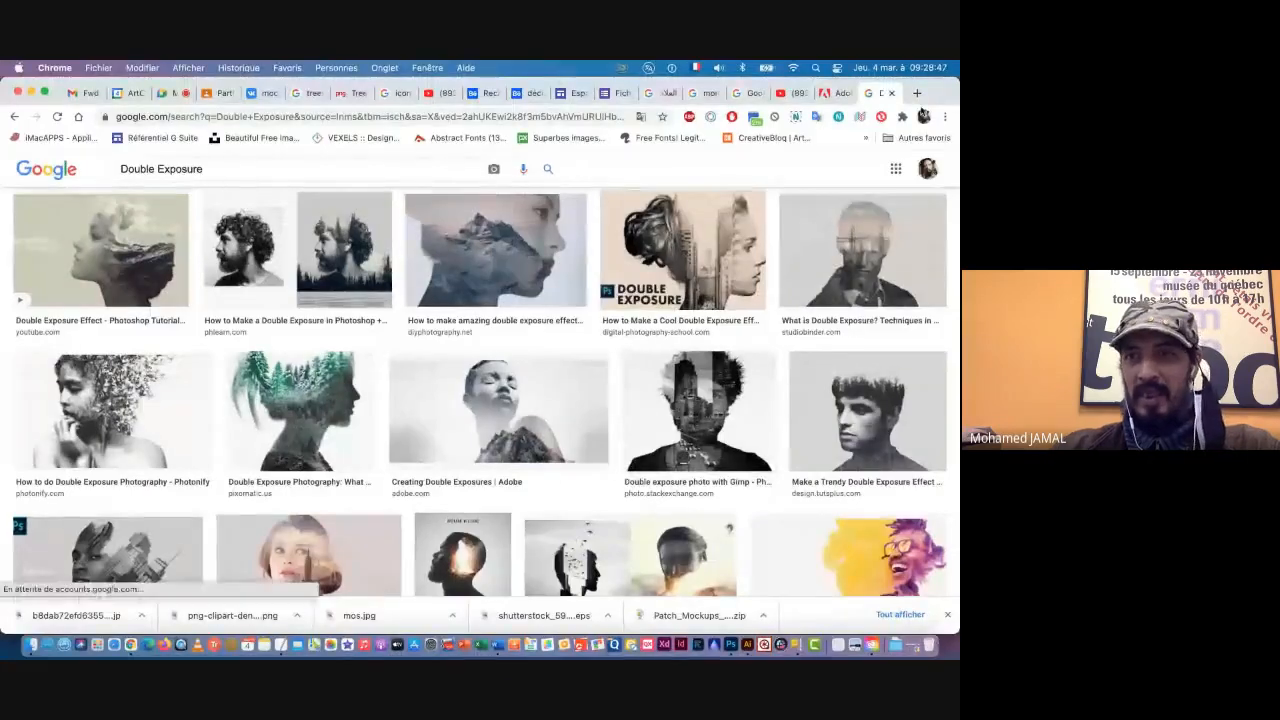
# Step: Open the Unsplash website in a new browser tab
pyautogui.click(918, 94)
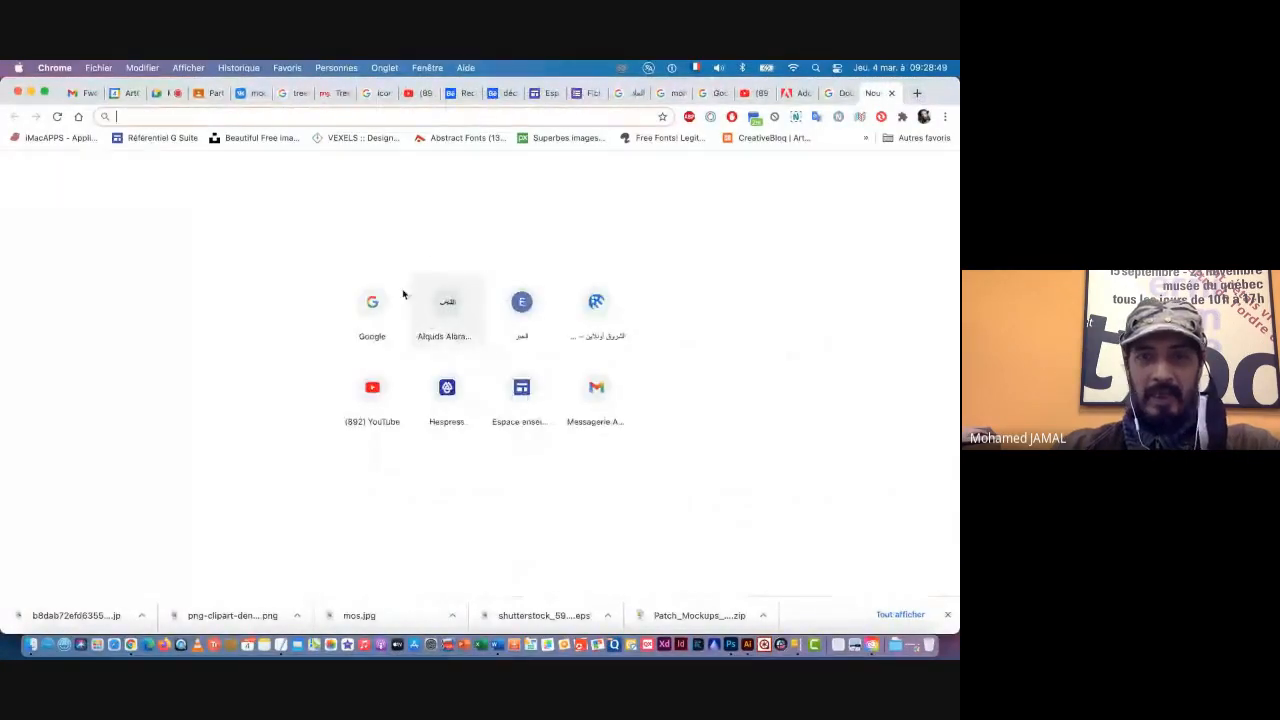
pyautogui.write('un')
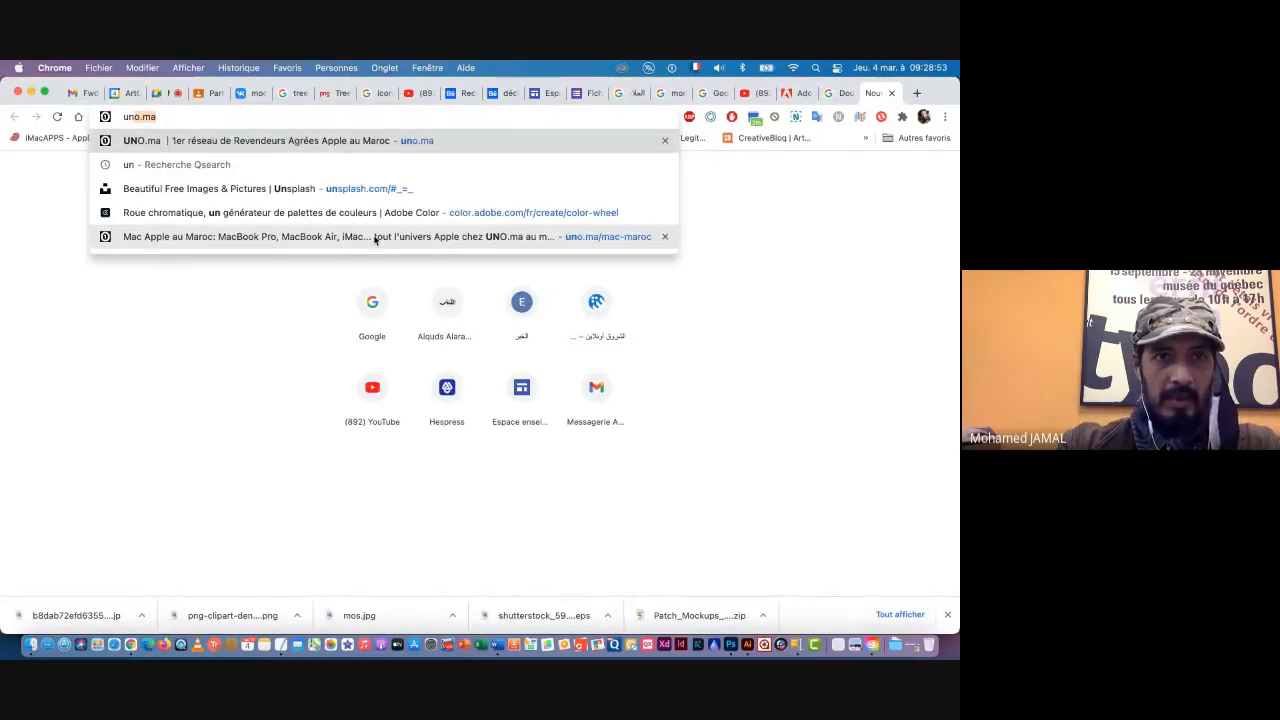
pyautogui.press('Down')
pyautogui.press('Down')
pyautogui.press('Return')
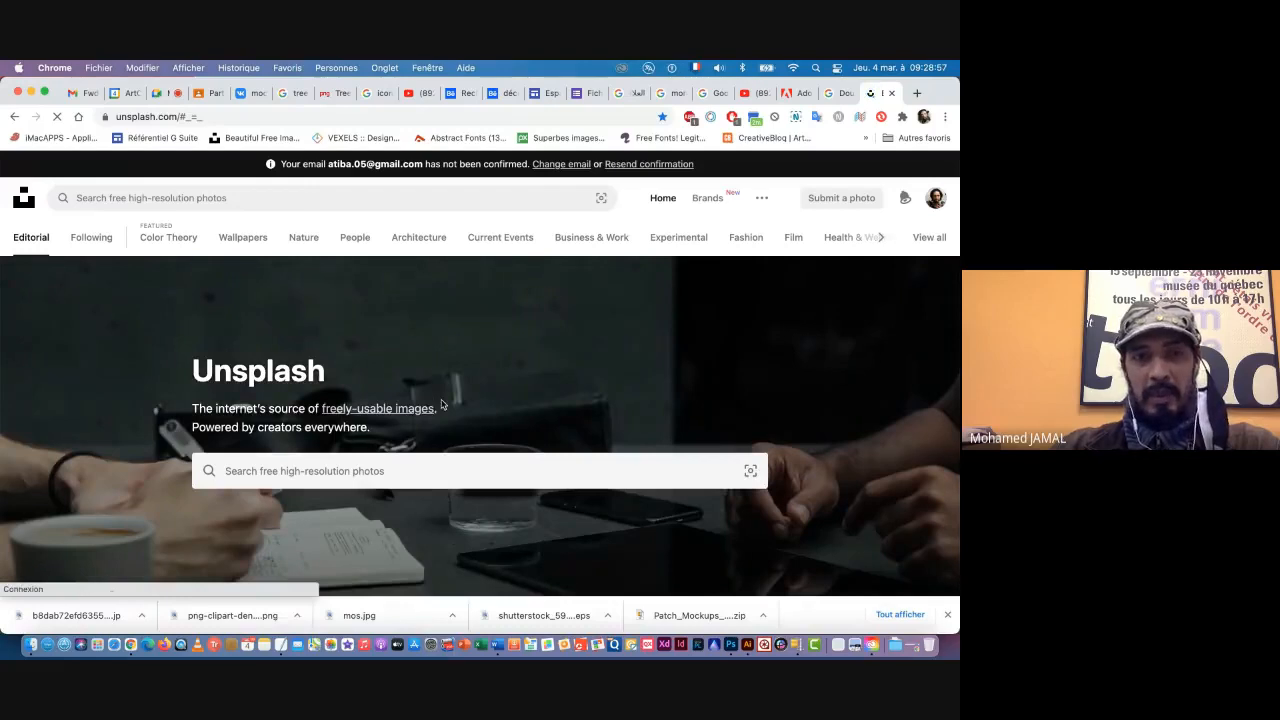
# Step: Search Unsplash's free high-resolution photos for "portraits"
pyautogui.click(357, 477)
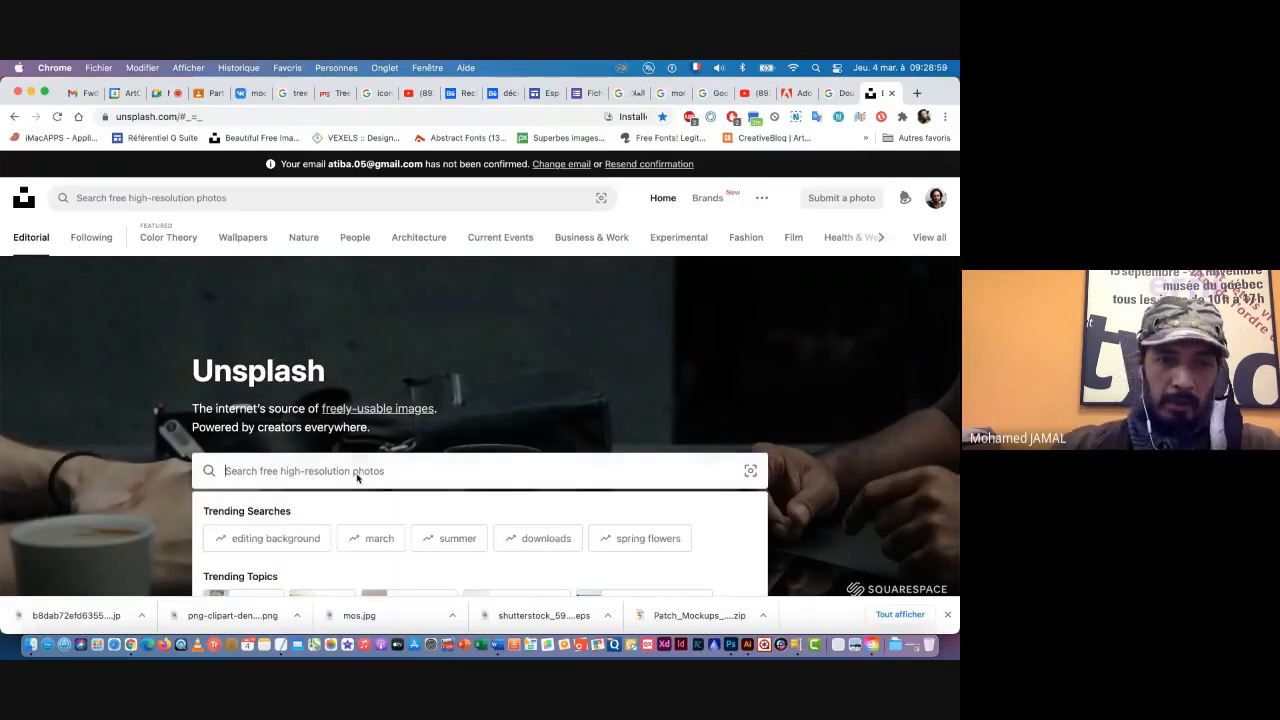
pyautogui.write('por')
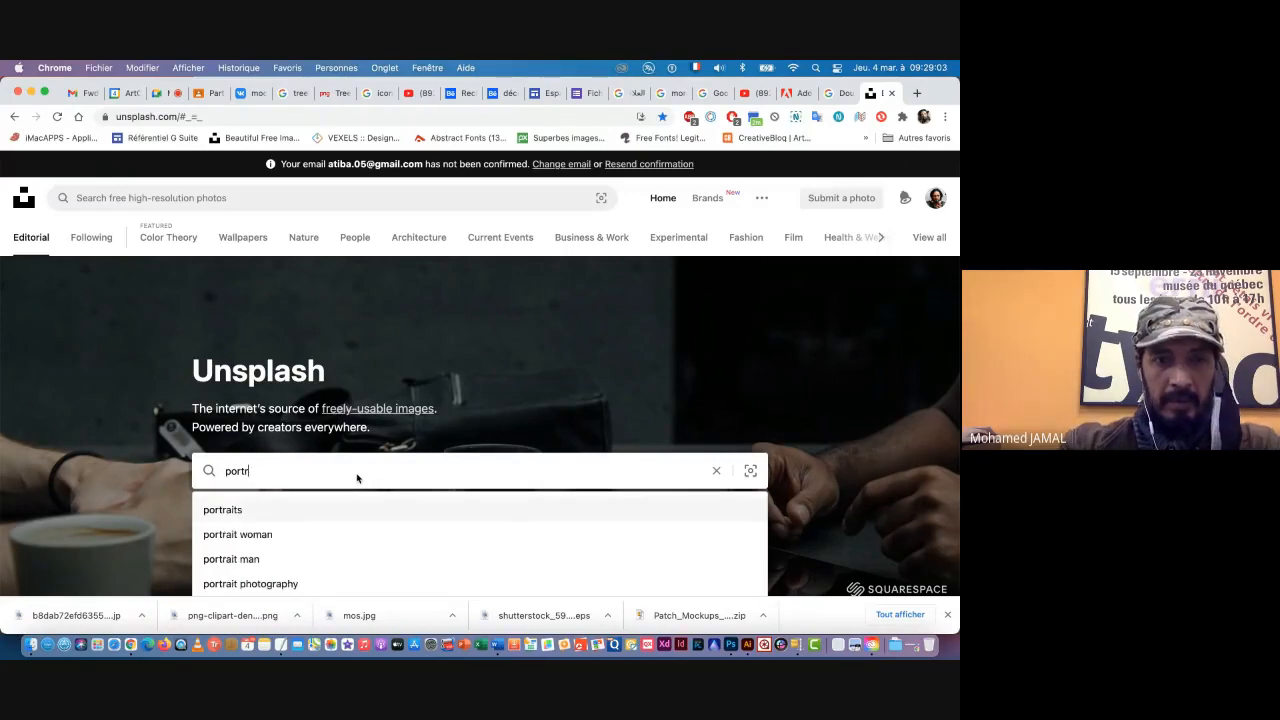
pyautogui.write('tr')
pyautogui.press('Return')
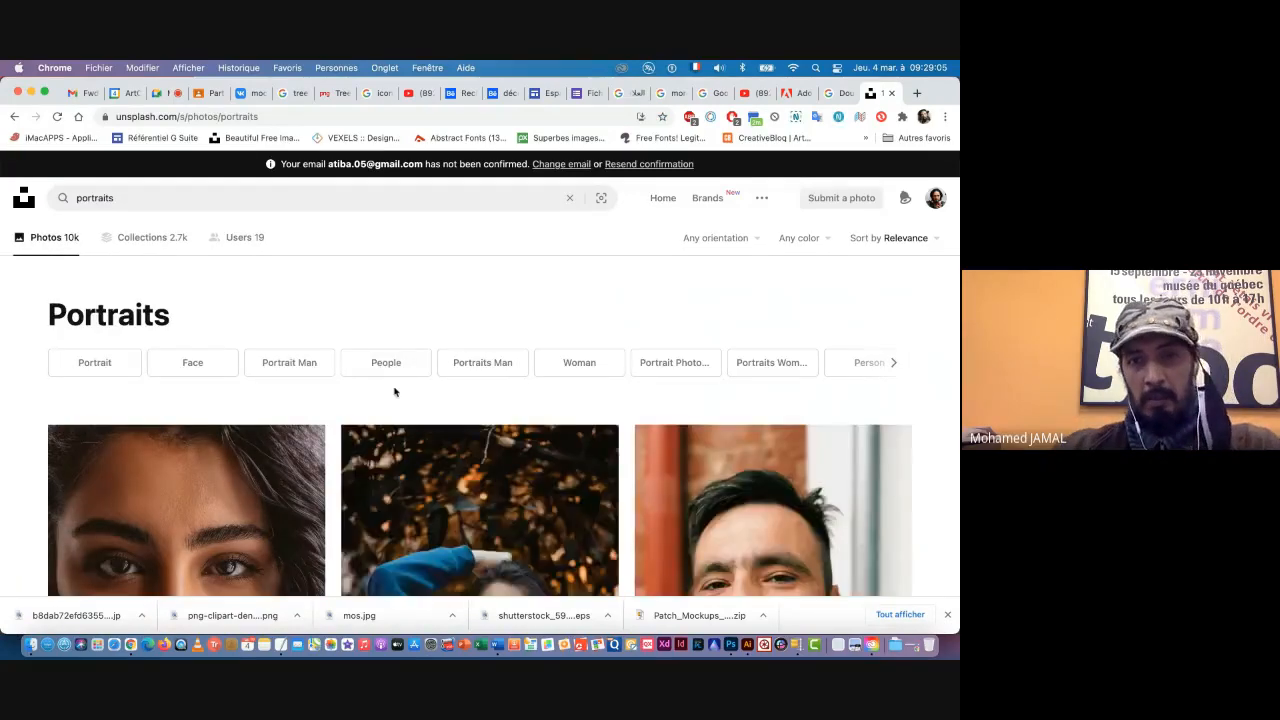
# Step: Look through the Unsplash portrait results for a photo suited to a double exposure effect
pyautogui.scroll(-8, 455, 438)
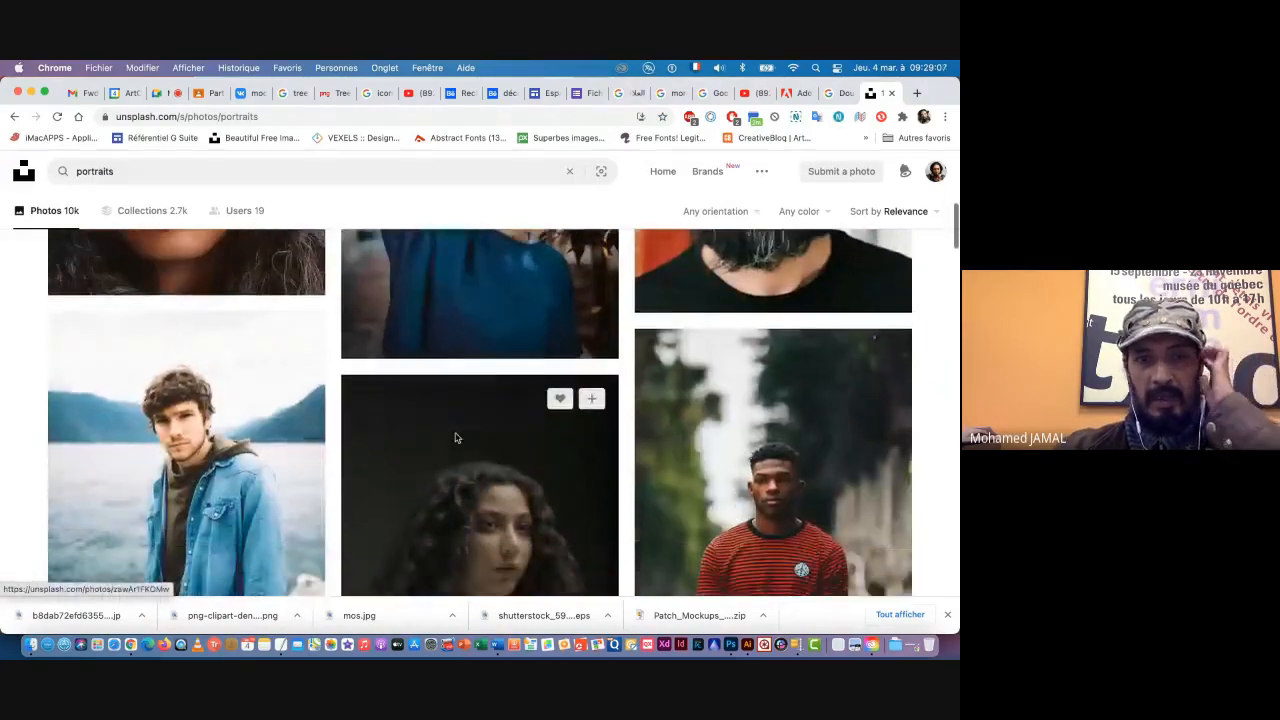
pyautogui.scroll(2, 454, 440)
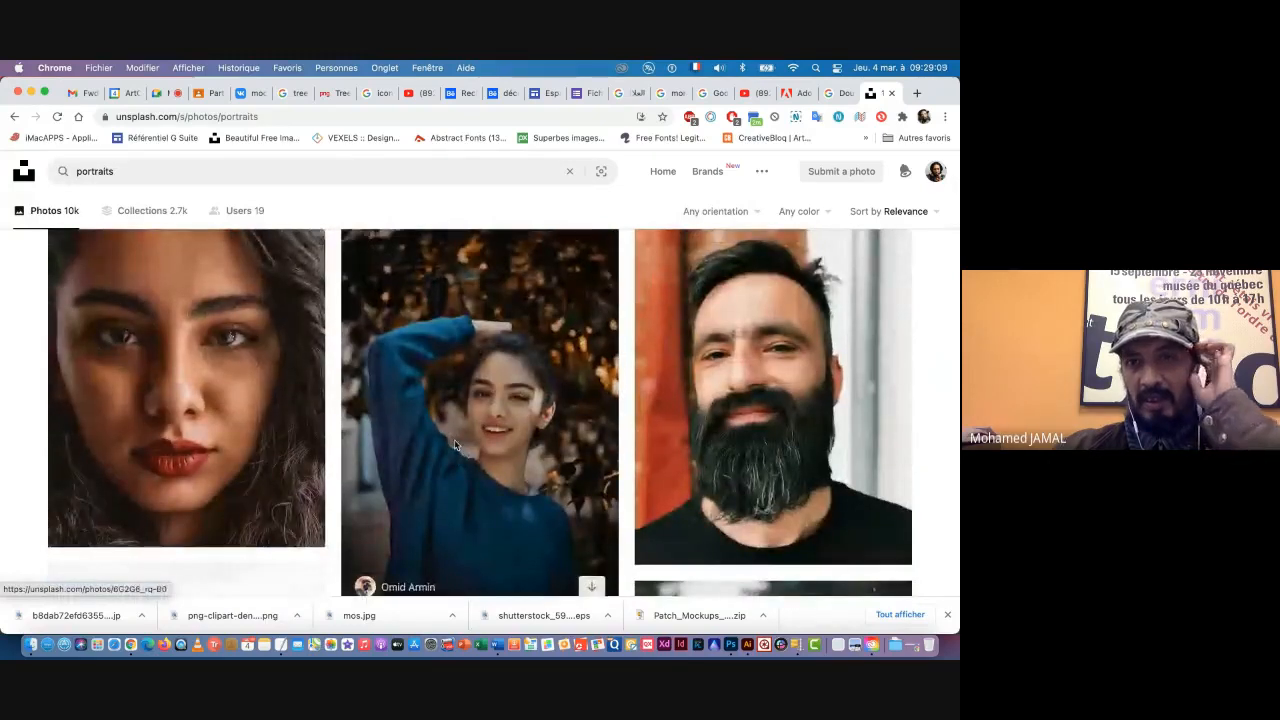
pyautogui.scroll(-3, 454, 440)
pyautogui.scroll(-10, 454, 440)
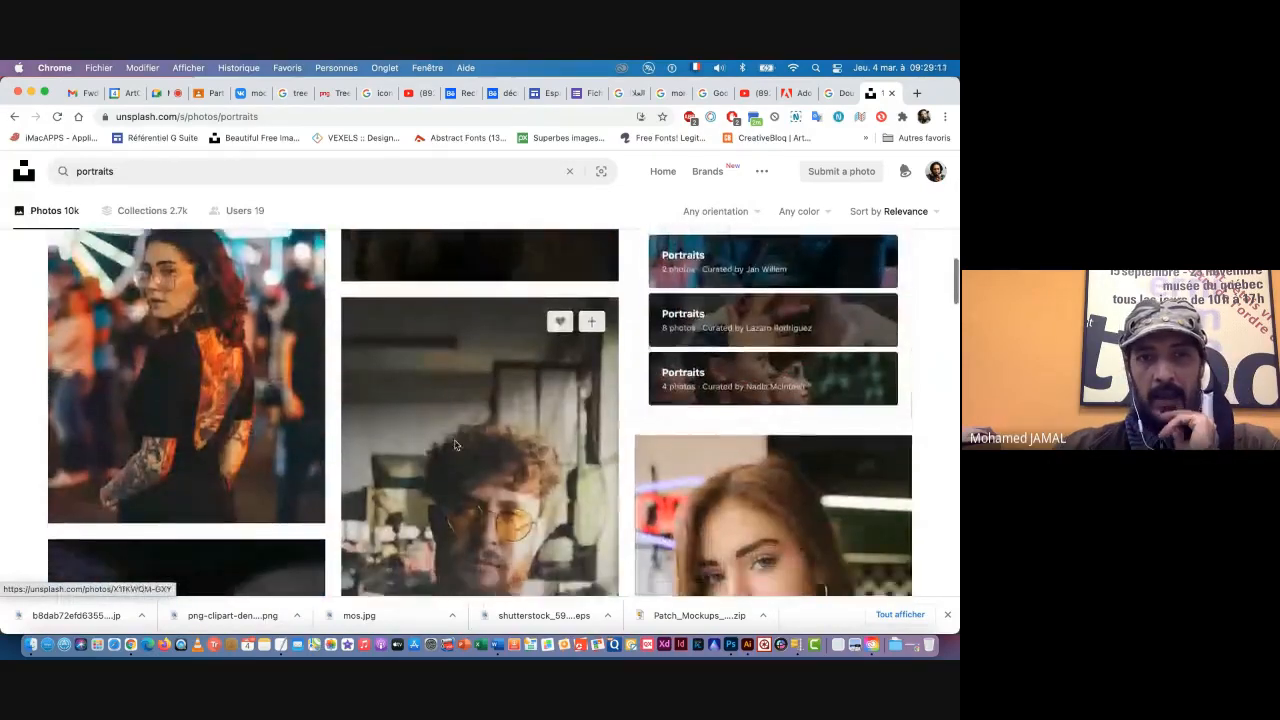
pyautogui.scroll(-10, 454, 444)
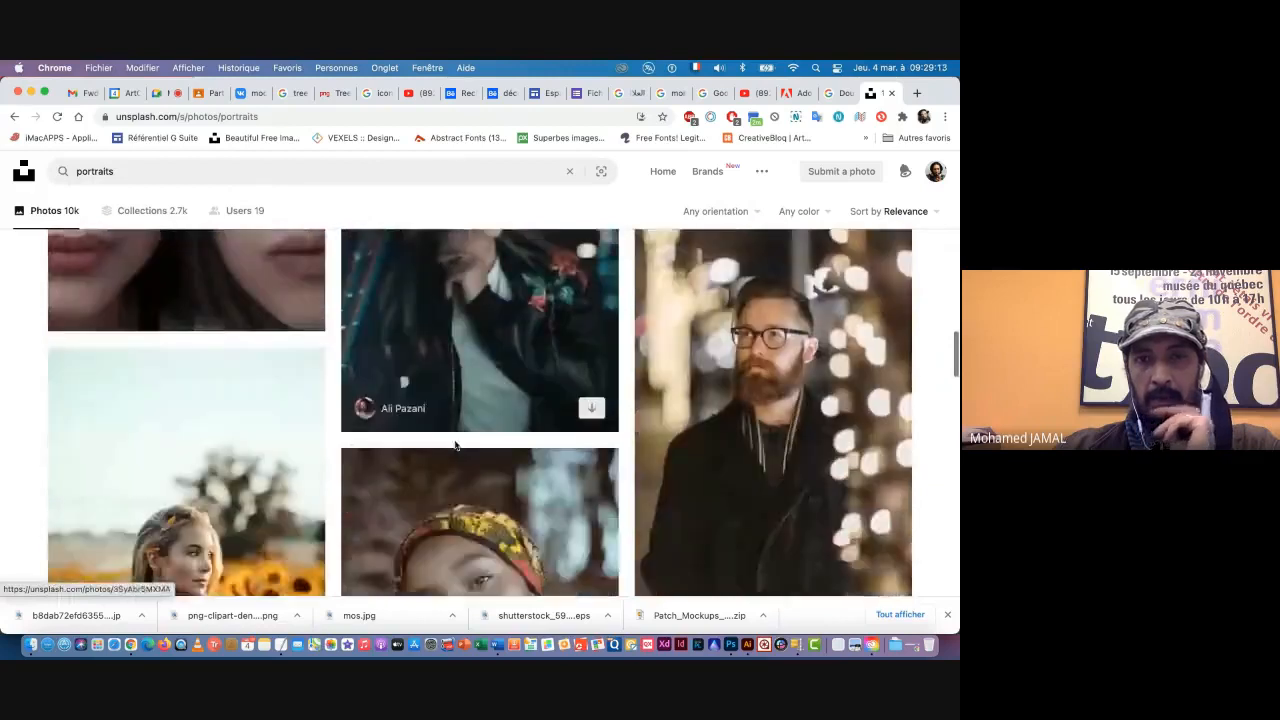
pyautogui.scroll(-3, 454, 444)
pyautogui.scroll(1, 454, 444)
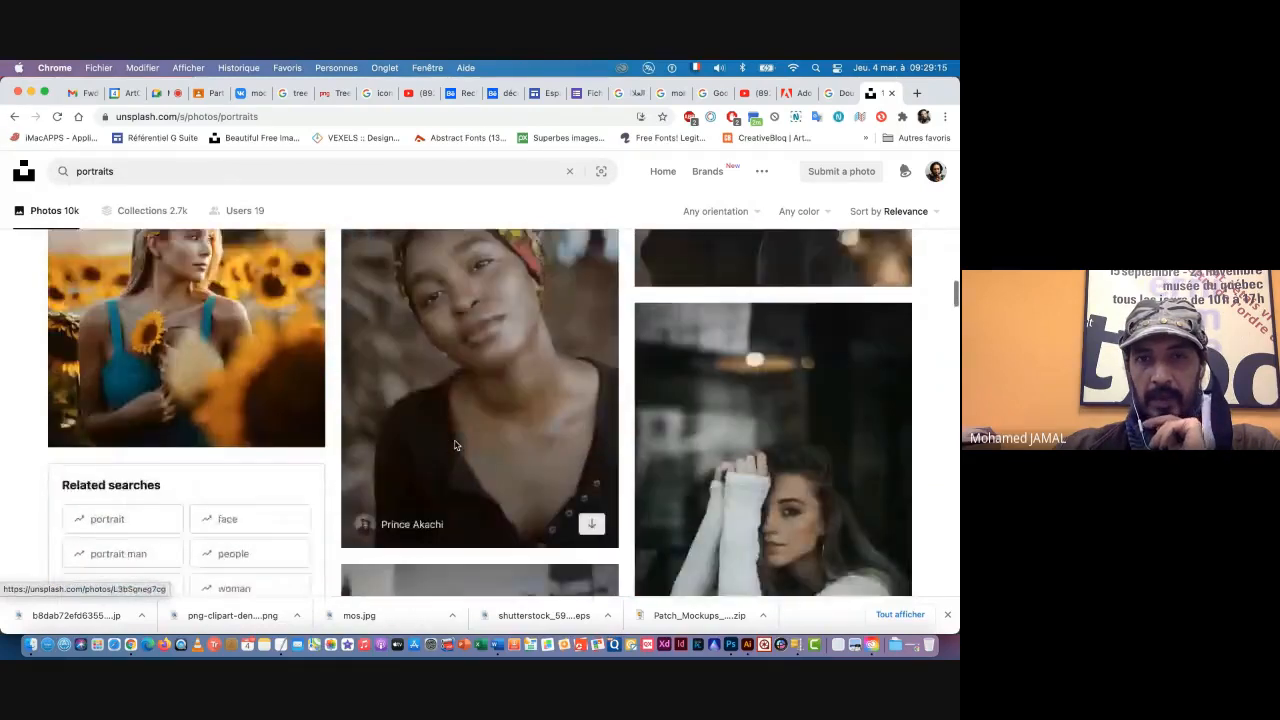
pyautogui.scroll(1, 454, 444)
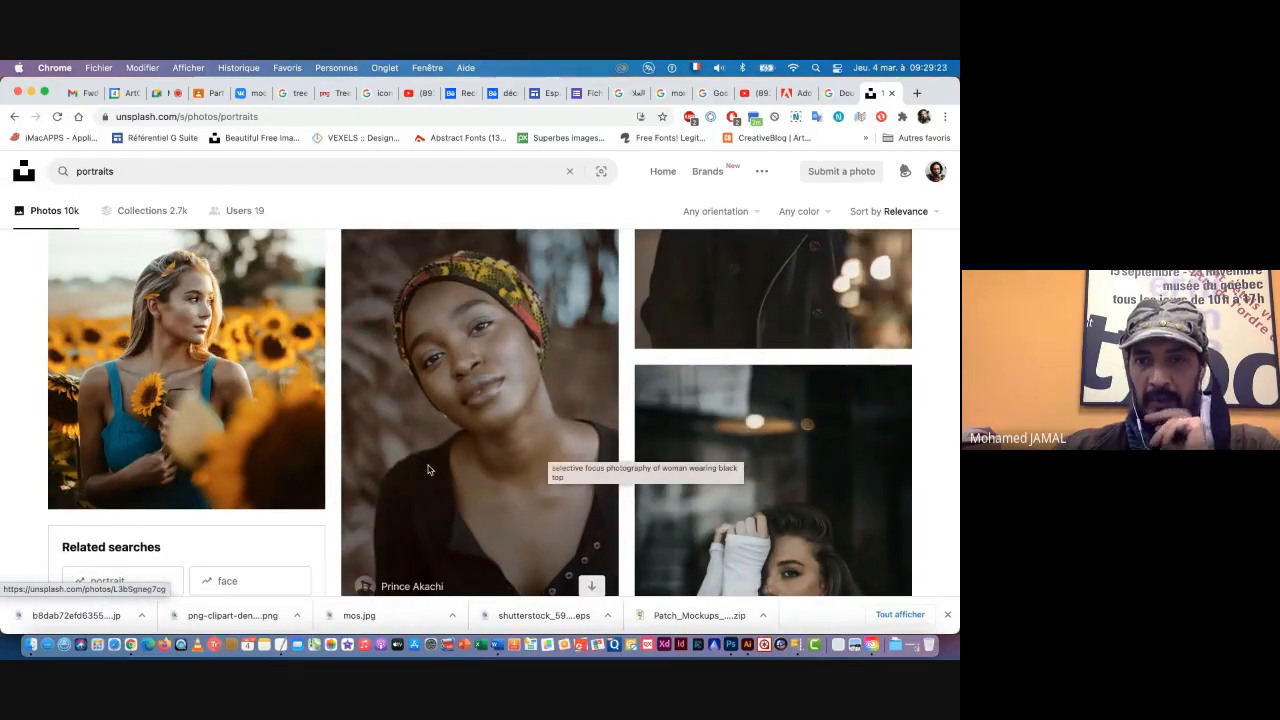
pyautogui.scroll(-10, 428, 469)
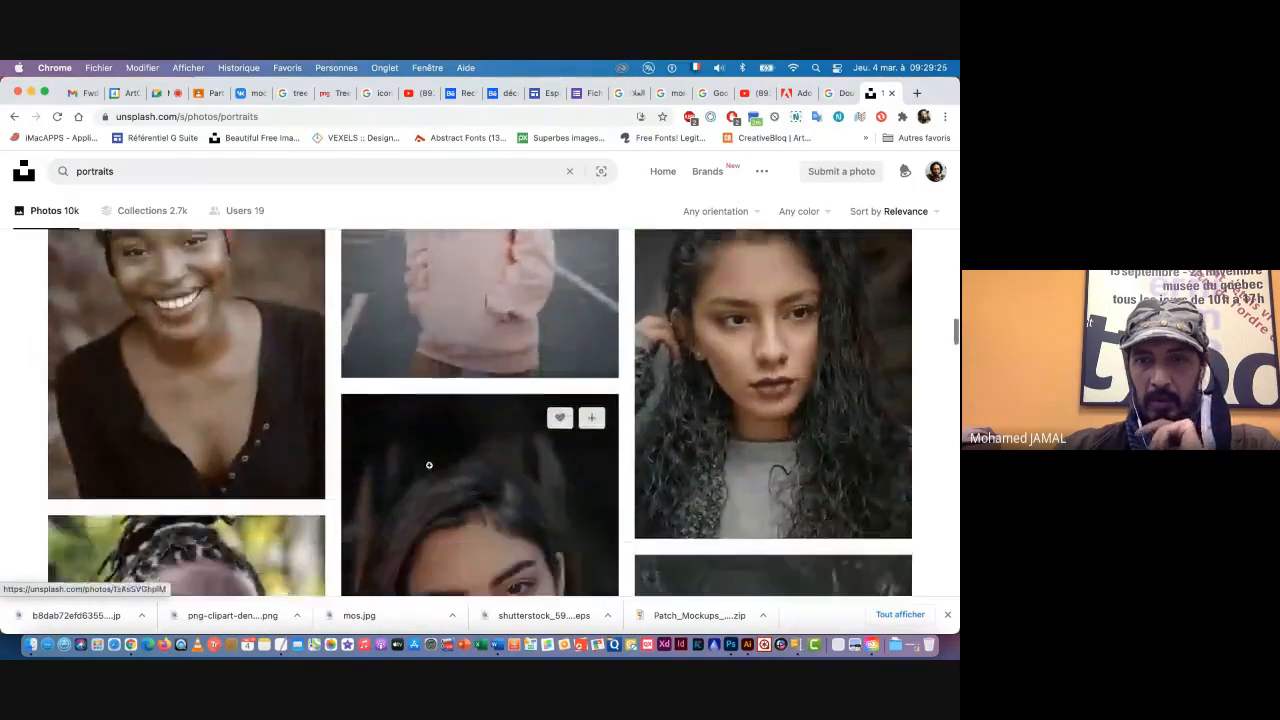
pyautogui.scroll(-10, 429, 465)
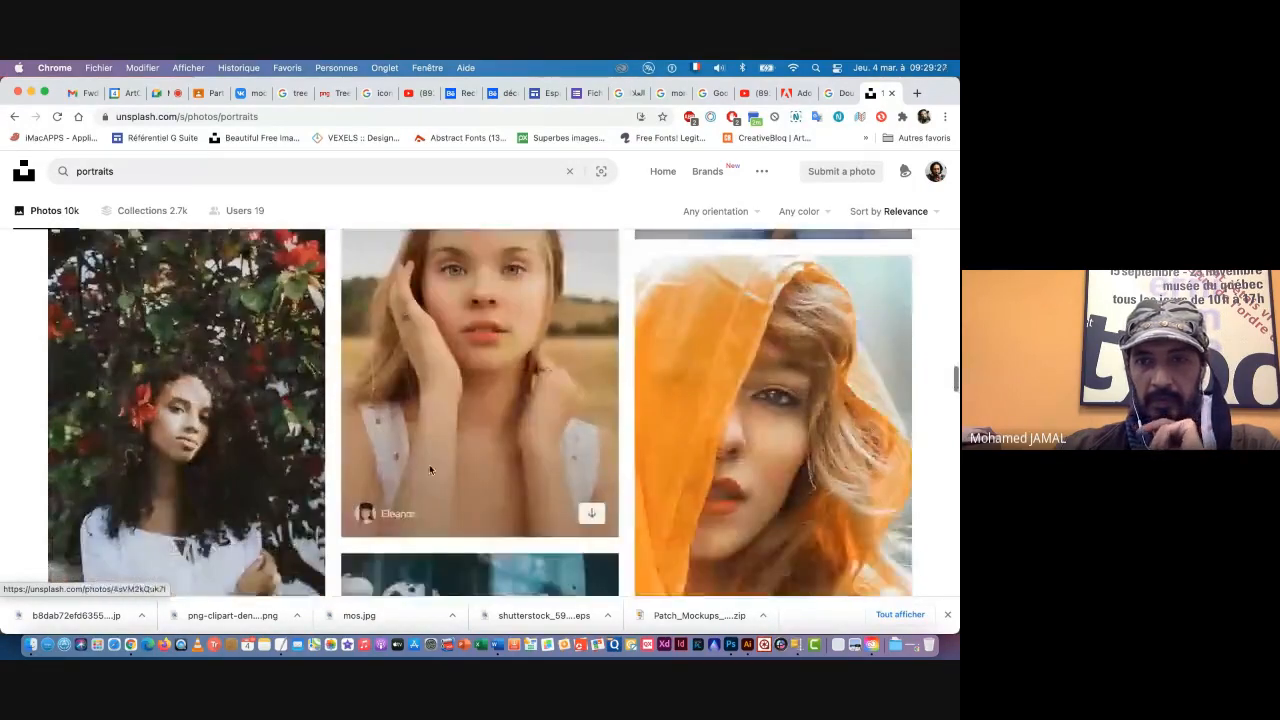
pyautogui.scroll(2, 429, 465)
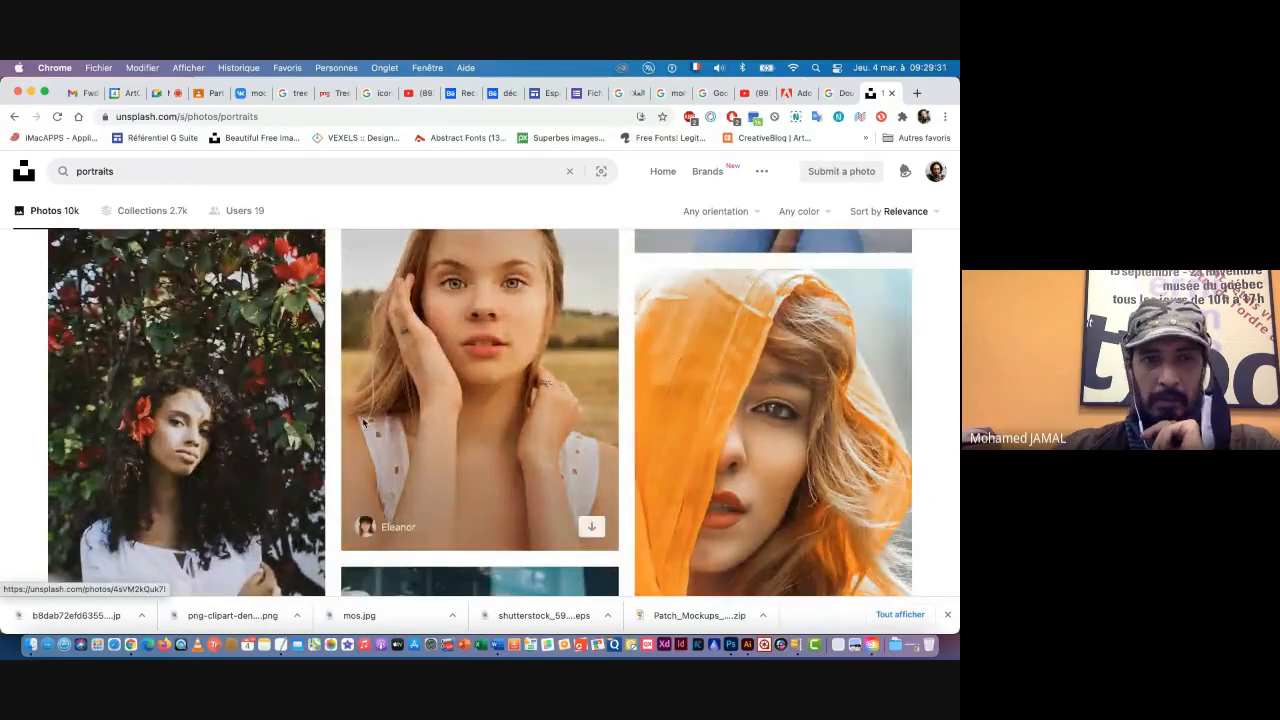
pyautogui.scroll(-1, 361, 443)
pyautogui.scroll(-15, 361, 443)
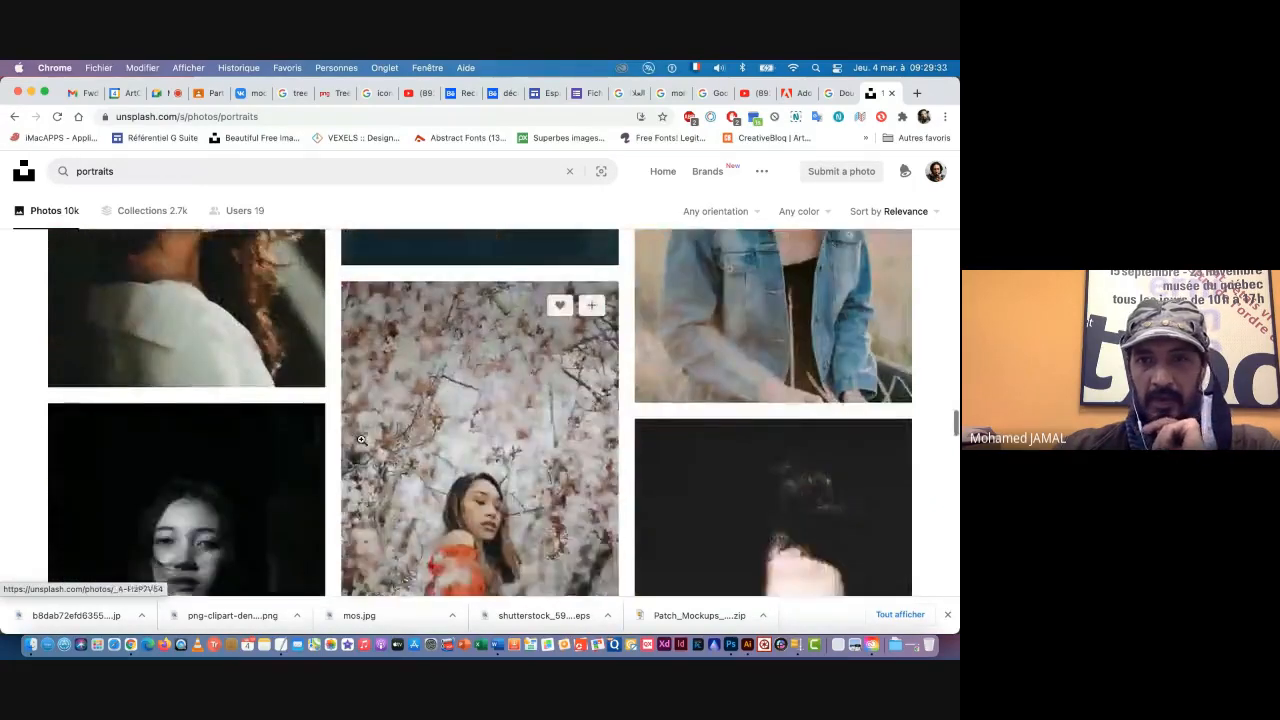
pyautogui.scroll(-10, 361, 440)
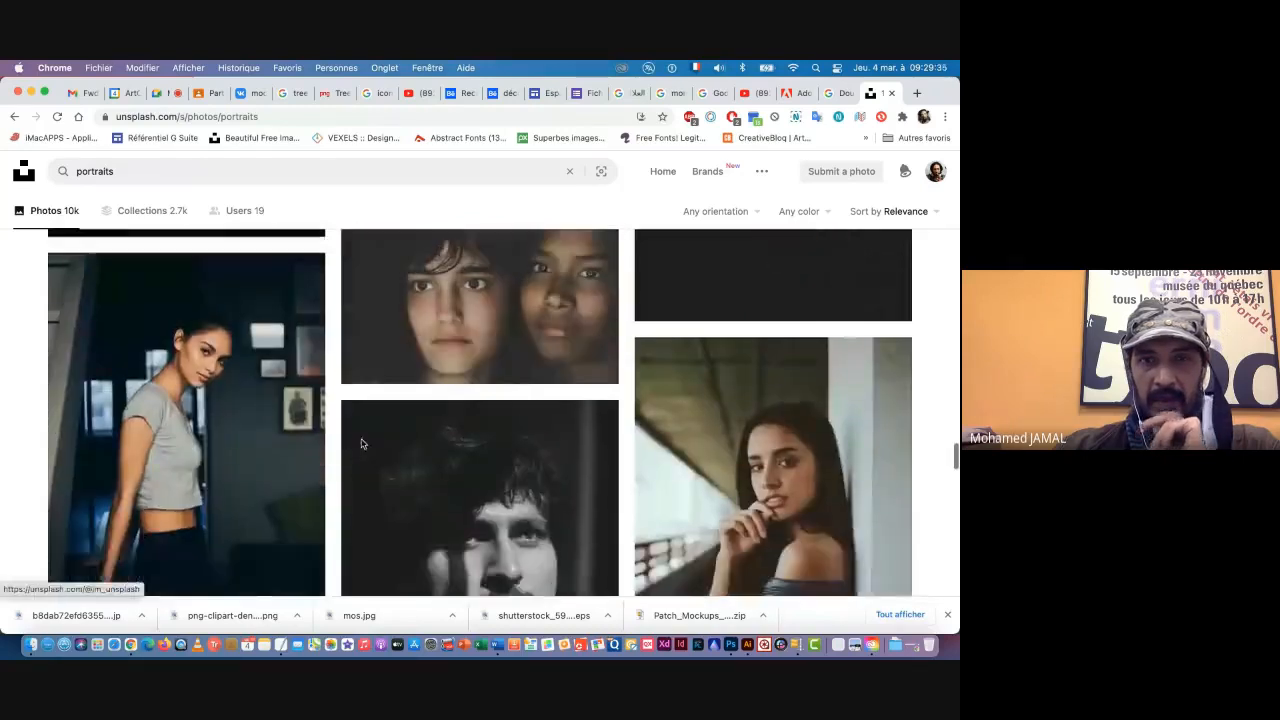
pyautogui.scroll(-6, 361, 439)
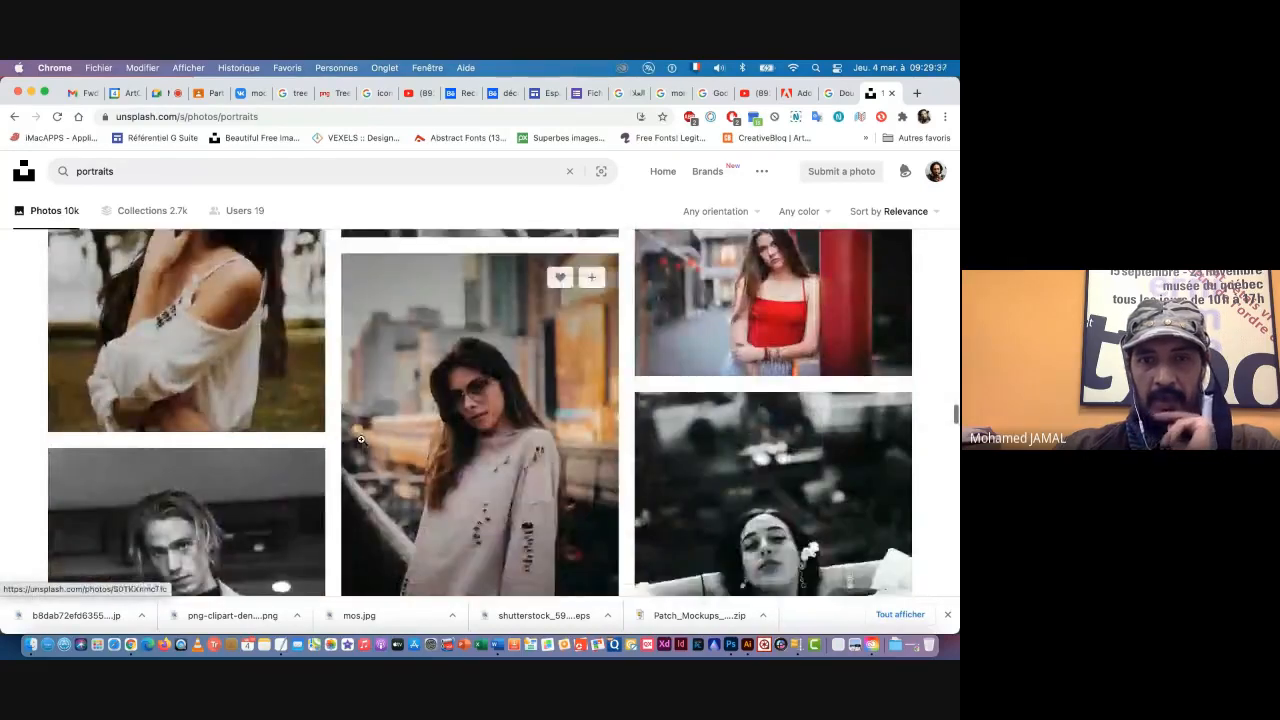
pyautogui.scroll(-3, 361, 440)
# Step: Copy the Unsplash portraits page address and send it to the participants in the Google Meet chat
pyautogui.click(284, 120)
pyautogui.press('super+c')
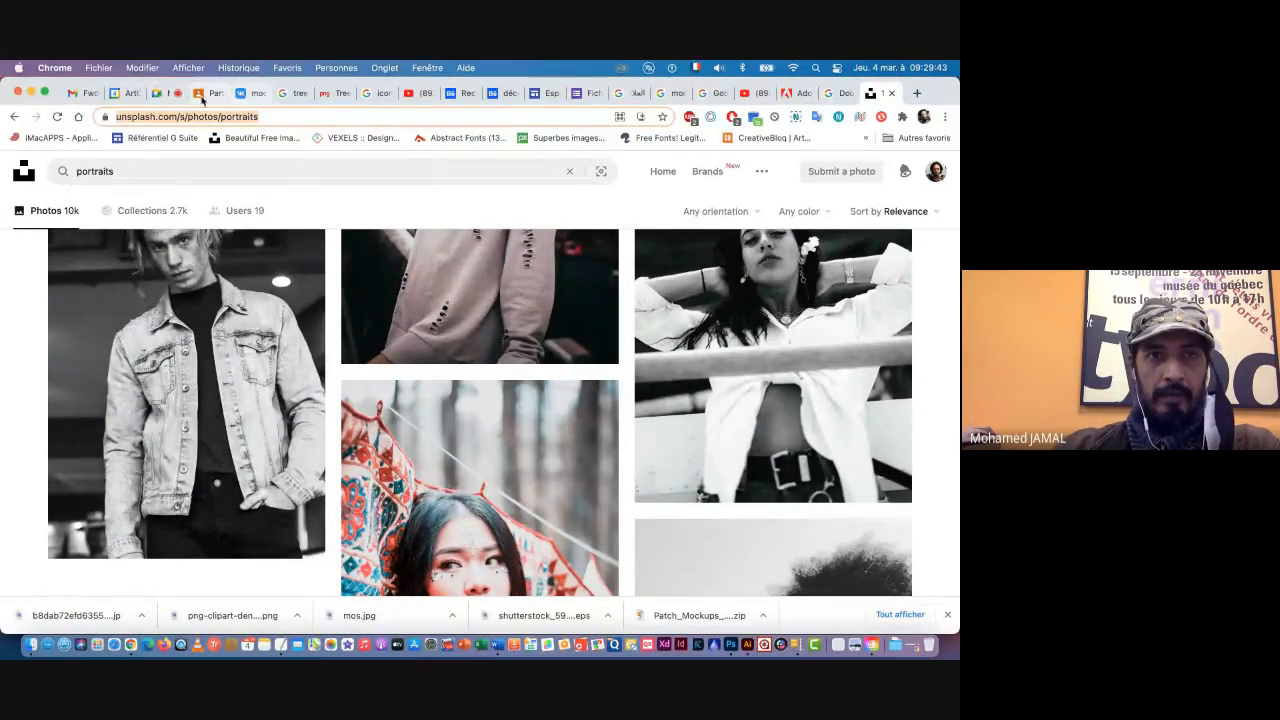
pyautogui.click(165, 96)
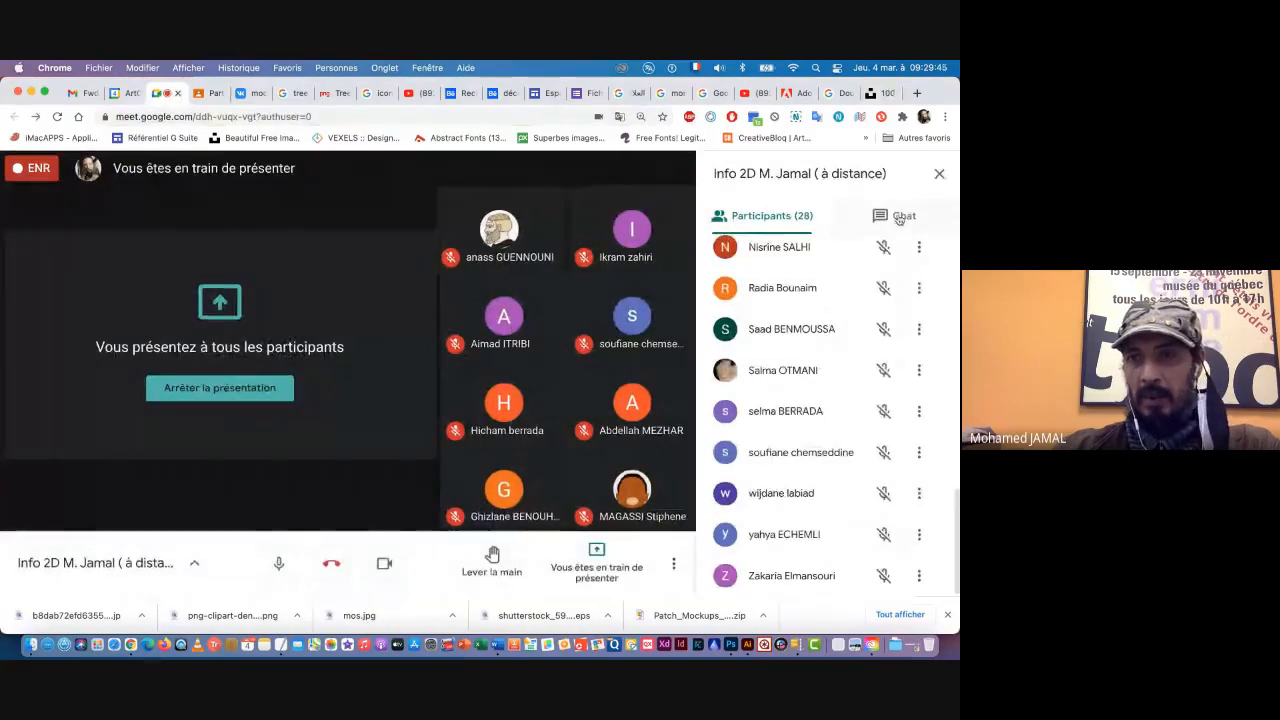
pyautogui.click(894, 215)
pyautogui.click(766, 572)
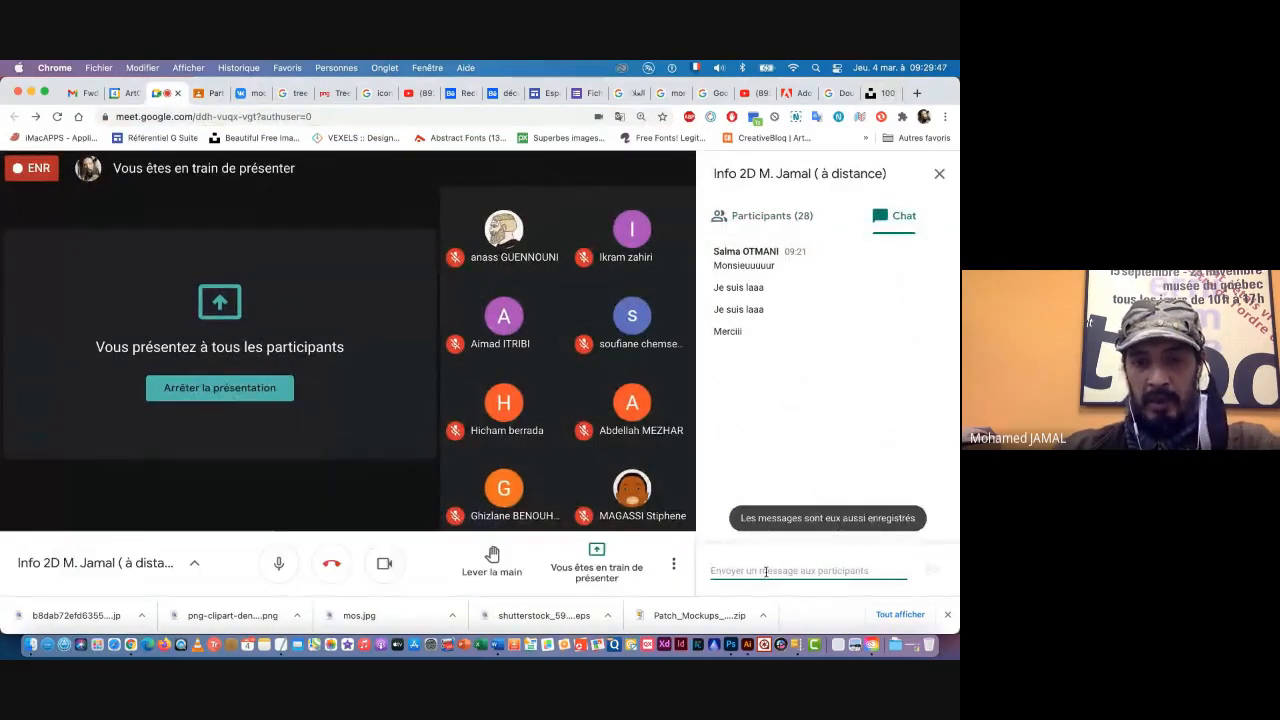
pyautogui.press('super+v')
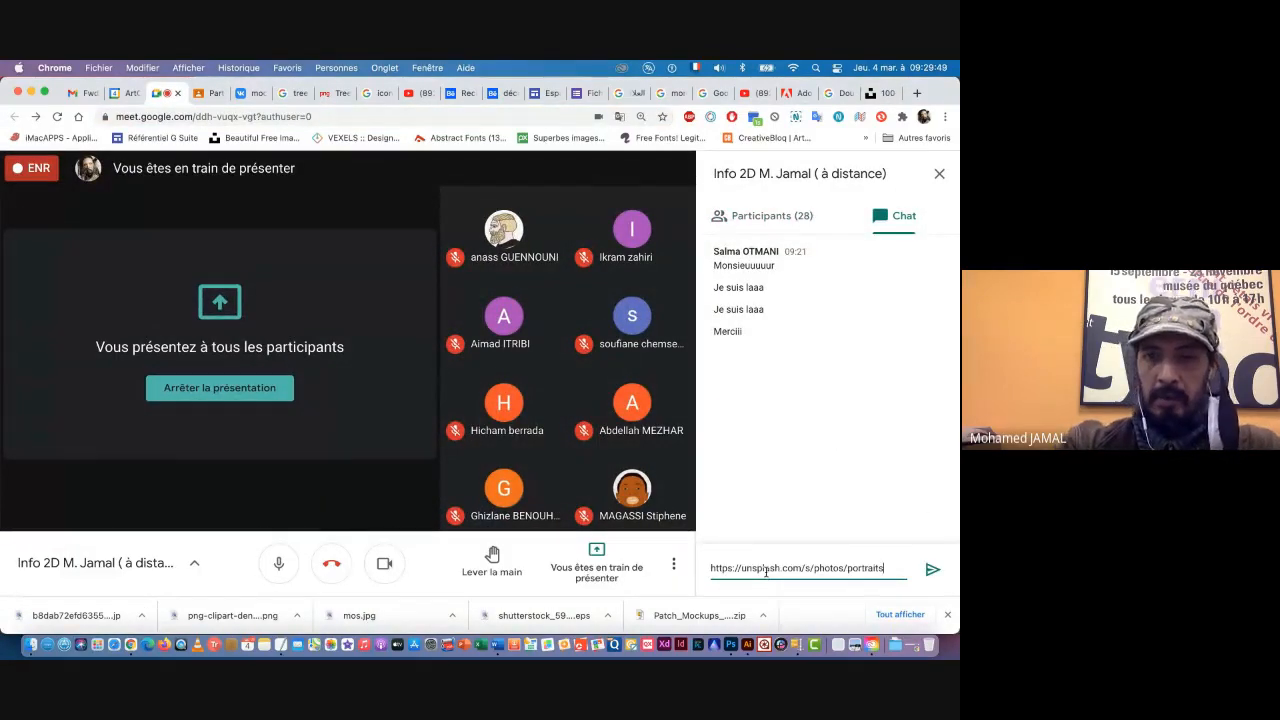
pyautogui.press('Return')
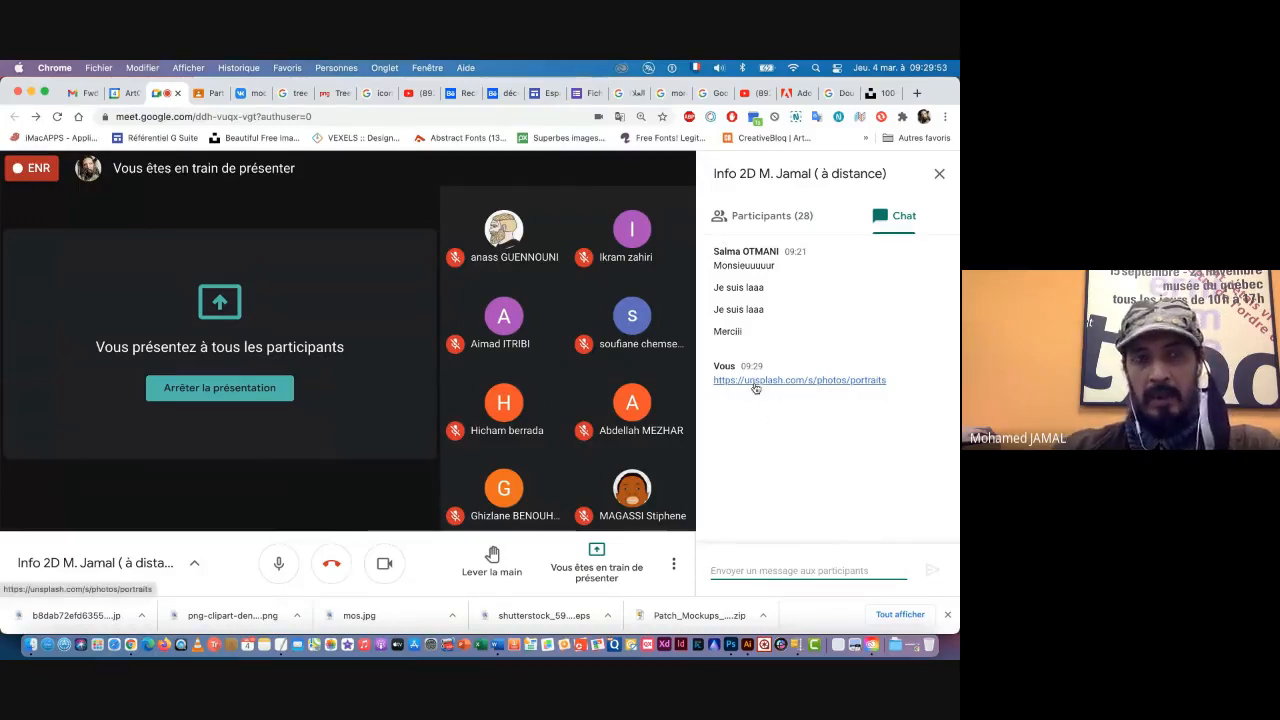
# Step: Return to the Unsplash portrait results and download the black-and-white photo of the woman in a white and black floral shirt
pyautogui.click(900, 96)
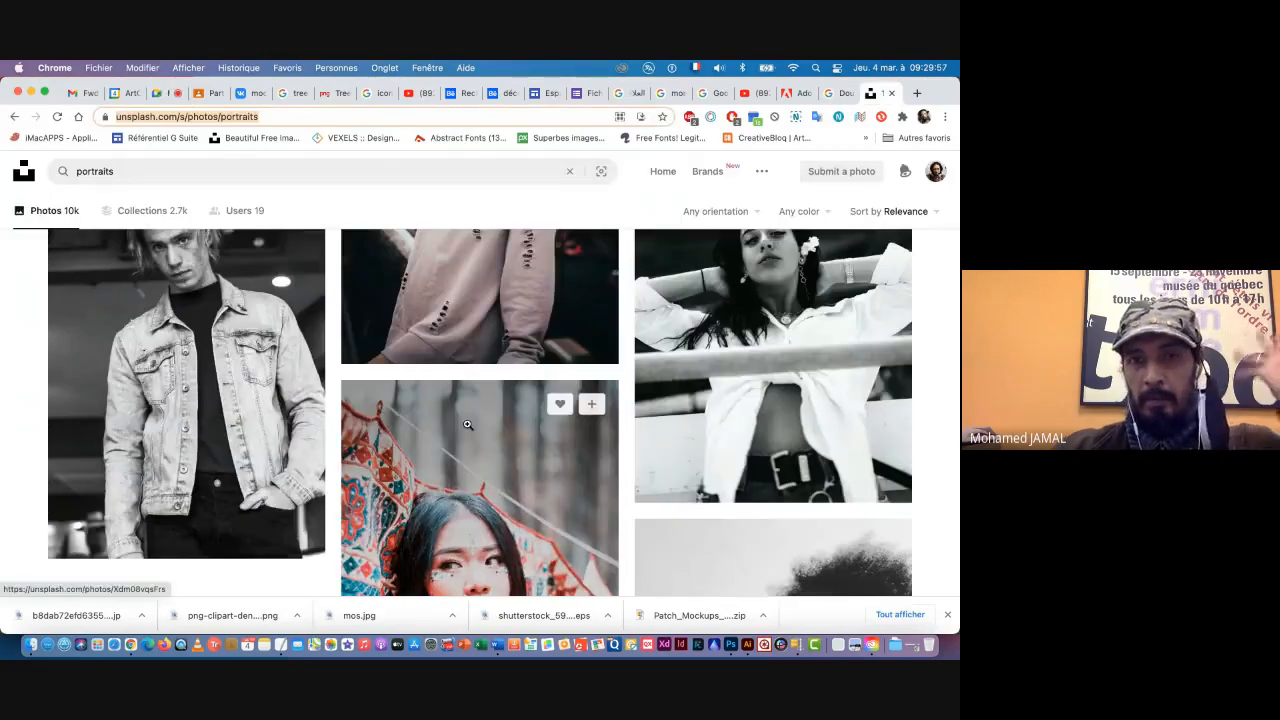
pyautogui.scroll(-20, 452, 443)
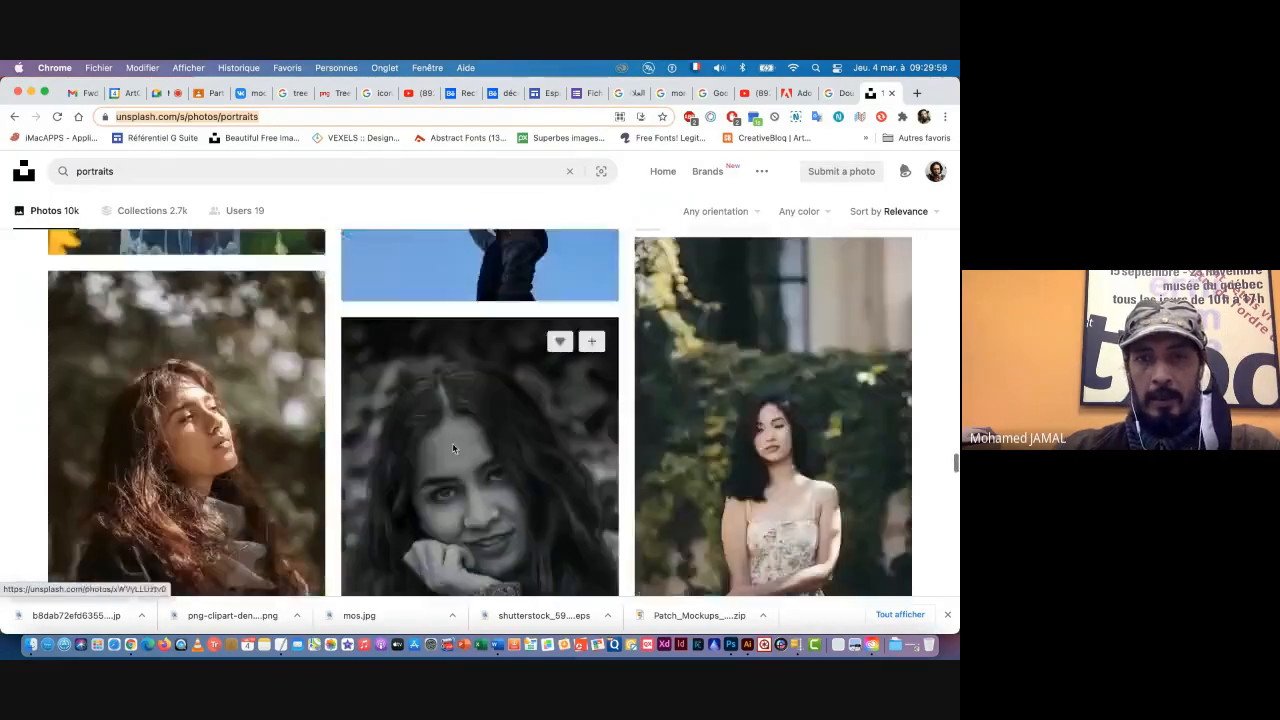
pyautogui.scroll(-3, 452, 448)
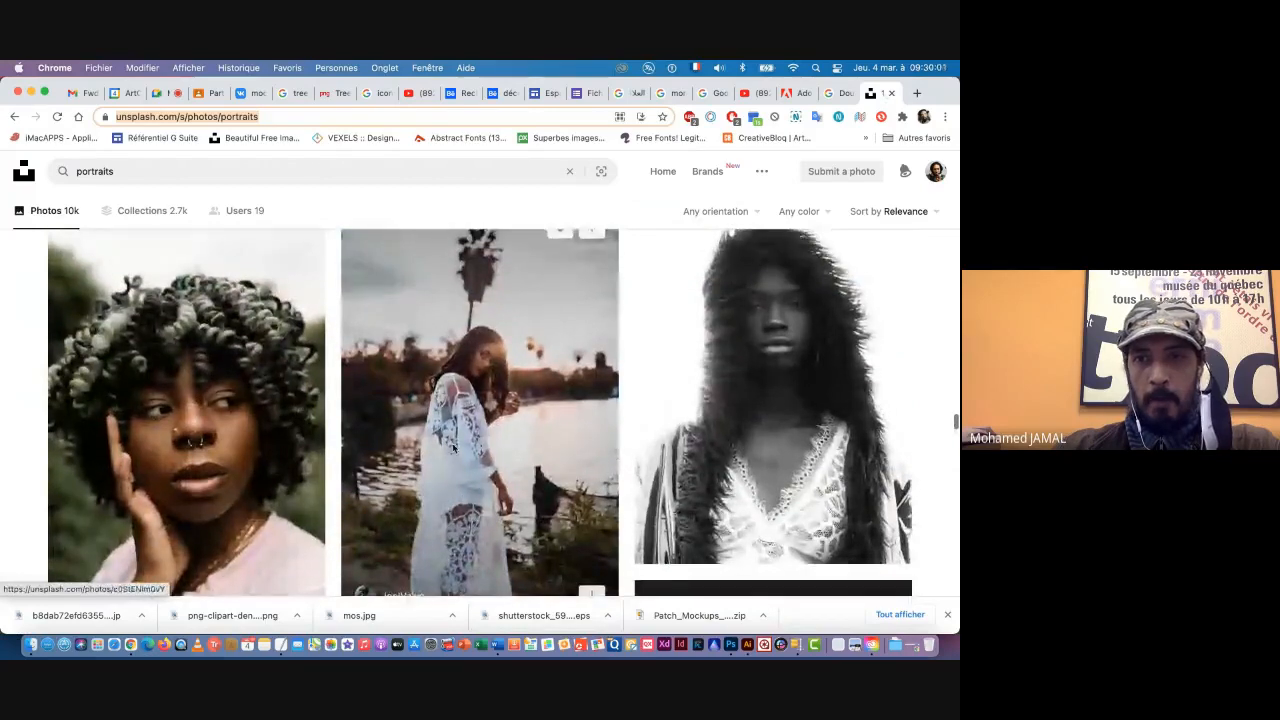
pyautogui.scroll(2, 675, 460)
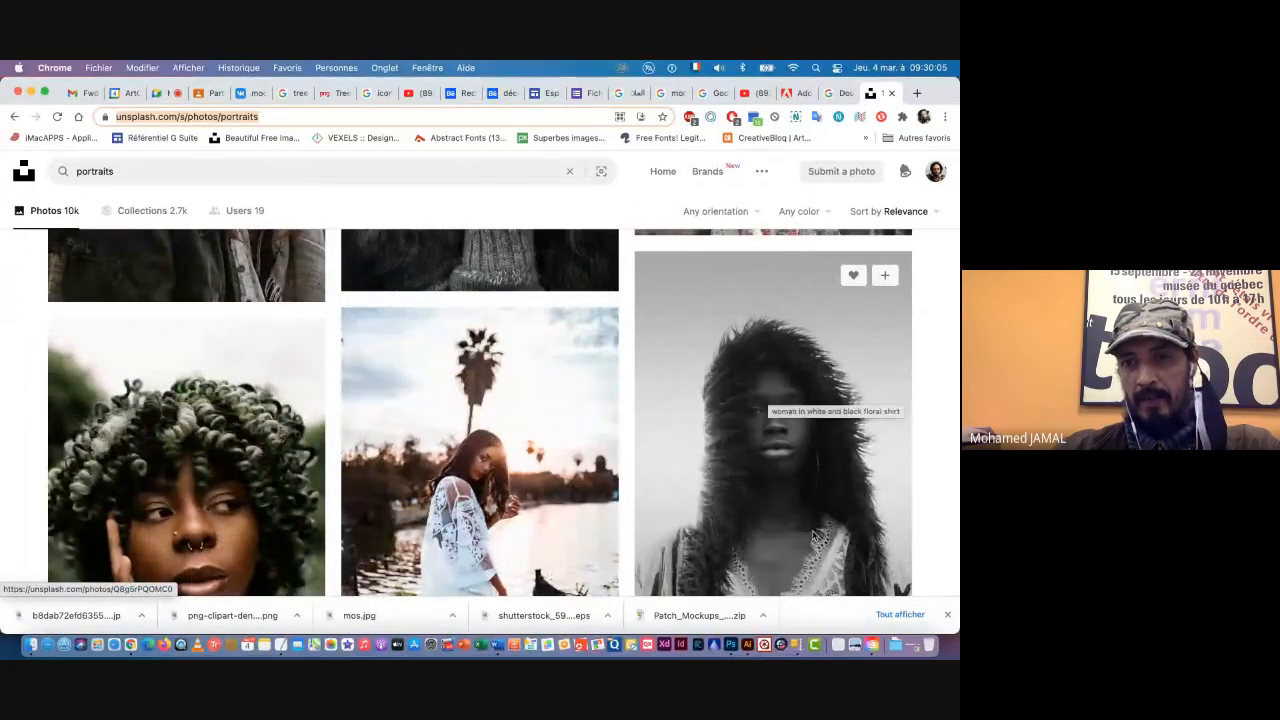
pyautogui.click(771, 452)
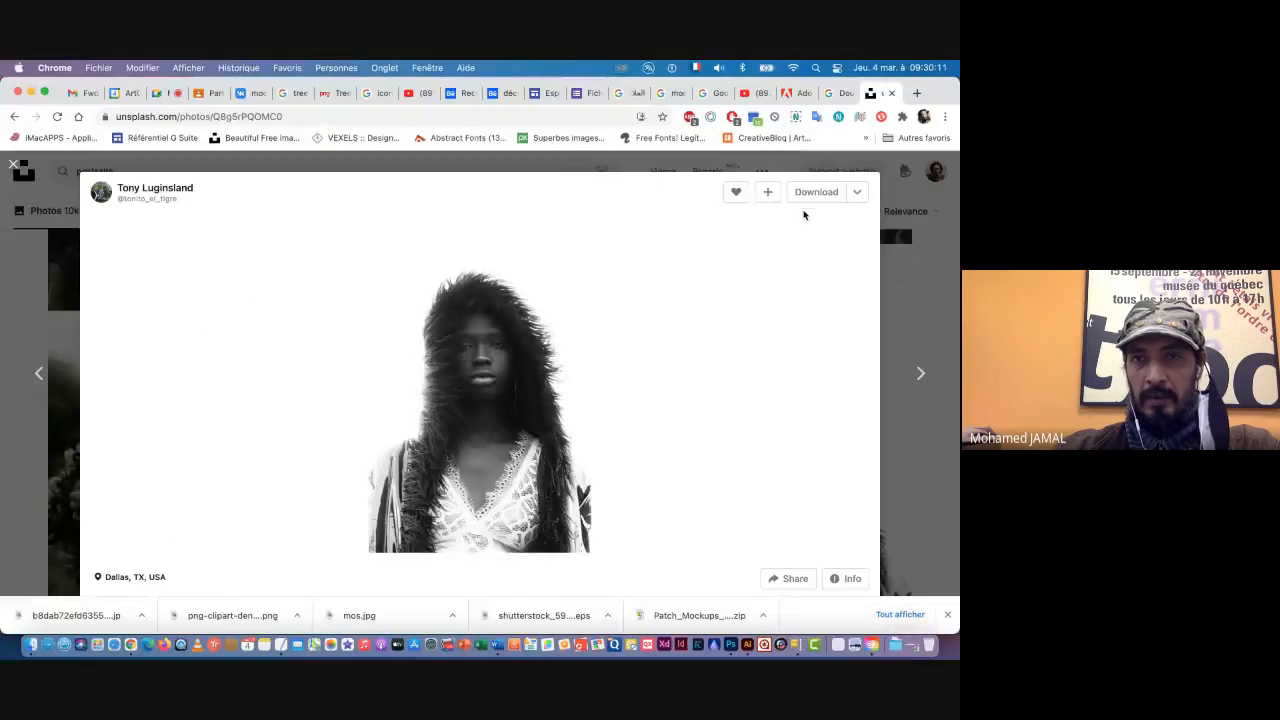
pyautogui.click(763, 191)
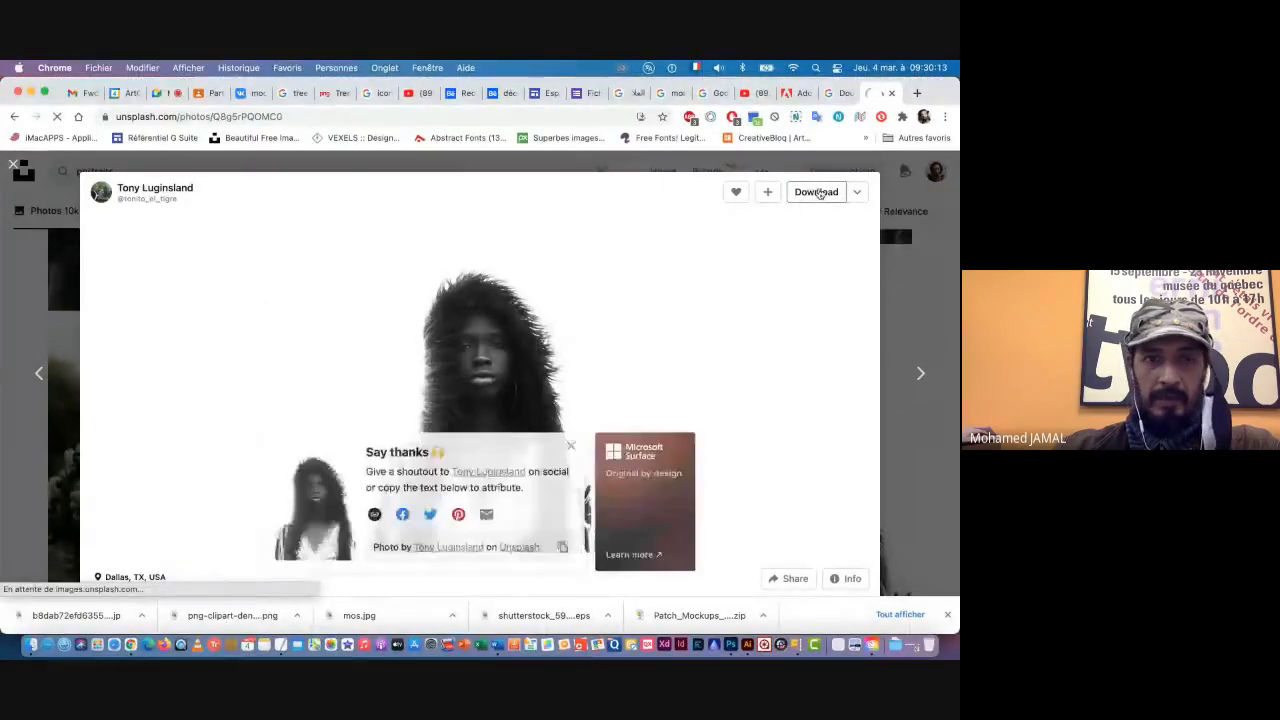
# Step: Reveal the downloaded long-haired woman portrait in Finder and move it from Téléchargements into the Double Exposure folder
pyautogui.click(570, 445)
pyautogui.click(141, 615)
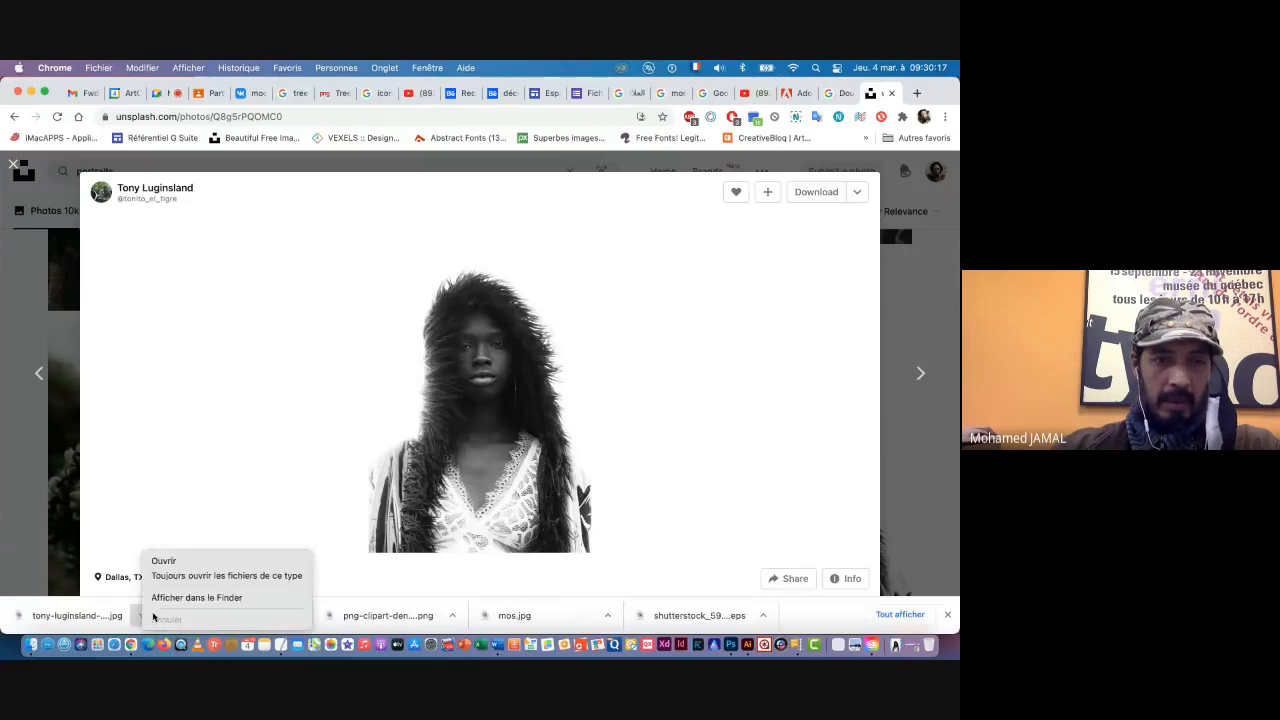
pyautogui.click(194, 597)
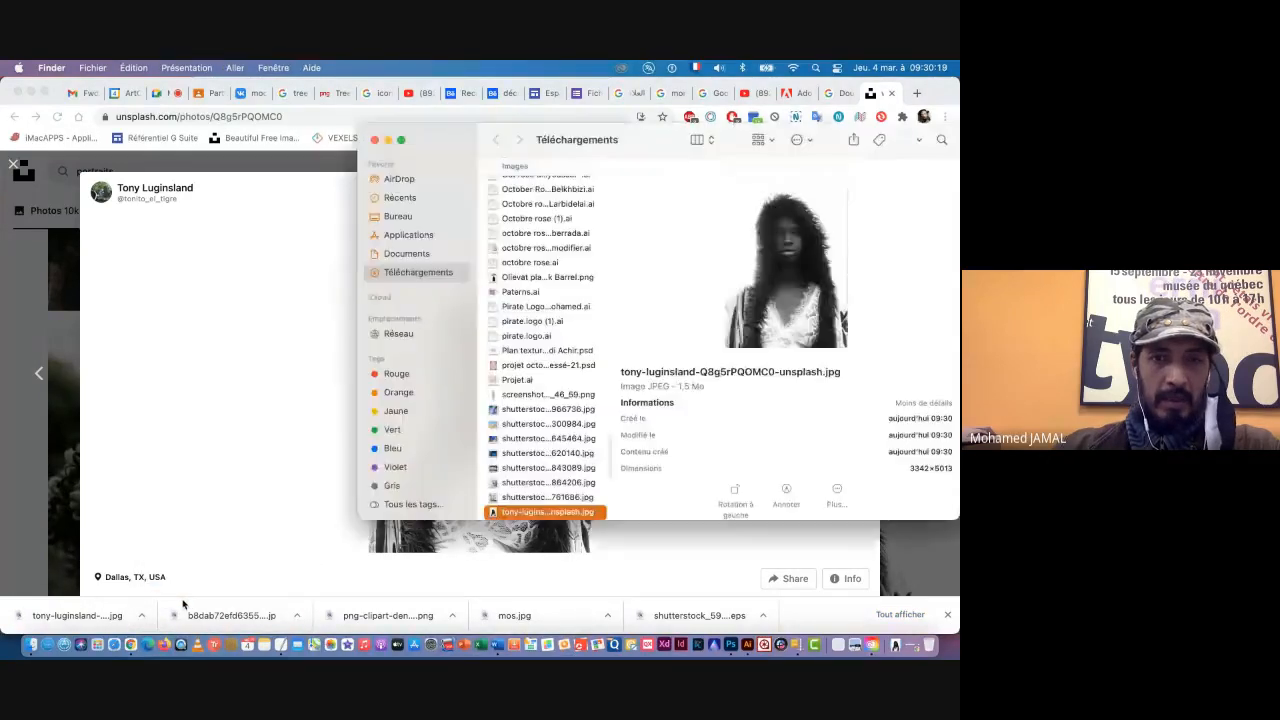
pyautogui.click(33, 645)
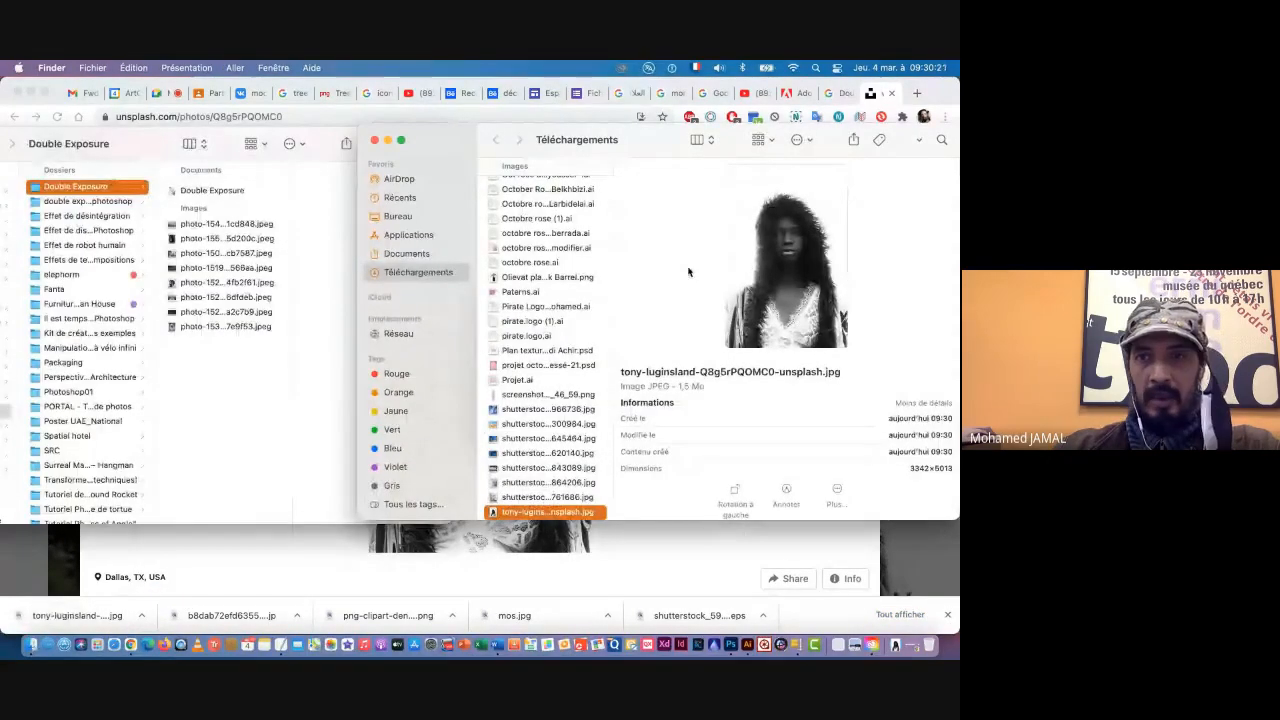
pyautogui.moveTo(126, 440); pyautogui.dragTo(214, 389)
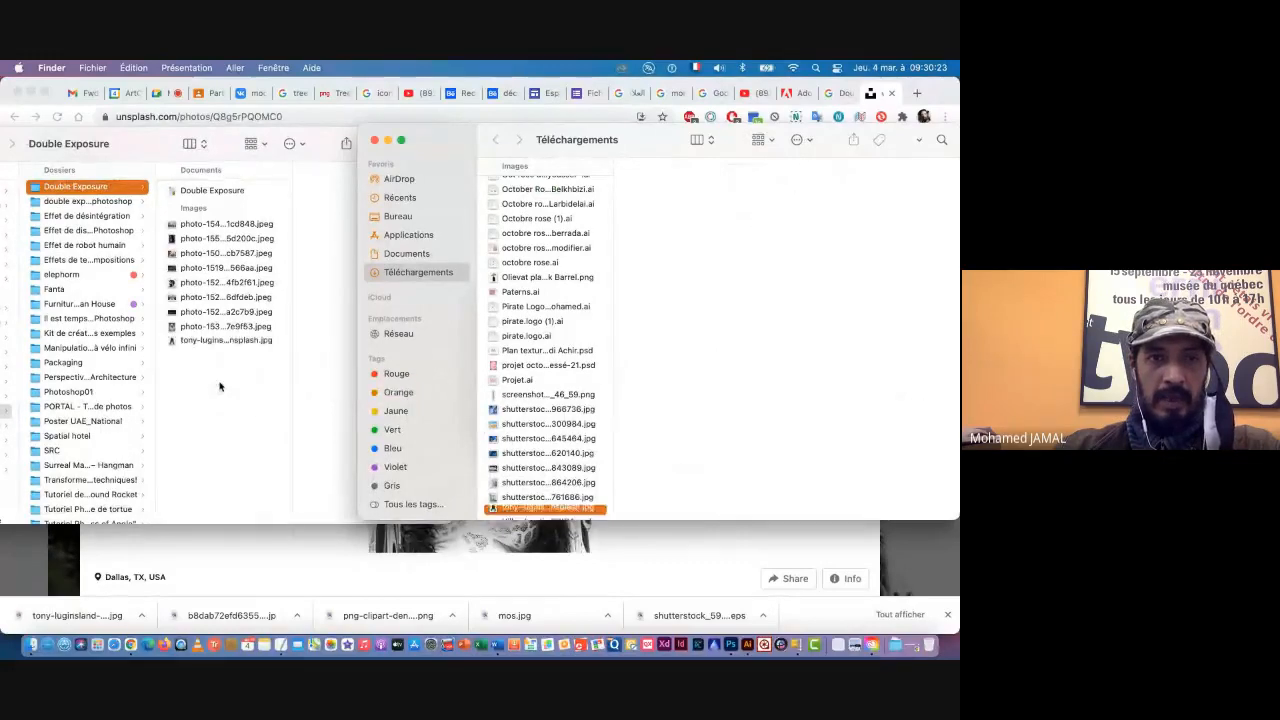
pyautogui.click(163, 550)
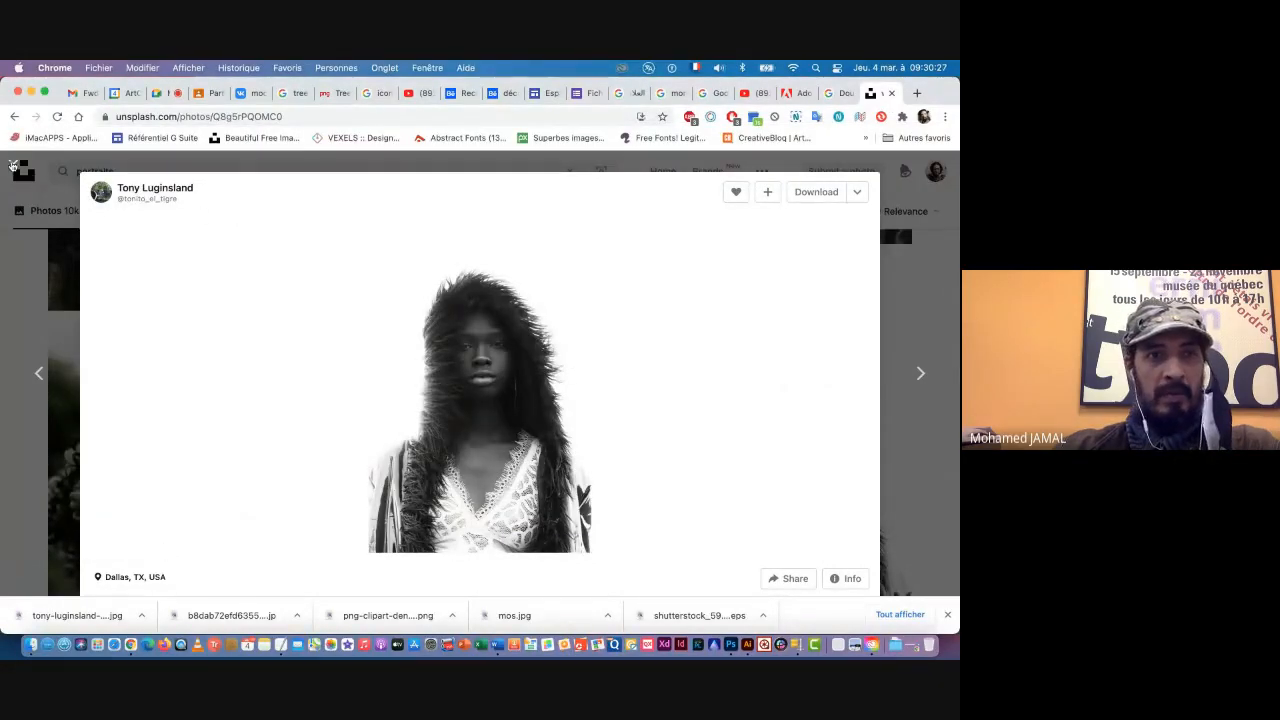
# Step: Return to the Unsplash portrait results and look through them for another photo suited to the double exposure
pyautogui.press('Escape')
pyautogui.scroll(-8, 551, 389)
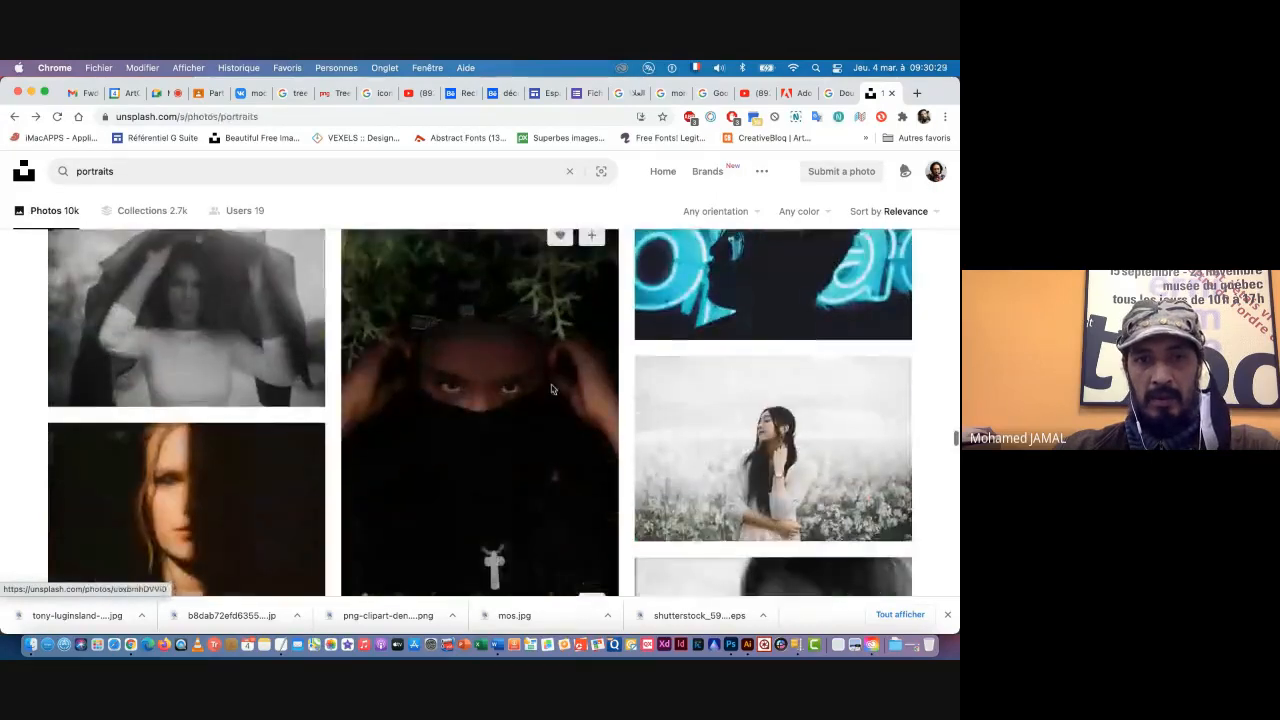
pyautogui.scroll(-5, 551, 389)
pyautogui.scroll(2, 551, 384)
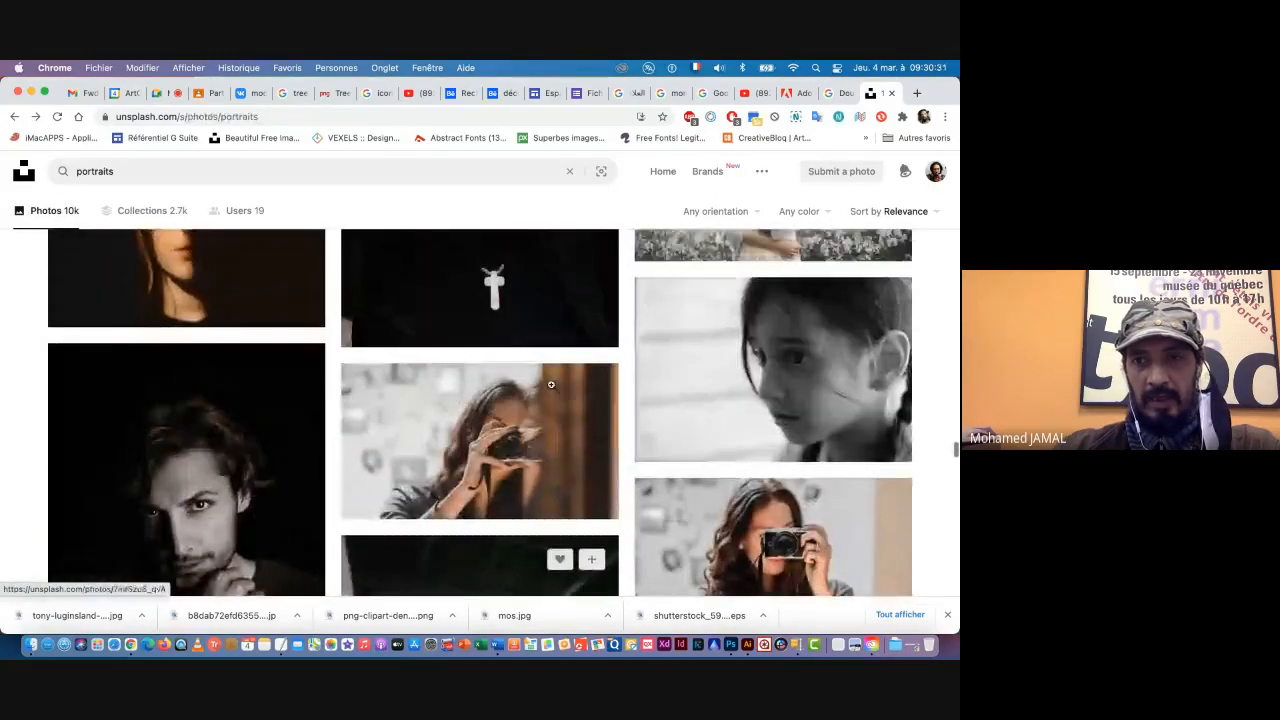
pyautogui.scroll(-5, 424, 402)
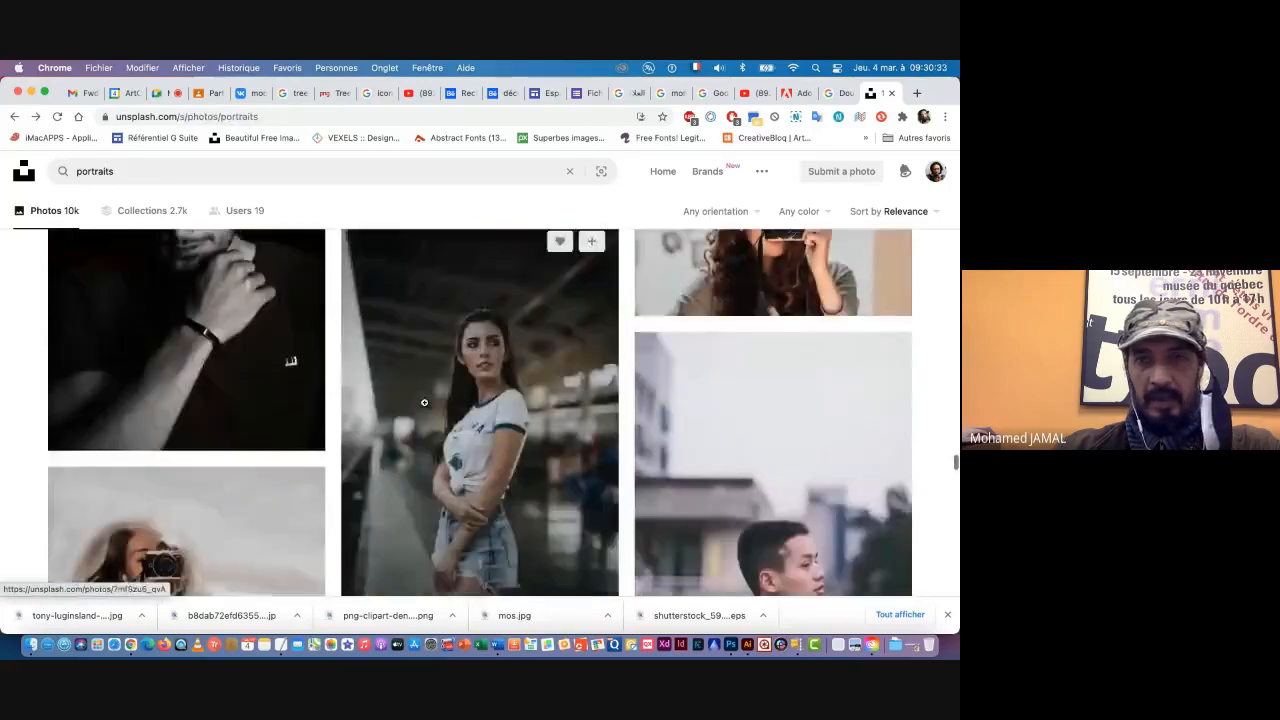
pyautogui.scroll(-4, 424, 402)
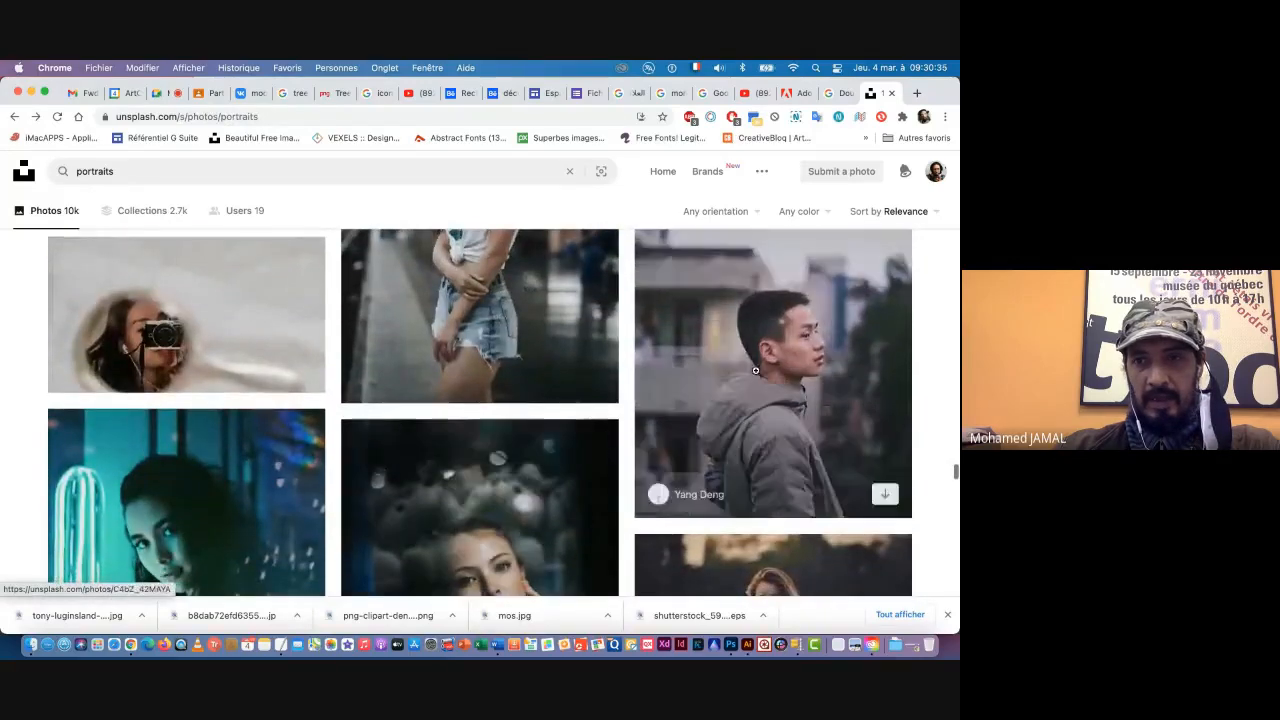
pyautogui.scroll(-10, 446, 449)
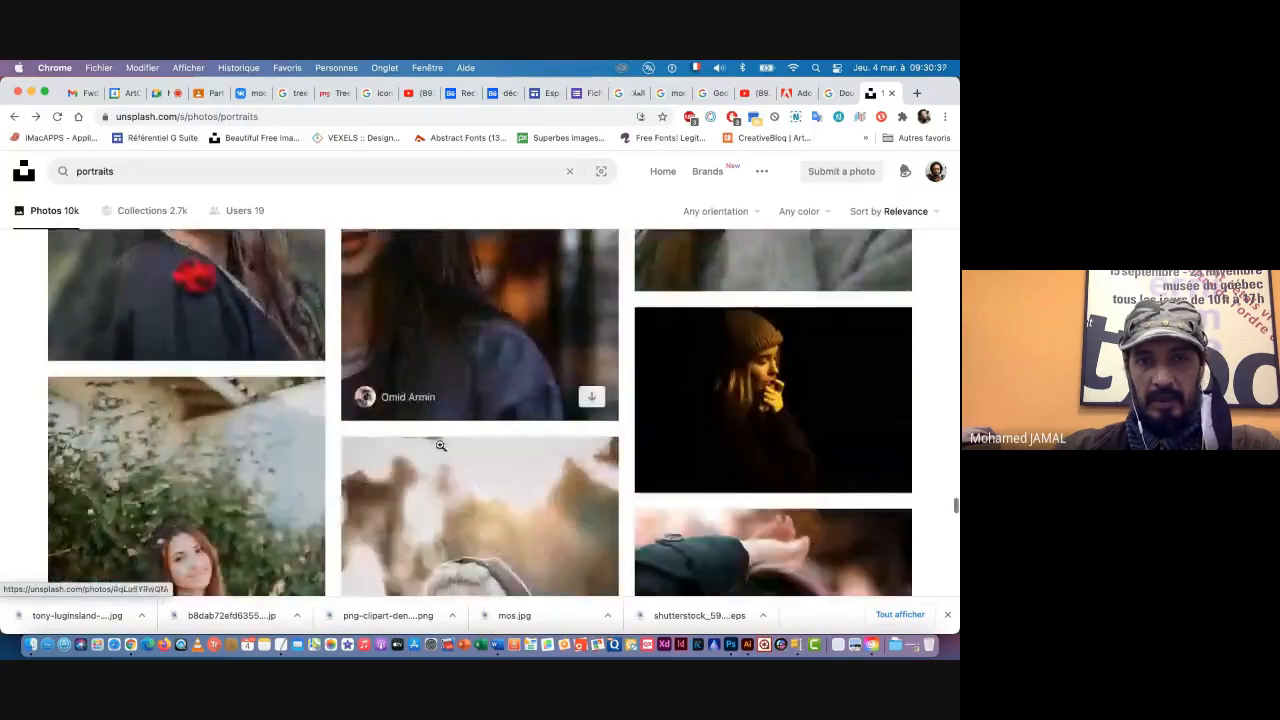
pyautogui.scroll(-10, 440, 445)
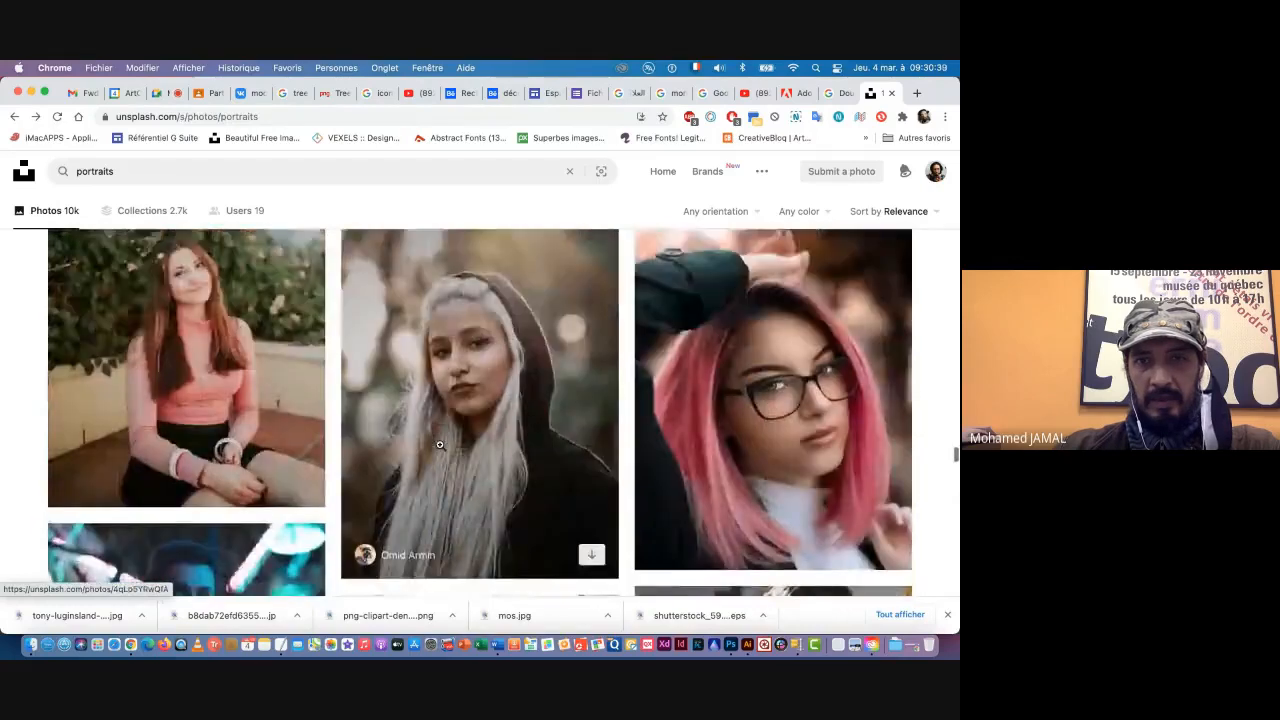
pyautogui.scroll(-2, 439, 444)
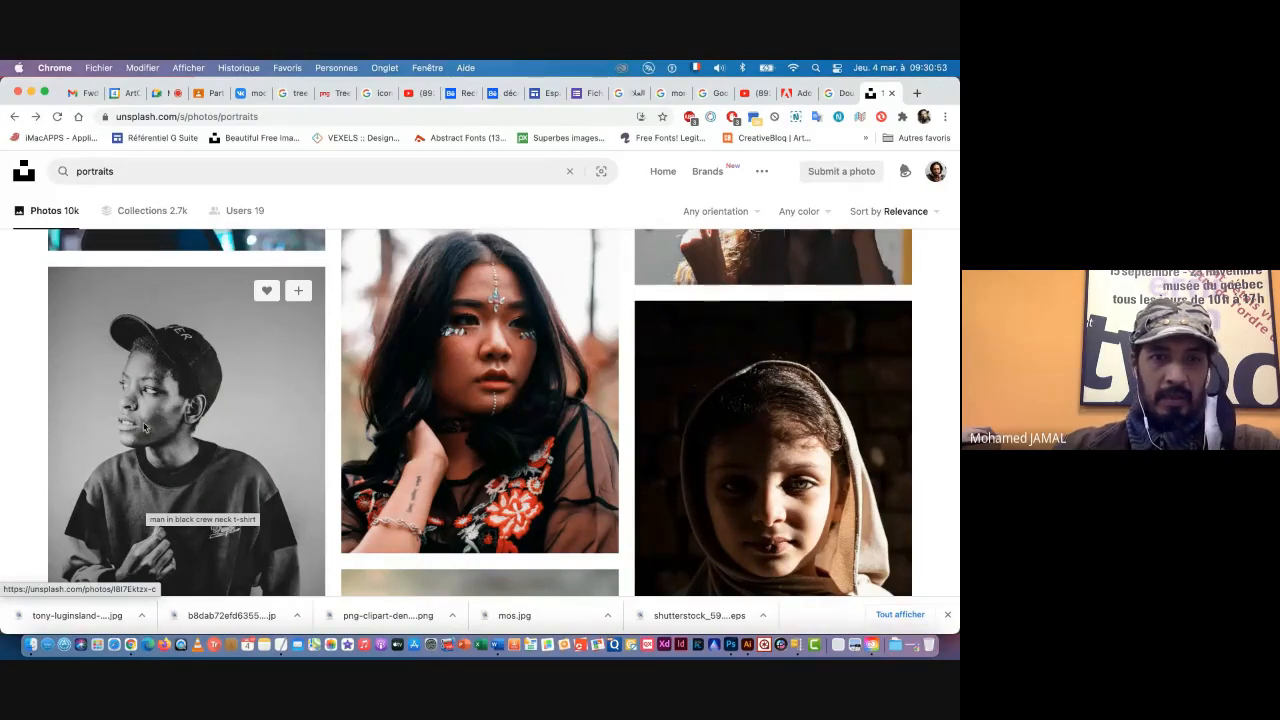
# Step: Download the black-and-white portrait of the person in a dark cap and sweatshirt, and dismiss the attribution pop-up
pyautogui.click(186, 449)
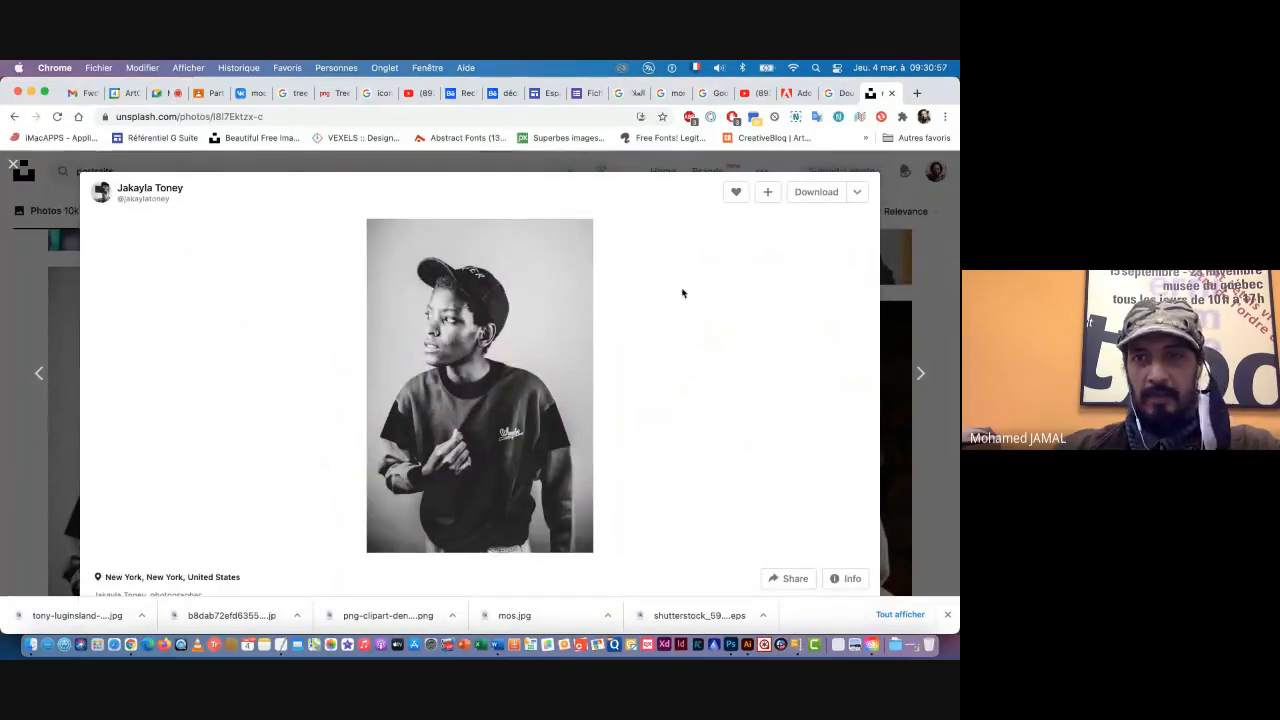
pyautogui.click(822, 194)
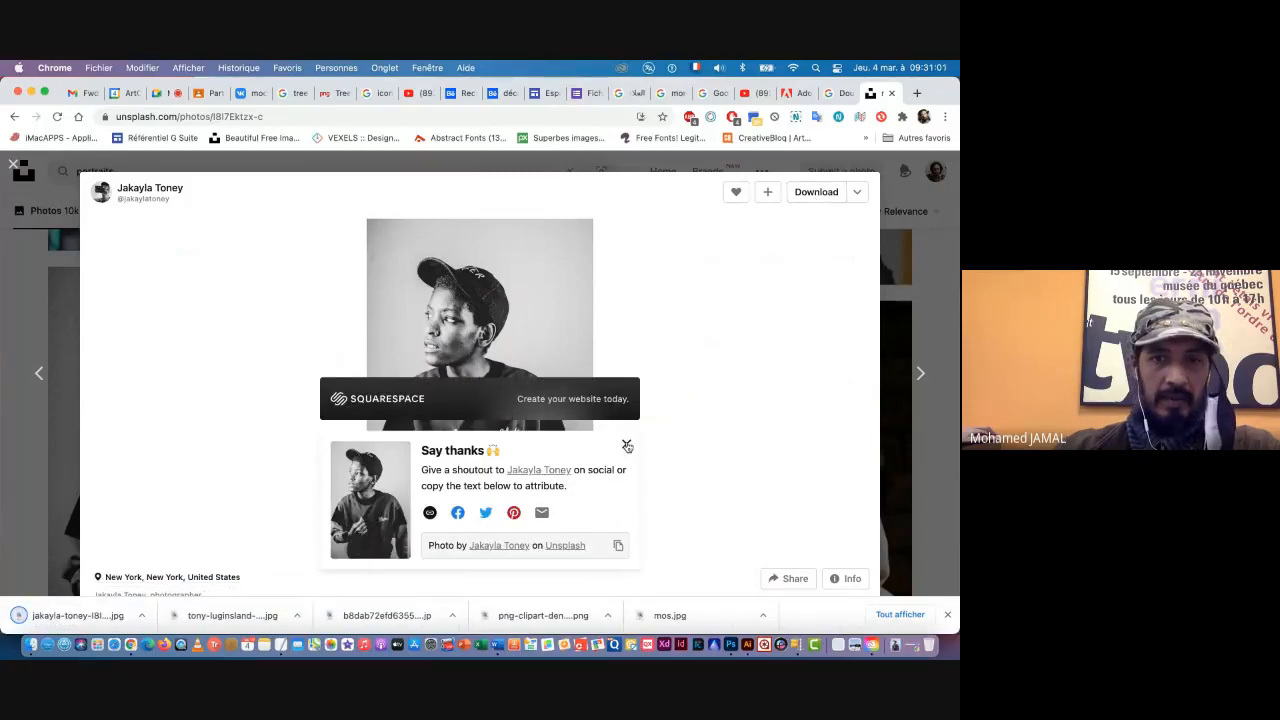
pyautogui.click(627, 446)
# Step: Move the downloaded cap portrait from Téléchargements into the Double Exposure folder in Finder, and close the Téléchargements window
pyautogui.click(143, 616)
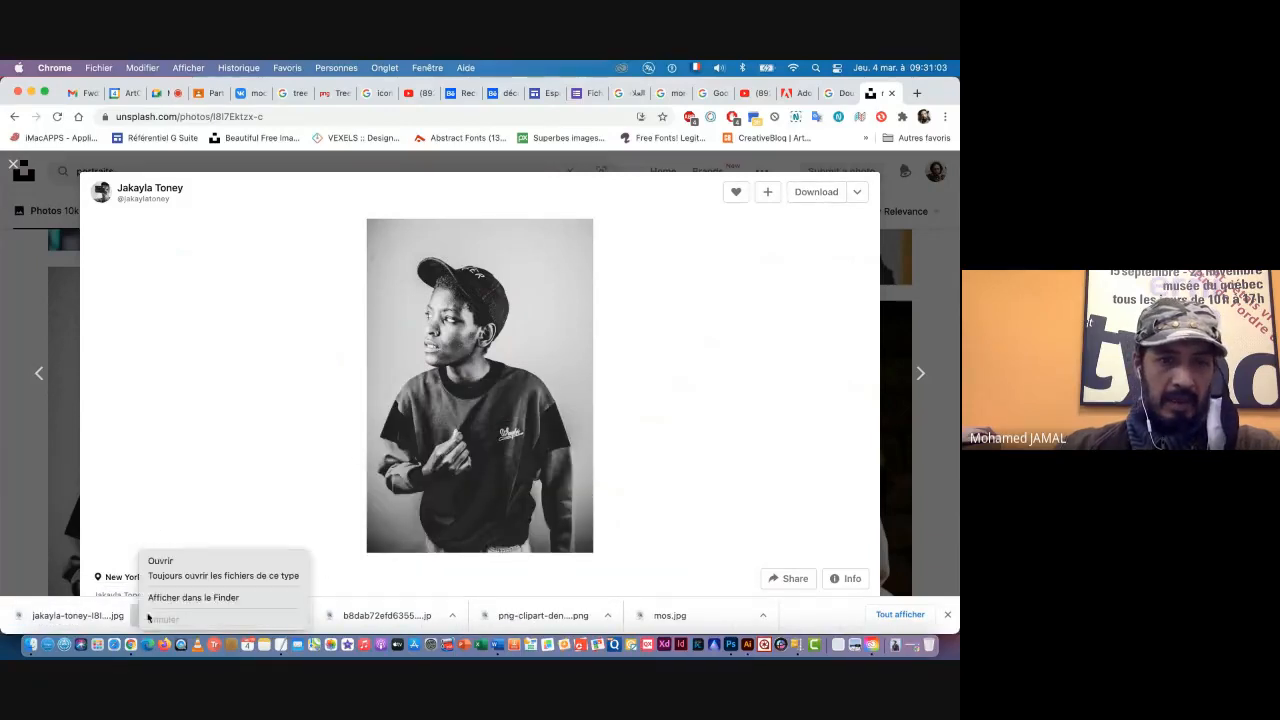
pyautogui.click(167, 600)
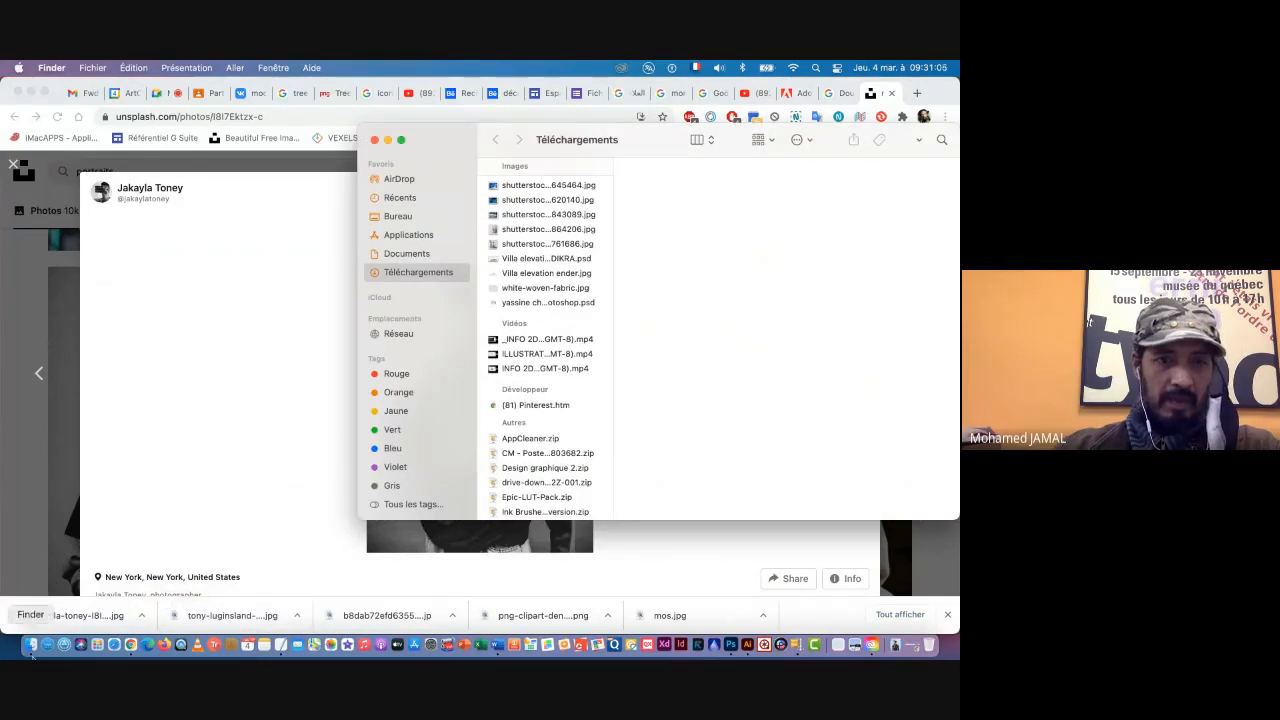
pyautogui.click(143, 616)
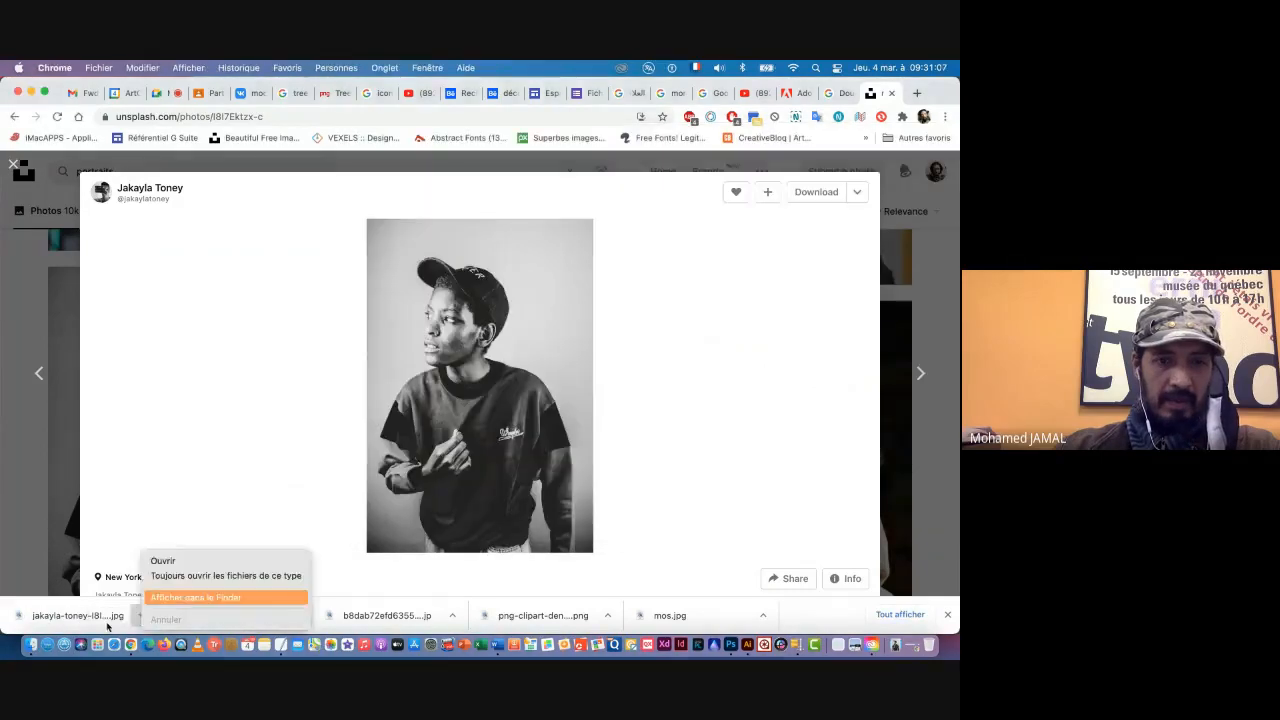
pyautogui.click(167, 598)
pyautogui.click(29, 645)
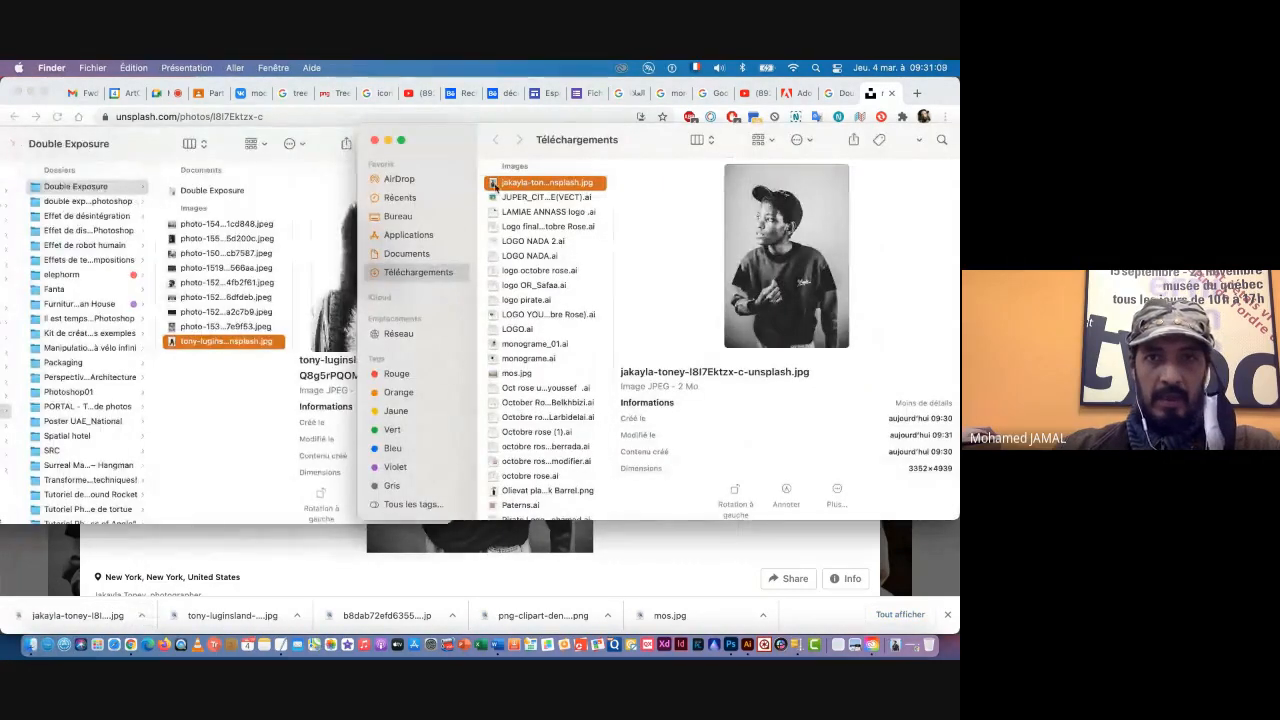
pyautogui.moveTo(492, 186); pyautogui.dragTo(202, 394)
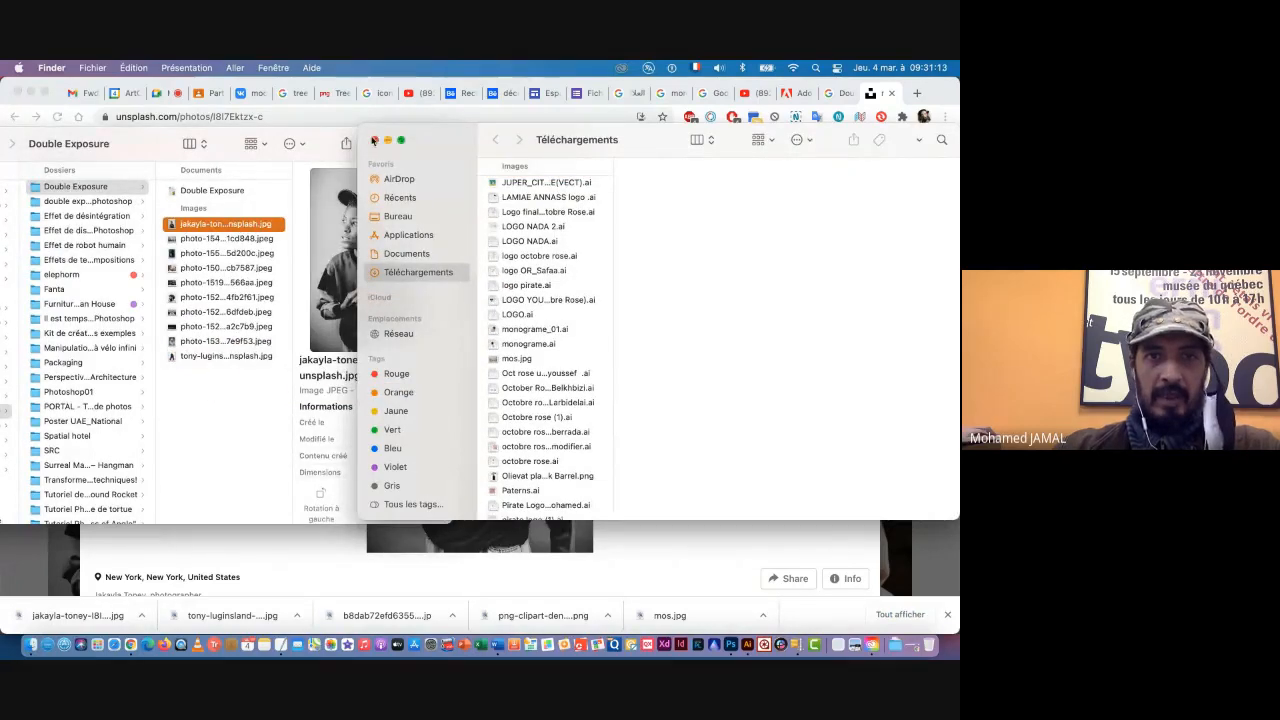
pyautogui.click(374, 140)
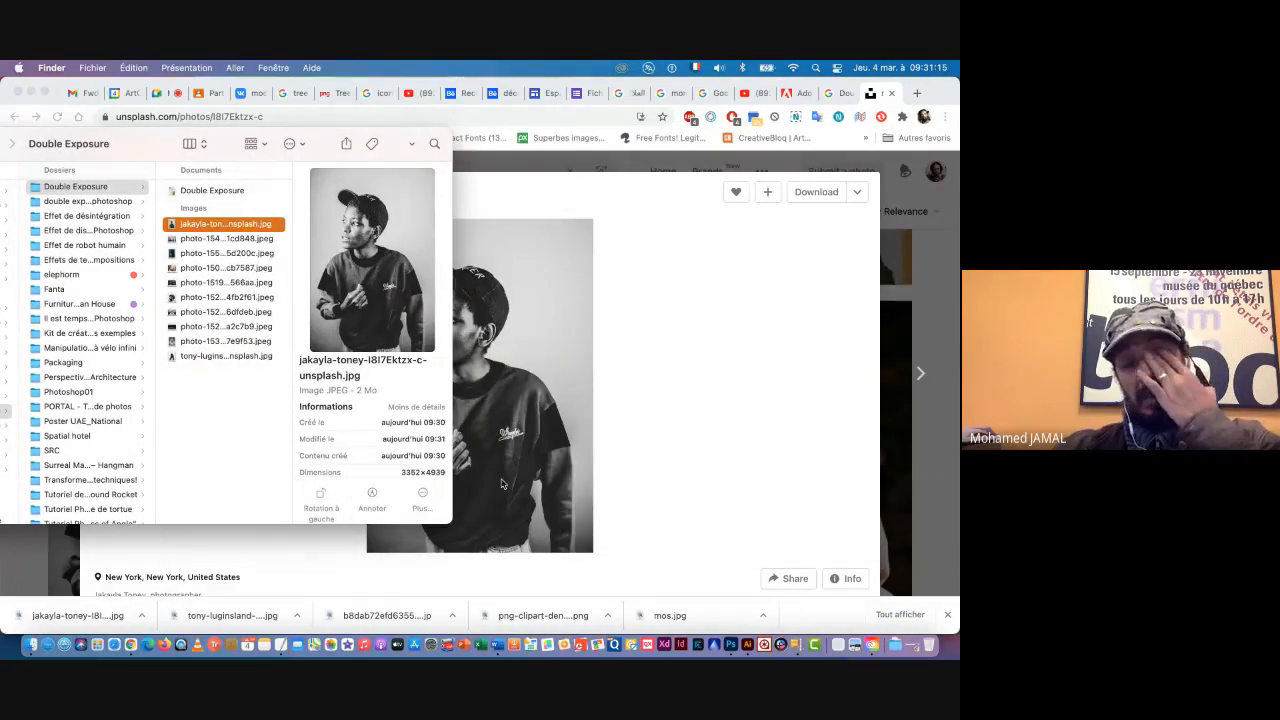
pyautogui.click(797, 450)
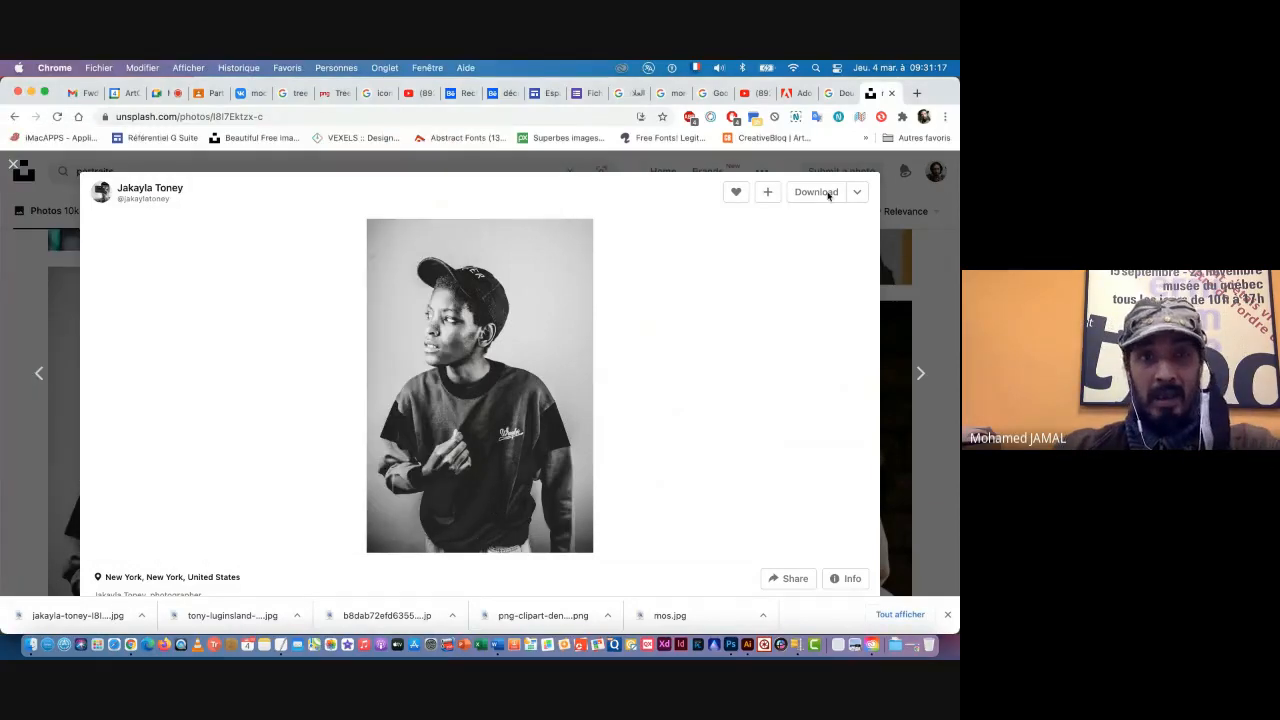
# Step: Close the photo preview and search Unsplash for "morocco"
pyautogui.click(16, 165)
pyautogui.scroll(-5, 123, 171)
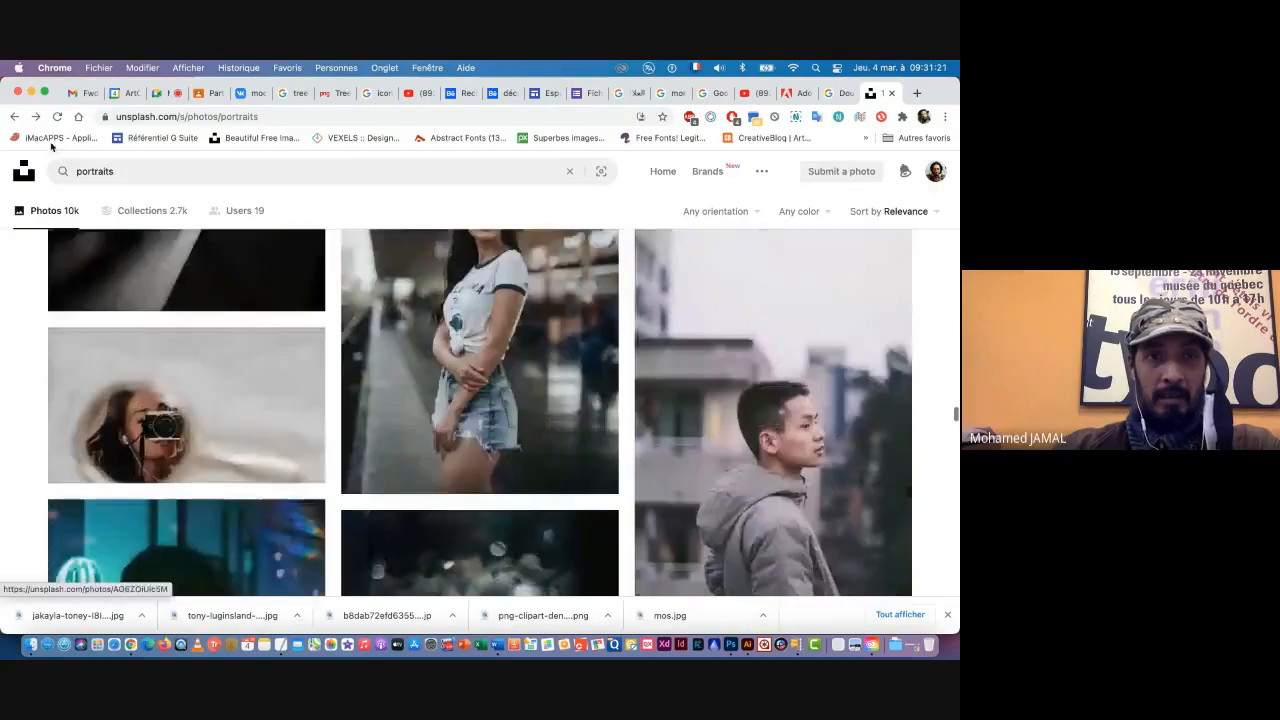
pyautogui.moveTo(123, 171); pyautogui.dragTo(62, 166)
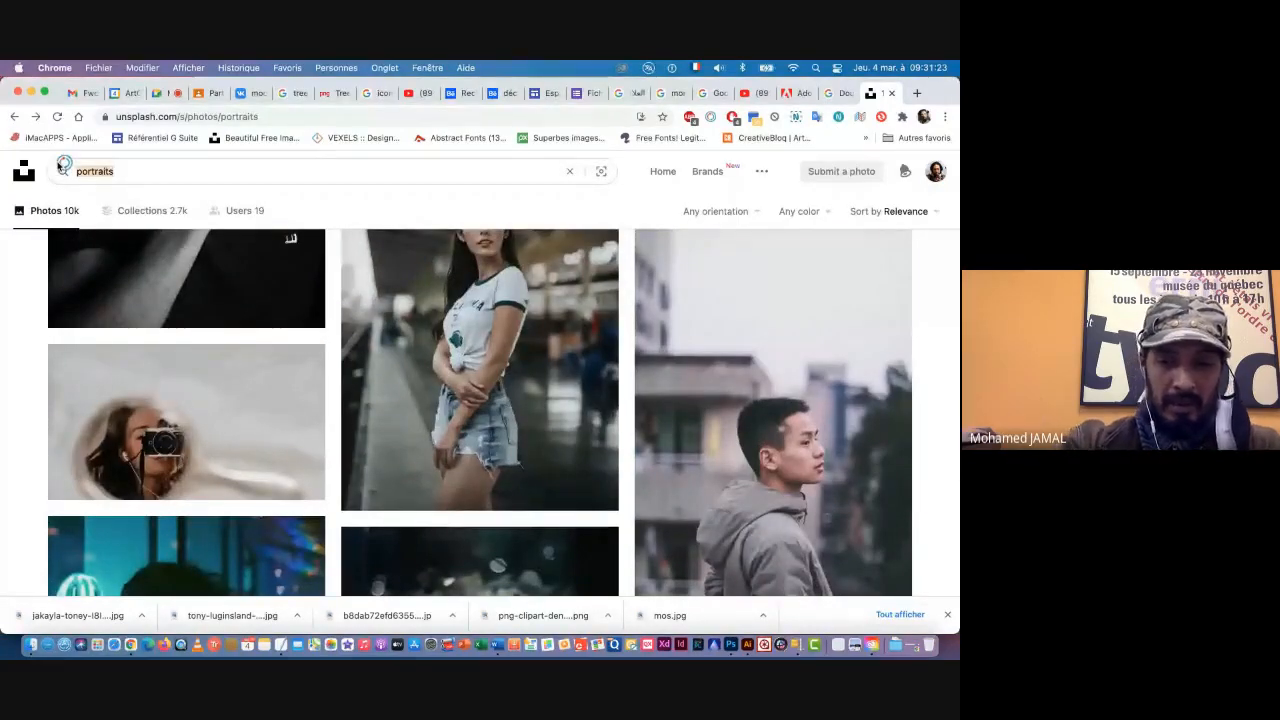
pyautogui.write('morocco')
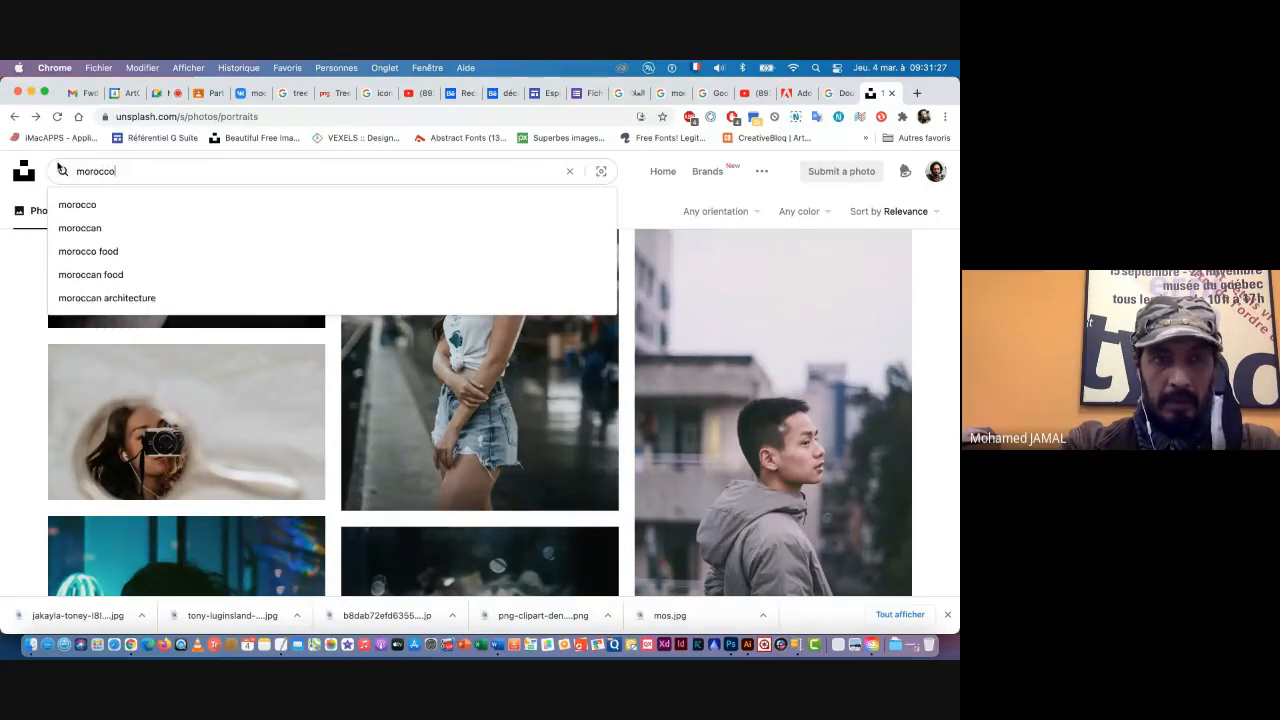
pyautogui.press('Return')
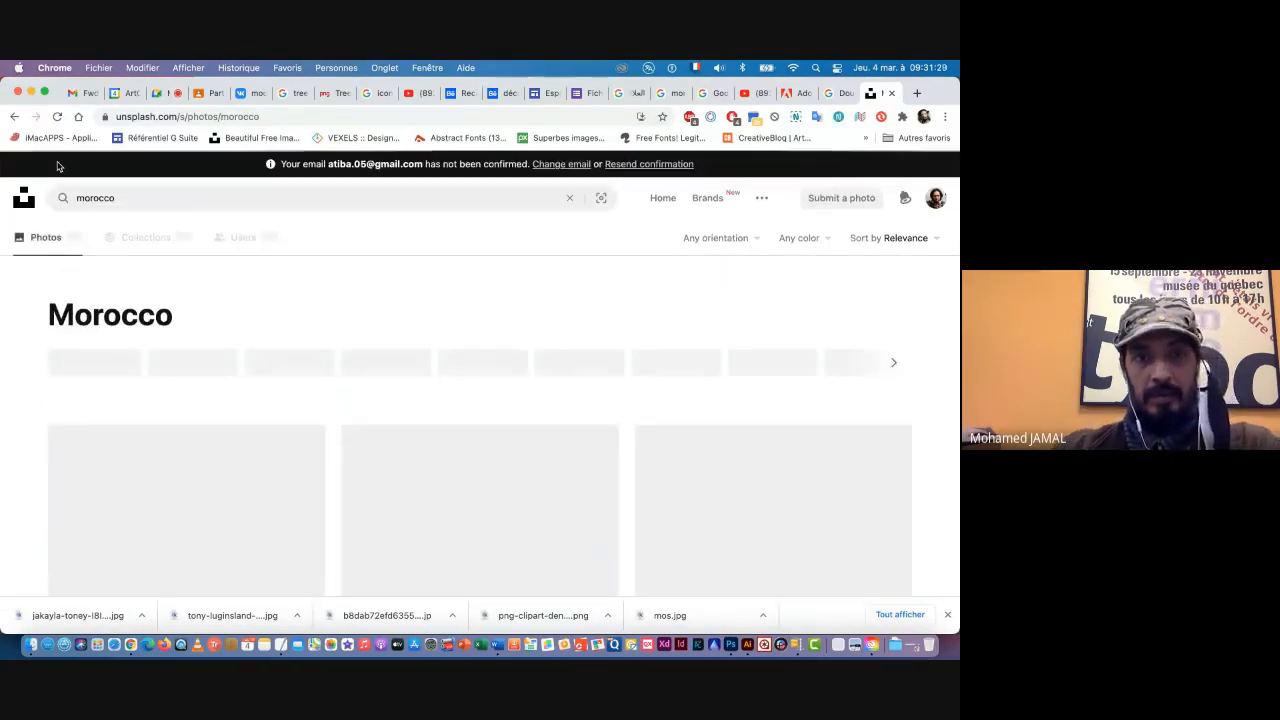
# Step: Look through the Unsplash "morocco" photo results for scenery and portraits suited to the double exposure
pyautogui.scroll(-3, 254, 417)
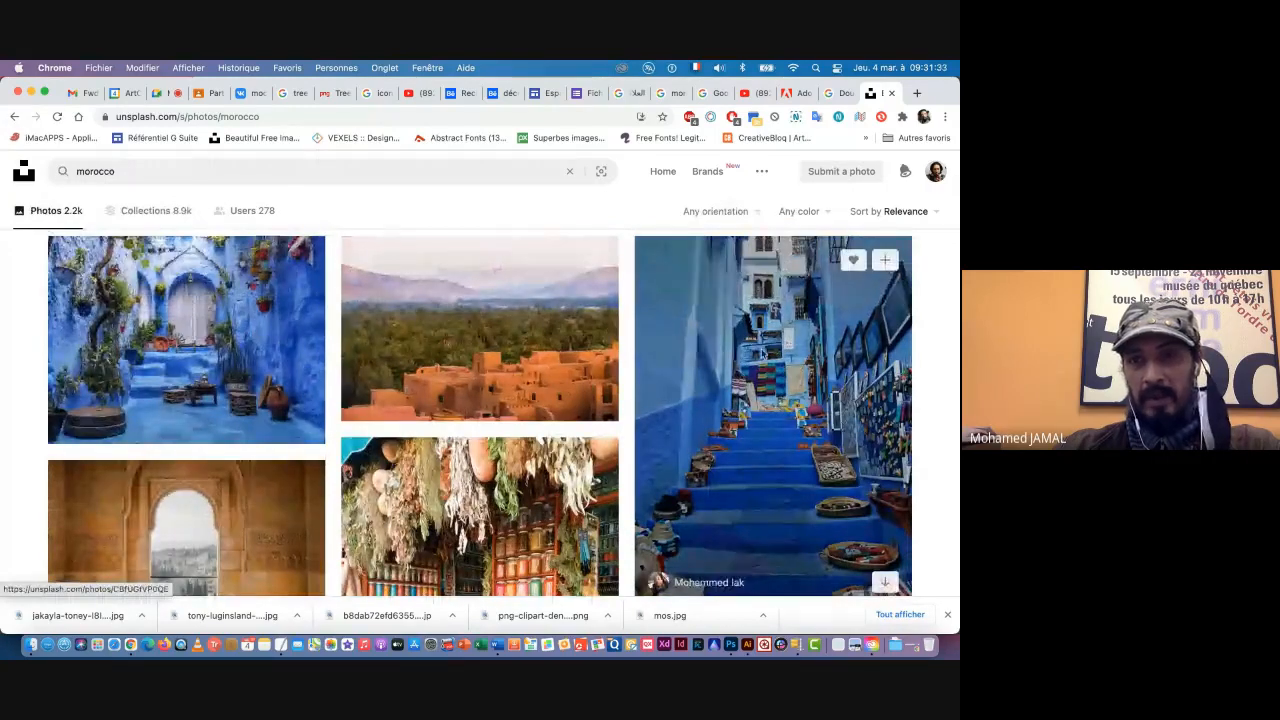
pyautogui.scroll(-2, 556, 486)
pyautogui.scroll(-3, 484, 486)
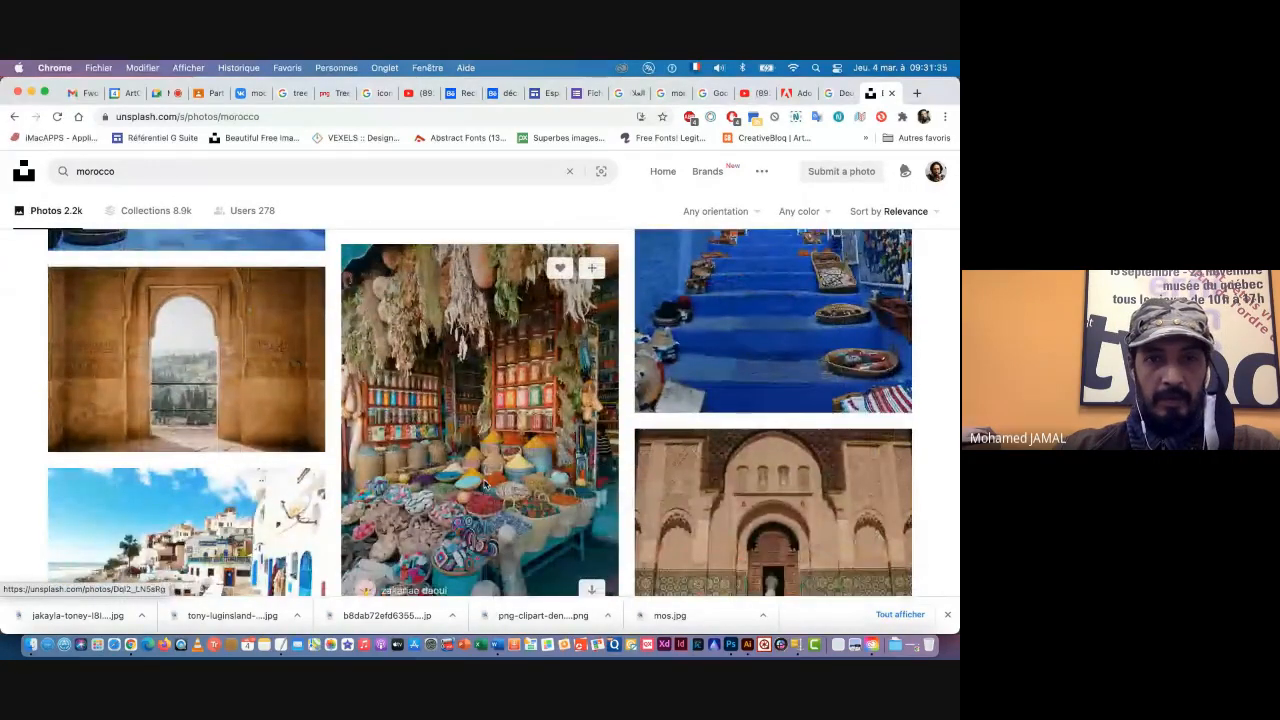
pyautogui.scroll(-5, 484, 484)
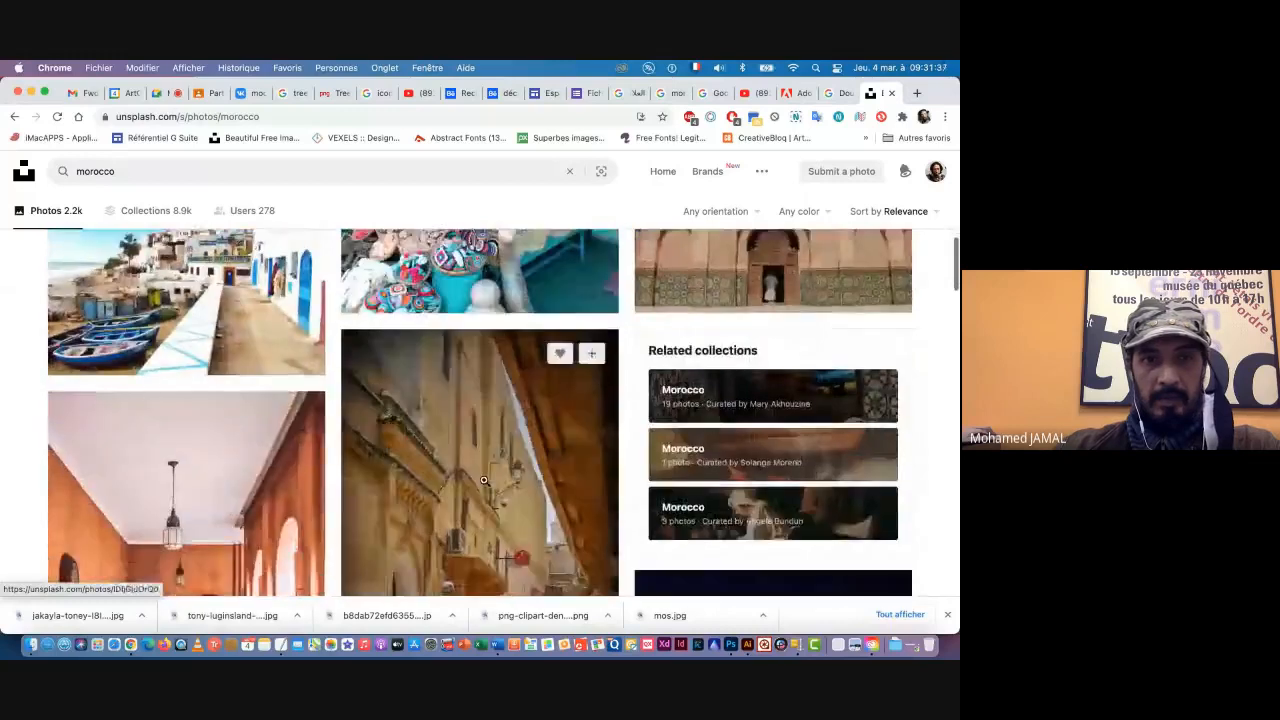
pyautogui.scroll(2, 484, 480)
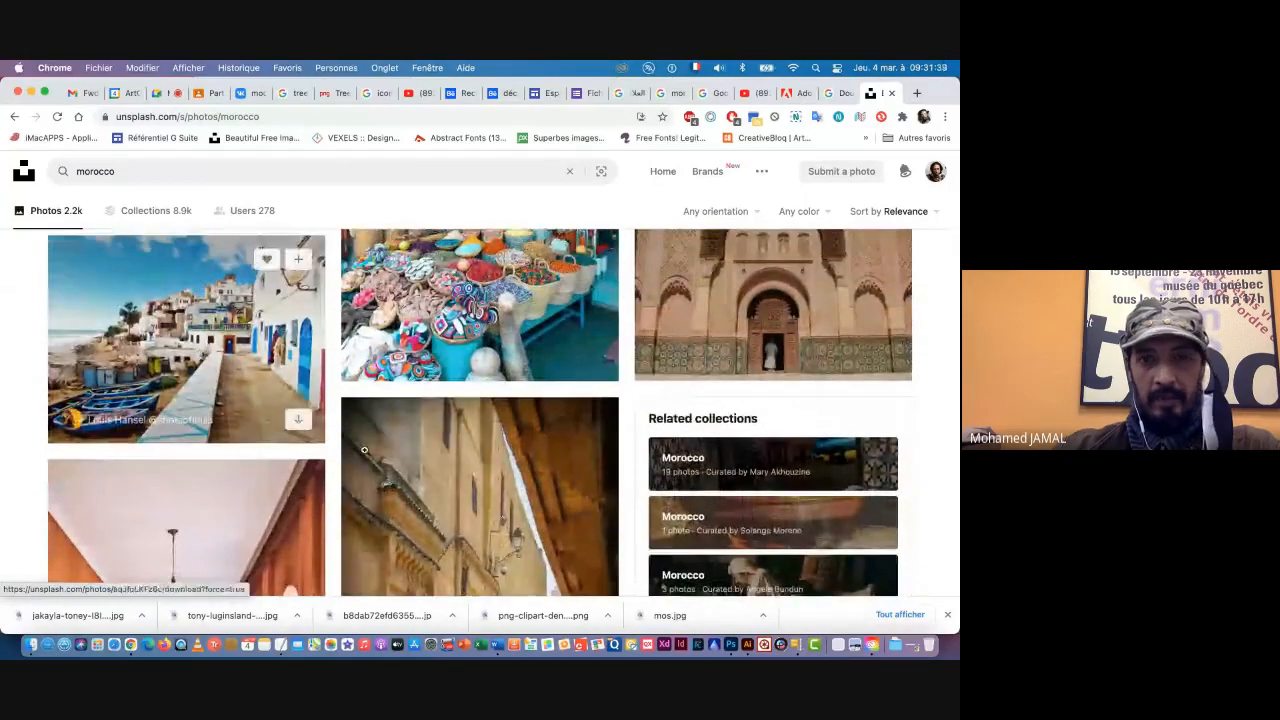
pyautogui.scroll(-10, 364, 450)
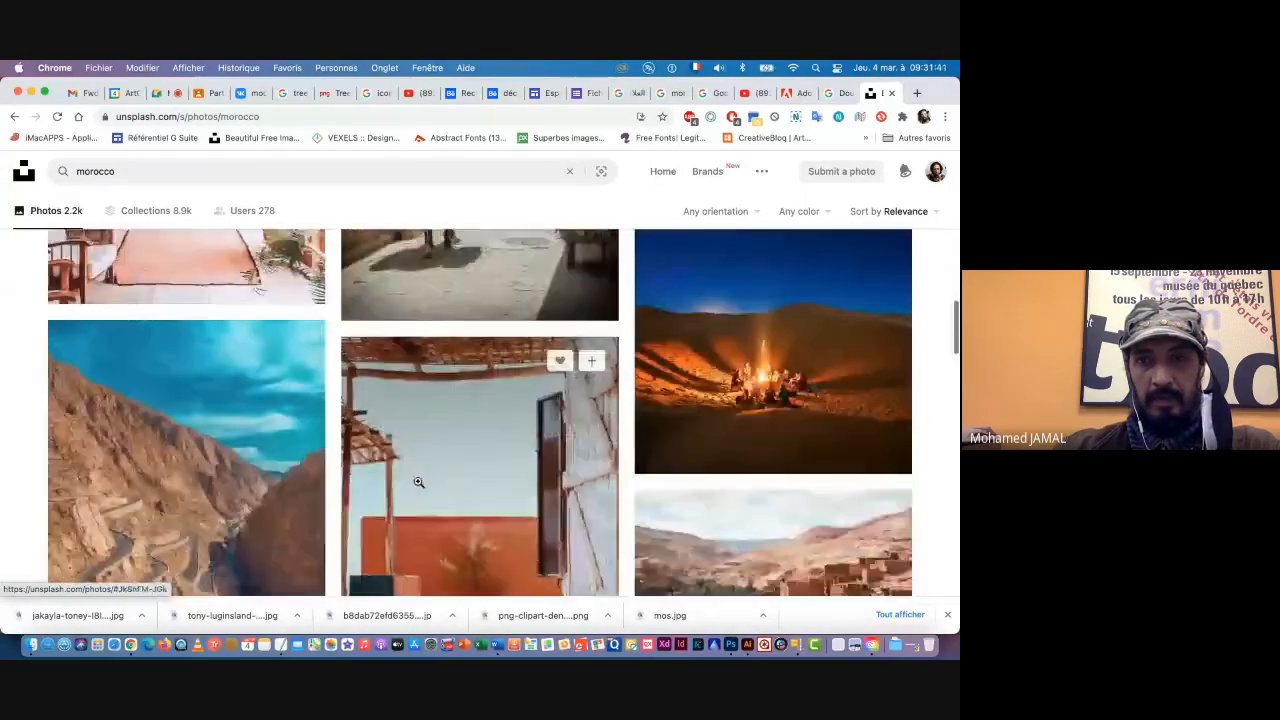
pyautogui.scroll(-2, 419, 482)
pyautogui.scroll(1, 420, 484)
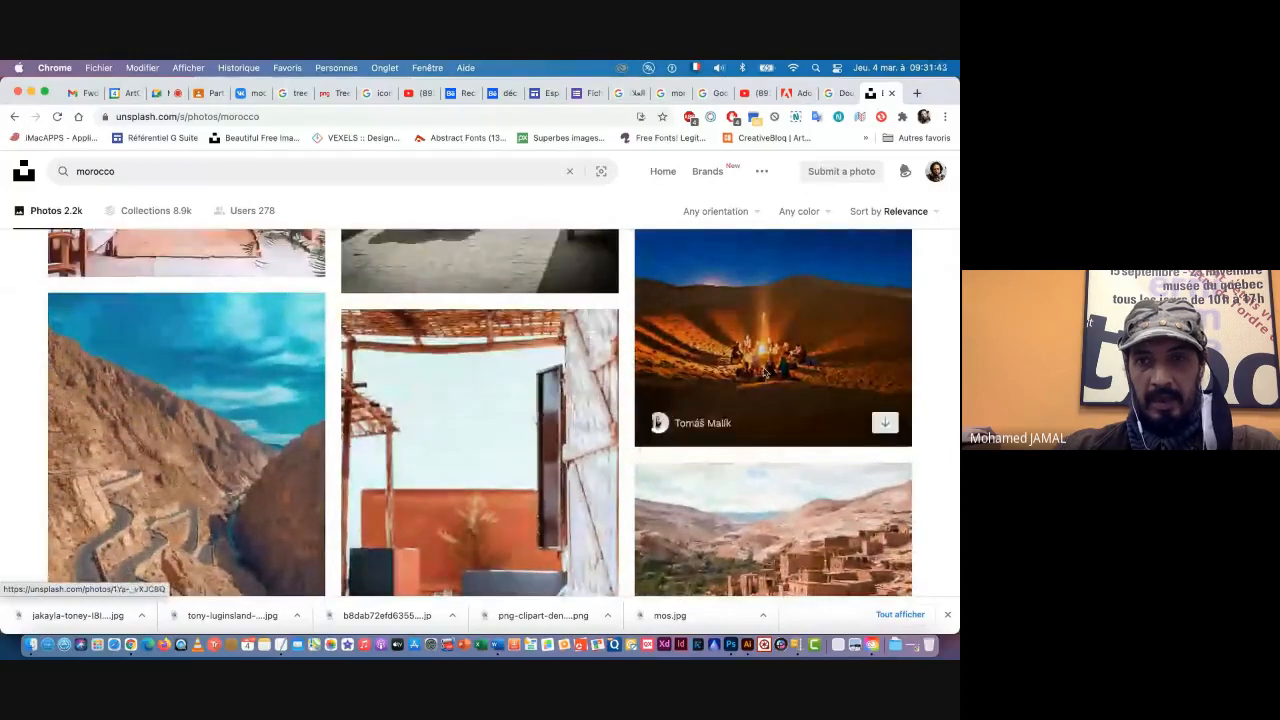
pyautogui.scroll(-4, 595, 411)
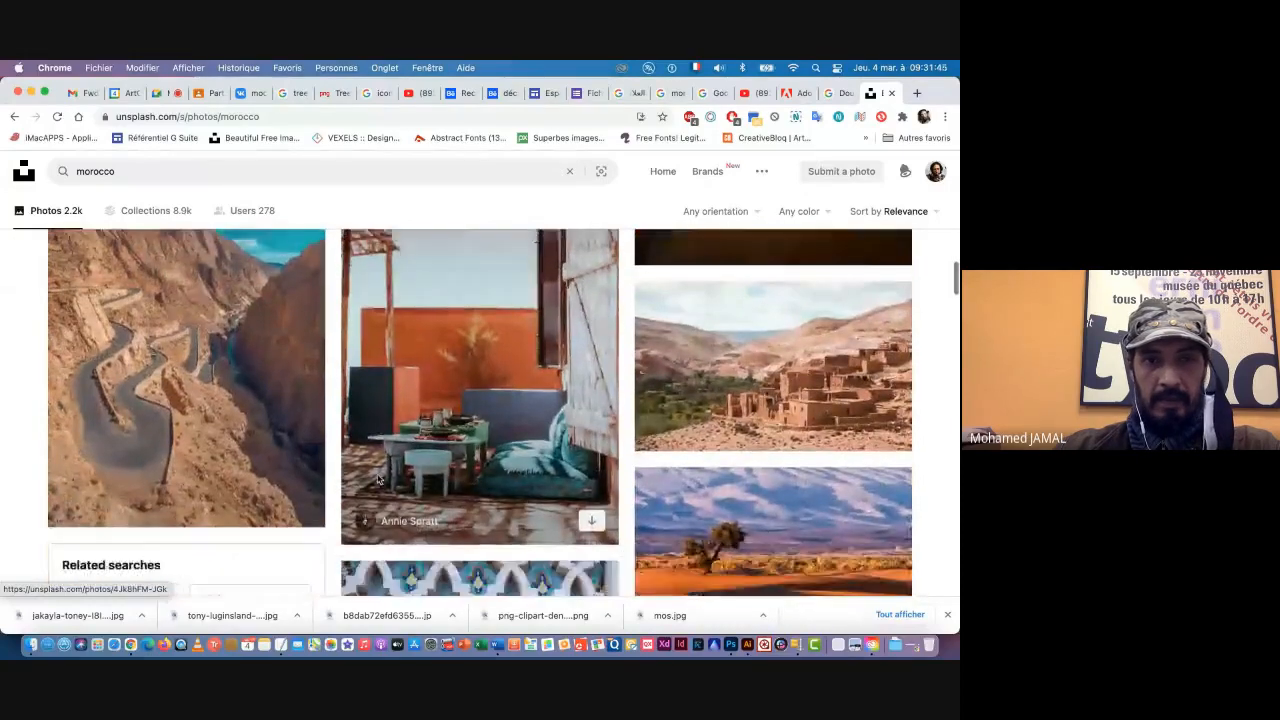
pyautogui.scroll(3, 200, 414)
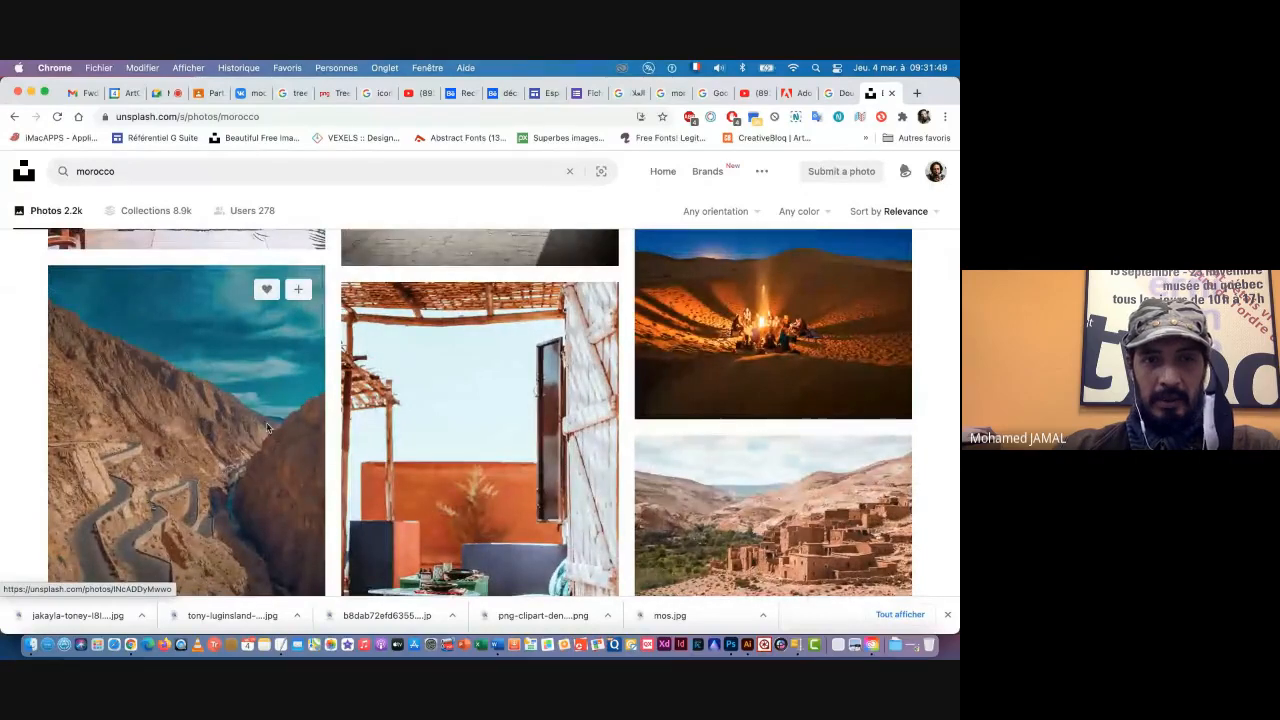
pyautogui.scroll(-5, 270, 440)
pyautogui.scroll(-1, 274, 485)
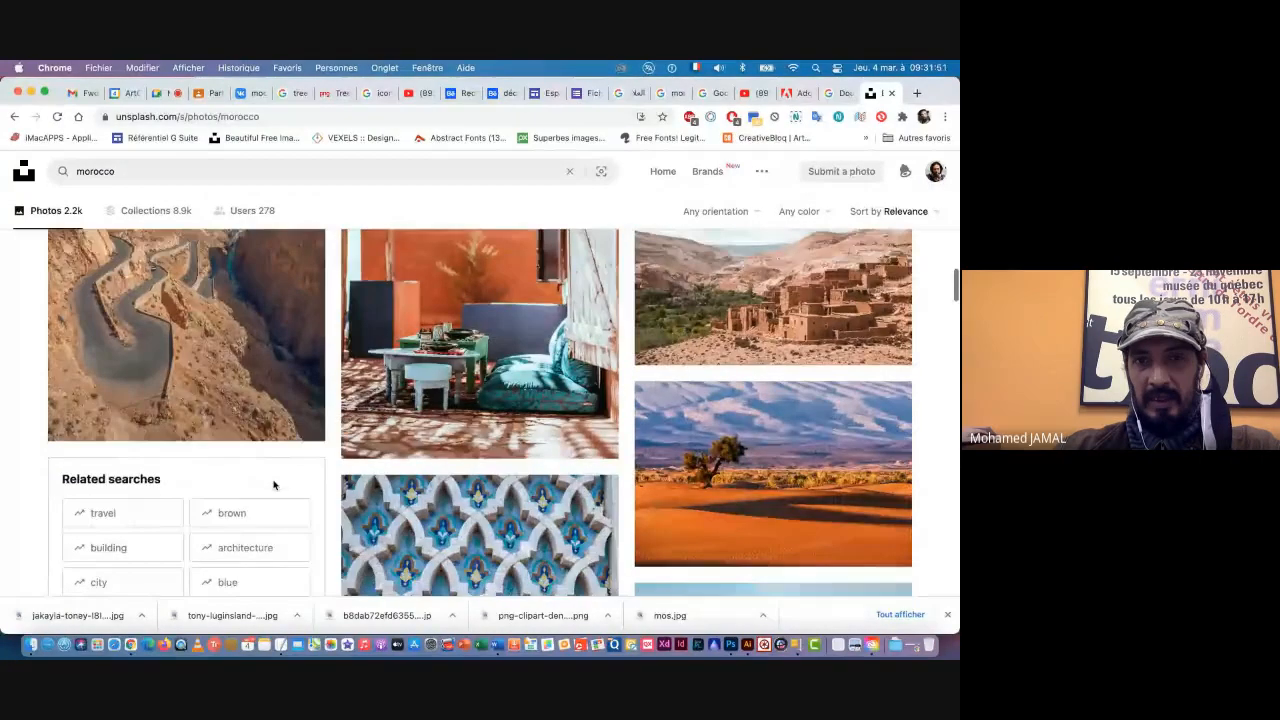
pyautogui.scroll(-10, 274, 485)
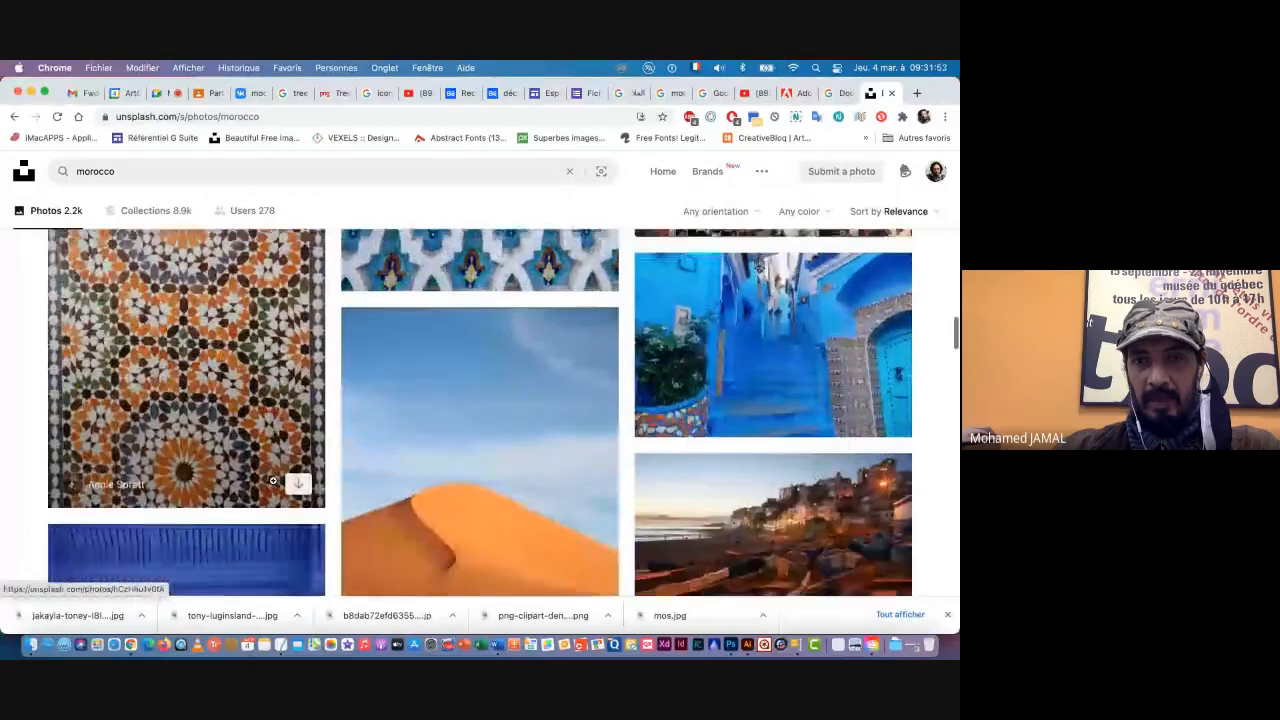
pyautogui.scroll(-3, 272, 481)
pyautogui.scroll(-13, 523, 471)
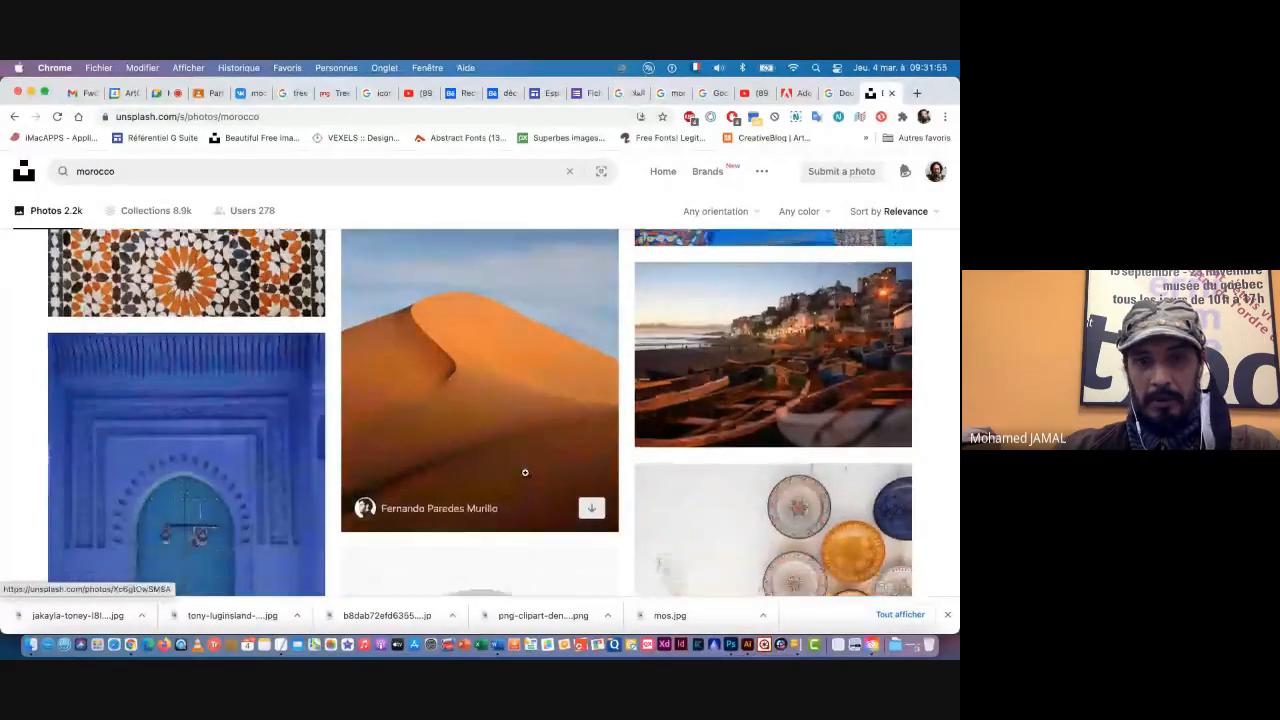
pyautogui.scroll(-13, 525, 472)
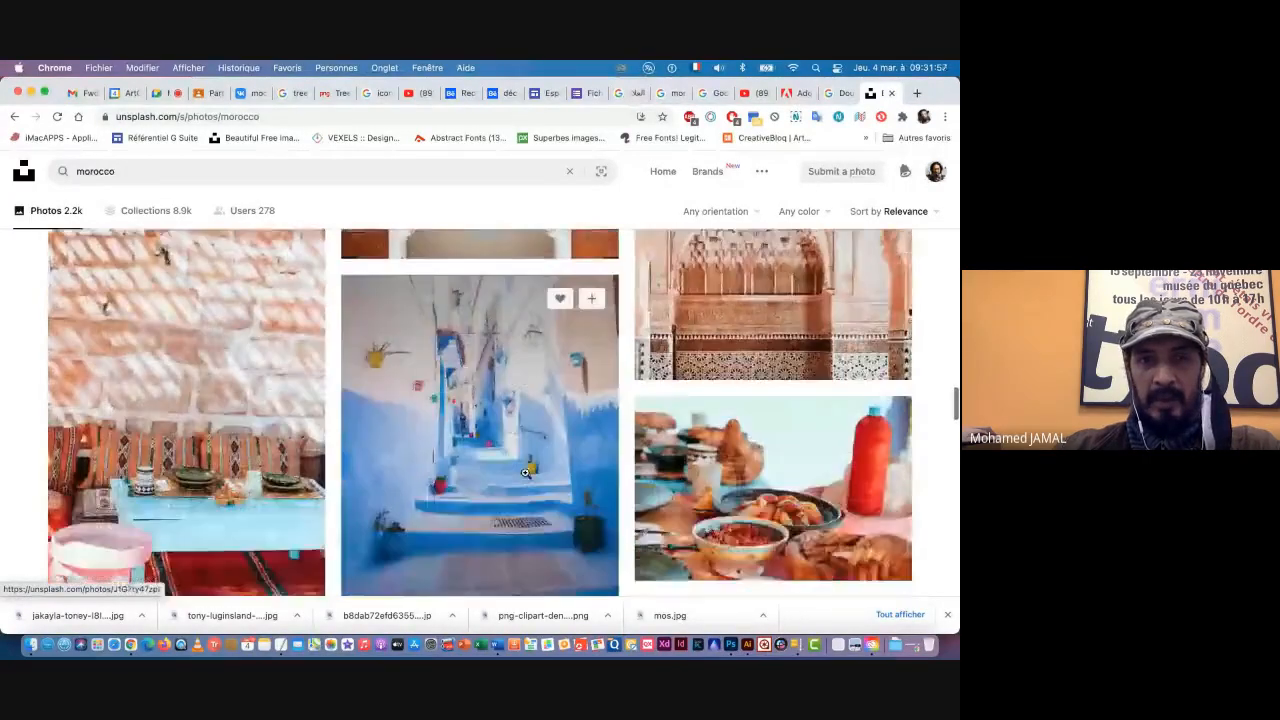
pyautogui.scroll(-13, 525, 472)
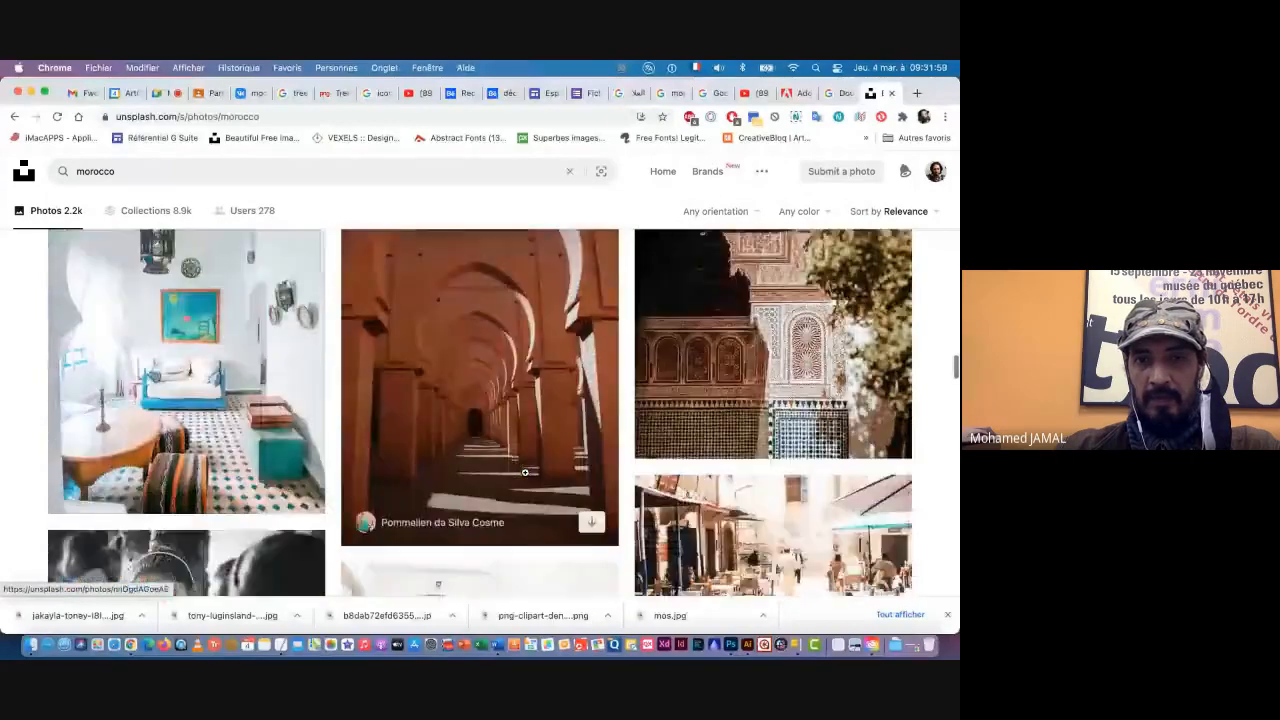
pyautogui.scroll(-10, 526, 476)
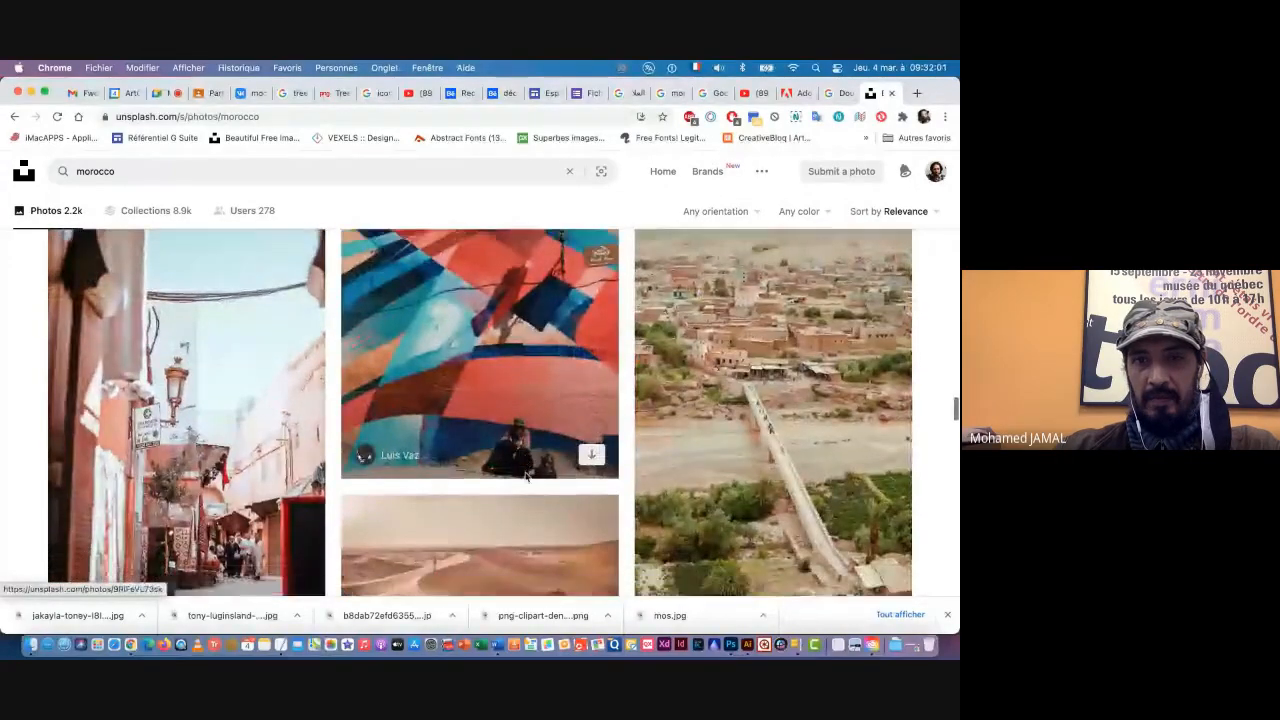
pyautogui.scroll(-5, 525, 476)
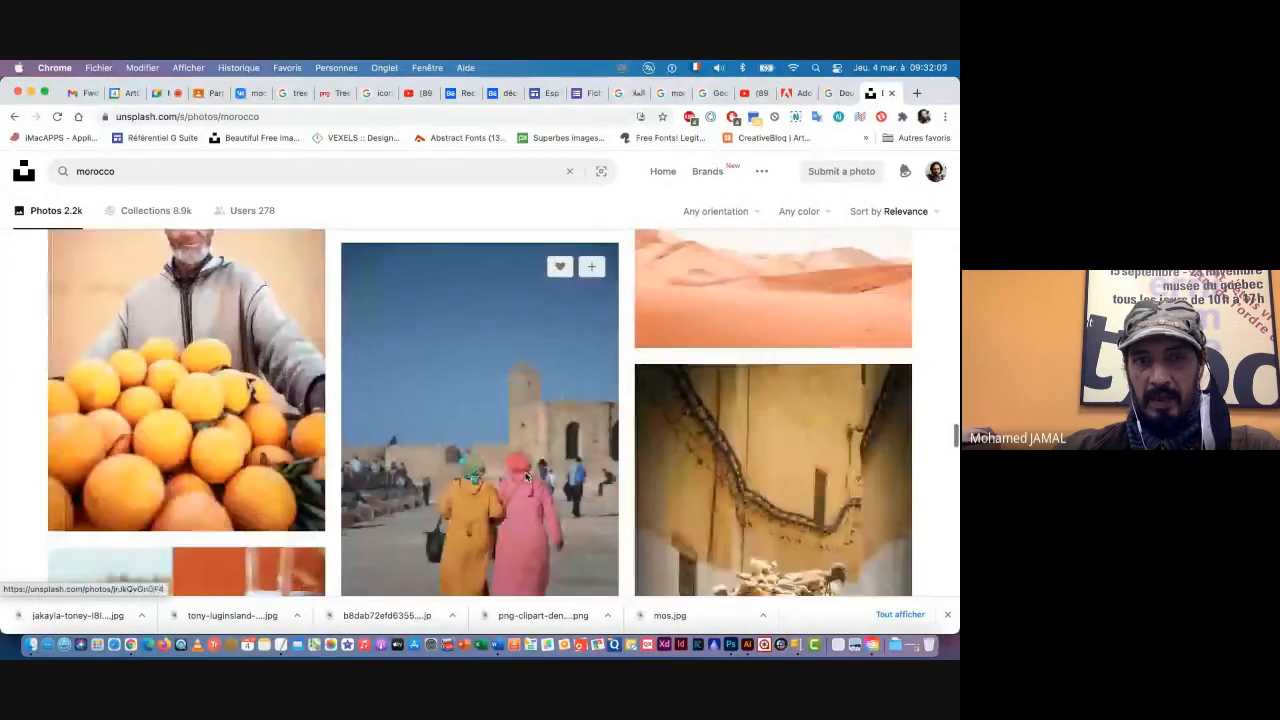
pyautogui.scroll(3, 525, 476)
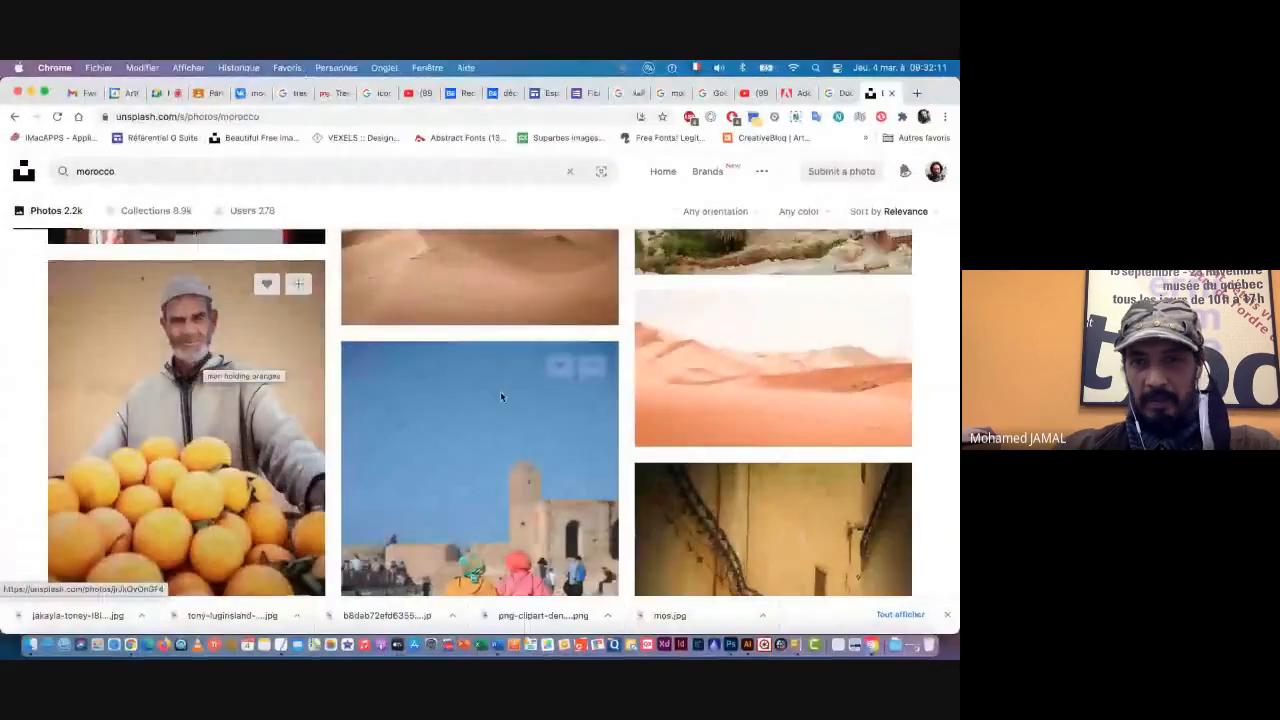
pyautogui.scroll(-3, 538, 397)
pyautogui.scroll(-1, 541, 397)
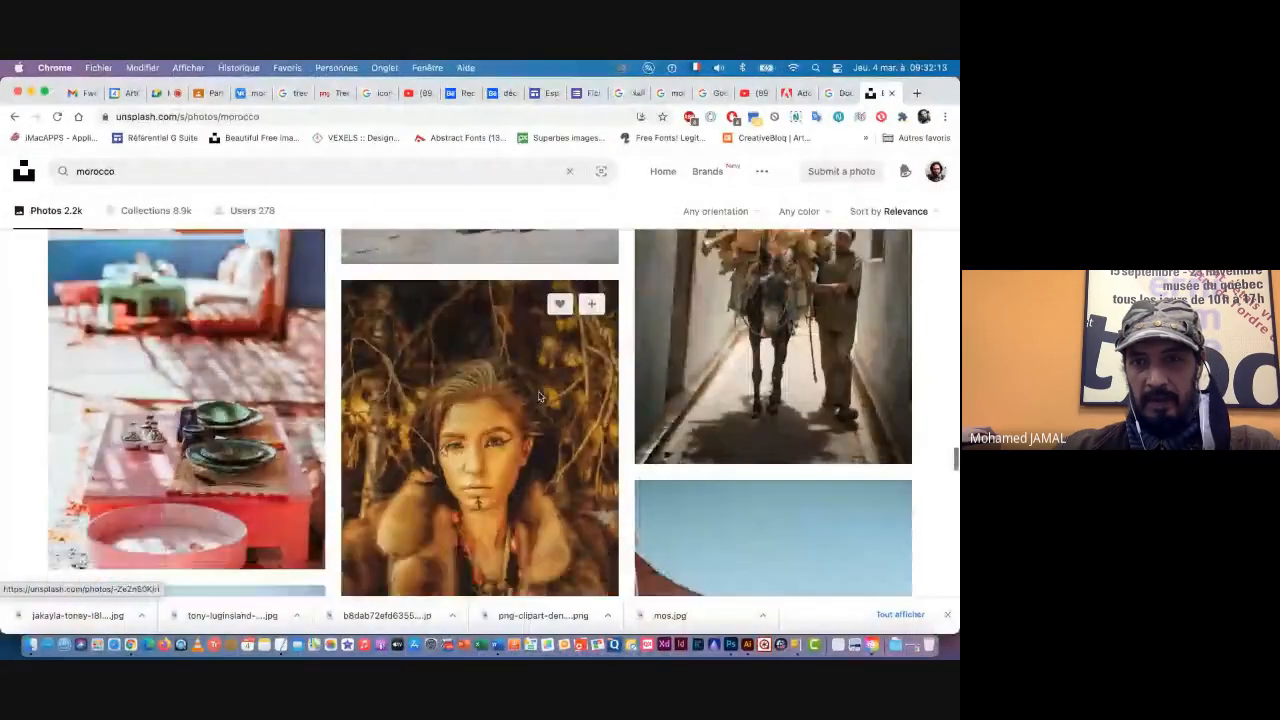
pyautogui.scroll(2, 541, 396)
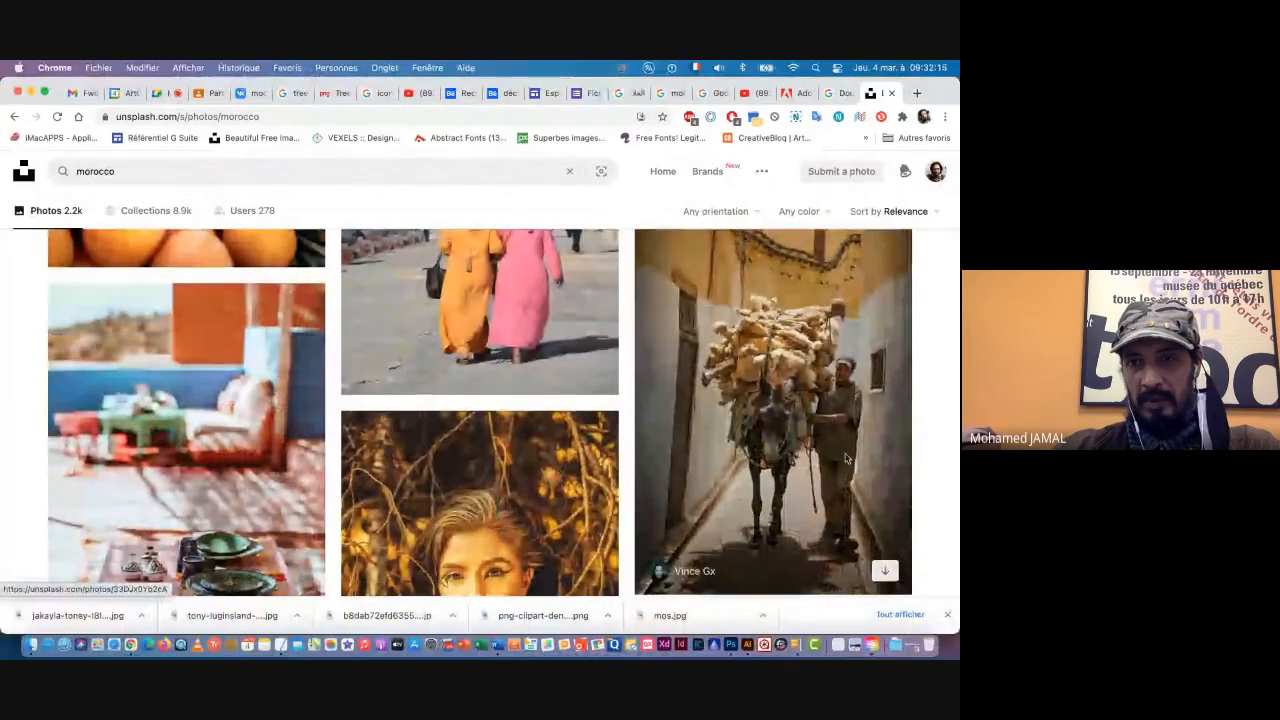
pyautogui.scroll(2, 871, 368)
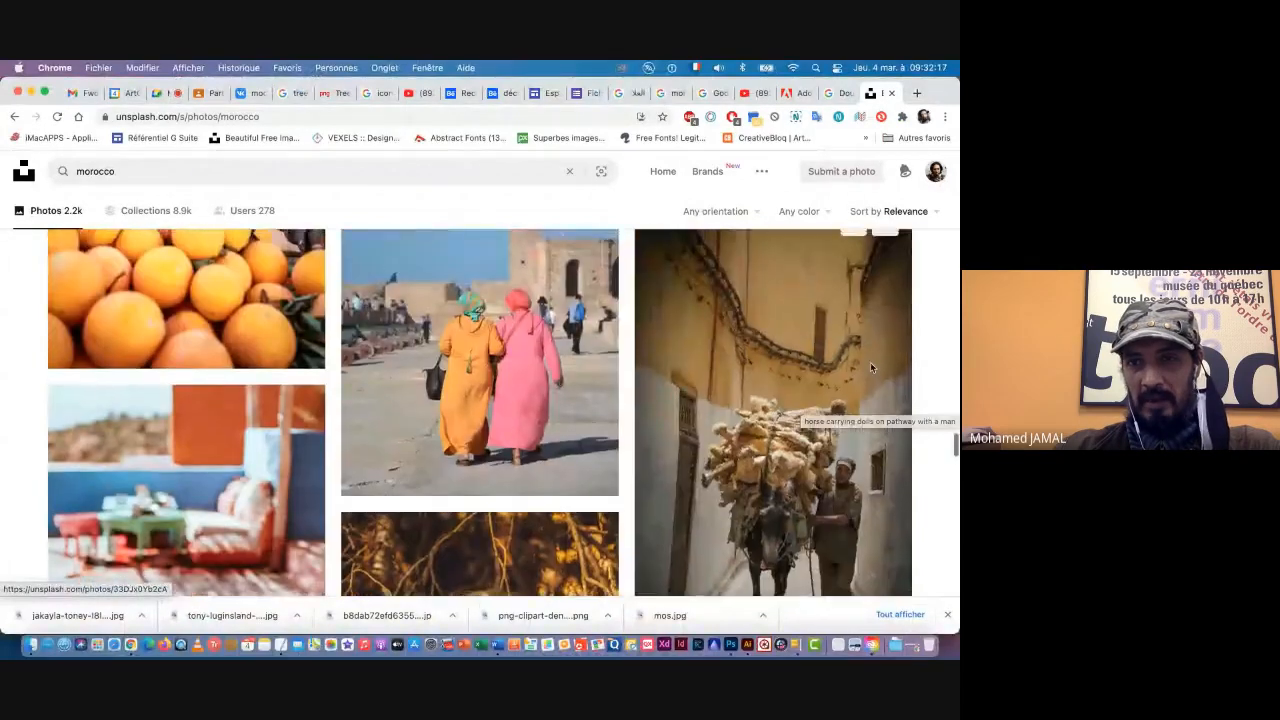
pyautogui.scroll(-2, 871, 368)
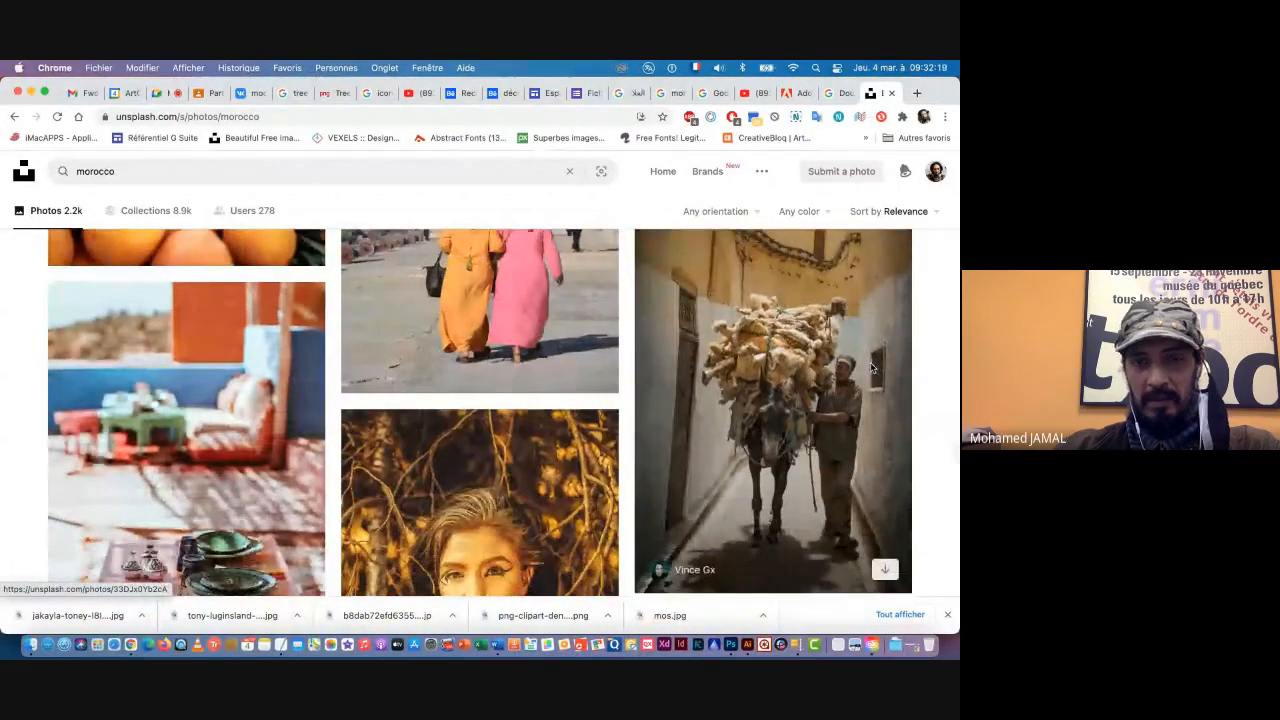
pyautogui.scroll(-10, 872, 367)
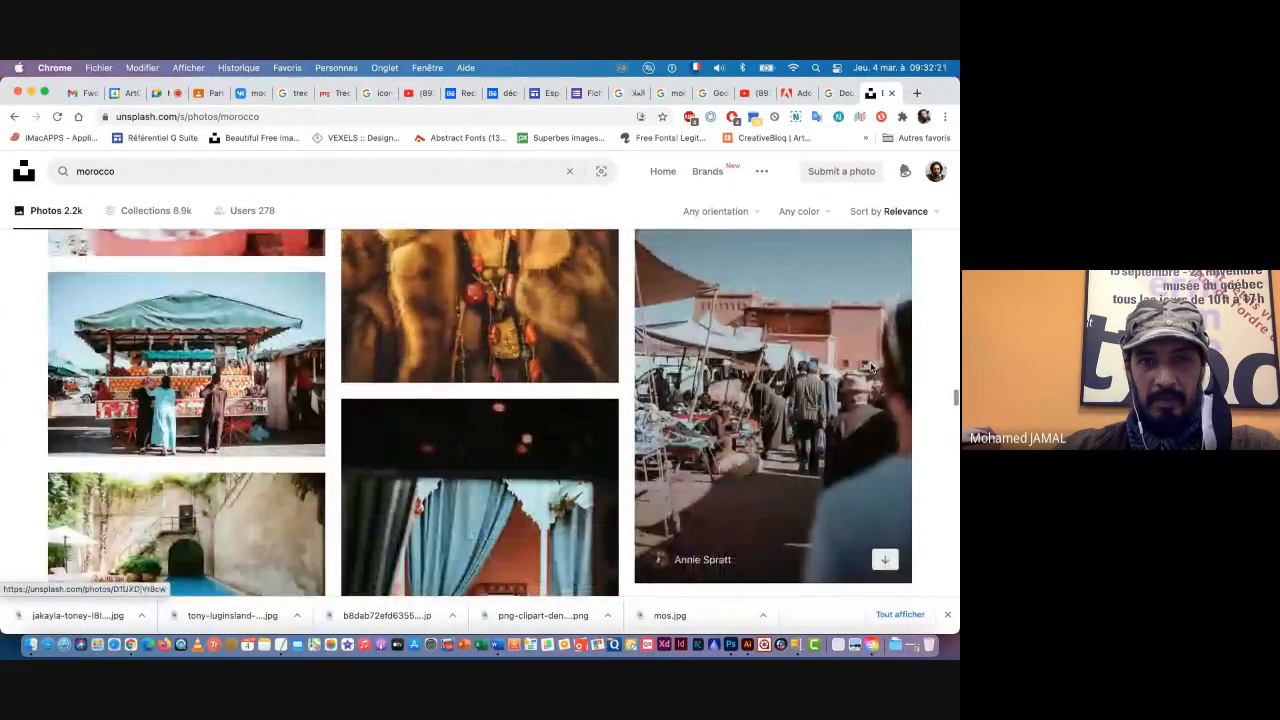
pyautogui.scroll(-2, 870, 365)
# Step: Switch to Photoshop and close the two open tree documents without saving their changes
pyautogui.press('super+Tab')
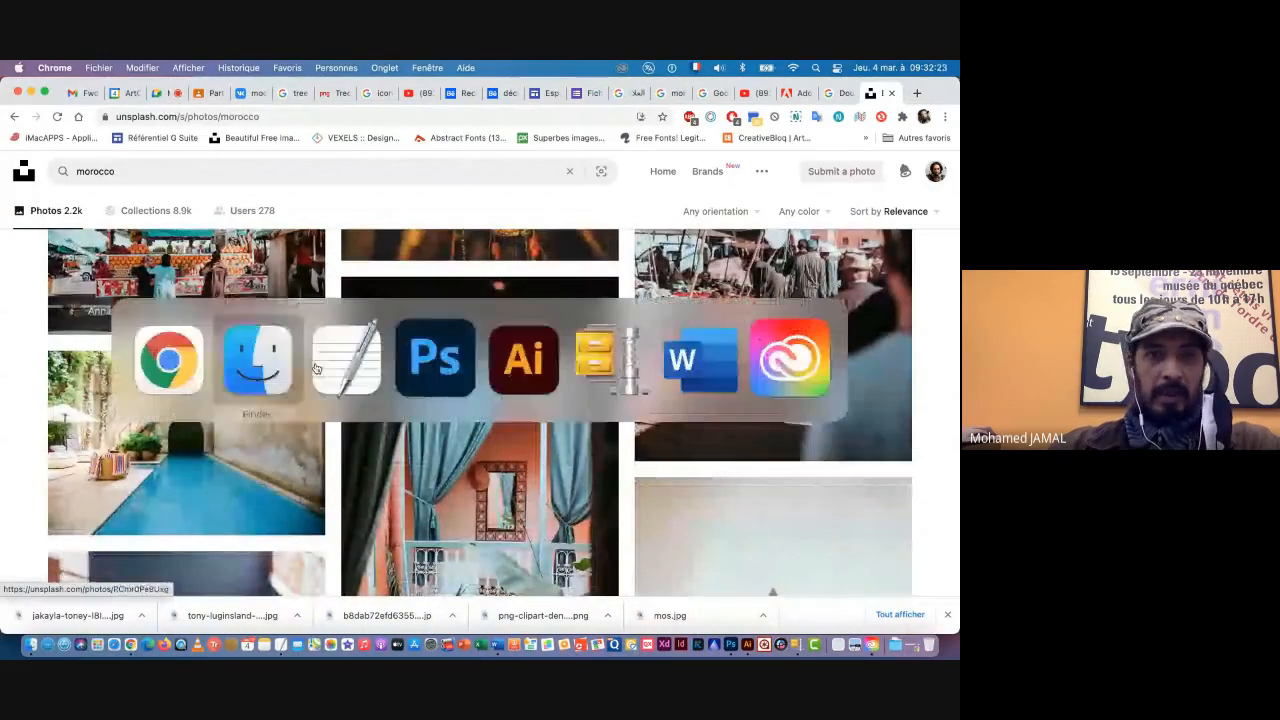
pyautogui.click(432, 364)
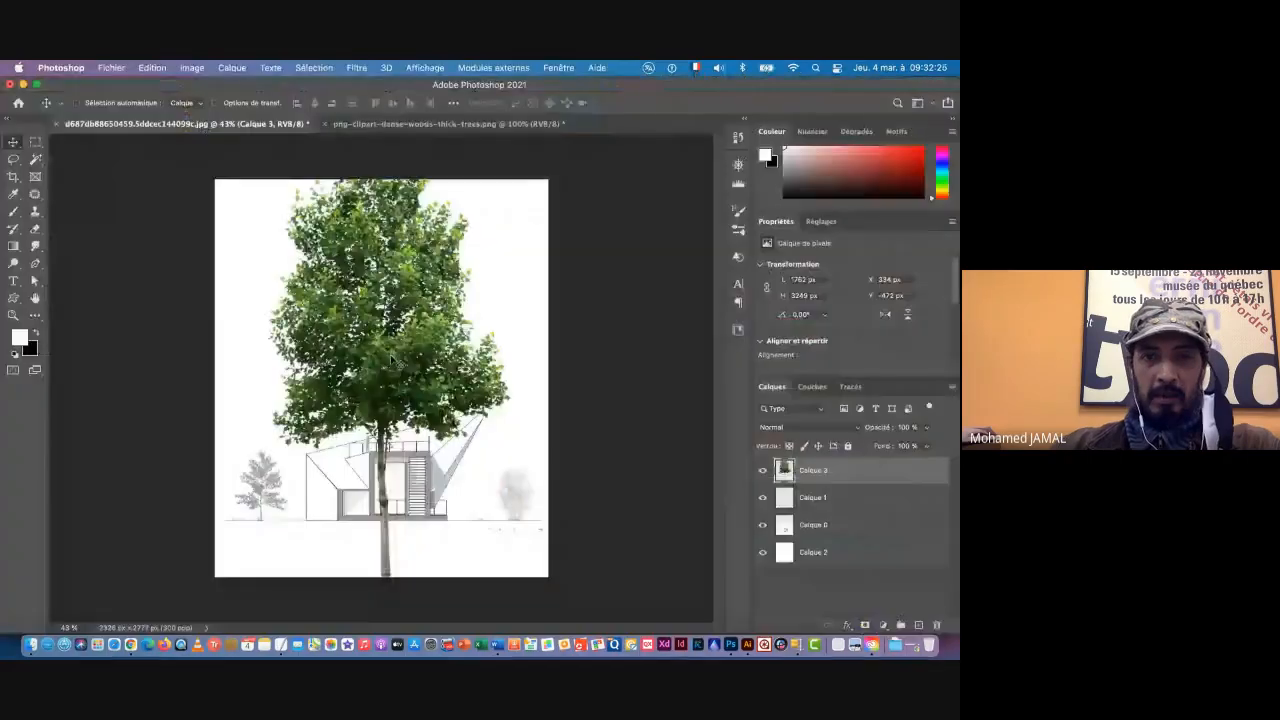
pyautogui.press('super+q')
pyautogui.click(460, 322)
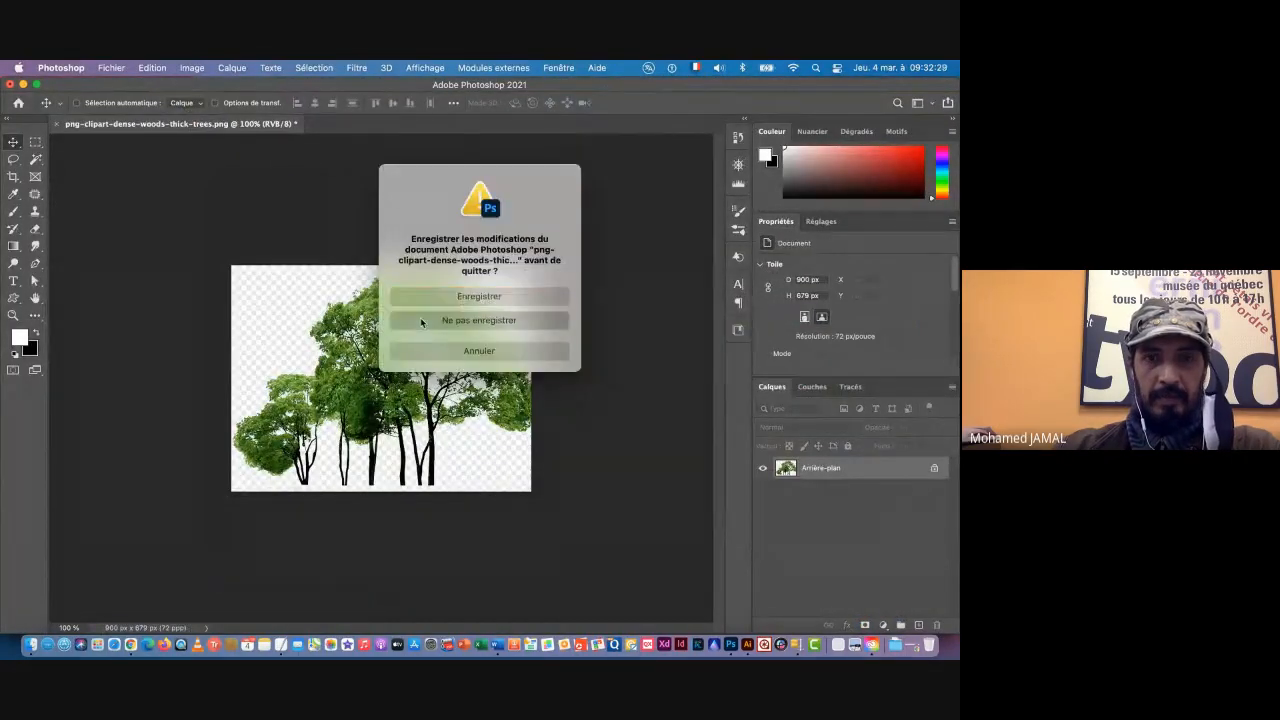
pyautogui.click(416, 322)
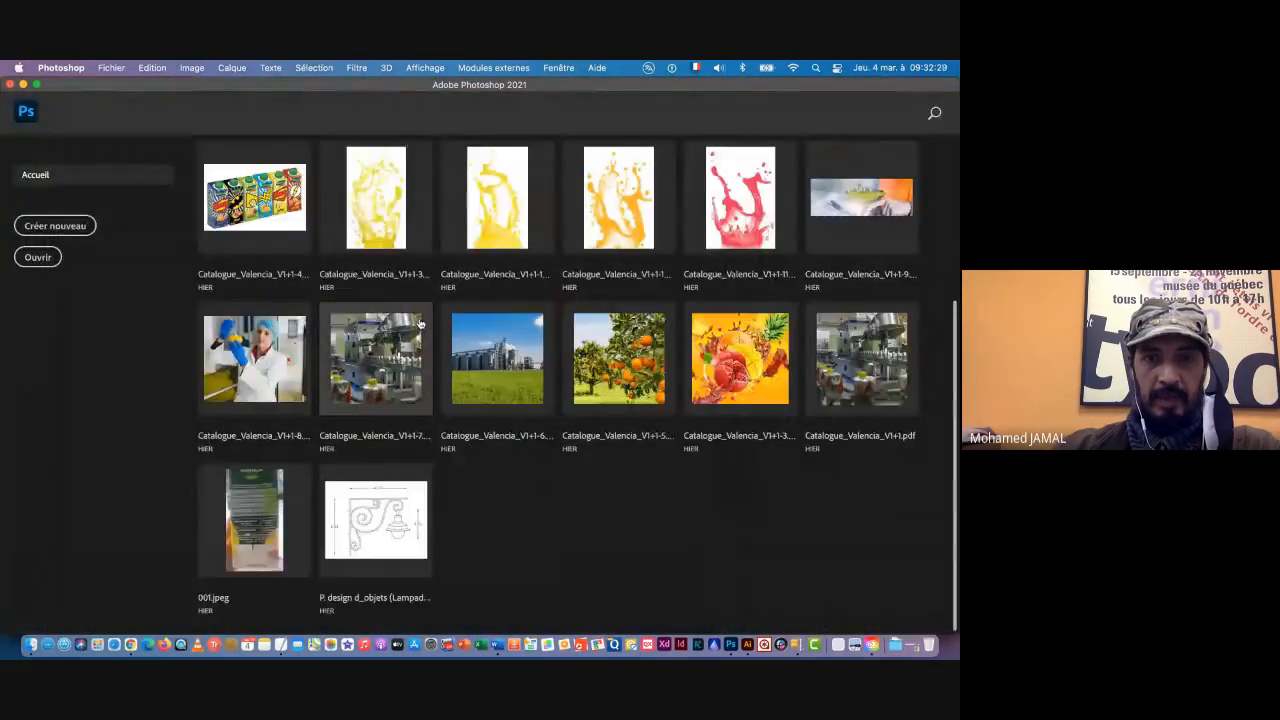
# Step: Switch to Finder and examine the curly-haired profile and hooded man portraits in the Double Exposure folder
pyautogui.click(31, 646)
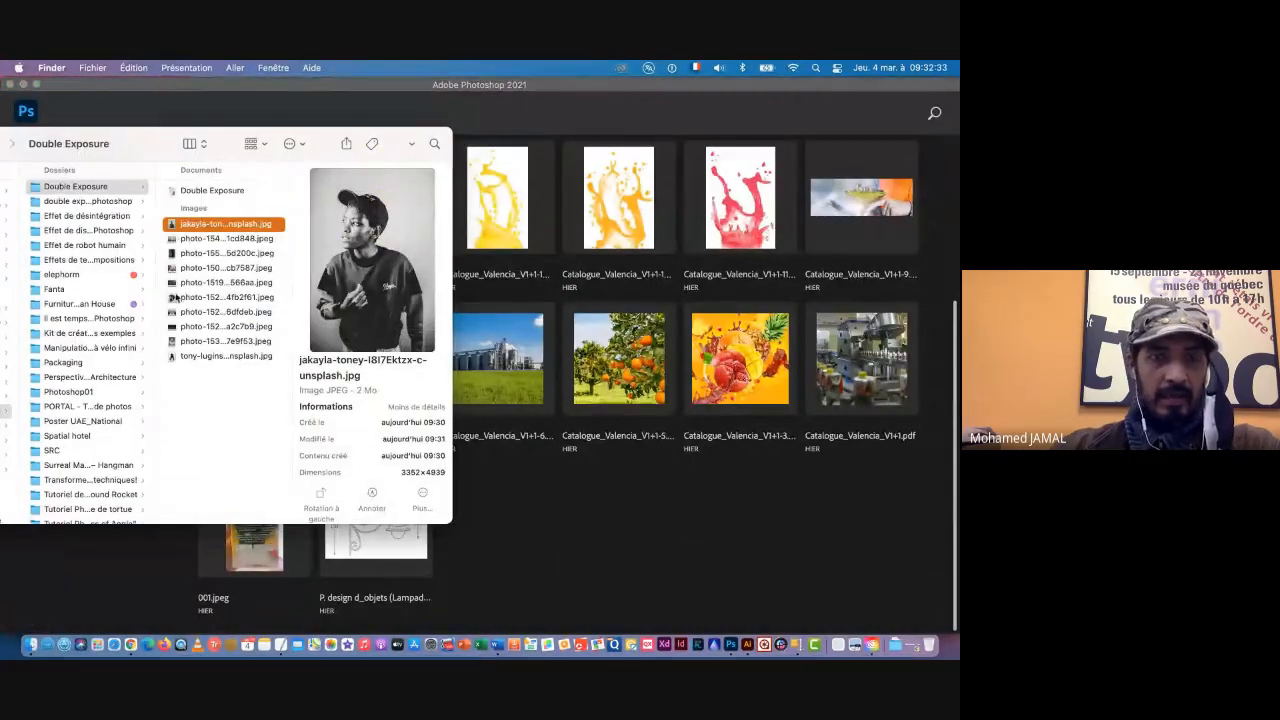
pyautogui.click(182, 298)
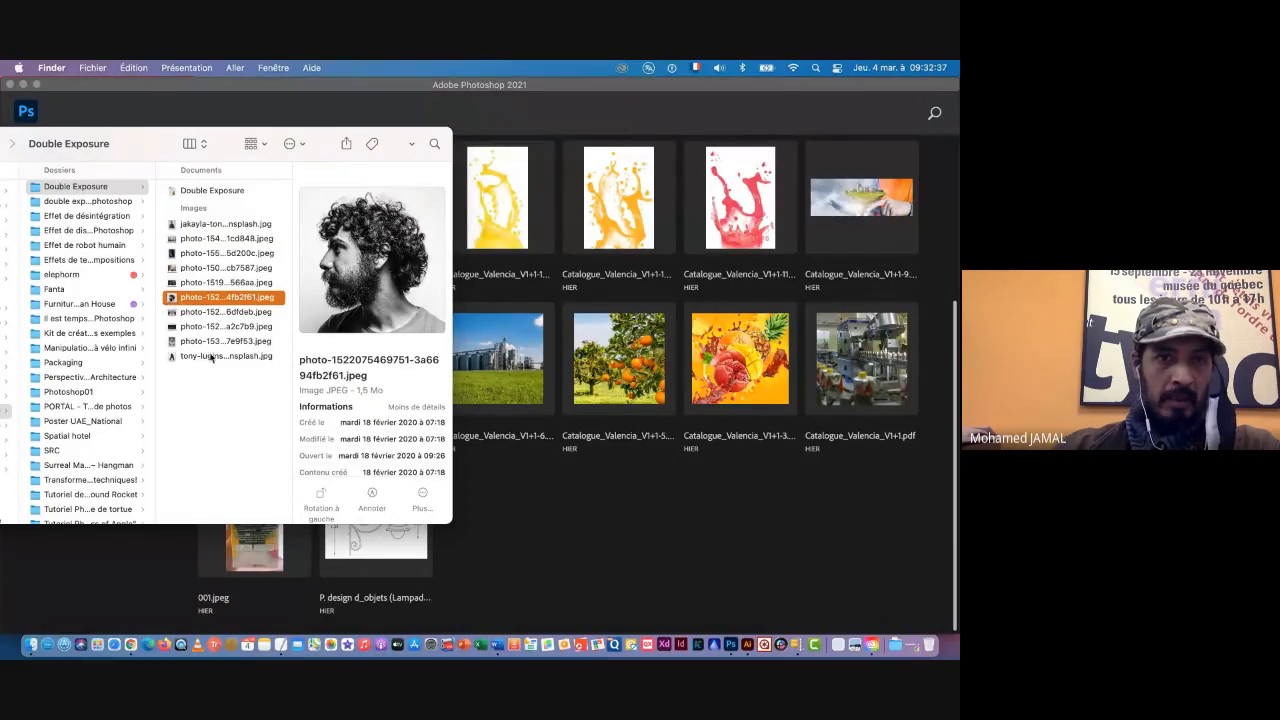
pyautogui.click(183, 343)
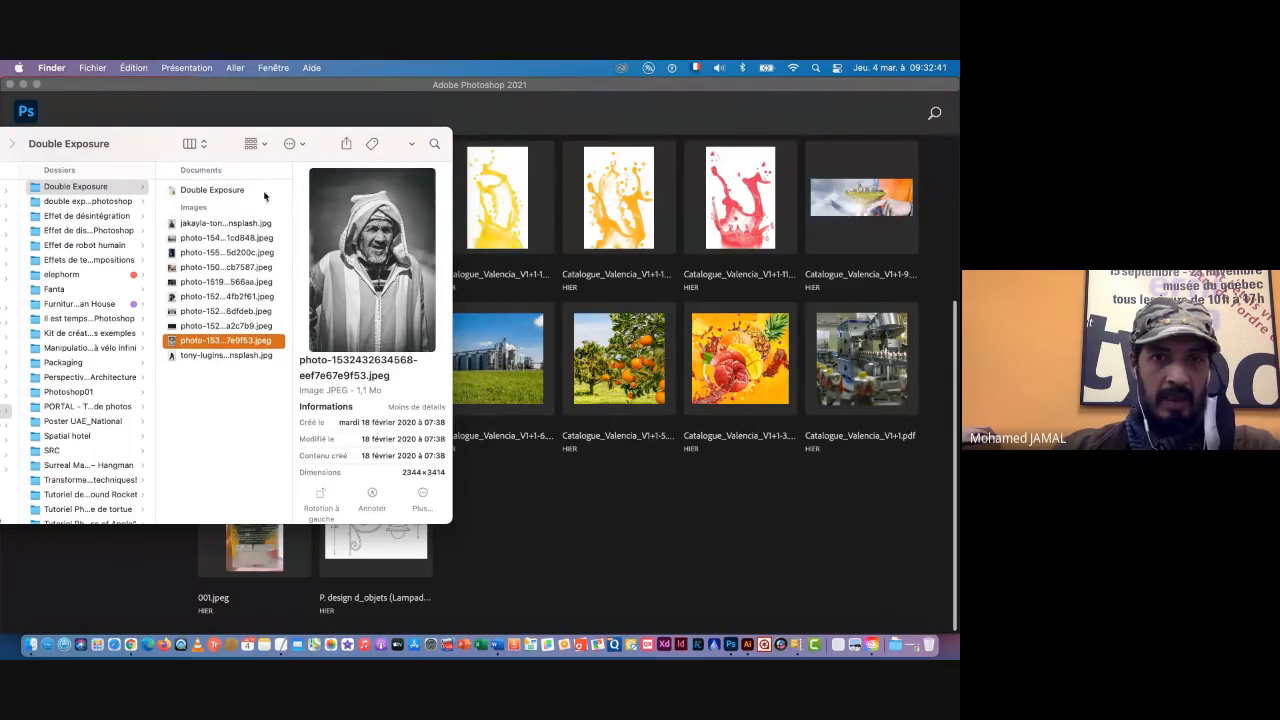
# Step: Preview the cap portrait at full size and open it in Photoshop, discarding its embedded colour profile
pyautogui.click(184, 228)
pyautogui.press('space')
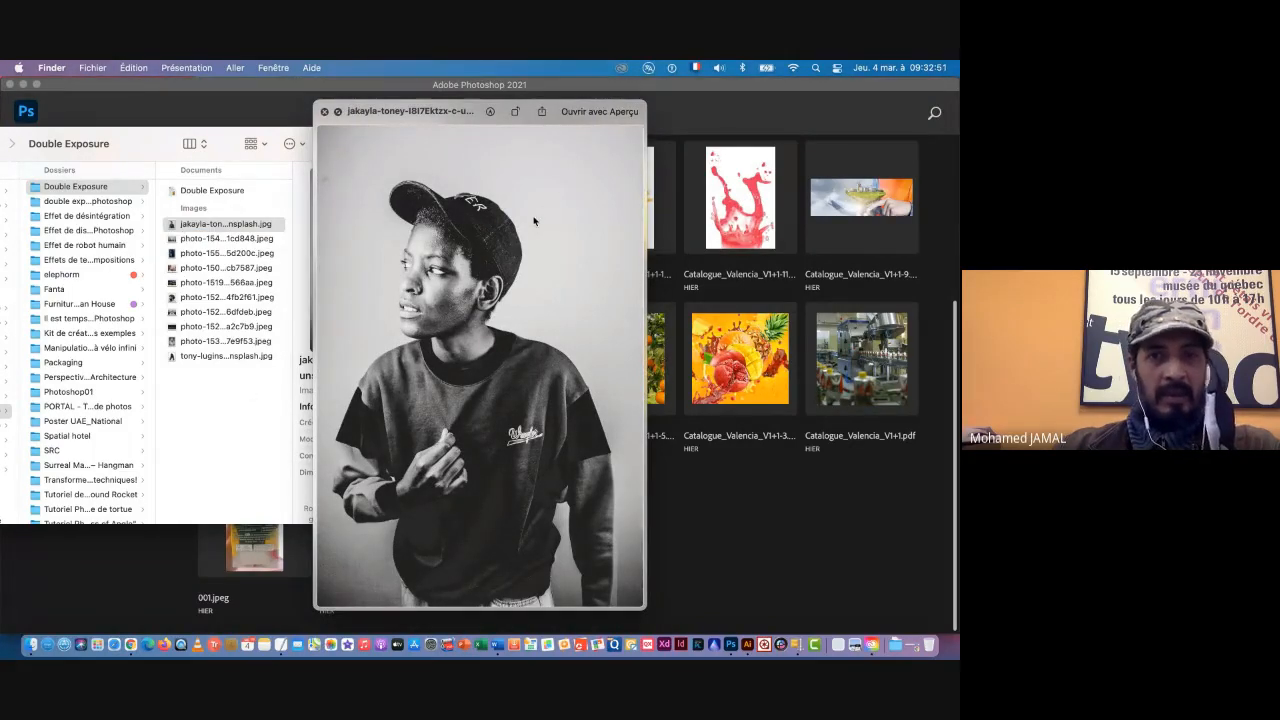
pyautogui.press('space')
pyautogui.moveTo(171, 225); pyautogui.dragTo(731, 646)
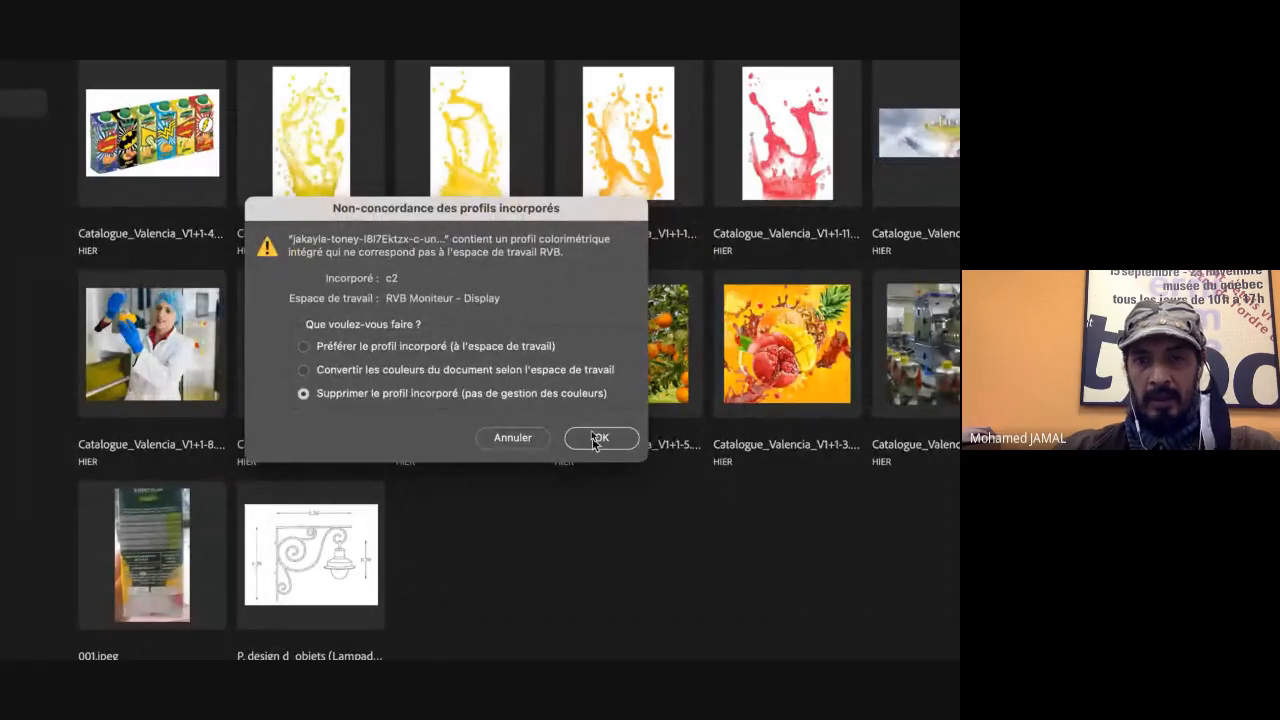
pyautogui.click(598, 438)
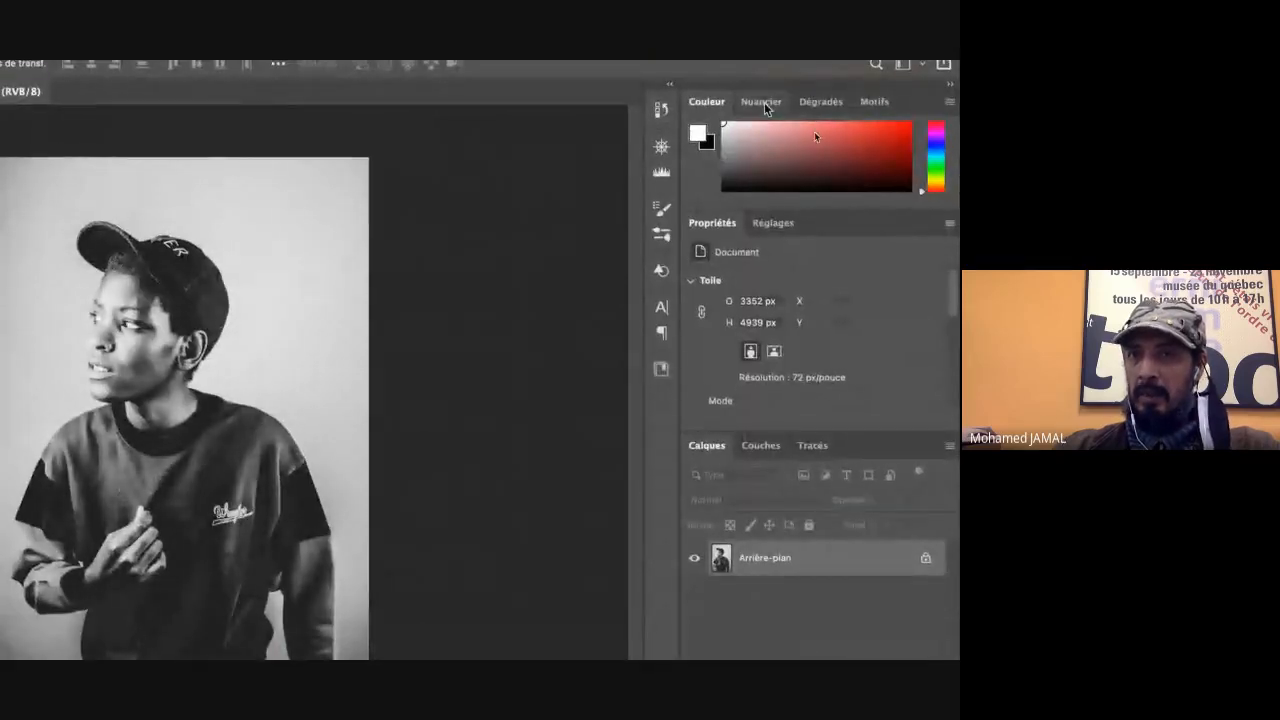
# Step: Bring up the Dégradés panel and look over the list of available workspace panels
pyautogui.click(762, 102)
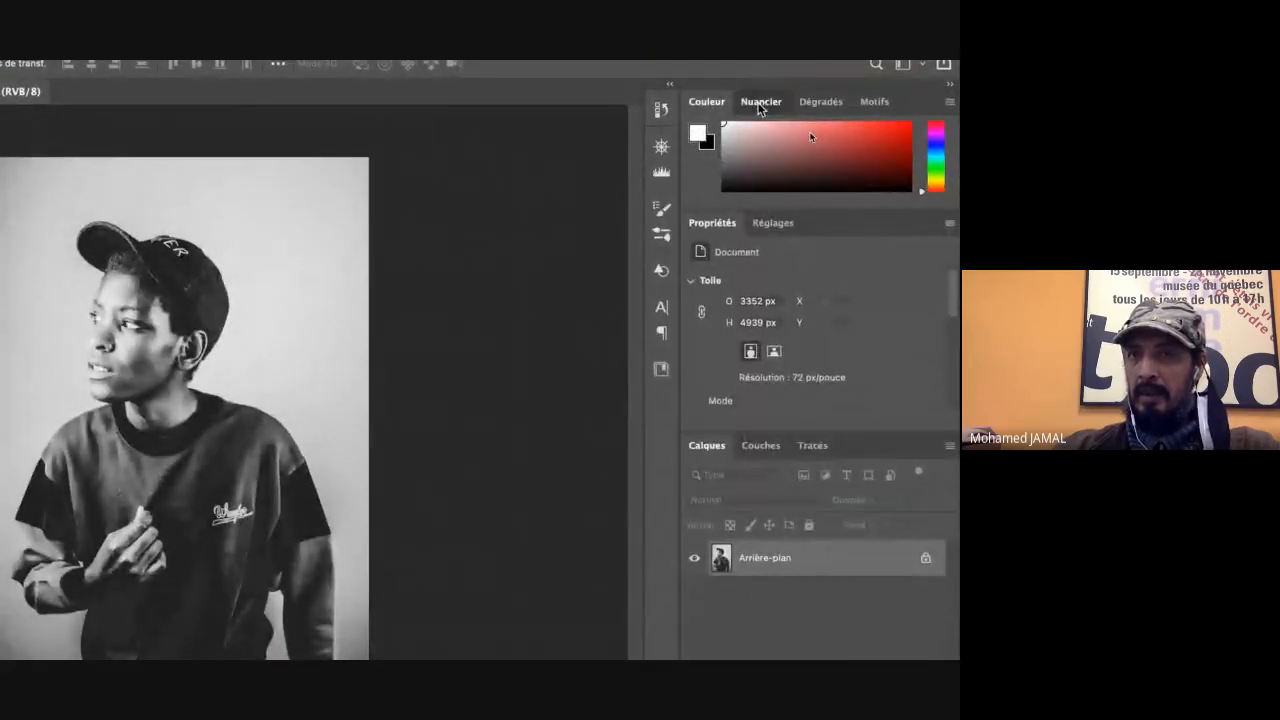
pyautogui.click(821, 102)
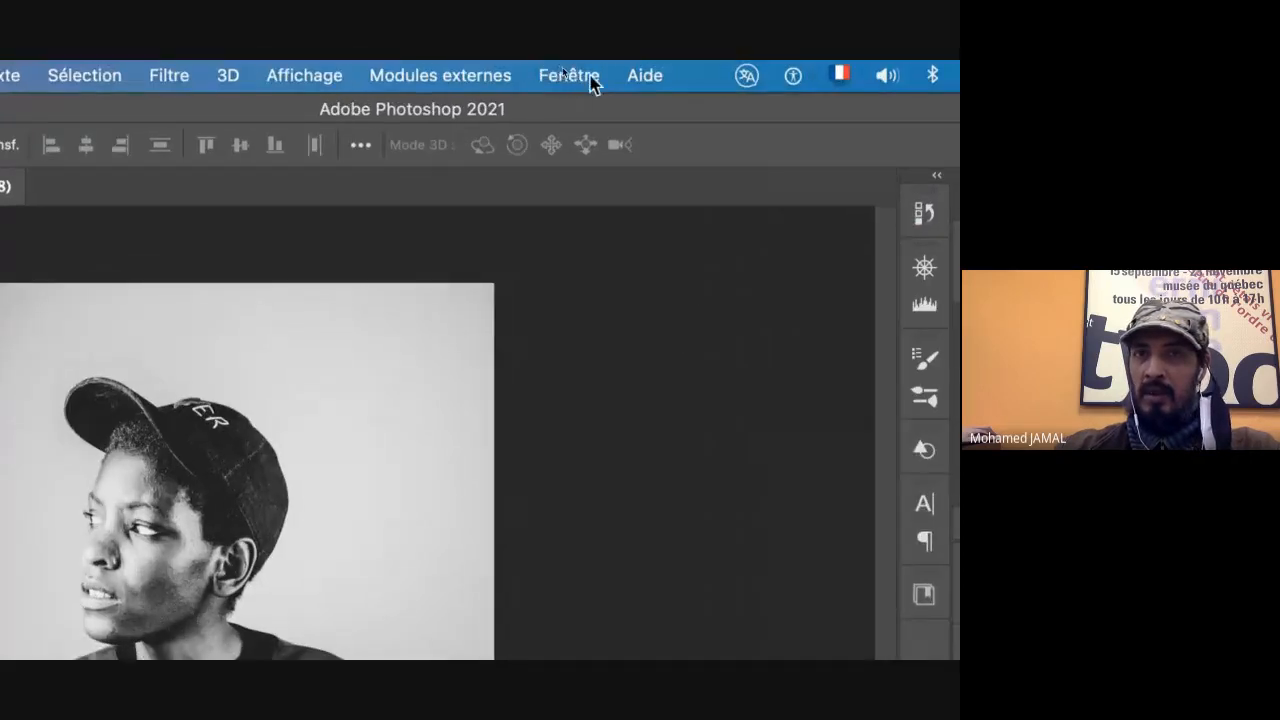
pyautogui.click(557, 79)
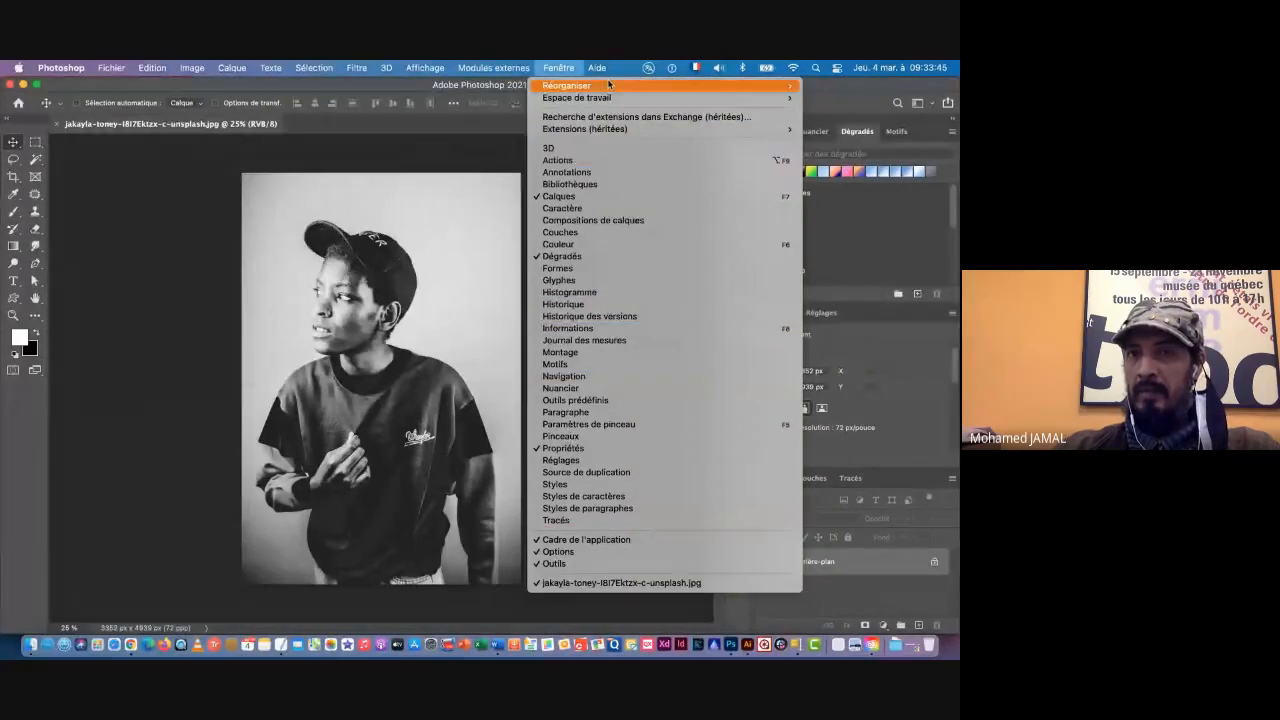
pyautogui.moveTo(609, 84)
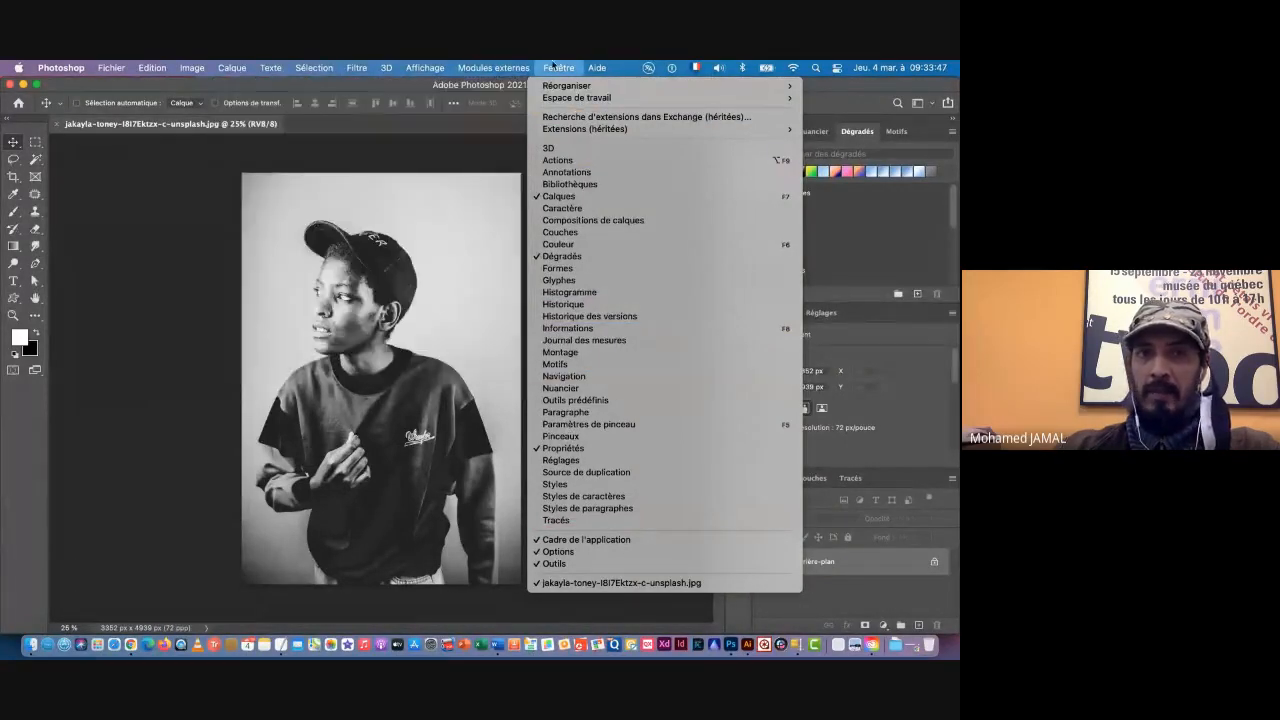
pyautogui.click(553, 68)
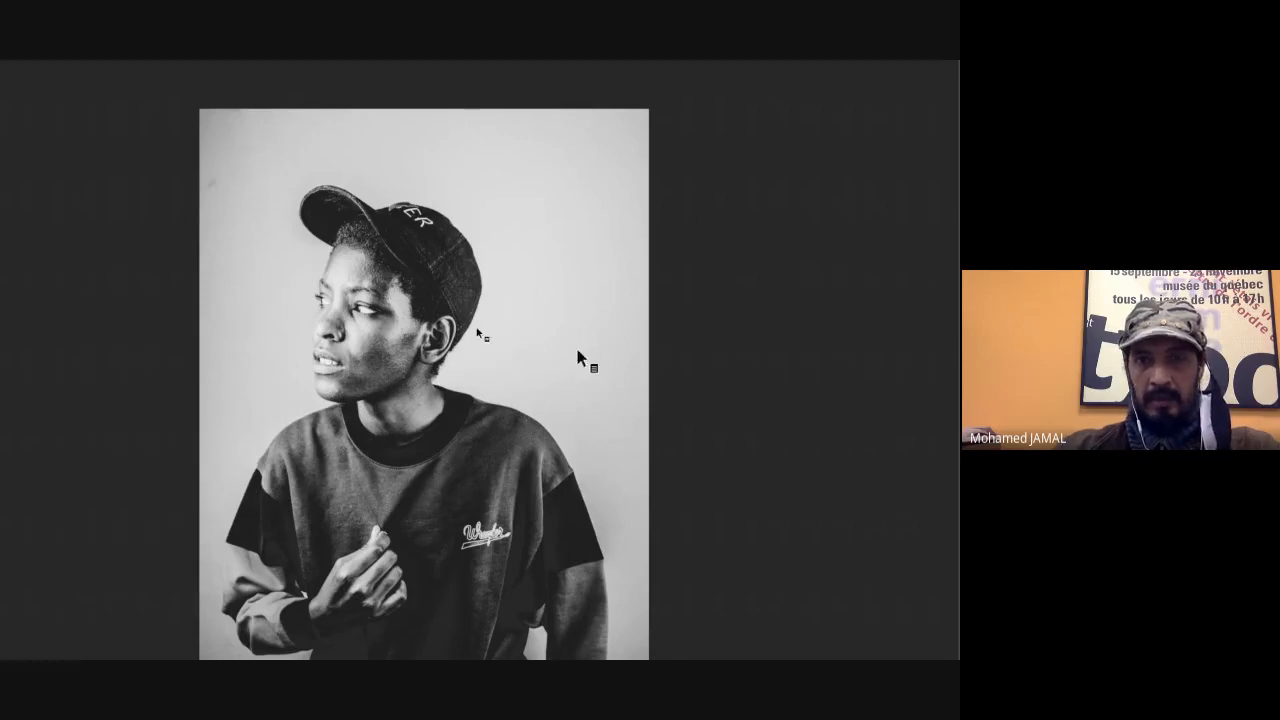
# Step: Crop the portrait to 3352 × 2886 px, cutting away the lower body and keeping the head and shoulders
pyautogui.scroll(-2, 578, 379)
pyautogui.scroll(-5, 578, 379)
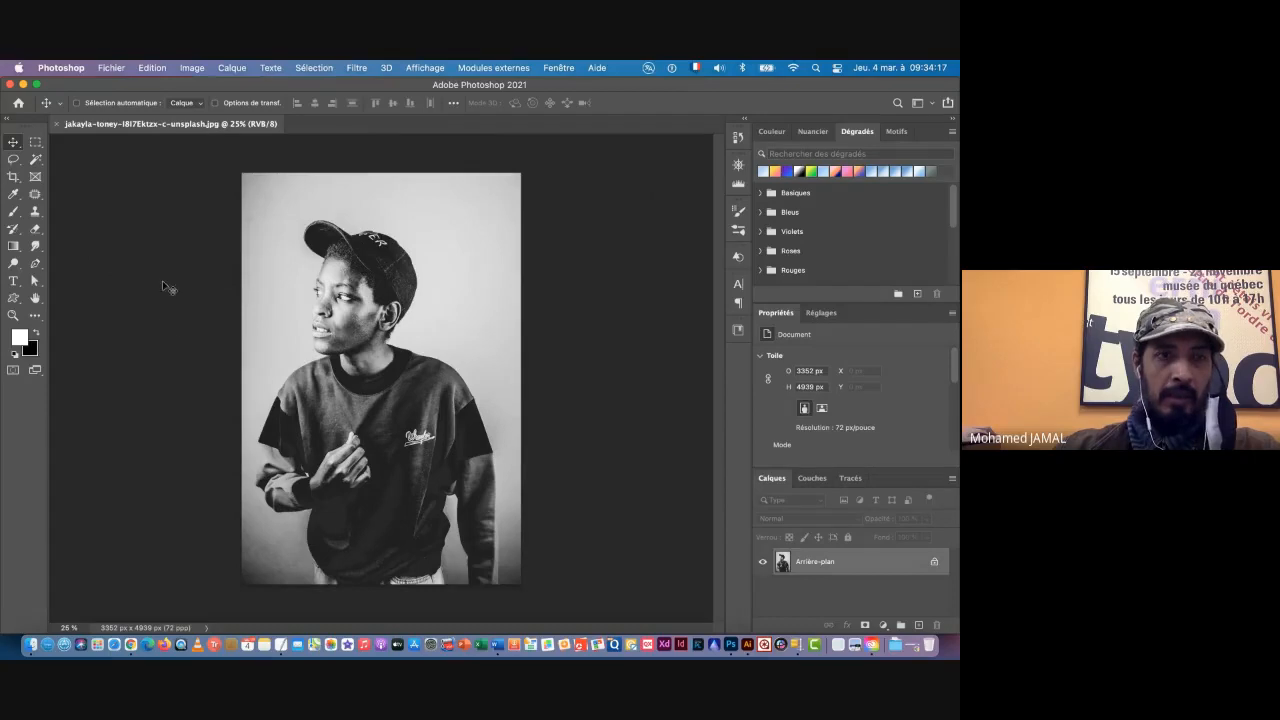
pyautogui.scroll(6, 5, 145)
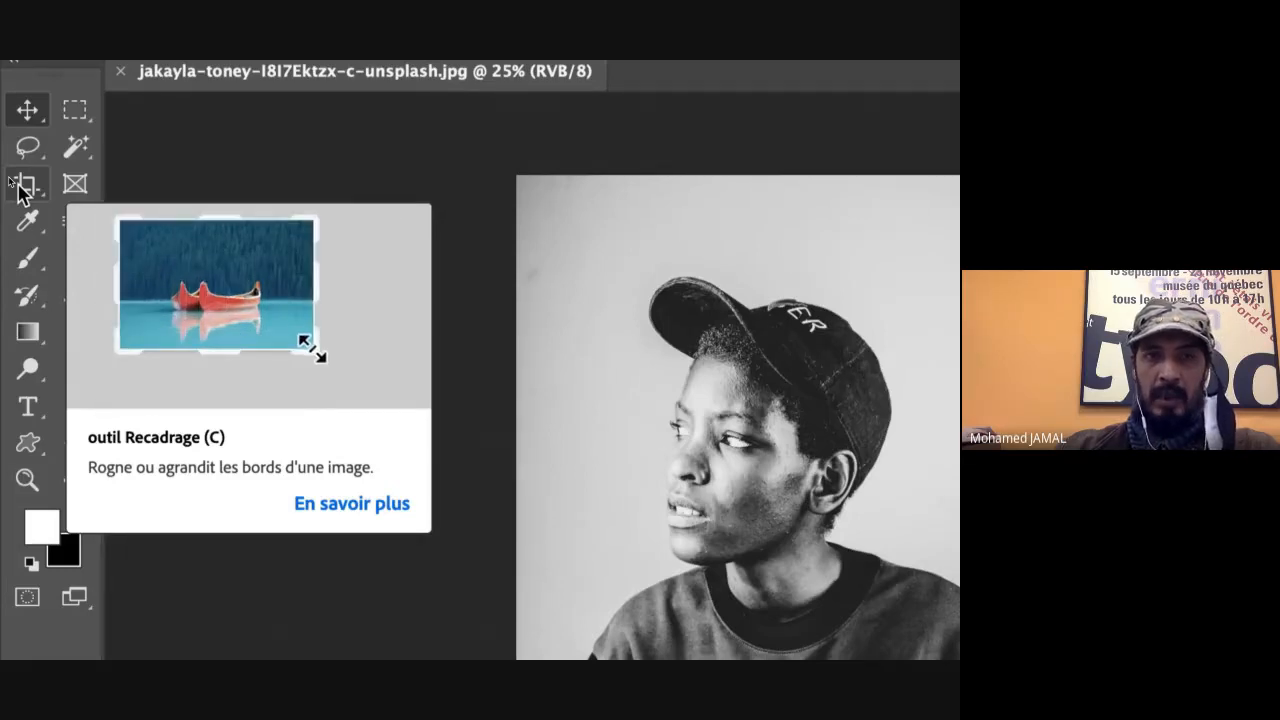
pyautogui.click(22, 188)
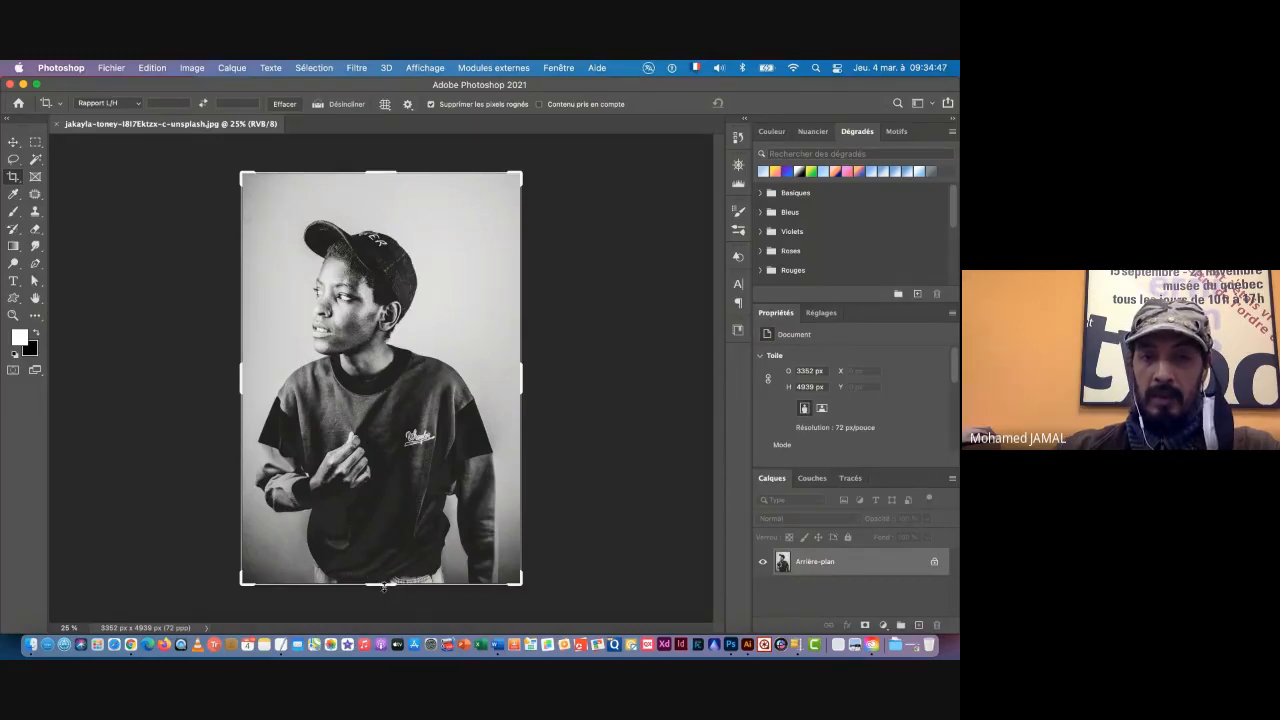
pyautogui.moveTo(383, 587); pyautogui.dragTo(383, 497)
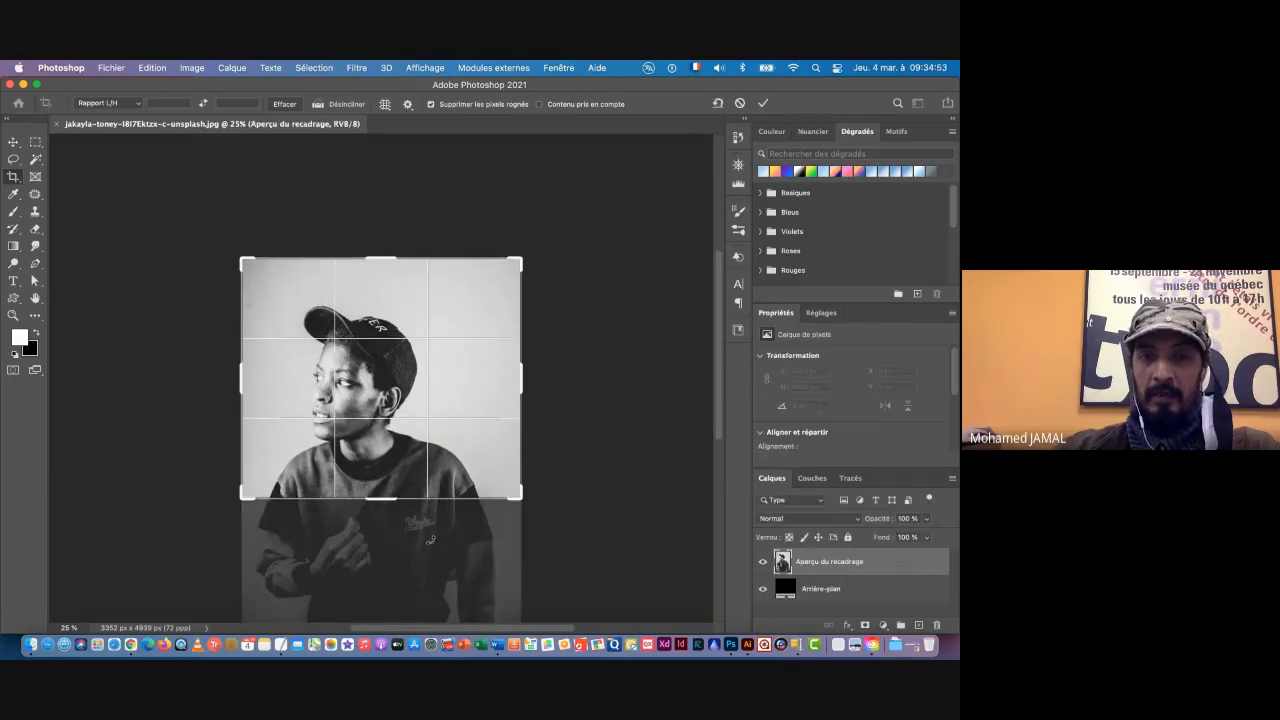
pyautogui.scroll(-5, 431, 540)
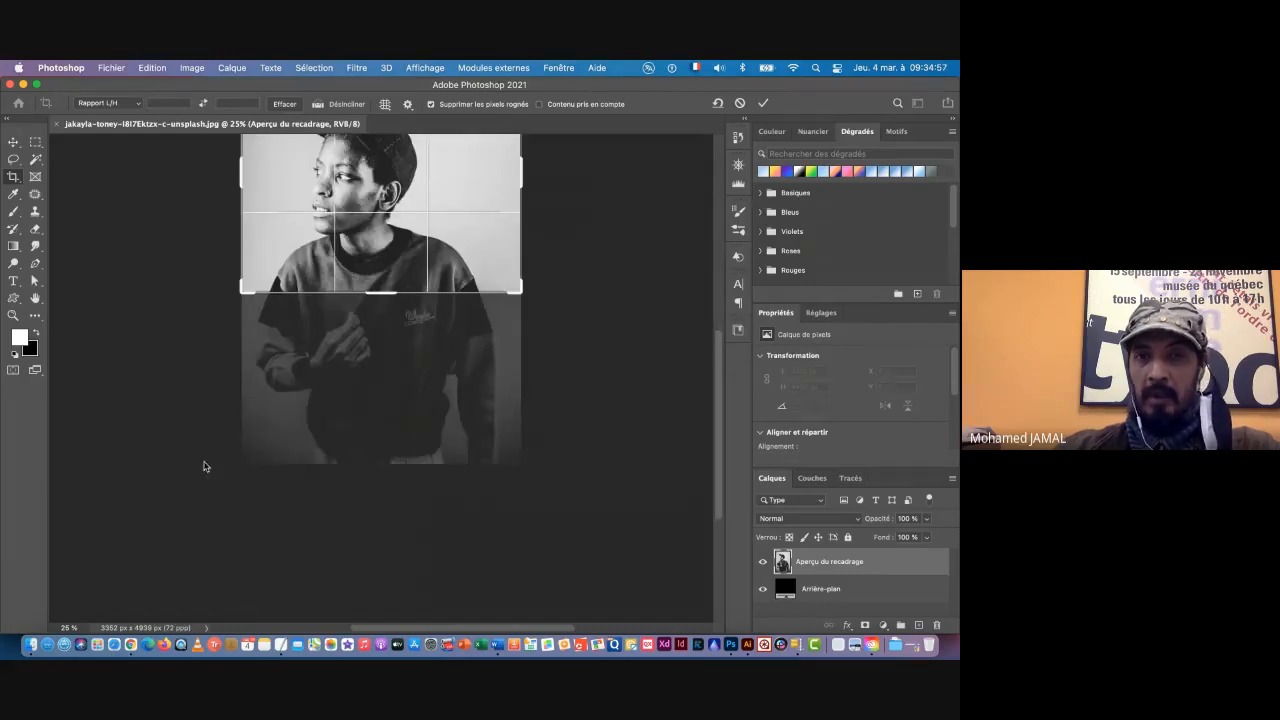
pyautogui.scroll(3, 356, 381)
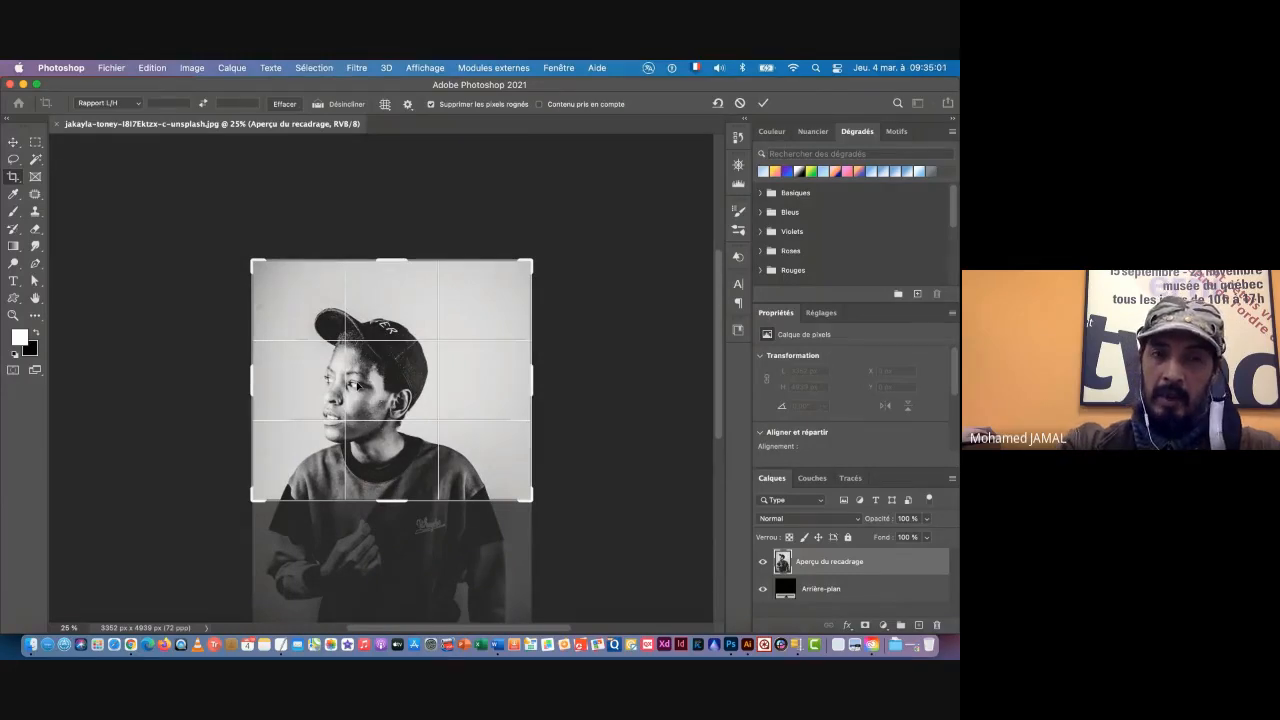
pyautogui.press('Return')
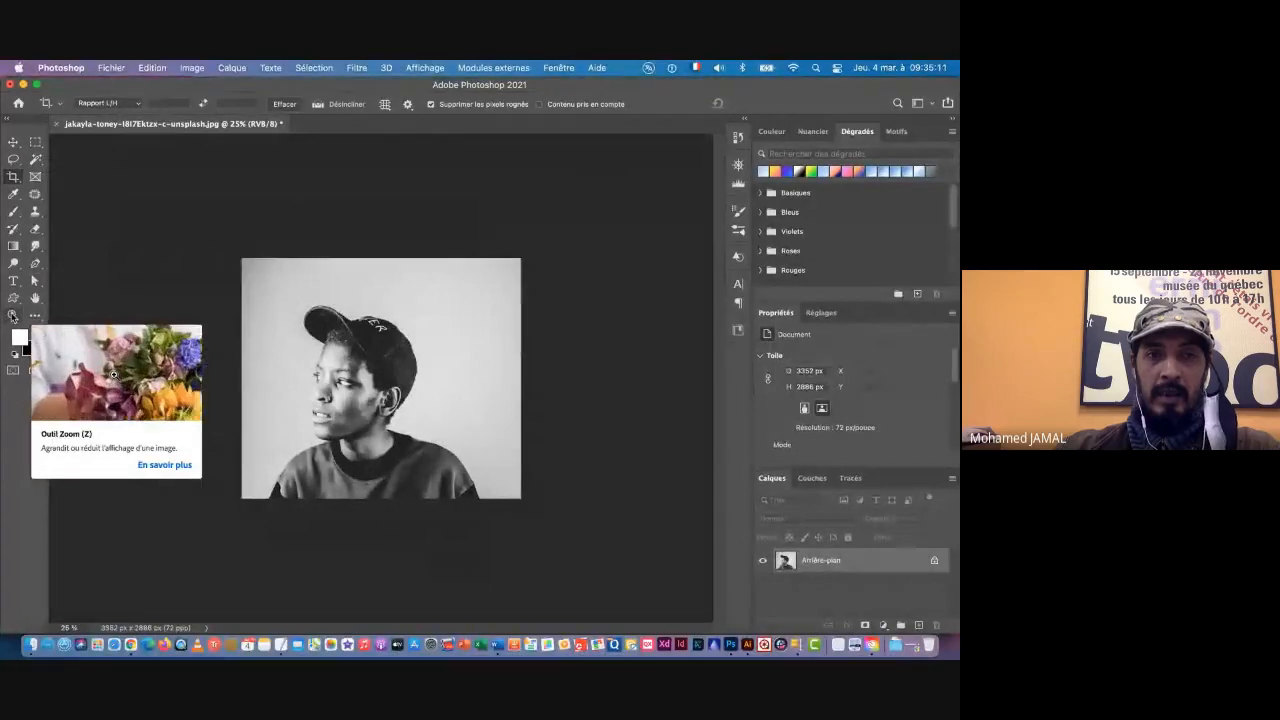
# Step: Try to select the light background around the portrait with the Quick Selection tool and check the selection edge along the face
pyautogui.doubleClick(13, 316)
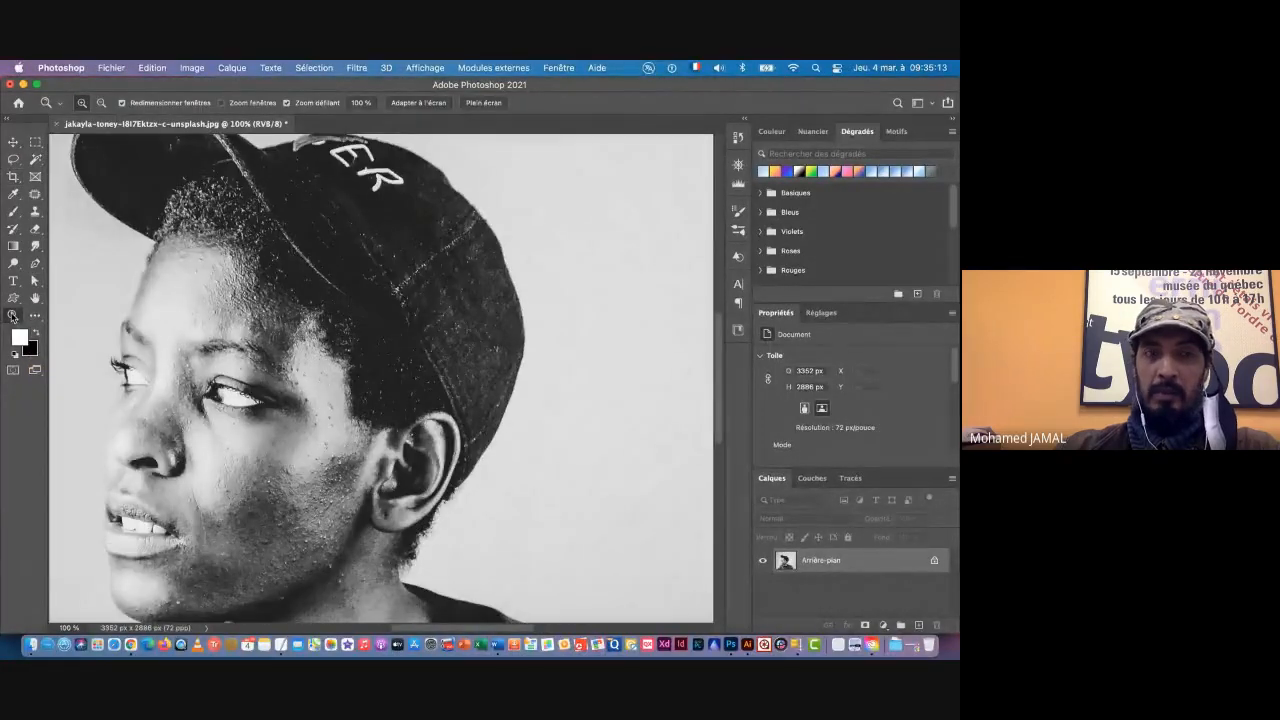
pyautogui.click(13, 142)
pyautogui.press('super+space')
pyautogui.moveTo(474, 437); pyautogui.dragTo(444, 441)
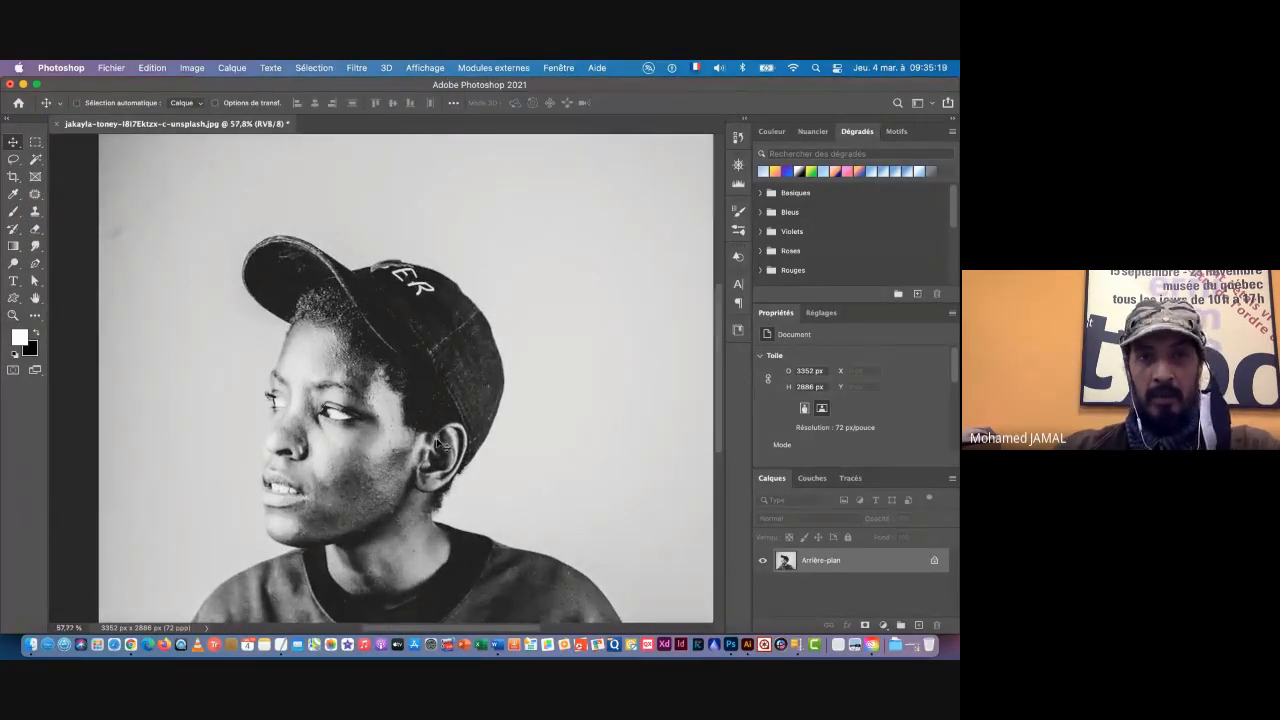
pyautogui.press('super+space')
pyautogui.moveTo(449, 456); pyautogui.dragTo(422, 458)
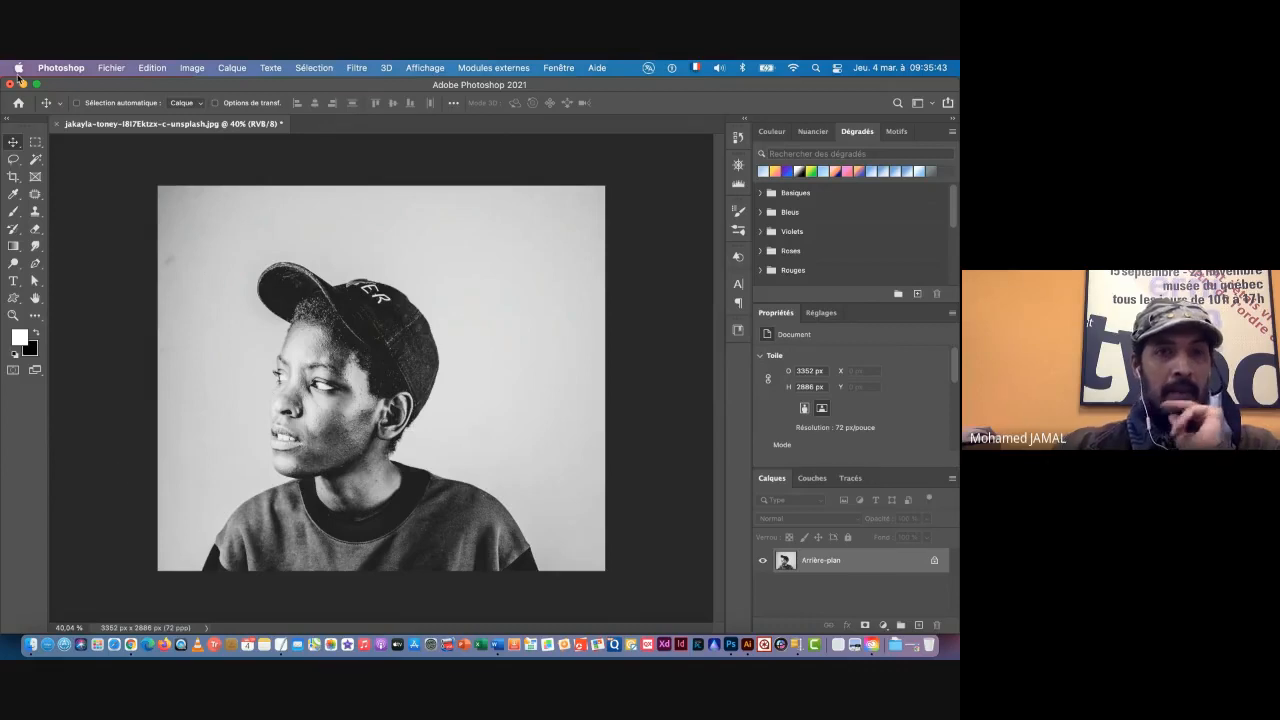
pyautogui.click(33, 162)
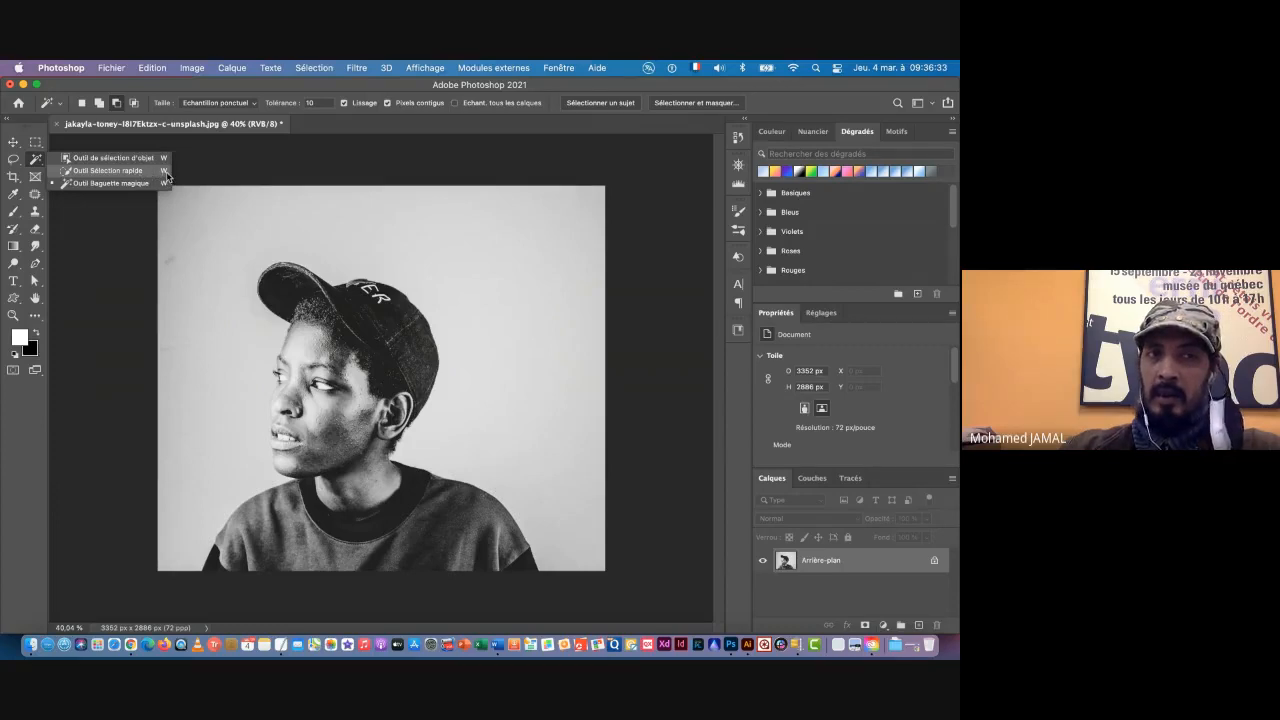
pyautogui.click(110, 171)
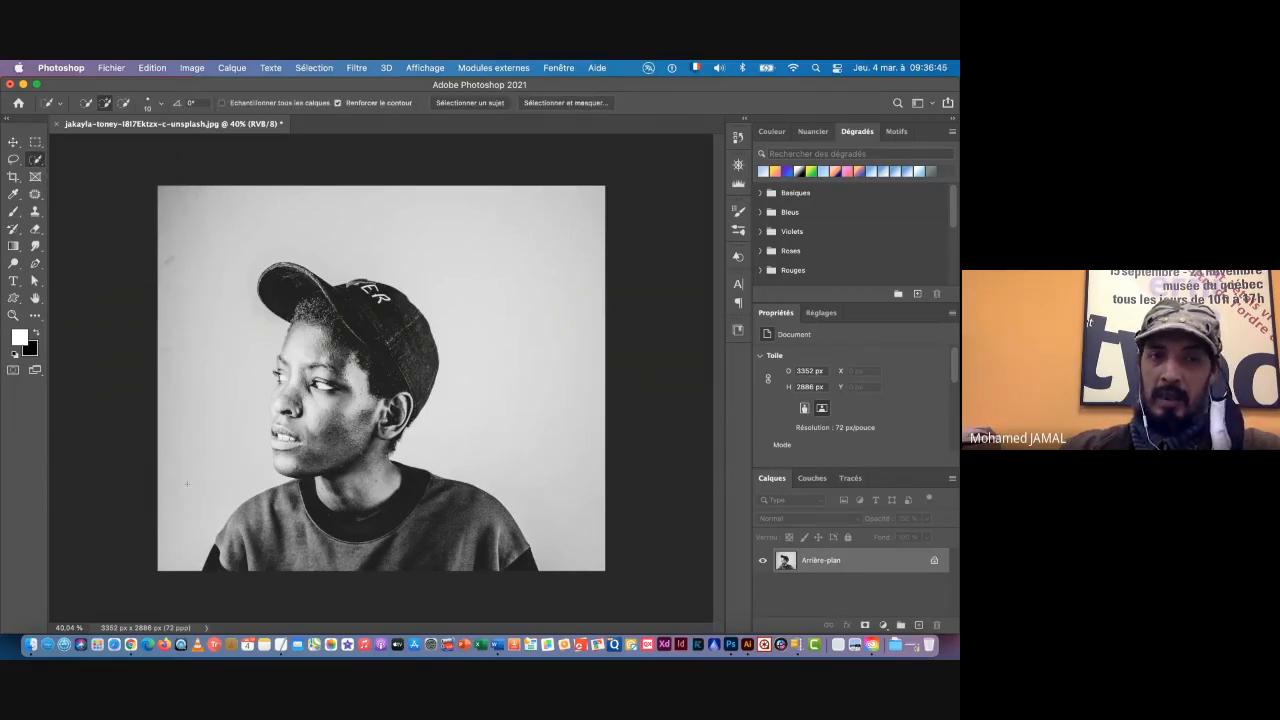
pyautogui.moveTo(186, 465)
pyautogui.mouseDown()
pyautogui.moveTo(210, 360)
pyautogui.moveTo(197, 309)
pyautogui.moveTo(245, 250)
pyautogui.moveTo(470, 243)
pyautogui.moveTo(491, 297)
pyautogui.mouseUp()
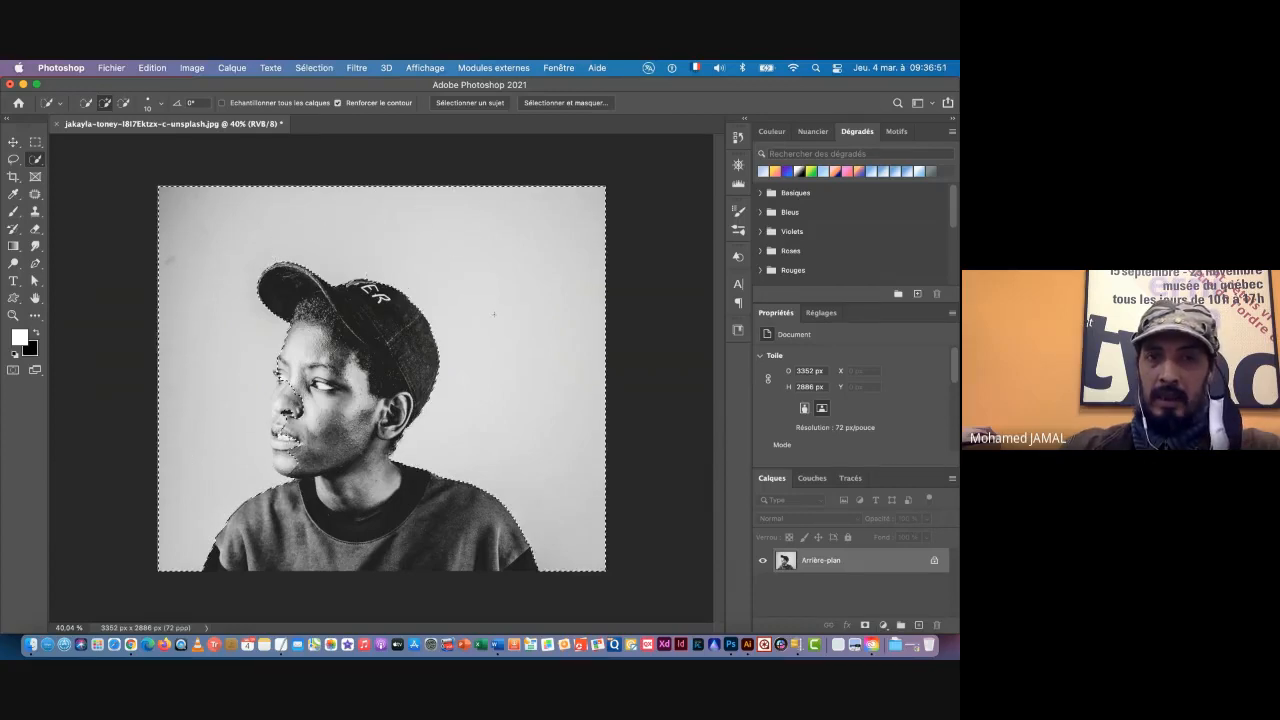
pyautogui.press('super+space')
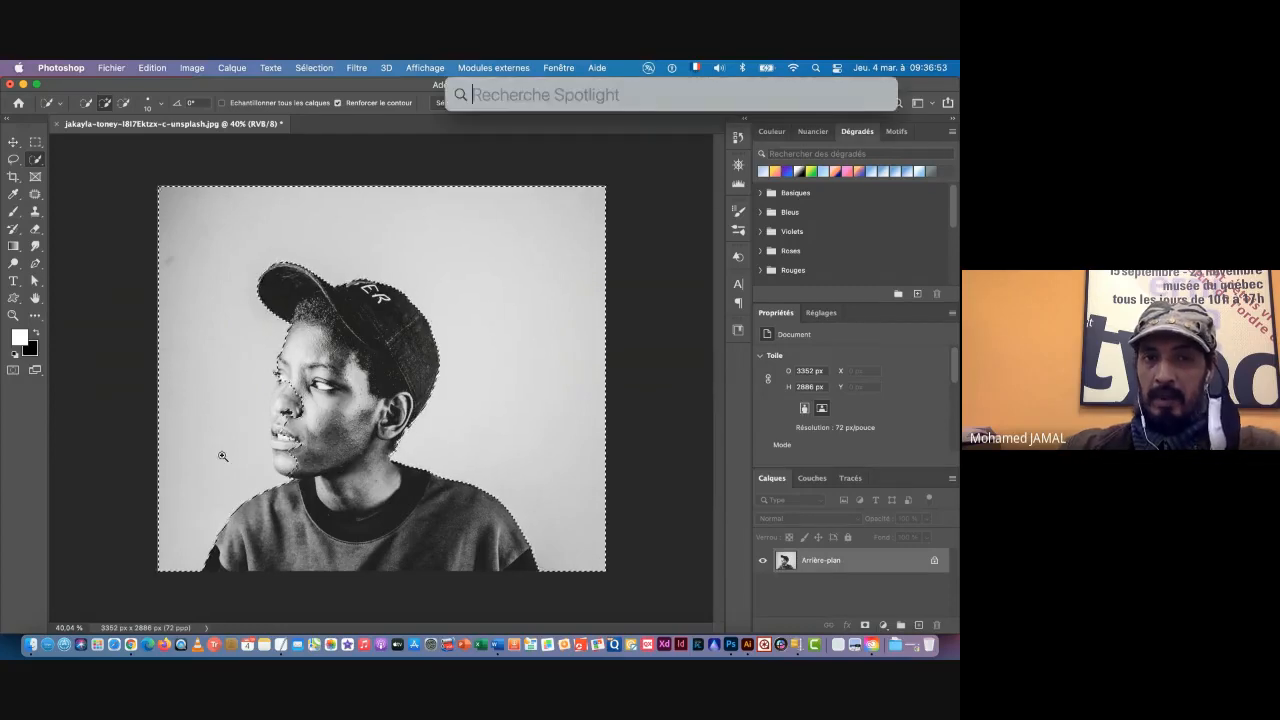
pyautogui.moveTo(220, 451); pyautogui.dragTo(290, 442)
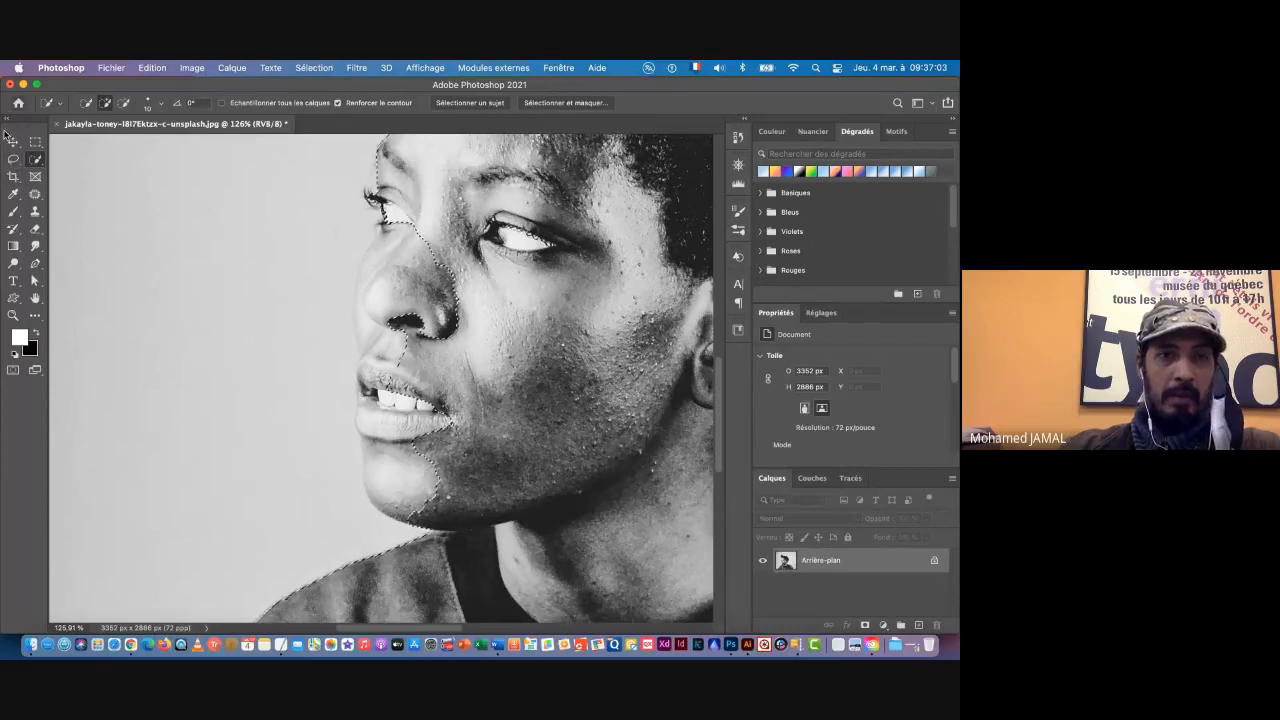
# Step: Switch to the Magic Wand tool, then clear the background selection and fit the whole portrait in view
pyautogui.rightClick(35, 160)
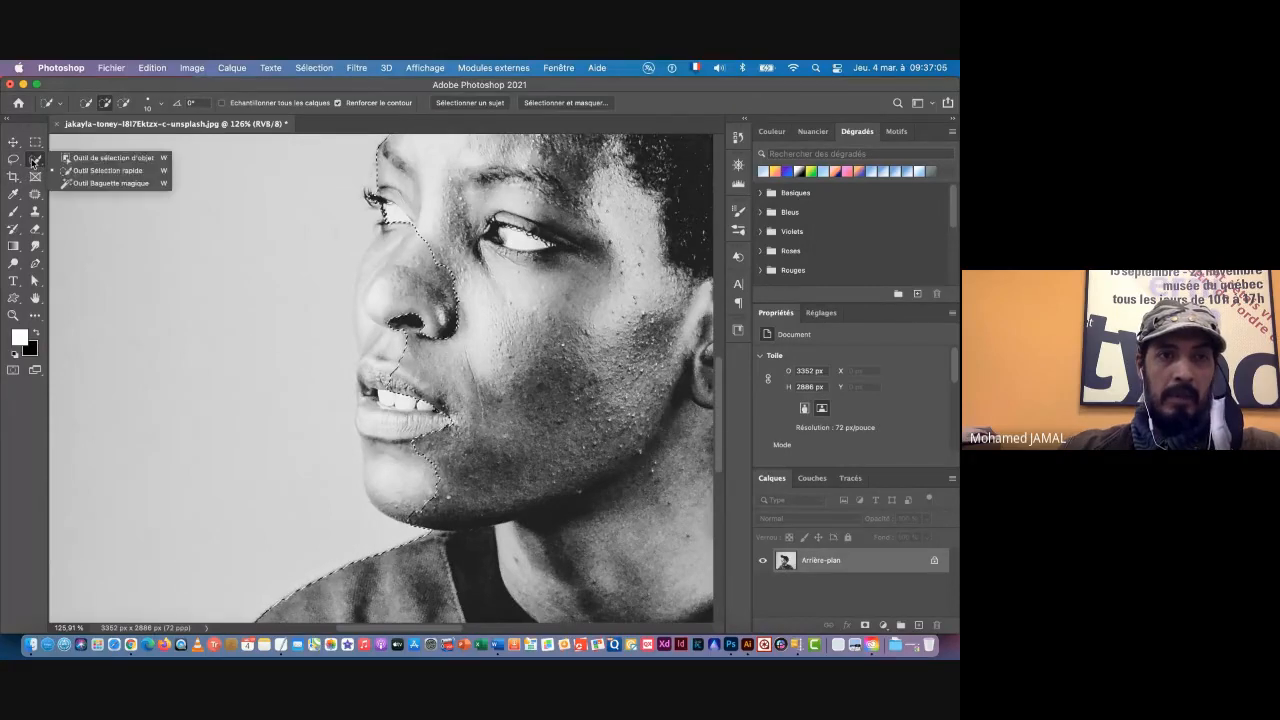
pyautogui.click(85, 184)
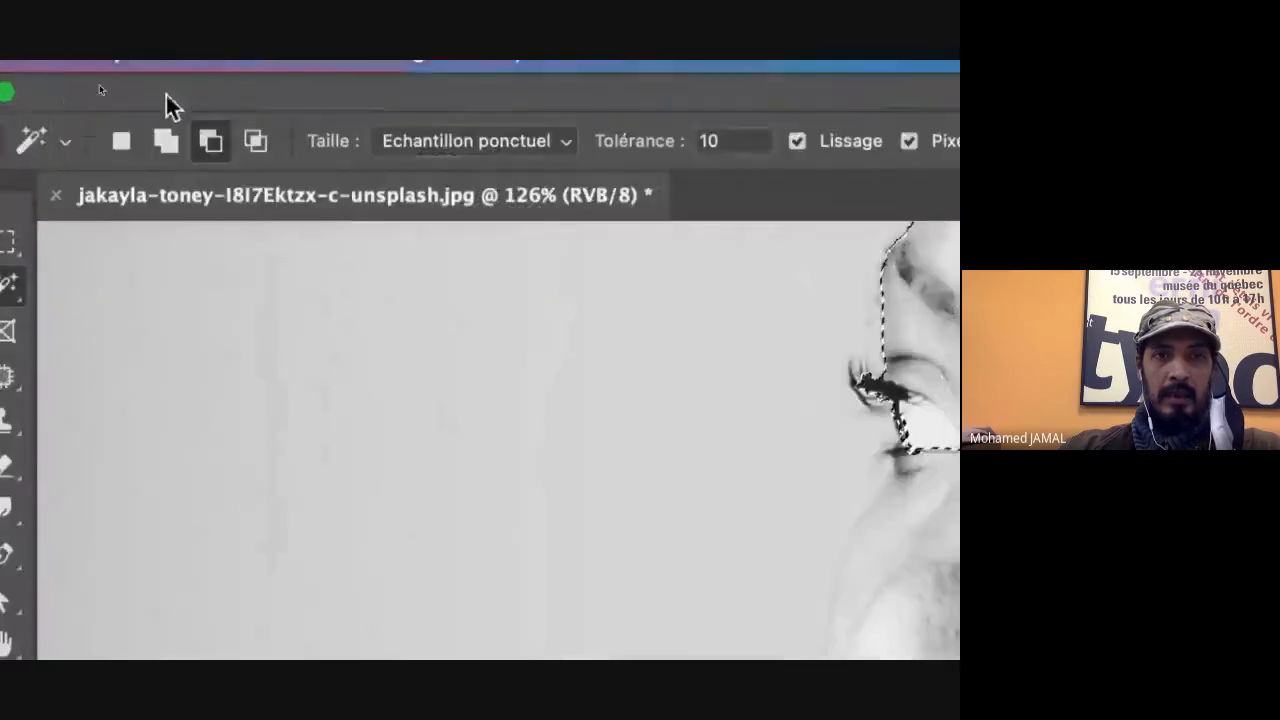
pyautogui.click(163, 145)
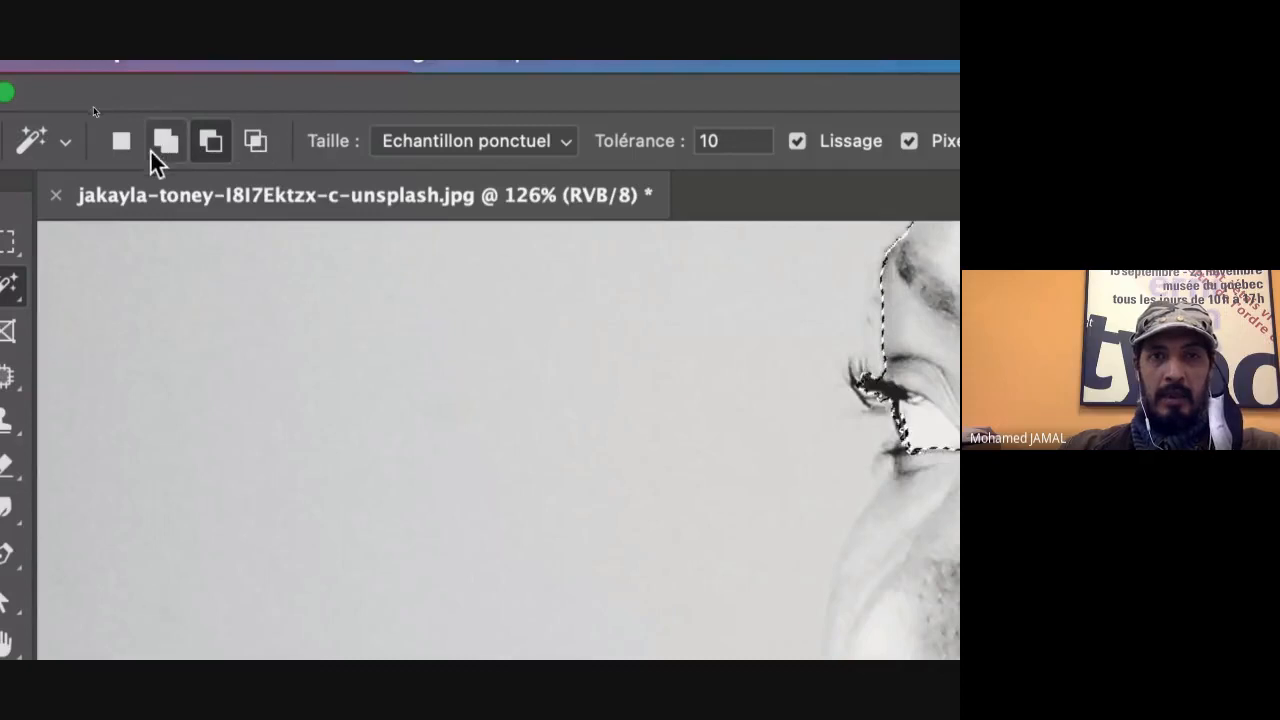
pyautogui.click(210, 141)
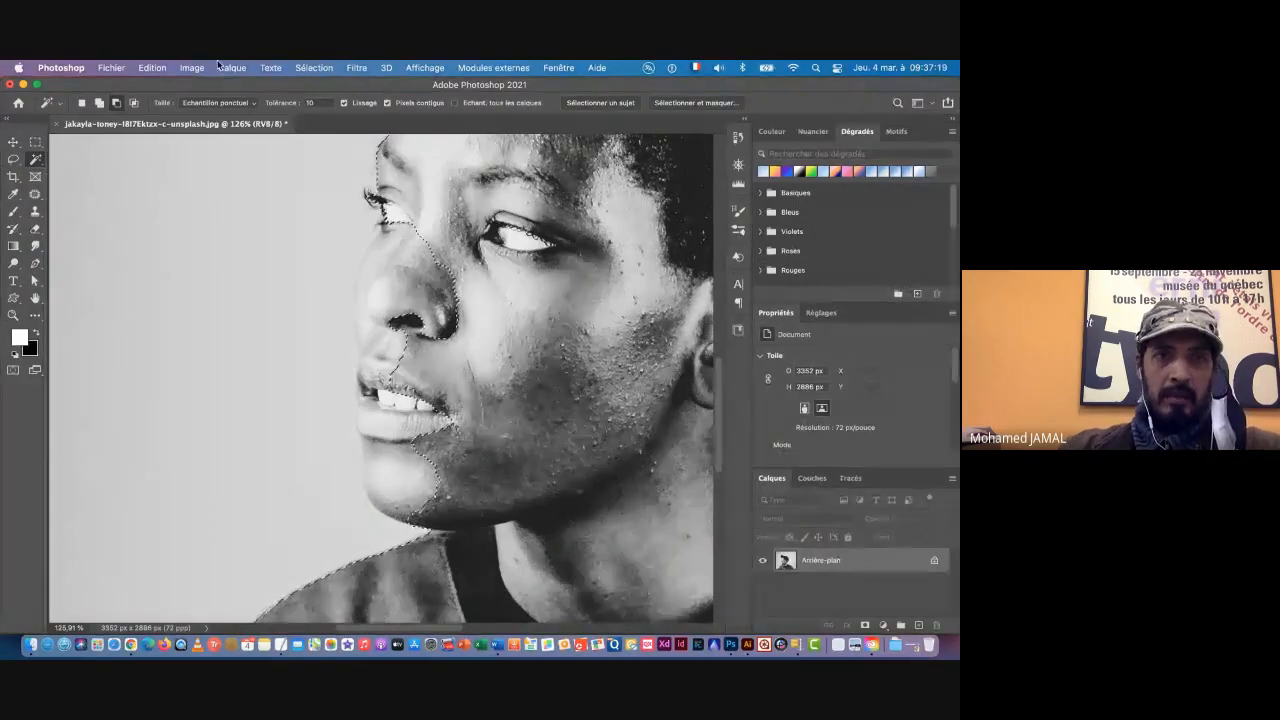
pyautogui.click(322, 68)
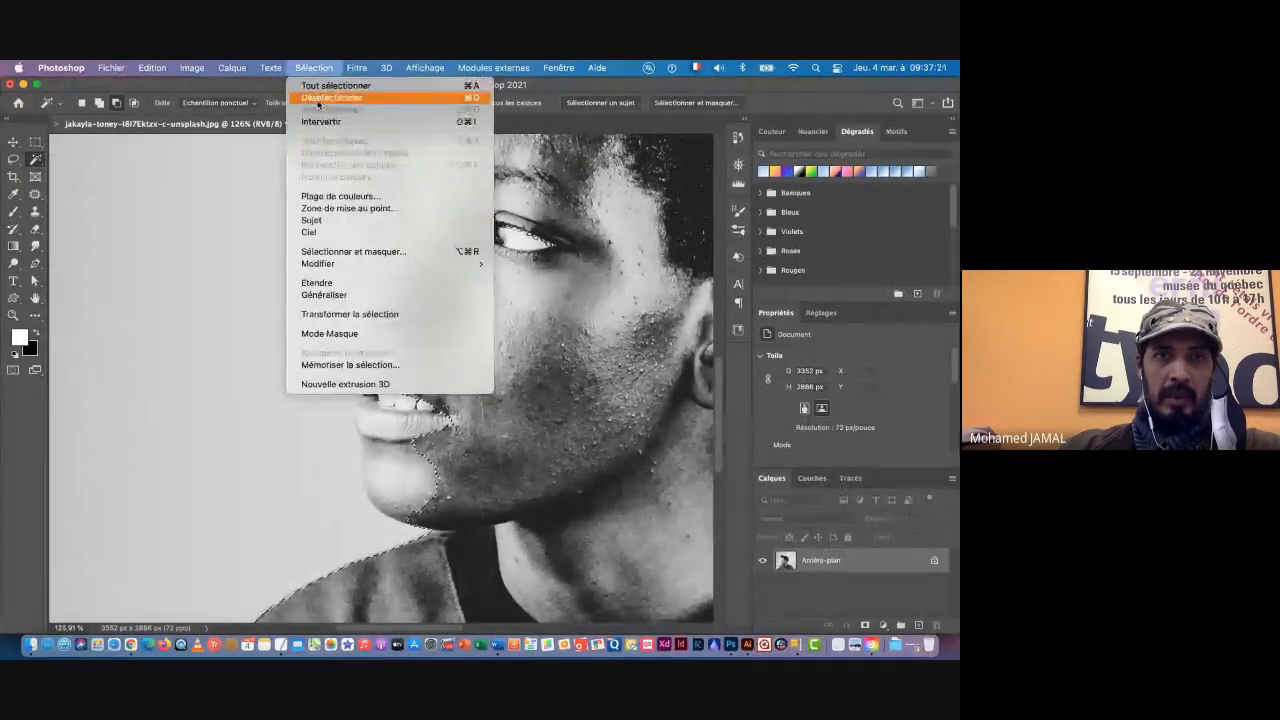
pyautogui.click(322, 98)
pyautogui.press('super+0')
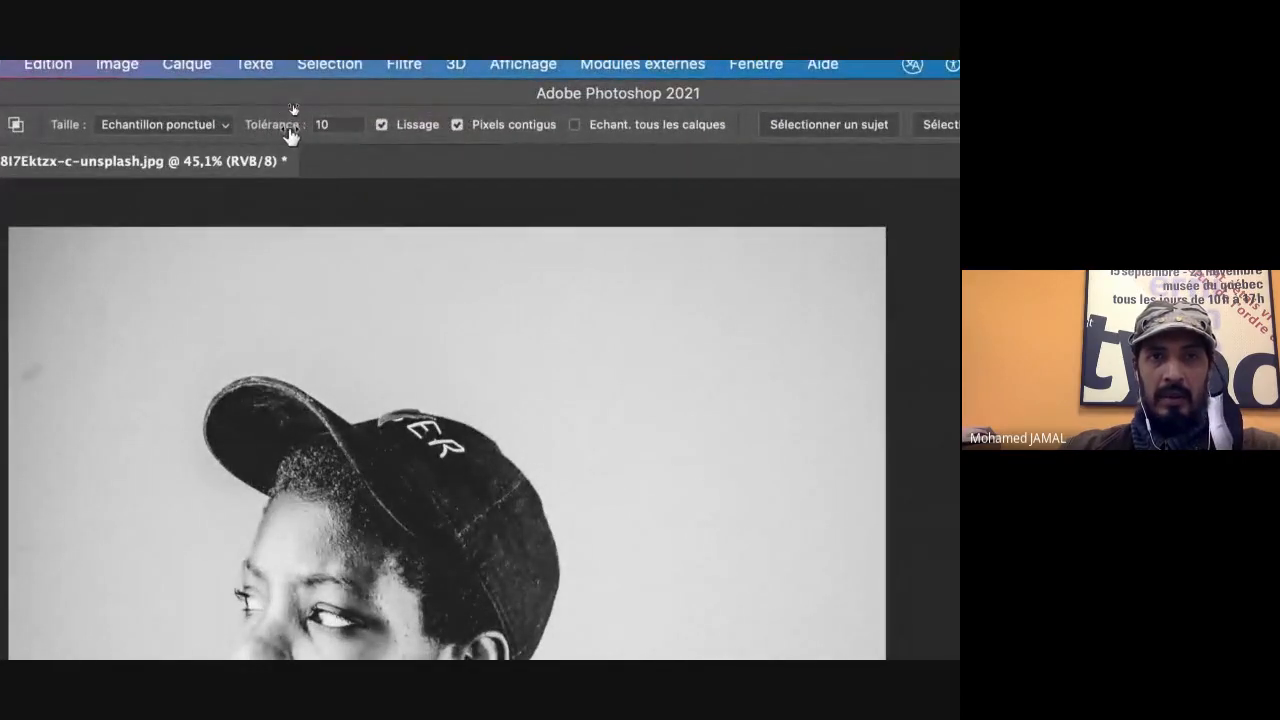
# Step: Set the Magic Wand to add to the selection and select the background above the cap with a tolerance of 10
pyautogui.click(325, 126)
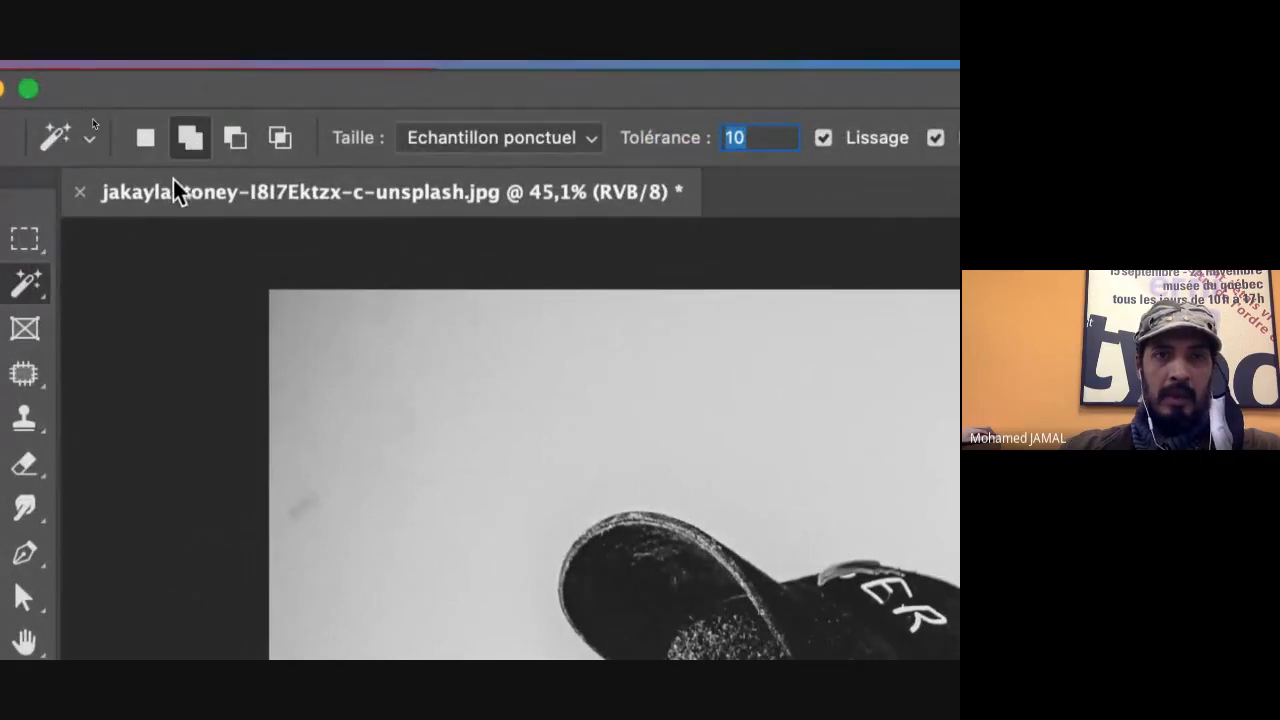
pyautogui.click(237, 140)
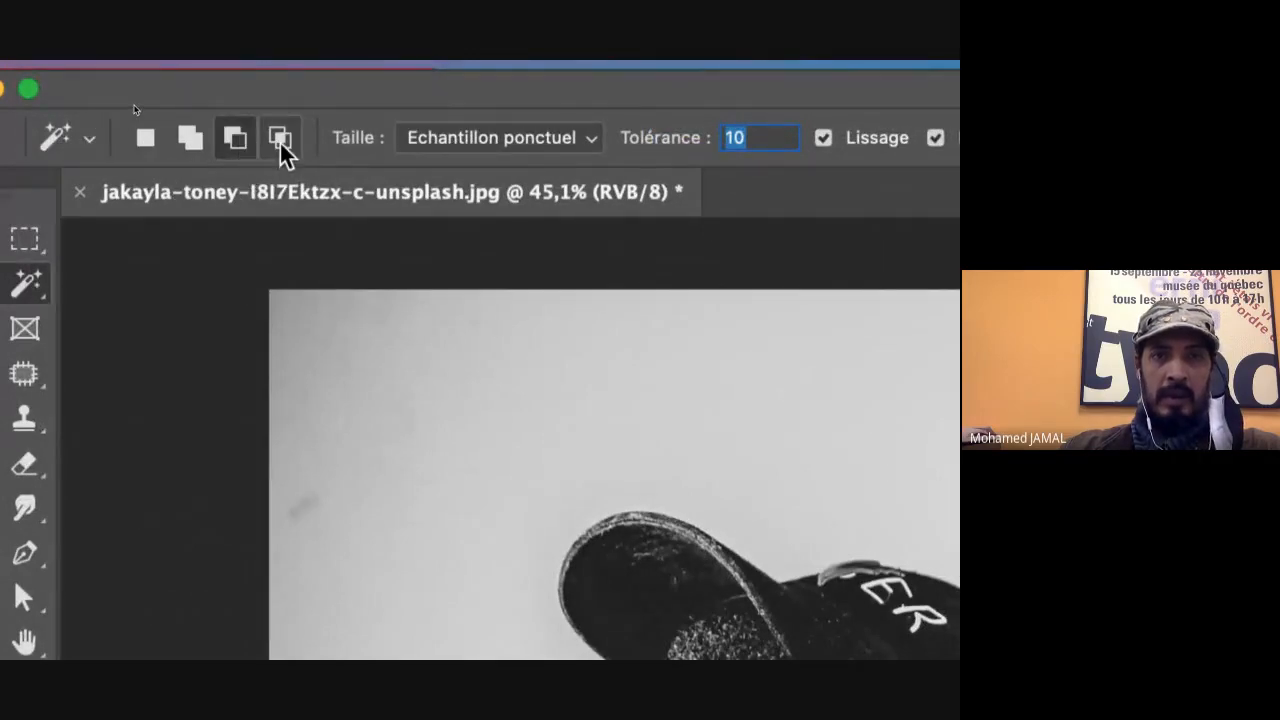
pyautogui.click(280, 140)
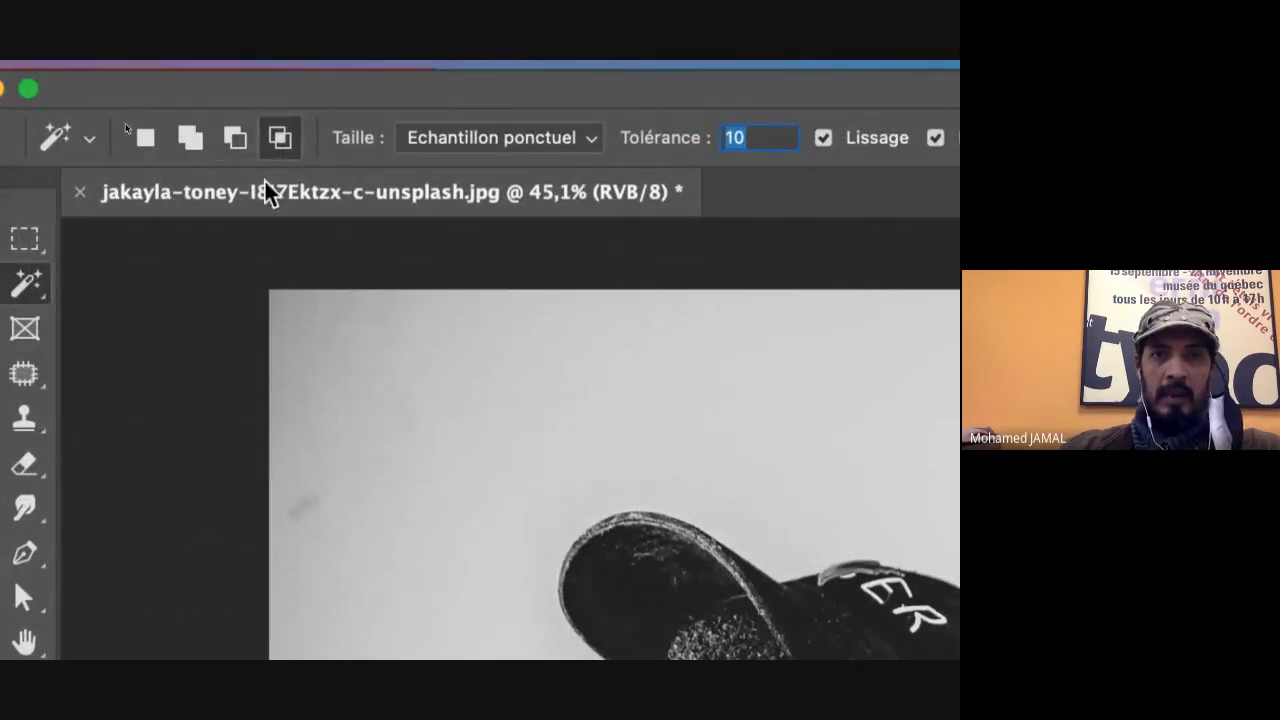
pyautogui.click(188, 140)
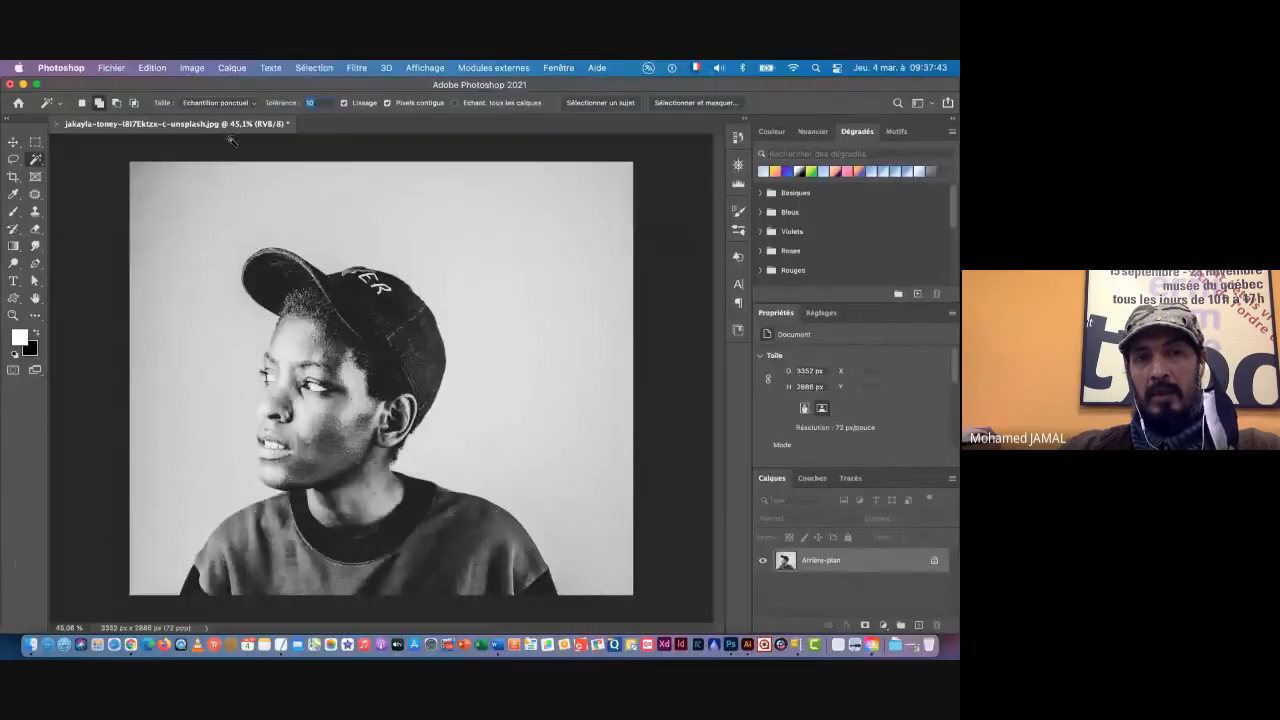
pyautogui.click(262, 194)
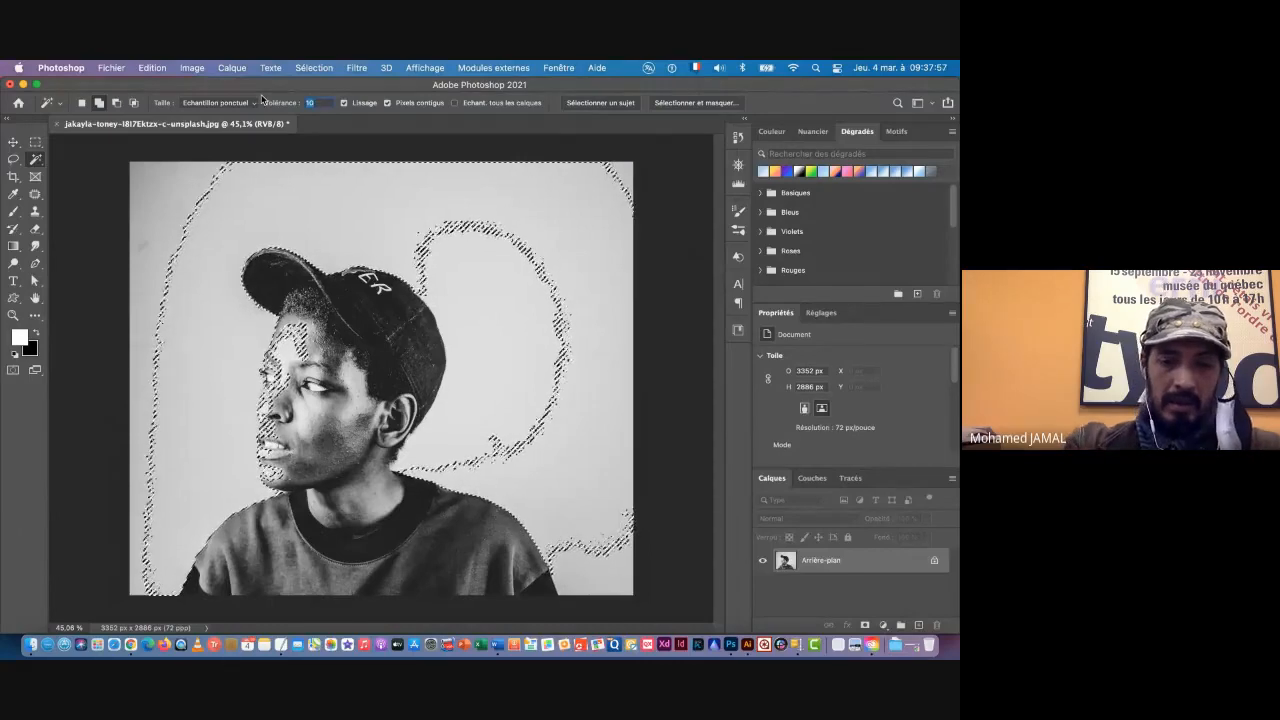
# Step: Clear the selection and reselect the background above the cap with the Magic Wand tolerance set to 5
pyautogui.write('5')
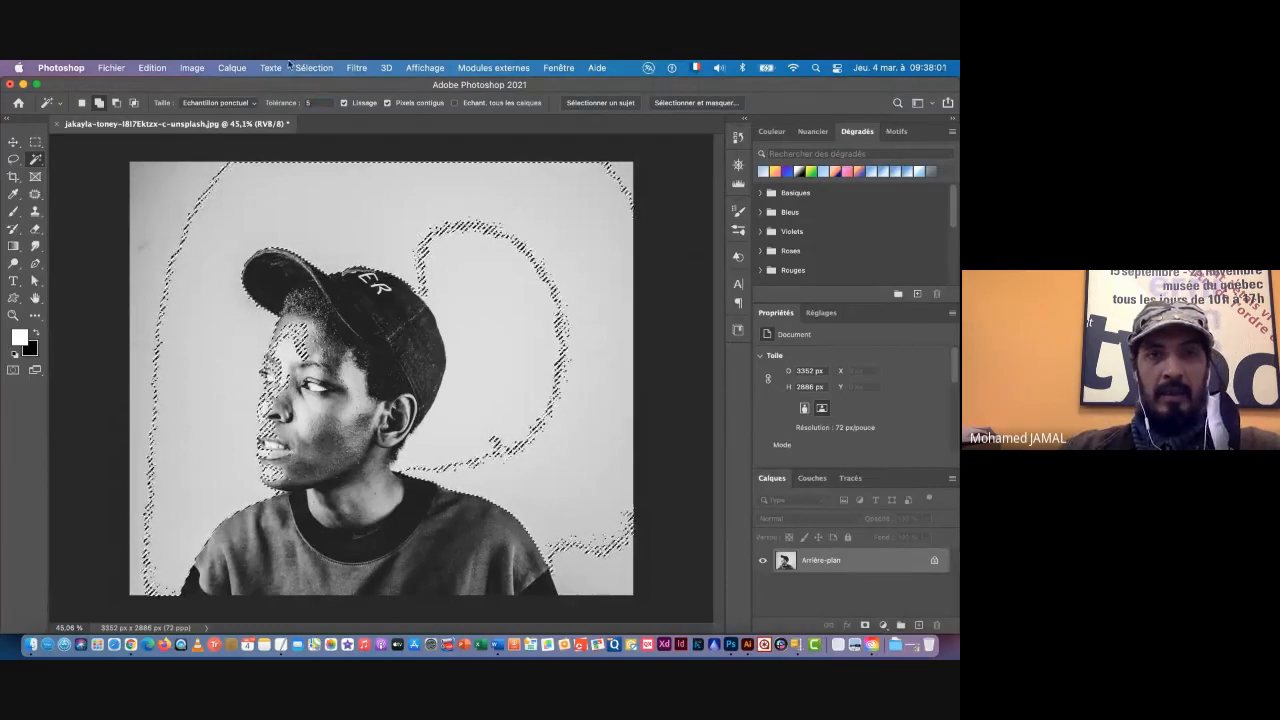
pyautogui.click(313, 68)
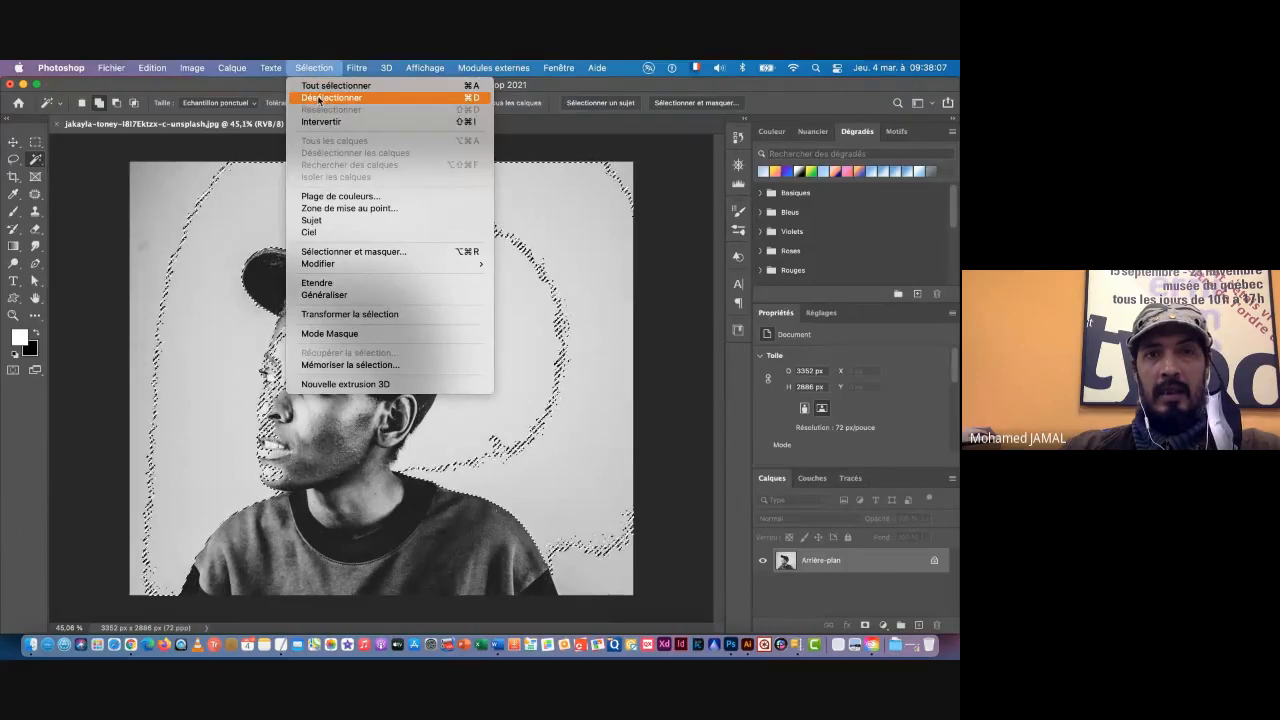
pyautogui.click(319, 98)
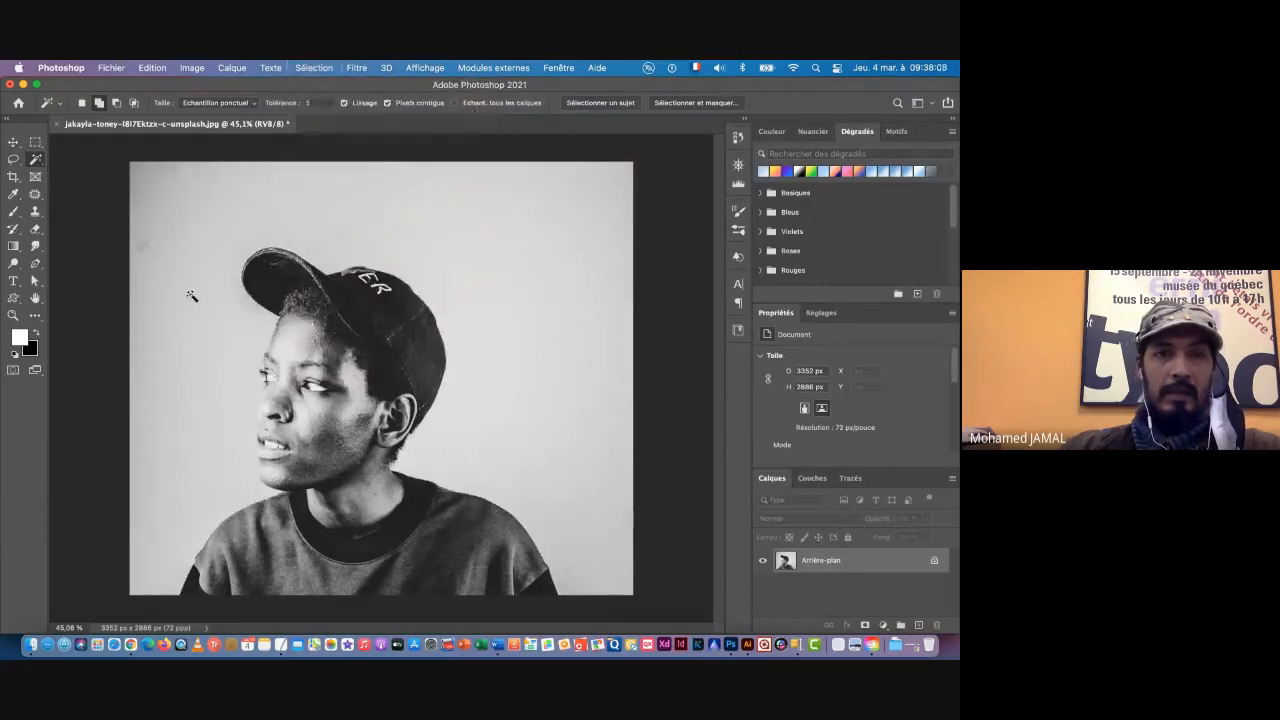
pyautogui.click(300, 211)
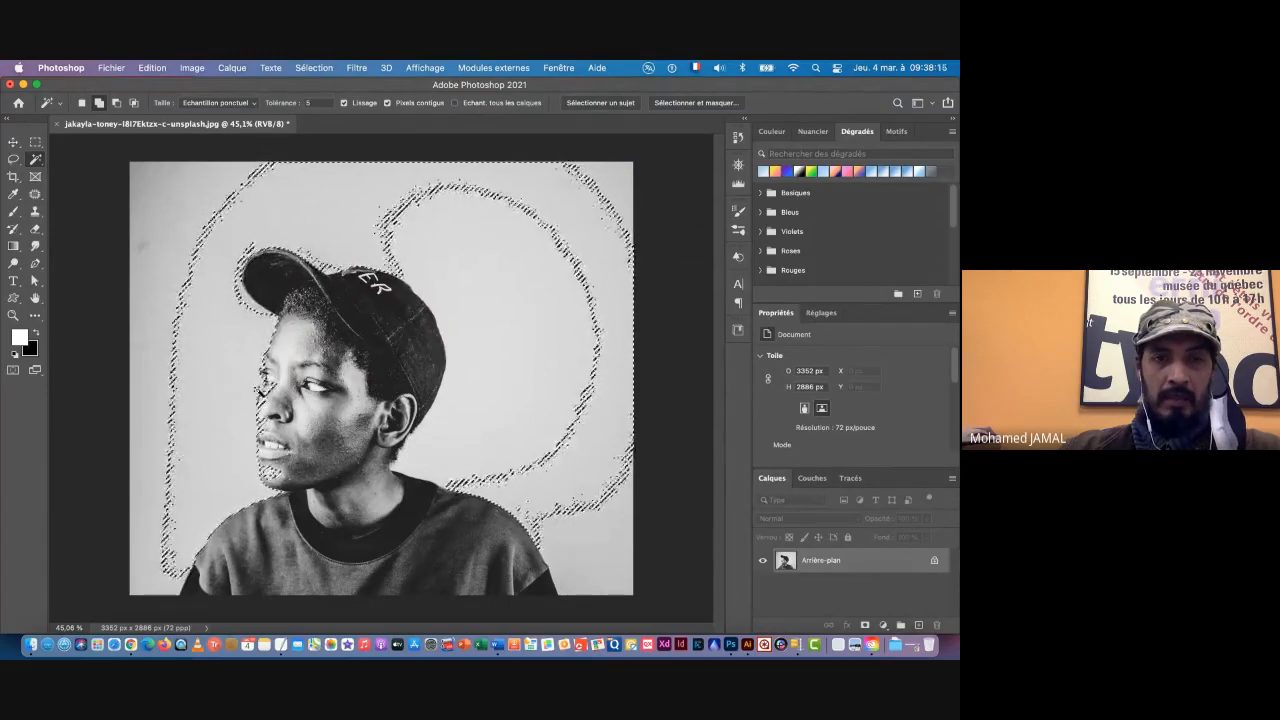
# Step: Add the remaining background areas beside the cap, in the upper corner and beside the shoulder to the Magic Wand selection
pyautogui.click(566, 294)
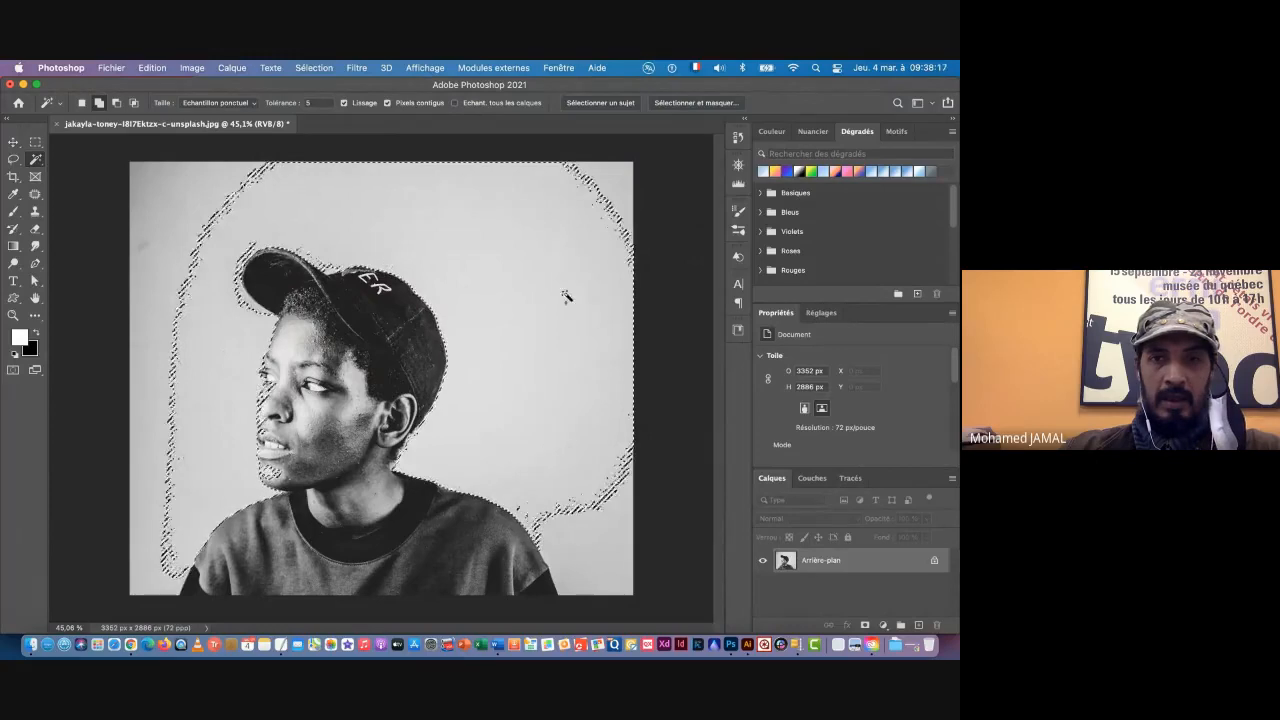
pyautogui.click(608, 197)
pyautogui.click(624, 180)
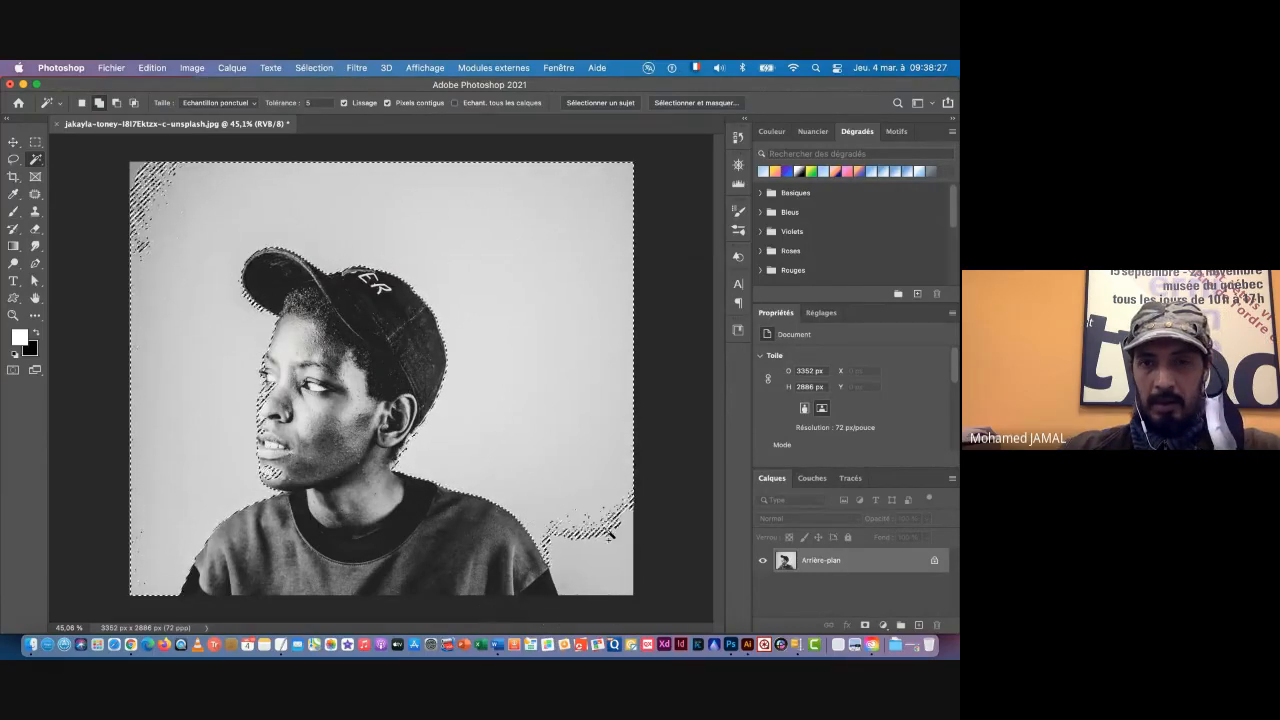
pyautogui.click(604, 553)
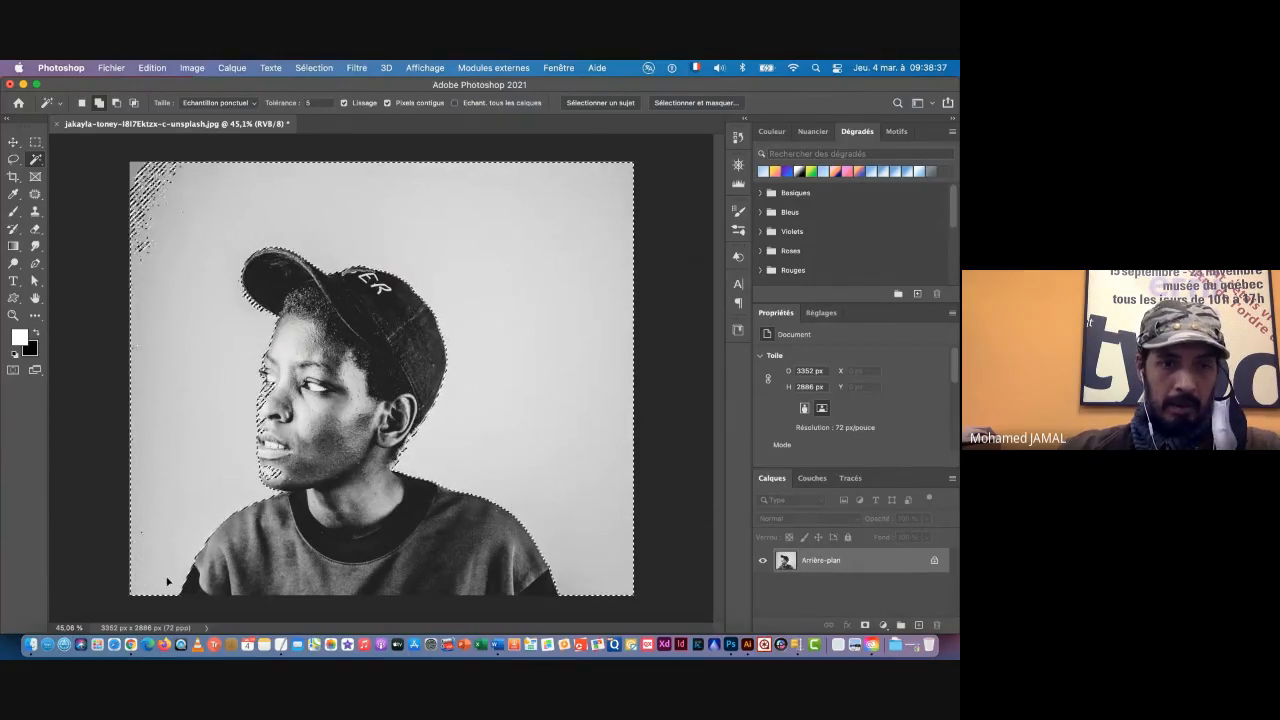
pyautogui.moveTo(167, 581); pyautogui.dragTo(235, 560)
pyautogui.press('super+z')
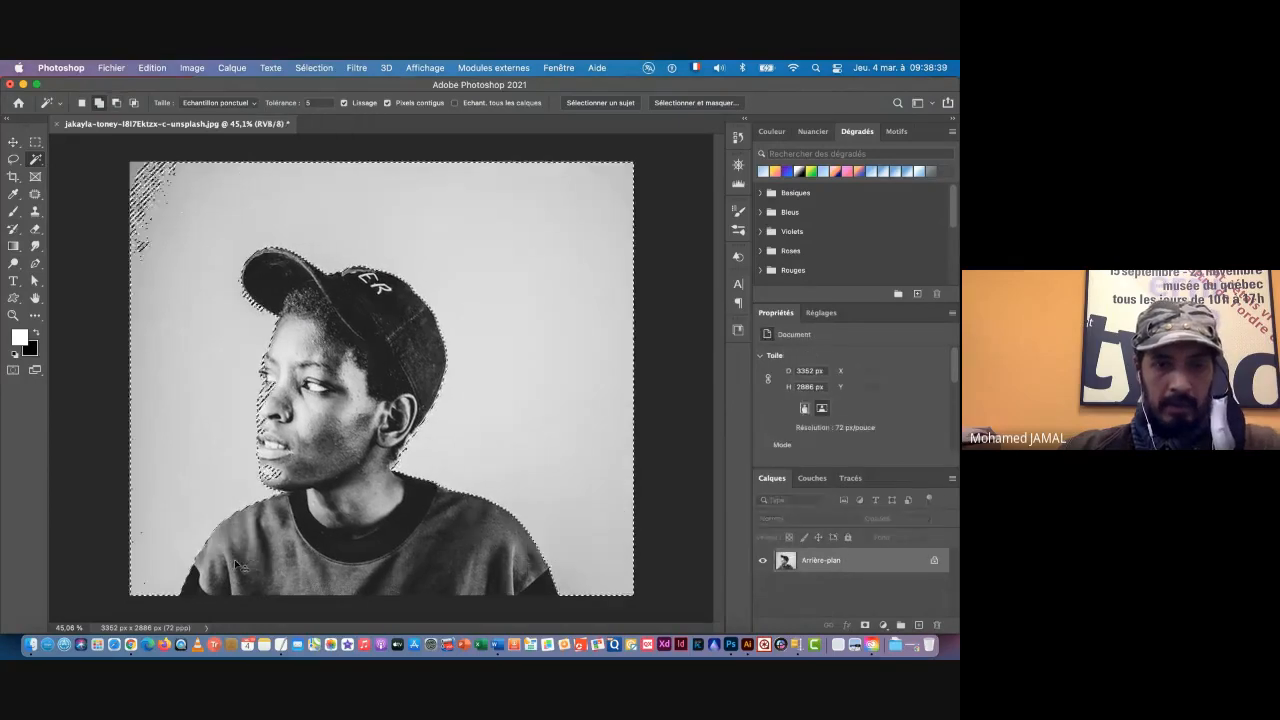
# Step: Add the leftover unselected patches along the outer edges and corners of the background to the selection with the Lasso tool
pyautogui.scroll(5, 187, 553)
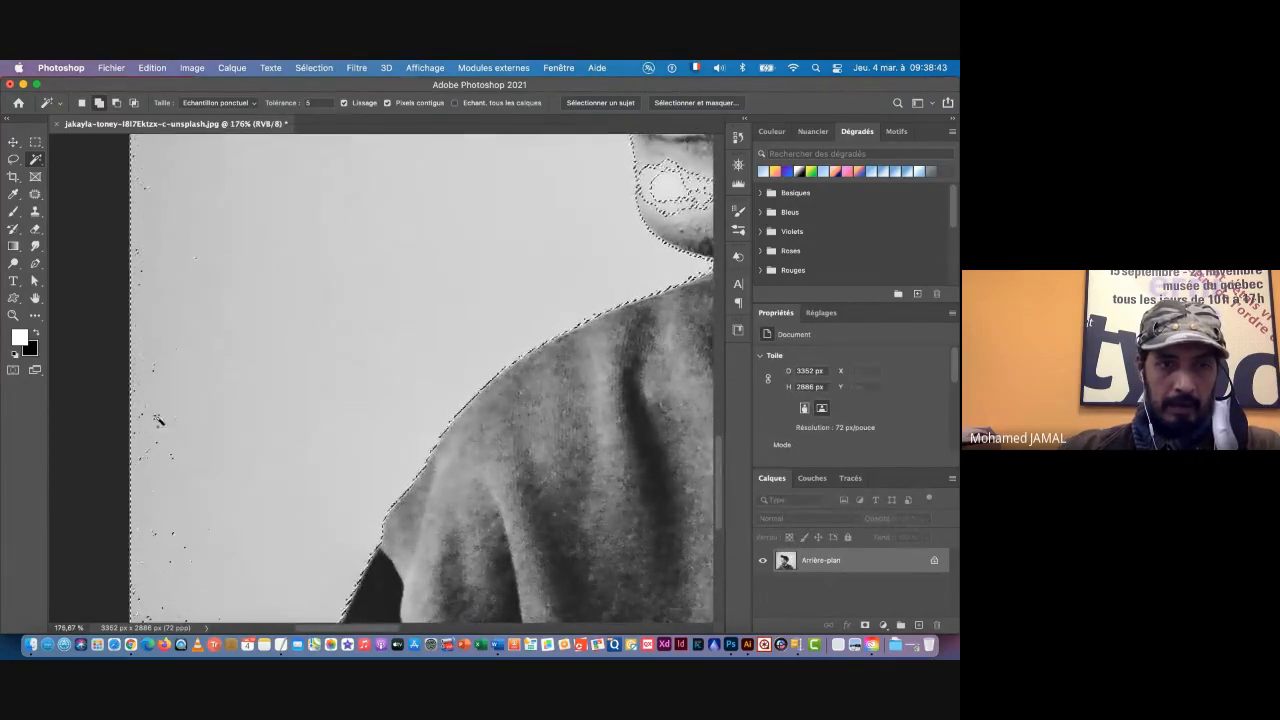
pyautogui.press('super+space')
pyautogui.press('super+0')
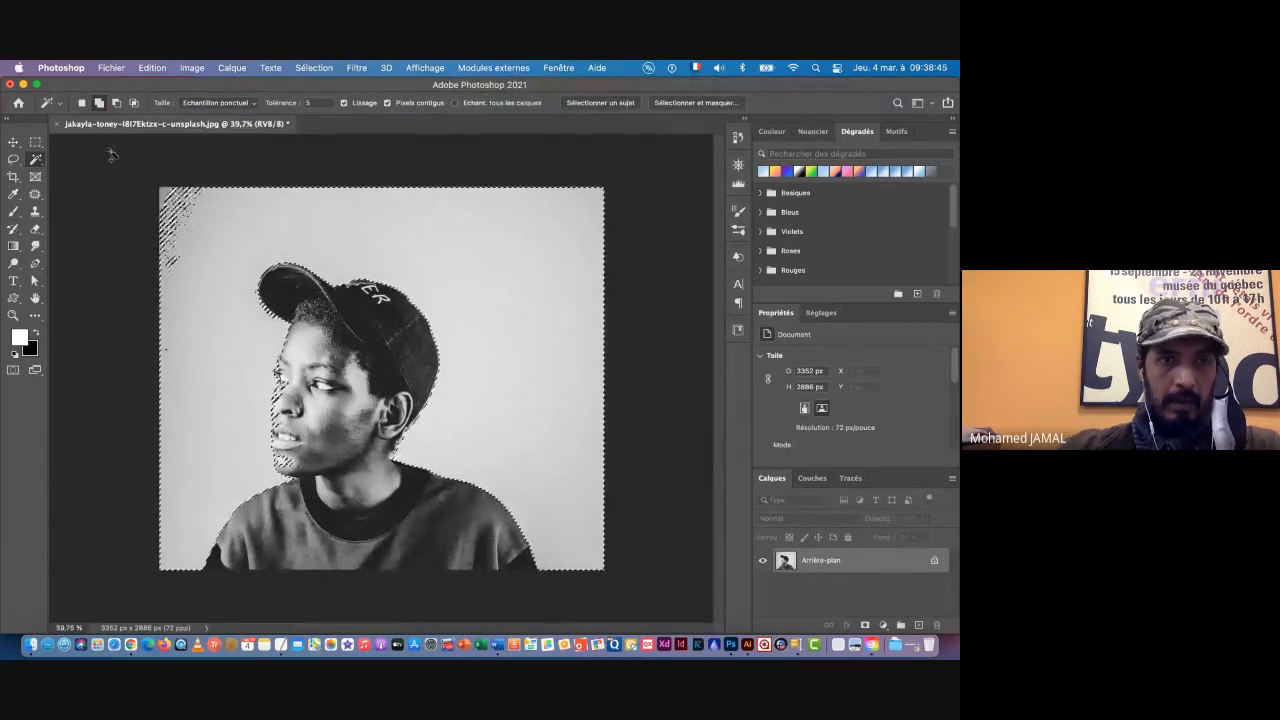
pyautogui.click(13, 159)
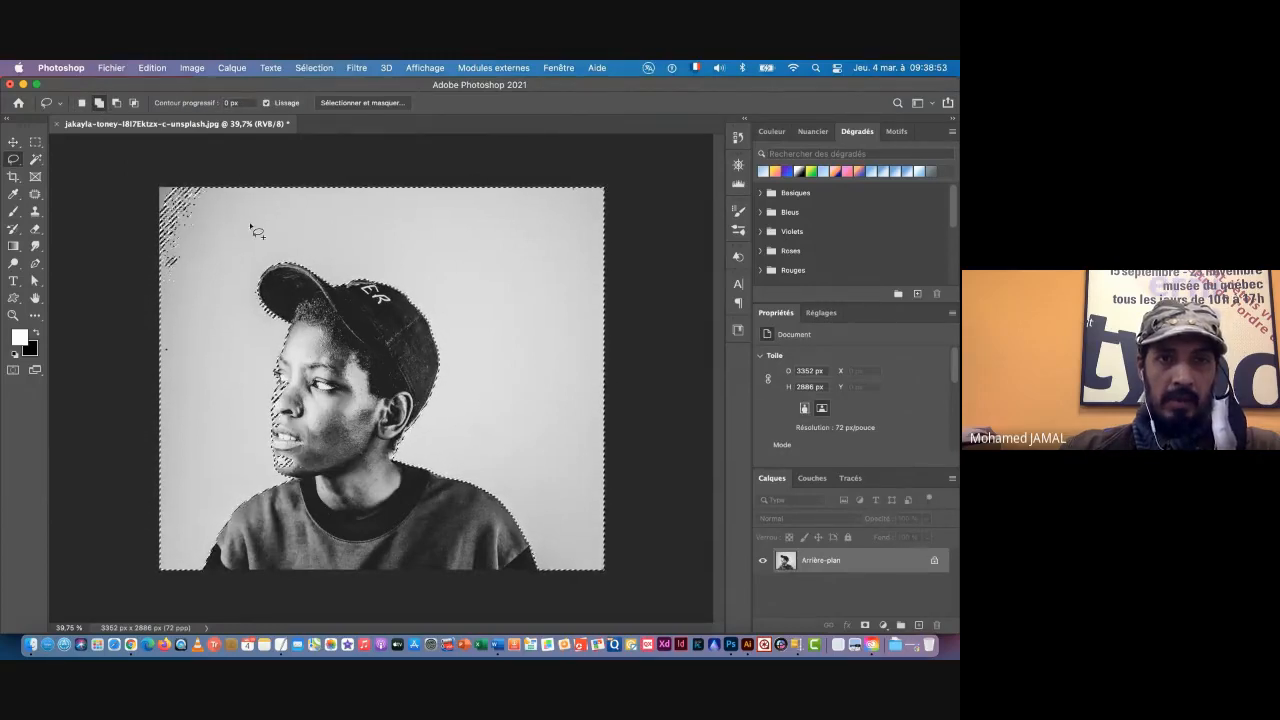
pyautogui.moveTo(148, 326)
pyautogui.mouseDown()
pyautogui.moveTo(110, 167)
pyautogui.moveTo(137, 144)
pyautogui.mouseUp()
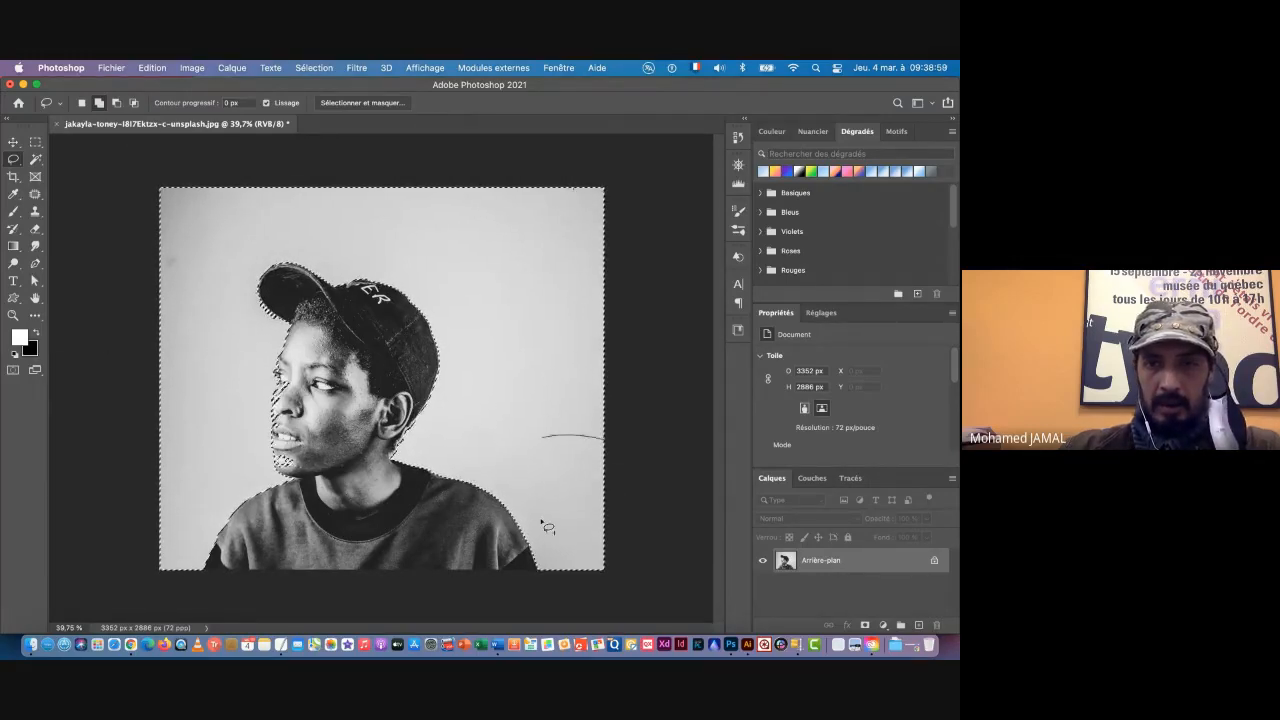
pyautogui.moveTo(643, 455); pyautogui.dragTo(640, 440)
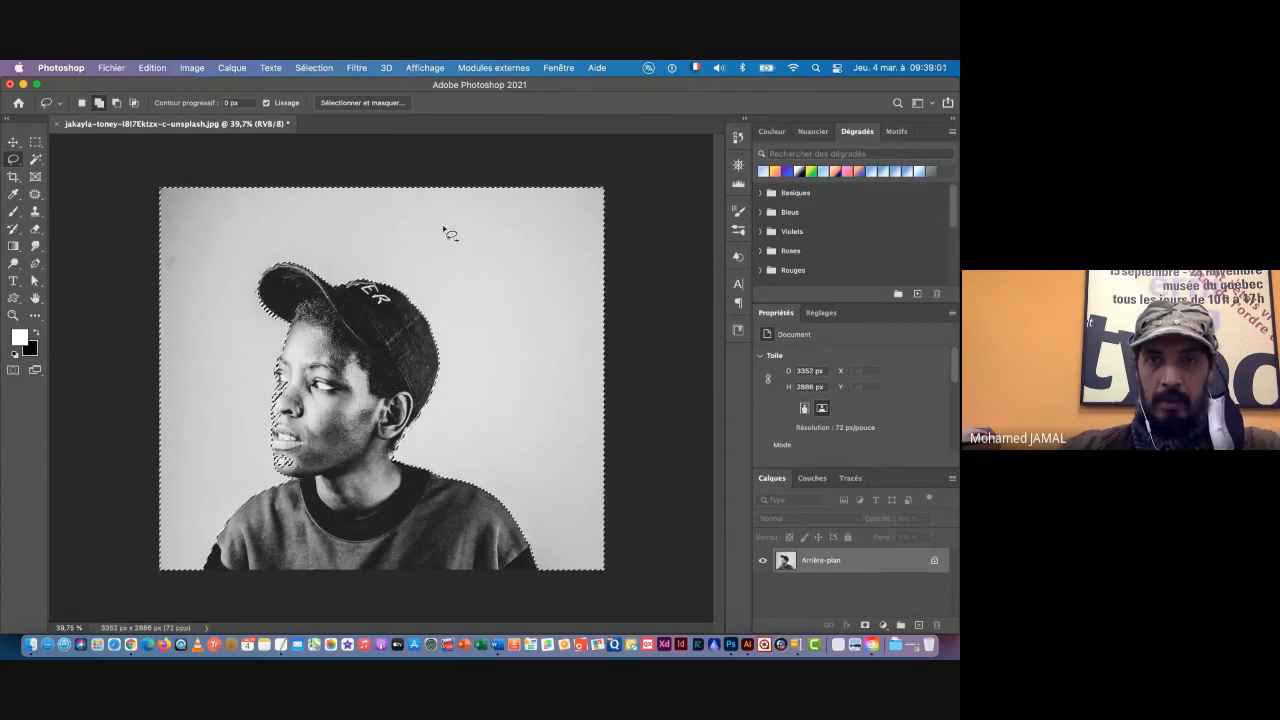
pyautogui.moveTo(646, 180); pyautogui.dragTo(550, 188)
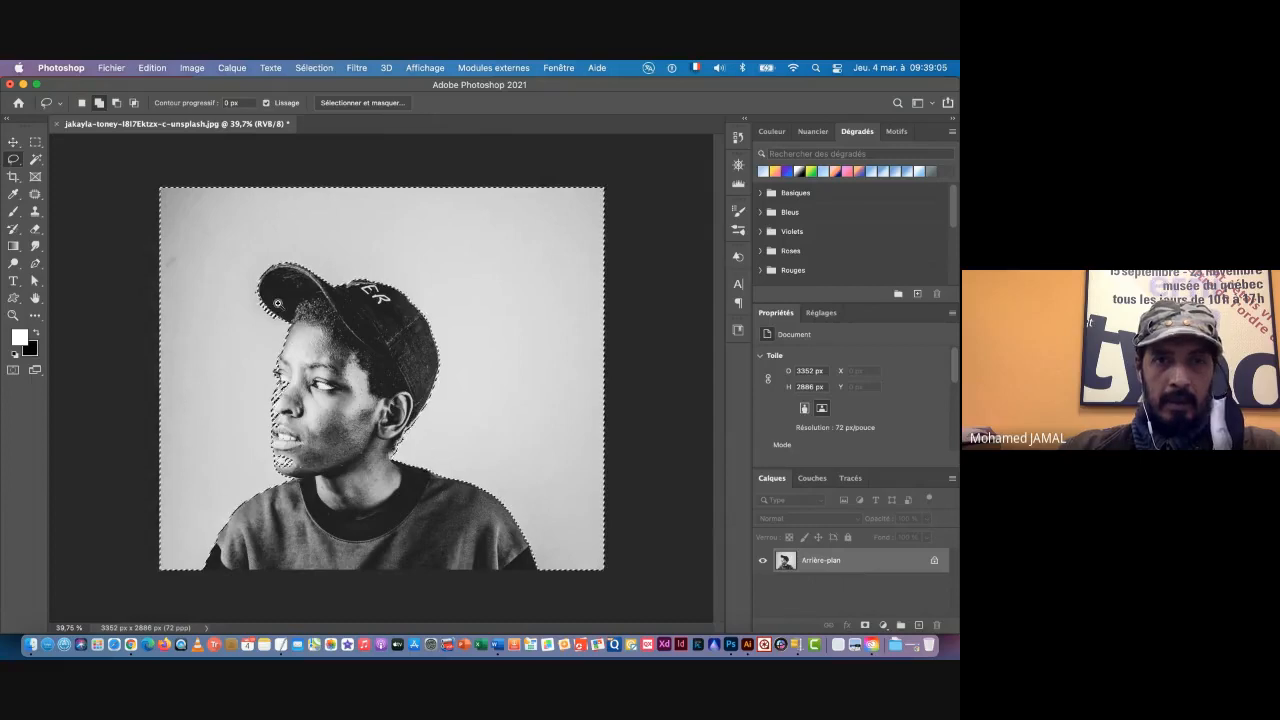
# Step: Add the stray unselected specks around the cap's brim to the background selection with the Lasso
pyautogui.scroll(10, 273, 302)
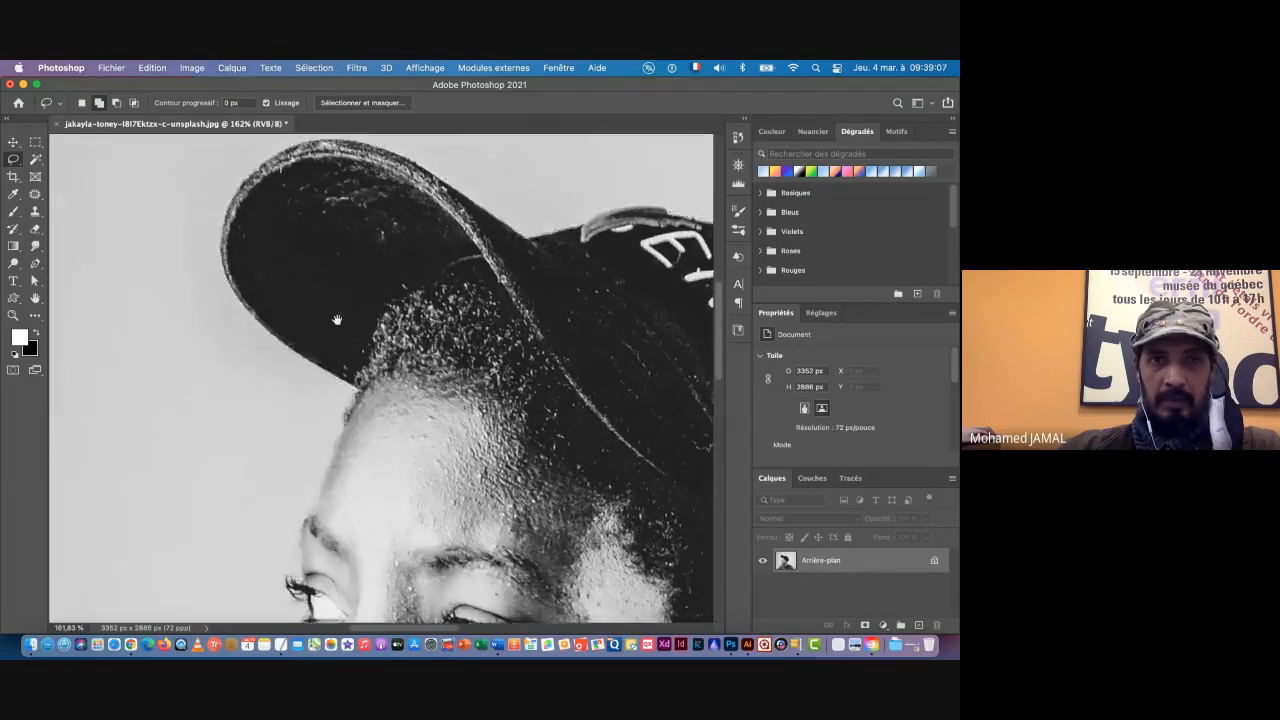
pyautogui.scroll(2, 343, 309)
pyautogui.hscroll(-2, 343, 309)
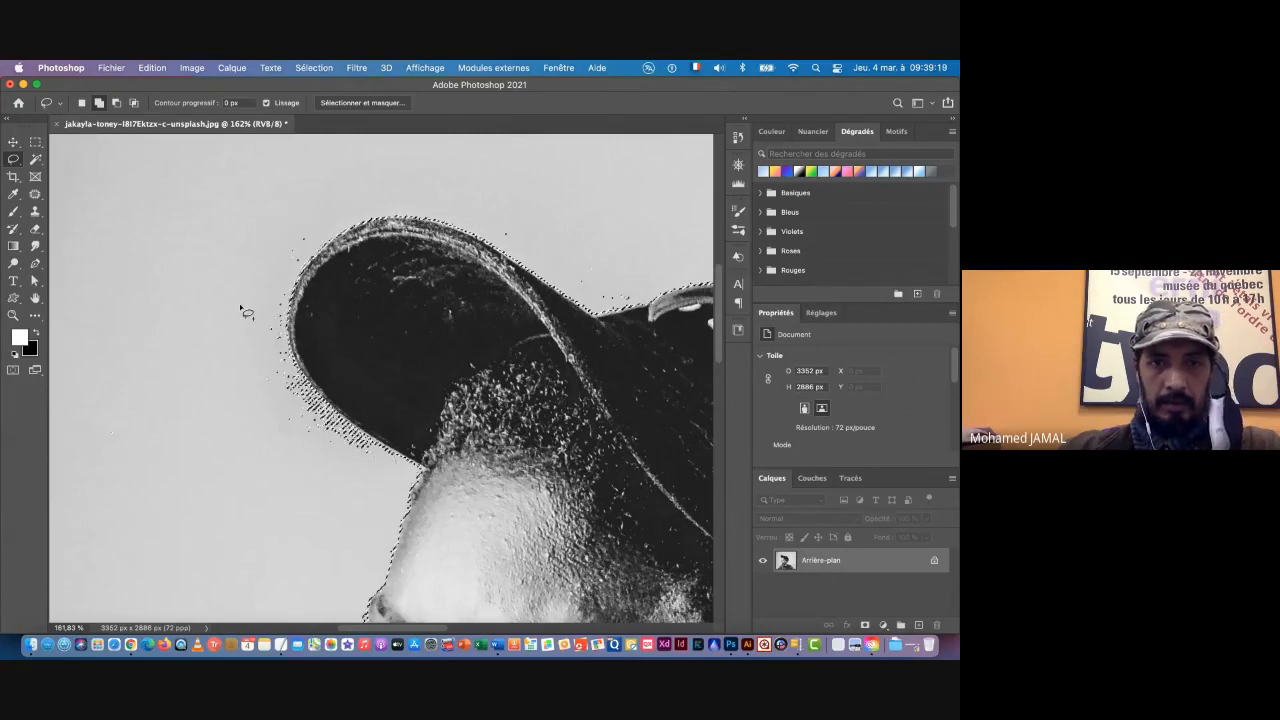
pyautogui.scroll(-5, 240, 306)
pyautogui.hscroll(3, 240, 306)
pyautogui.scroll(5, 284, 302)
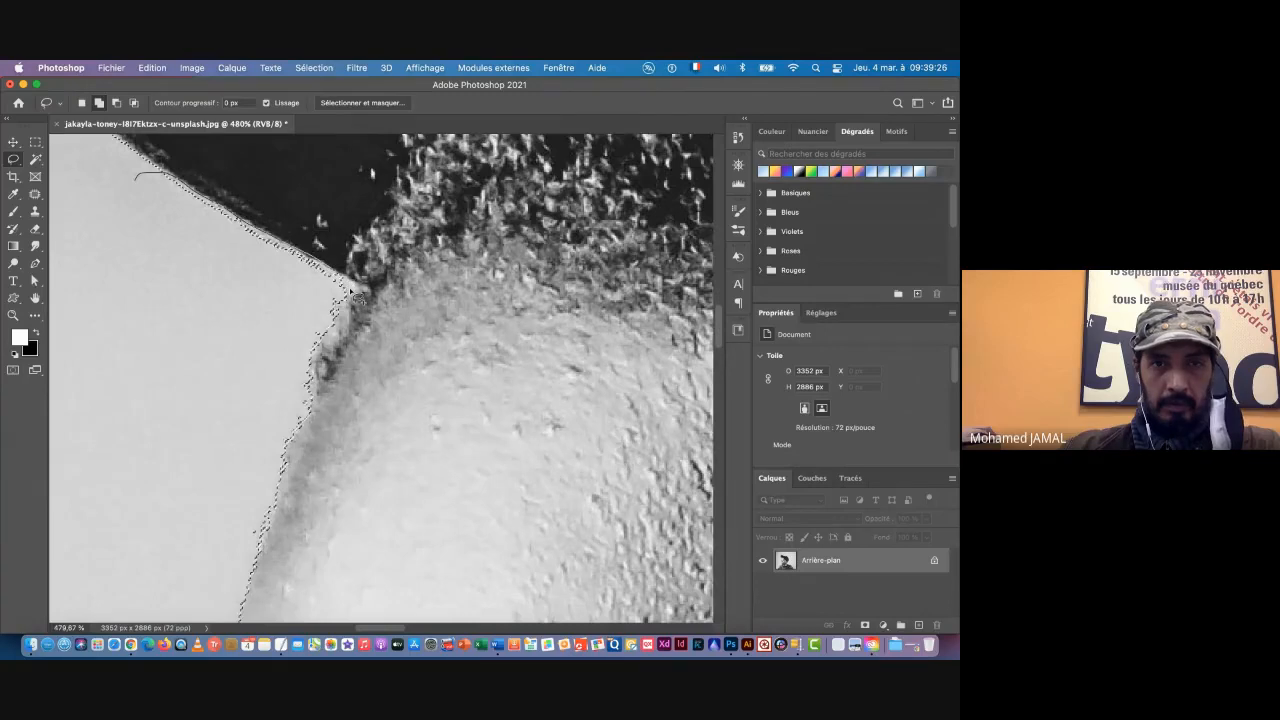
# Step: Set the Lasso to subtract from the selection and remove the selected patch on the bridge of the nose below the eye
pyautogui.press('super+space')
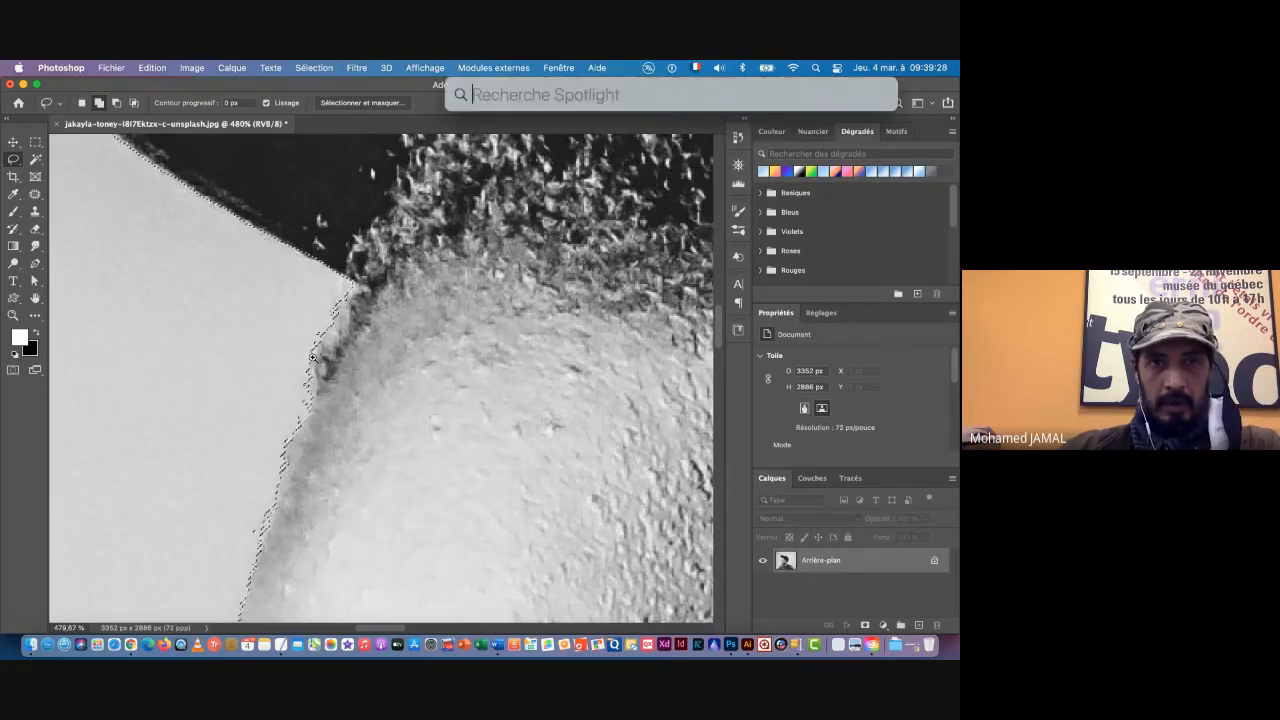
pyautogui.moveTo(313, 357); pyautogui.dragTo(203, 364)
pyautogui.moveTo(222, 378); pyautogui.dragTo(256, 340)
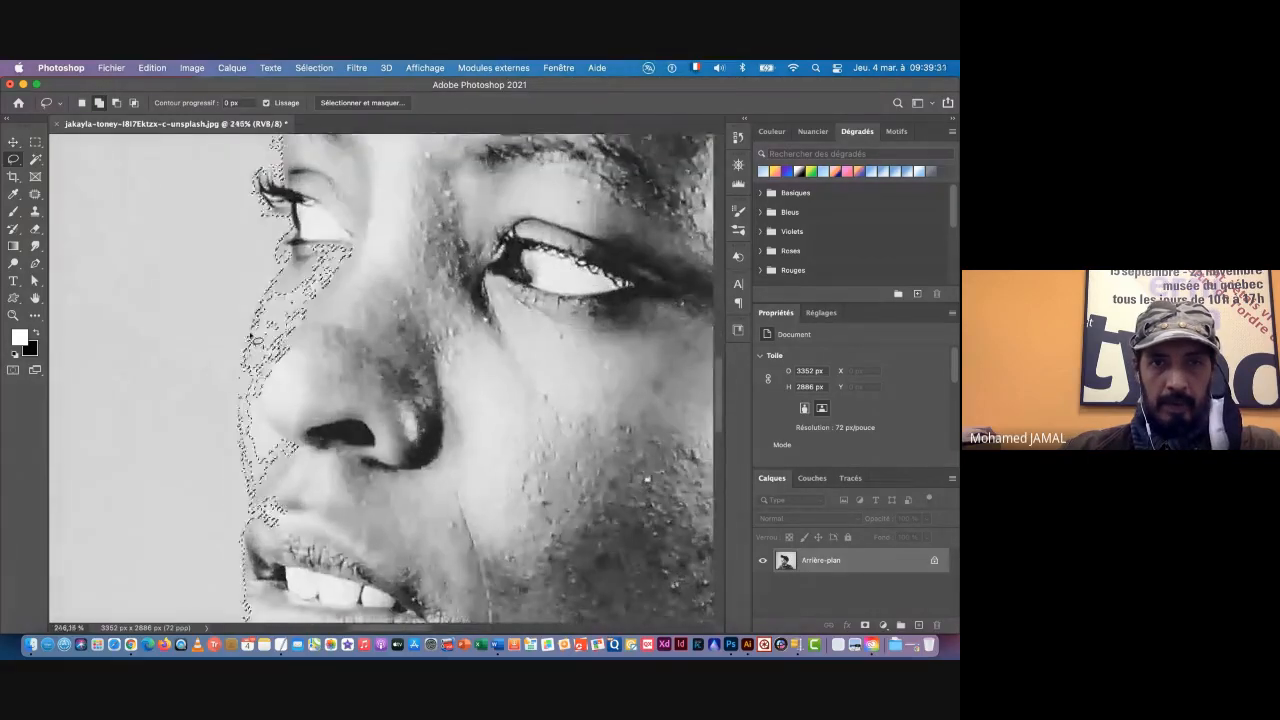
pyautogui.scroll(-2, 256, 290)
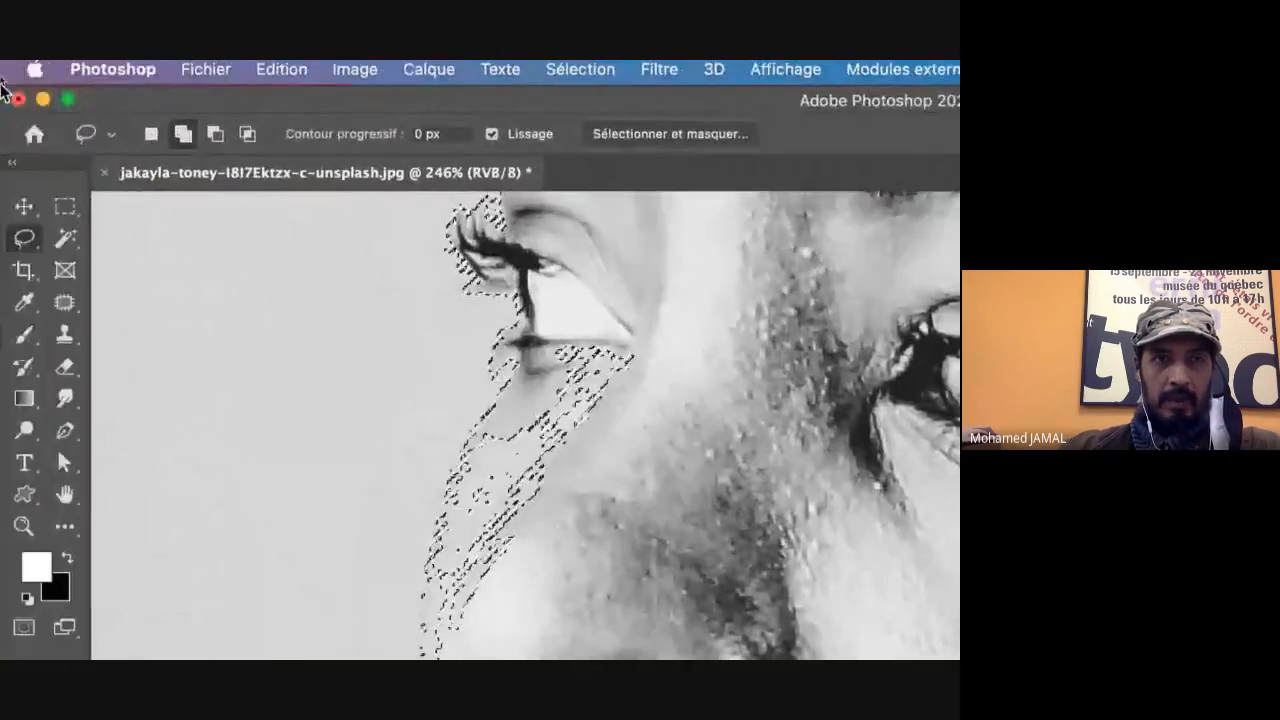
pyautogui.click(216, 137)
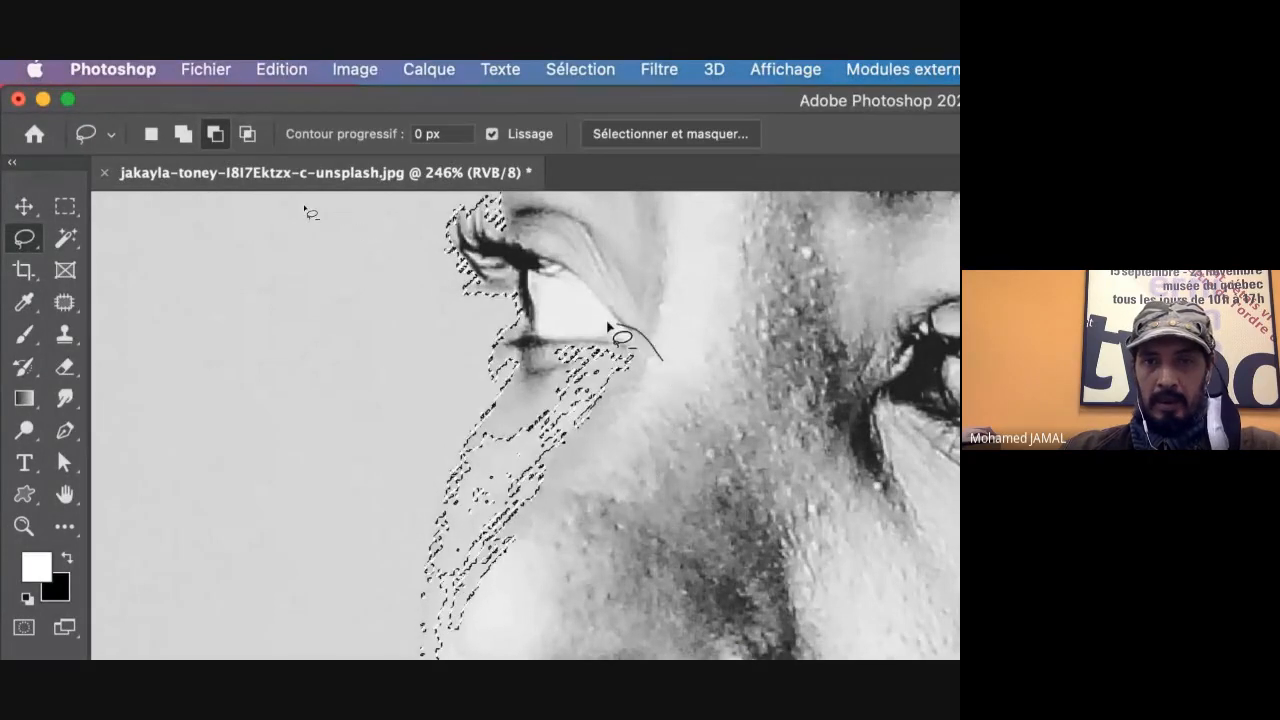
pyautogui.moveTo(548, 335)
pyautogui.mouseDown()
pyautogui.moveTo(518, 368)
pyautogui.moveTo(455, 530)
pyautogui.moveTo(548, 629)
pyautogui.moveTo(694, 403)
pyautogui.moveTo(668, 364)
pyautogui.mouseUp()
pyautogui.moveTo(553, 510); pyautogui.dragTo(517, 328)
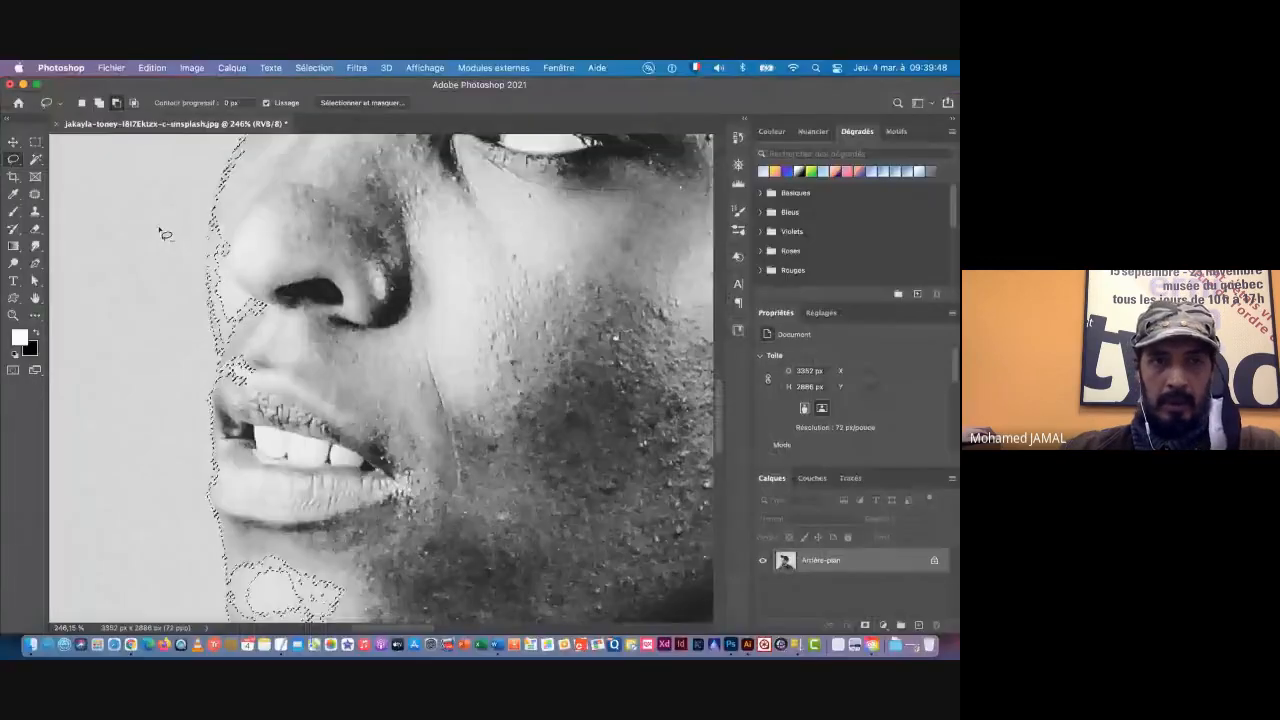
# Step: Examine the selection edge along the nose, mouth and chin at several zoom levels
pyautogui.moveTo(402, 421); pyautogui.dragTo(455, 424)
pyautogui.moveTo(246, 257); pyautogui.dragTo(240, 257)
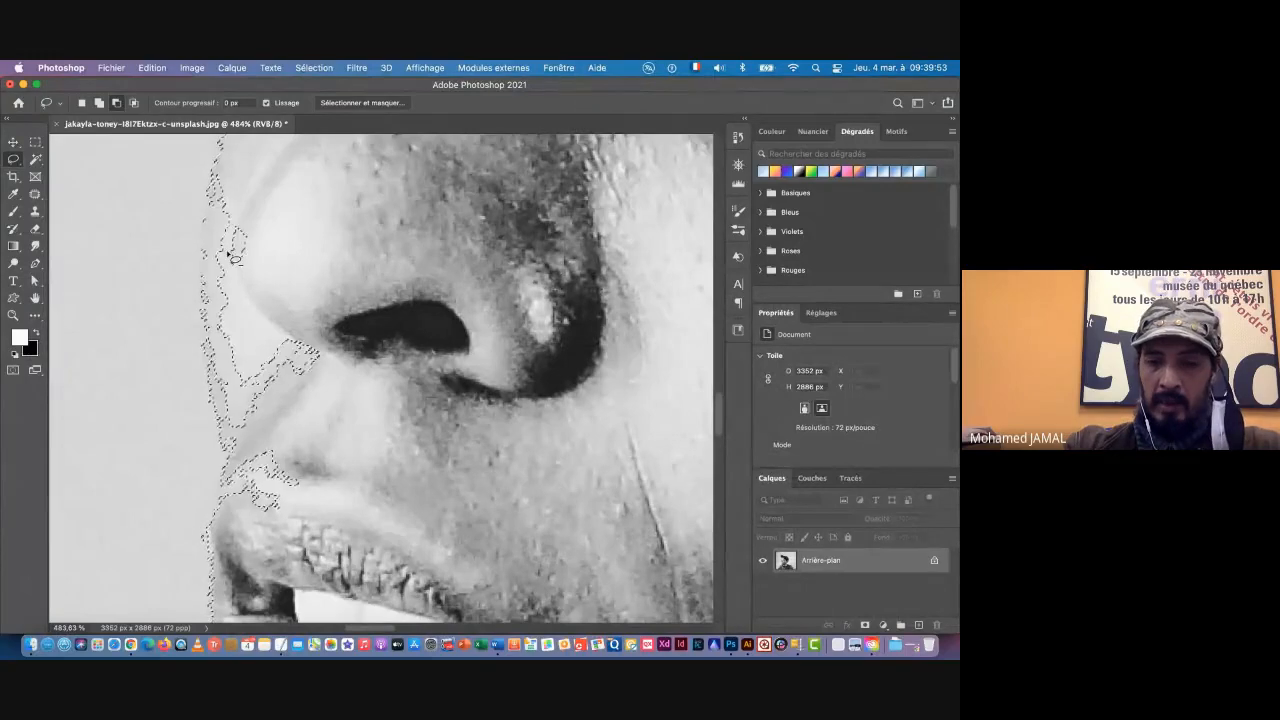
pyautogui.hotkey('ctrl', '1')
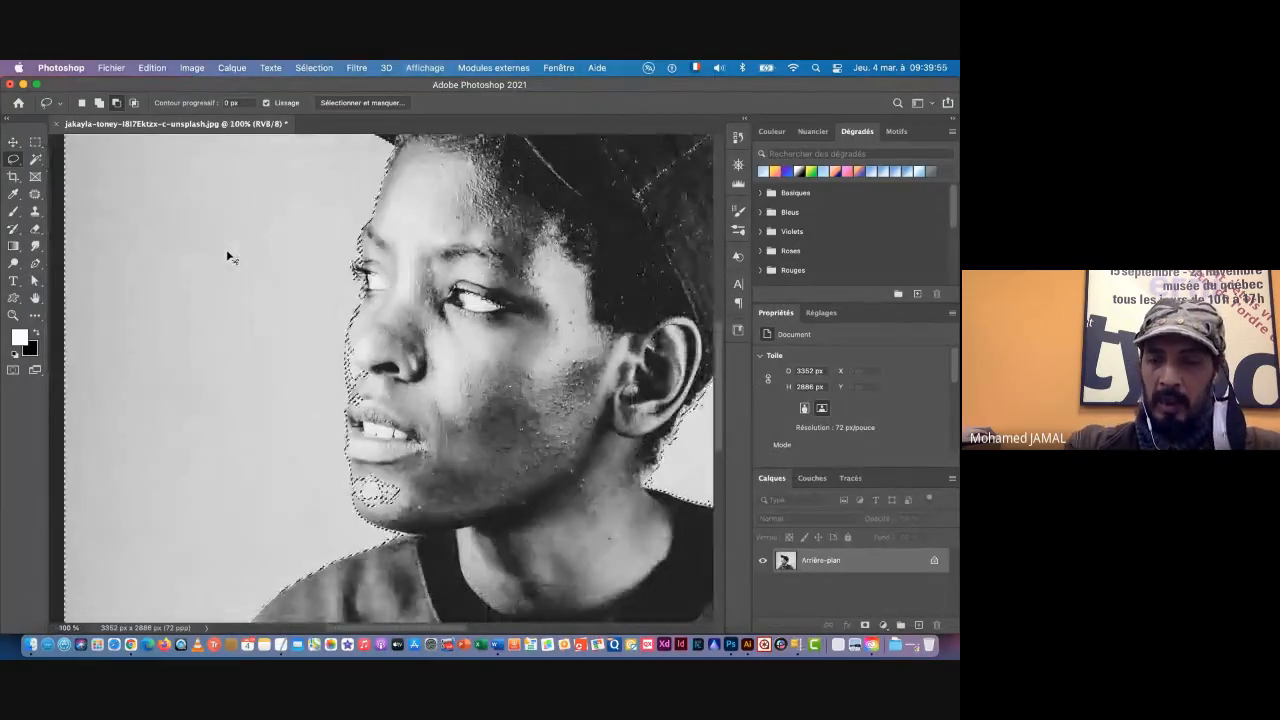
pyautogui.press('super+plus')
pyautogui.press('super+plus')
pyautogui.press('super+plus')
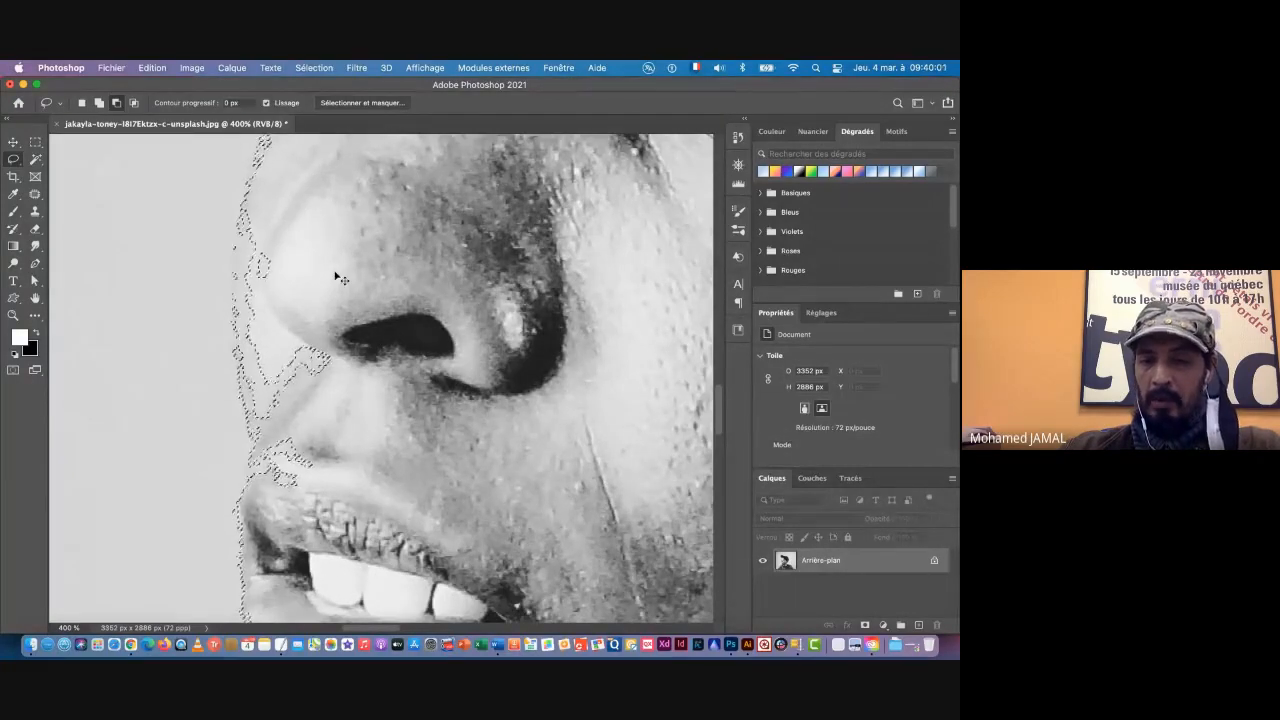
pyautogui.press('super+space')
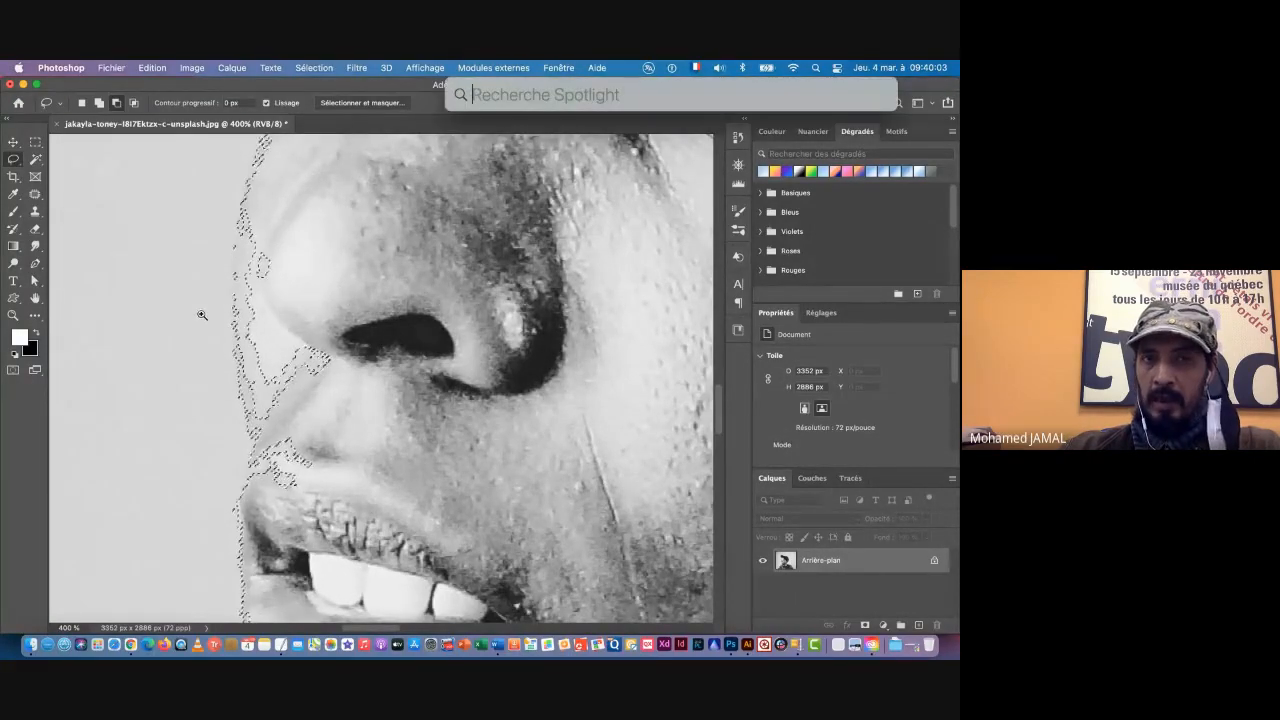
pyautogui.moveTo(230, 322); pyautogui.dragTo(140, 425)
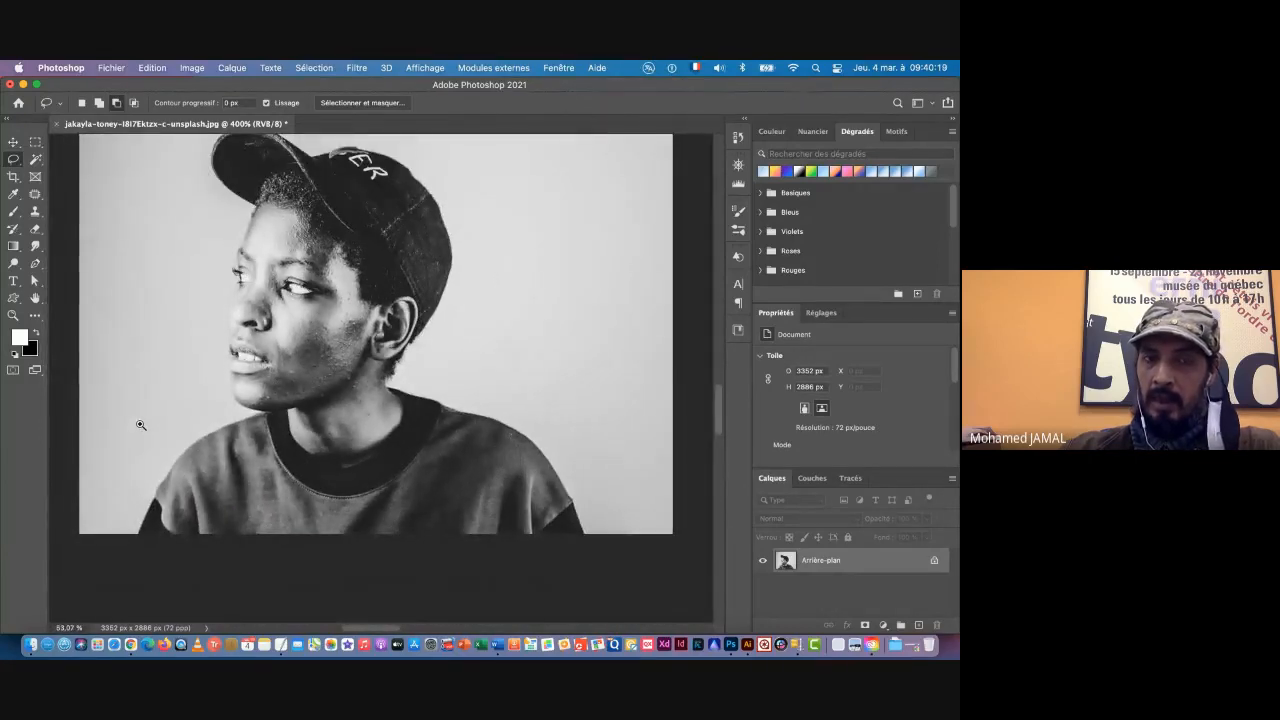
pyautogui.moveTo(140, 425); pyautogui.dragTo(322, 388)
pyautogui.scroll(-3, 322, 388)
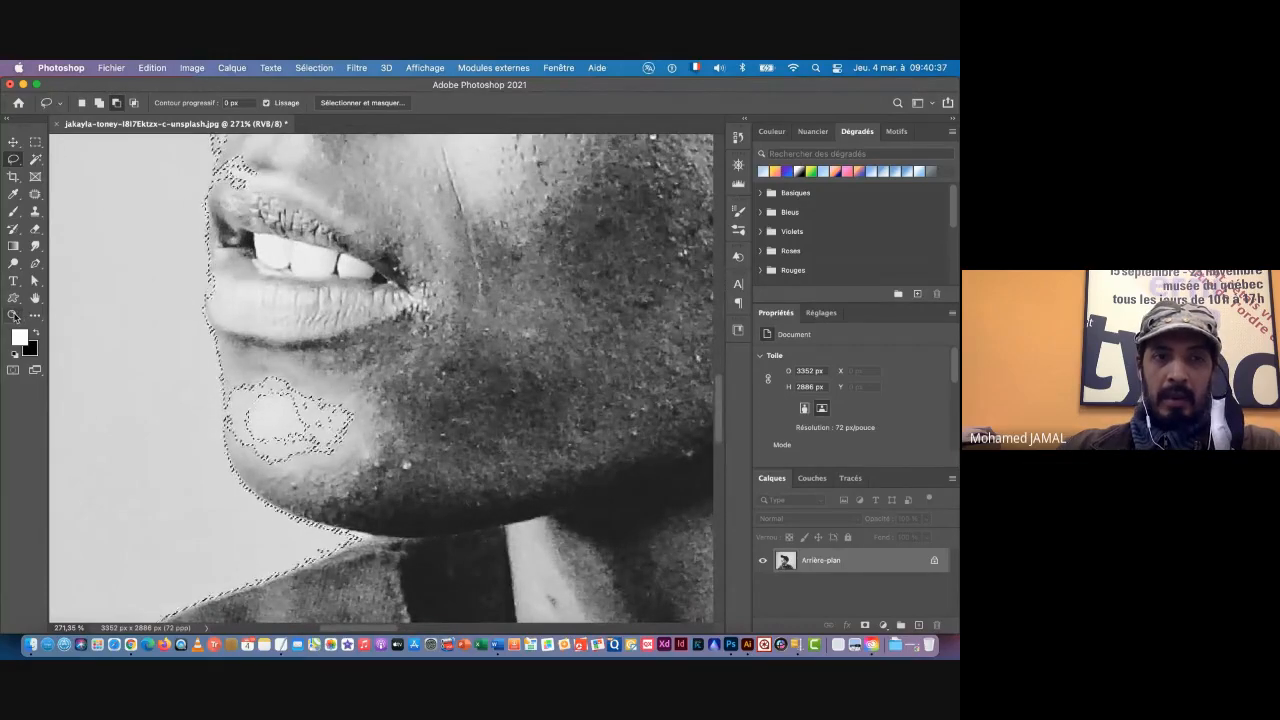
# Step: Subtract the selected patch on the chin from the background selection with the Lasso
pyautogui.click(13, 316)
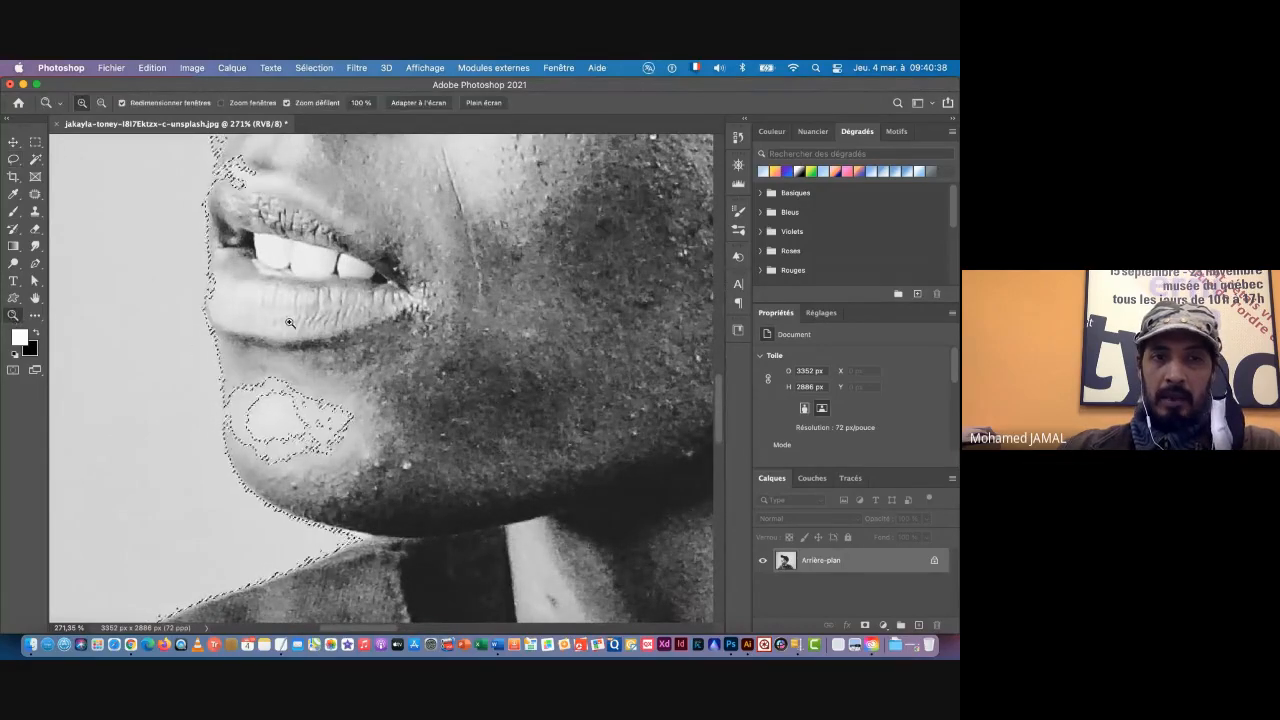
pyautogui.click(258, 369)
pyautogui.click(258, 369)
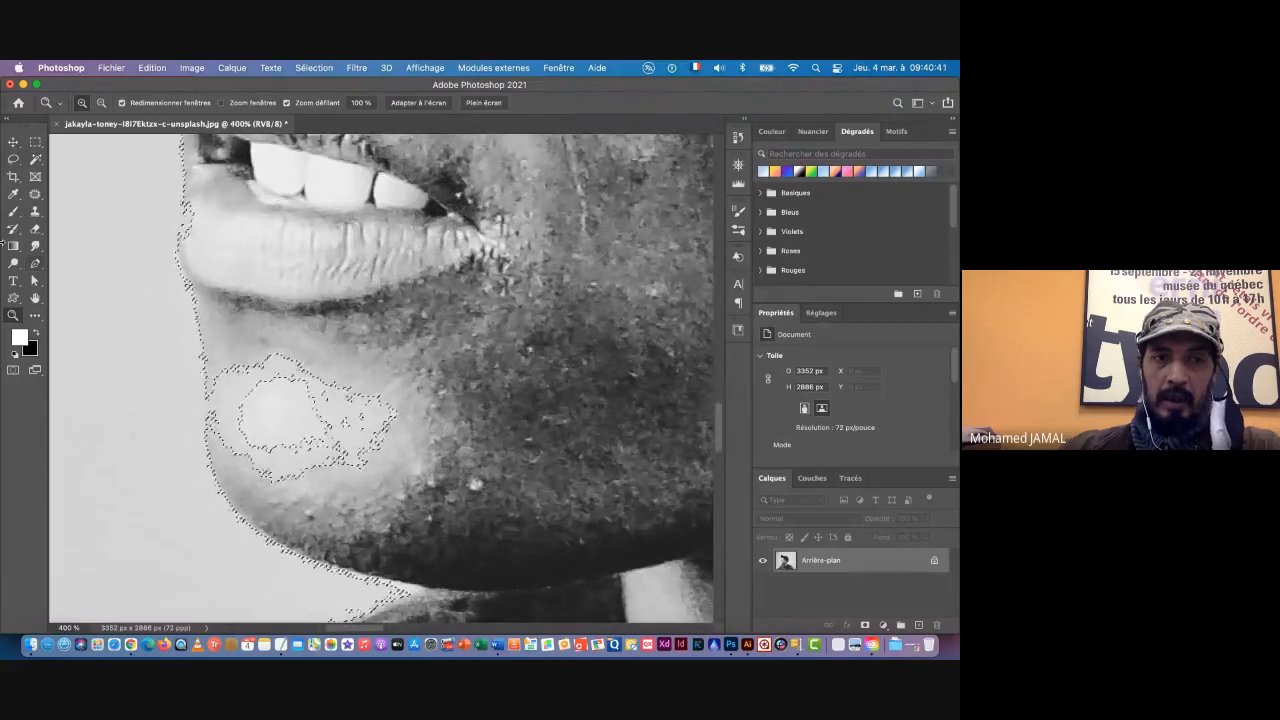
pyautogui.press('l')
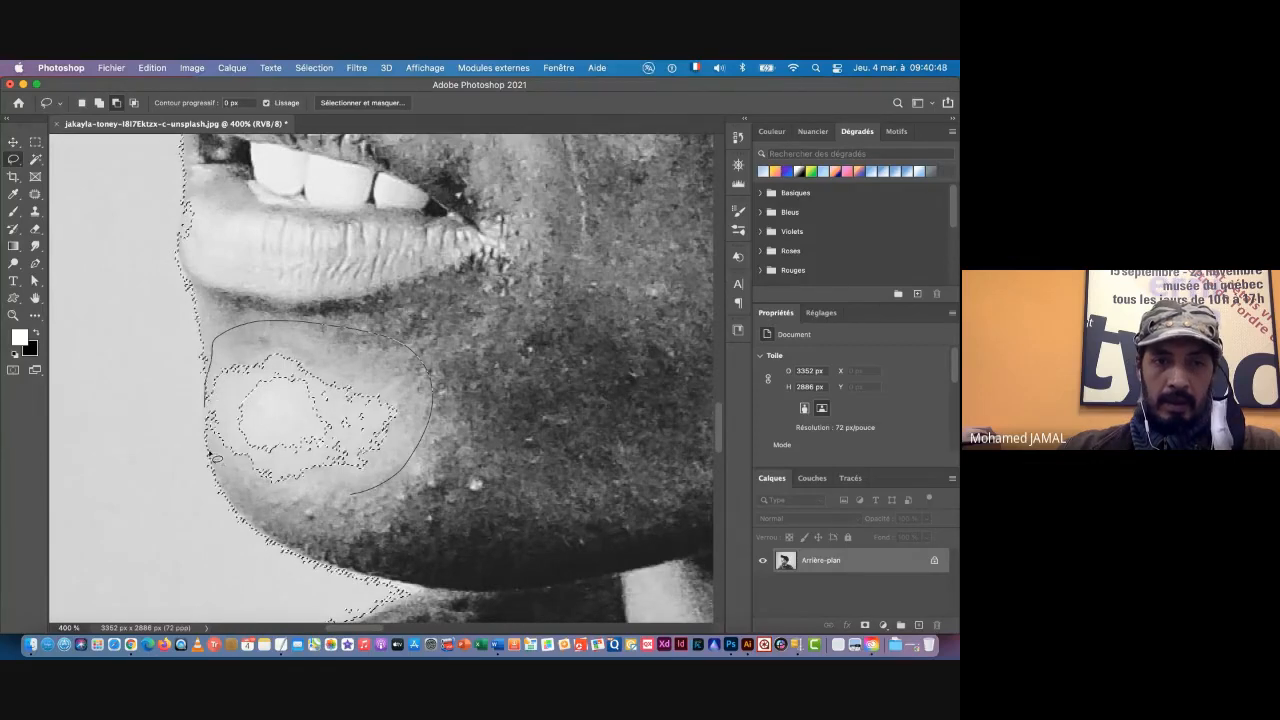
# Step: Subtract the selected patch above the upper lip by circling it along the edge of the mouth
pyautogui.scroll(5, 323, 272)
pyautogui.hscroll(-3, 323, 272)
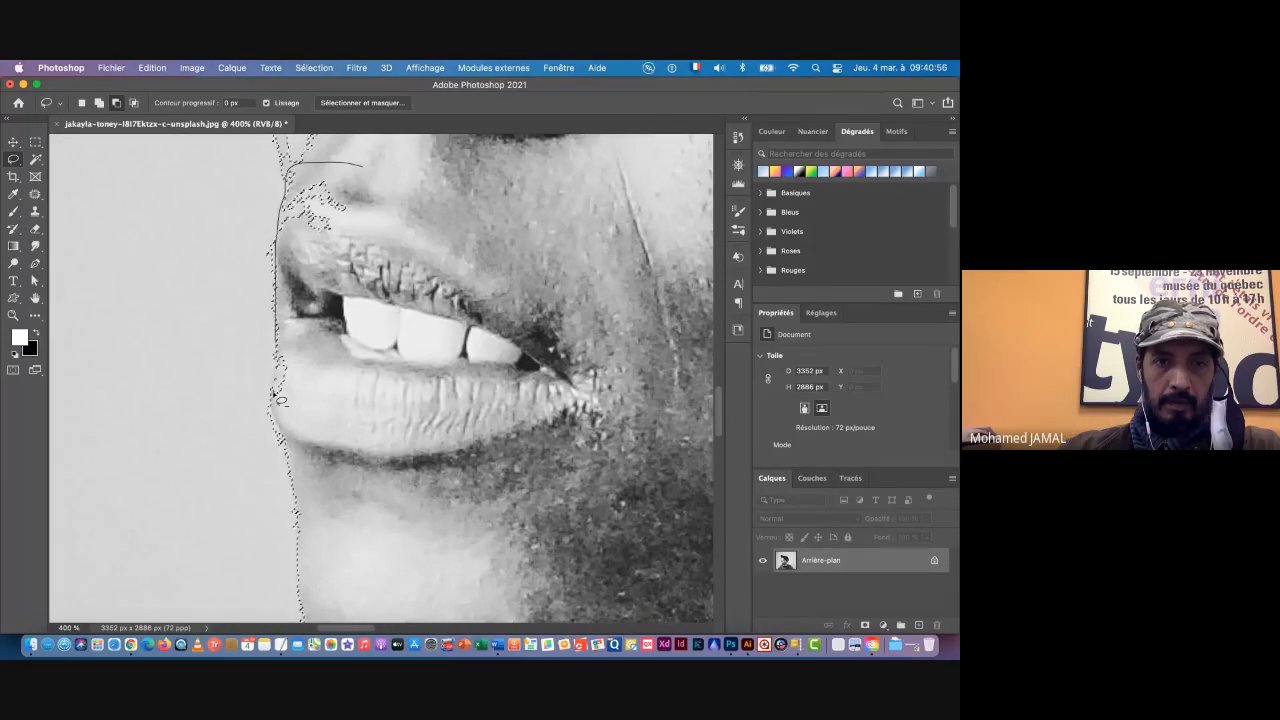
pyautogui.moveTo(372, 195); pyautogui.dragTo(374, 200)
# Step: Subtract the selected areas around the nose tip and along the nose bridge up to the lower eyelid
pyautogui.scroll(5, 372, 200)
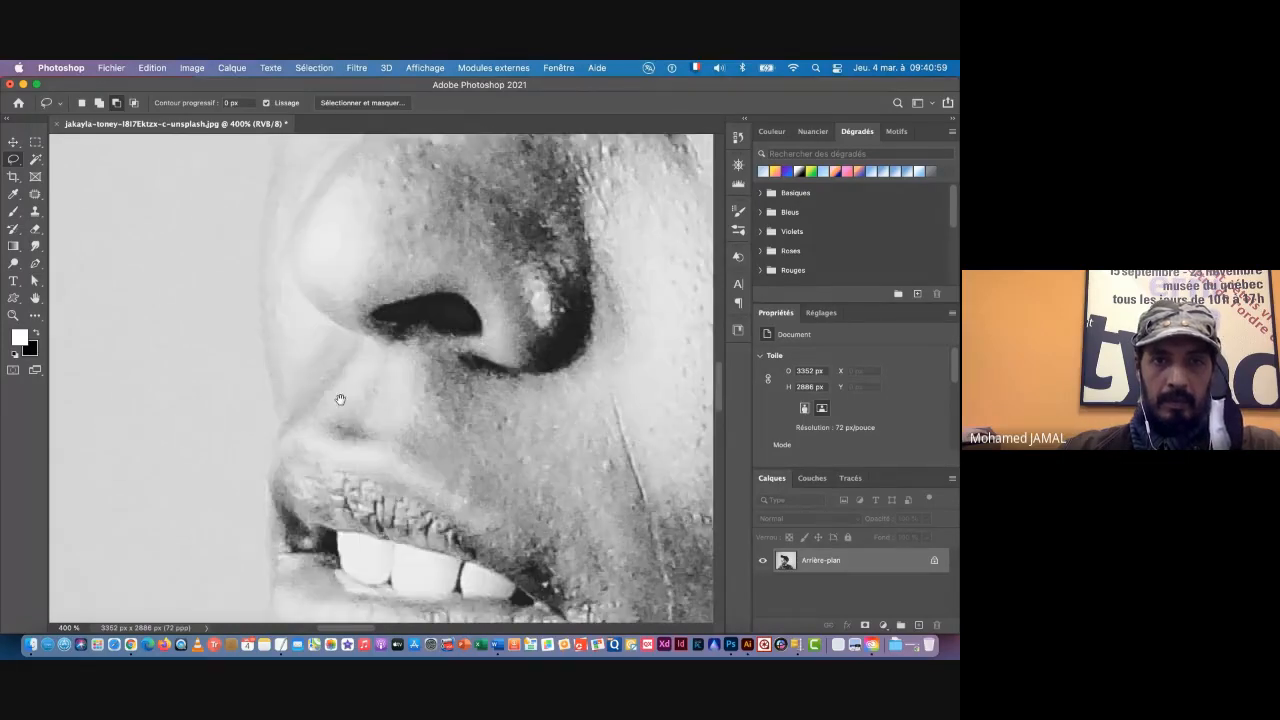
pyautogui.moveTo(366, 247)
pyautogui.mouseDown()
pyautogui.moveTo(322, 172)
pyautogui.moveTo(291, 177)
pyautogui.mouseUp()
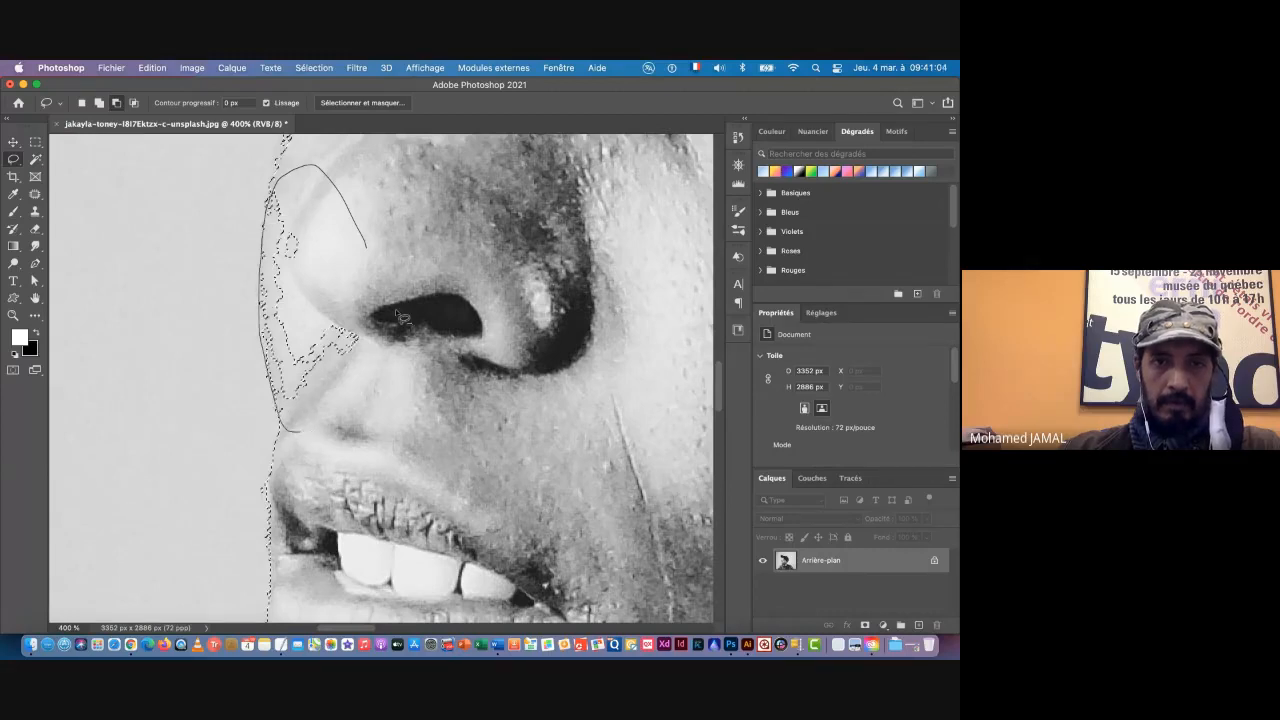
pyautogui.moveTo(398, 313); pyautogui.dragTo(375, 243)
pyautogui.moveTo(329, 174); pyautogui.dragTo(331, 489)
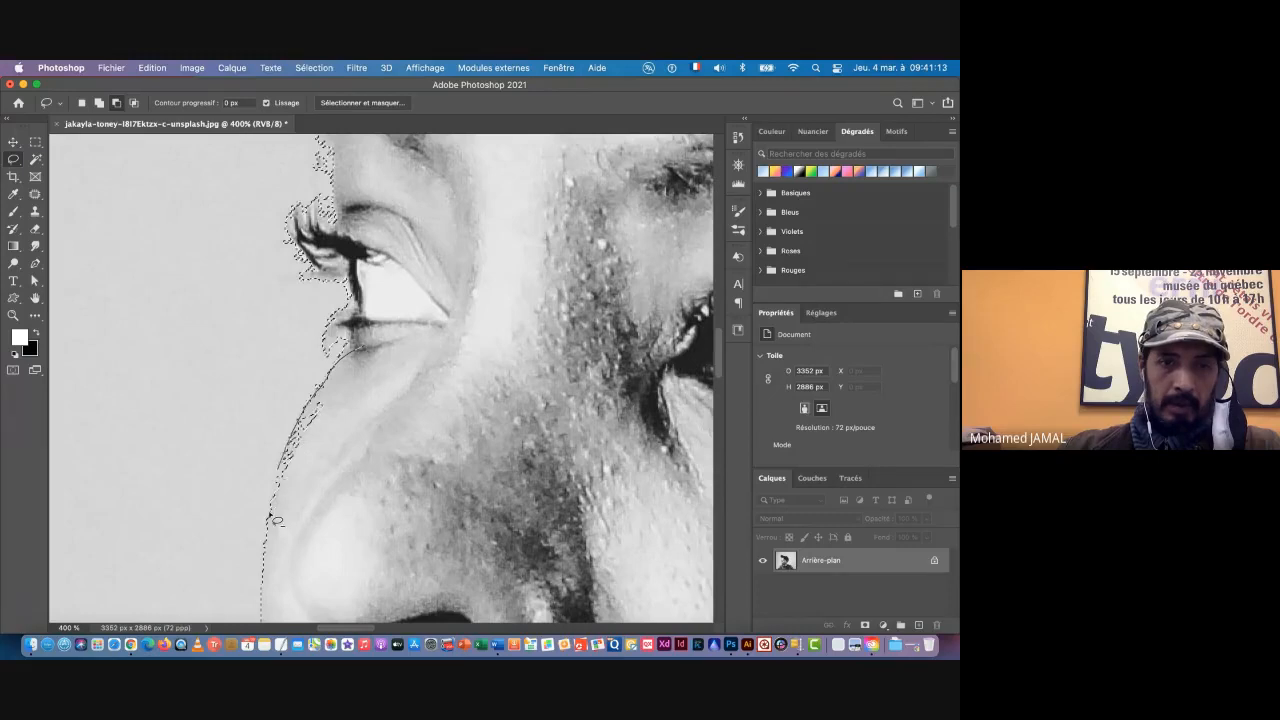
pyautogui.moveTo(272, 517)
pyautogui.mouseDown()
pyautogui.moveTo(269, 549)
pyautogui.moveTo(367, 449)
pyautogui.moveTo(374, 362)
pyautogui.mouseUp()
# Step: Check the selection edge from the eyebrow down to where the chin meets the collar
pyautogui.scroll(5, 345, 330)
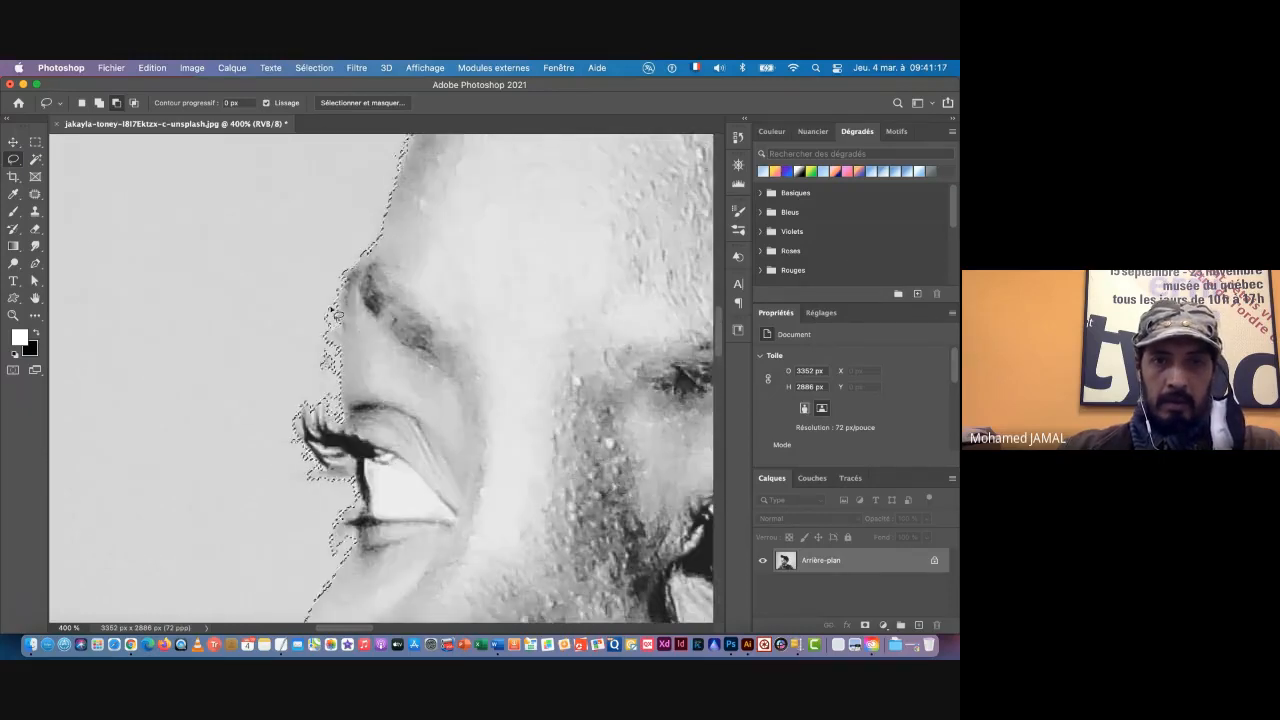
pyautogui.press('super+space')
pyautogui.moveTo(442, 396); pyautogui.dragTo(341, 301)
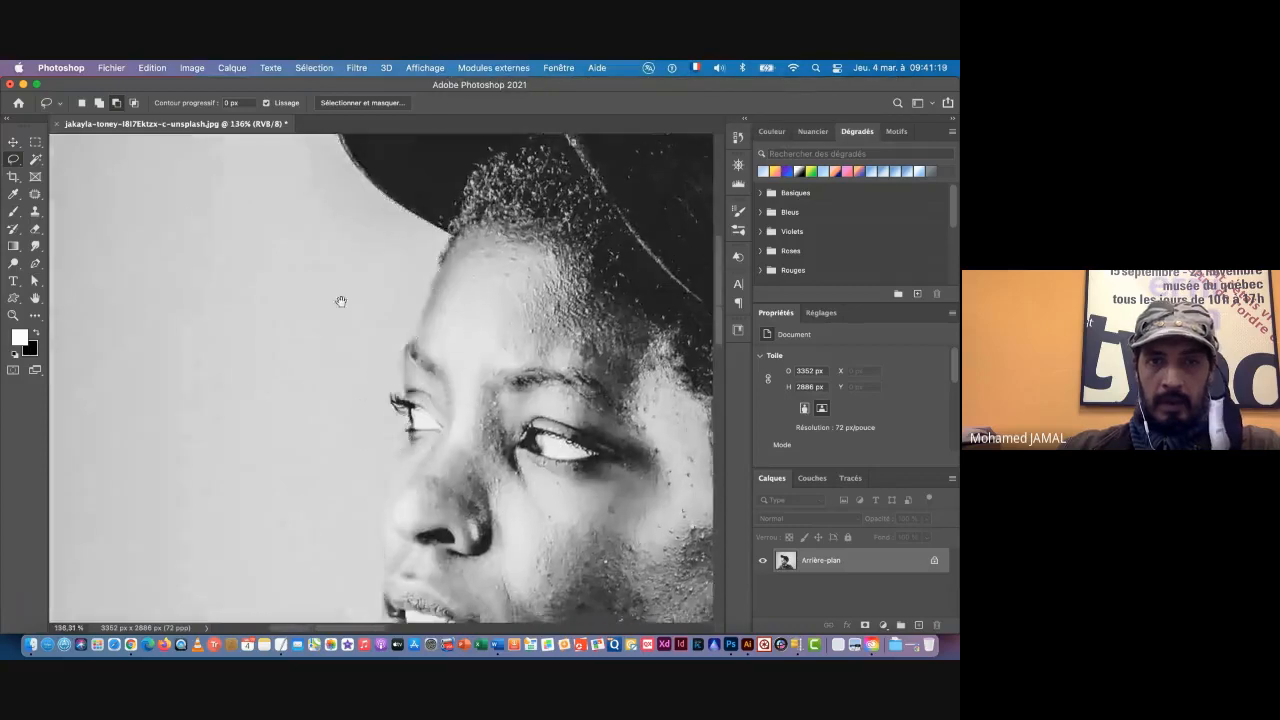
pyautogui.scroll(-8, 341, 301)
pyautogui.scroll(-1, 343, 440)
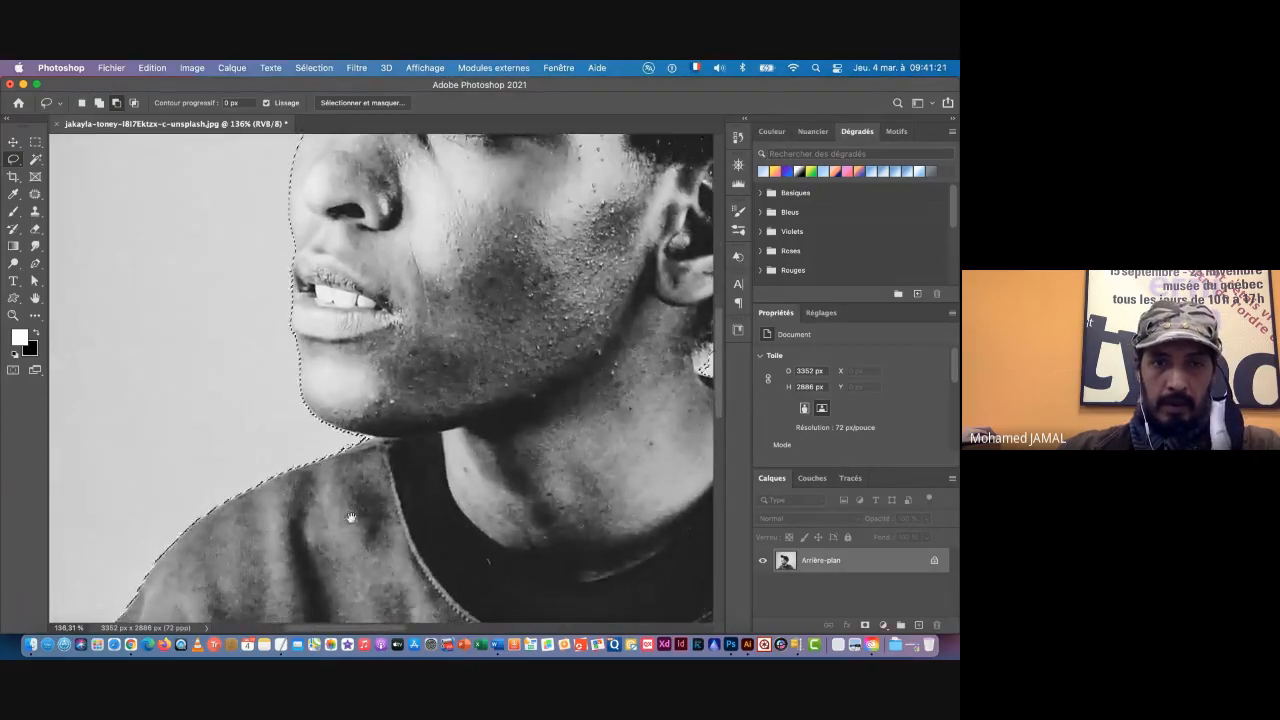
pyautogui.moveTo(351, 517); pyautogui.dragTo(414, 377)
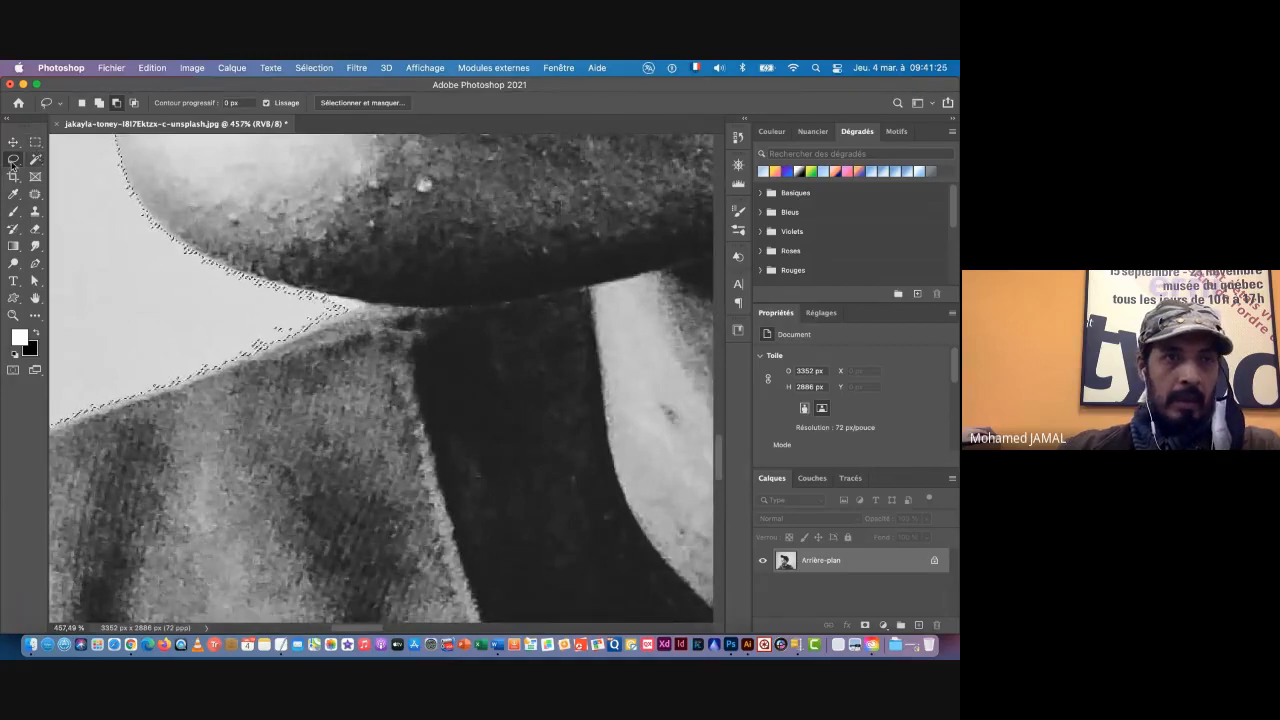
# Step: Add the missed backdrop strips between the chin and the collar to the background selection with the Lasso
pyautogui.click(99, 104)
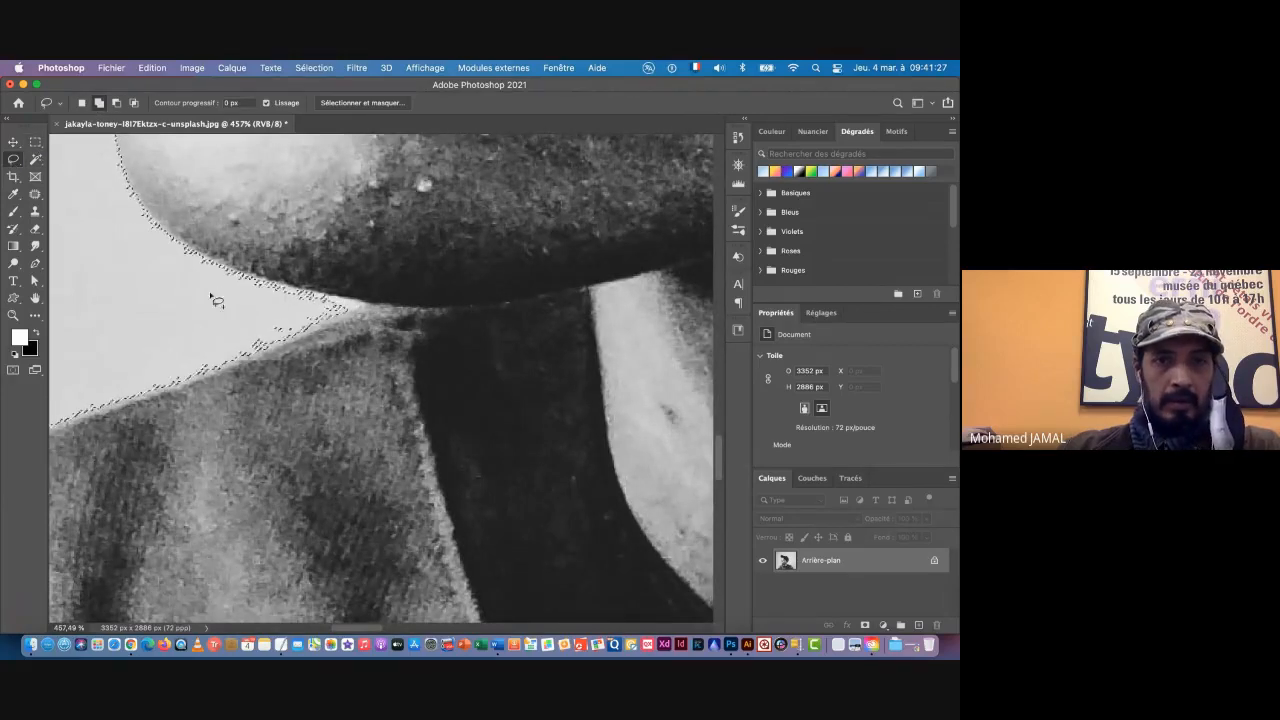
pyautogui.moveTo(210, 293); pyautogui.dragTo(244, 277)
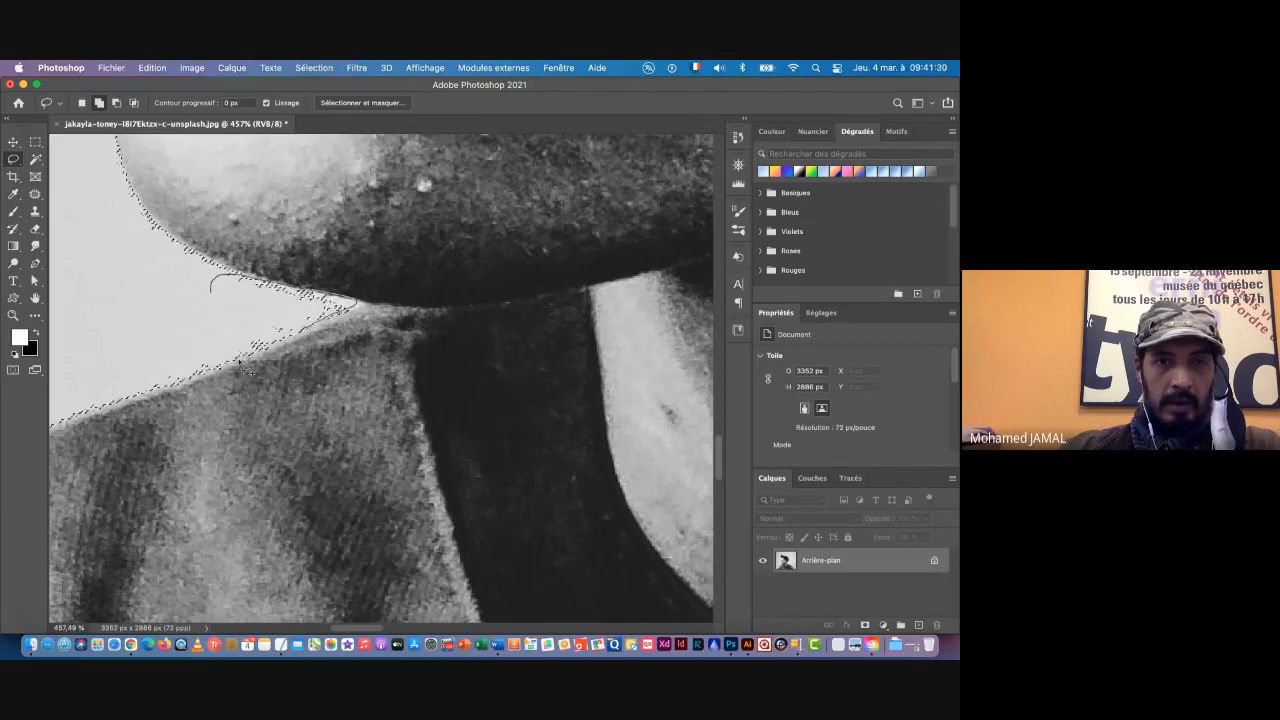
pyautogui.moveTo(180, 382); pyautogui.dragTo(136, 373)
pyautogui.moveTo(192, 308); pyautogui.dragTo(210, 330)
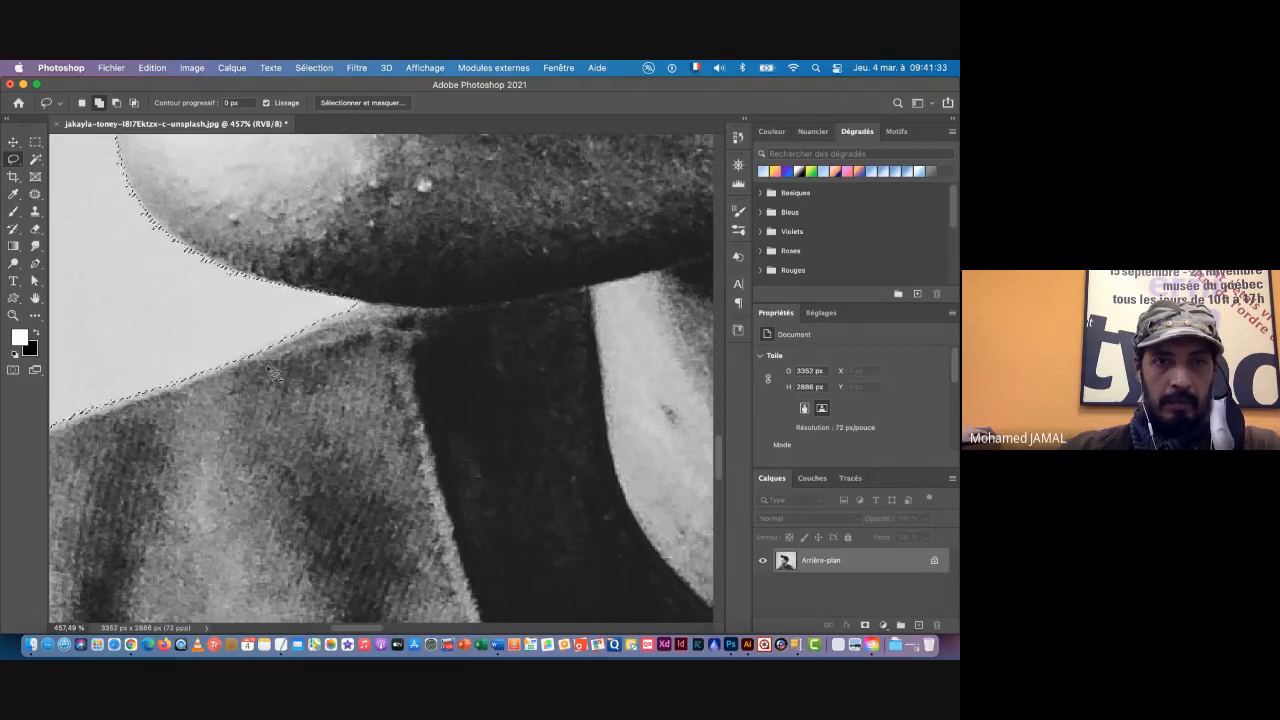
# Step: Invert the background selection so that the subject is selected instead
pyautogui.press('super+0')
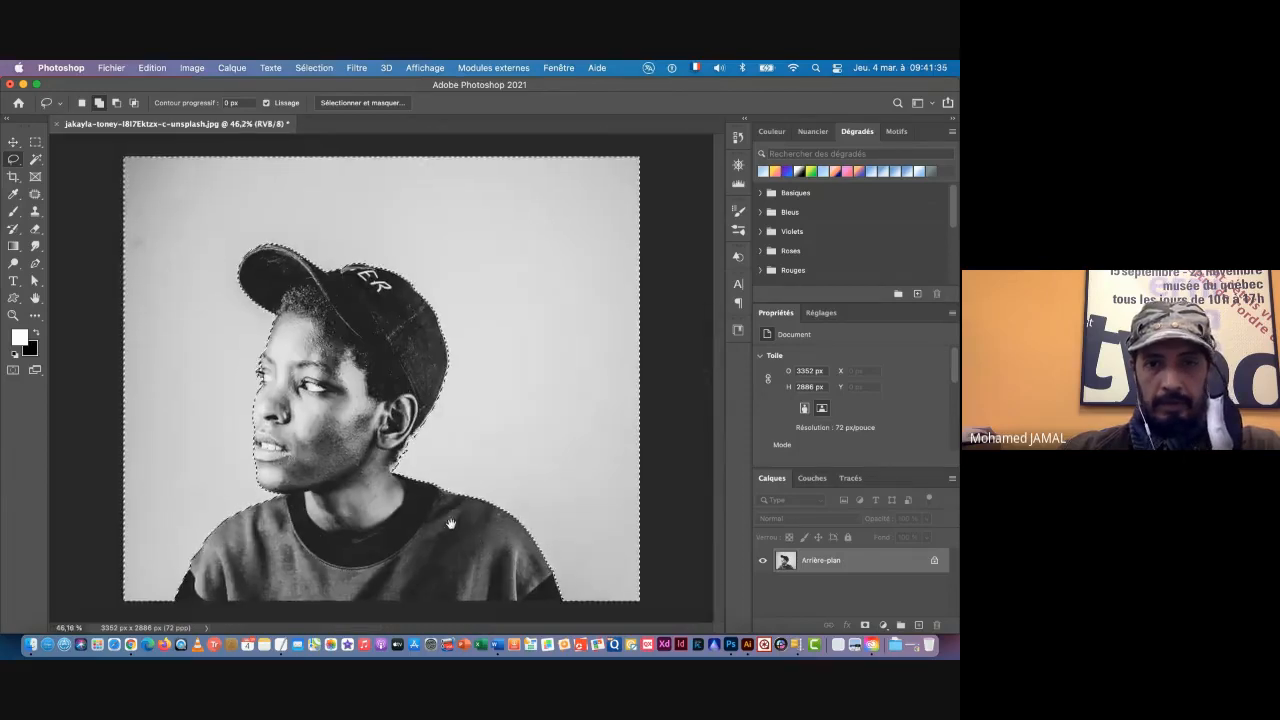
pyautogui.moveTo(361, 441); pyautogui.dragTo(525, 470)
pyautogui.moveTo(525, 470); pyautogui.dragTo(349, 420)
pyautogui.moveTo(468, 444)
pyautogui.mouseDown()
pyautogui.moveTo(409, 441)
pyautogui.moveTo(451, 446)
pyautogui.mouseUp()
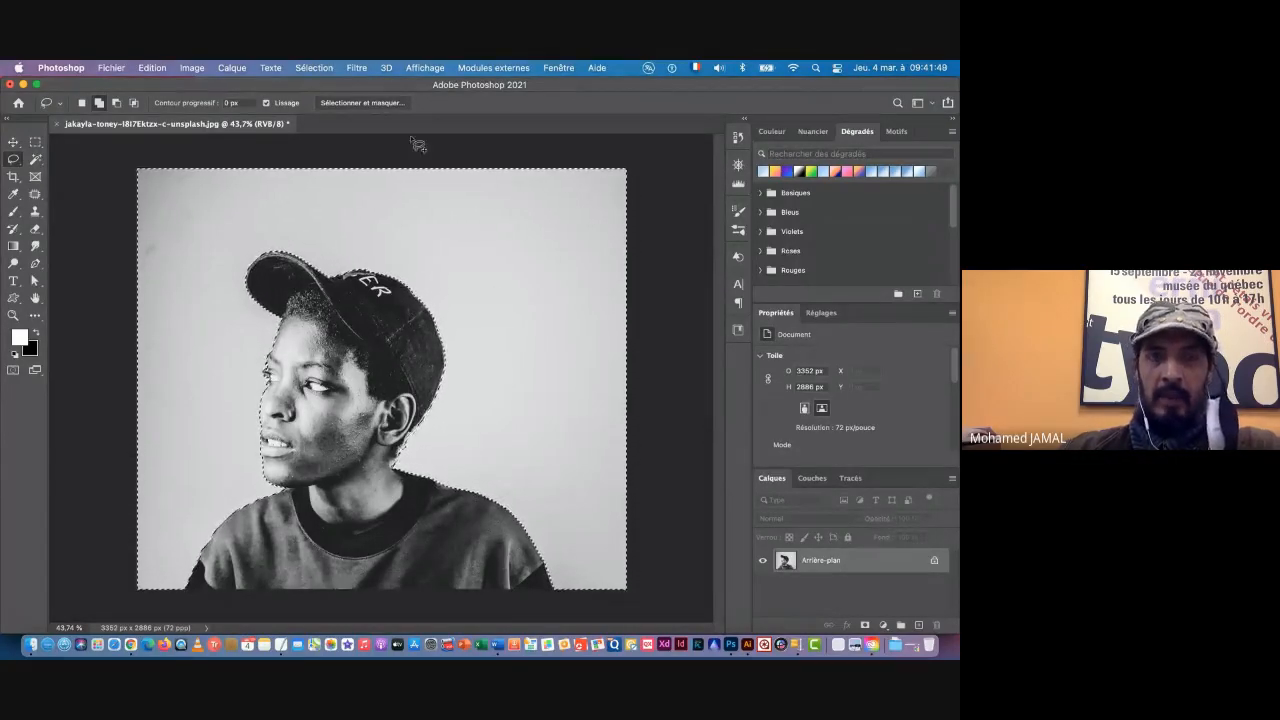
pyautogui.click(312, 68)
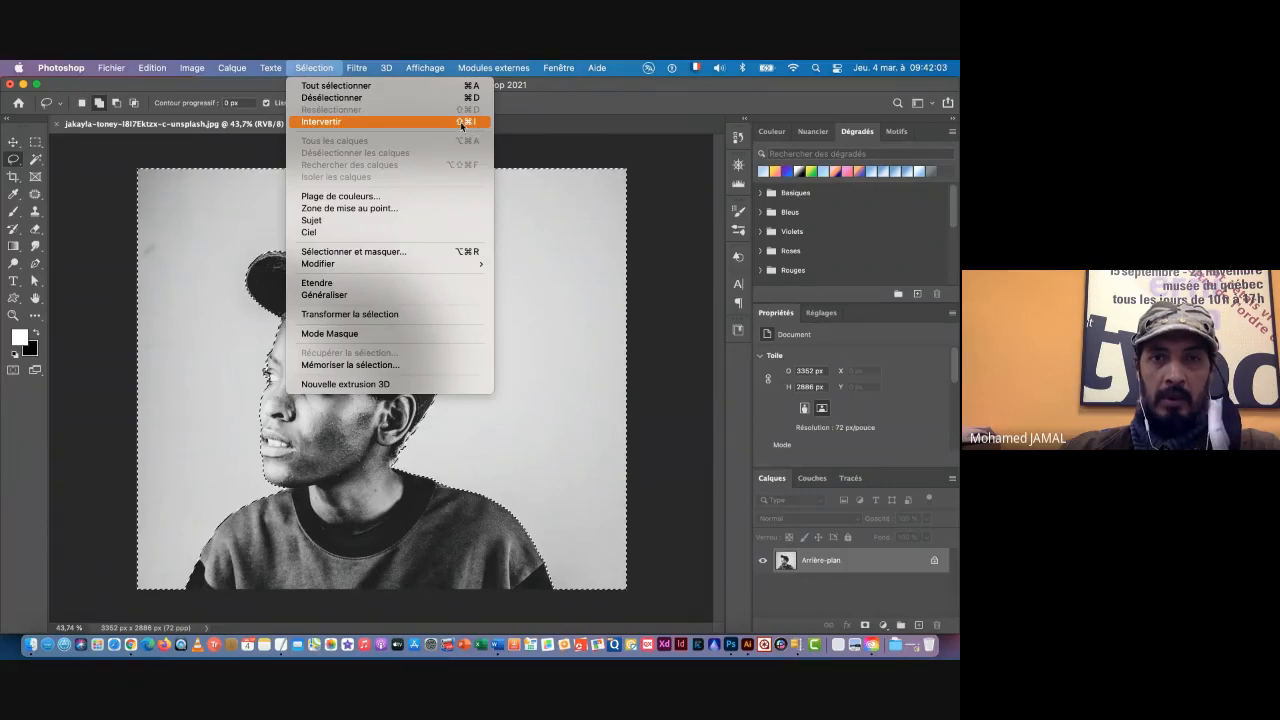
pyautogui.click(331, 122)
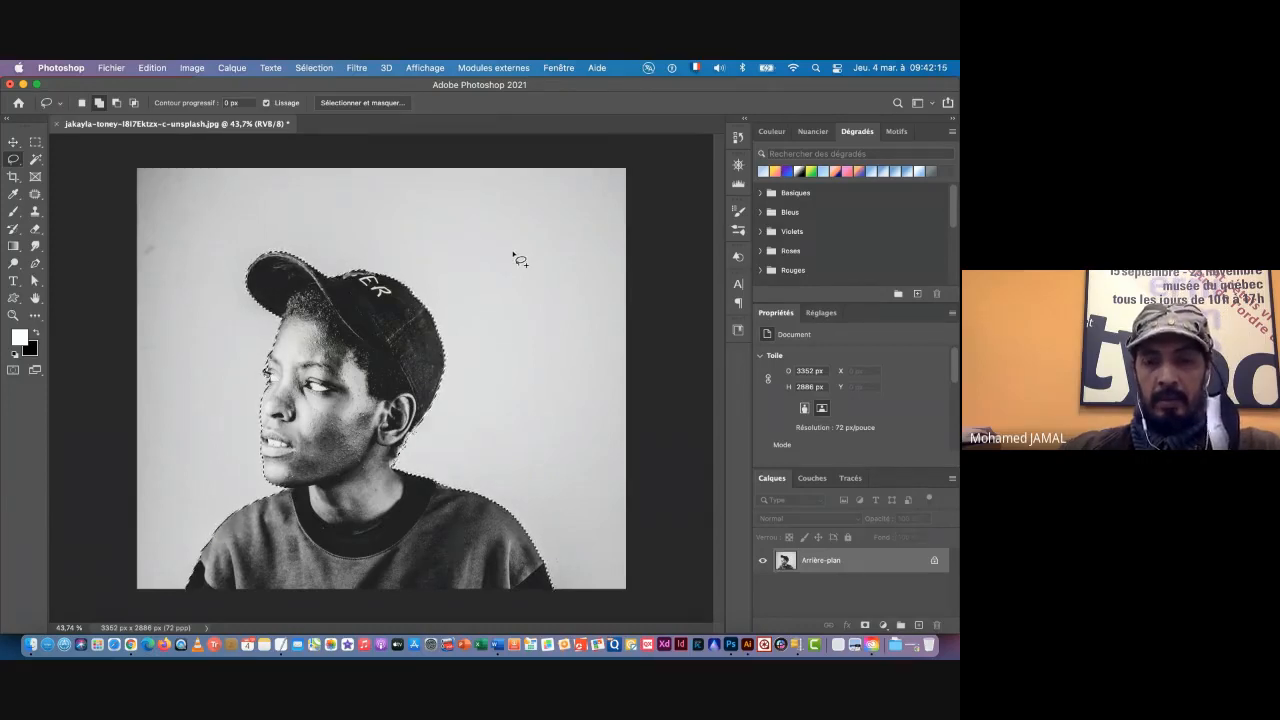
# Step: Copy the selected subject onto a new layer above the background layer
pyautogui.click(231, 68)
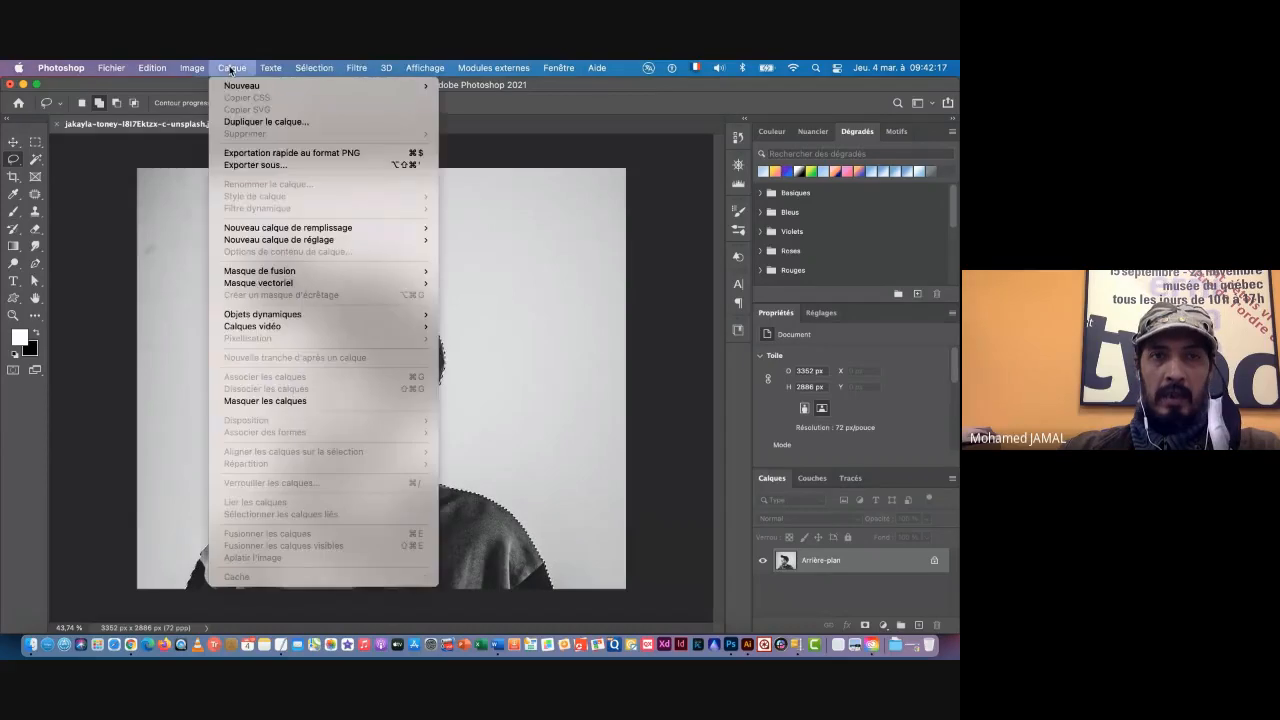
pyautogui.moveTo(240, 88)
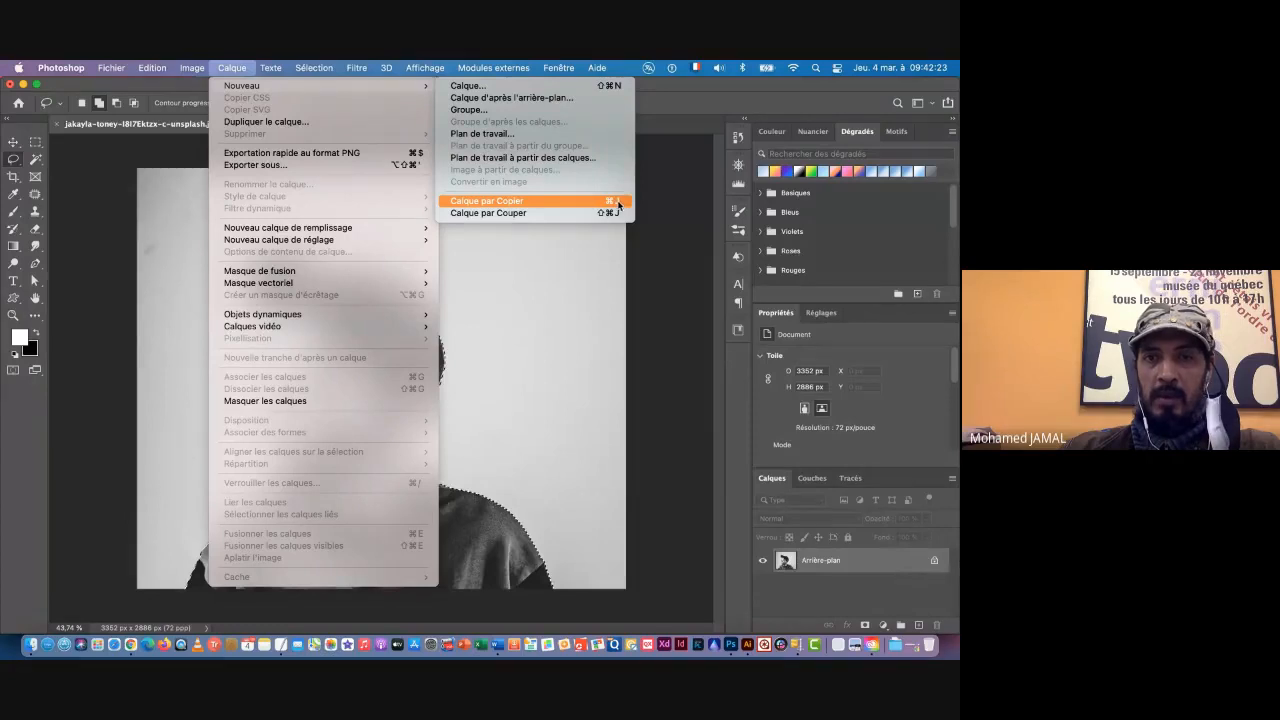
pyautogui.click(484, 201)
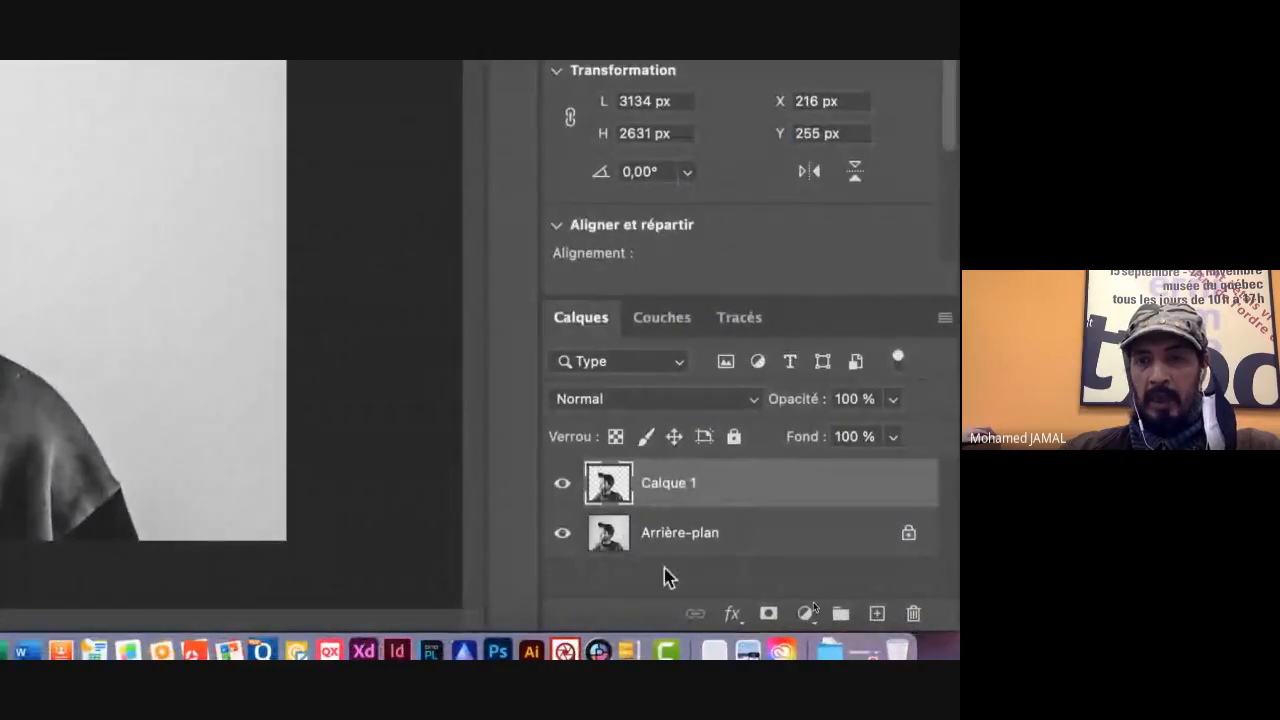
# Step: Check the subject cutout by hiding and showing the Arrière-plan layer
pyautogui.click(562, 533)
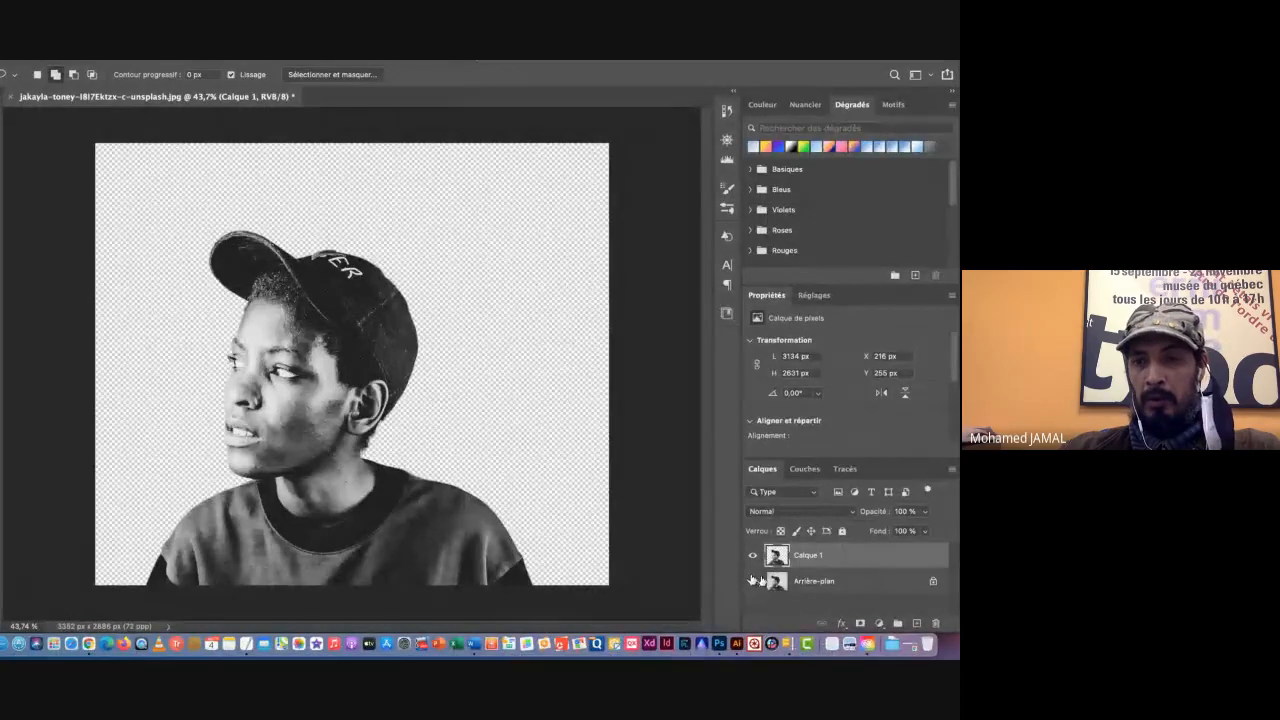
pyautogui.click(753, 583)
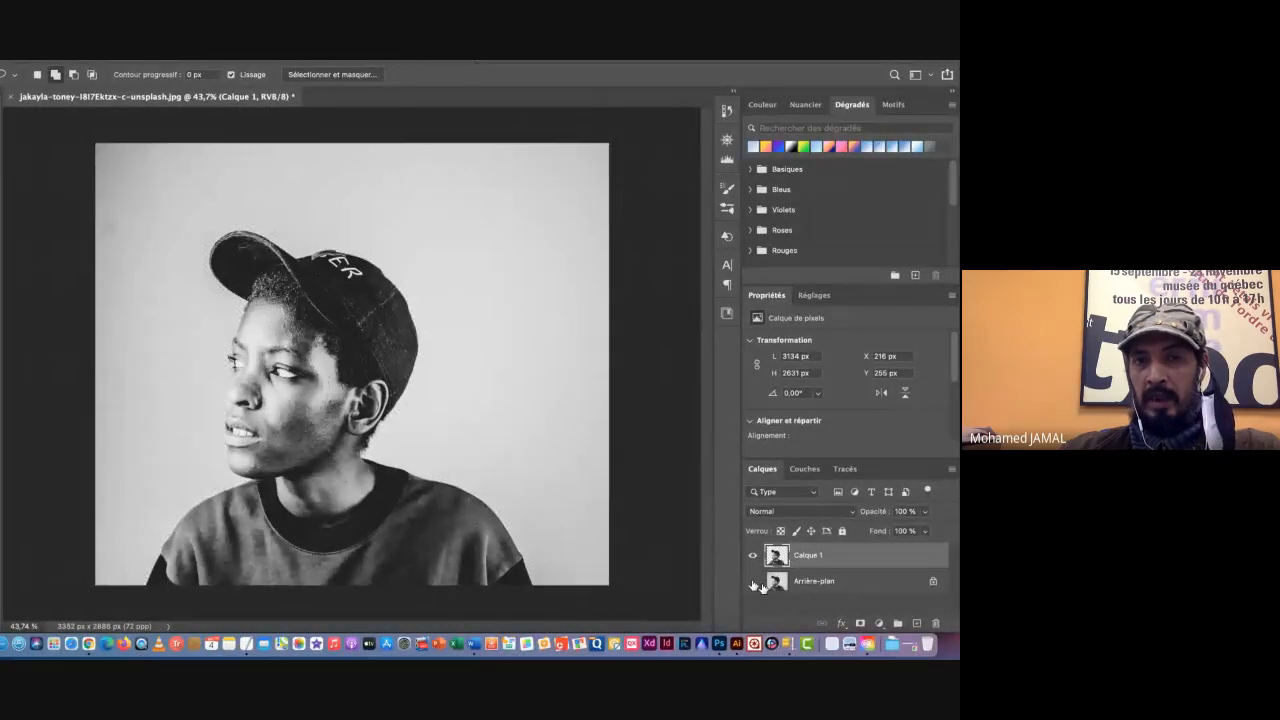
pyautogui.click(753, 583)
pyautogui.click(753, 583)
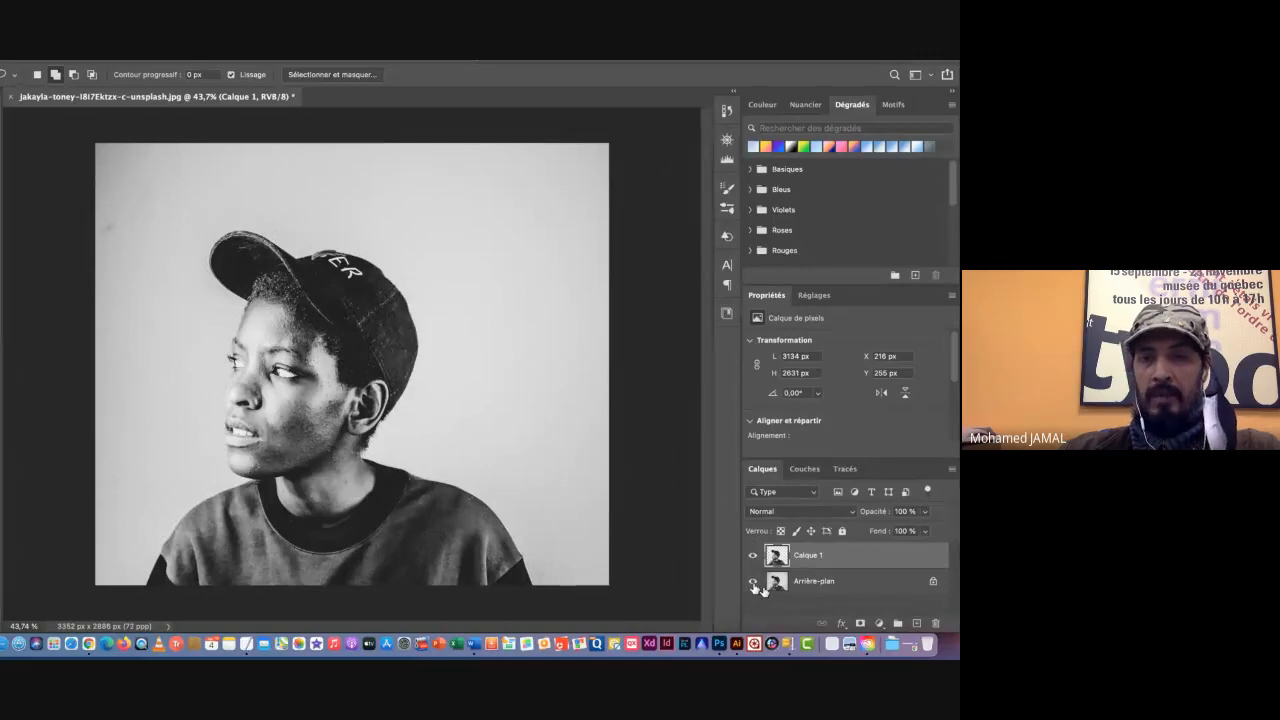
pyautogui.press('super+space')
pyautogui.moveTo(380, 374)
pyautogui.mouseDown()
pyautogui.moveTo(336, 376)
pyautogui.moveTo(380, 396)
pyautogui.mouseUp()
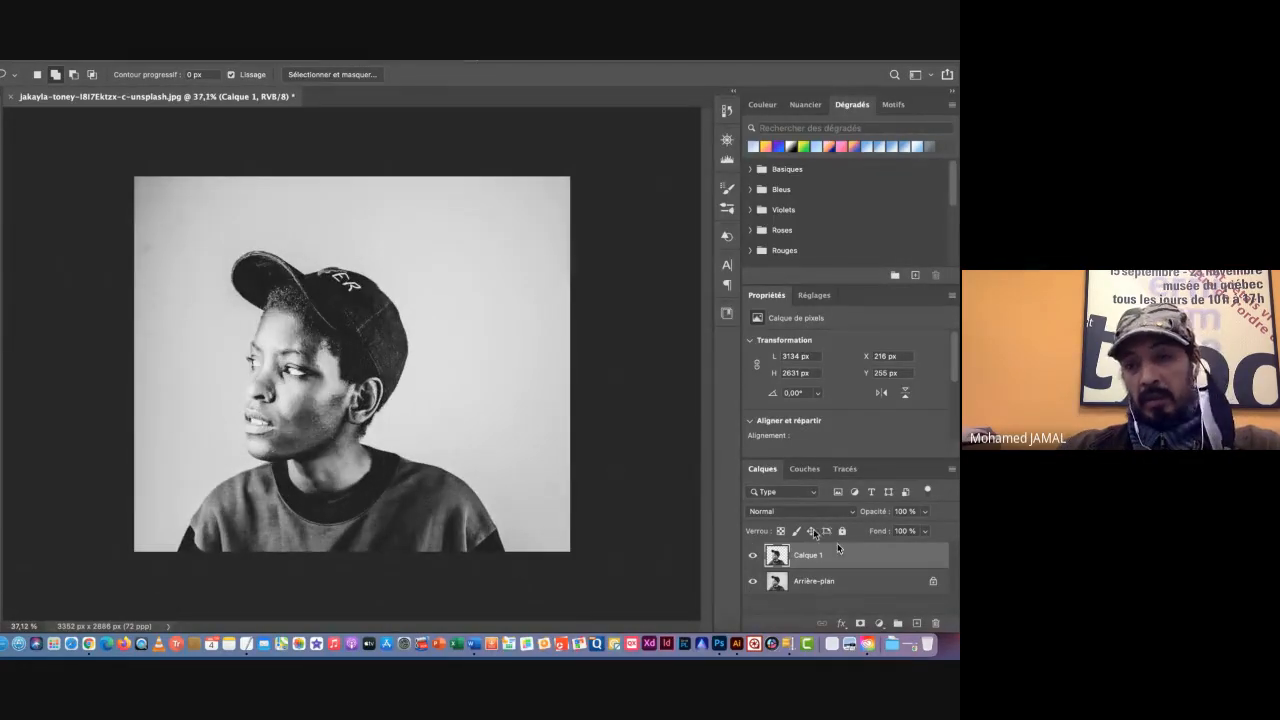
# Step: Add an empty layer directly above the Arrière-plan layer and name it Fond
pyautogui.click(879, 586)
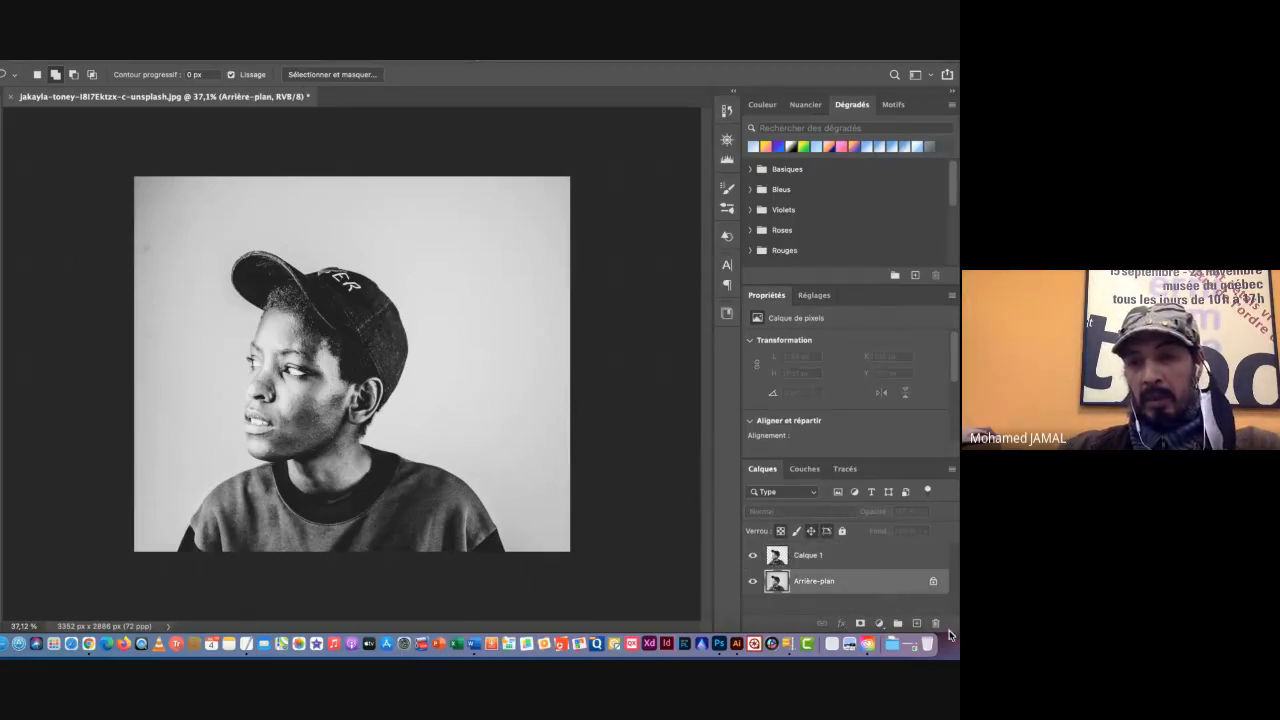
pyautogui.click(917, 624)
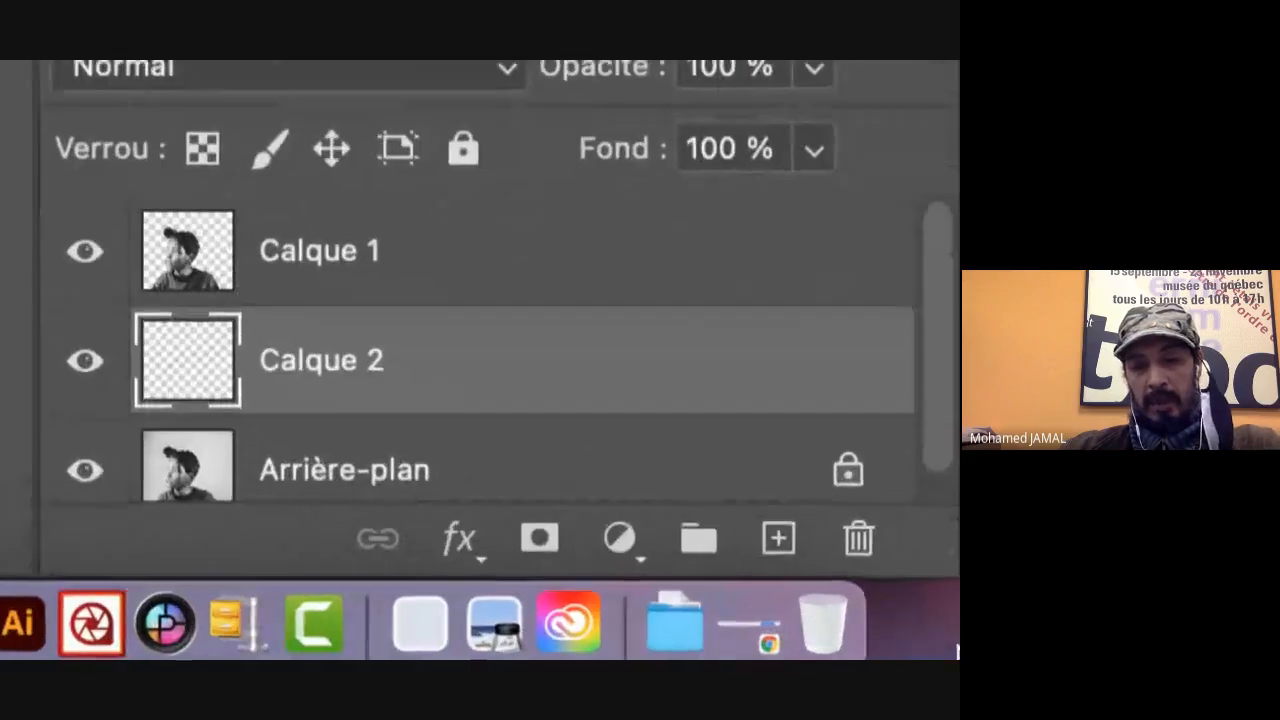
pyautogui.click(859, 538)
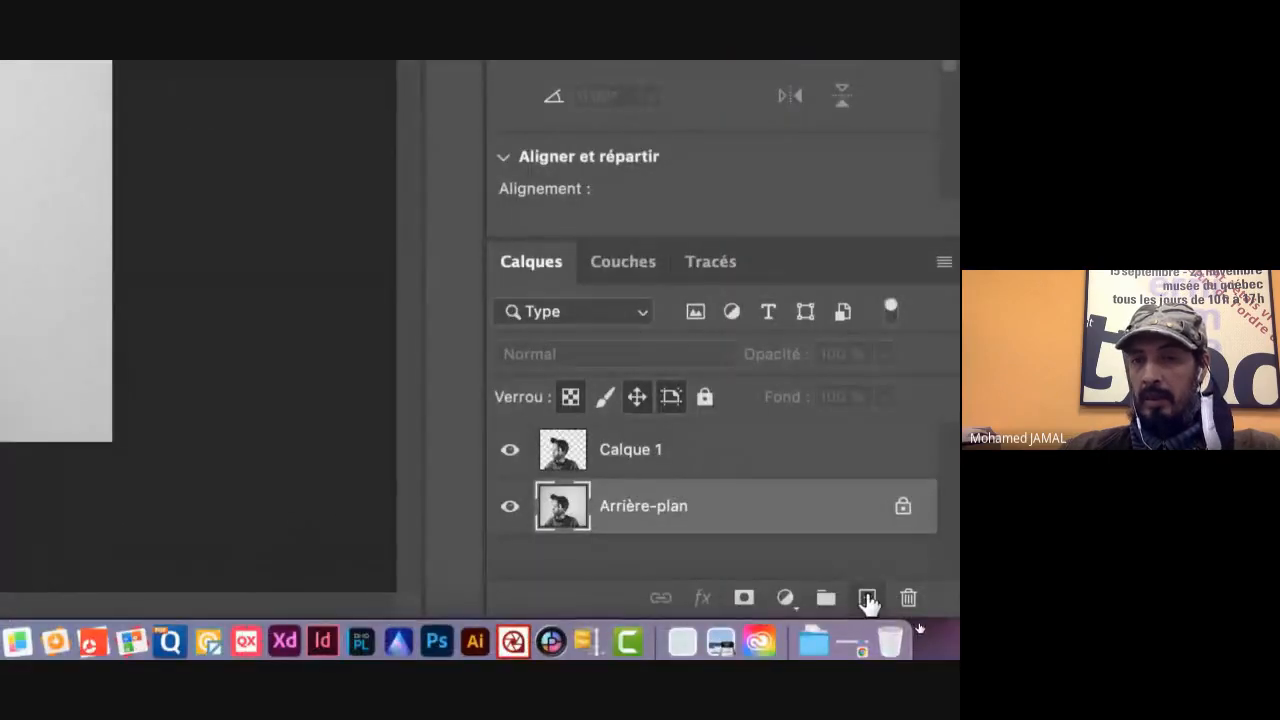
pyautogui.click(866, 598)
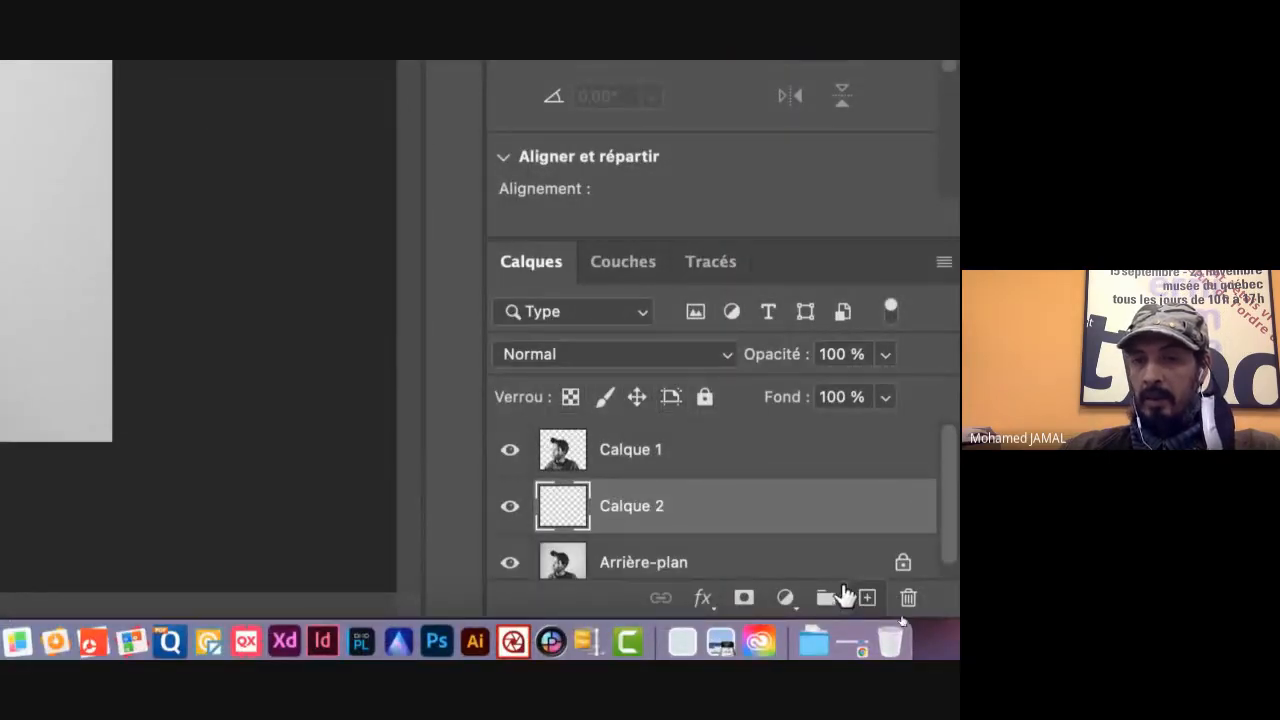
pyautogui.doubleClick(637, 507)
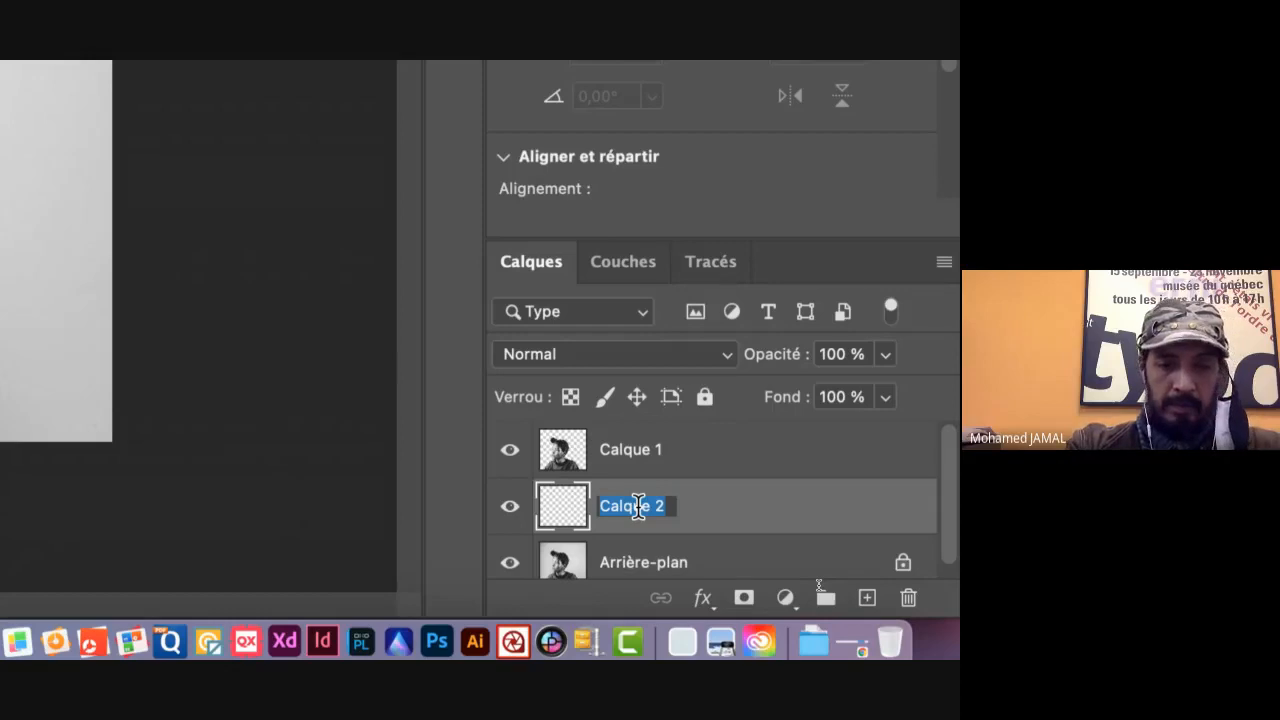
pyautogui.write('Fond')
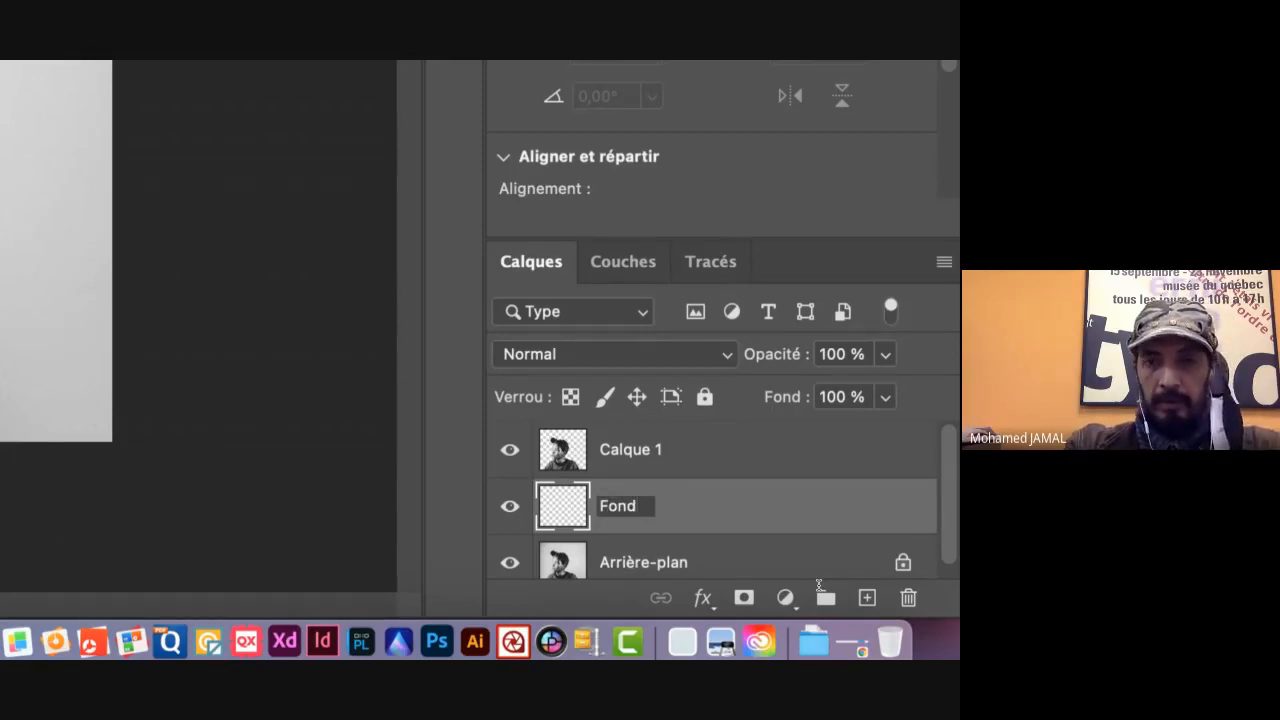
pyautogui.press('Return')
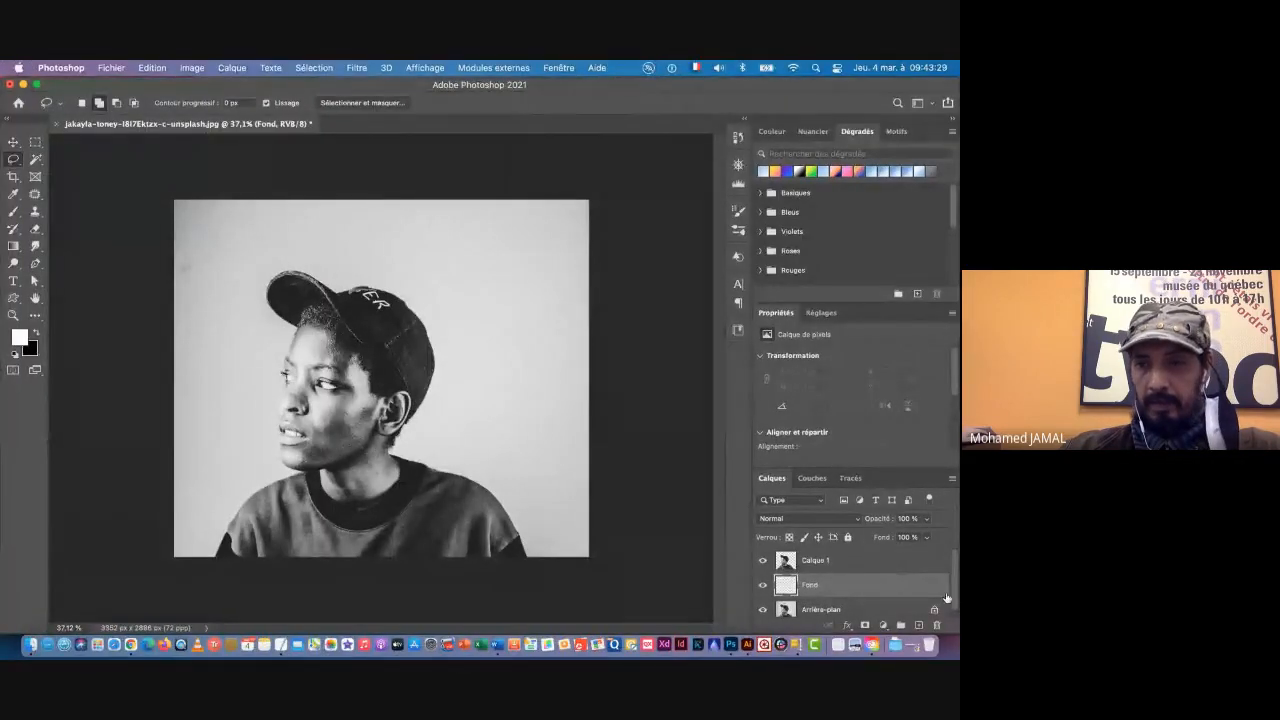
pyautogui.scroll(-1, 950, 600)
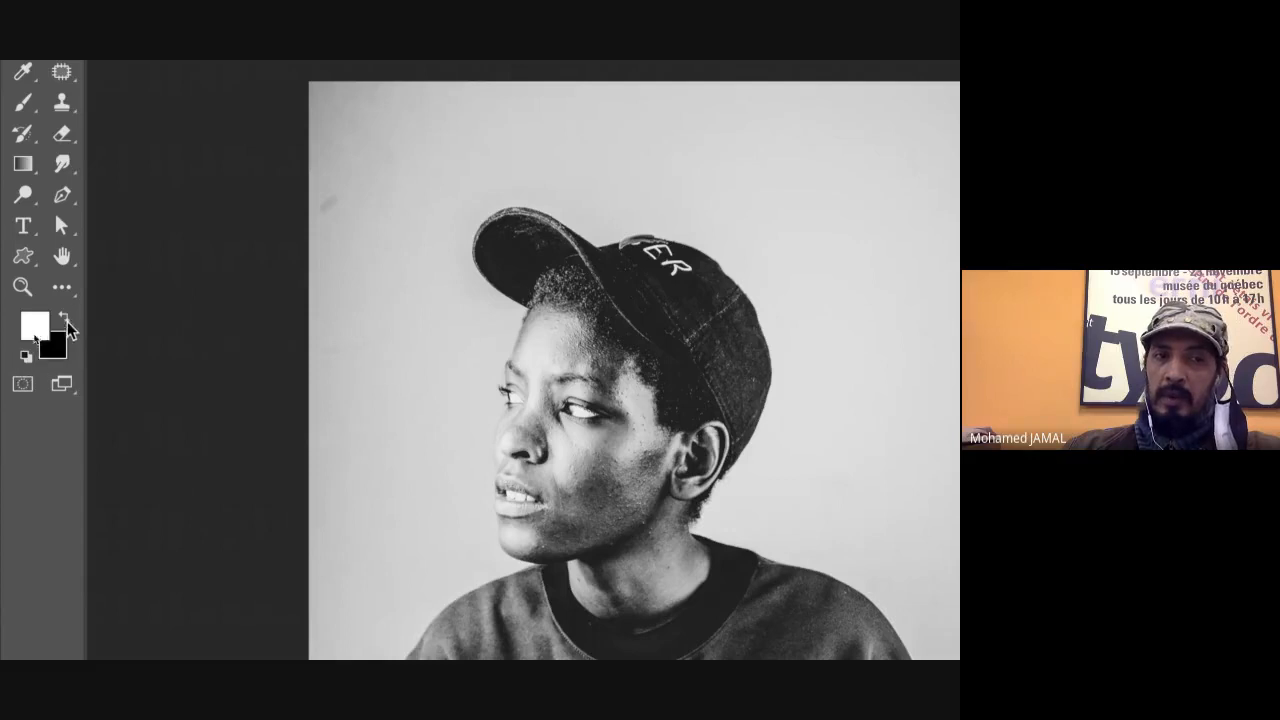
# Step: Swap the foreground and background colours back and forth
pyautogui.click(63, 316)
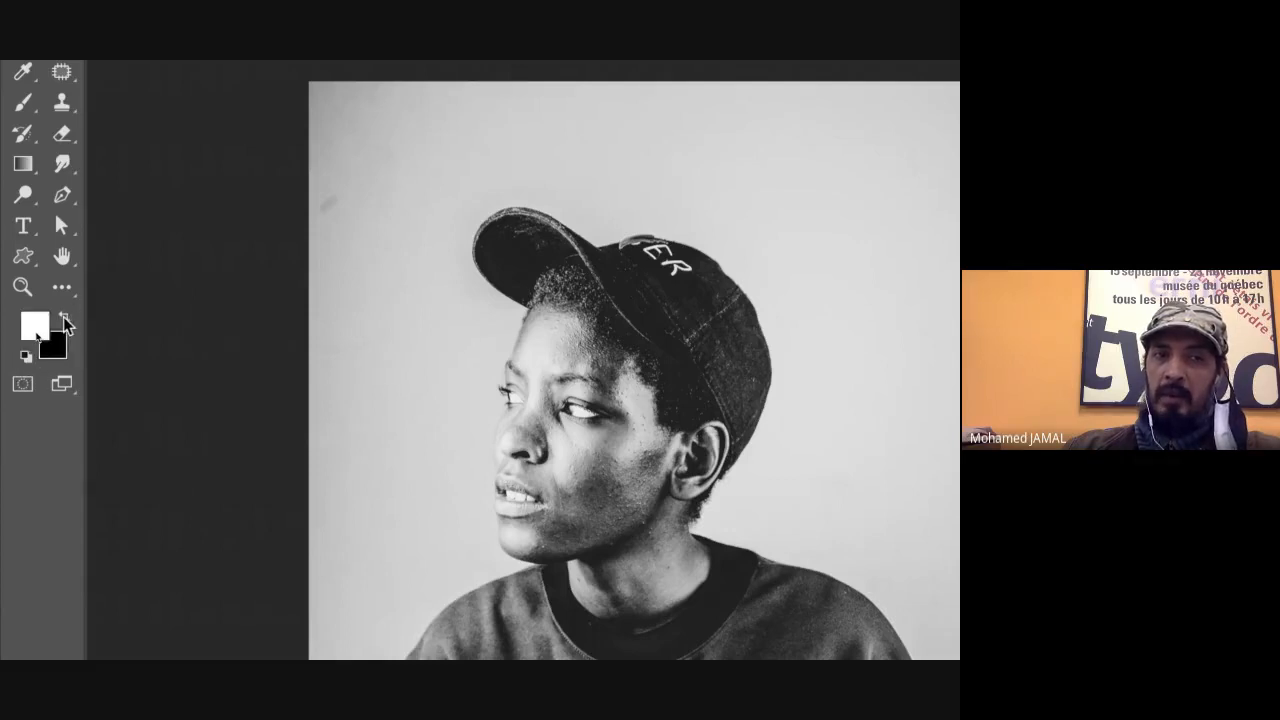
pyautogui.click(63, 316)
pyautogui.click(63, 316)
pyautogui.click(63, 316)
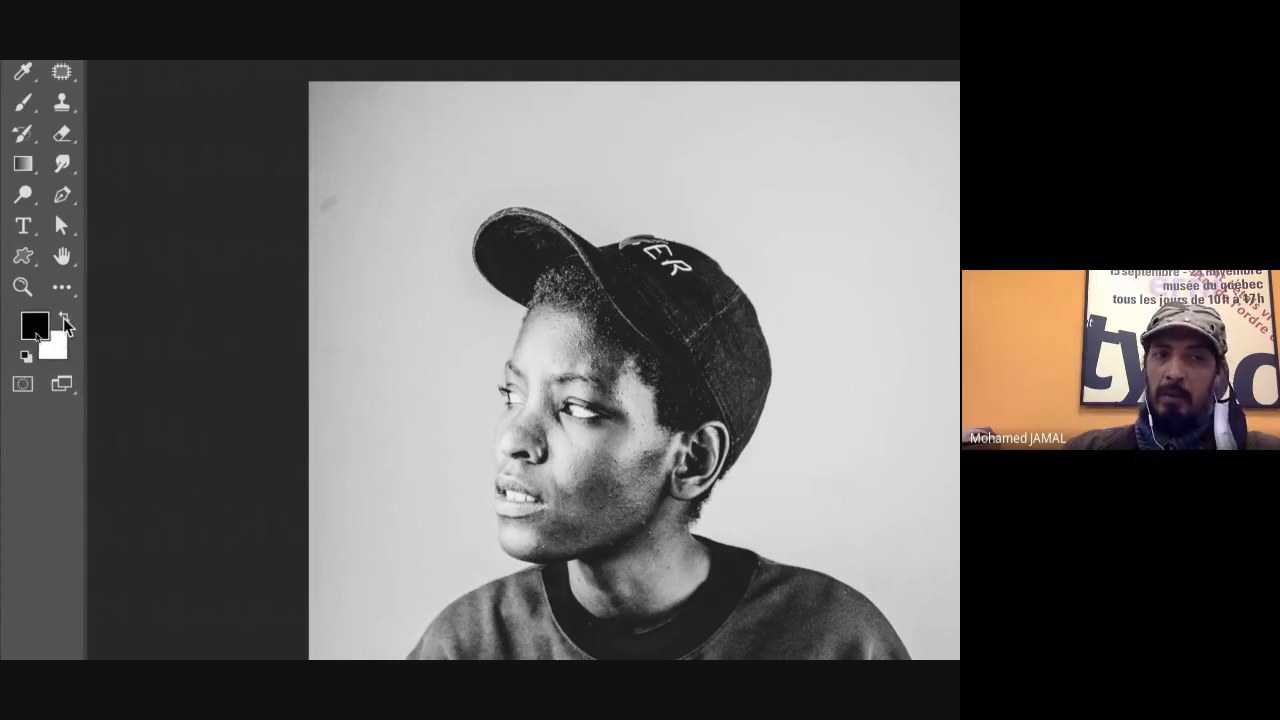
pyautogui.click(63, 316)
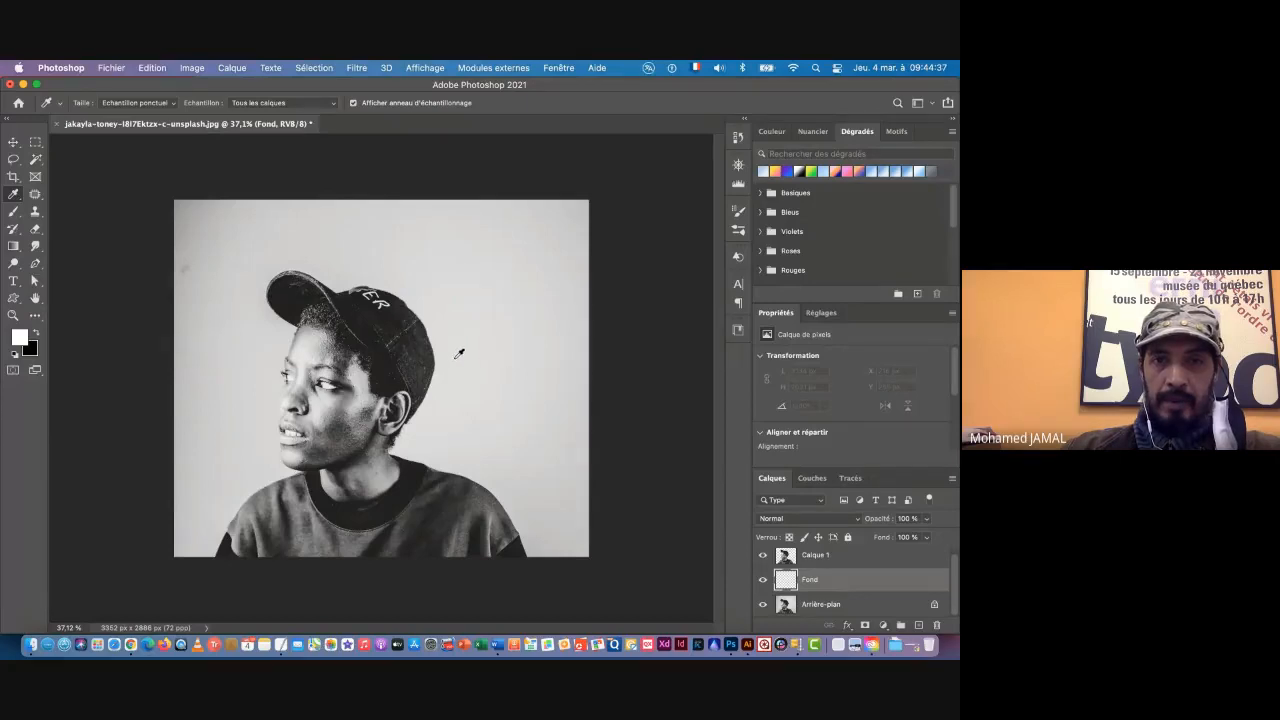
# Step: Set the background colour to the darker grey sampled from the backdrop's upper-left corner and the foreground colour to a sampled light grey
pyautogui.click(200, 221)
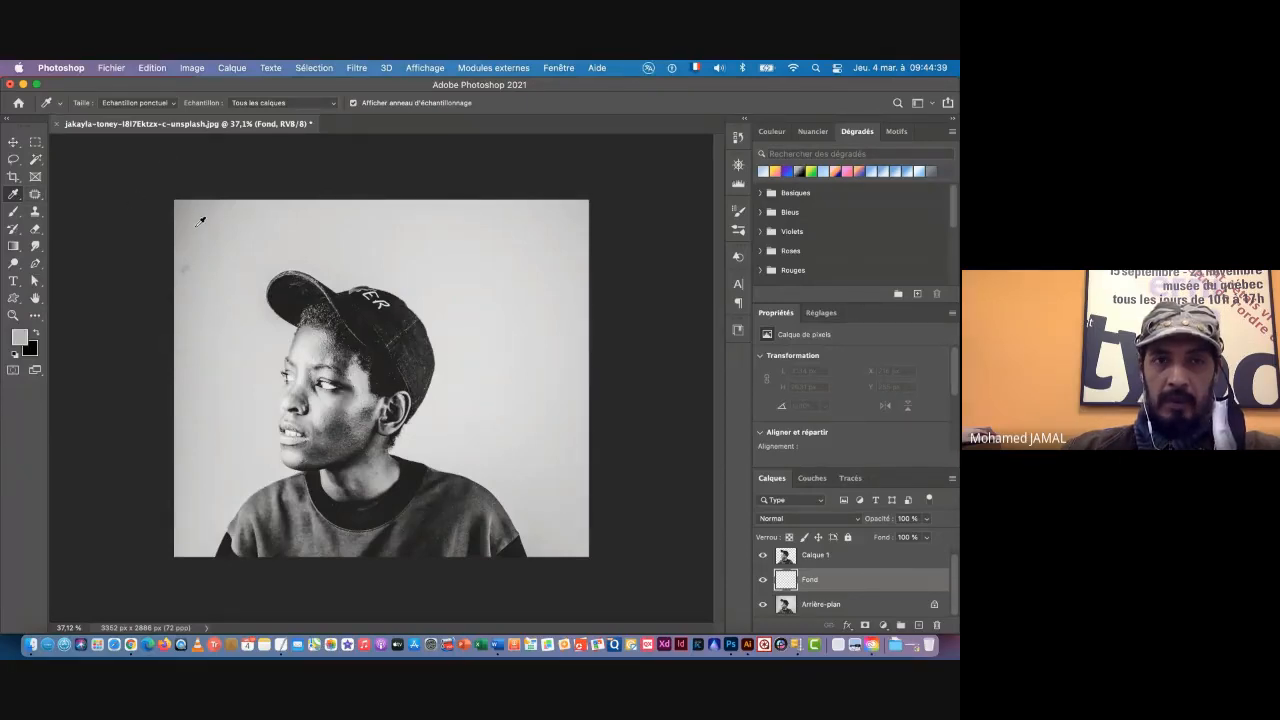
pyautogui.click(199, 220)
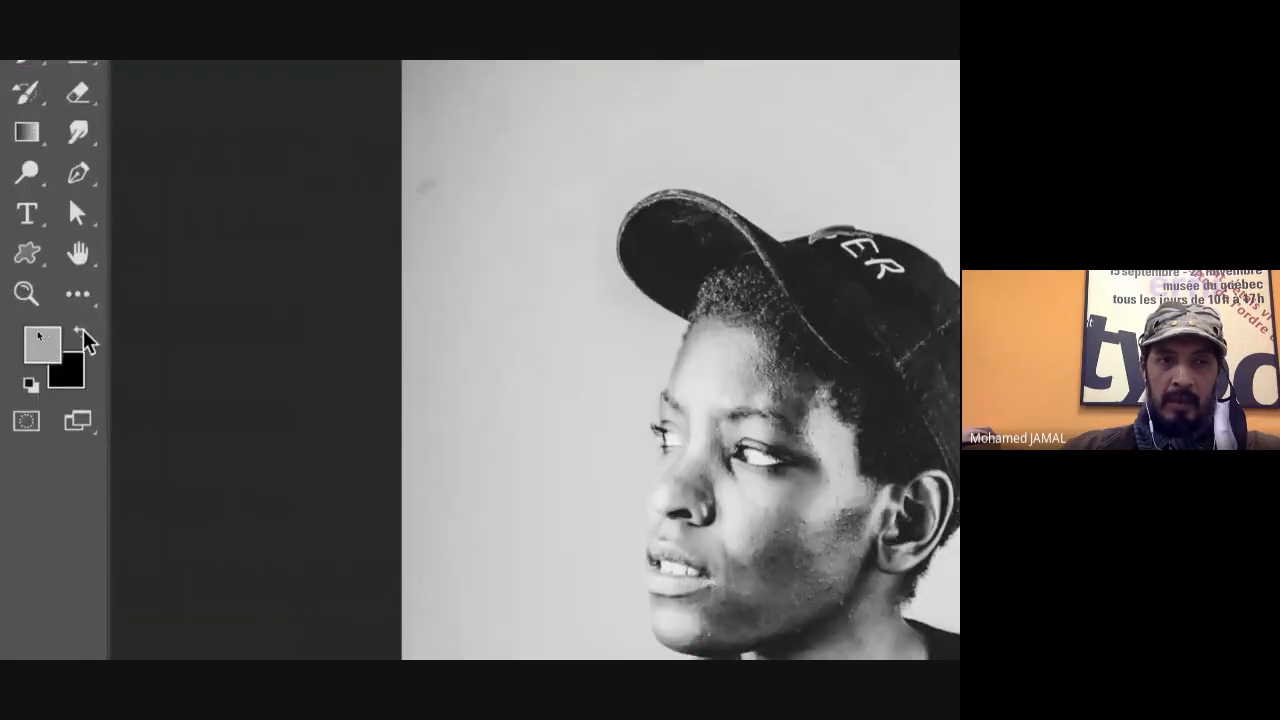
pyautogui.click(36, 335)
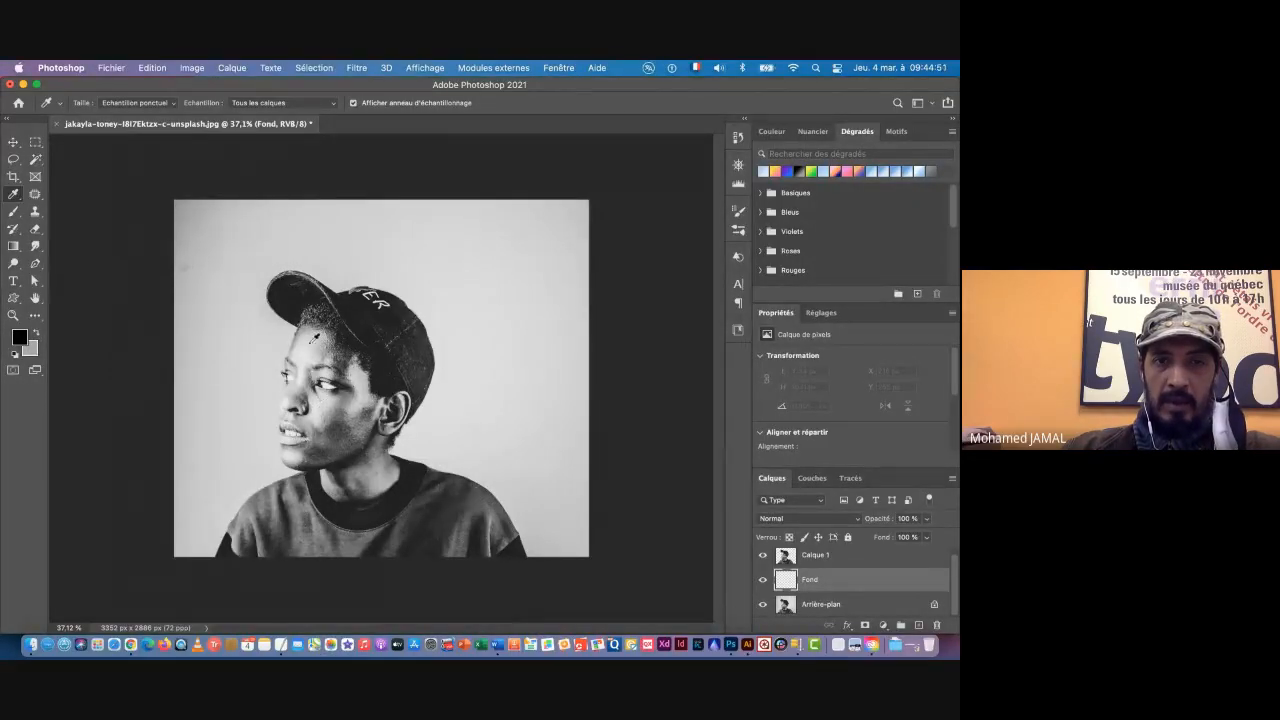
pyautogui.click(318, 403)
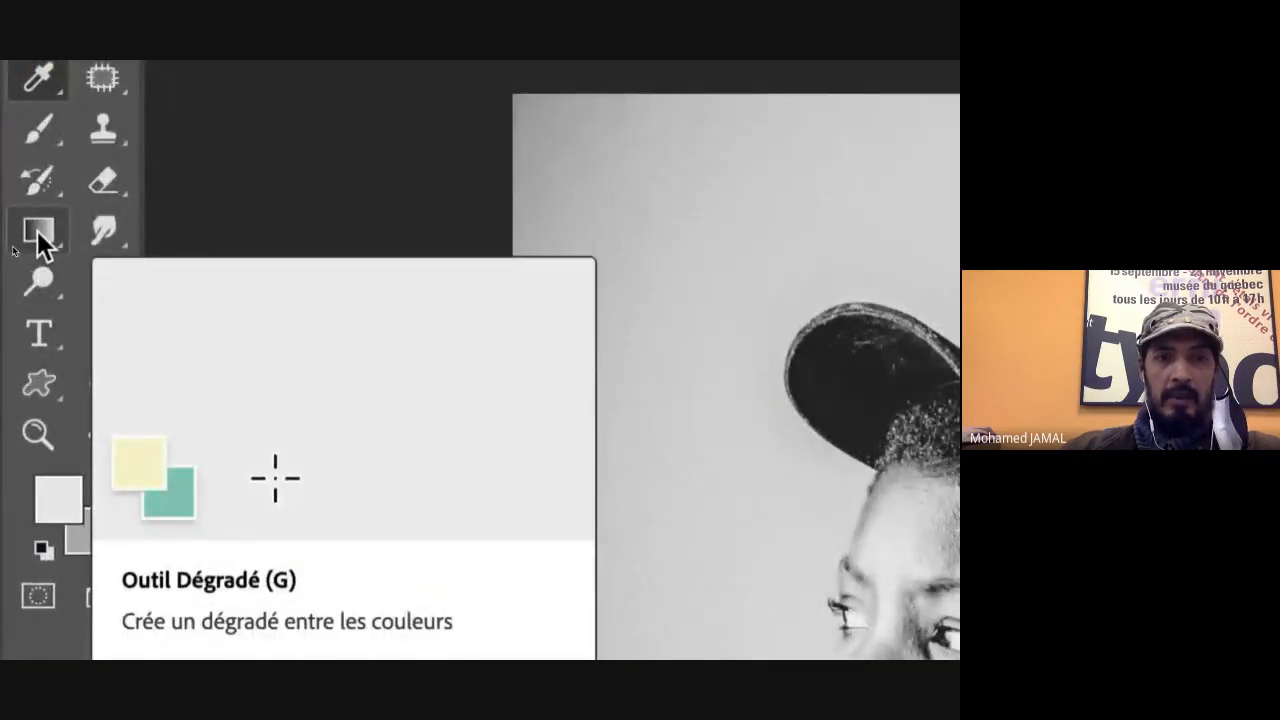
# Step: Fill the Fond layer with a radial light-to-dark grey gradient from the face toward the upper-right corner, and hide the Arrière-plan layer
pyautogui.click(40, 236)
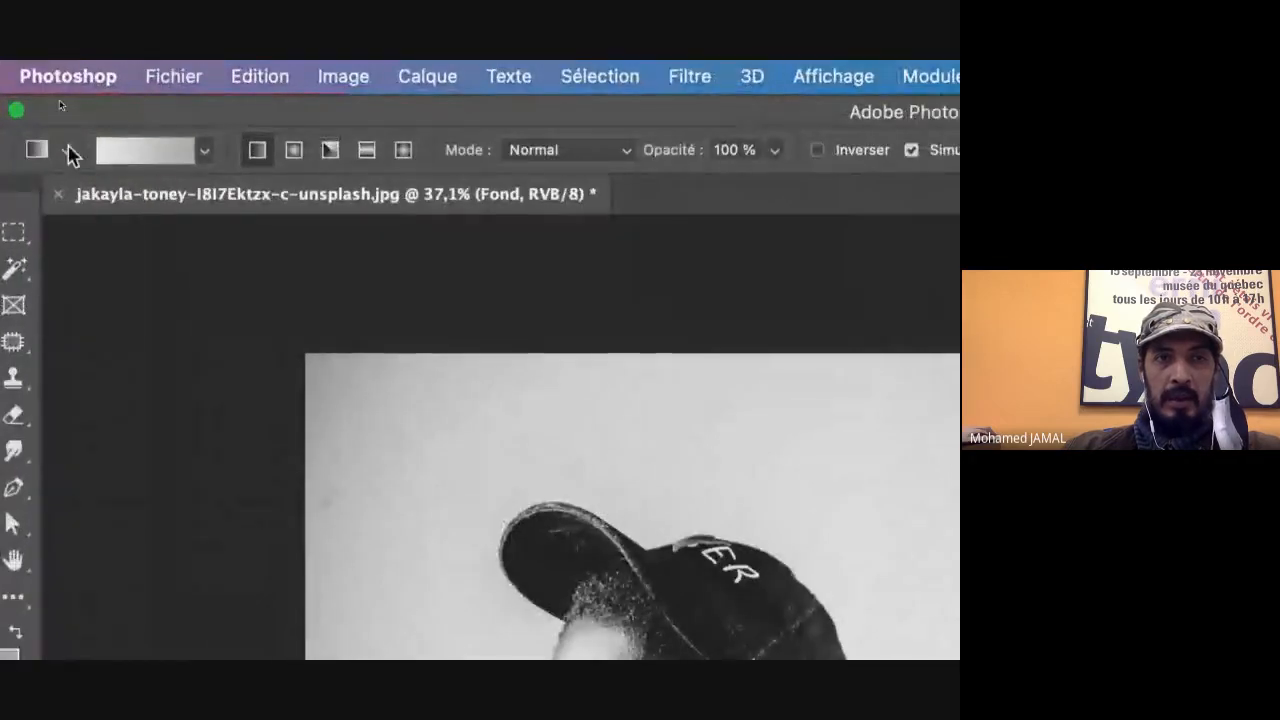
pyautogui.click(204, 155)
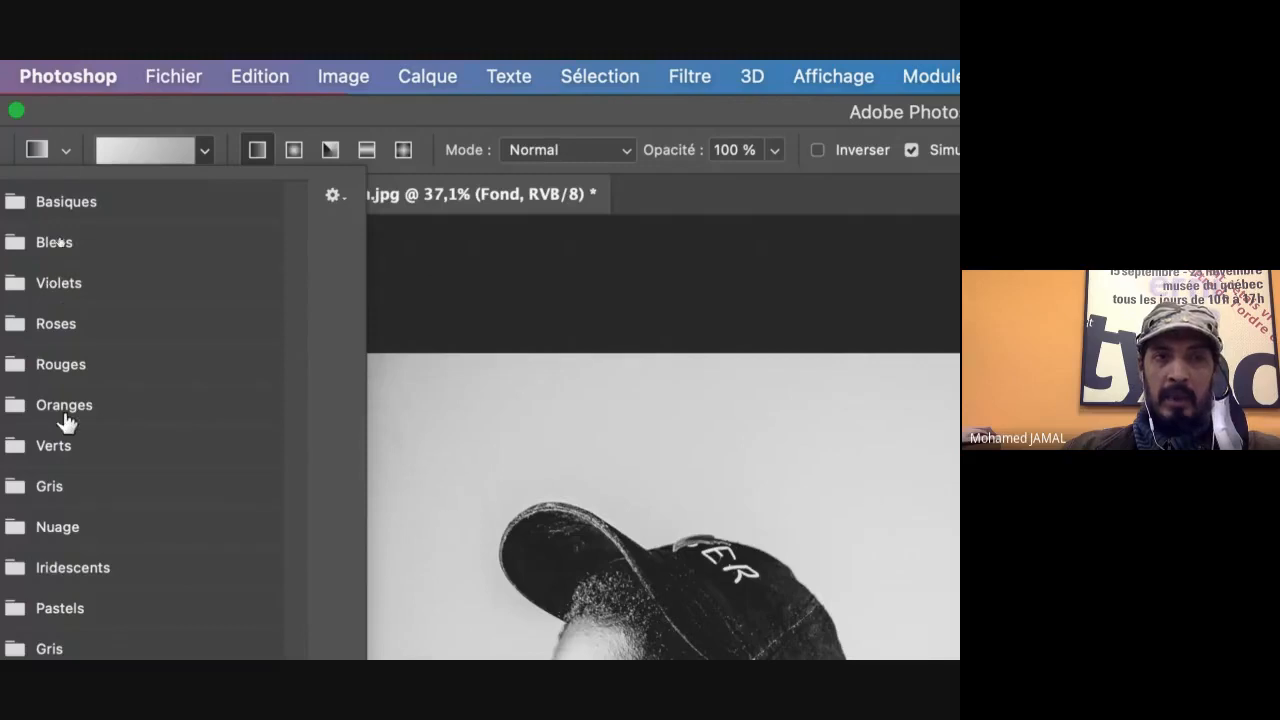
pyautogui.click(137, 117)
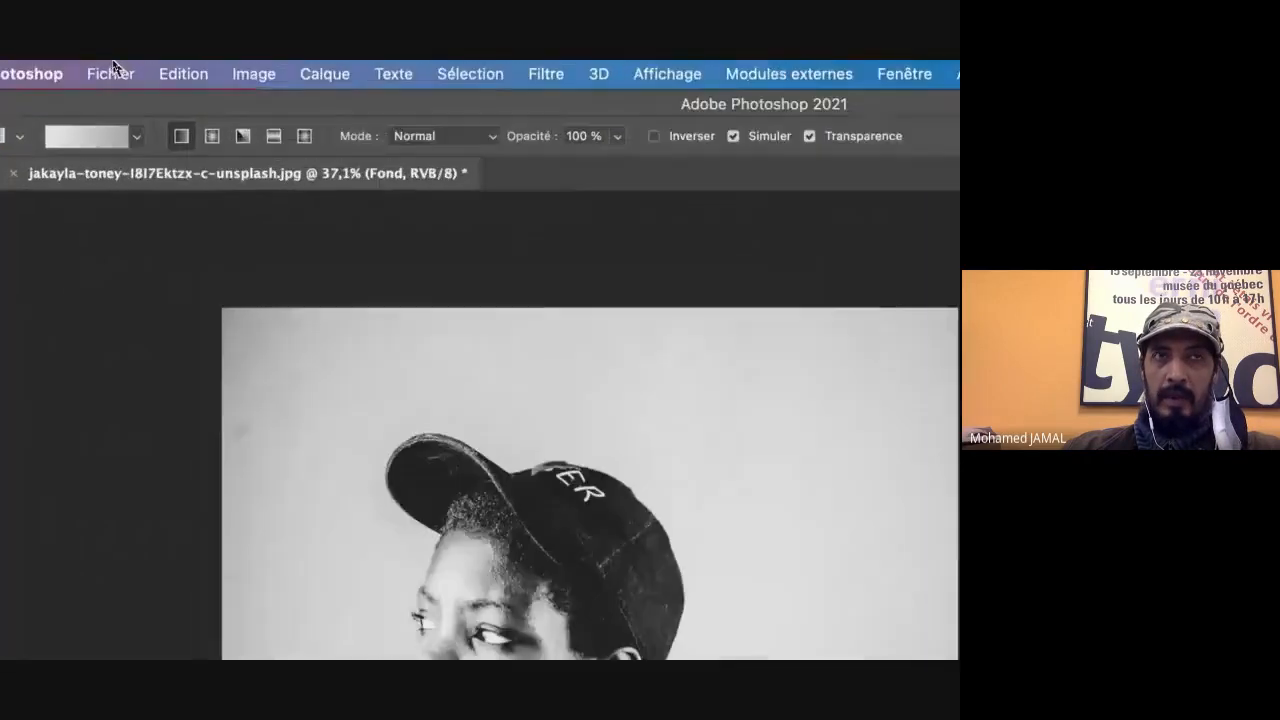
pyautogui.click(212, 137)
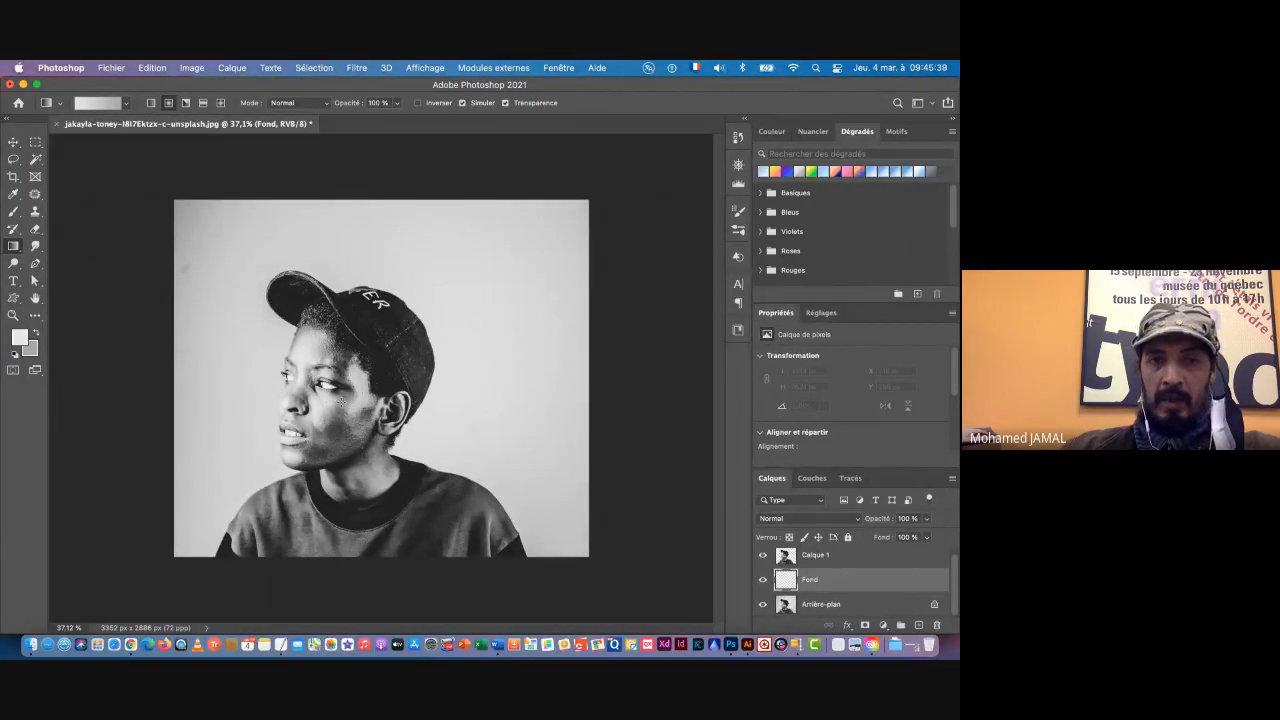
pyautogui.moveTo(368, 384); pyautogui.dragTo(552, 229)
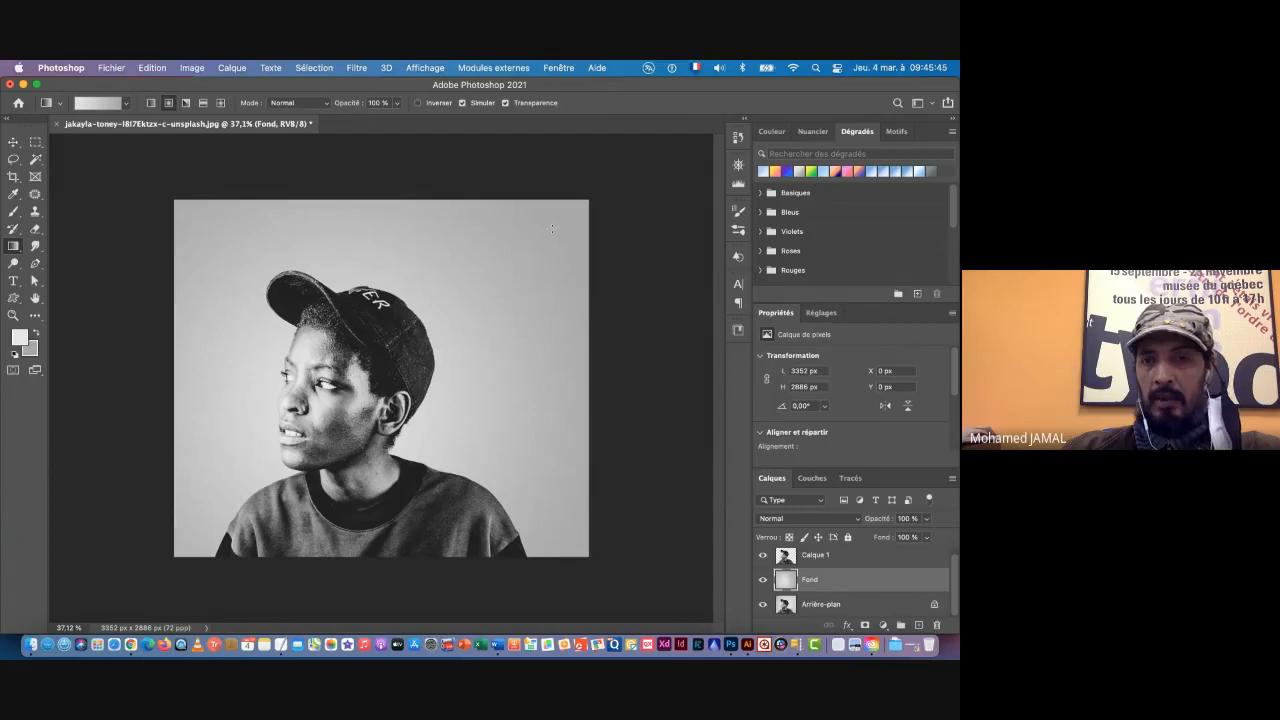
pyautogui.click(764, 605)
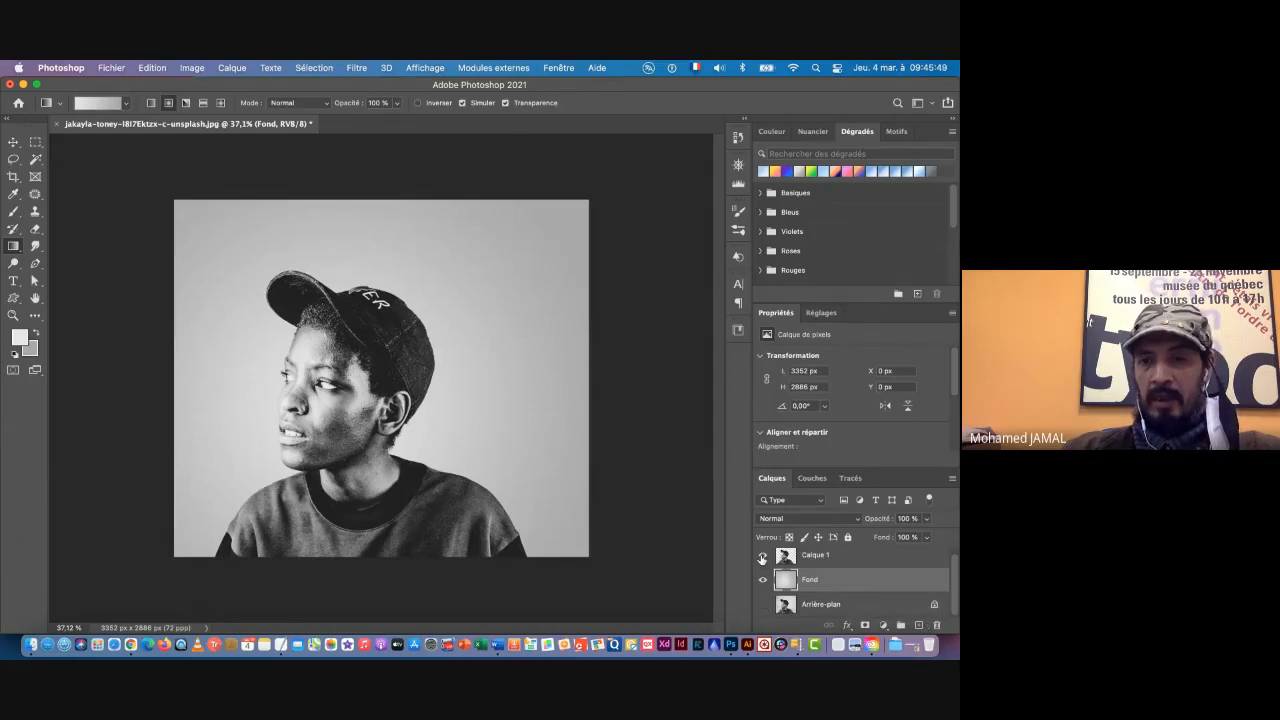
# Step: Toggle the visibility of Calque 1 off and on to examine the Fond gradient behind the portrait, leaving Calque 1 shown
pyautogui.click(763, 556)
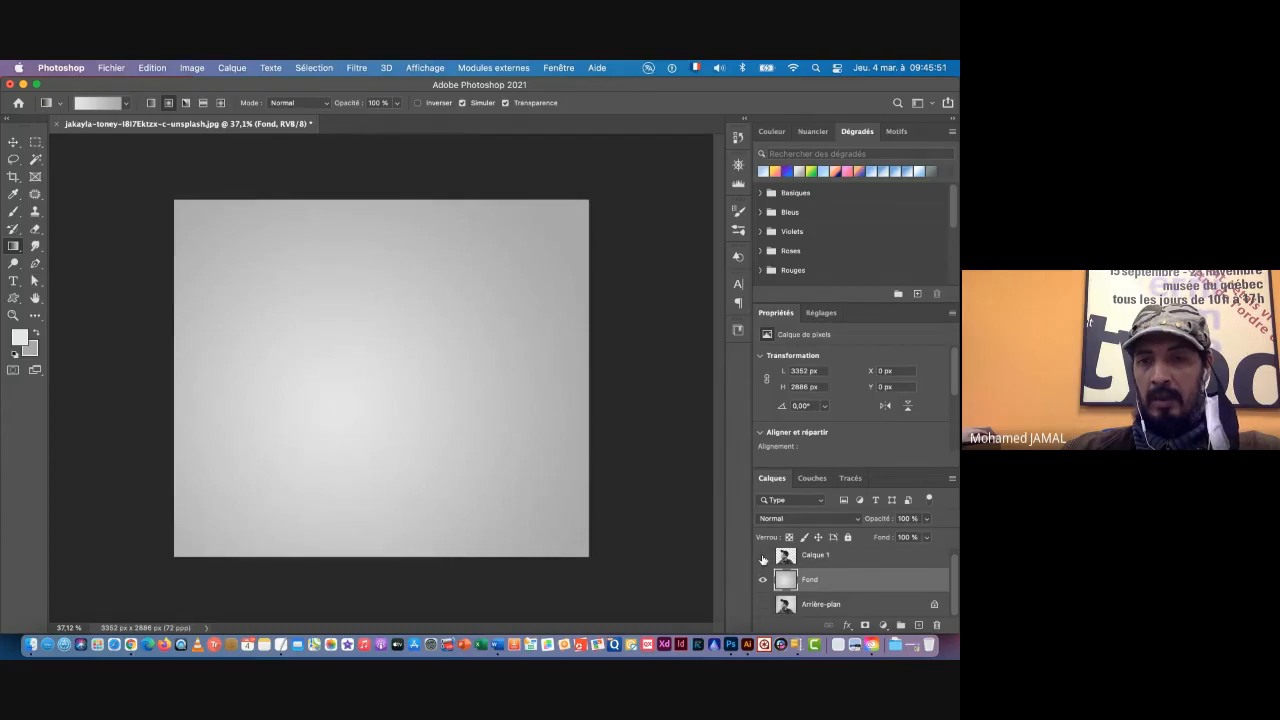
pyautogui.click(763, 556)
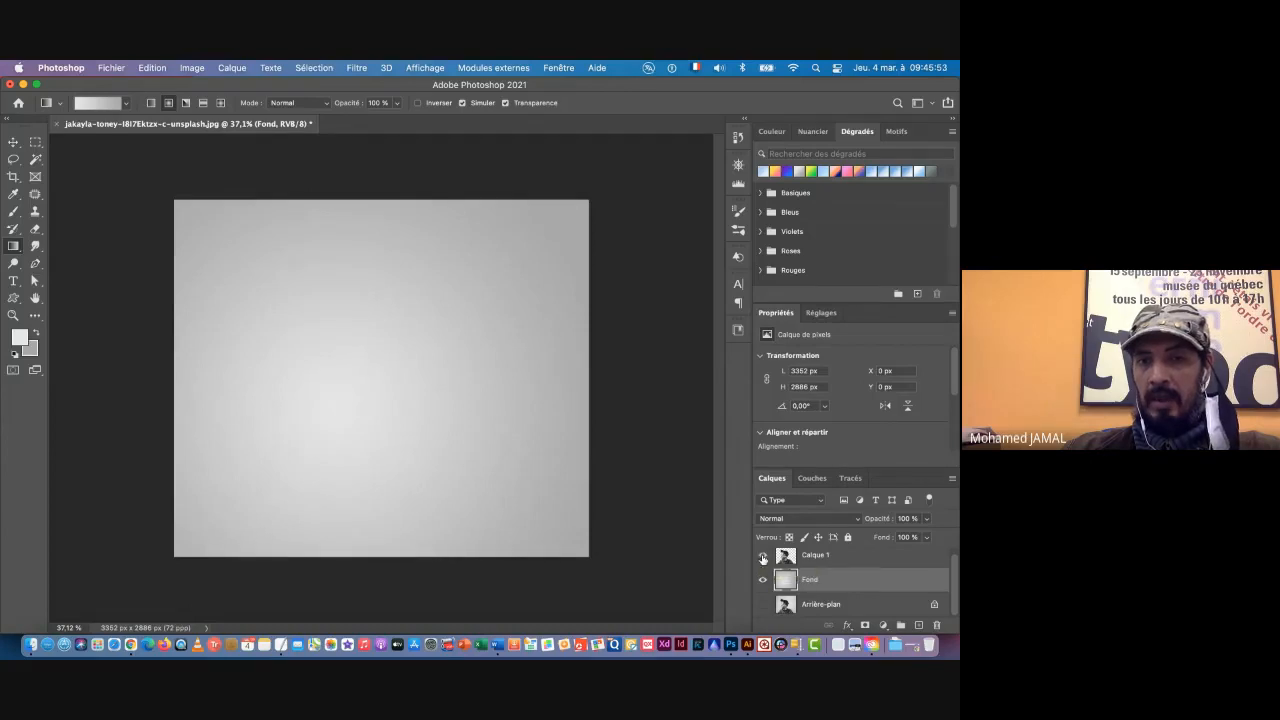
pyautogui.click(763, 556)
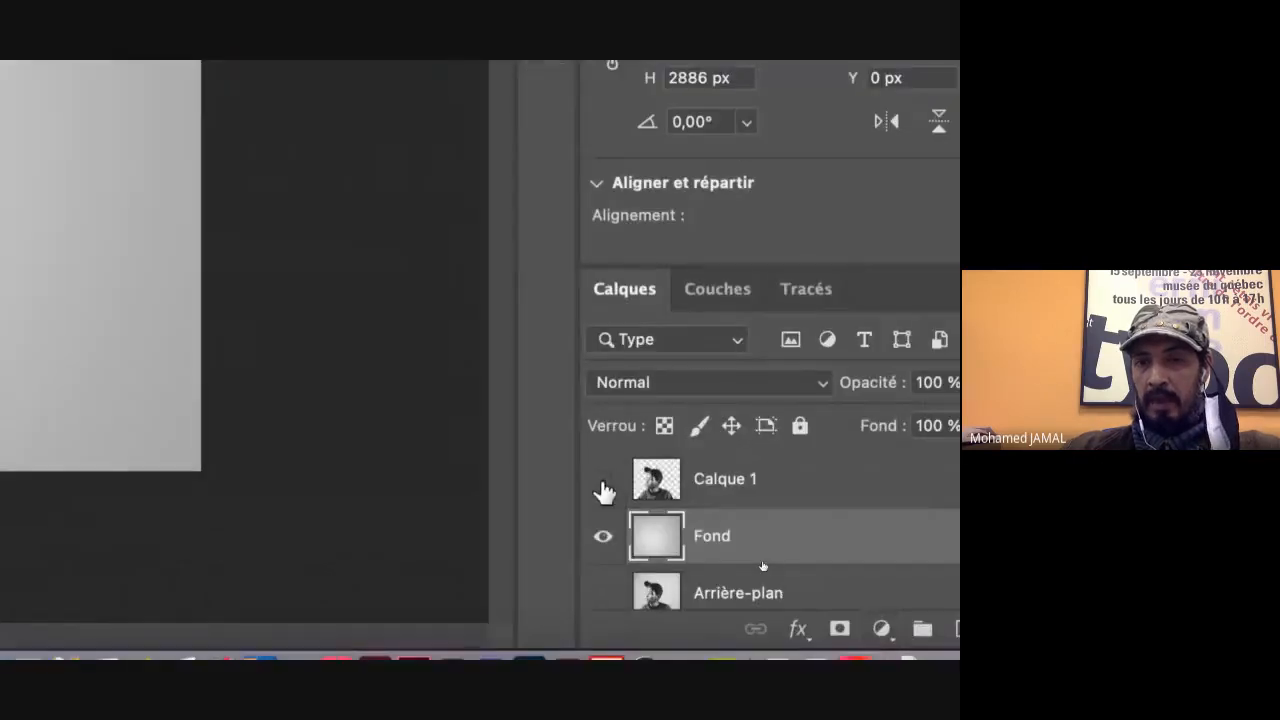
pyautogui.click(700, 528)
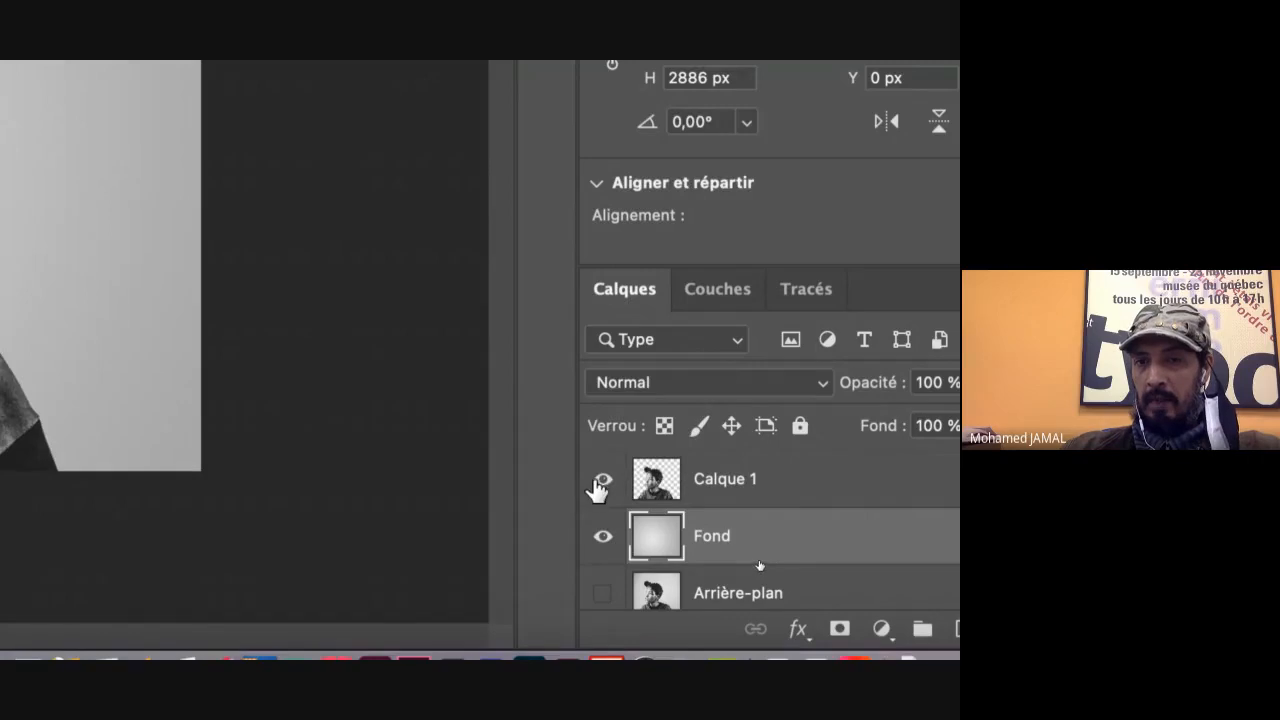
pyautogui.click(603, 482)
pyautogui.click(603, 483)
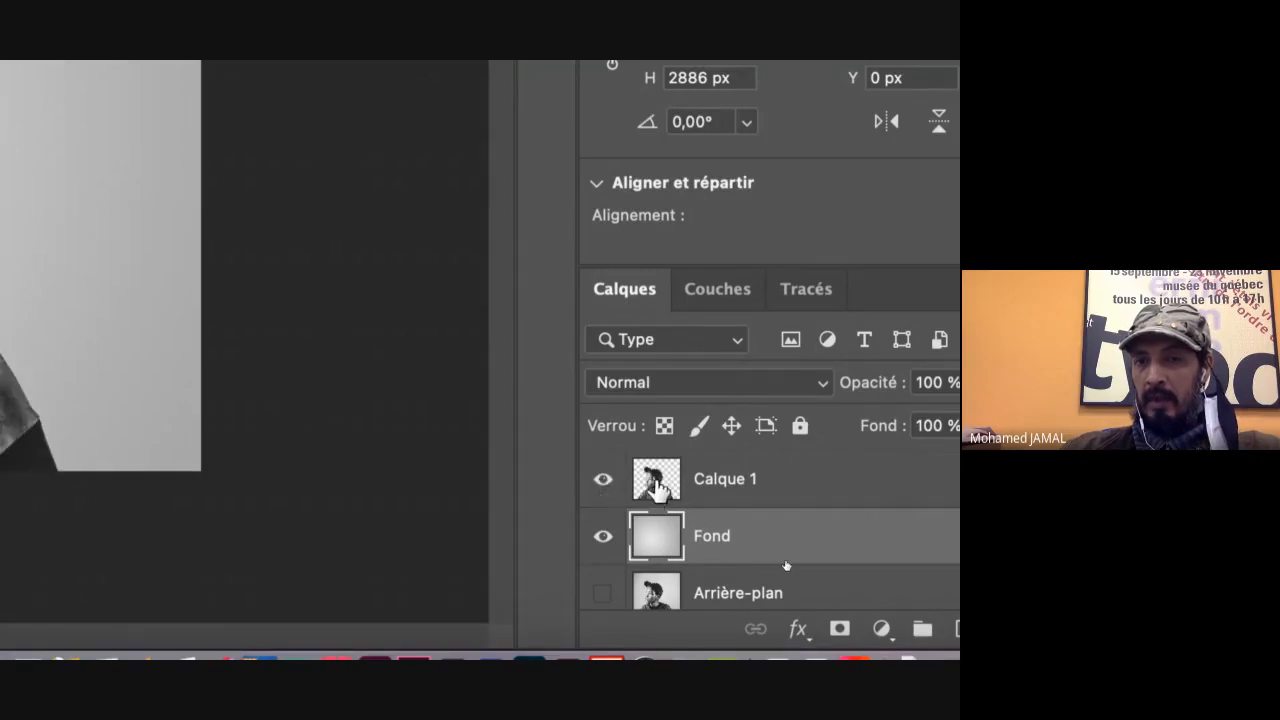
# Step: Make Calque 1 the active layer with the Move tool, and switch to Finder's Double Exposure folder, placing its window over the canvas
pyautogui.click(655, 488)
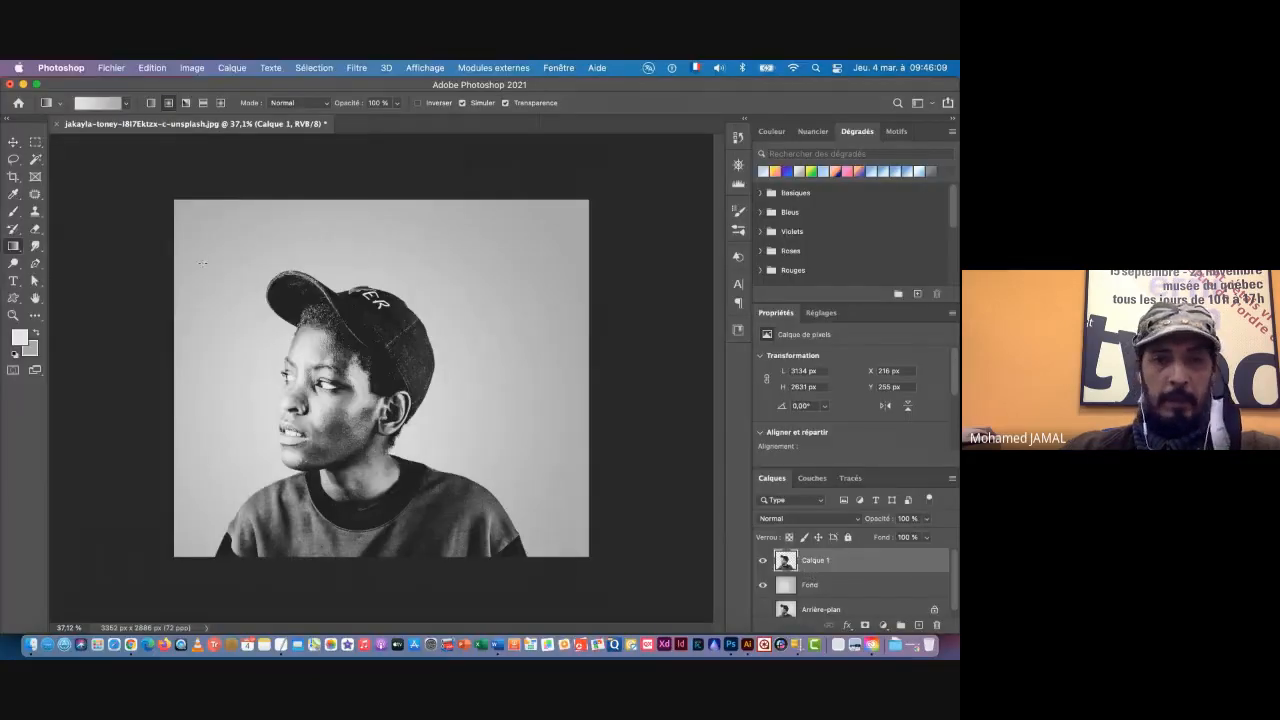
pyautogui.press('v')
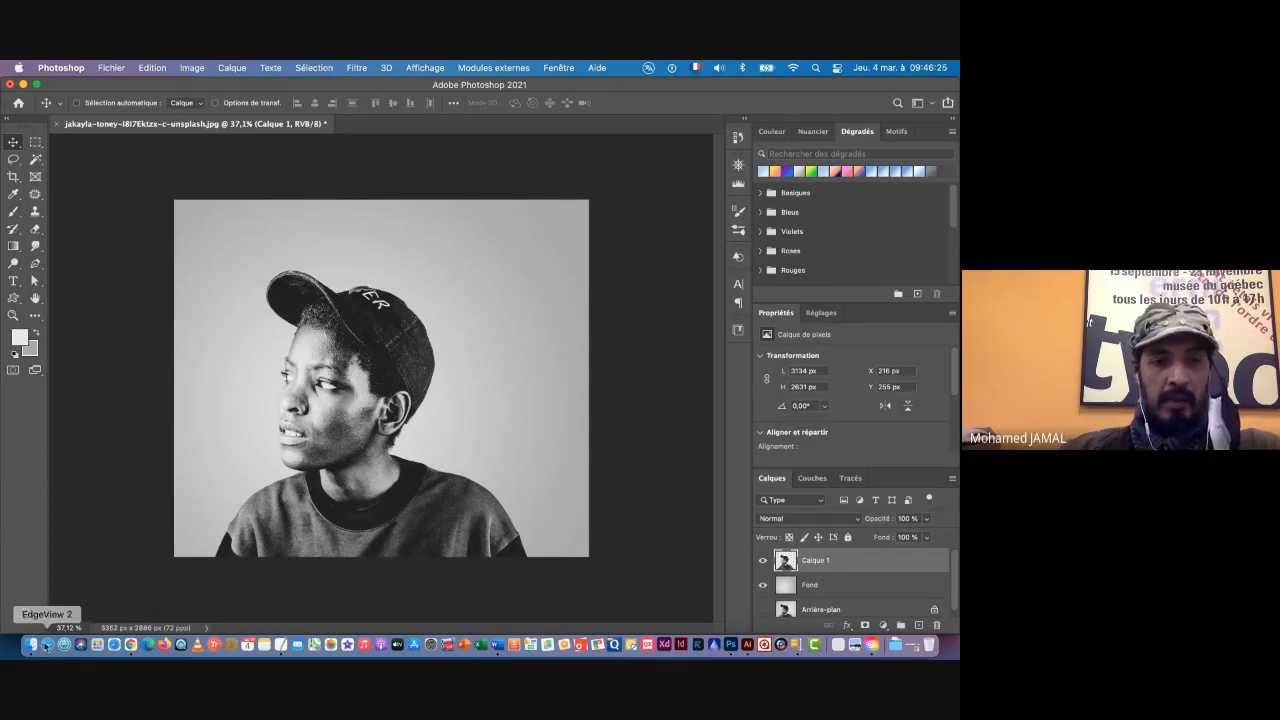
pyautogui.click(31, 645)
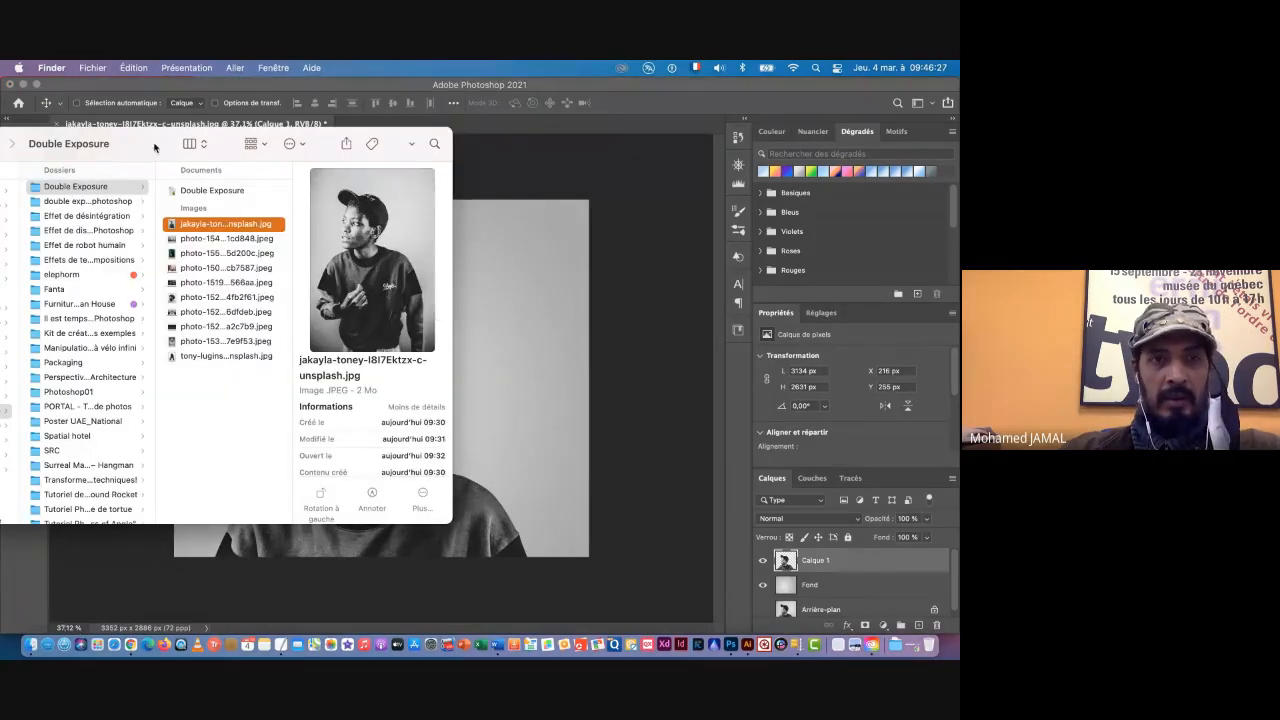
pyautogui.moveTo(148, 149); pyautogui.dragTo(668, 99)
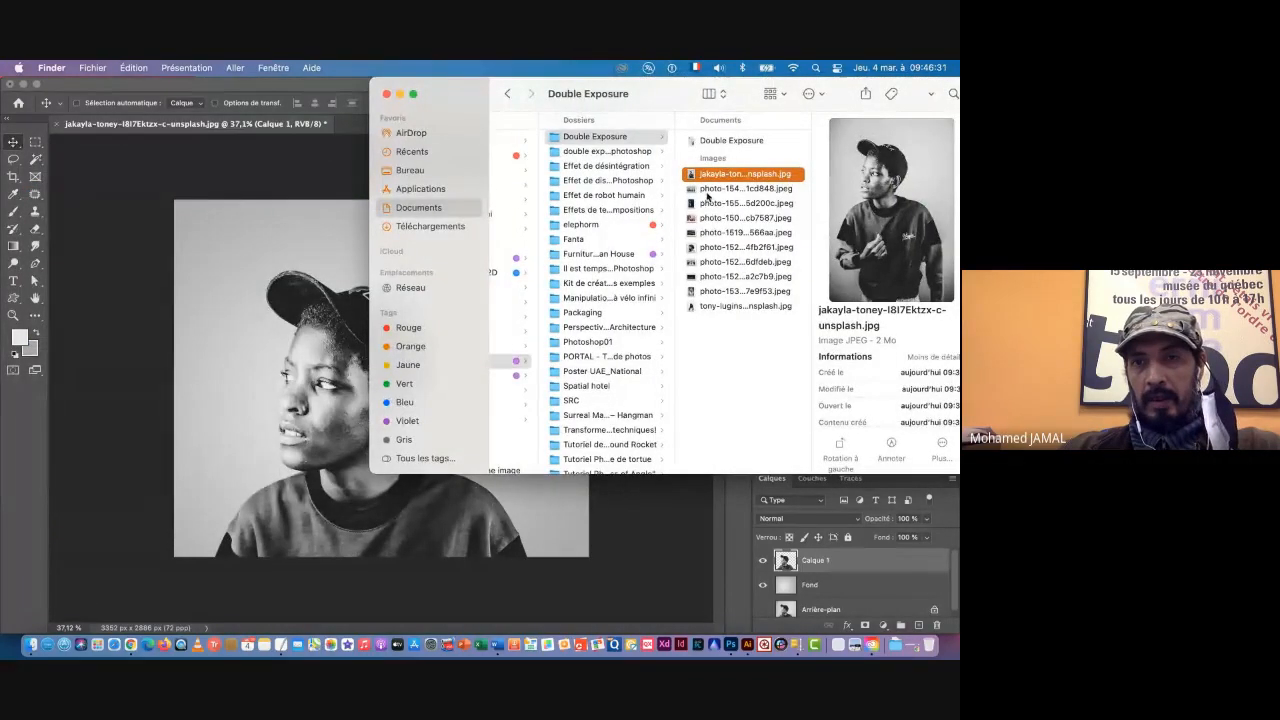
pyautogui.click(707, 191)
pyautogui.press('space')
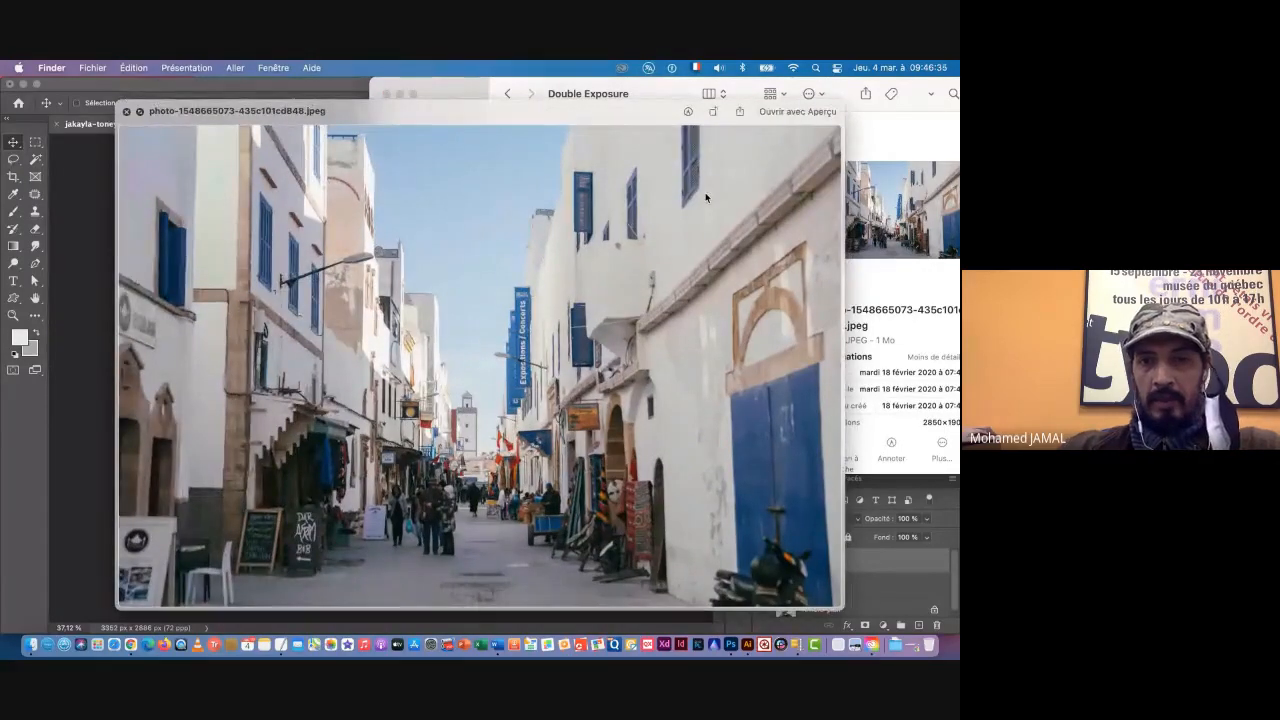
pyautogui.press('Down')
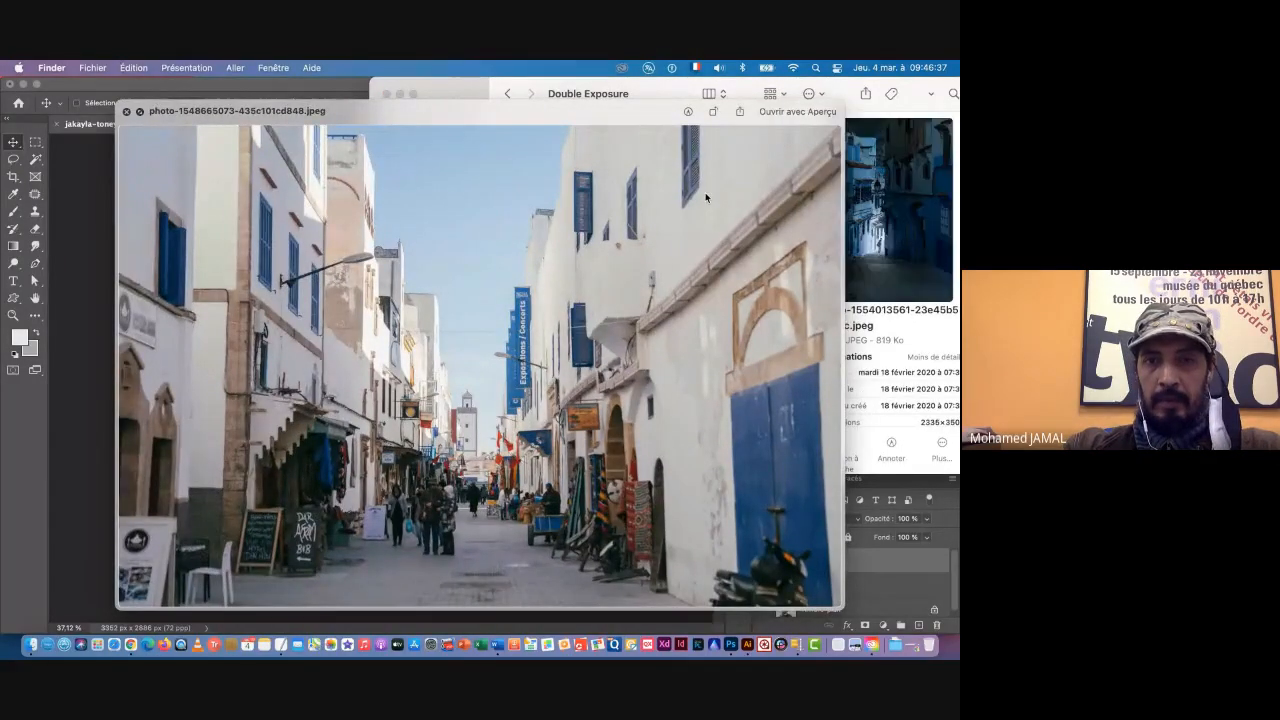
pyautogui.press('Down')
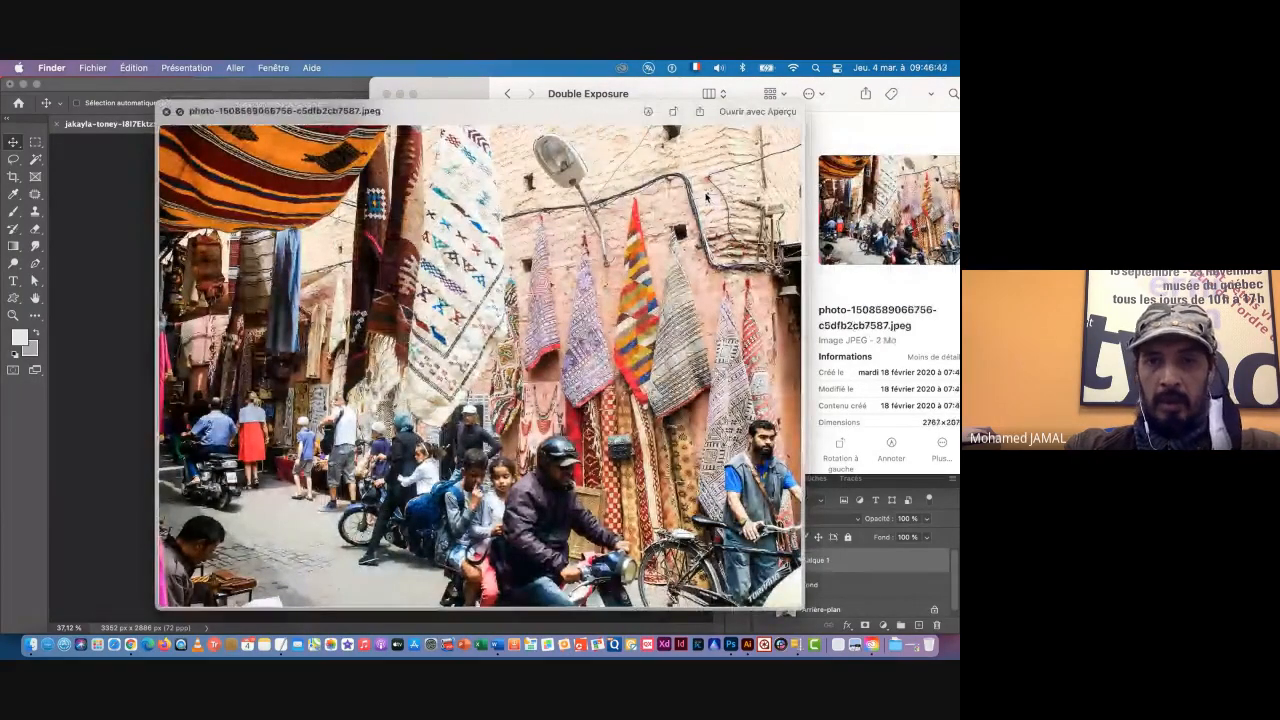
pyautogui.press('Down')
pyautogui.press('Down')
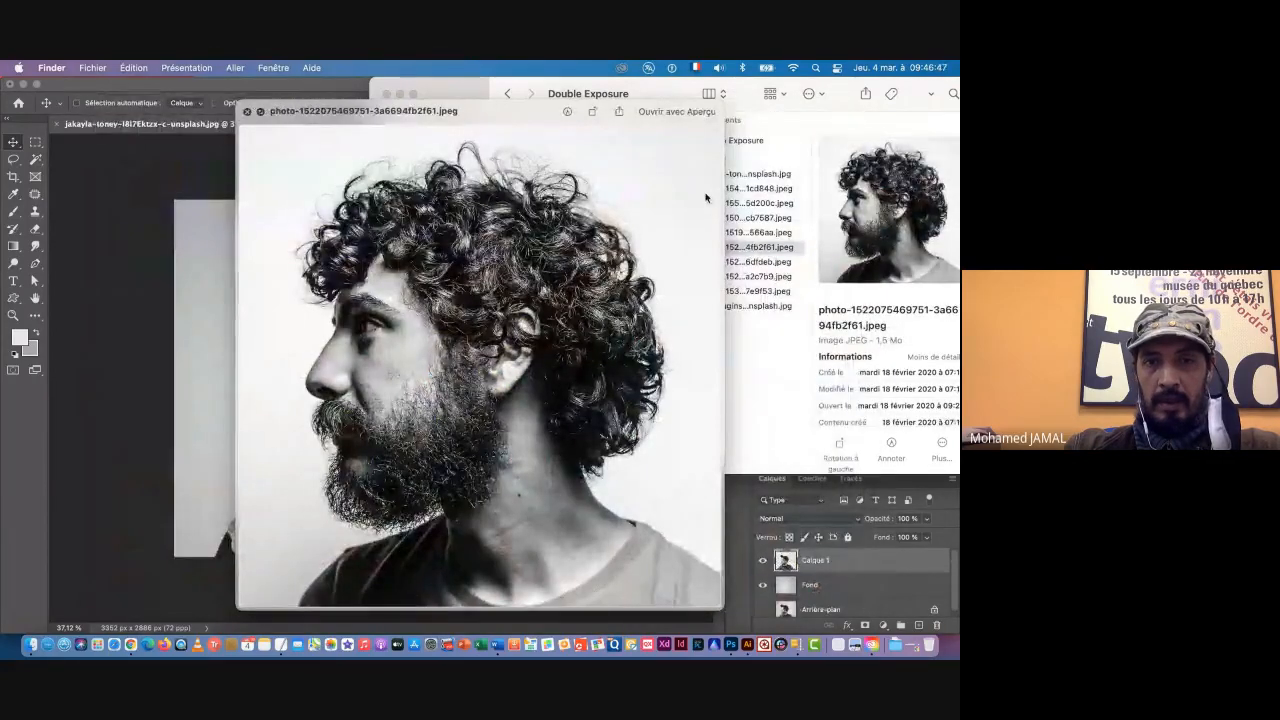
pyautogui.press('Down')
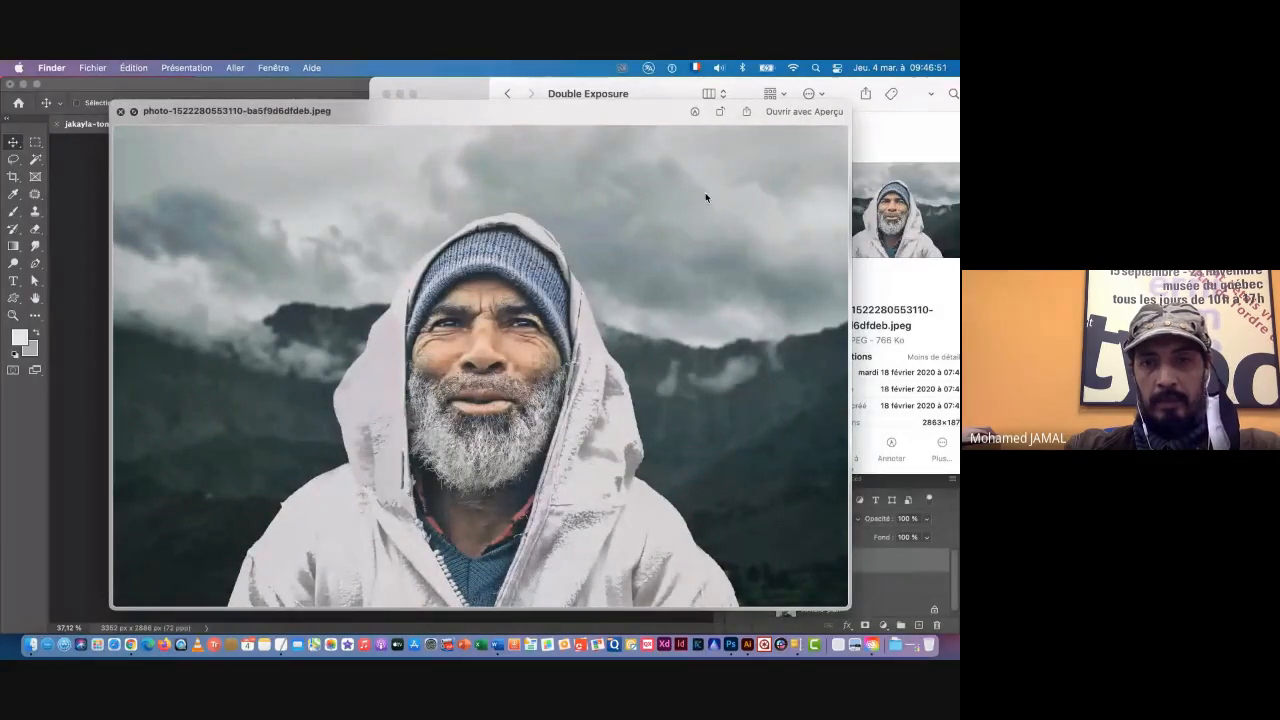
pyautogui.press('Down')
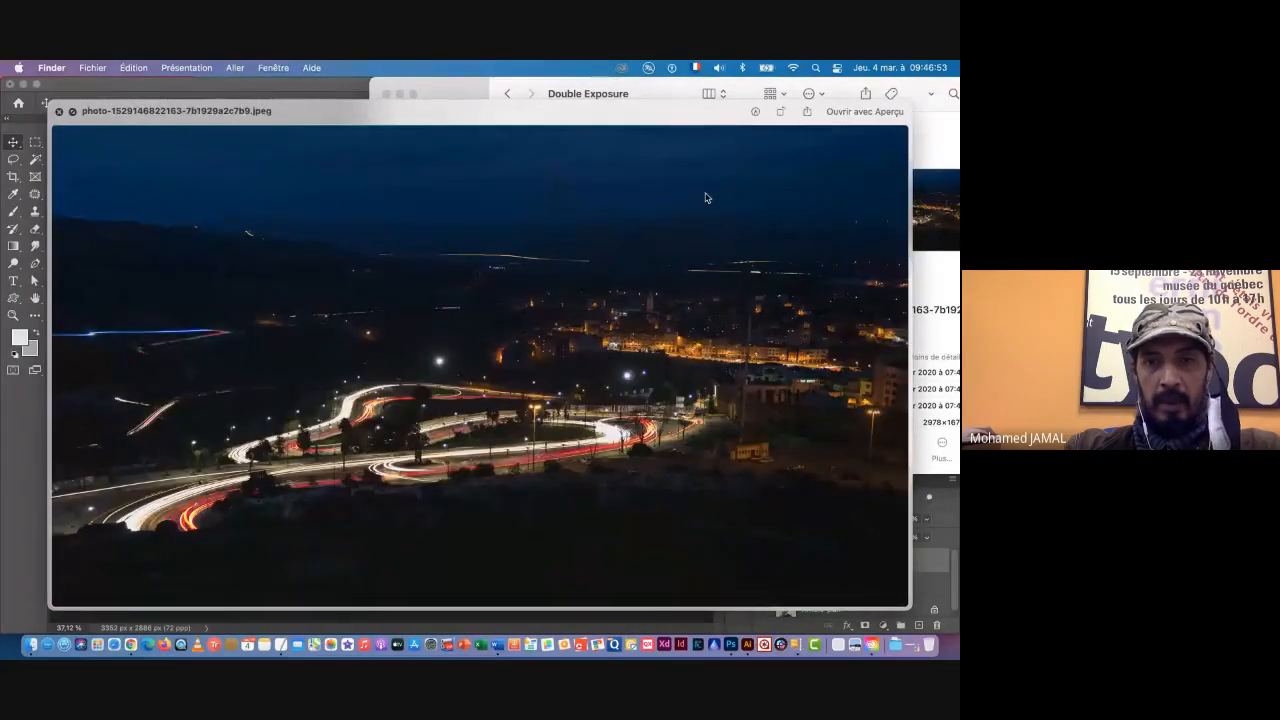
pyautogui.press('Down')
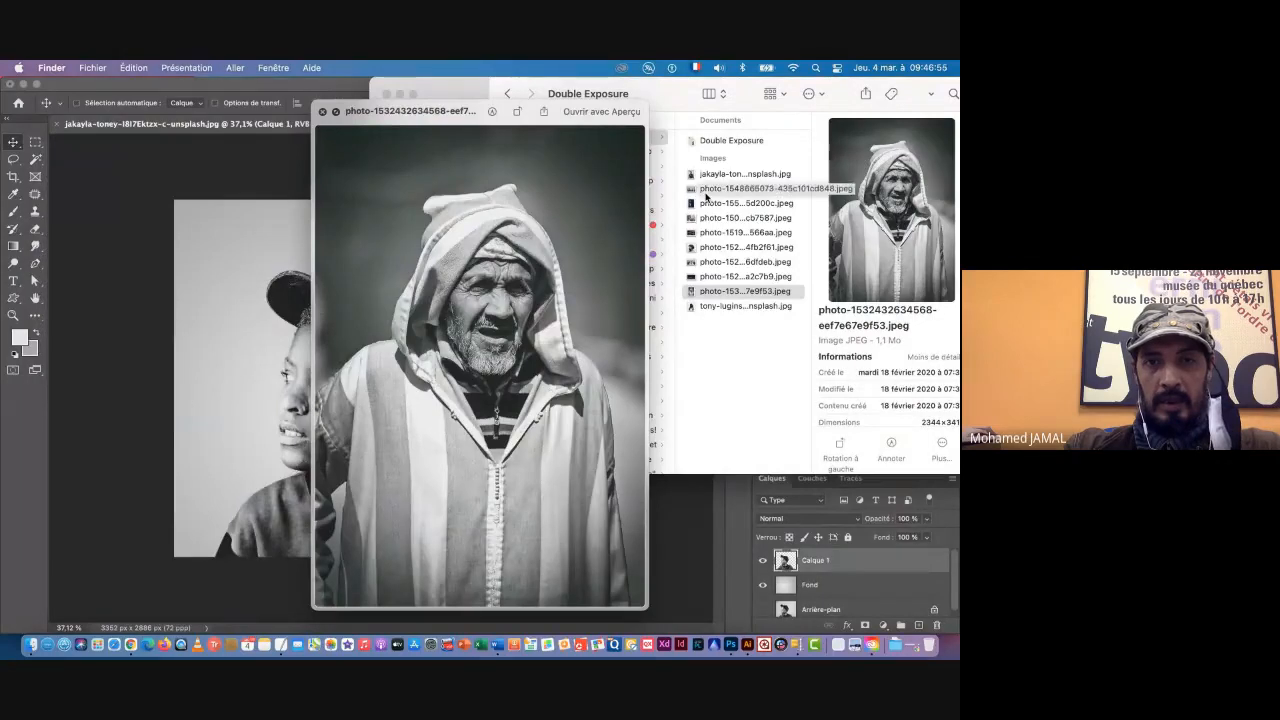
pyautogui.press('Down')
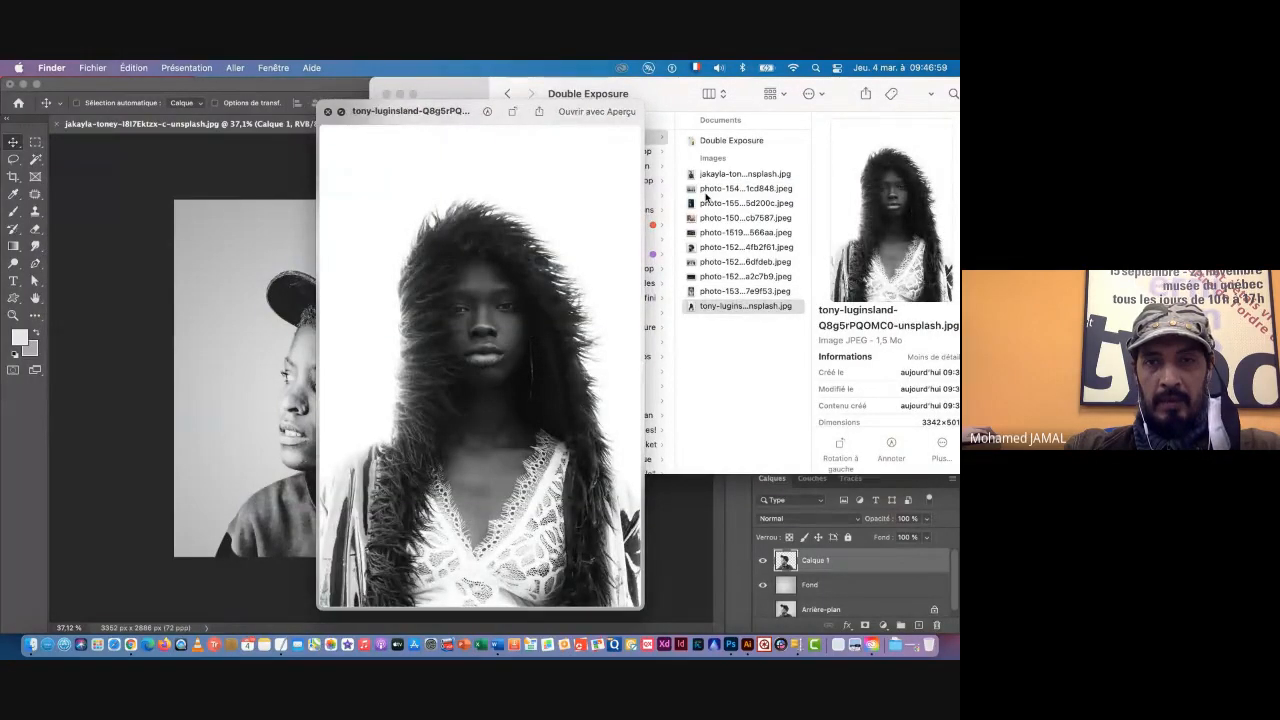
# Step: Go back through the image previews, compare the dark blue alley photo with the white street photo, and end on the street photo
pyautogui.press('Up')
pyautogui.press('Up')
pyautogui.press('Down')
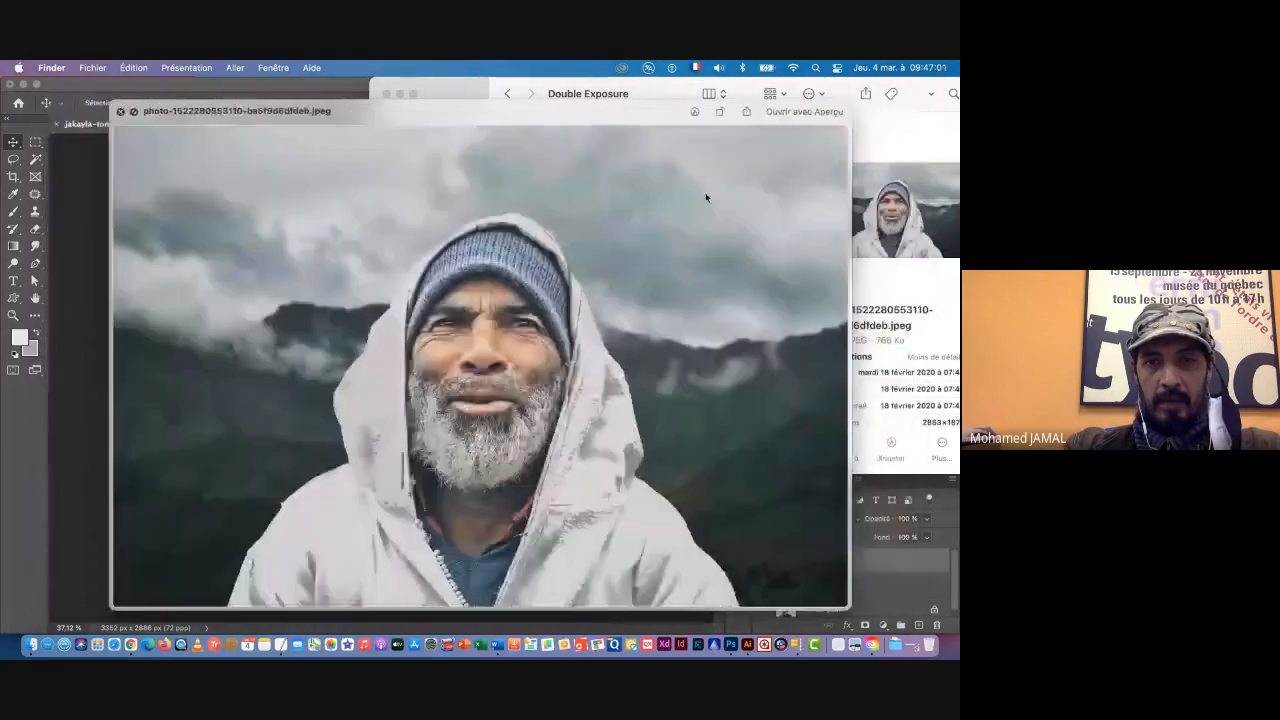
pyautogui.press('Up')
pyautogui.press('Up')
pyautogui.press('Up')
pyautogui.press('Up')
pyautogui.press('Up')
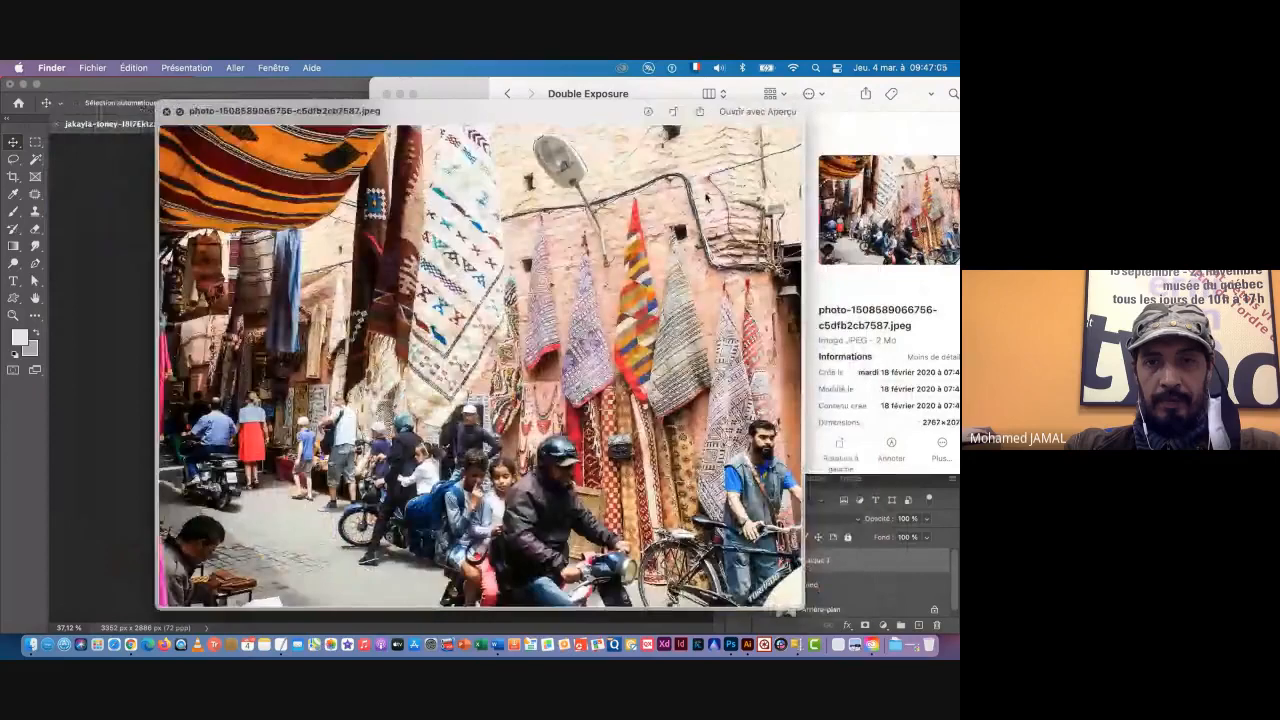
pyautogui.press('Up')
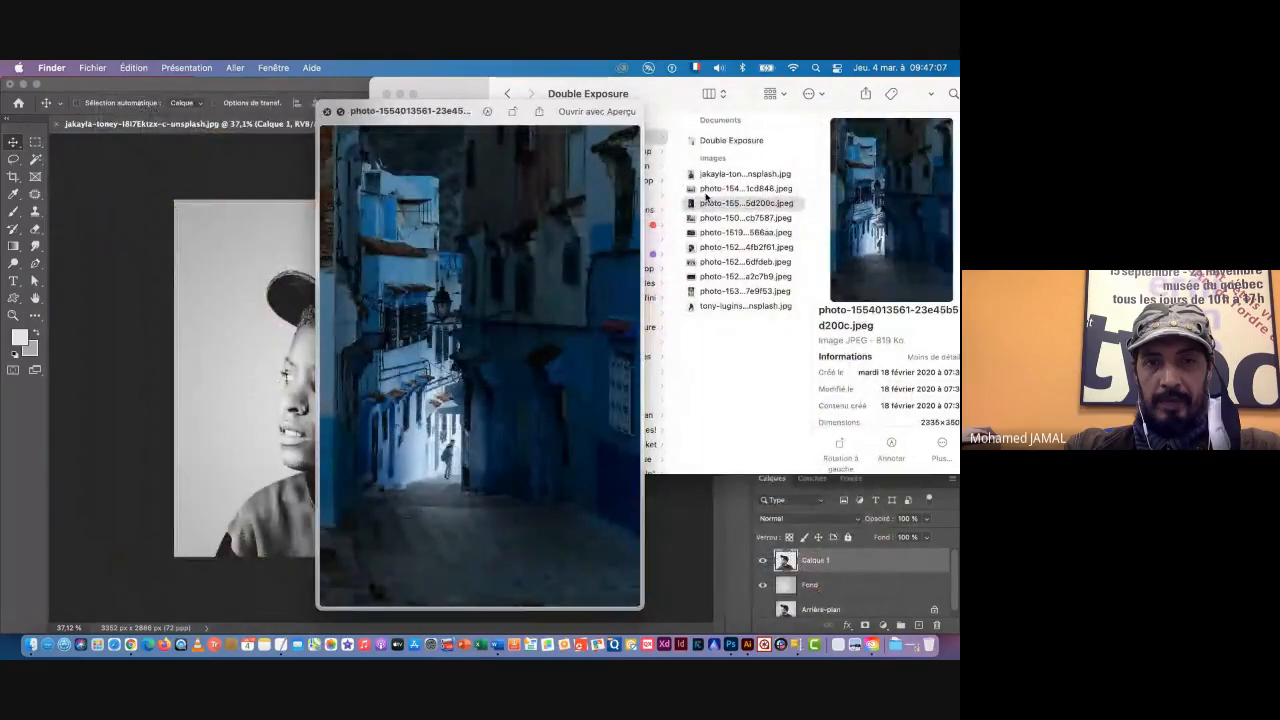
pyautogui.press('Up')
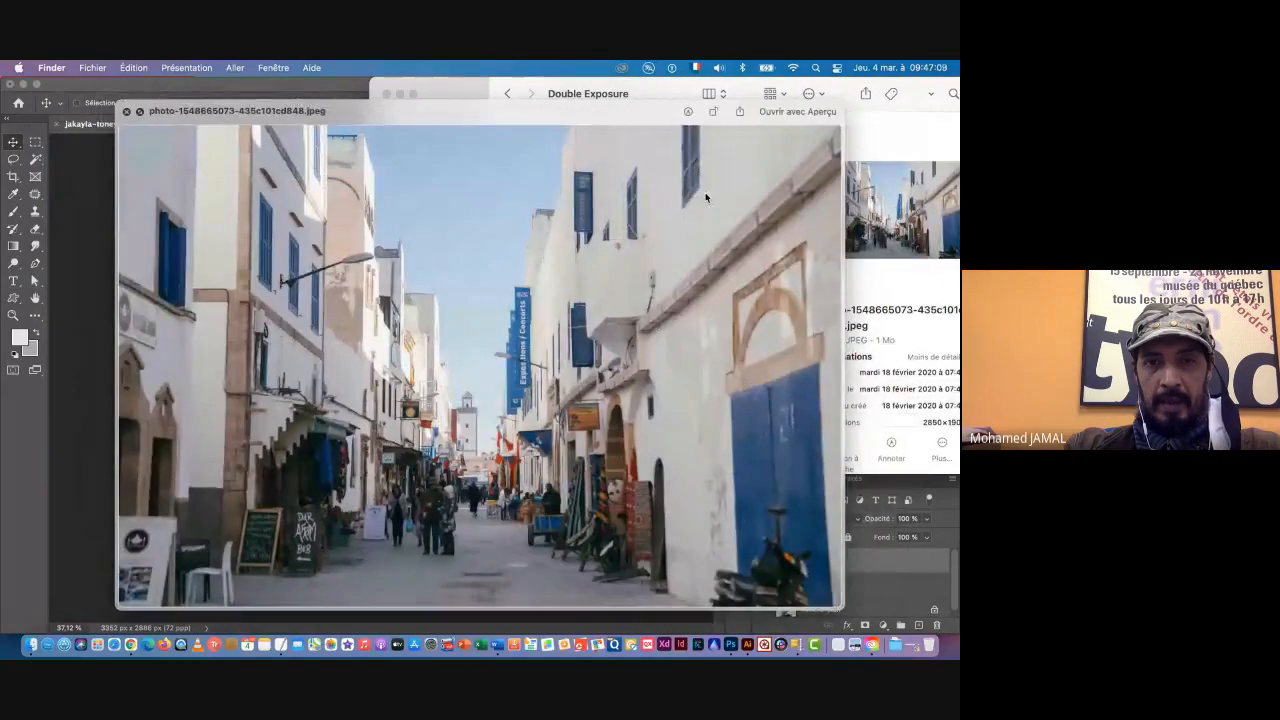
pyautogui.press('Down')
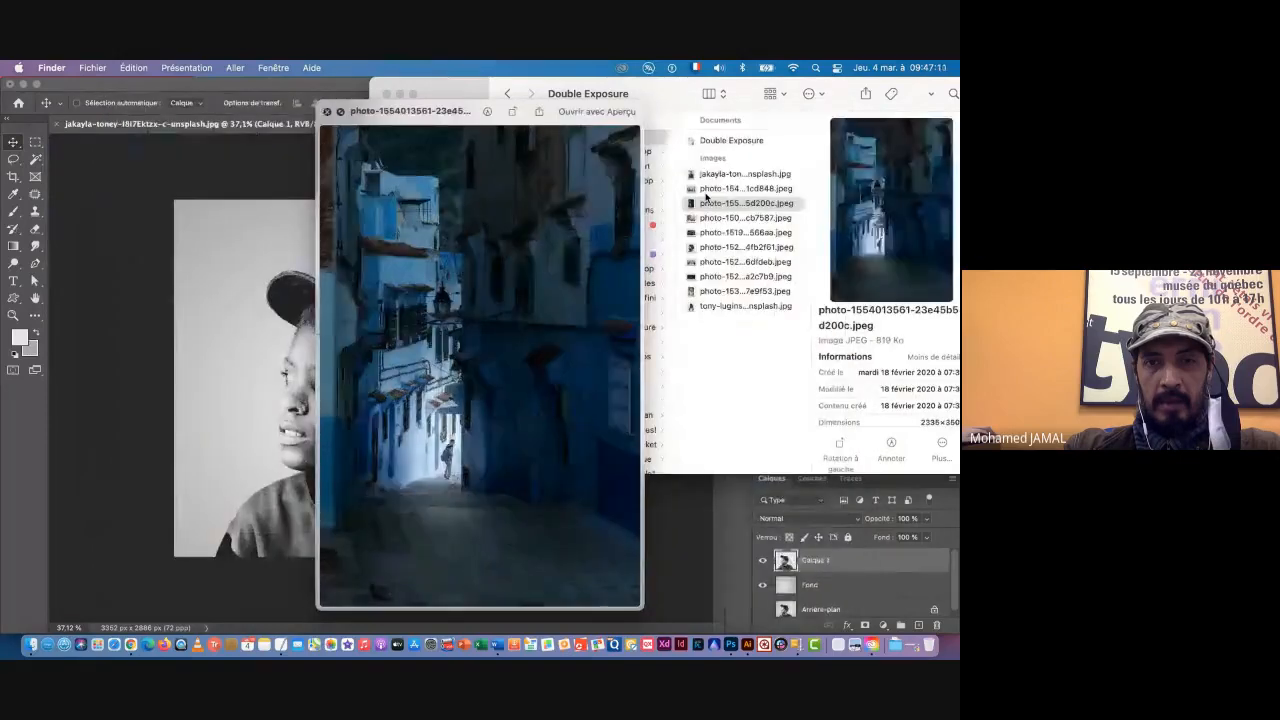
pyautogui.press('Up')
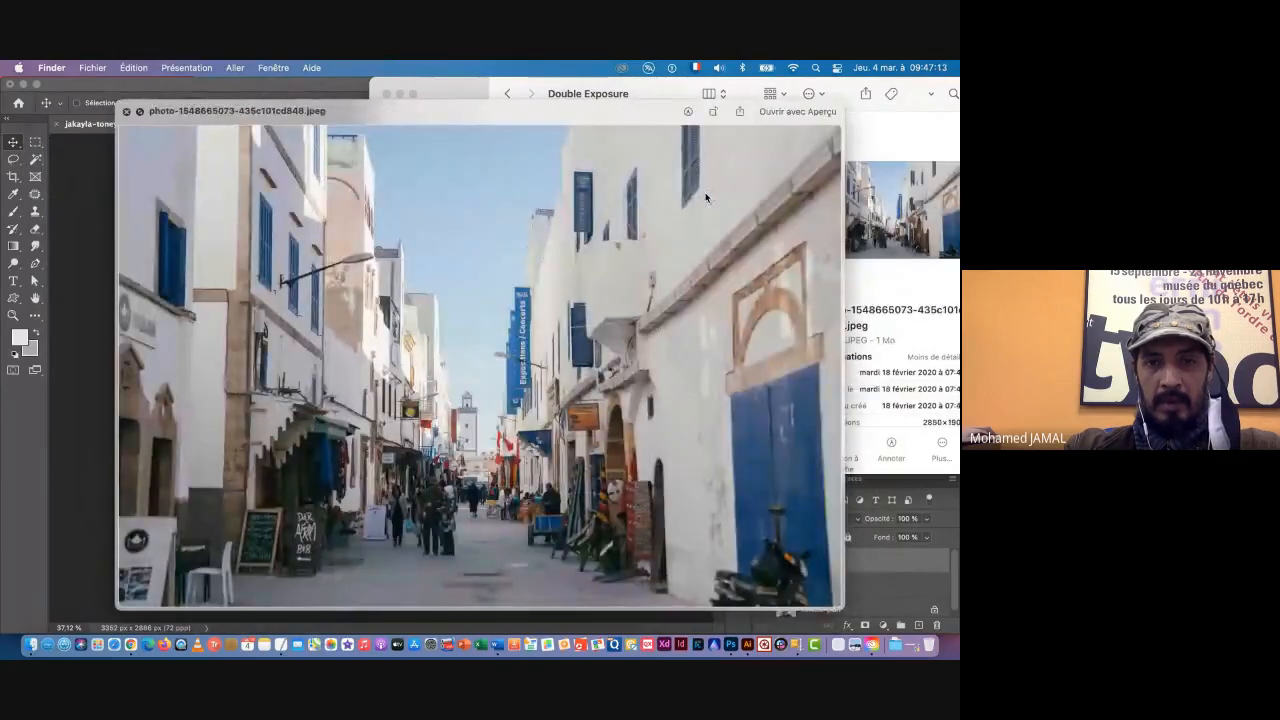
pyautogui.press('Down')
pyautogui.press('Up')
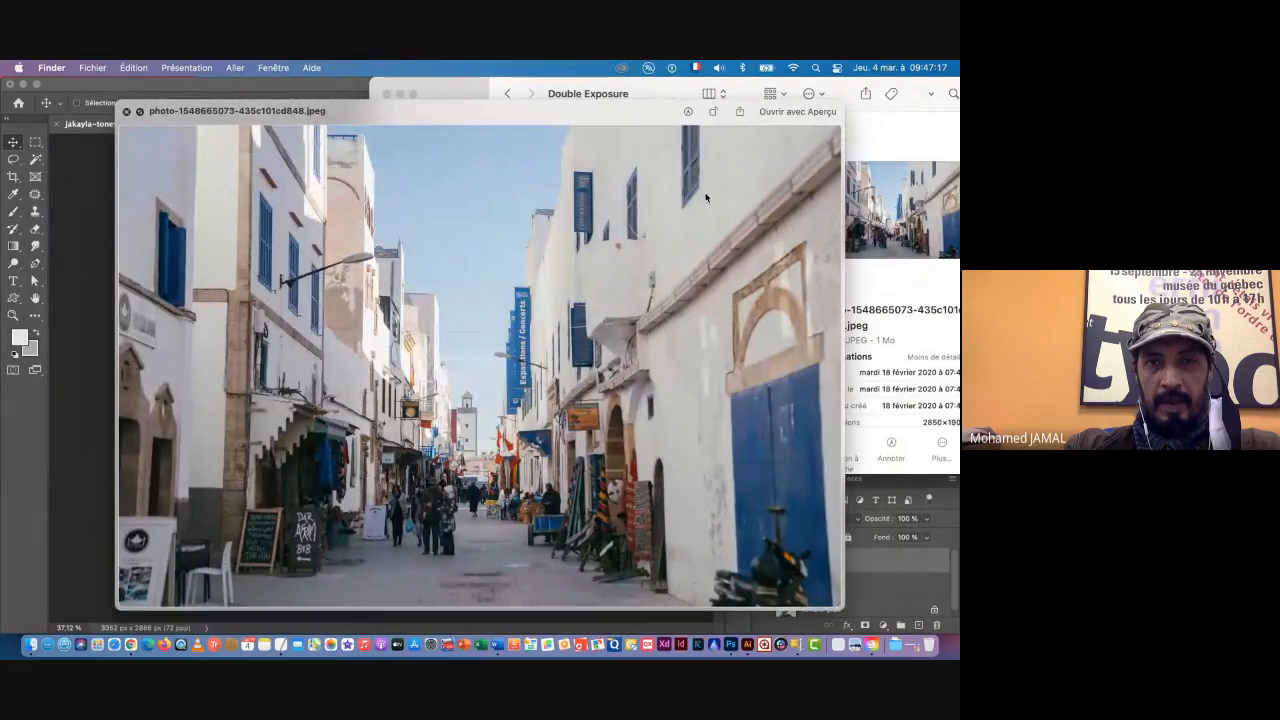
pyautogui.press('space')
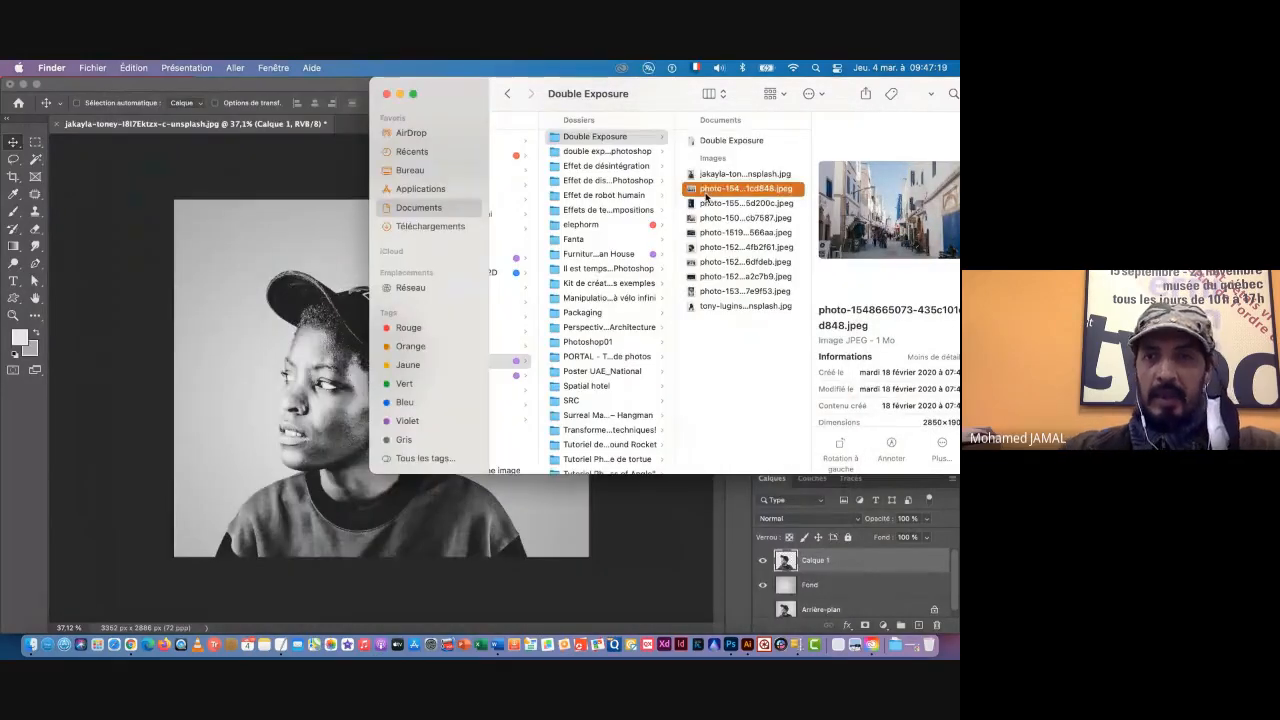
pyautogui.moveTo(673, 95); pyautogui.dragTo(585, 95)
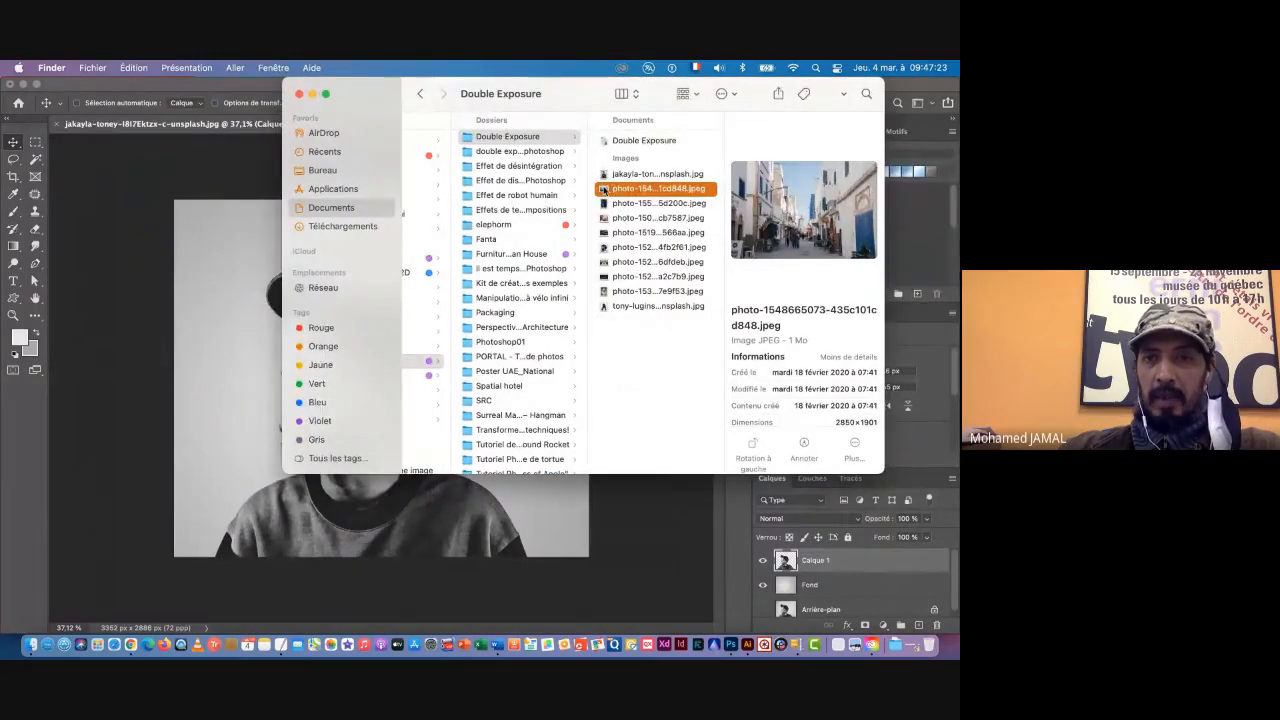
pyautogui.moveTo(603, 190); pyautogui.dragTo(227, 336)
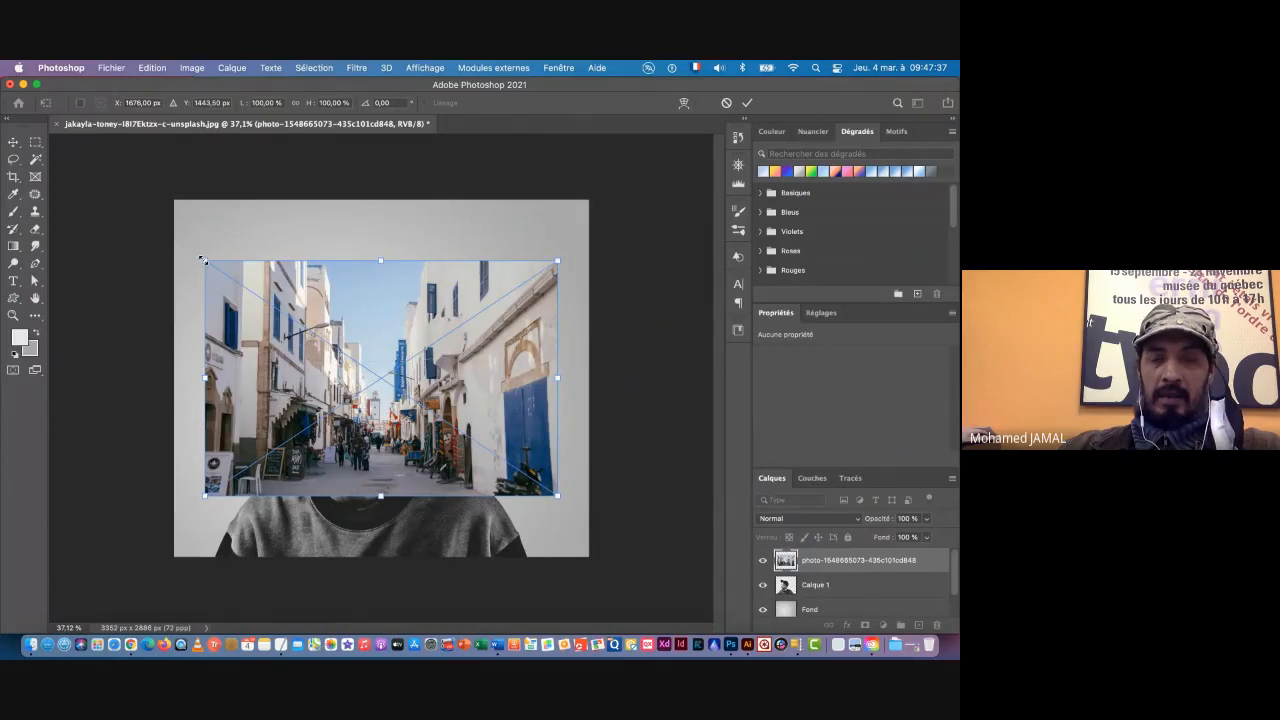
pyautogui.moveTo(202, 260); pyautogui.dragTo(129, 207)
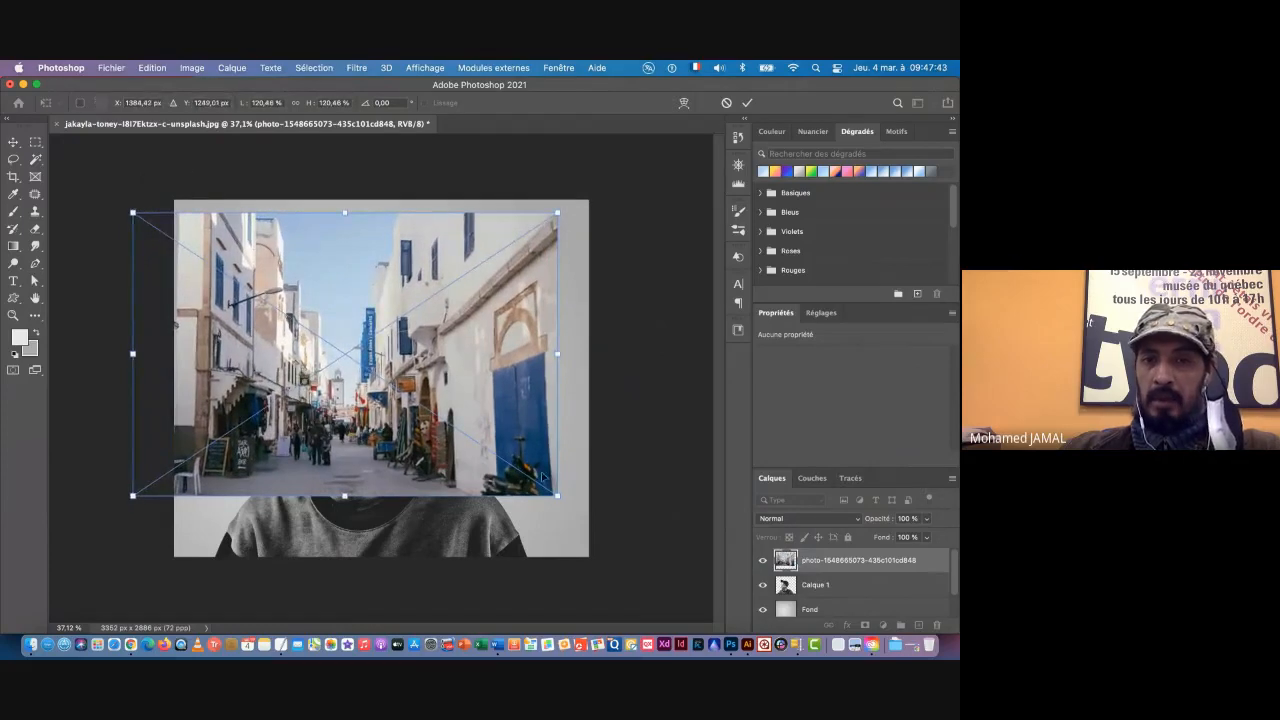
pyautogui.moveTo(557, 496); pyautogui.dragTo(604, 528)
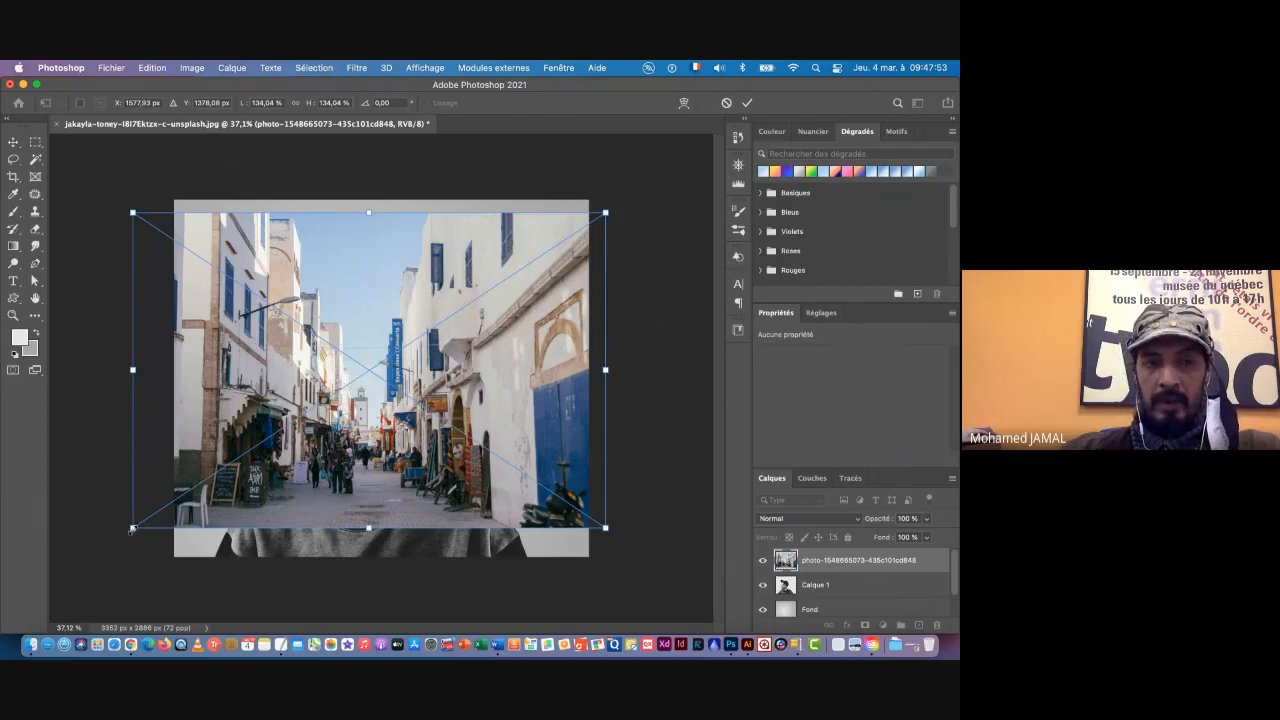
pyautogui.moveTo(132, 528); pyautogui.dragTo(204, 512)
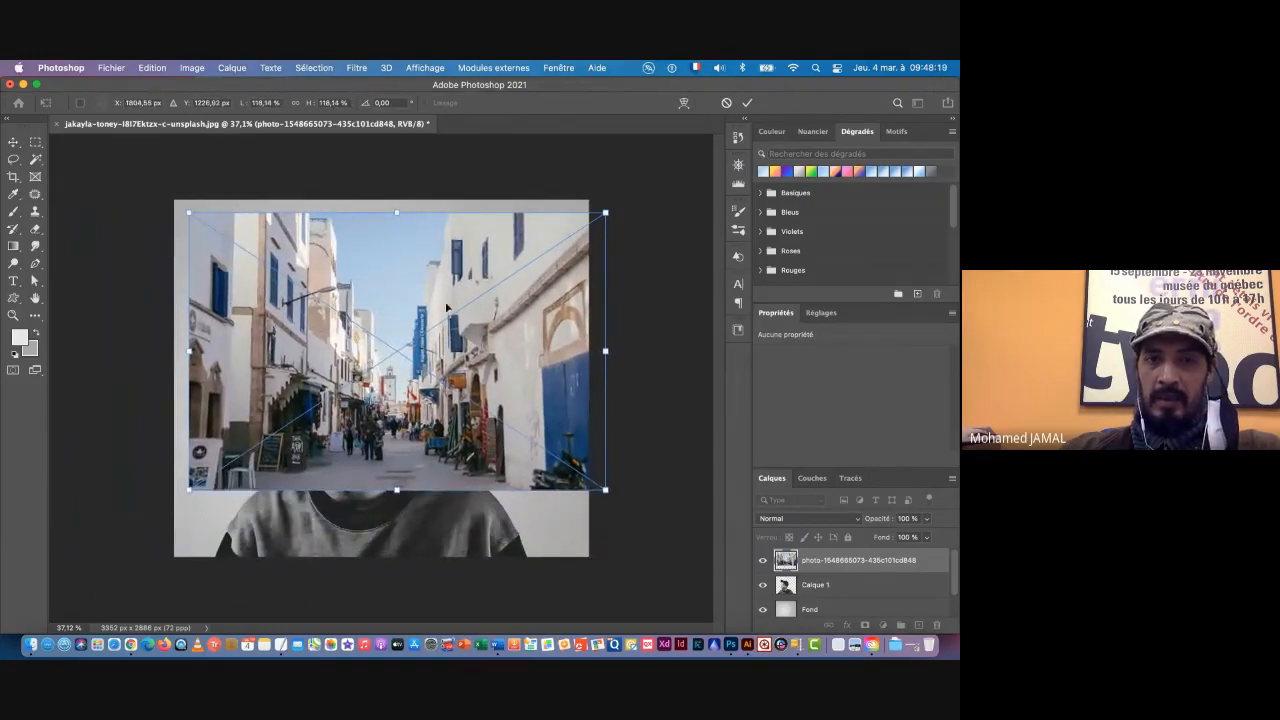
pyautogui.moveTo(446, 306); pyautogui.dragTo(399, 337)
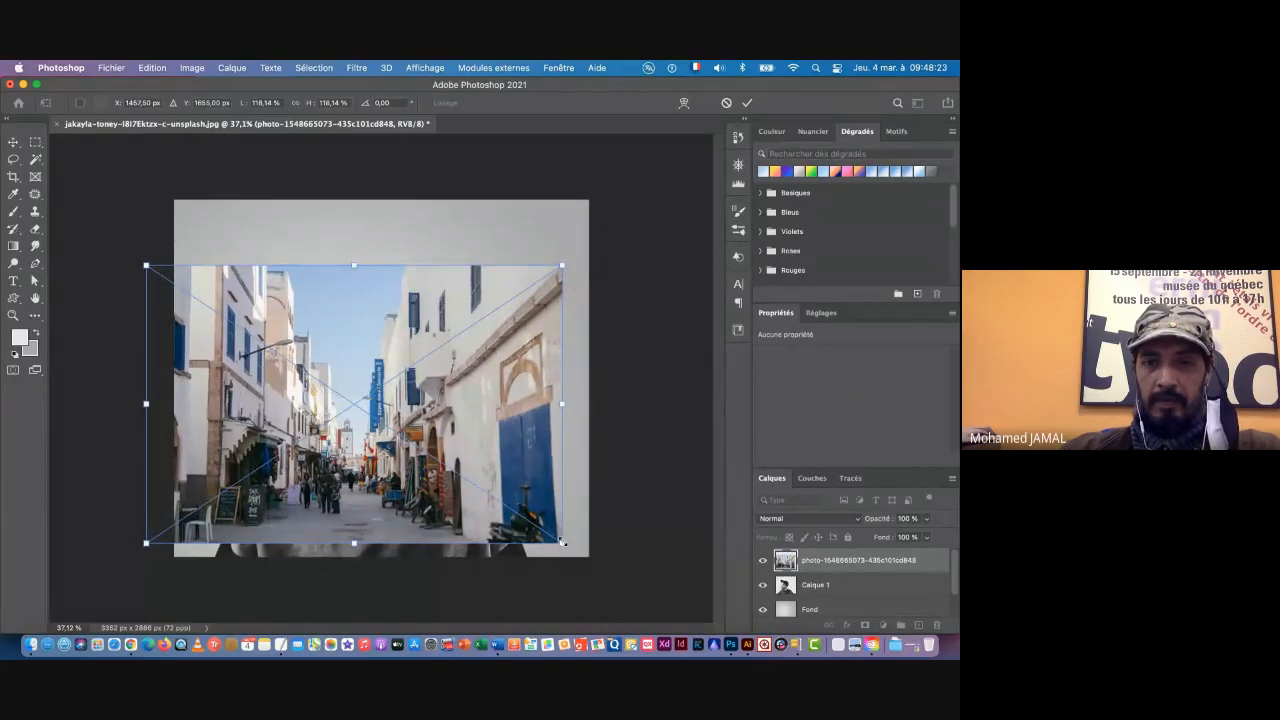
pyautogui.moveTo(562, 541); pyautogui.dragTo(587, 558)
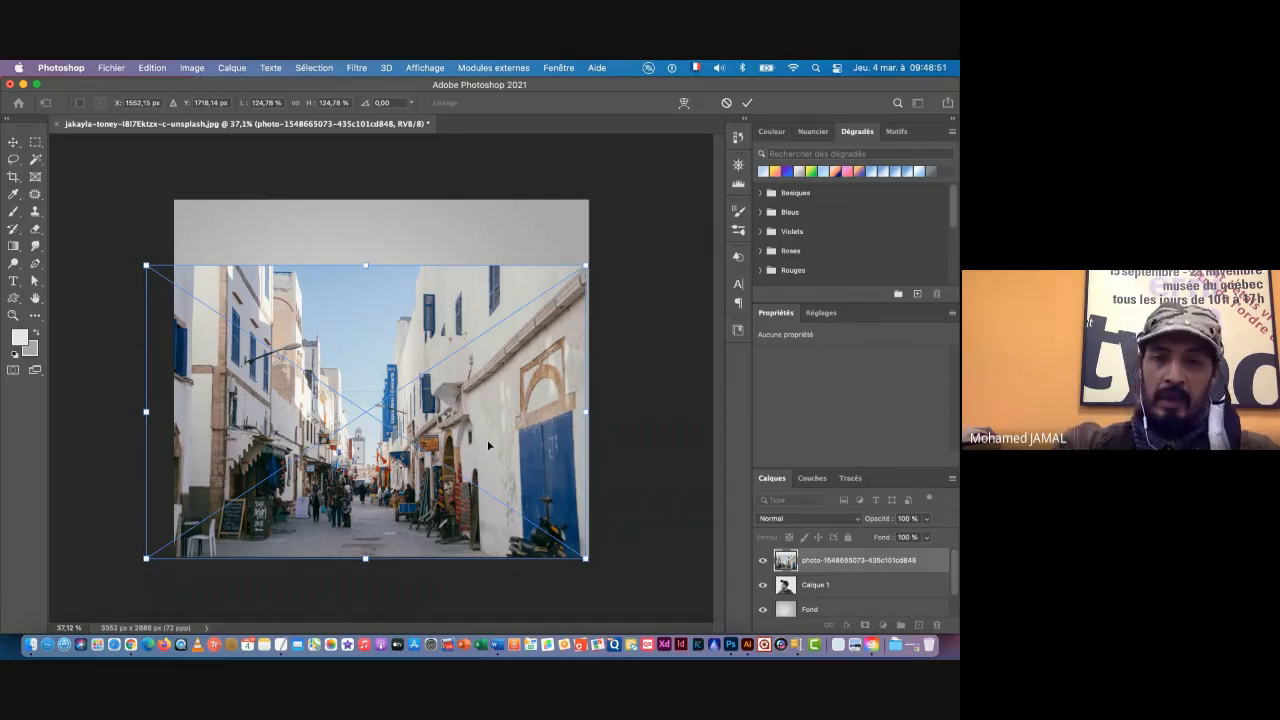
pyautogui.press('Return')
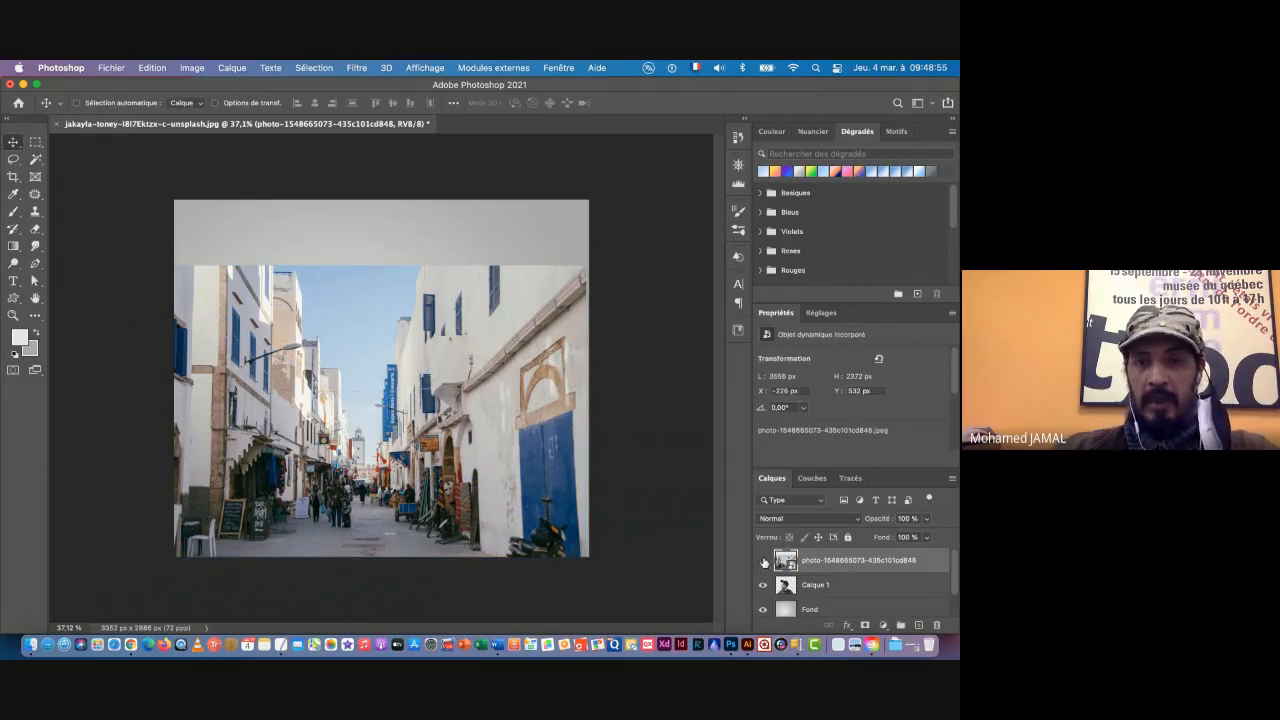
# Step: Hide the placed street photo layer, Calque 1 and the Fond layer
pyautogui.click(764, 561)
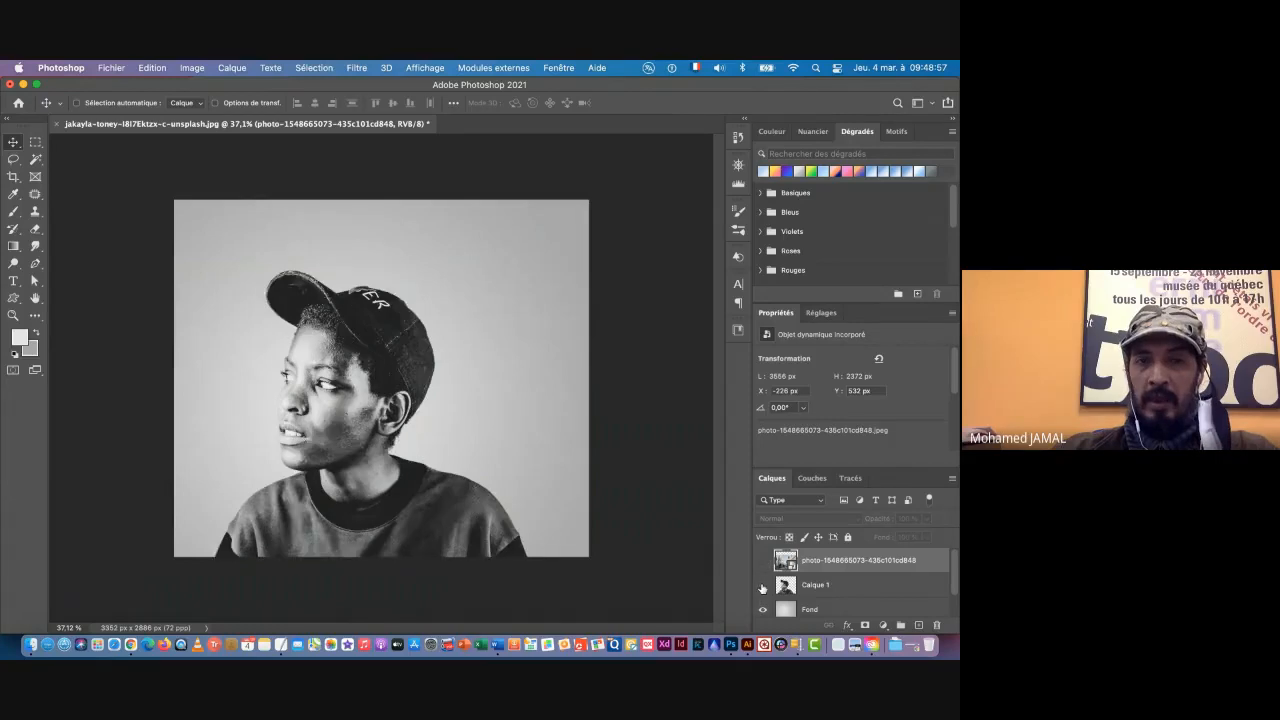
pyautogui.click(763, 586)
pyautogui.click(761, 610)
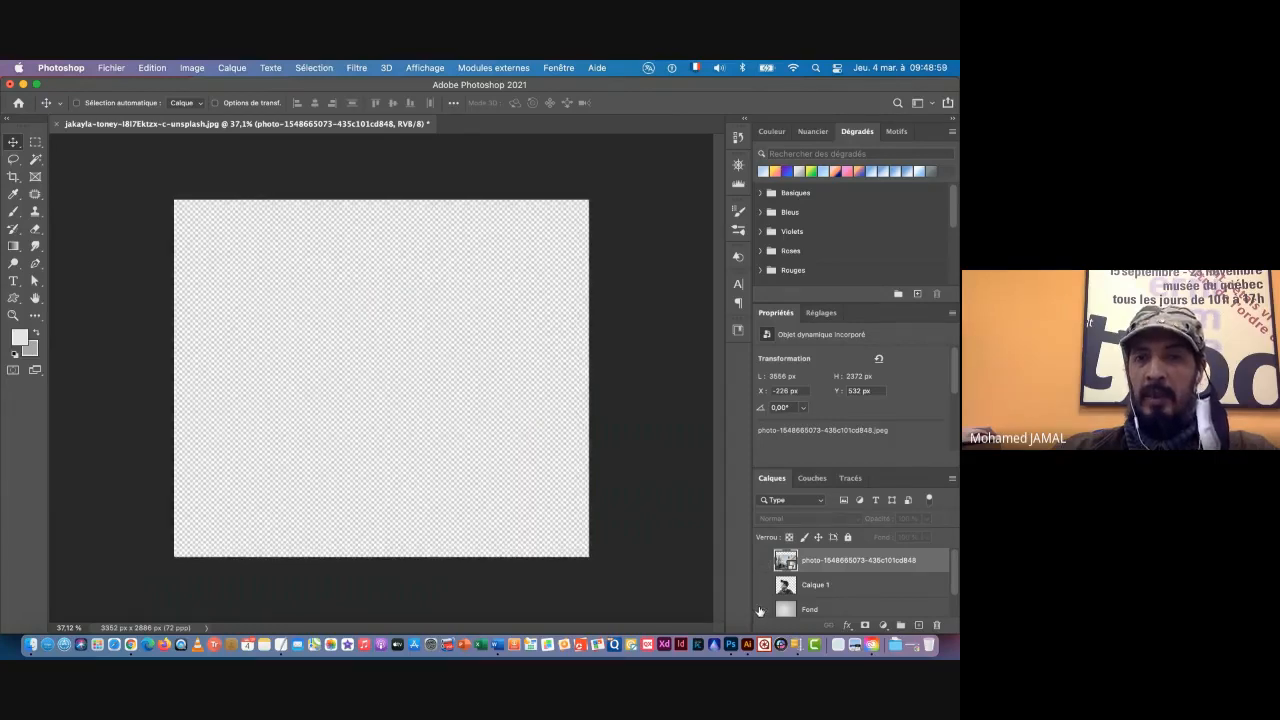
# Step: Toggle the layers' visibility to check the stack, leaving Fond, Calque 1 and the street photo all shown
pyautogui.click(761, 610)
pyautogui.click(763, 586)
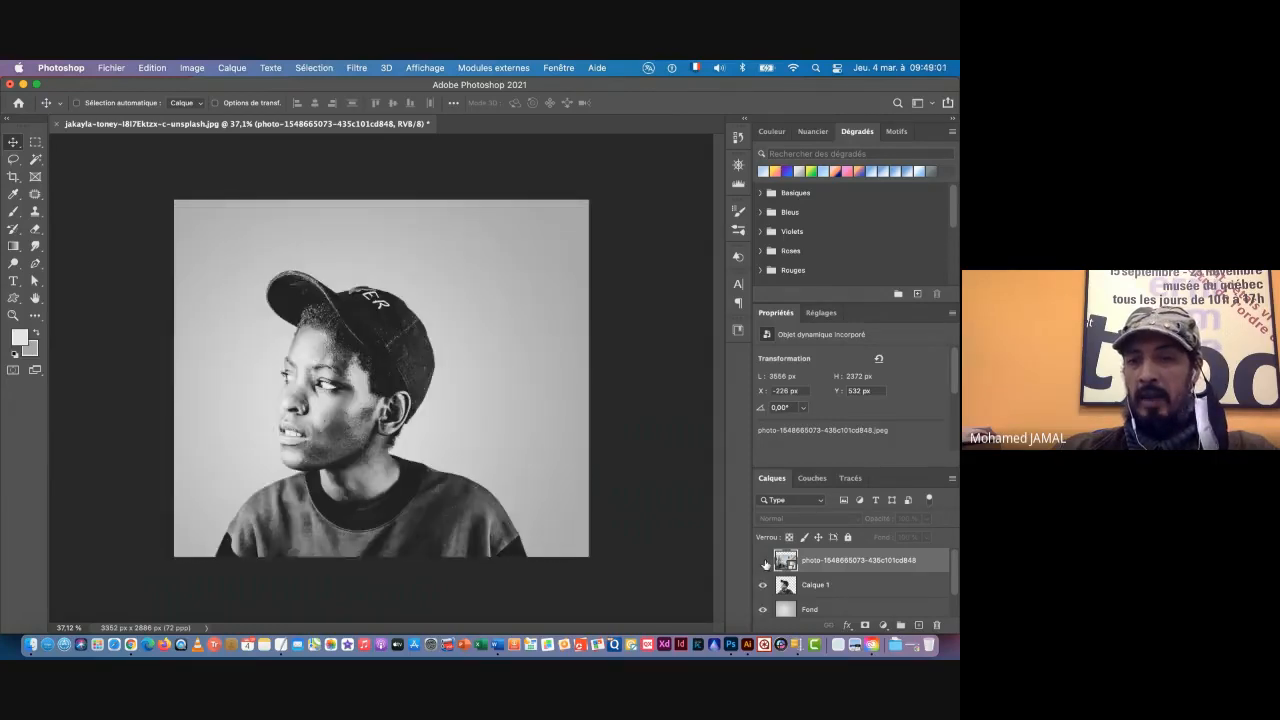
pyautogui.click(763, 561)
pyautogui.click(763, 561)
pyautogui.click(763, 585)
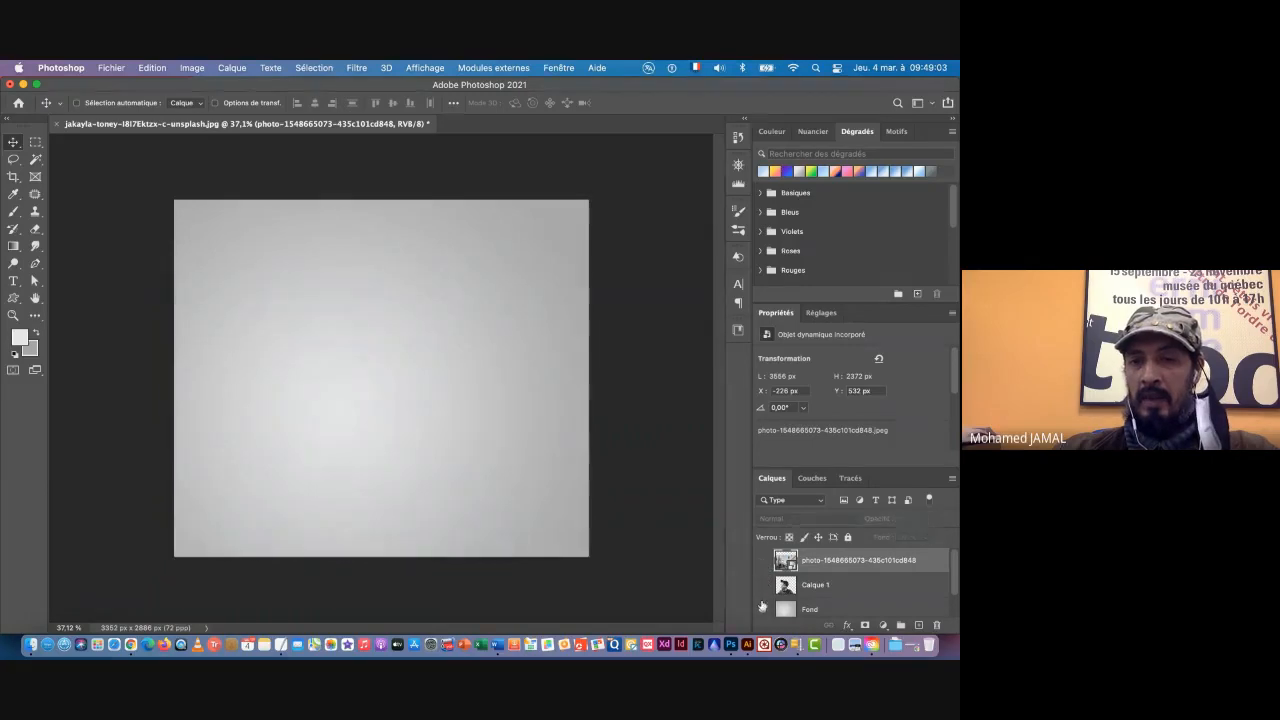
pyautogui.click(762, 610)
pyautogui.click(762, 610)
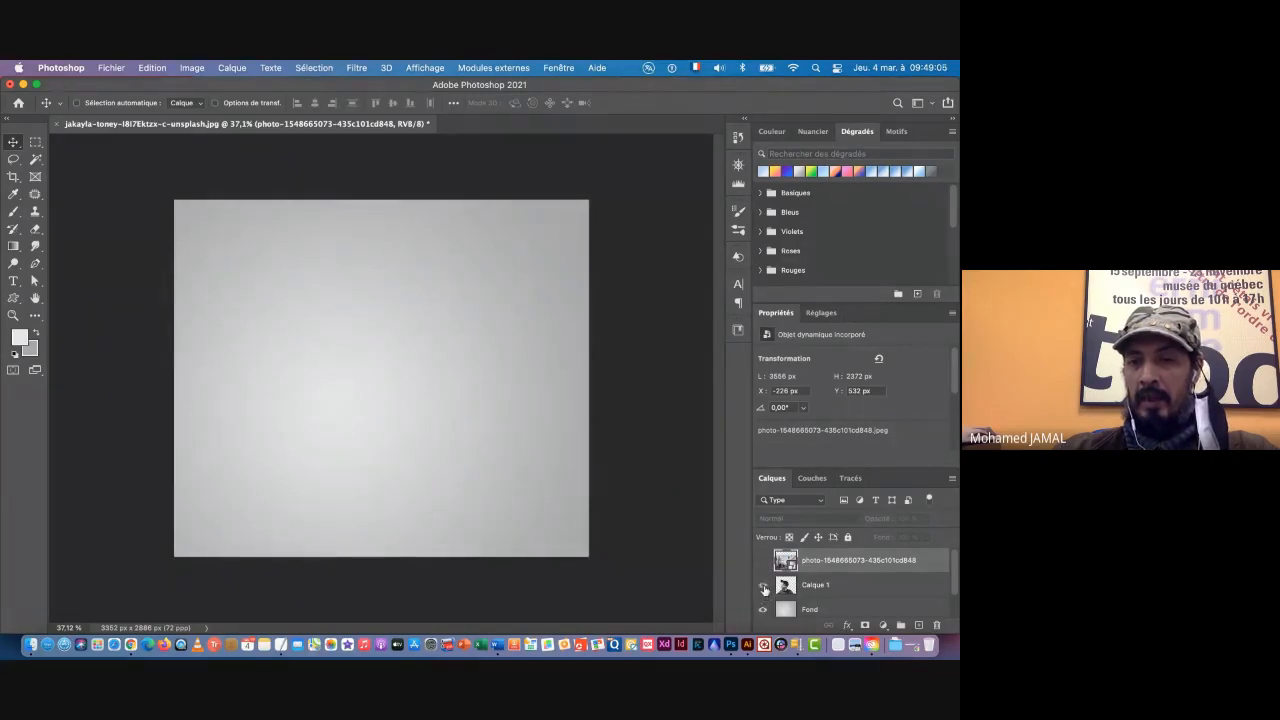
pyautogui.click(764, 586)
pyautogui.click(763, 561)
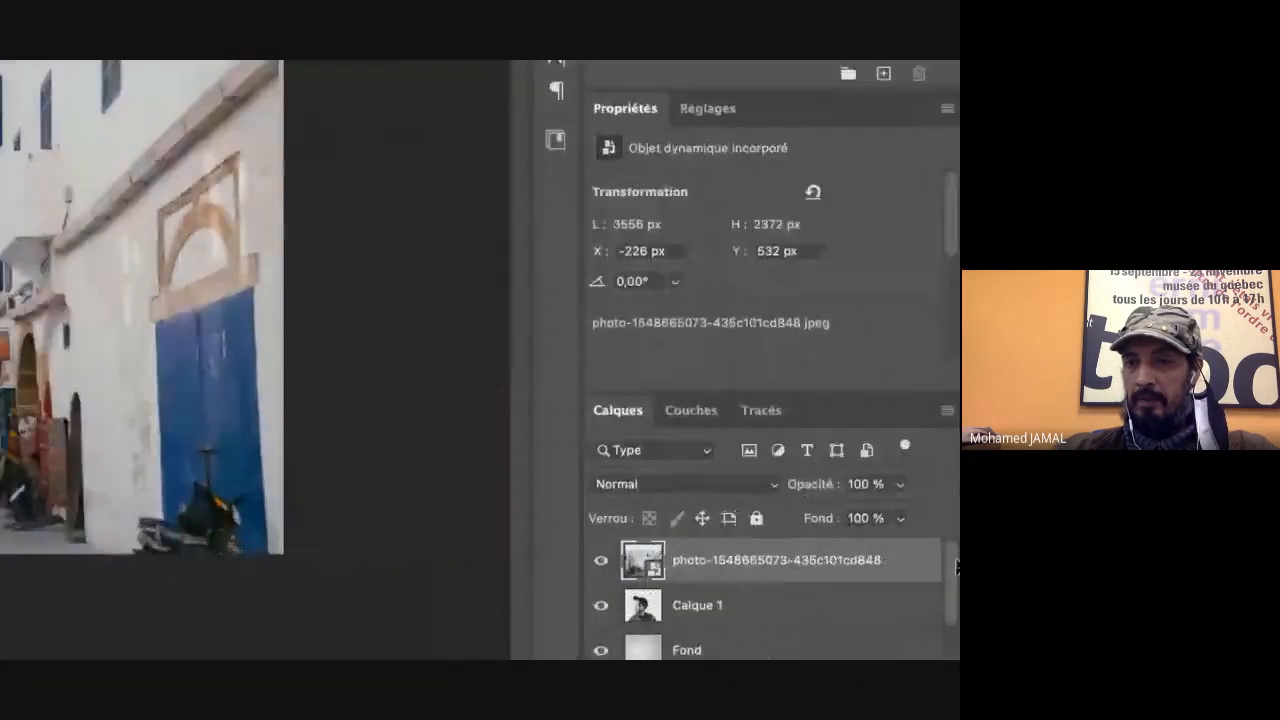
# Step: Clip the street photo layer to Calque 1 with a clipping mask, toggling the mask off and on to compare
pyautogui.click(944, 394)
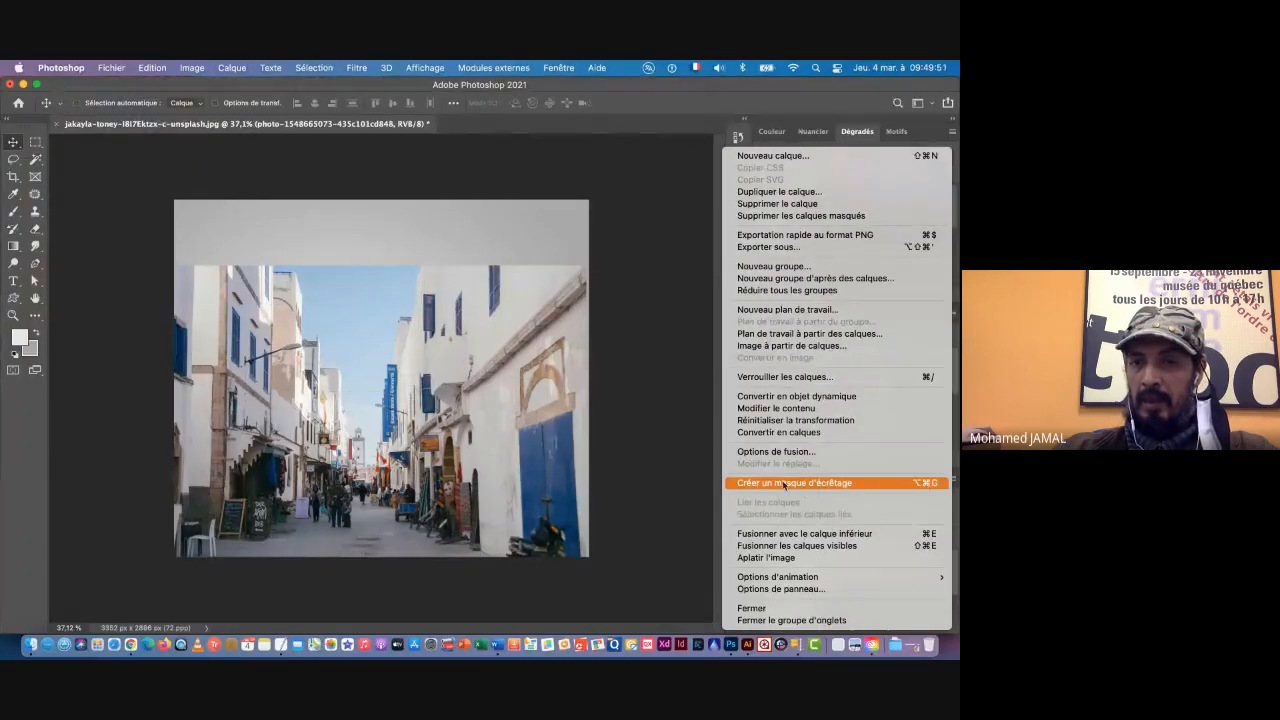
pyautogui.click(605, 402)
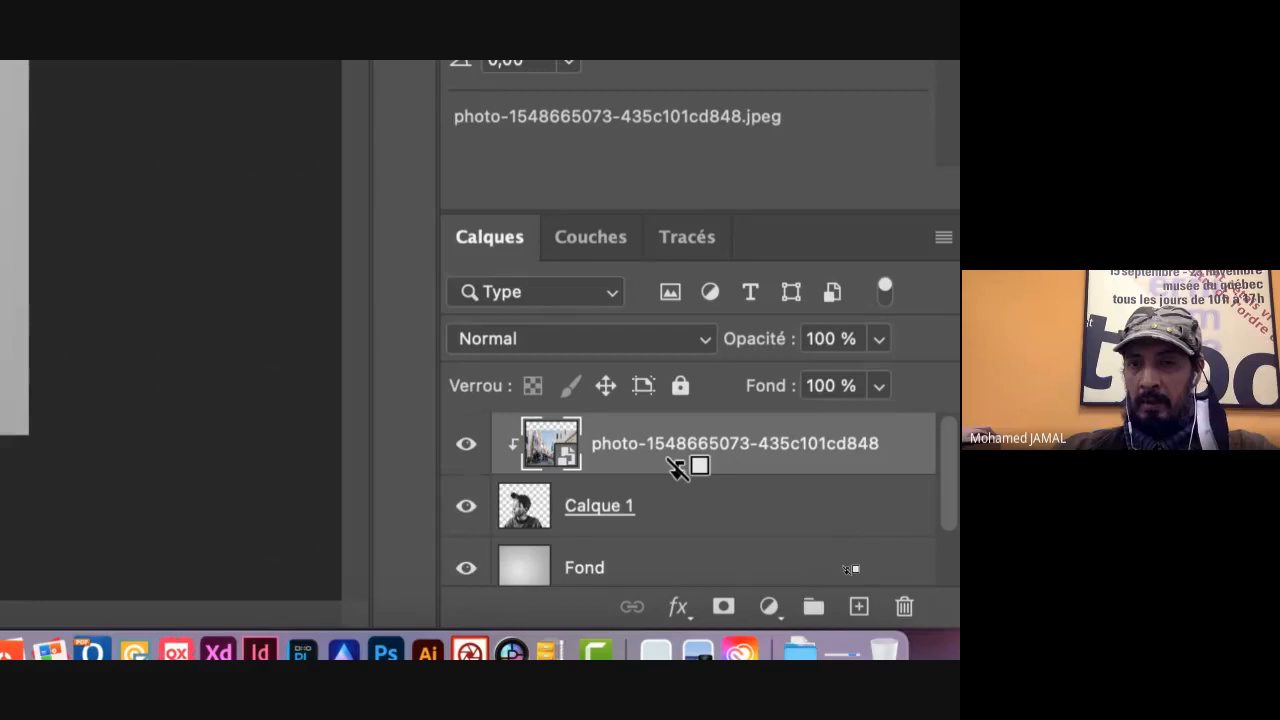
pyautogui.keyDown('alt'); pyautogui.click(677, 468); pyautogui.keyUp('alt')
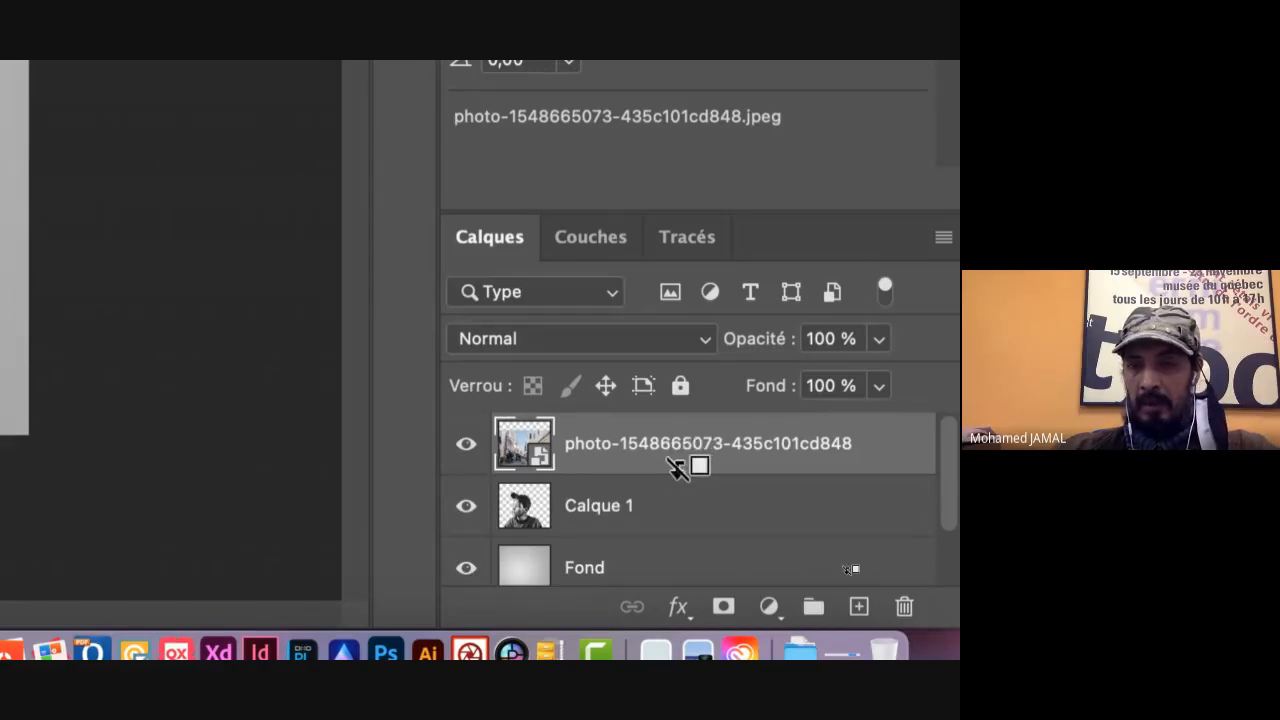
pyautogui.keyDown('alt'); pyautogui.click(677, 468); pyautogui.keyUp('alt')
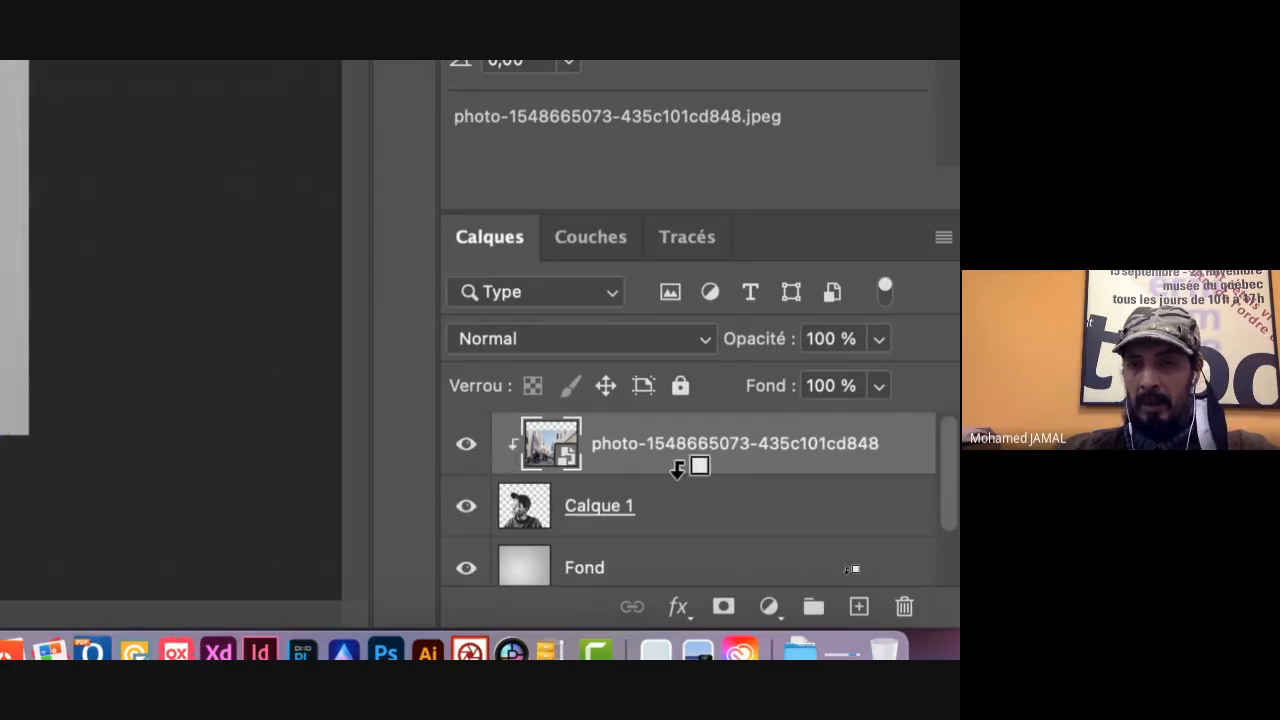
pyautogui.keyDown('alt'); pyautogui.click(677, 468); pyautogui.keyUp('alt')
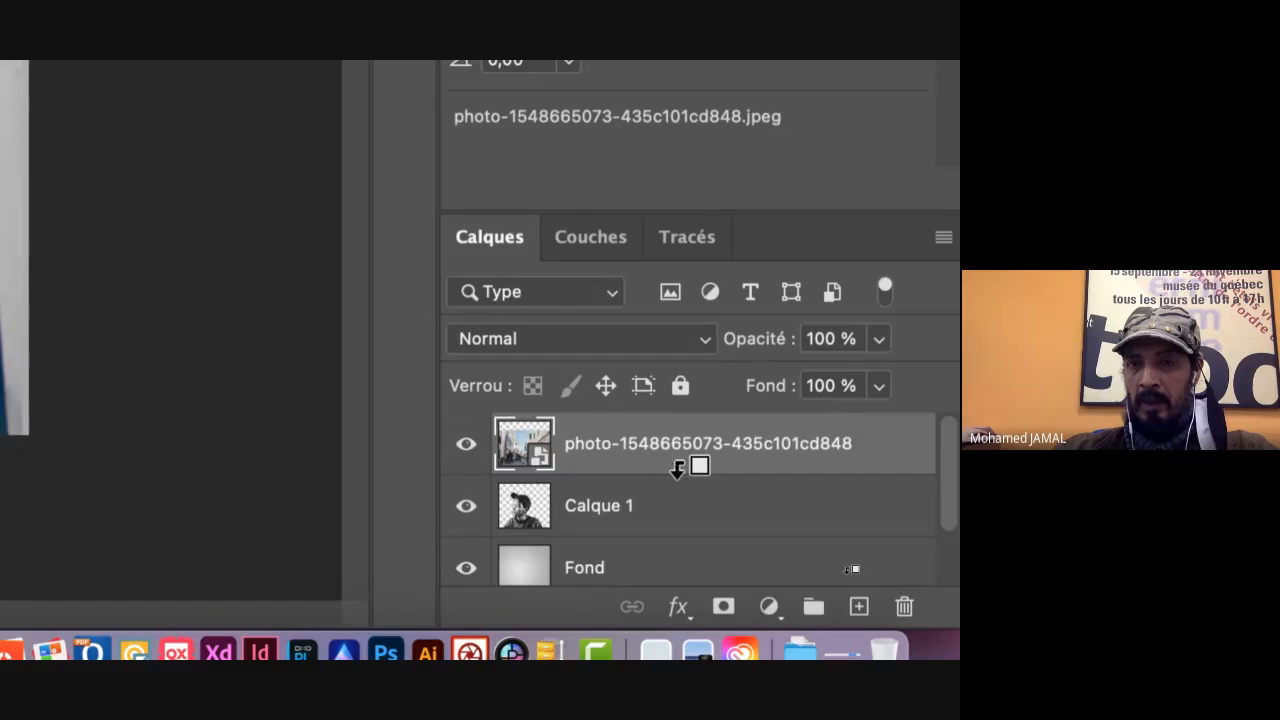
pyautogui.keyDown('alt'); pyautogui.click(677, 468); pyautogui.keyUp('alt')
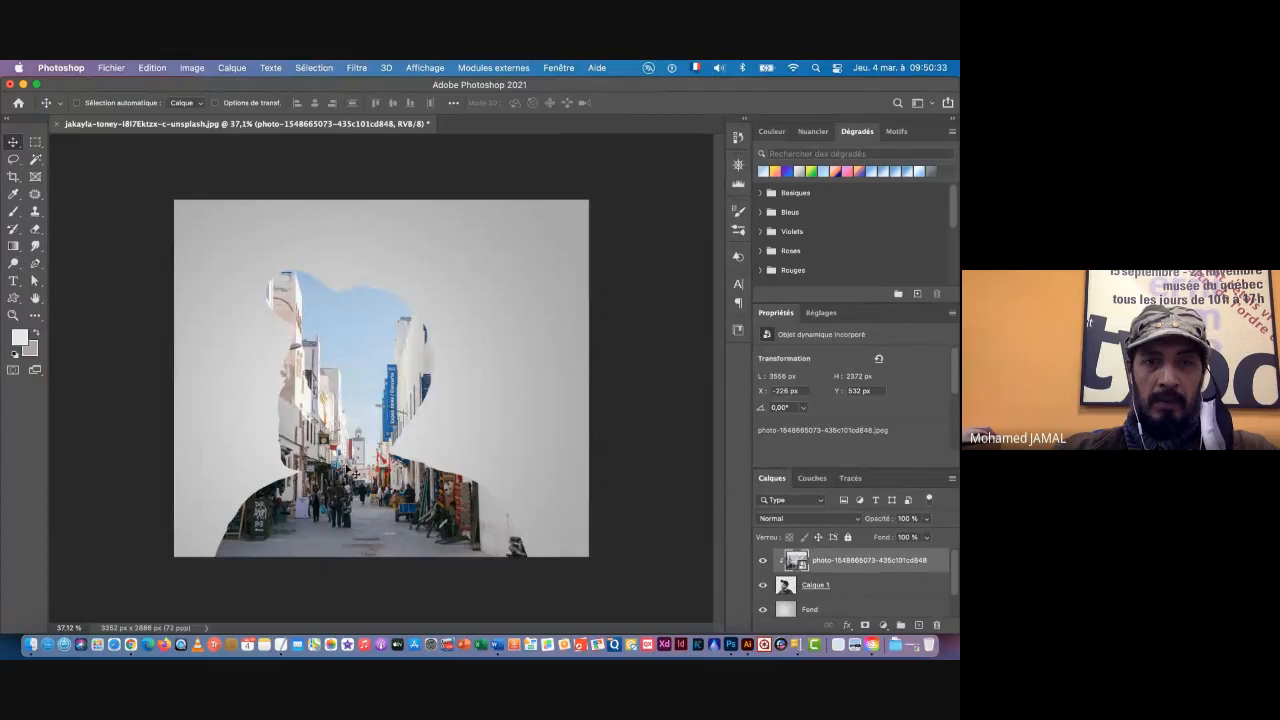
# Step: Move the clipped street photo left within the portrait silhouette, to about X -818 px and Y 514 px
pyautogui.moveTo(352, 468); pyautogui.dragTo(269, 467)
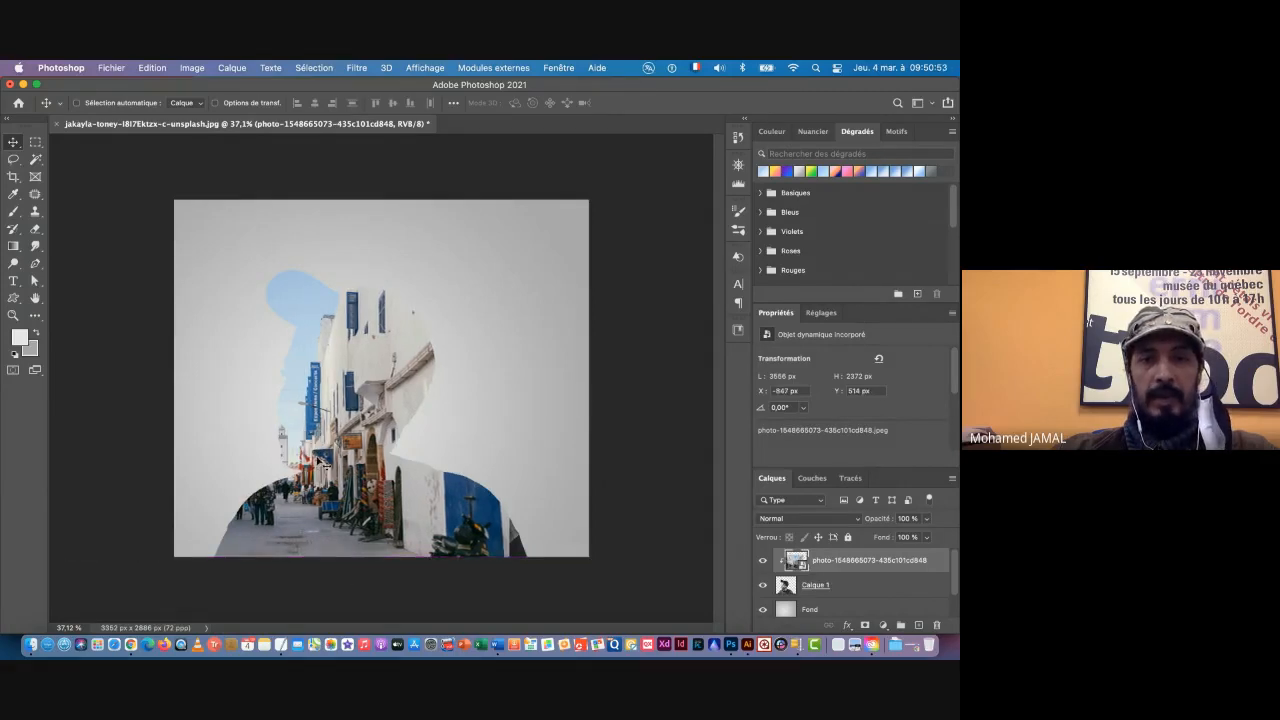
pyautogui.moveTo(323, 466); pyautogui.dragTo(320, 458)
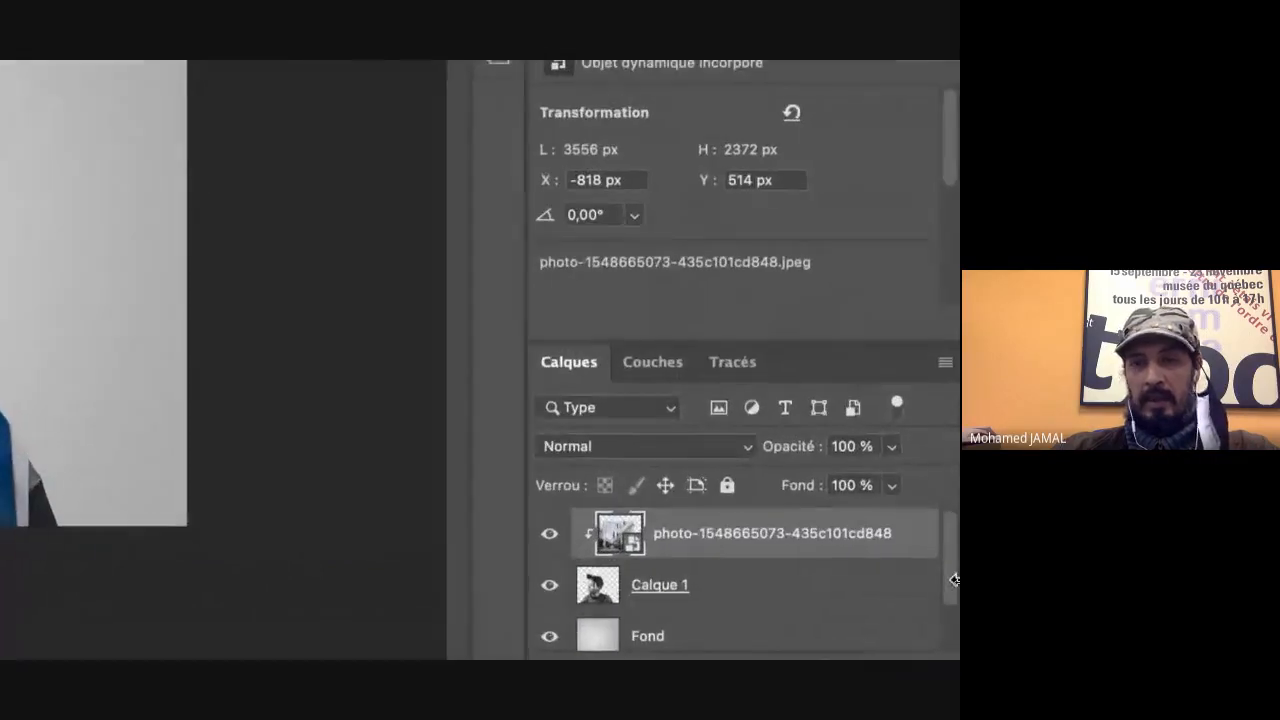
# Step: Open the blend mode choices for the clipped street photo layer
pyautogui.click(567, 458)
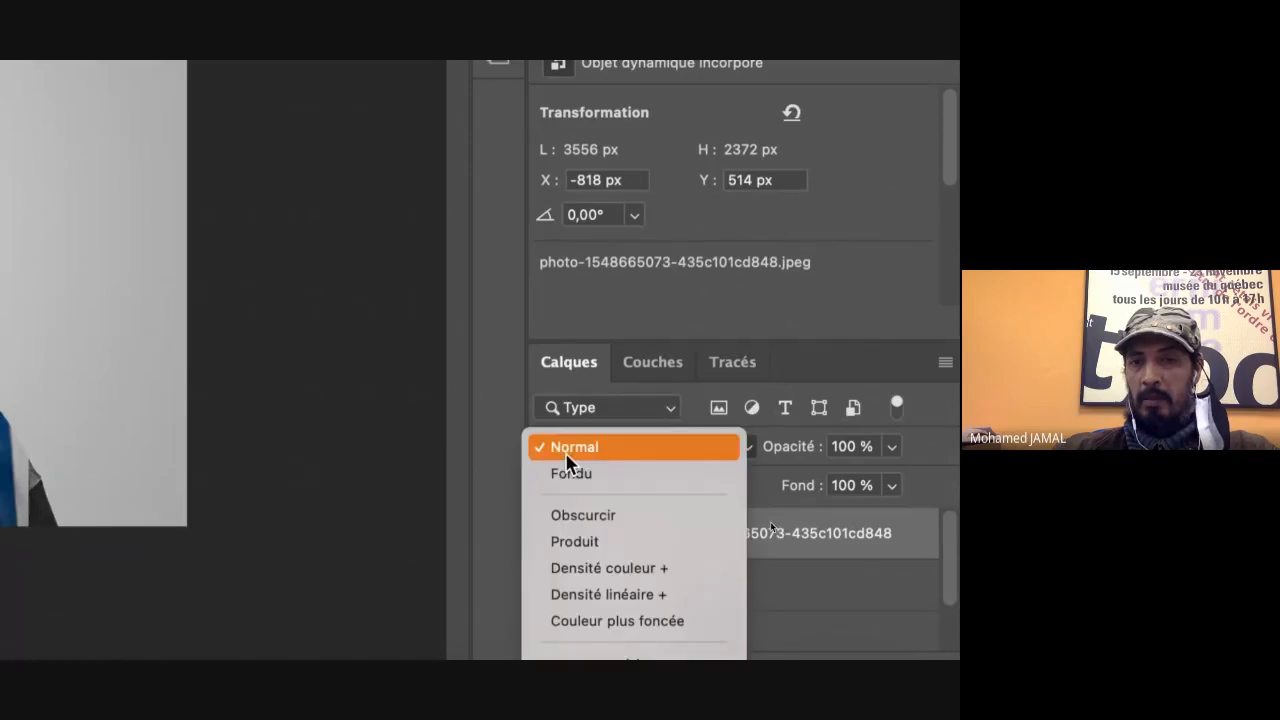
pyautogui.click(486, 446)
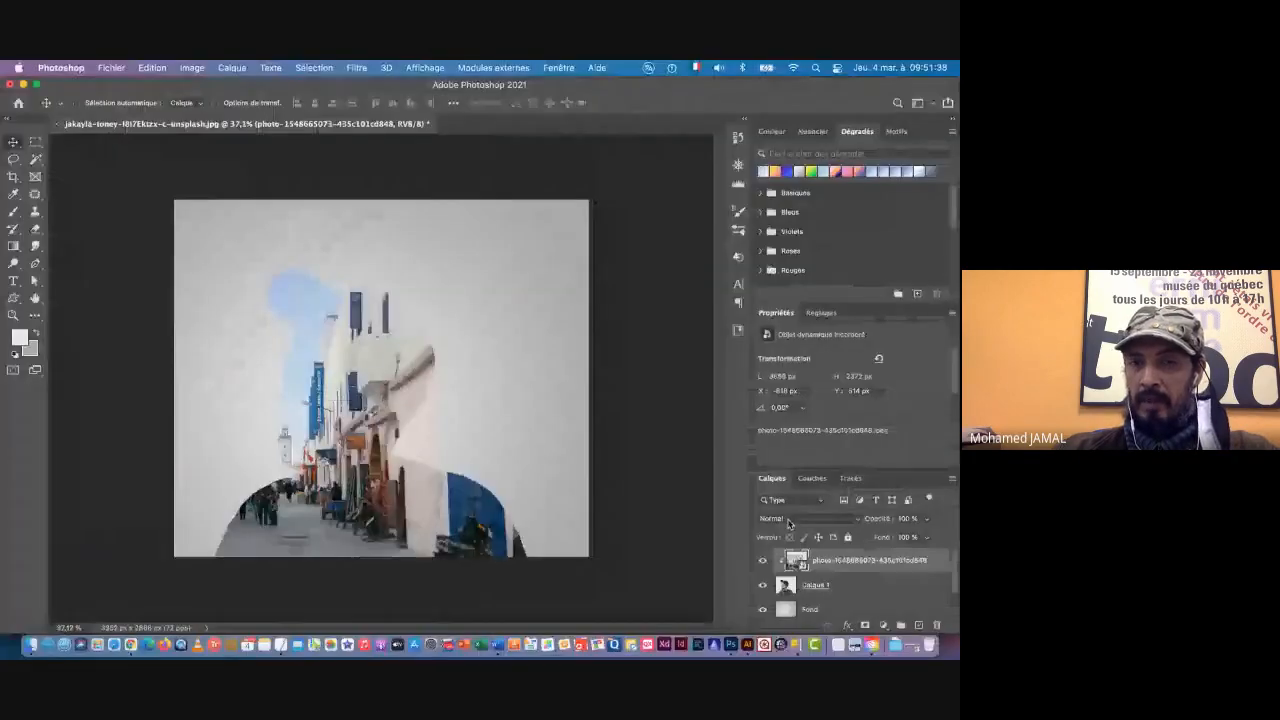
pyautogui.click(788, 520)
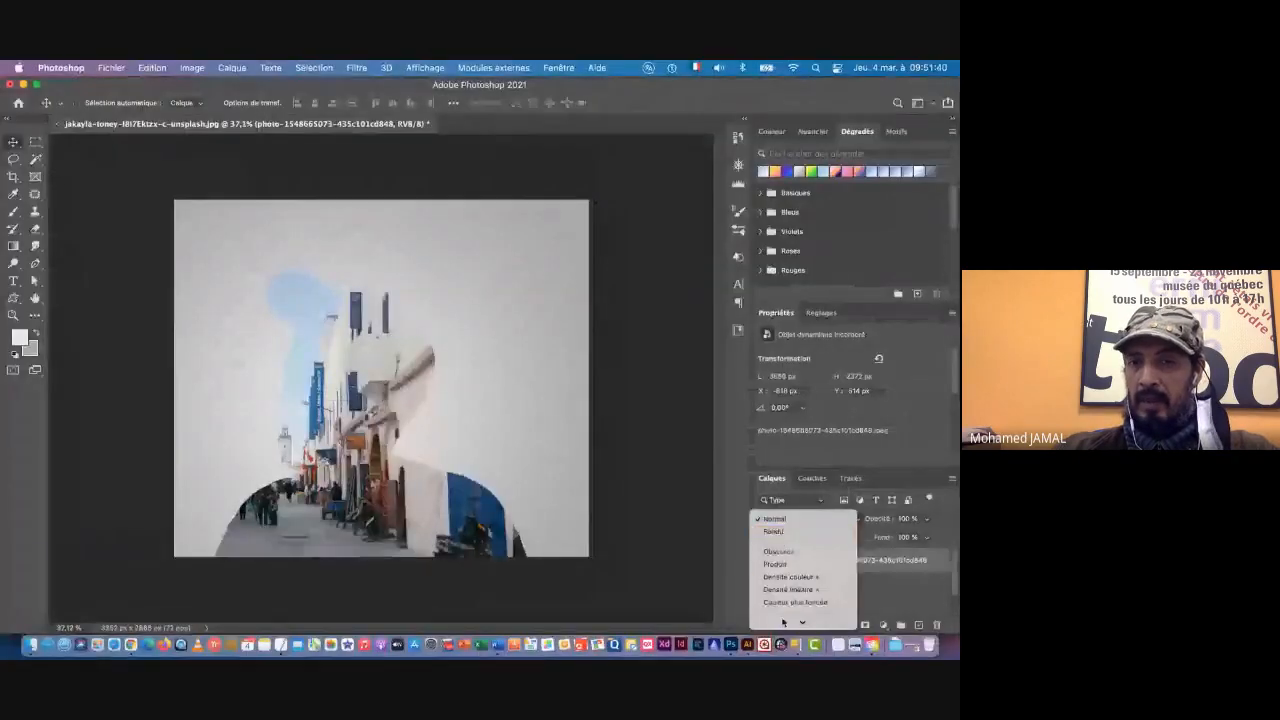
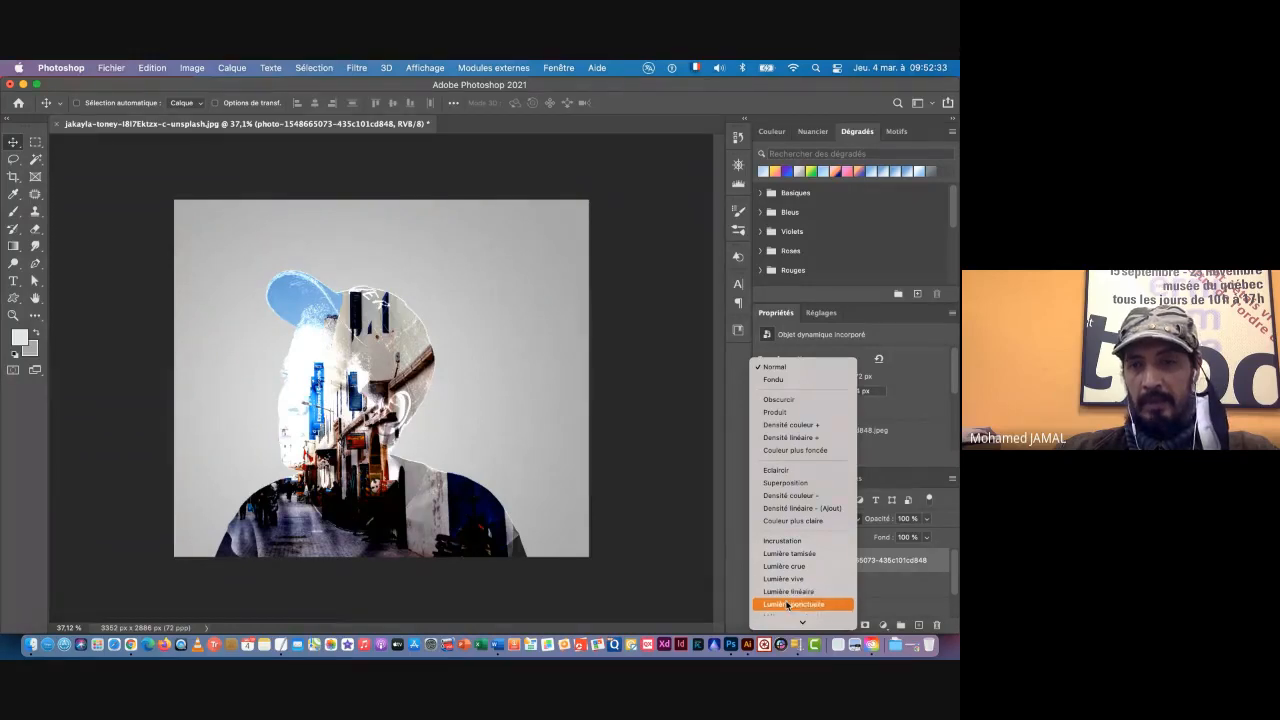
# Step: Preview the blend modes on the clipped street photo layer and keep it at Normal
pyautogui.moveTo(789, 621)
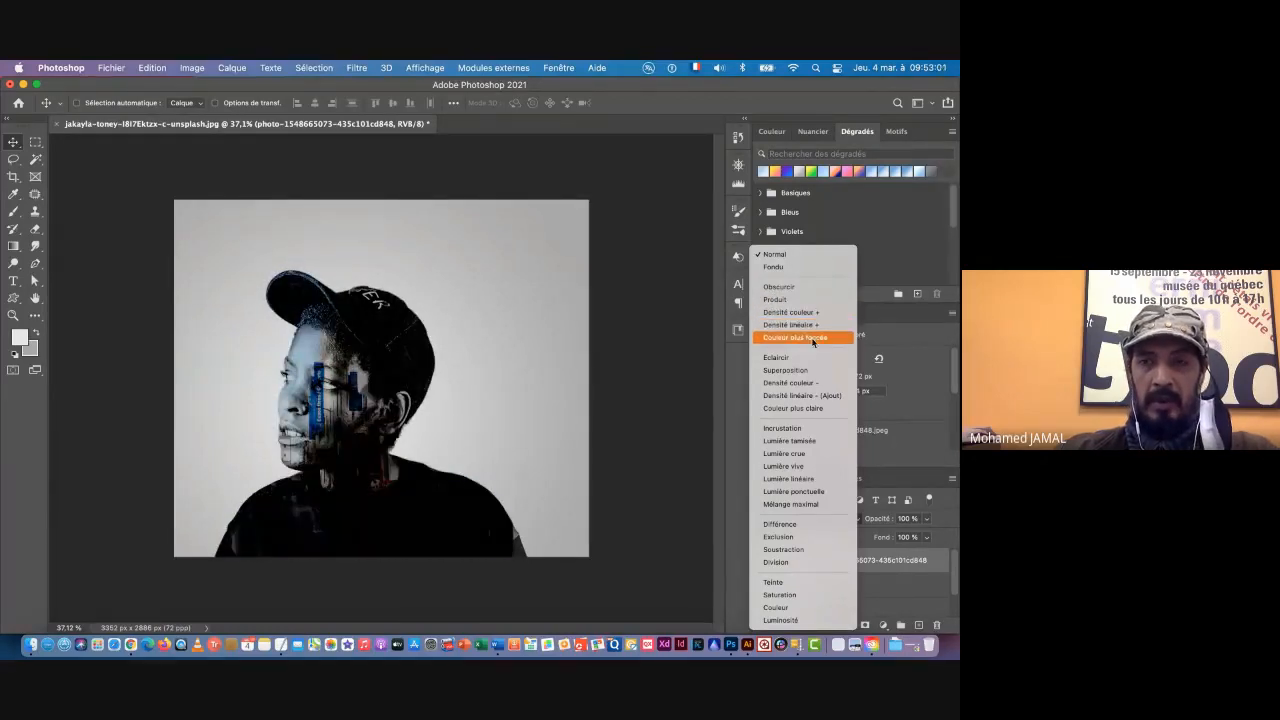
pyautogui.click(775, 256)
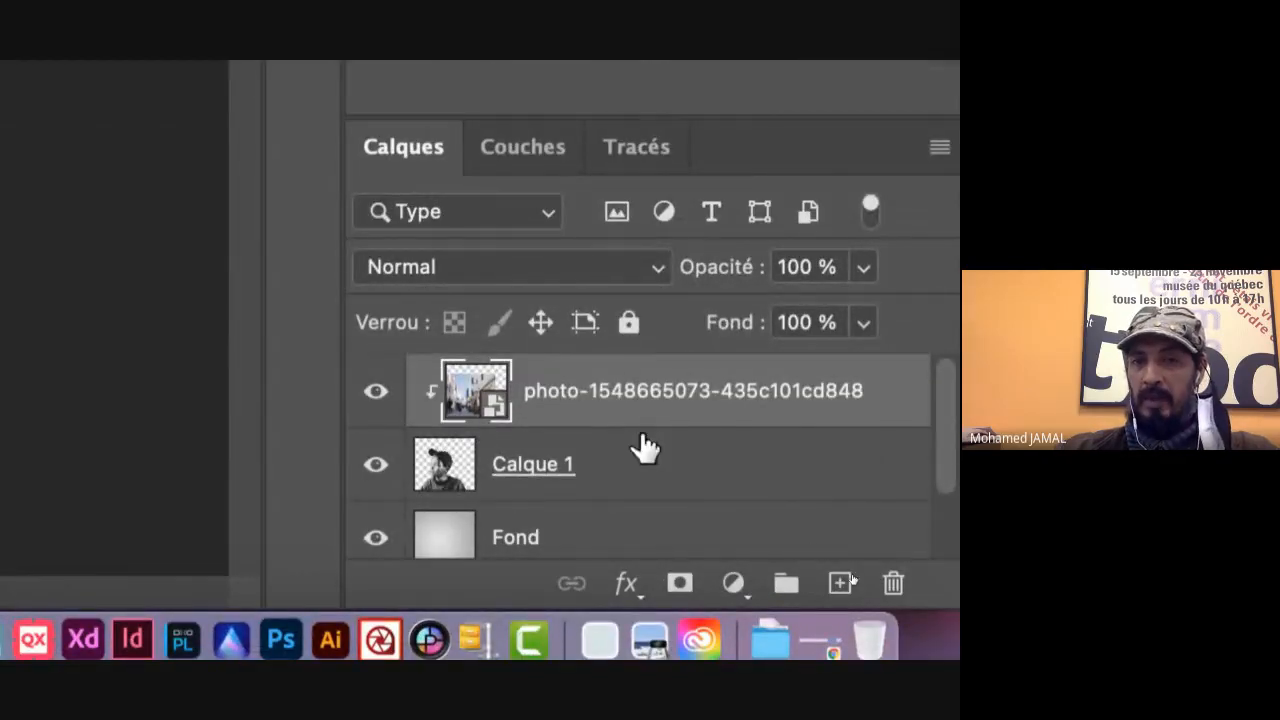
# Step: Duplicate the portrait layer Calque 1 within the same document, naming the copy Calque 2
pyautogui.click(620, 460)
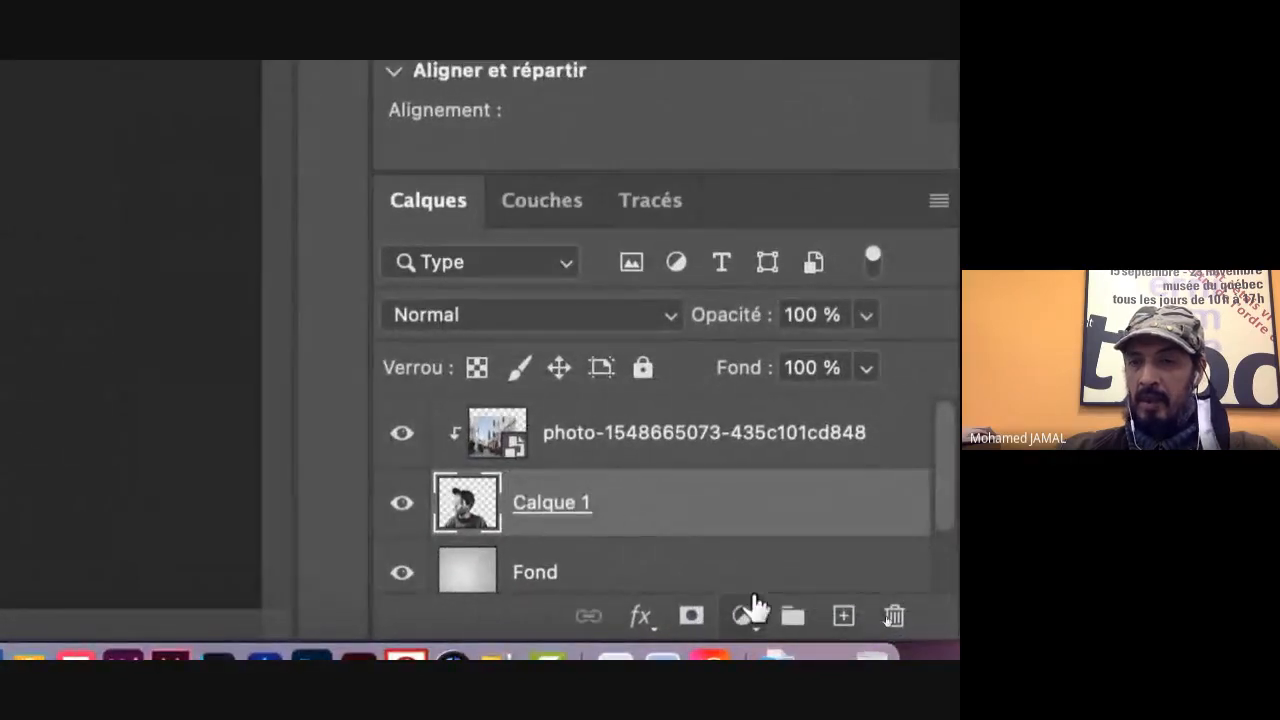
pyautogui.rightClick(737, 509)
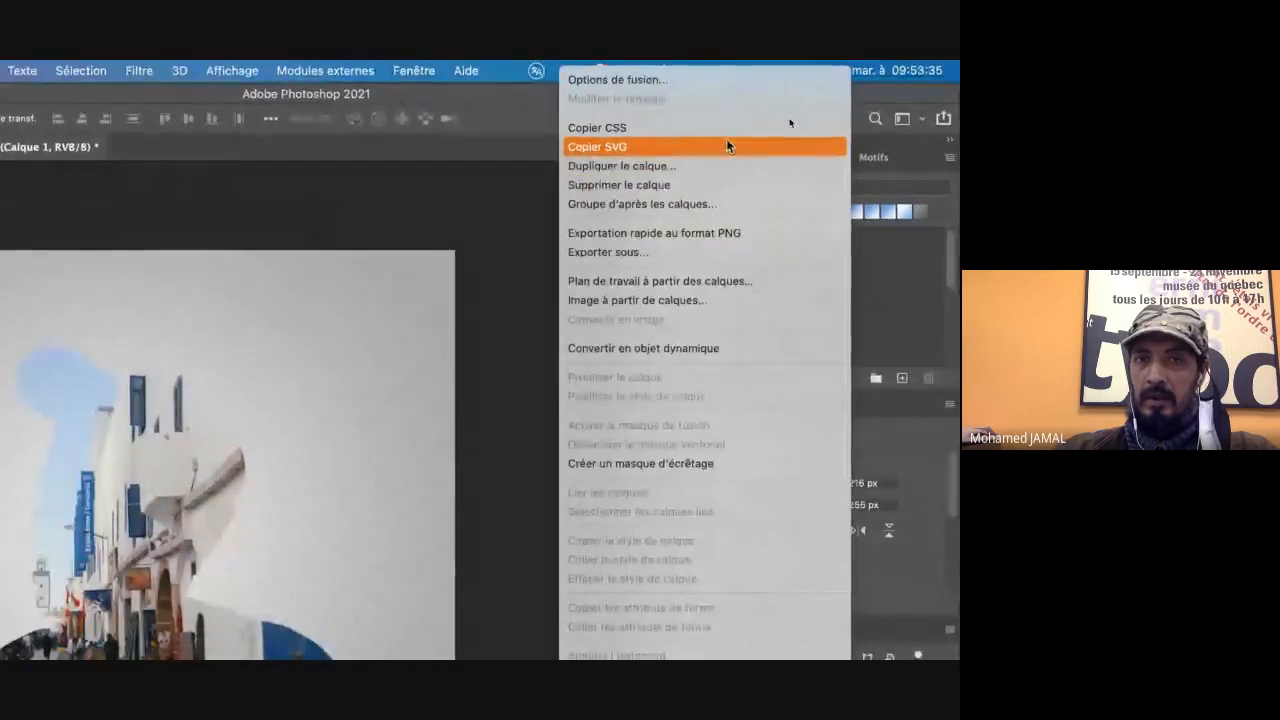
pyautogui.click(636, 172)
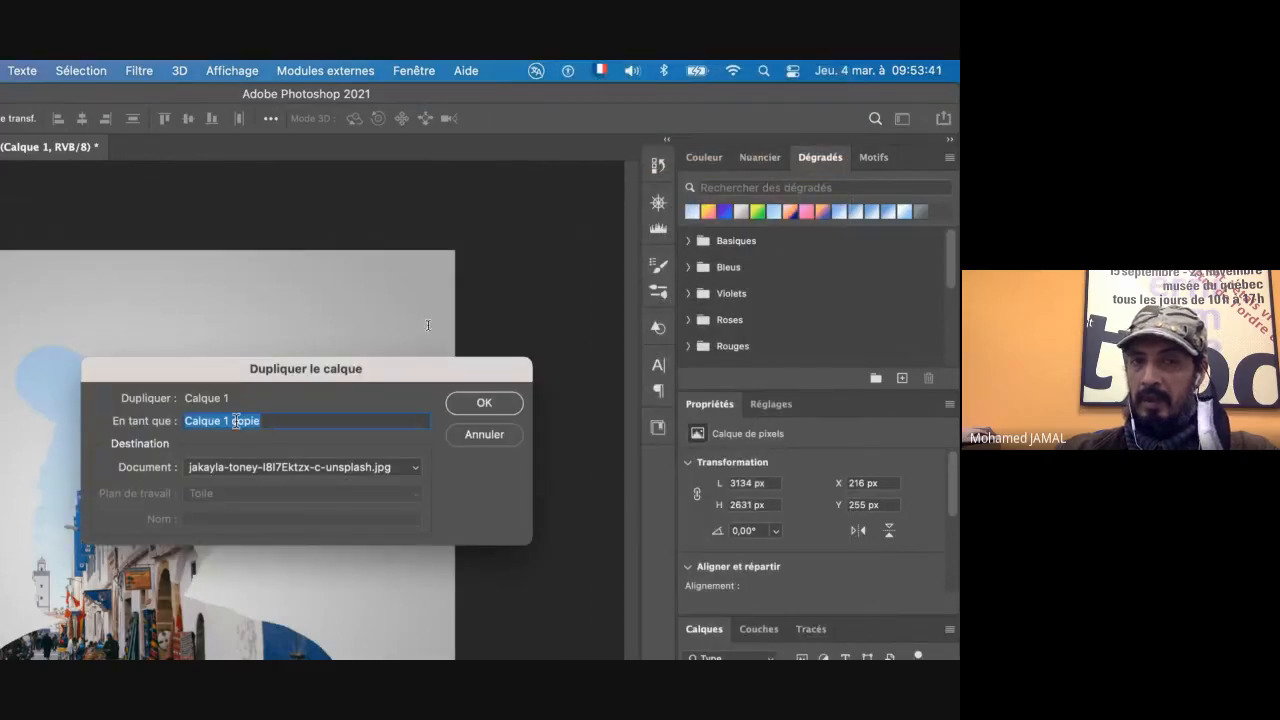
pyautogui.moveTo(259, 421); pyautogui.dragTo(224, 420)
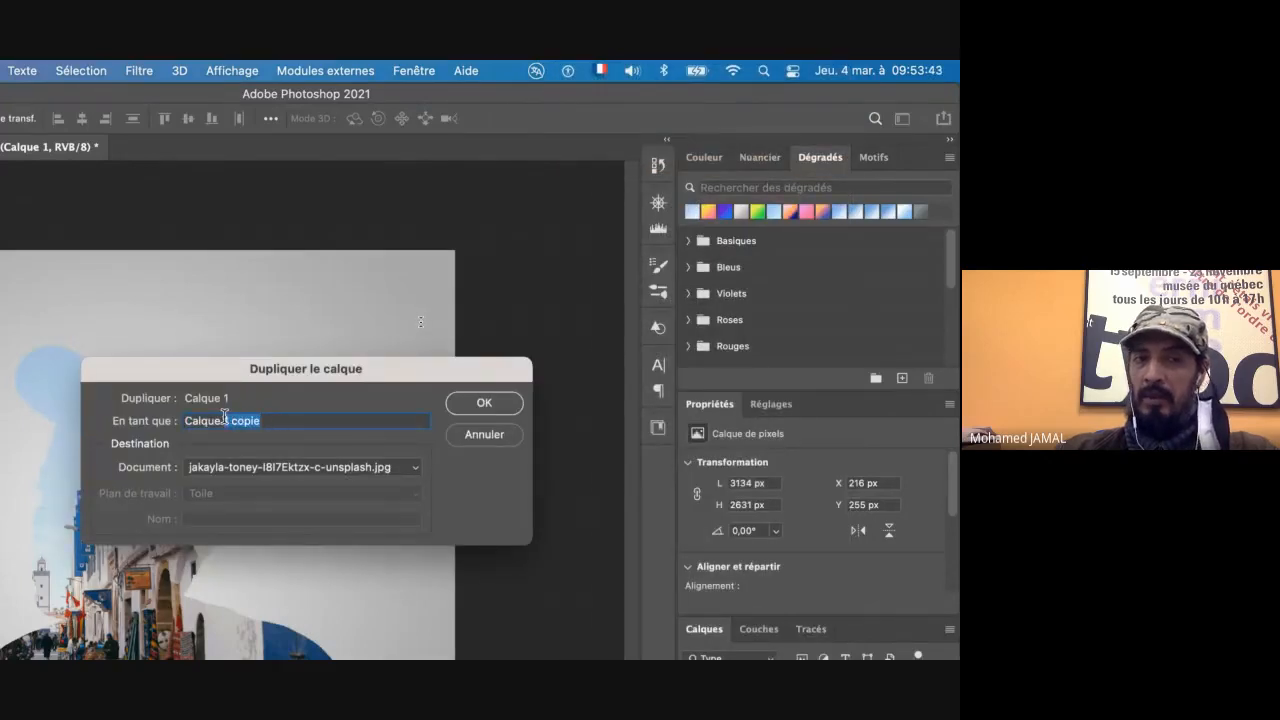
pyautogui.write('2')
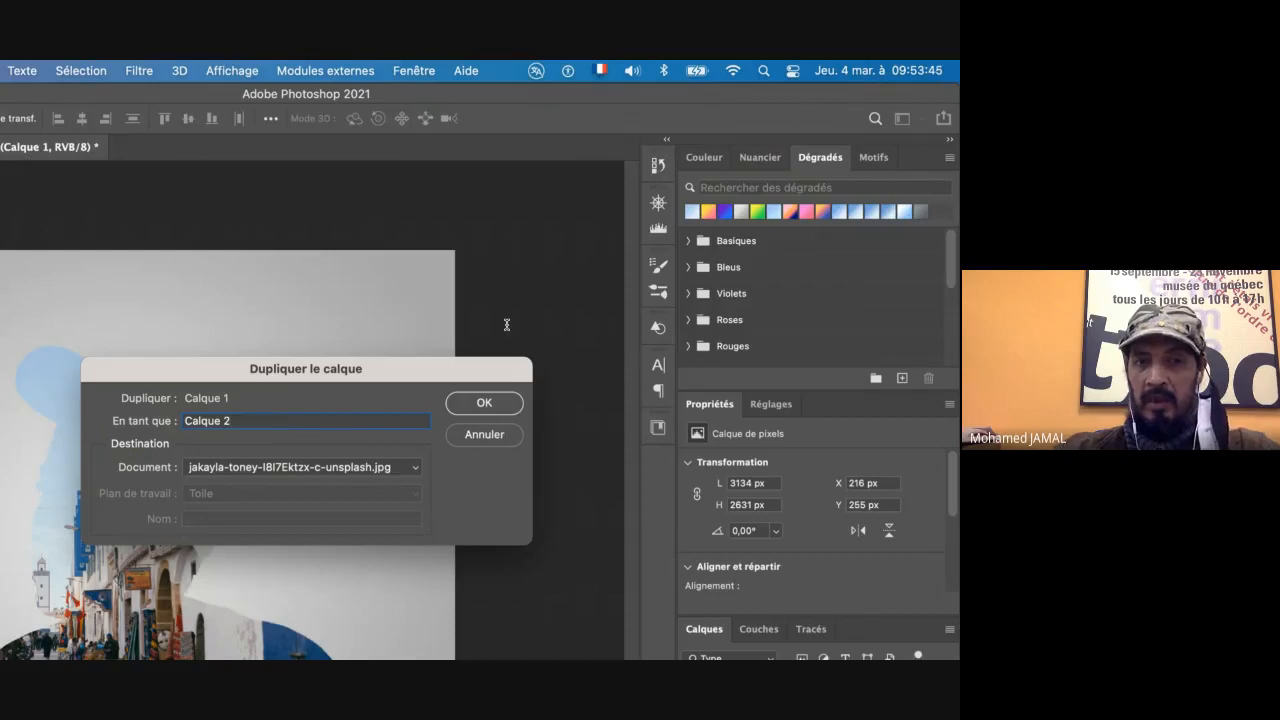
pyautogui.press('Return')
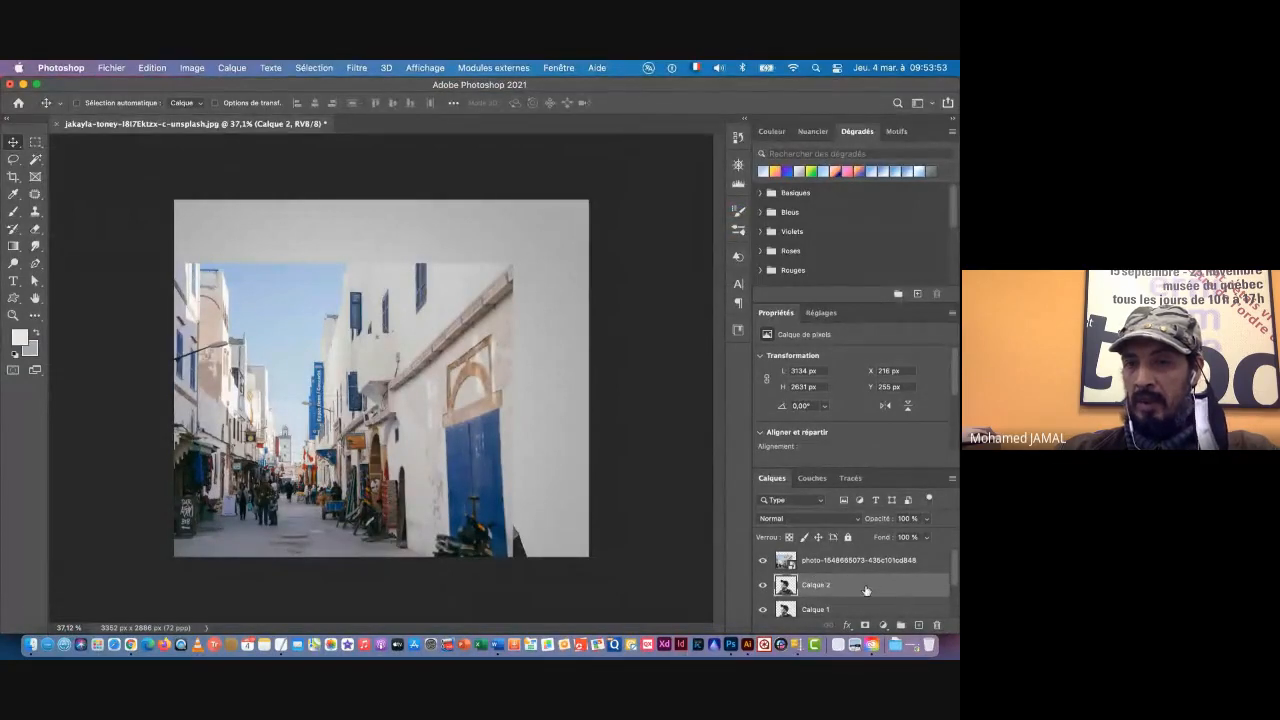
# Step: Move Calque 2 above the street photo and clip the photo to Calque 1 again, hiding Calque 2 temporarily to check the mask
pyautogui.moveTo(856, 588)
pyautogui.mouseDown()
pyautogui.moveTo(853, 553)
pyautogui.moveTo(847, 565)
pyautogui.mouseUp()
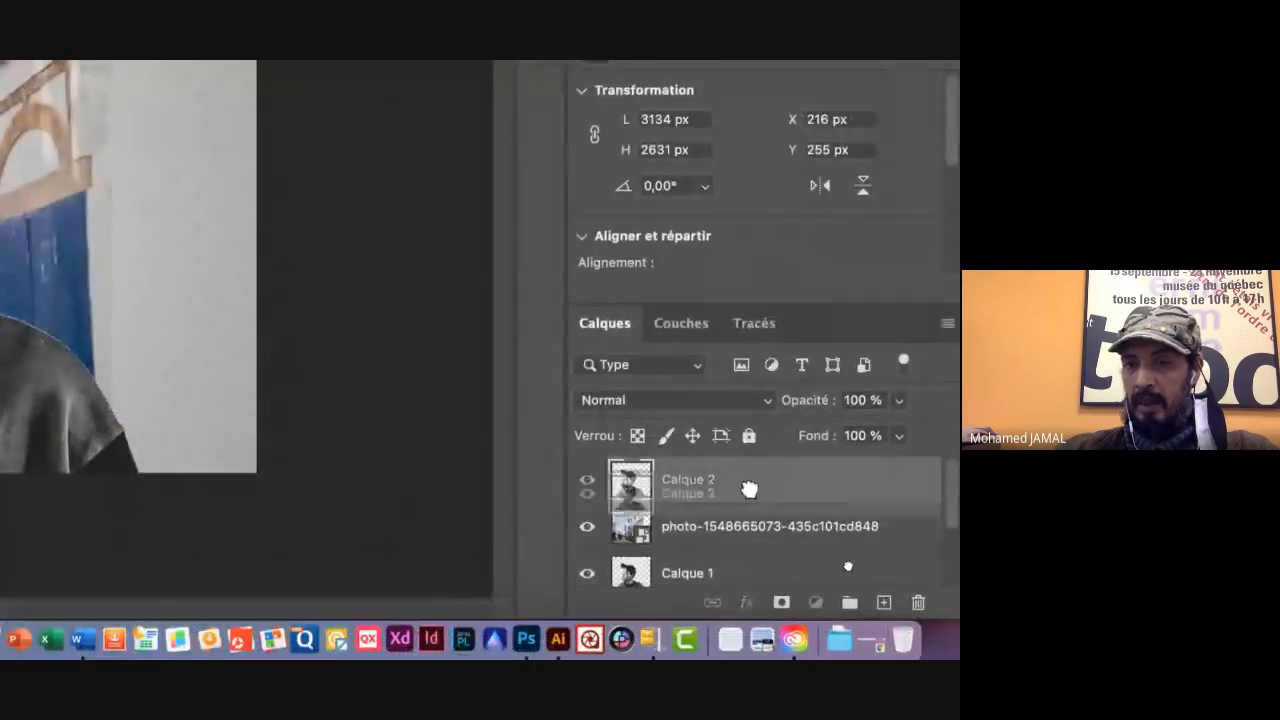
pyautogui.moveTo(749, 489)
pyautogui.mouseDown()
pyautogui.moveTo(749, 546)
pyautogui.moveTo(751, 466)
pyautogui.moveTo(734, 476)
pyautogui.mouseUp()
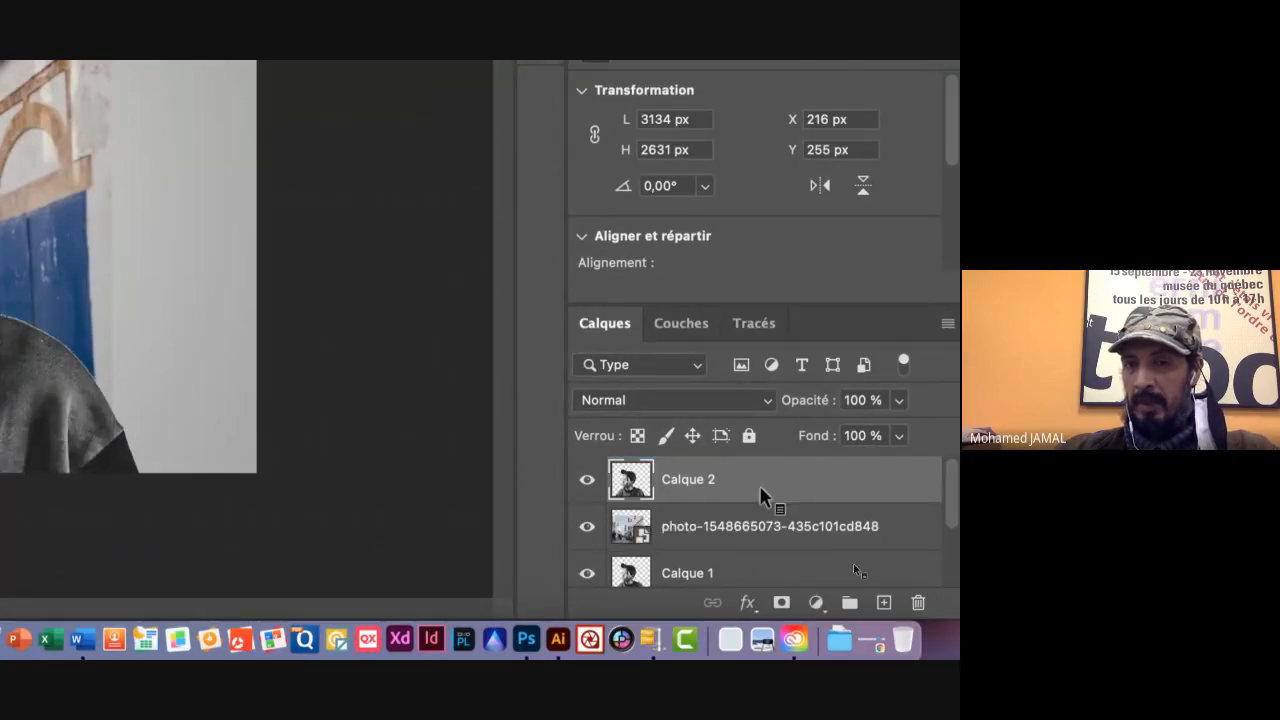
pyautogui.click(587, 481)
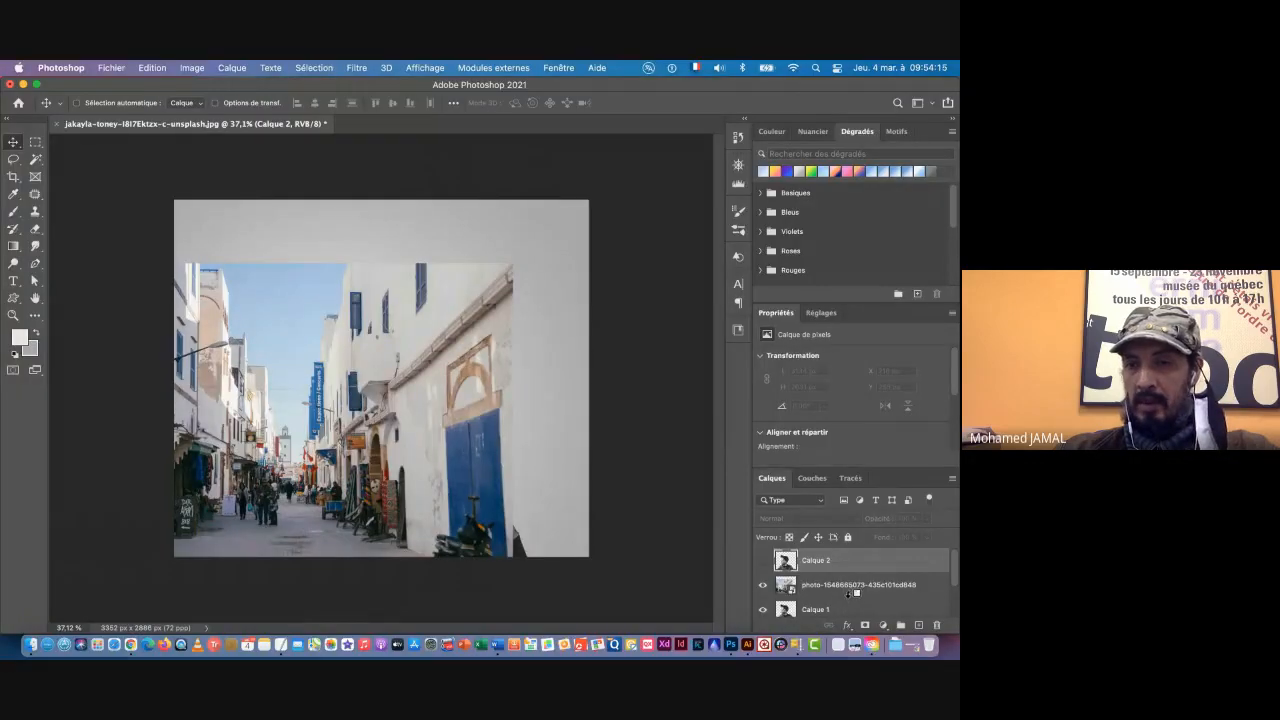
pyautogui.keyDown('alt'); pyautogui.click(849, 596); pyautogui.keyUp('alt')
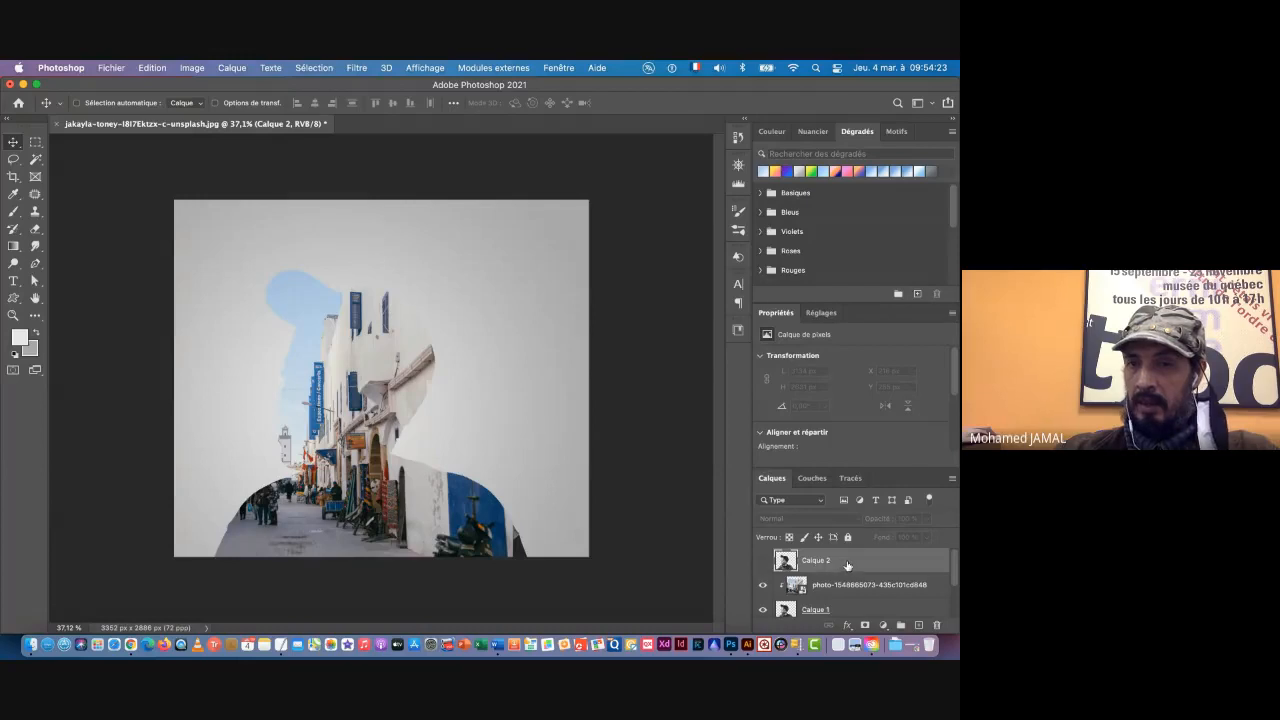
pyautogui.click(763, 562)
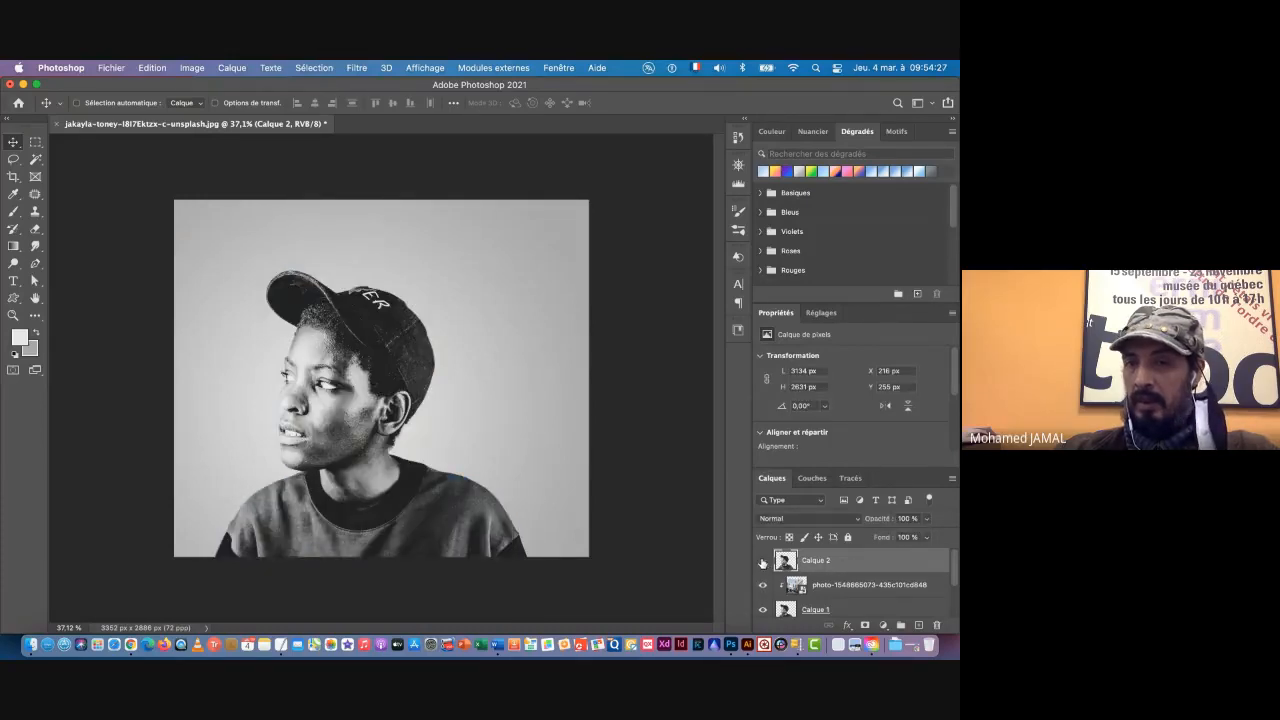
# Step: Compare the composition with Calque 2 hidden and shown, reviewing each layer in the stack and leaving Calque 2 visible and selected
pyautogui.click(763, 562)
pyautogui.click(763, 562)
pyautogui.click(763, 562)
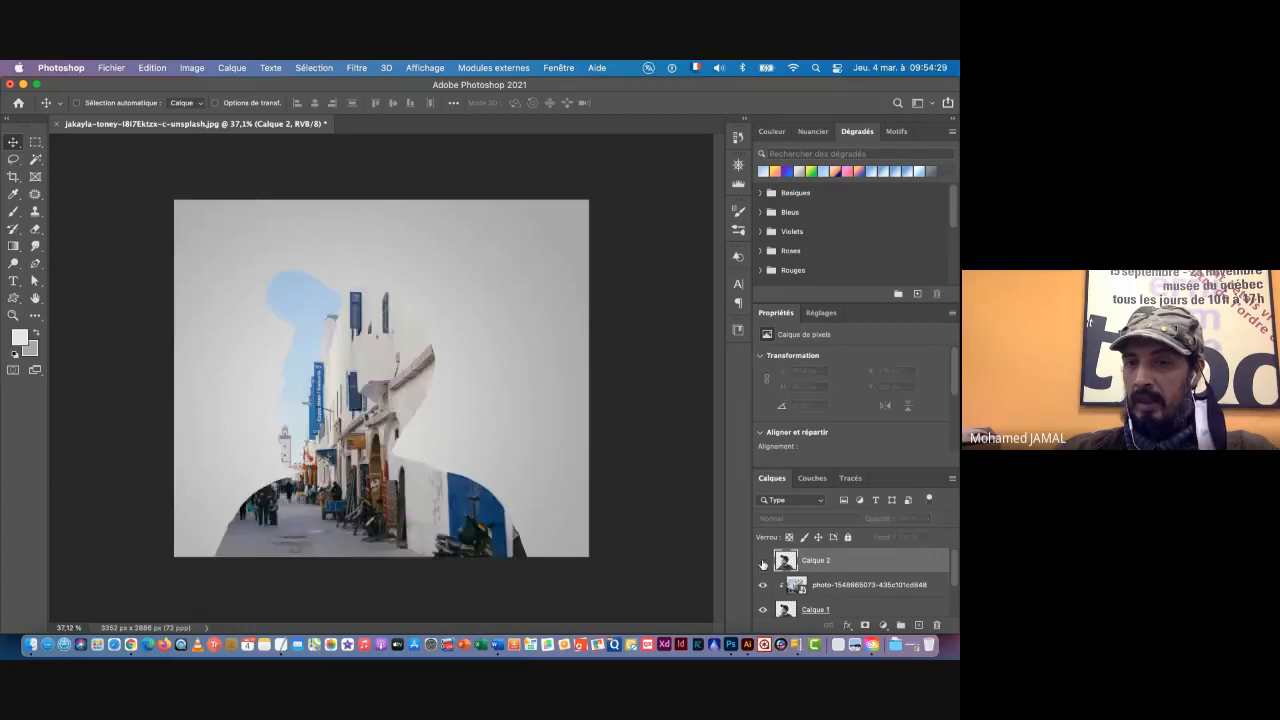
pyautogui.click(763, 562)
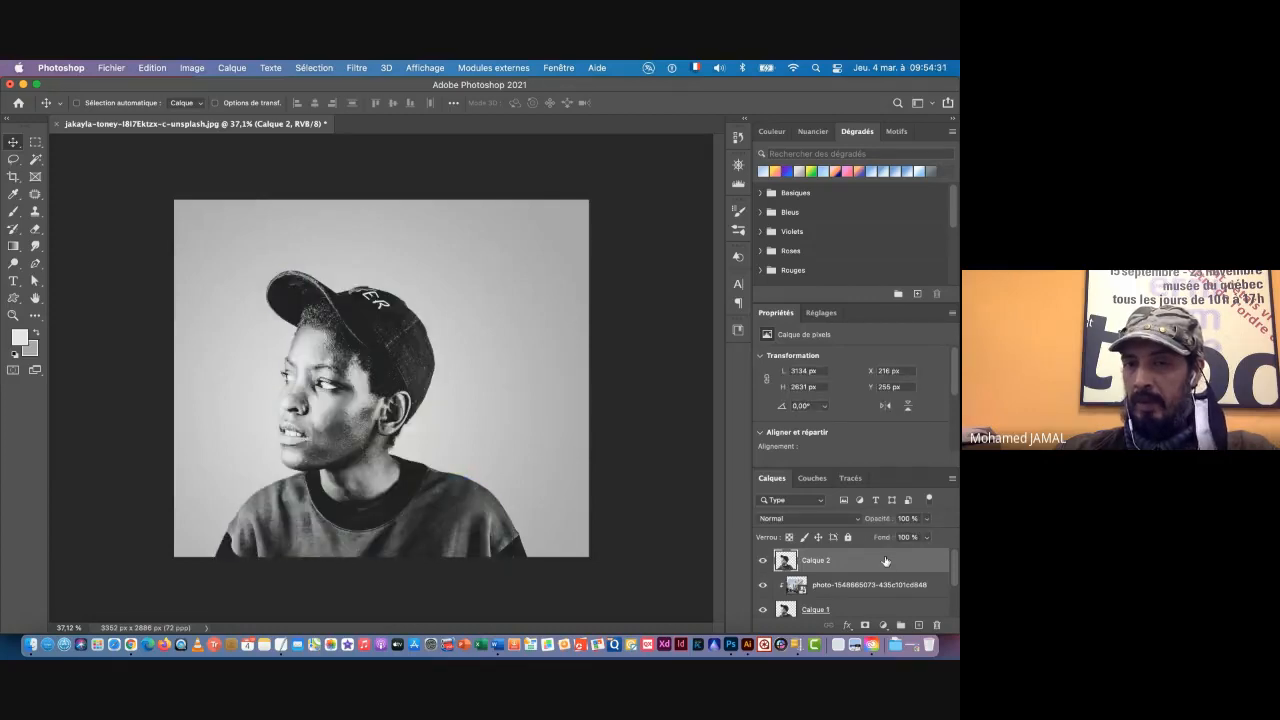
pyautogui.click(912, 587)
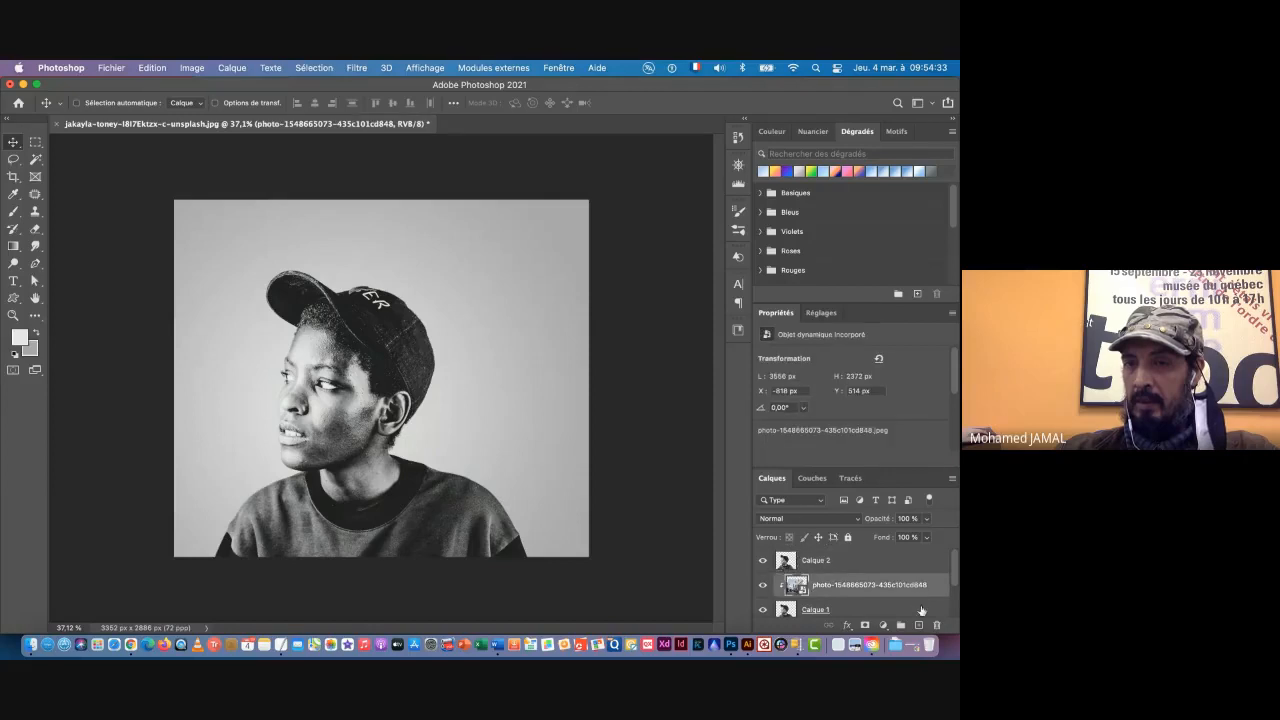
pyautogui.click(906, 614)
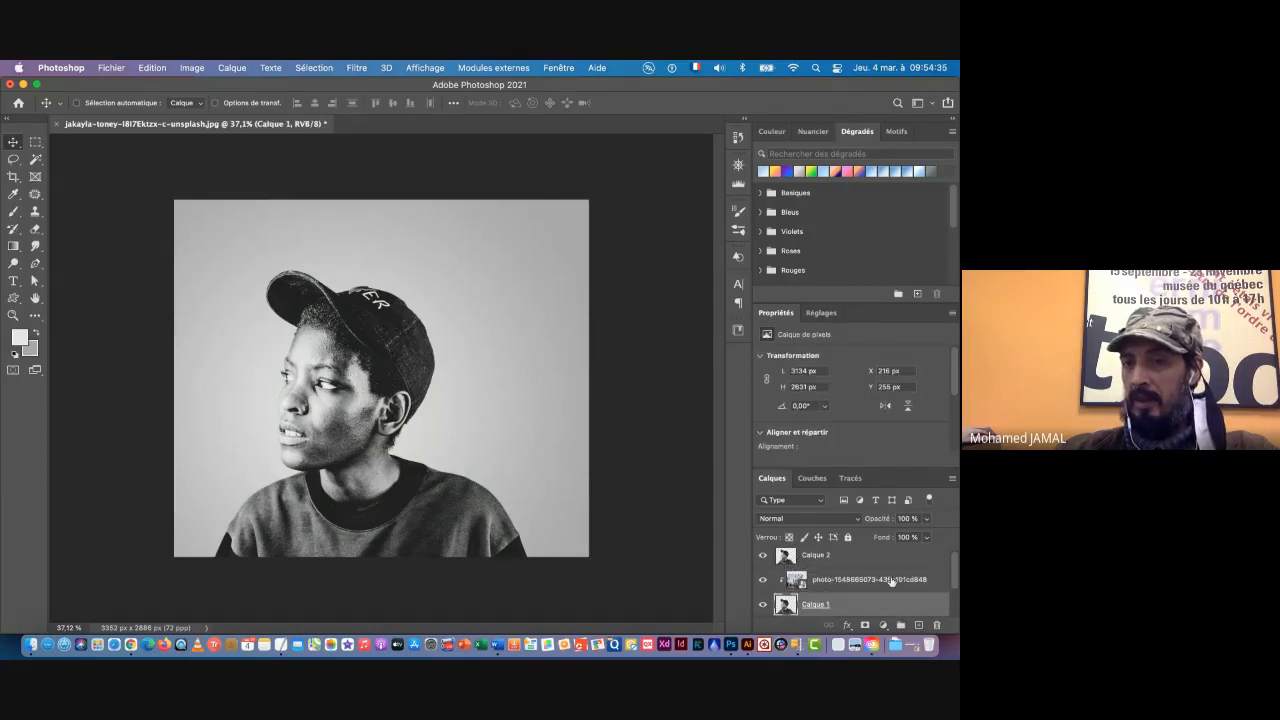
pyautogui.click(891, 581)
pyautogui.click(890, 559)
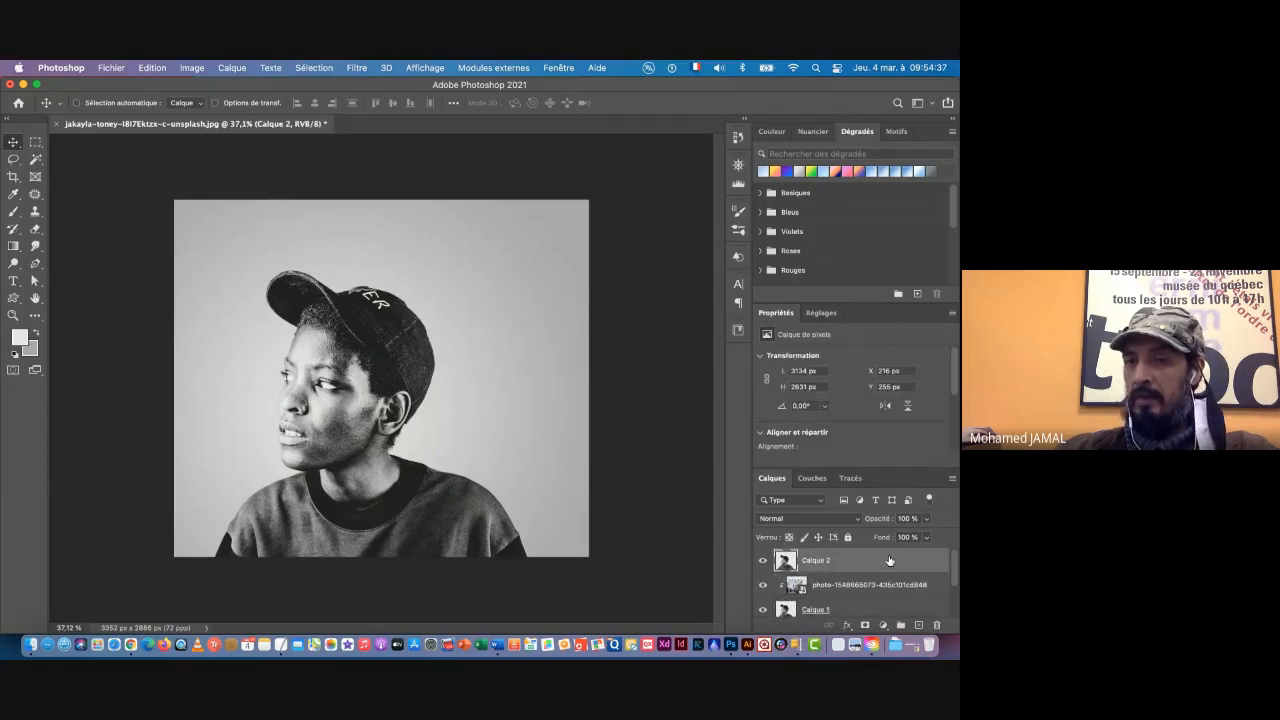
pyautogui.click(762, 562)
pyautogui.click(762, 562)
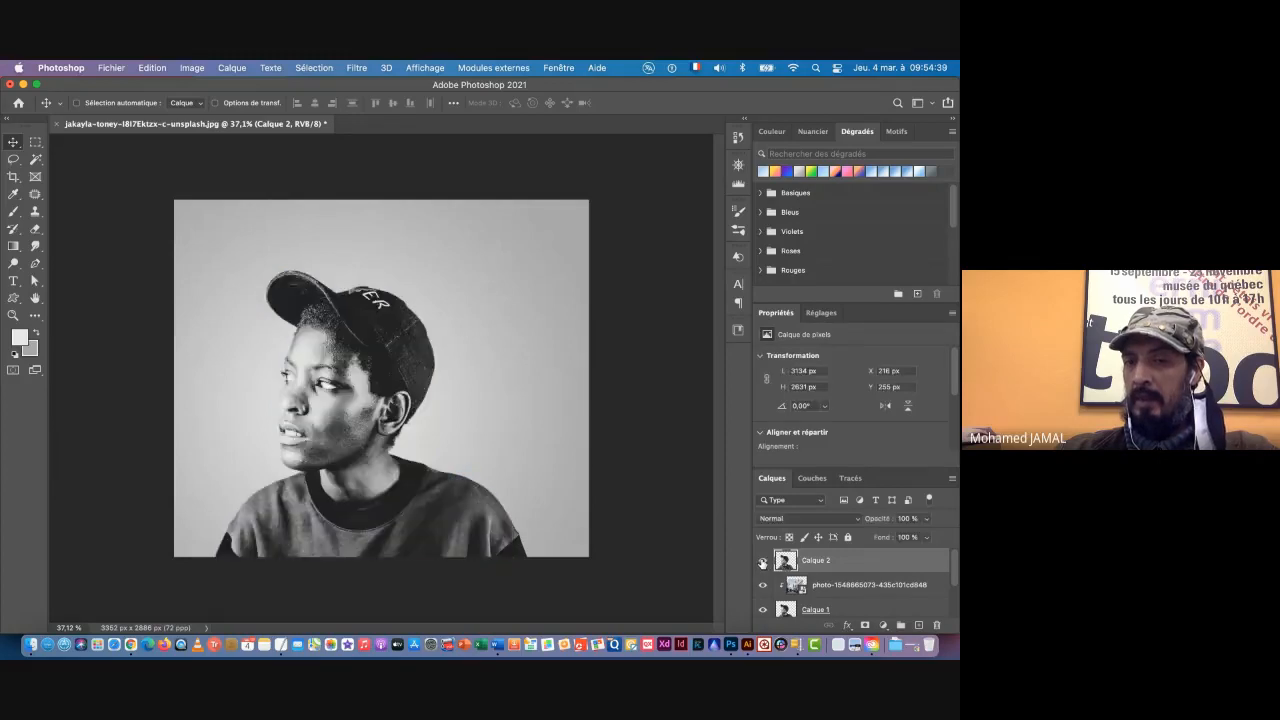
pyautogui.click(763, 563)
pyautogui.click(763, 562)
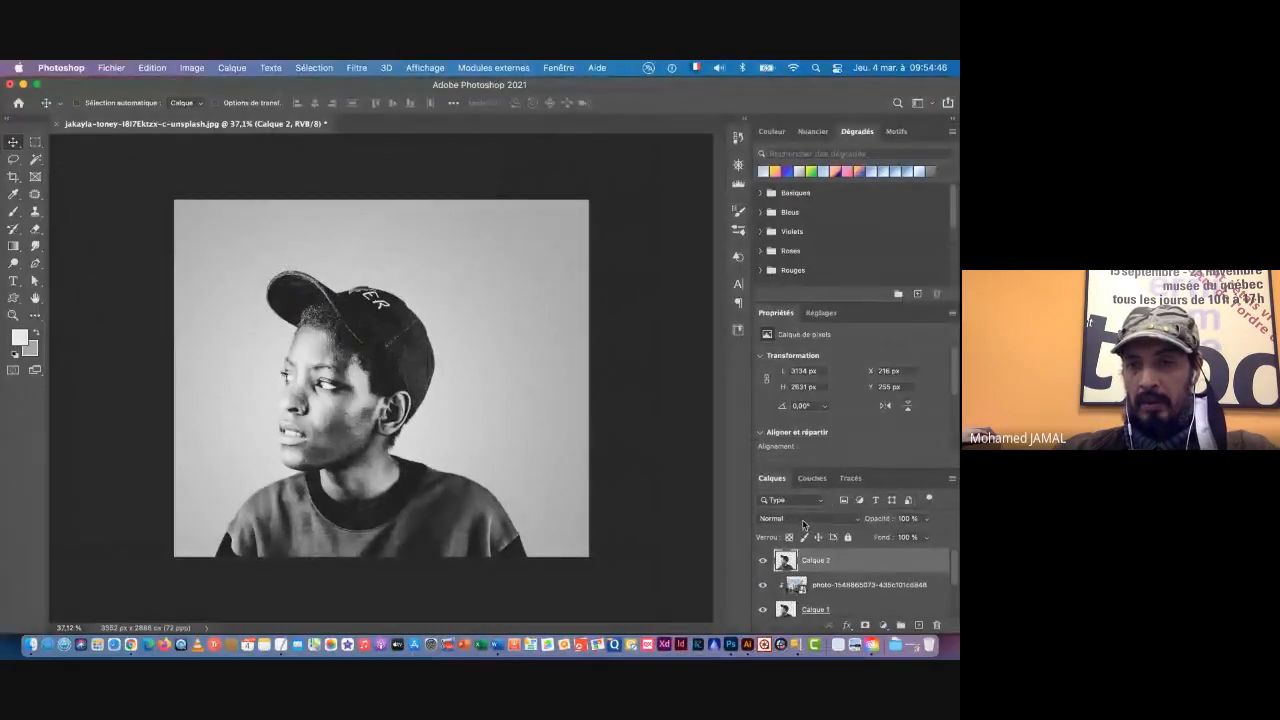
# Step: Preview the blend modes on Calque 2 and set its blend mode to Incrustation
pyautogui.click(803, 520)
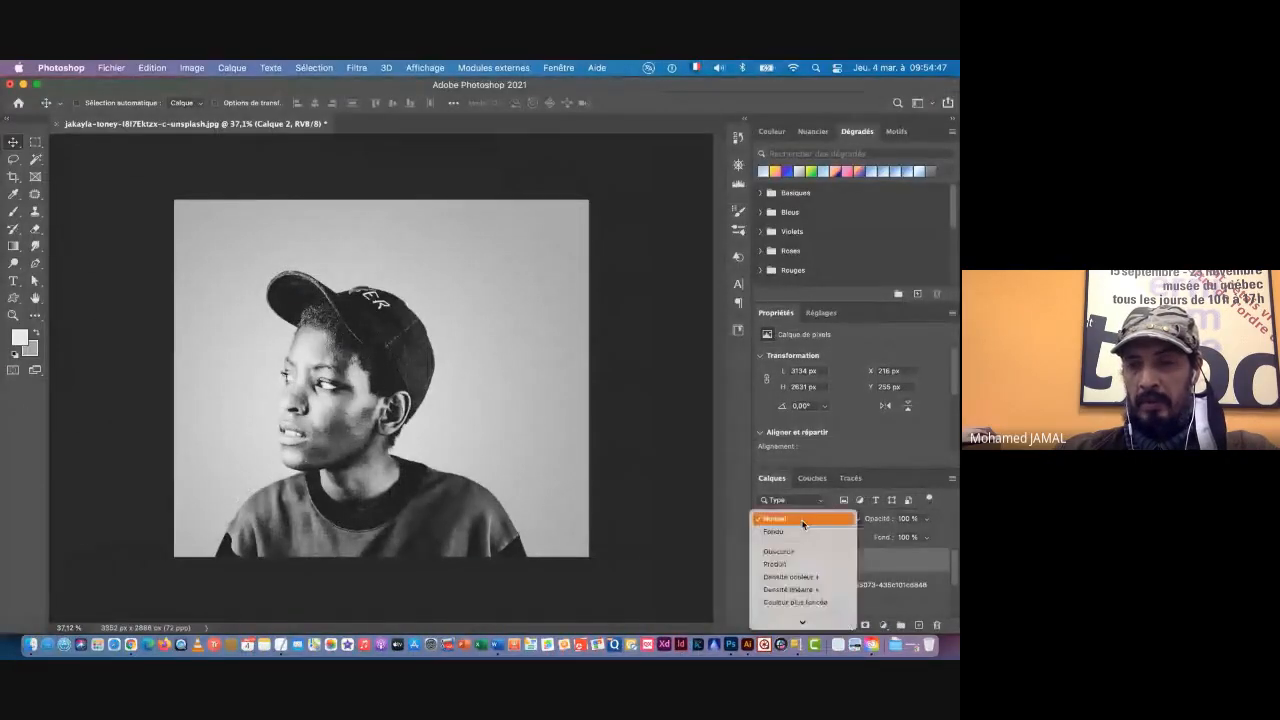
pyautogui.moveTo(802, 622)
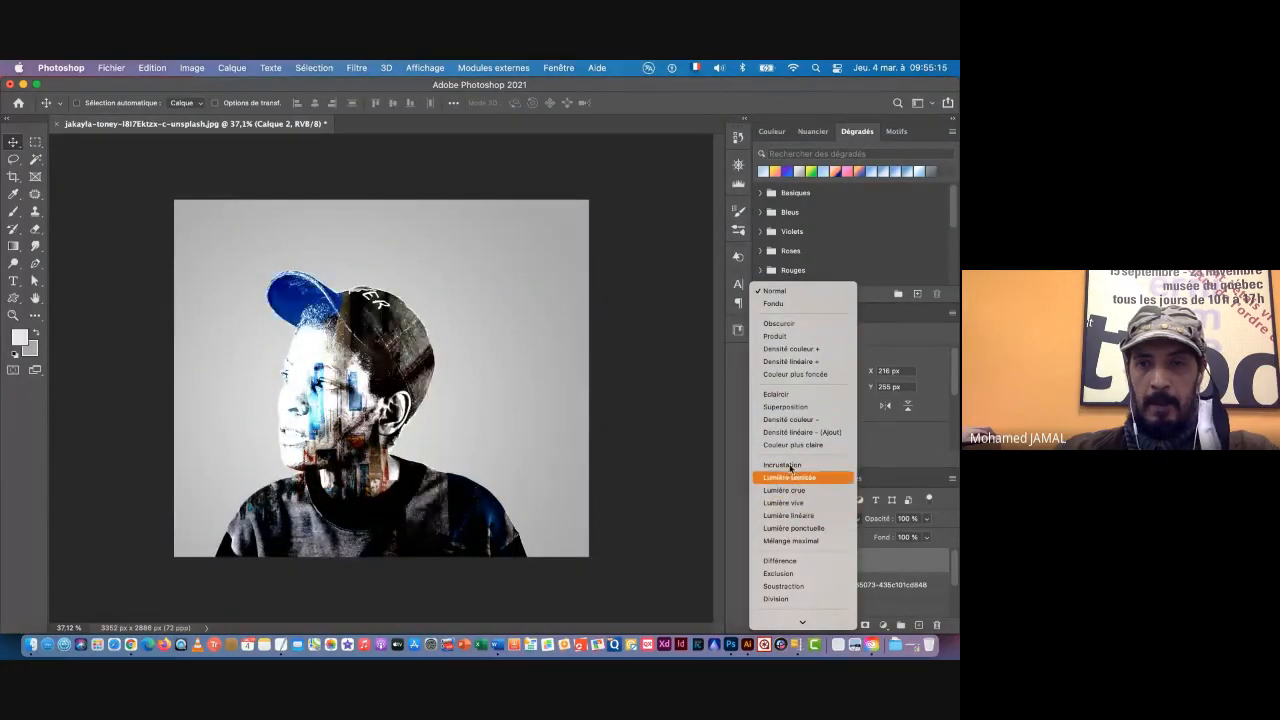
pyautogui.click(792, 466)
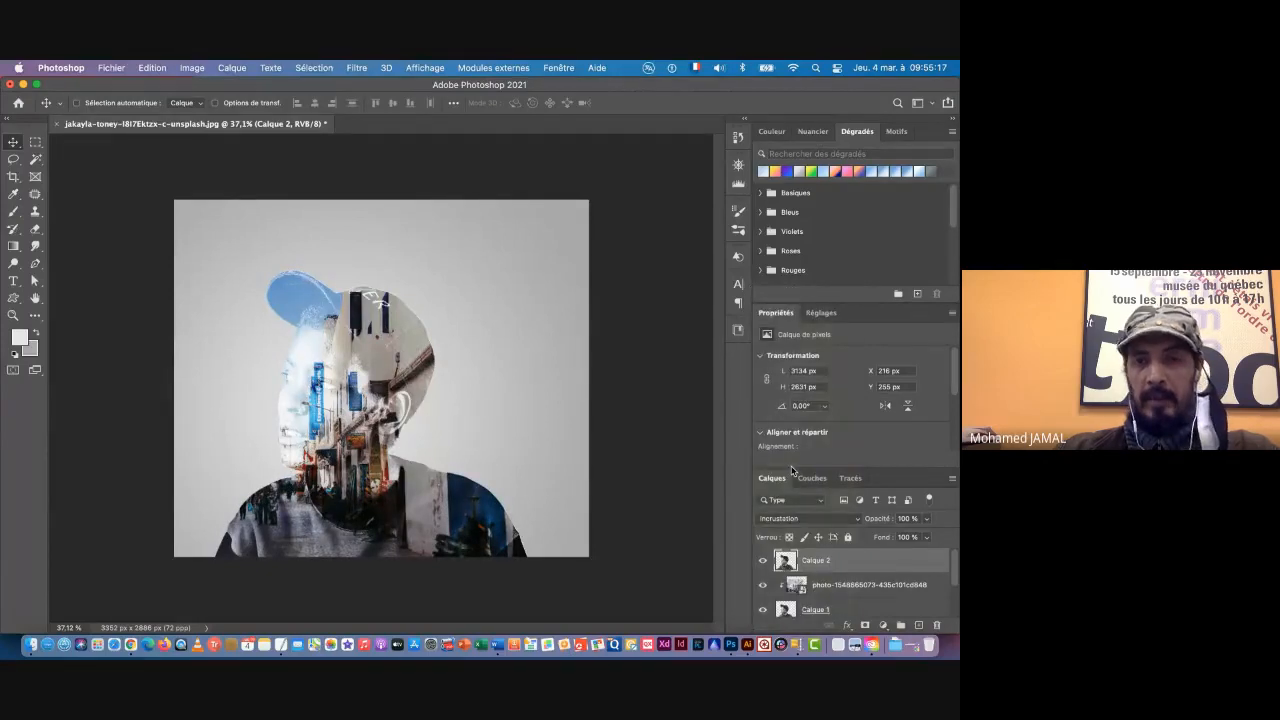
pyautogui.press('super+space')
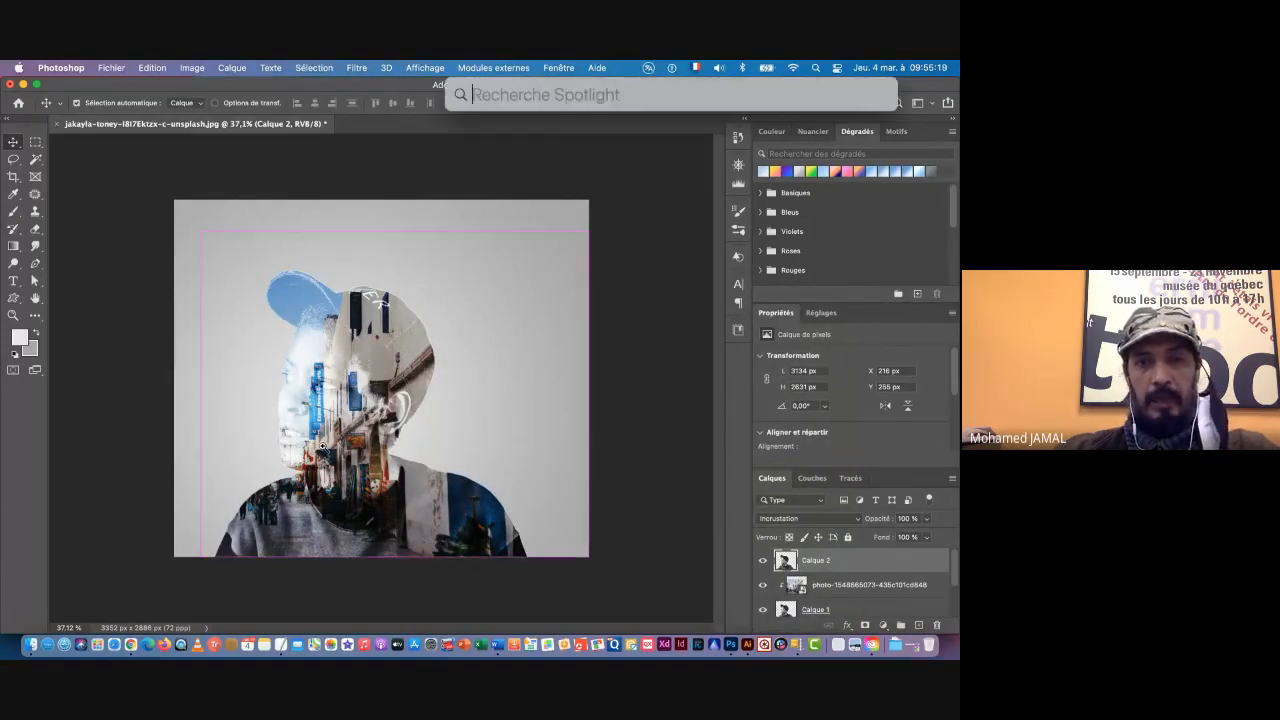
pyautogui.moveTo(326, 452); pyautogui.dragTo(440, 455)
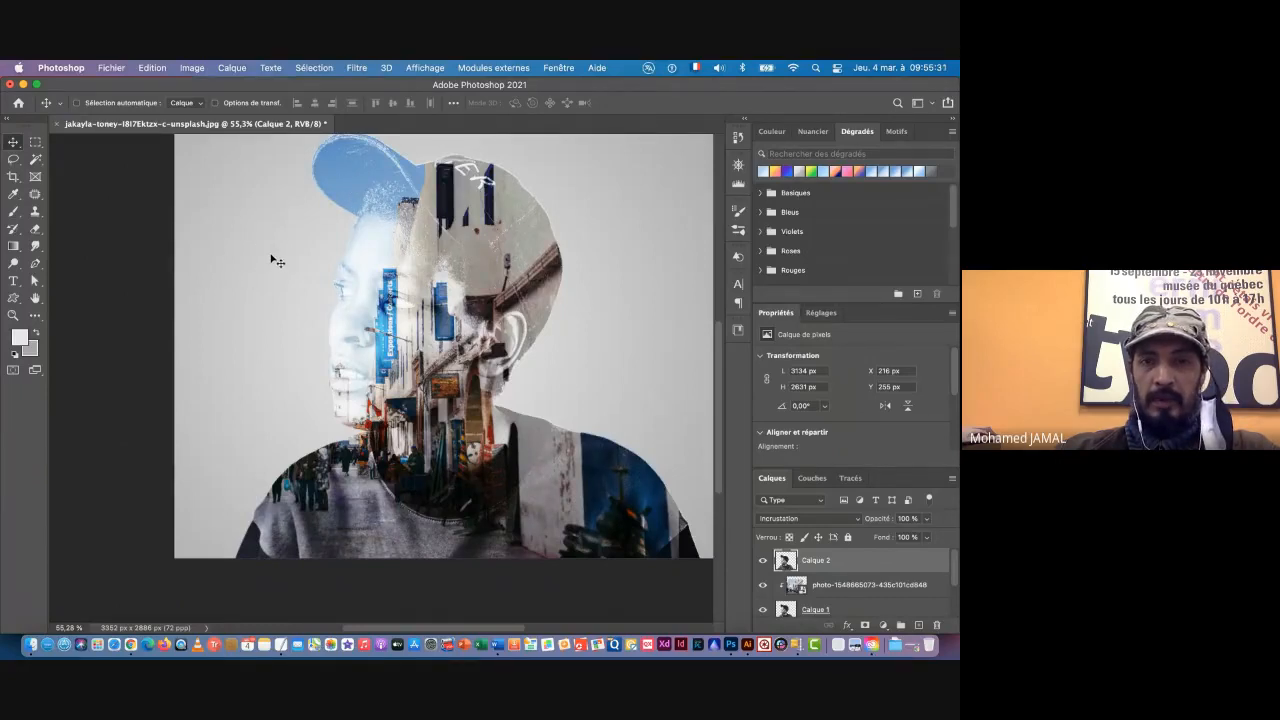
pyautogui.moveTo(482, 399); pyautogui.dragTo(472, 395)
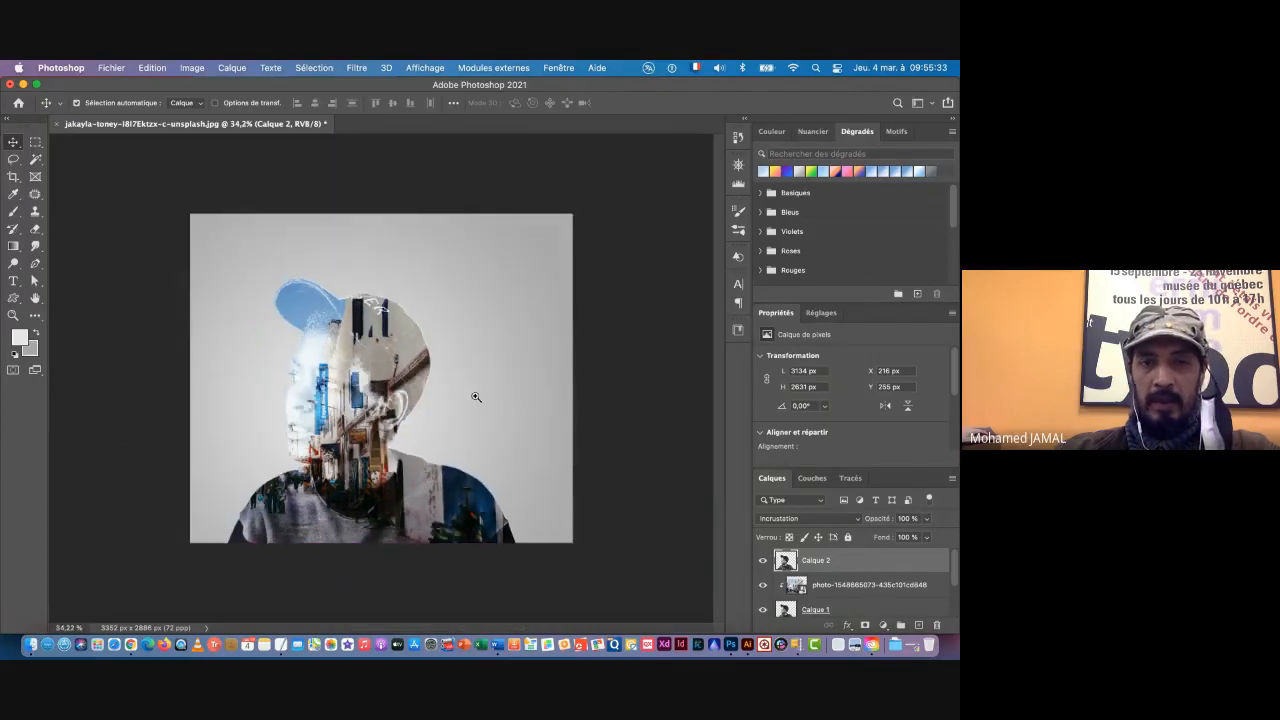
# Step: Add a solid colour fill layer directly above Fond, using light blue 89bbe5
pyautogui.scroll(-2, 908, 608)
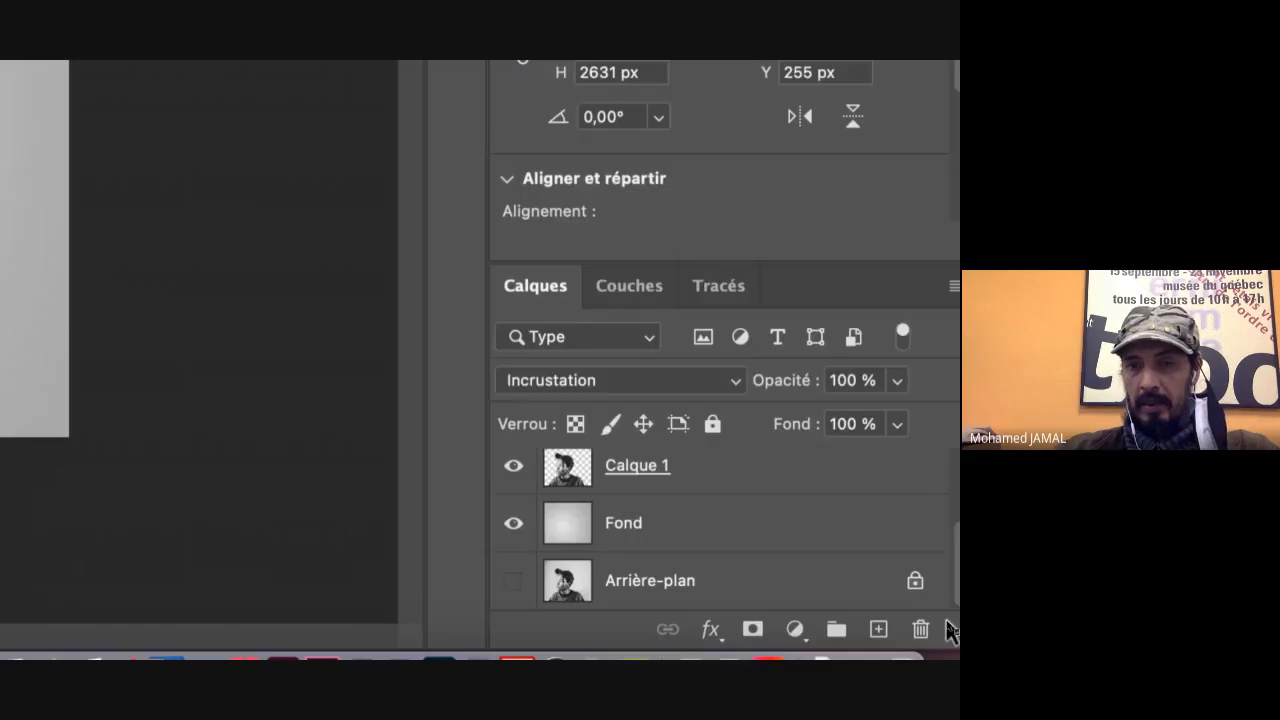
pyautogui.click(847, 584)
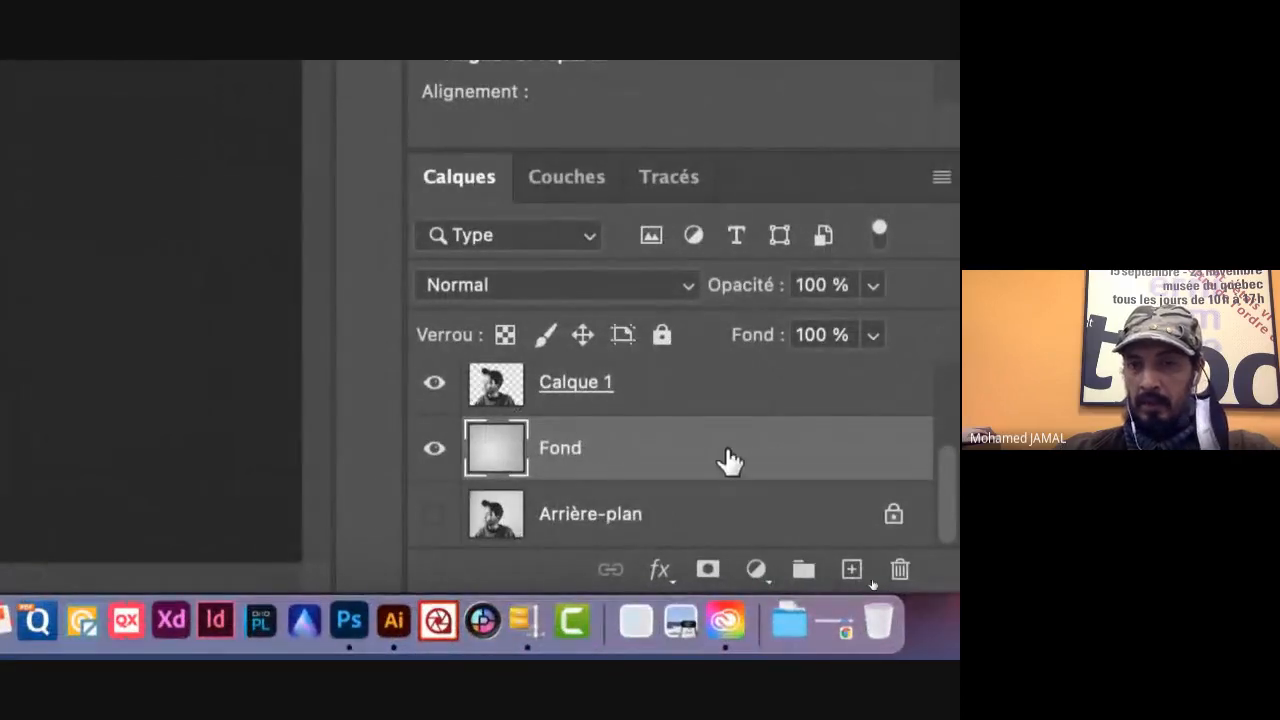
pyautogui.click(756, 572)
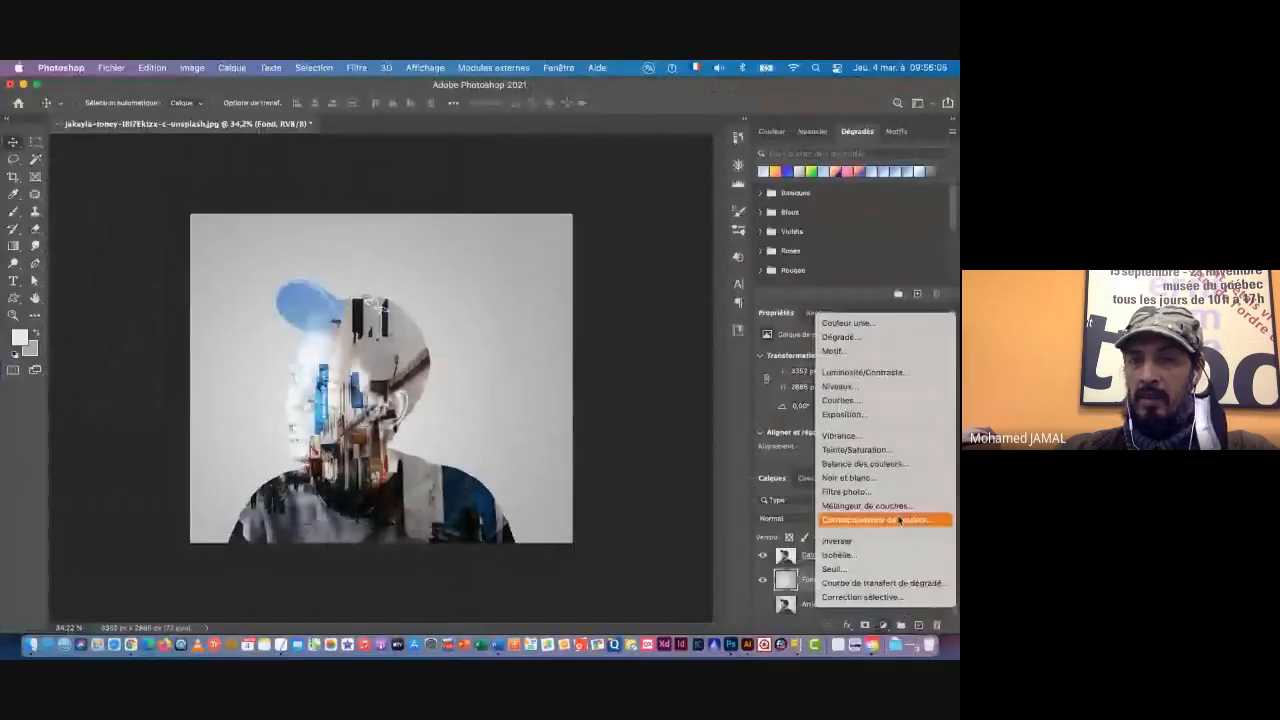
pyautogui.click(868, 324)
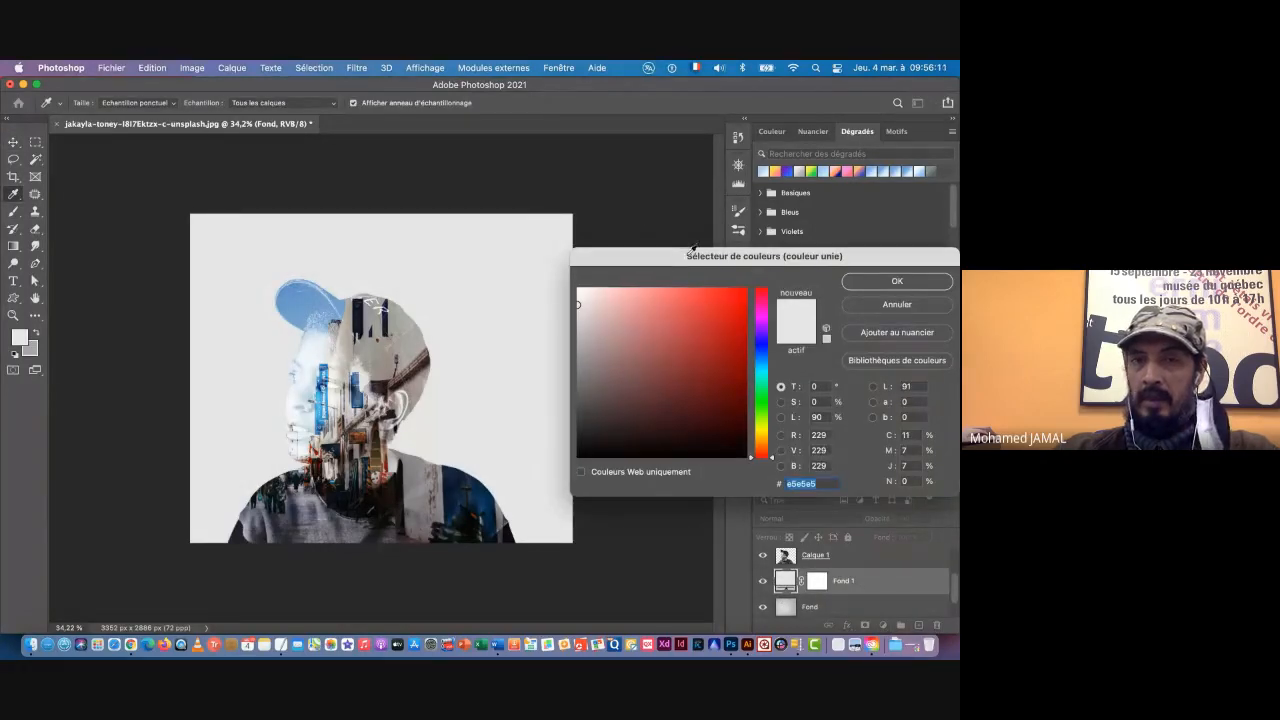
pyautogui.moveTo(693, 247); pyautogui.dragTo(643, 175)
pyautogui.moveTo(711, 298); pyautogui.dragTo(714, 292)
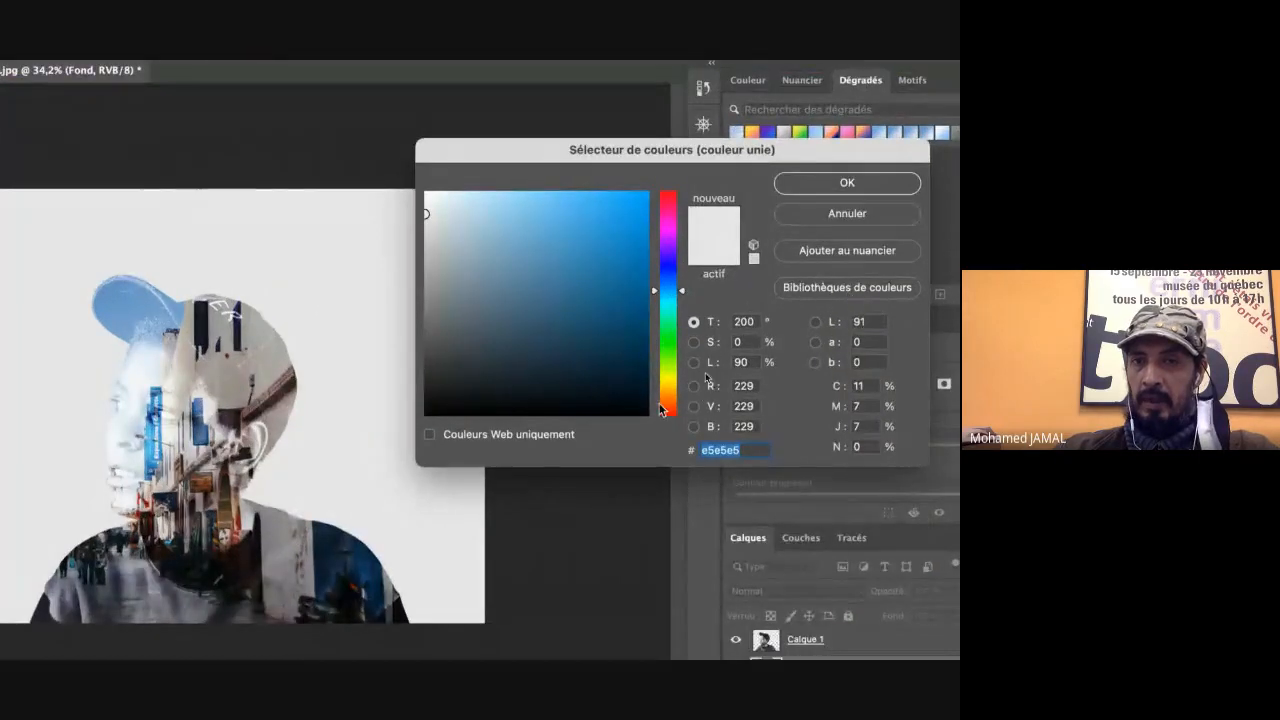
pyautogui.moveTo(680, 293); pyautogui.dragTo(680, 284)
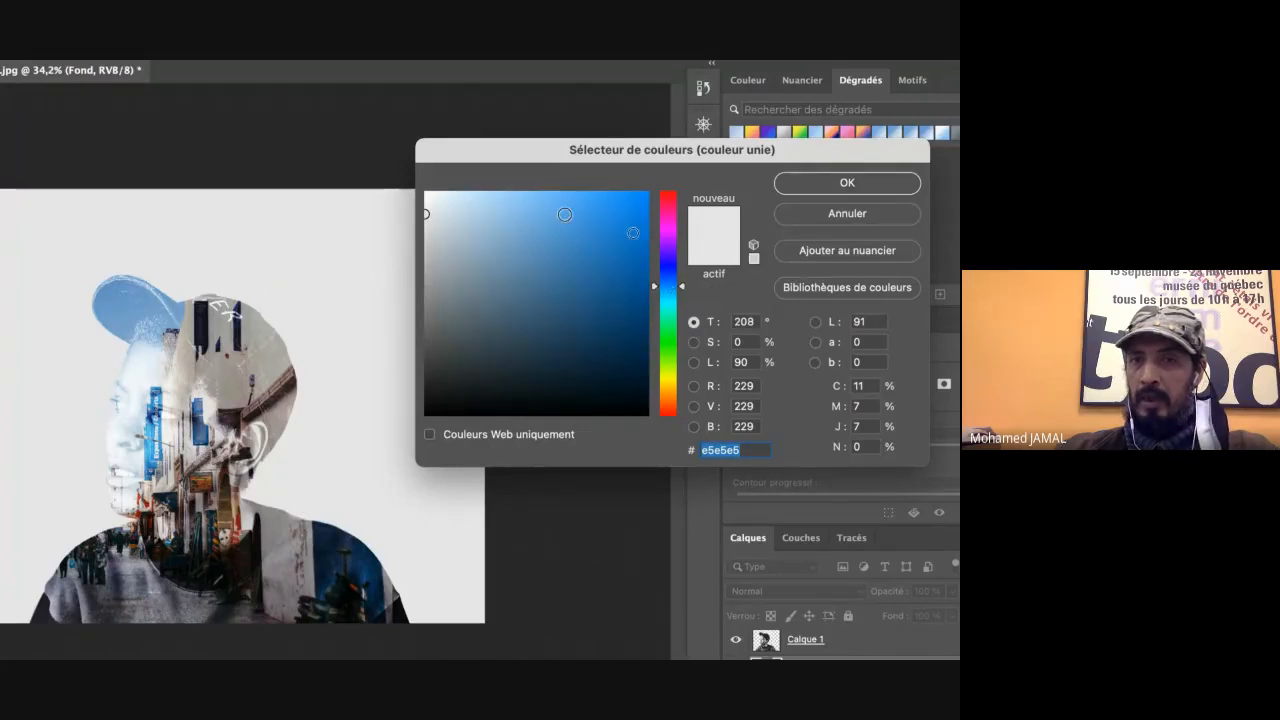
pyautogui.moveTo(565, 214)
pyautogui.mouseDown()
pyautogui.moveTo(580, 206)
pyautogui.moveTo(515, 214)
pyautogui.mouseUp()
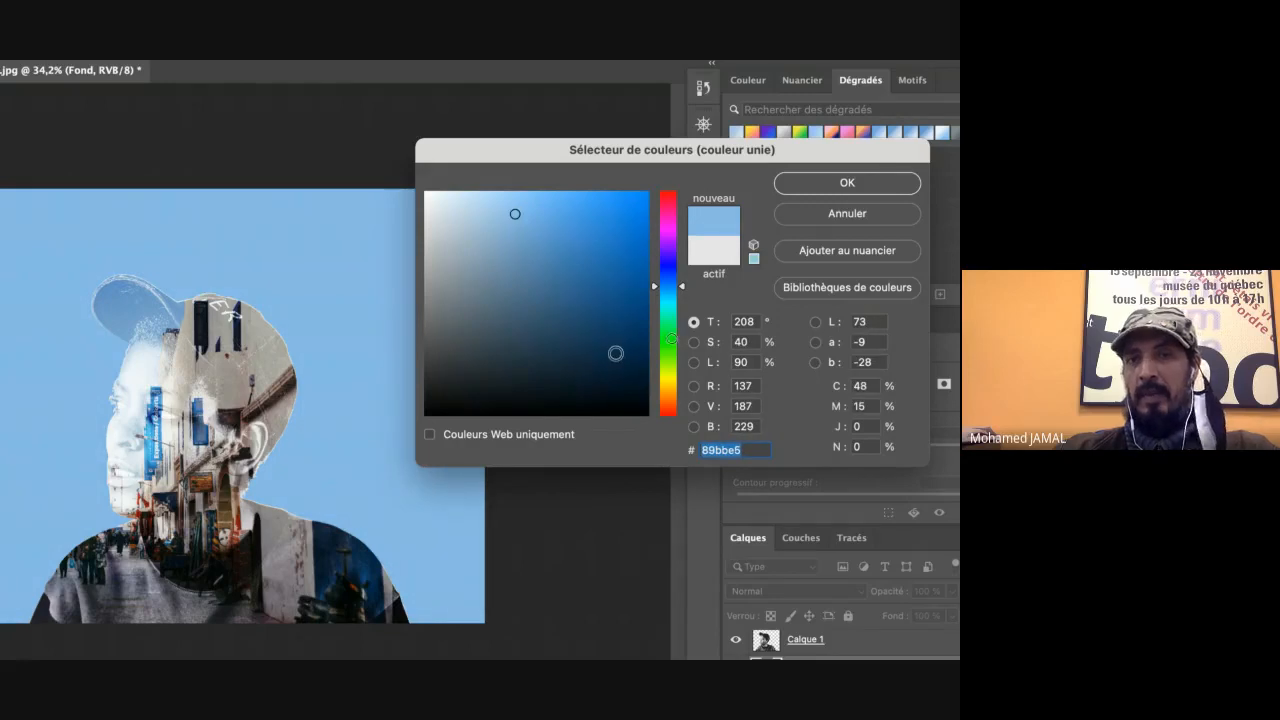
pyautogui.click(824, 183)
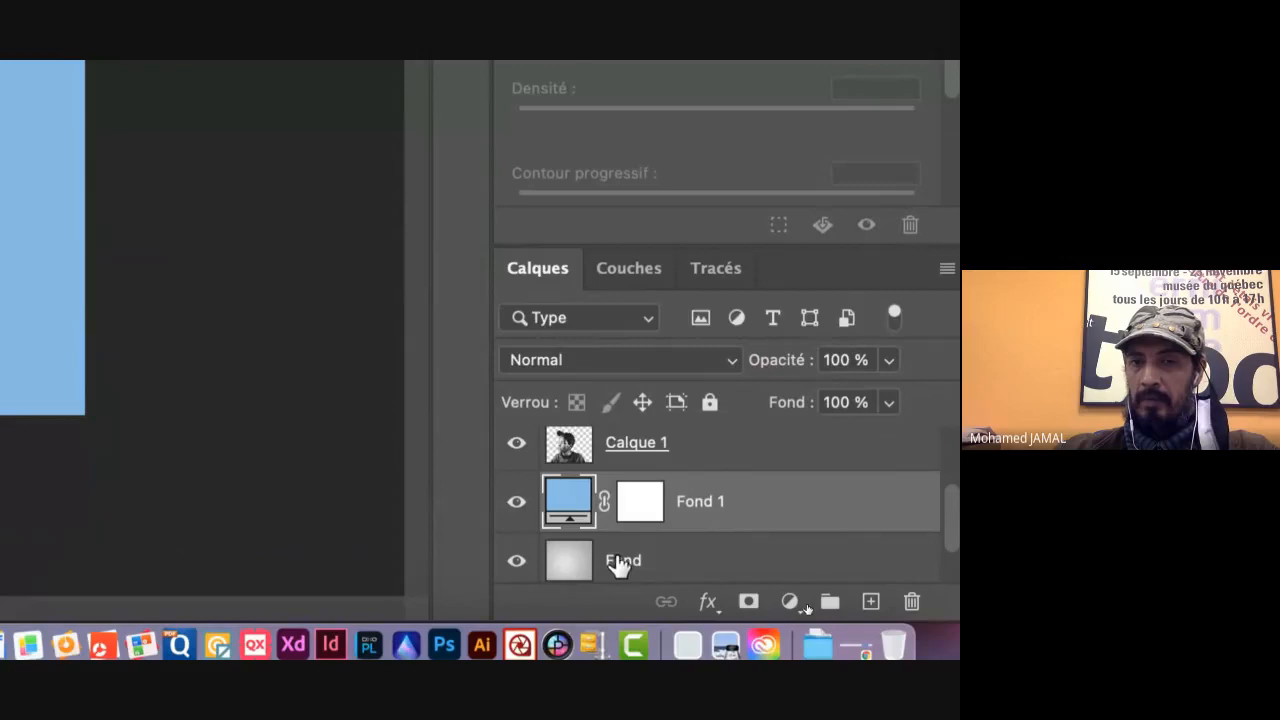
# Step: Set the Fond 1 fill layer's blend mode to Lumière tamisée and inspect the tinted composition up close
pyautogui.click(571, 363)
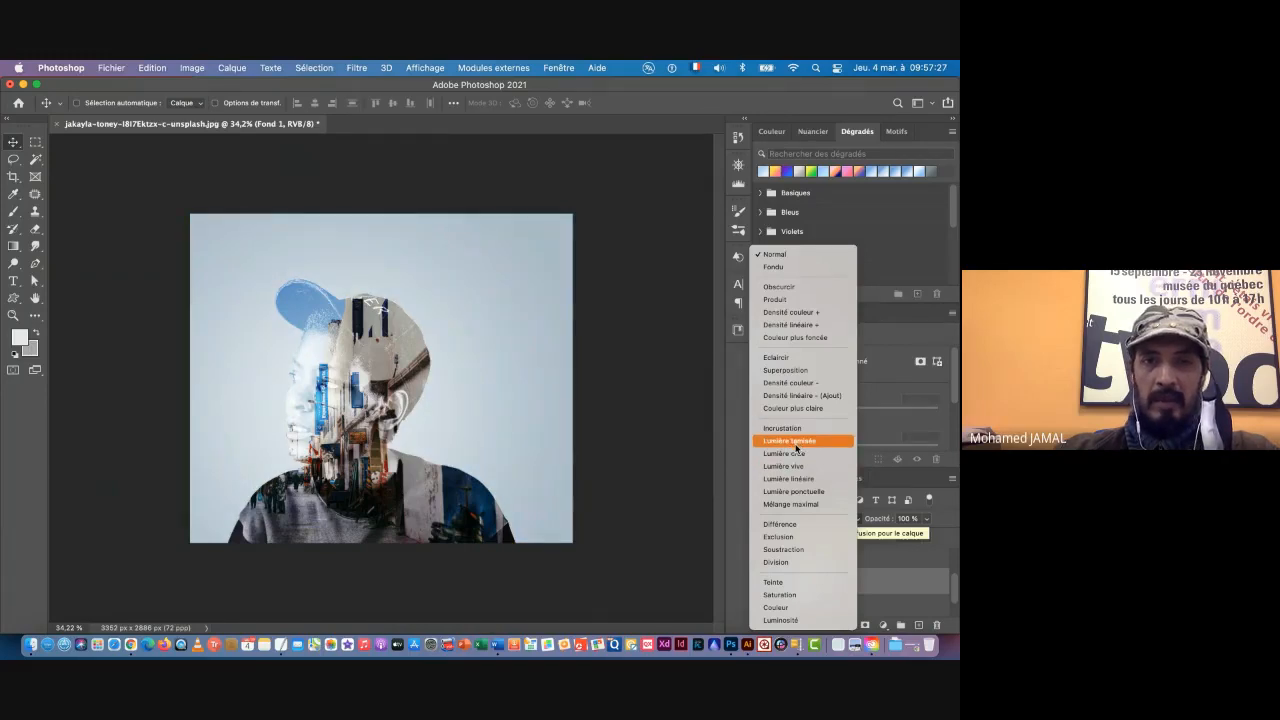
pyautogui.click(796, 447)
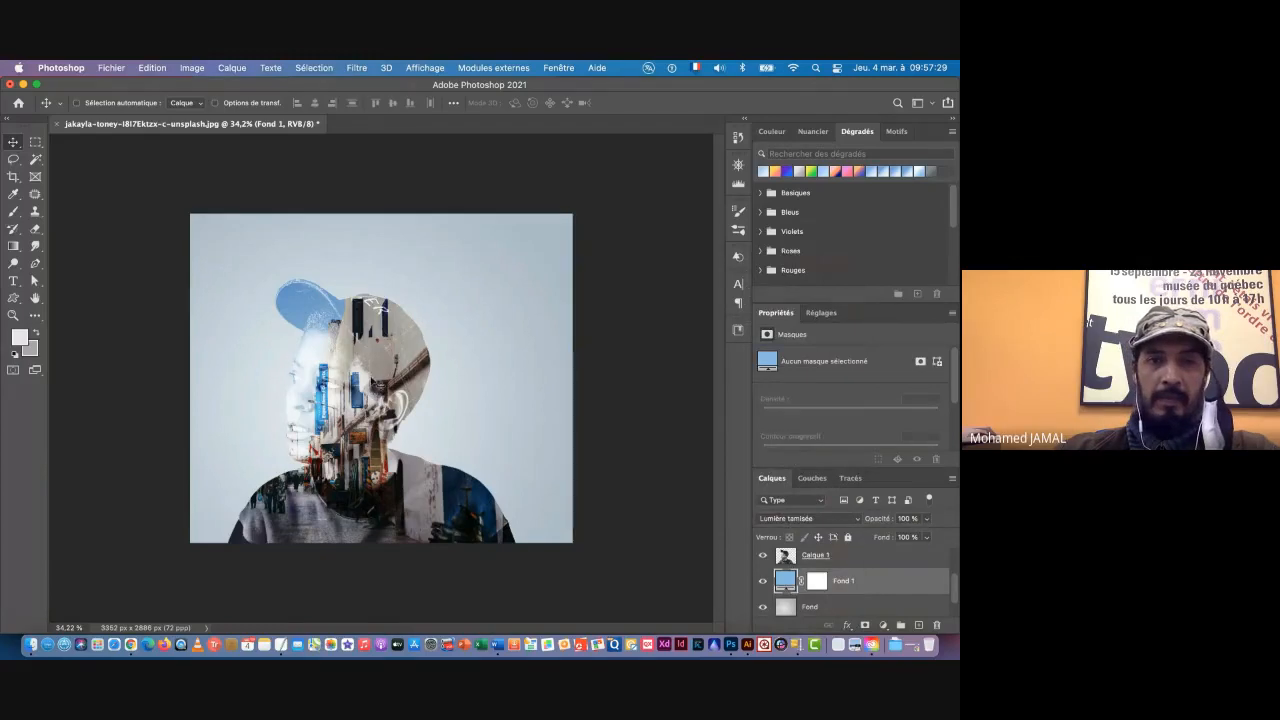
pyautogui.scroll(3, 370, 377)
pyautogui.scroll(-3, 394, 375)
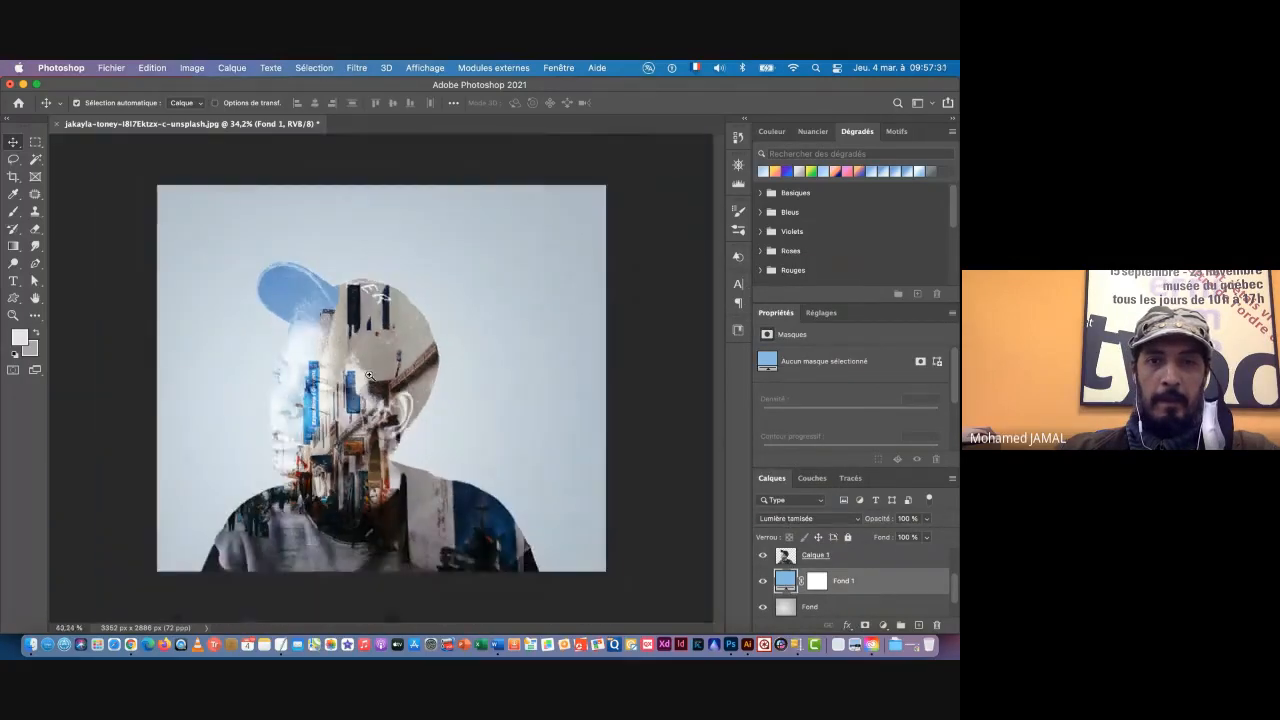
pyautogui.scroll(5, 348, 446)
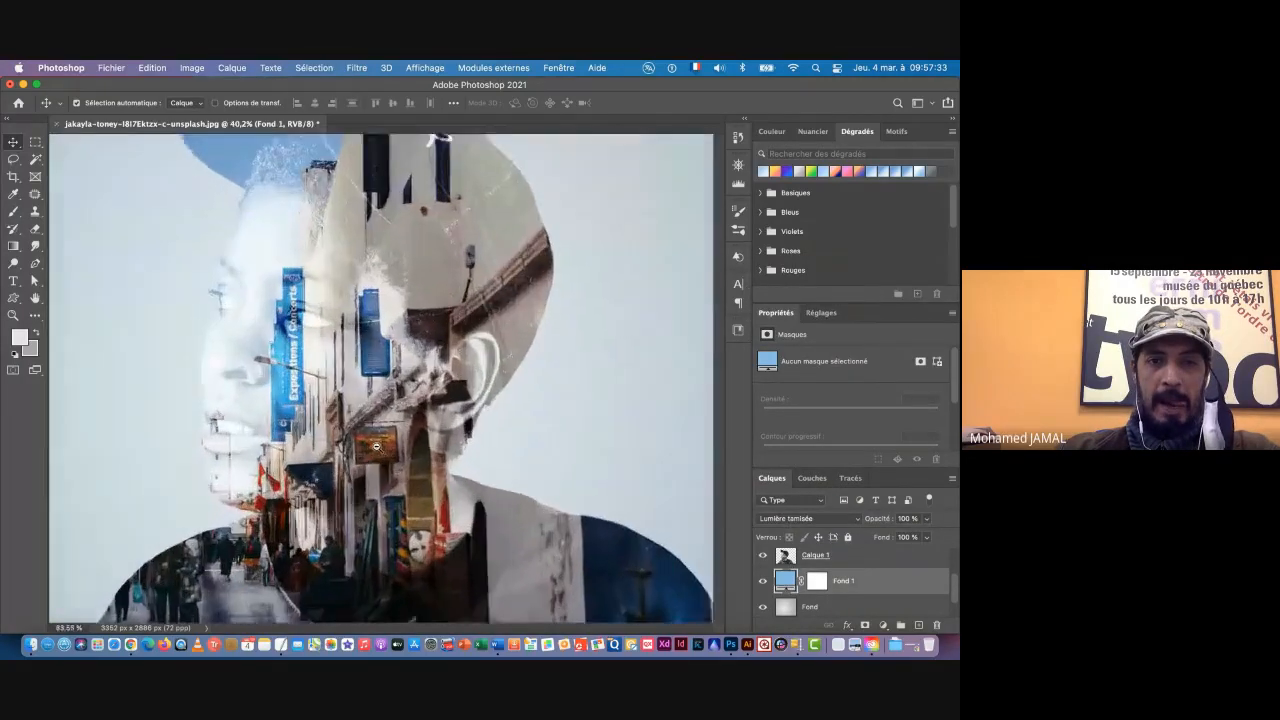
pyautogui.scroll(-4, 387, 446)
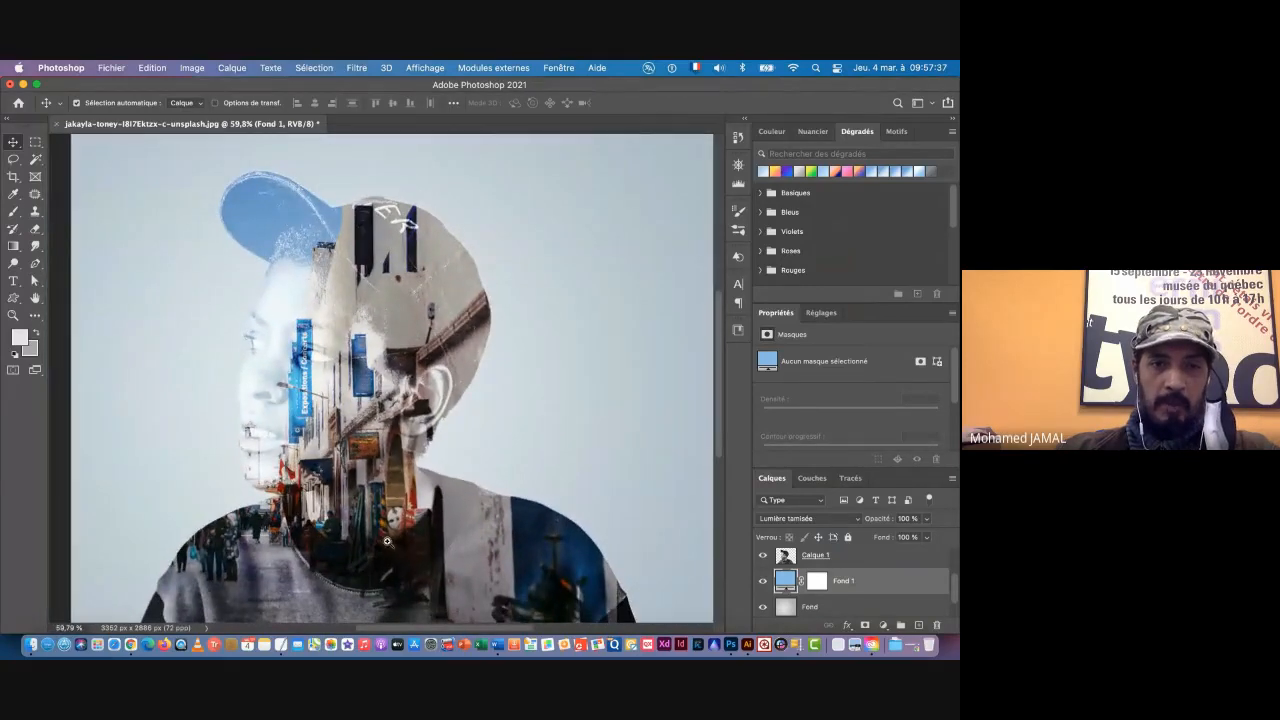
pyautogui.scroll(-3, 366, 547)
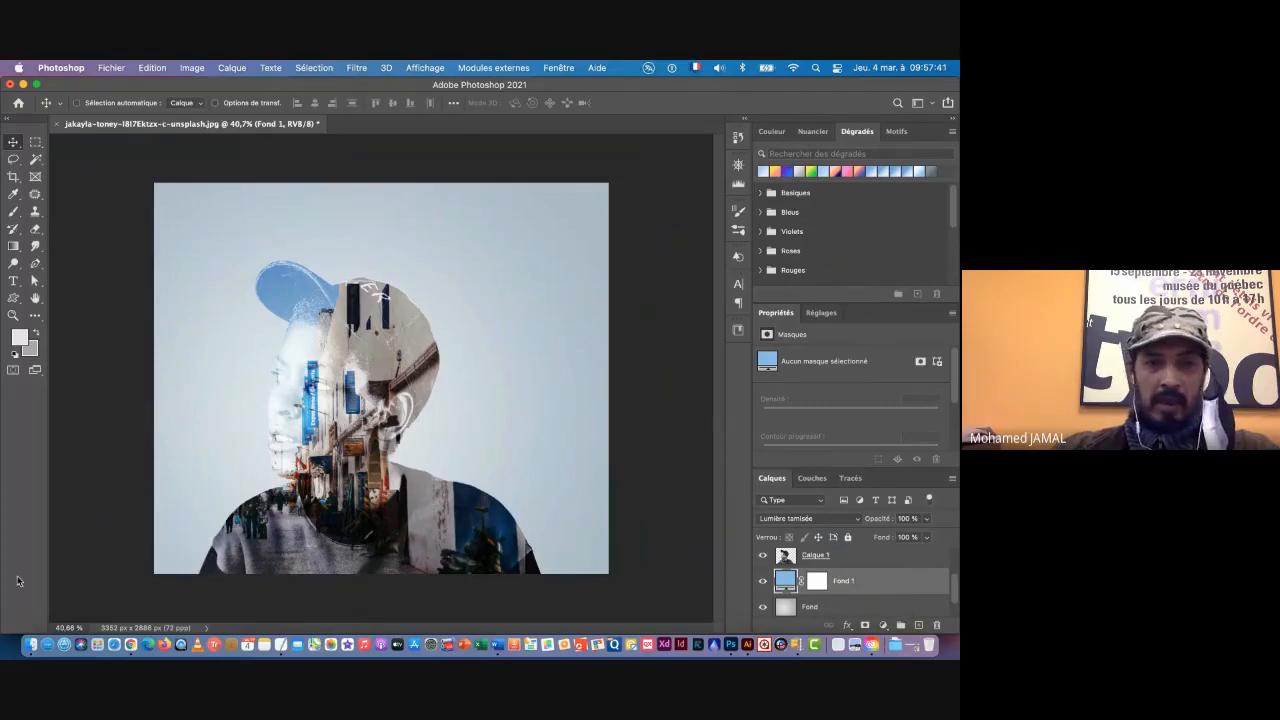
pyautogui.click(34, 644)
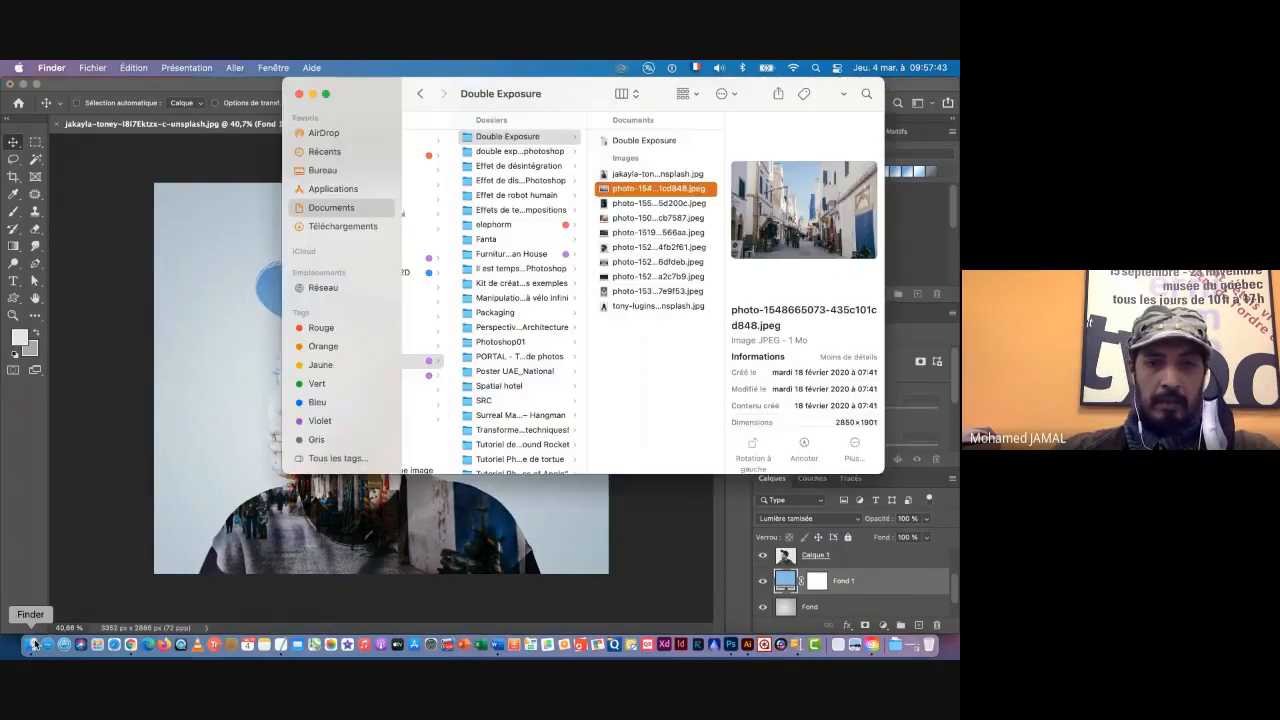
pyautogui.click(222, 362)
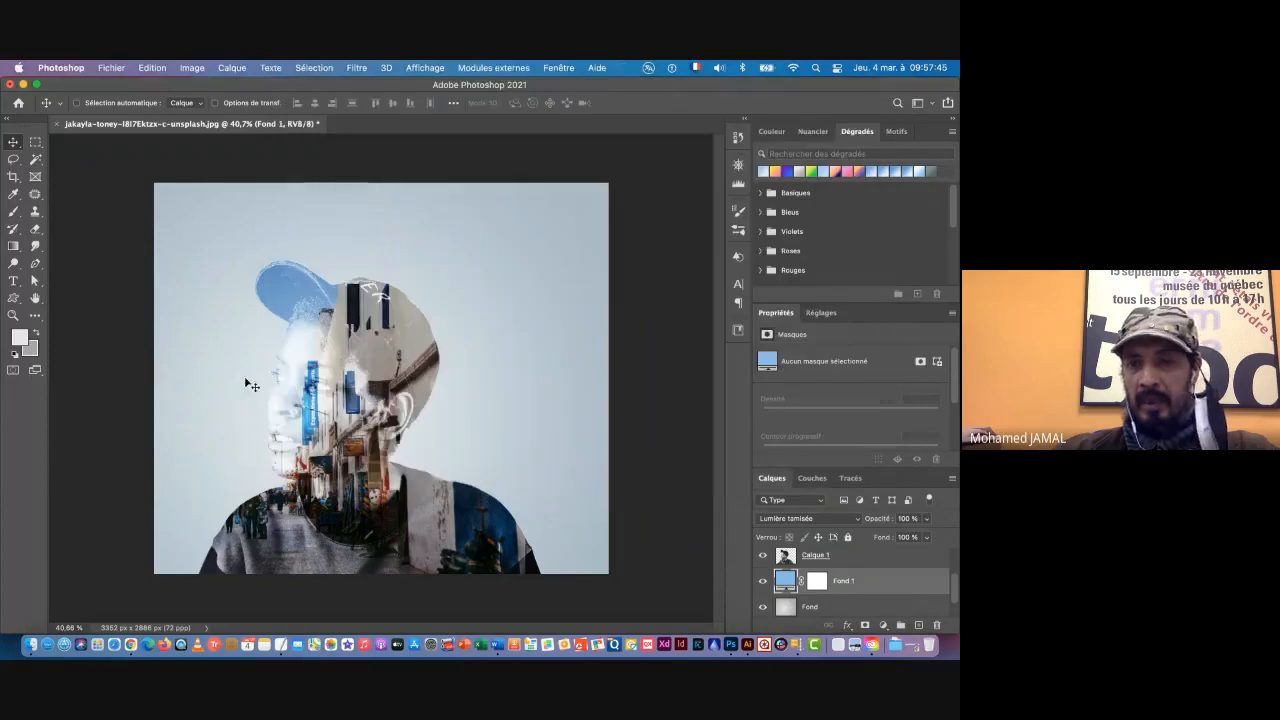
pyautogui.scroll(2, 895, 595)
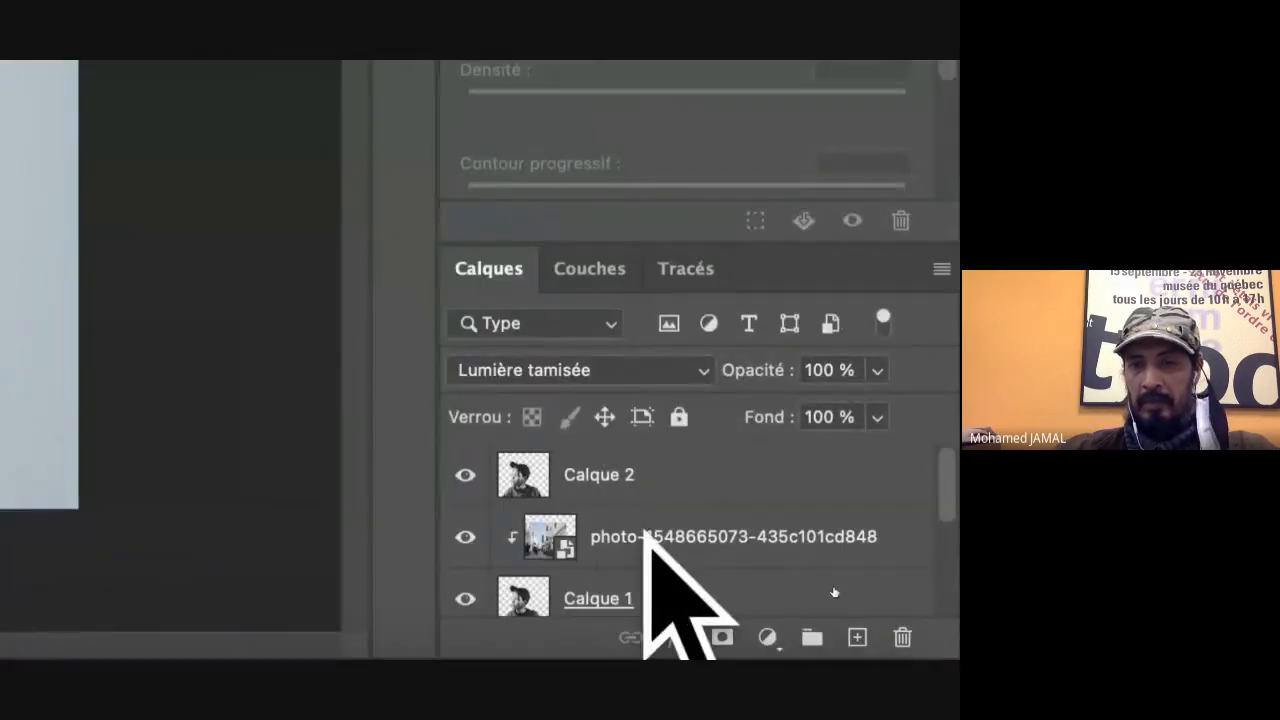
pyautogui.click(645, 540)
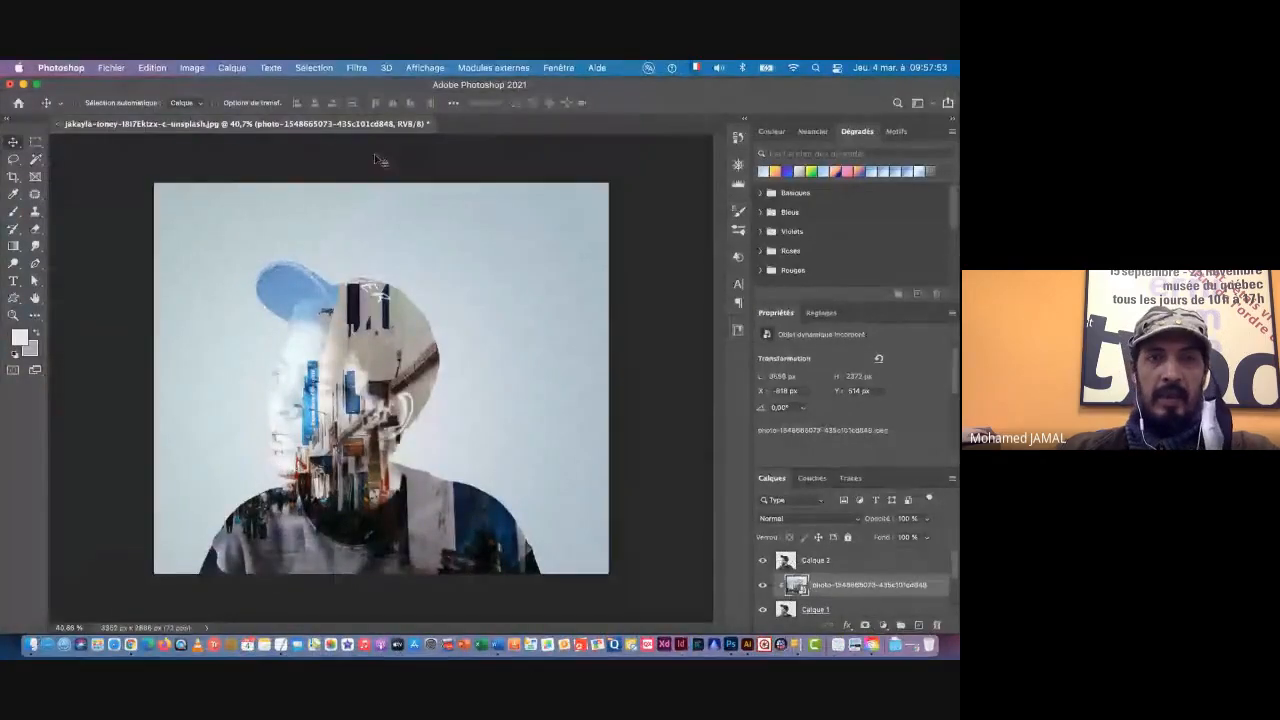
pyautogui.click(31, 645)
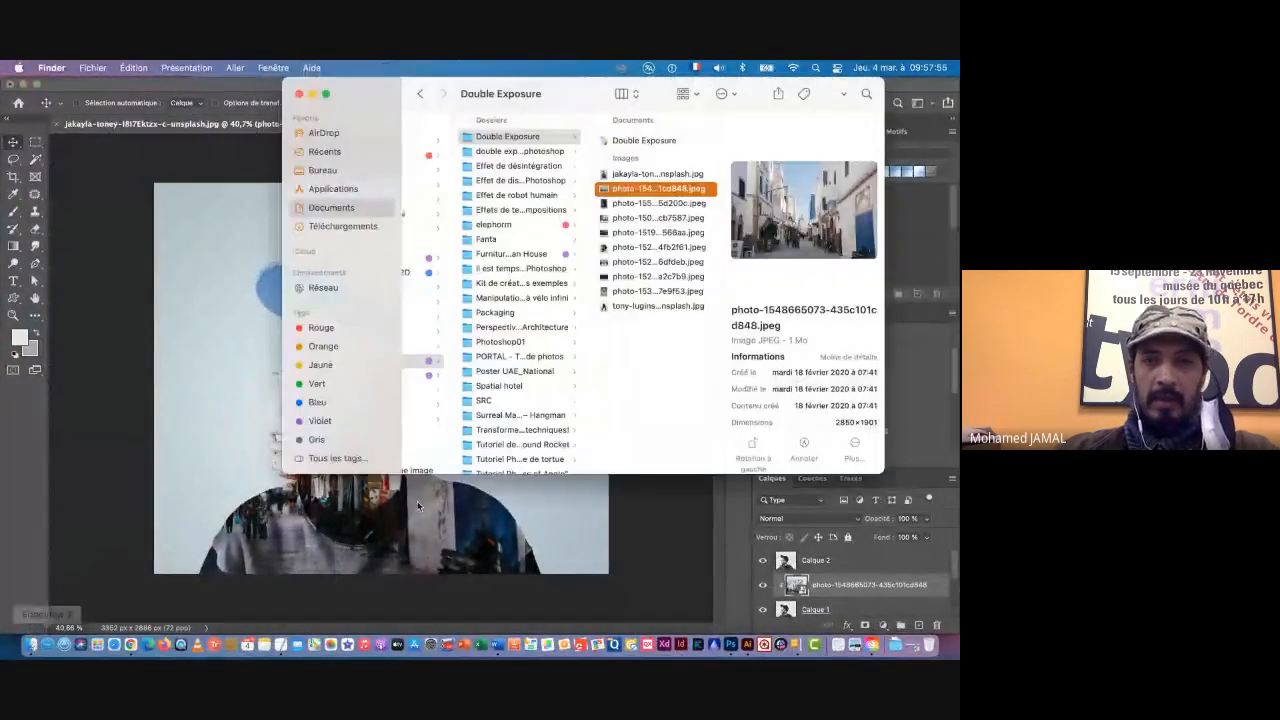
pyautogui.moveTo(491, 86); pyautogui.dragTo(580, 89)
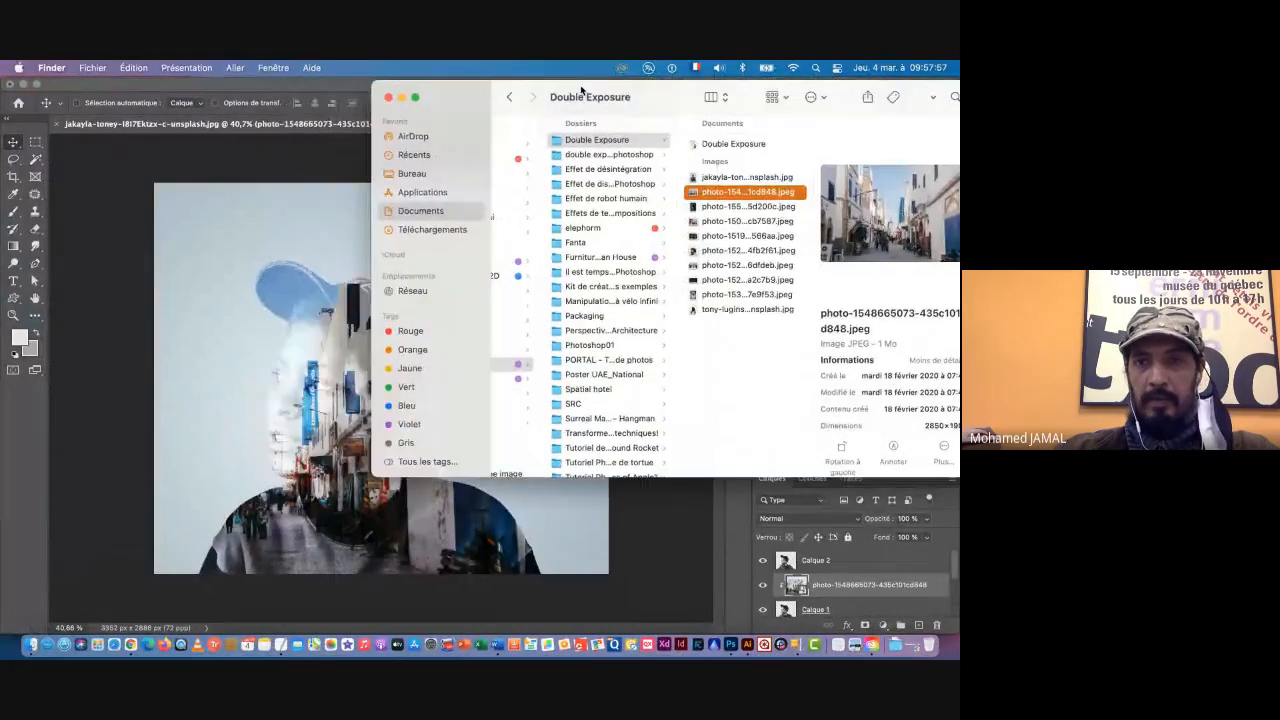
pyautogui.click(712, 221)
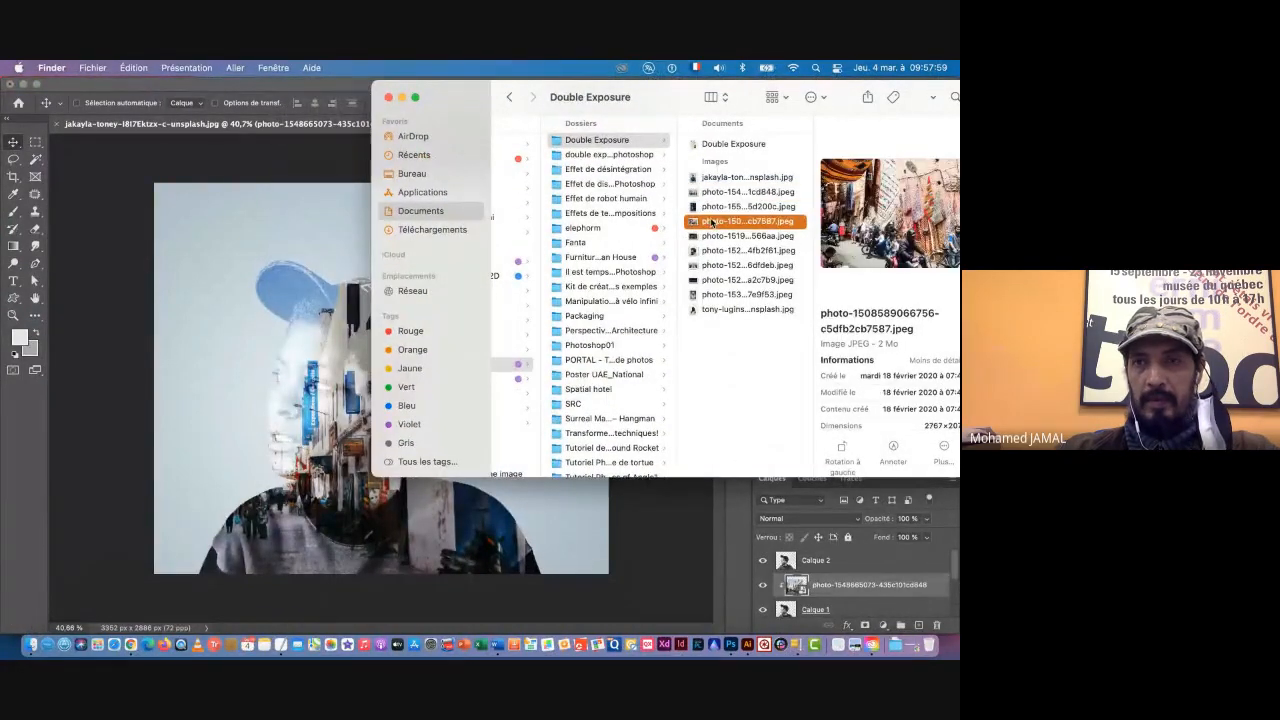
pyautogui.press('Down')
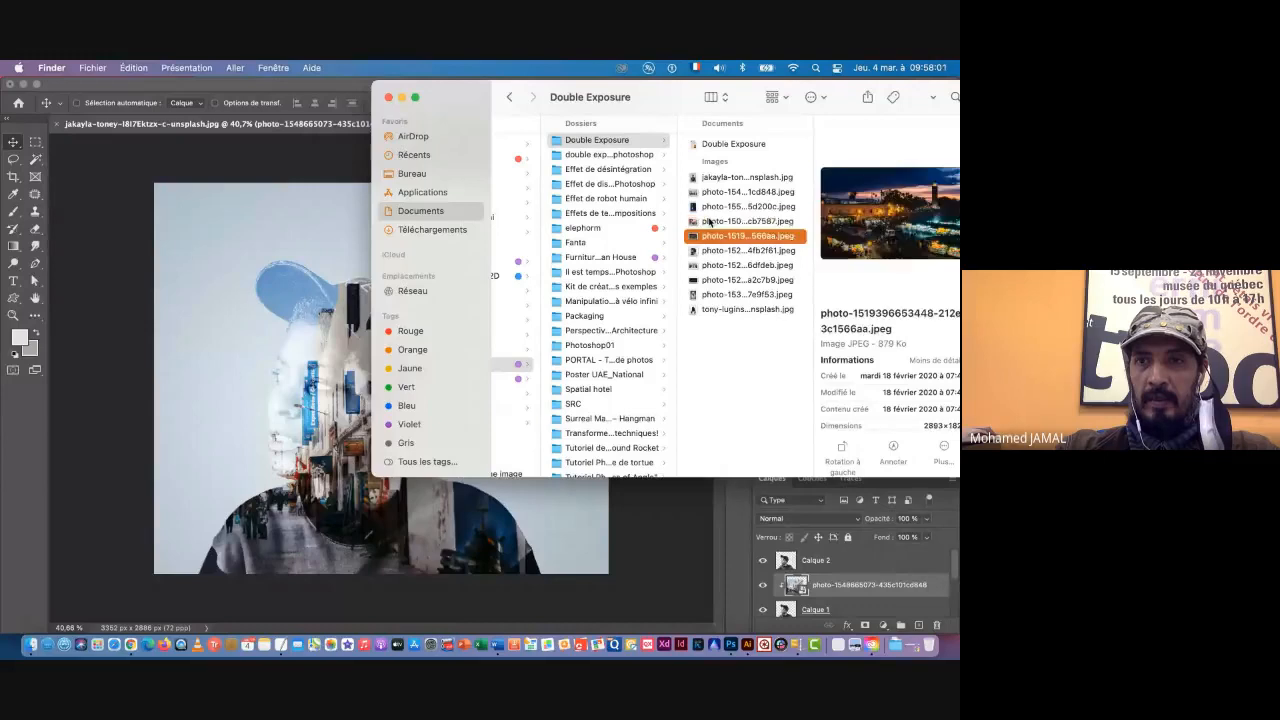
pyautogui.press('Up')
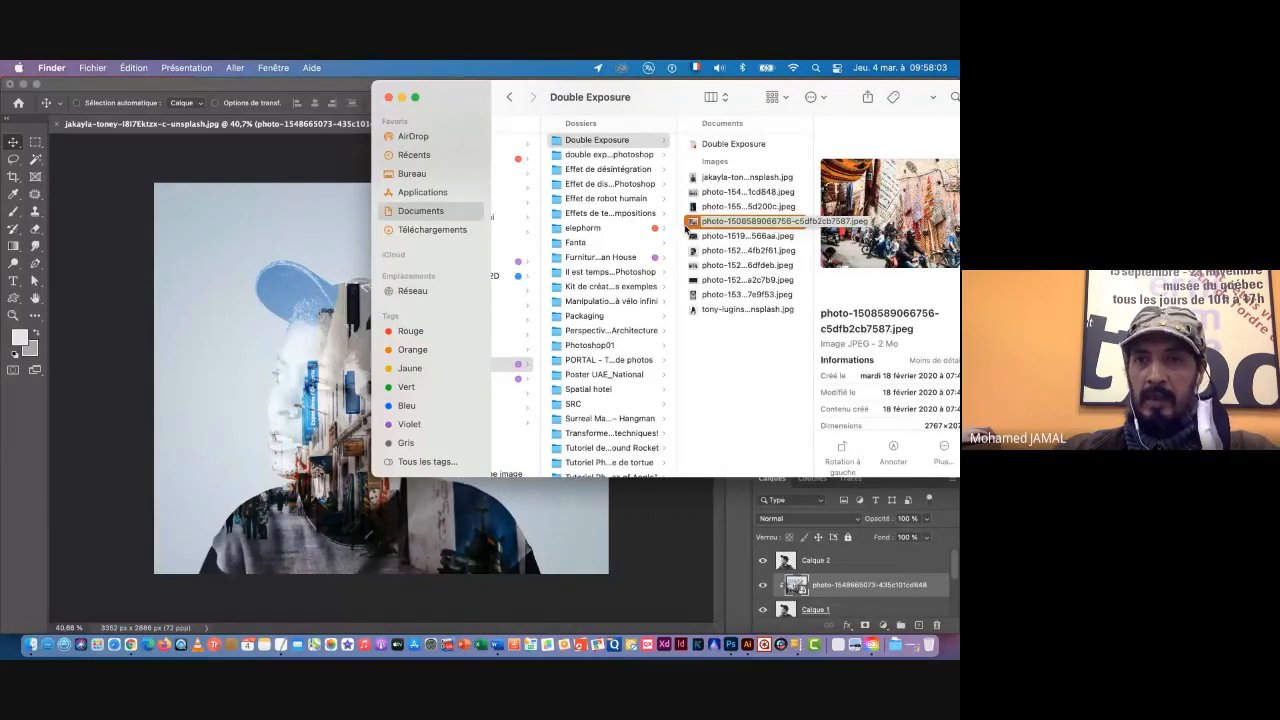
pyautogui.moveTo(686, 228); pyautogui.dragTo(236, 349)
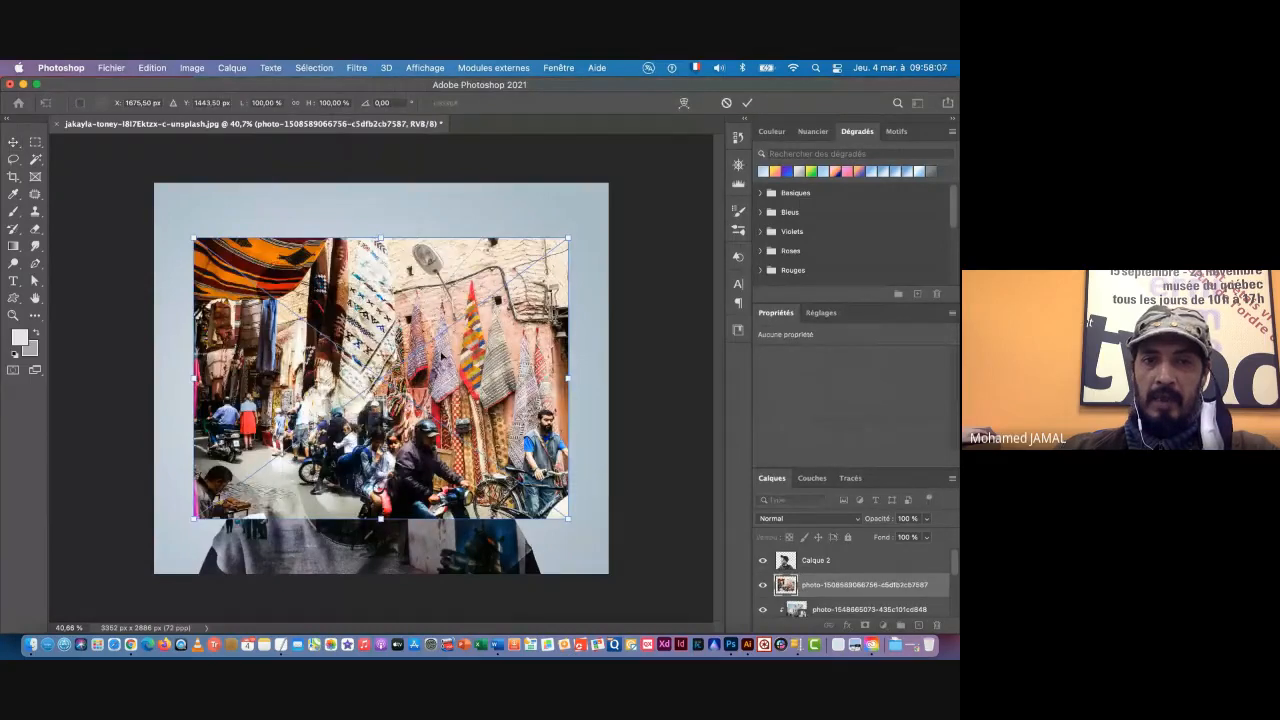
# Step: Move the placed market photo down to the lower canvas edge and enlarge it to about 113%
pyautogui.moveTo(441, 354); pyautogui.dragTo(421, 410)
pyautogui.moveTo(545, 293); pyautogui.dragTo(596, 257)
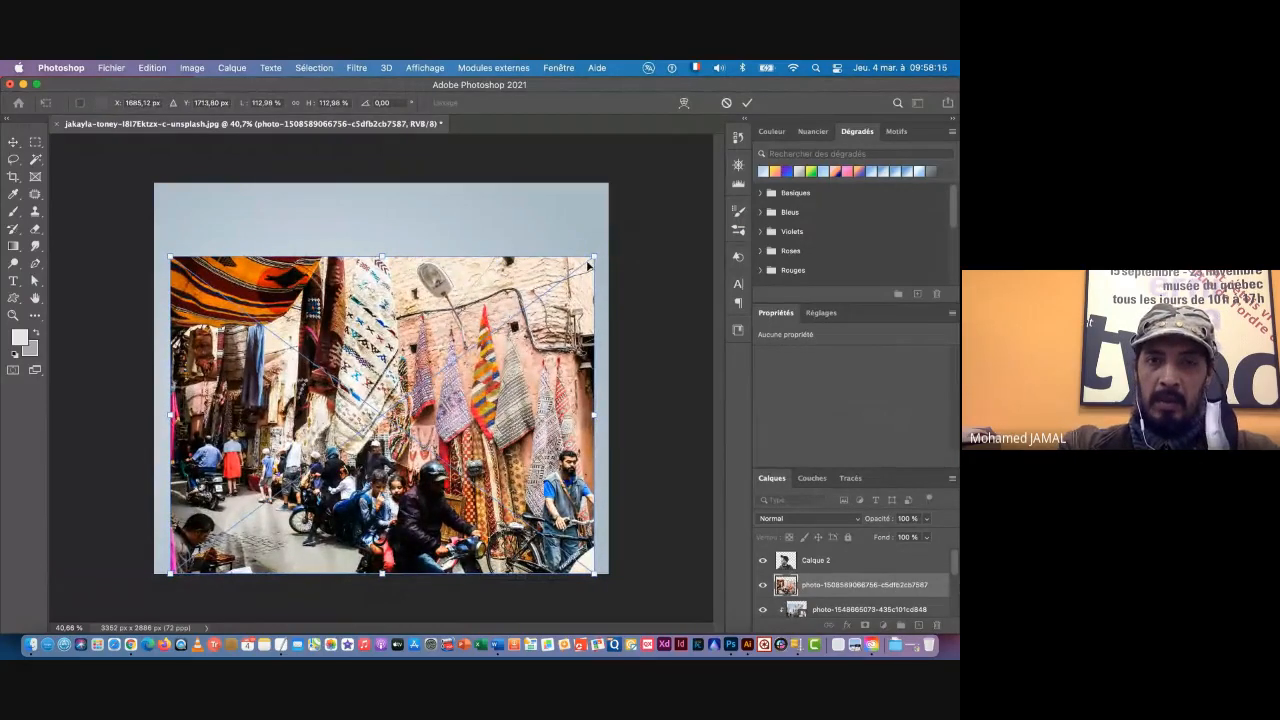
pyautogui.press('Return')
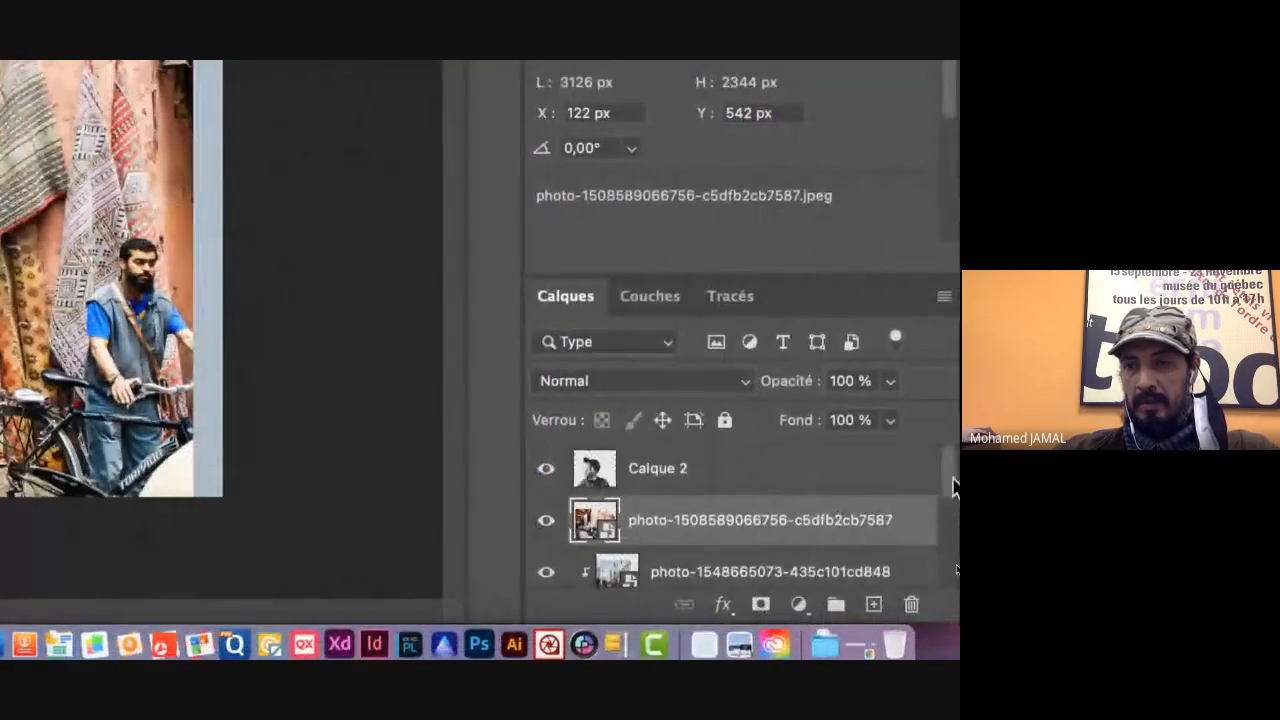
pyautogui.moveTo(955, 565); pyautogui.dragTo(955, 577)
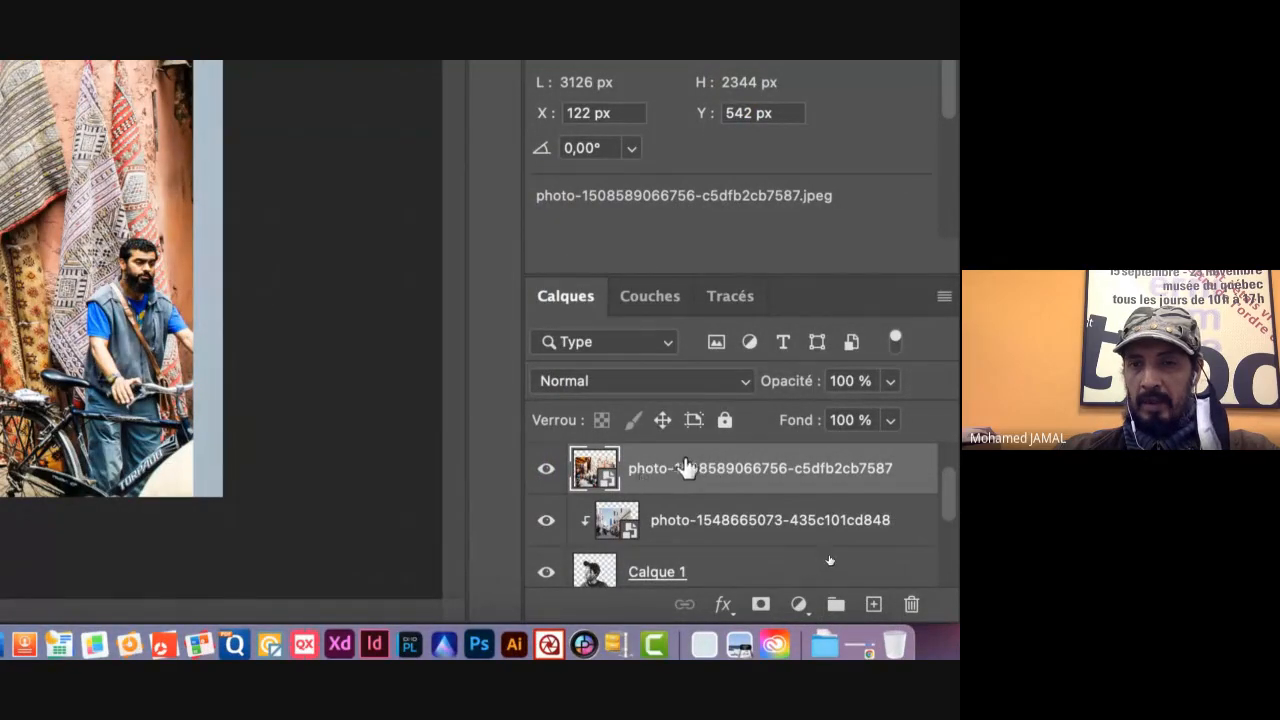
pyautogui.moveTo(686, 466); pyautogui.dragTo(686, 540)
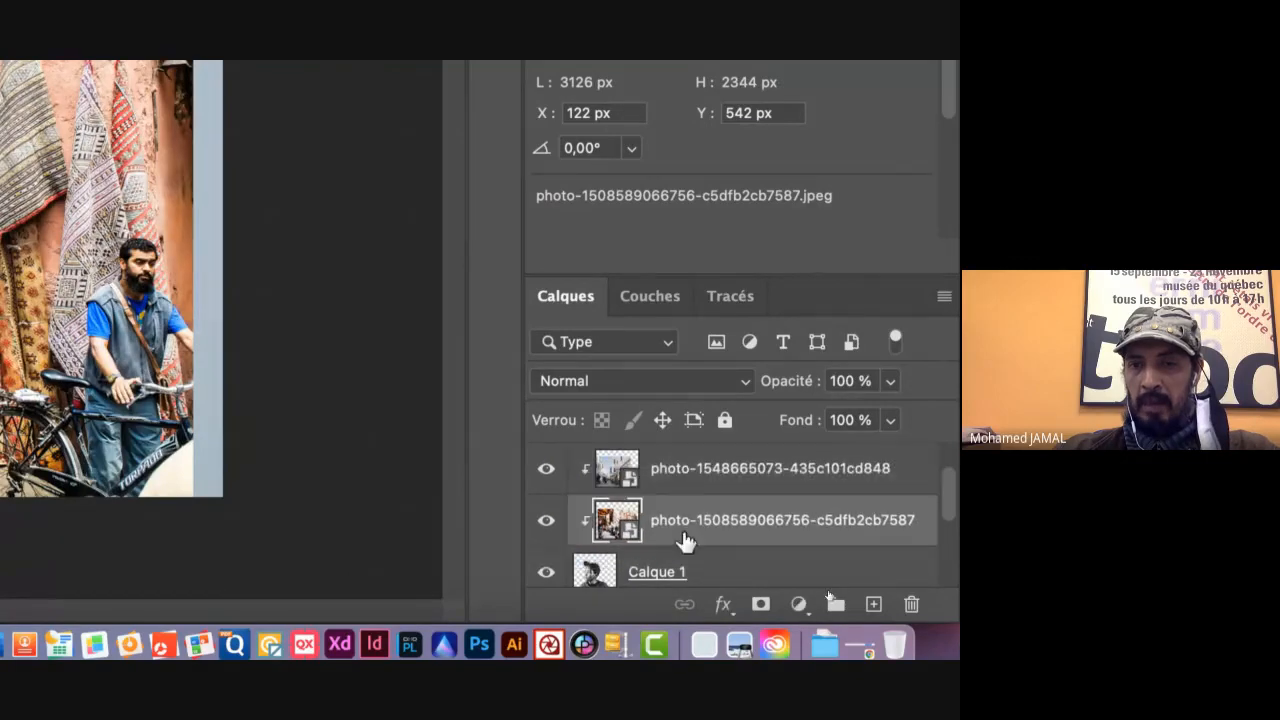
pyautogui.click(545, 470)
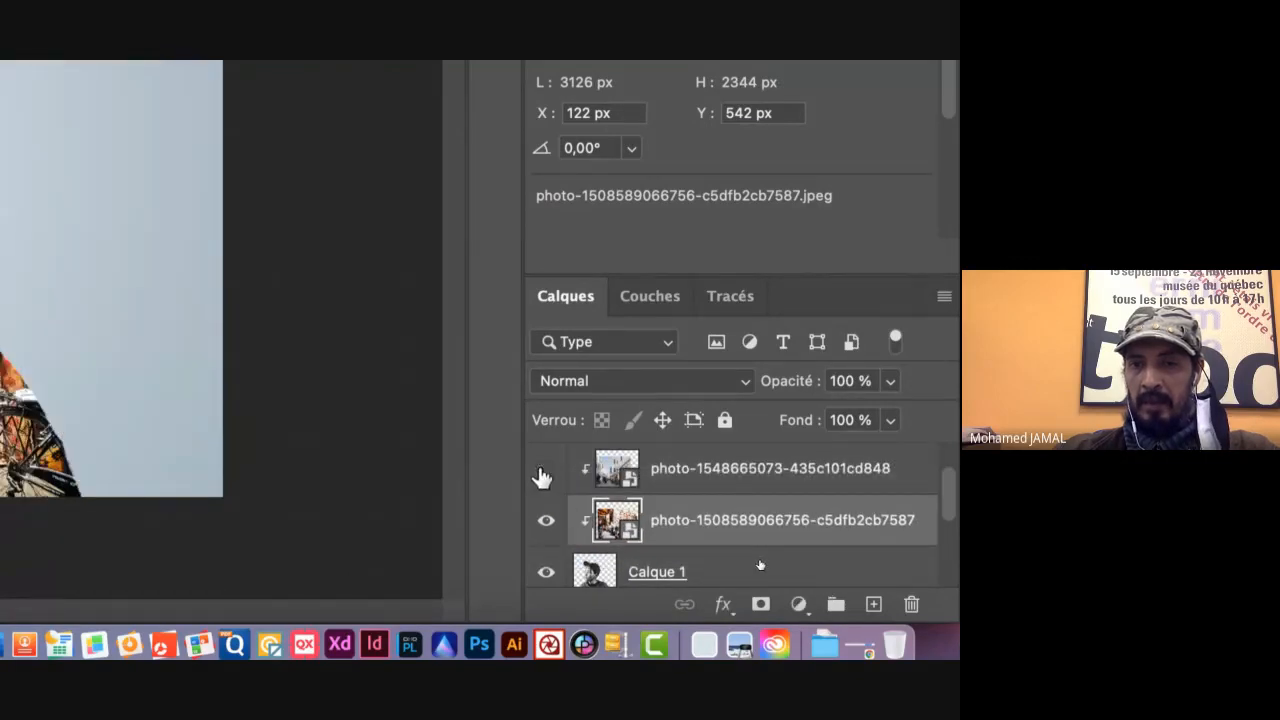
pyautogui.click(546, 476)
pyautogui.click(545, 477)
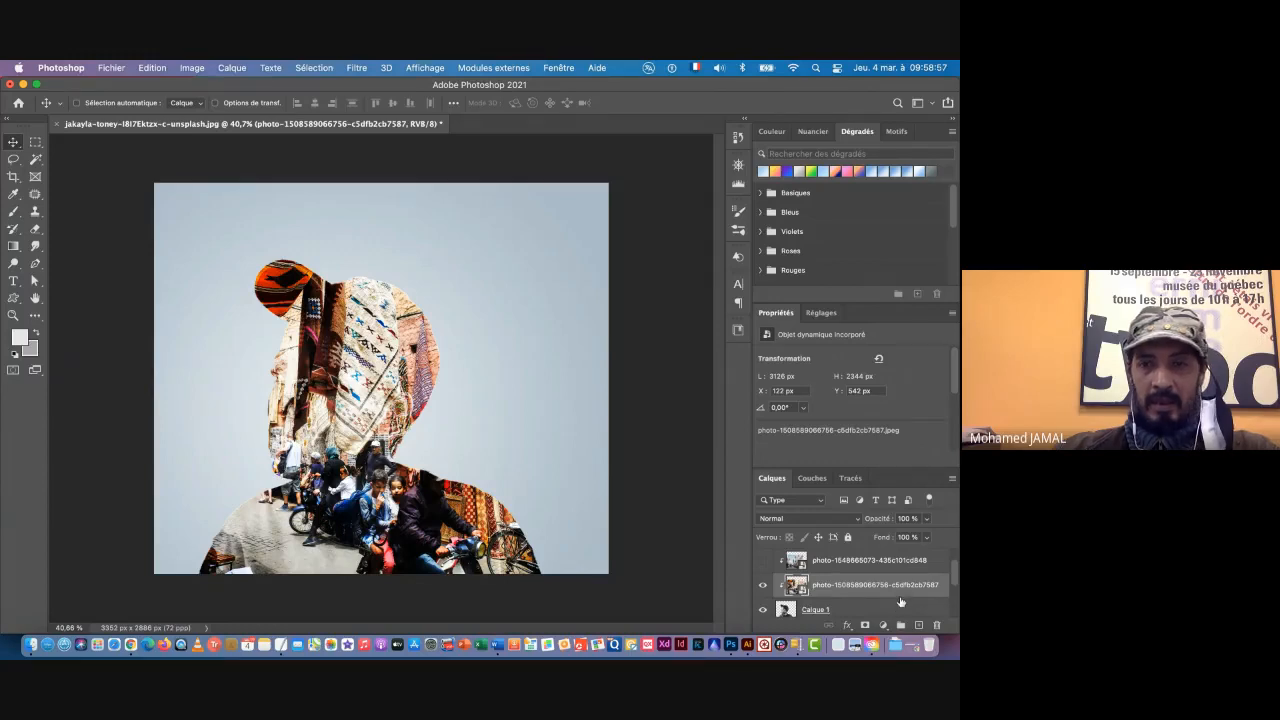
# Step: Compare the two clipped photos one at a time and preview blend modes on the market photo, leaving it visible in Normal mode
pyautogui.click(762, 585)
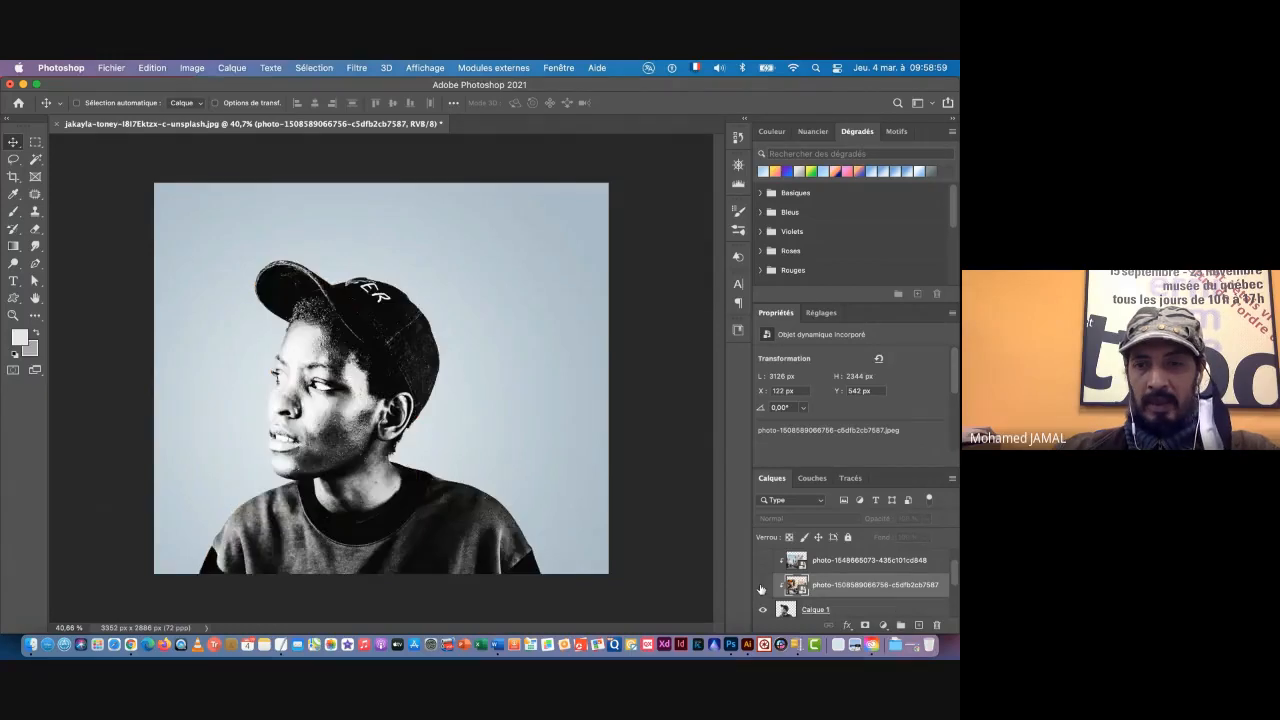
pyautogui.click(763, 561)
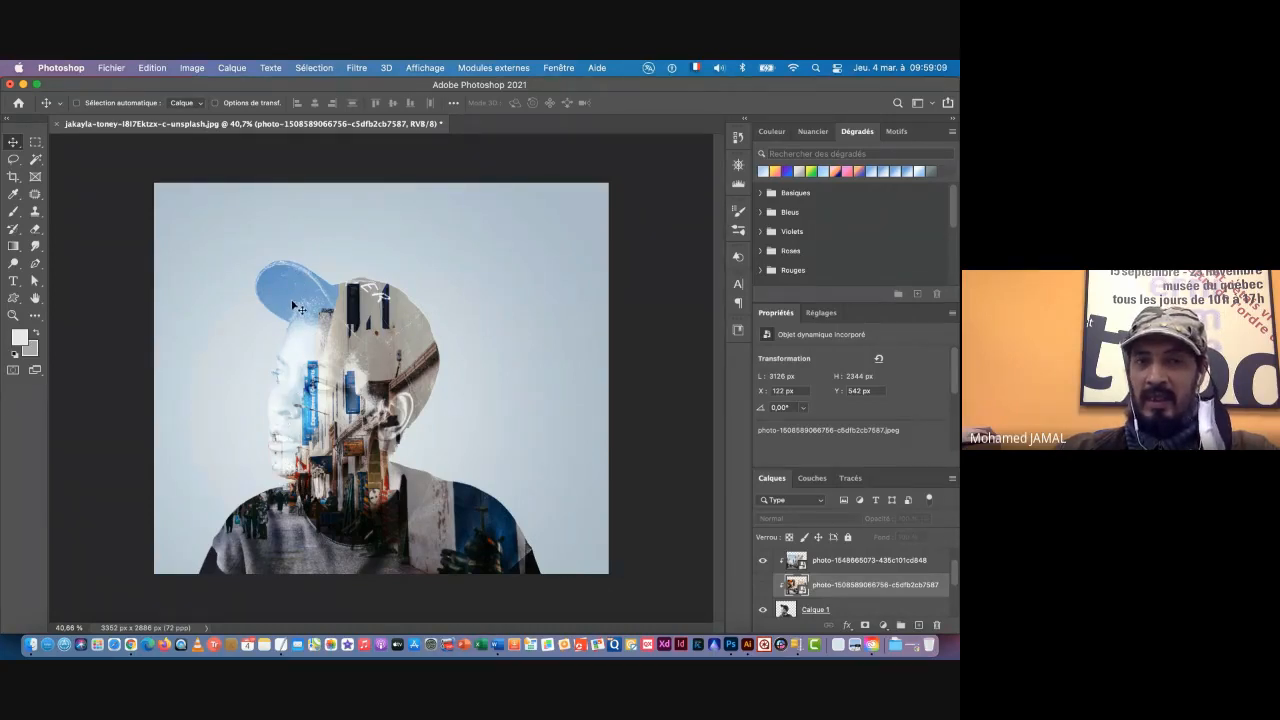
pyautogui.click(762, 562)
pyautogui.click(762, 586)
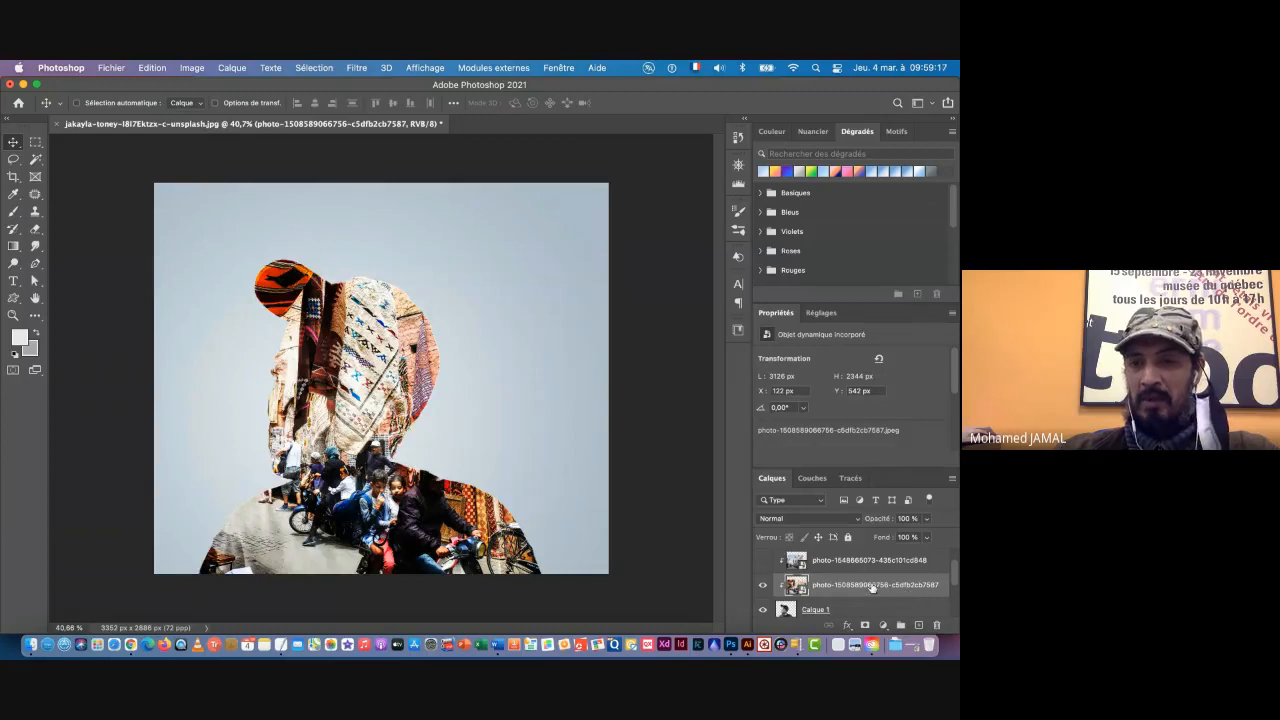
pyautogui.click(814, 518)
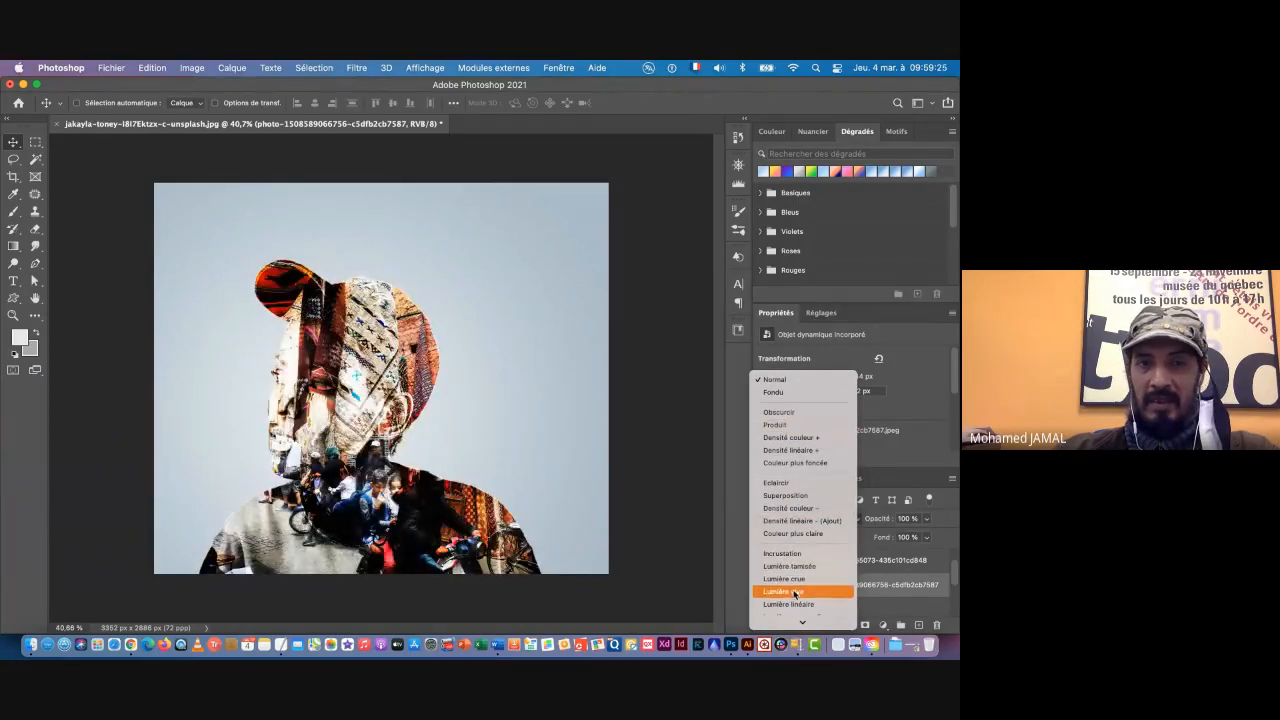
pyautogui.click(686, 520)
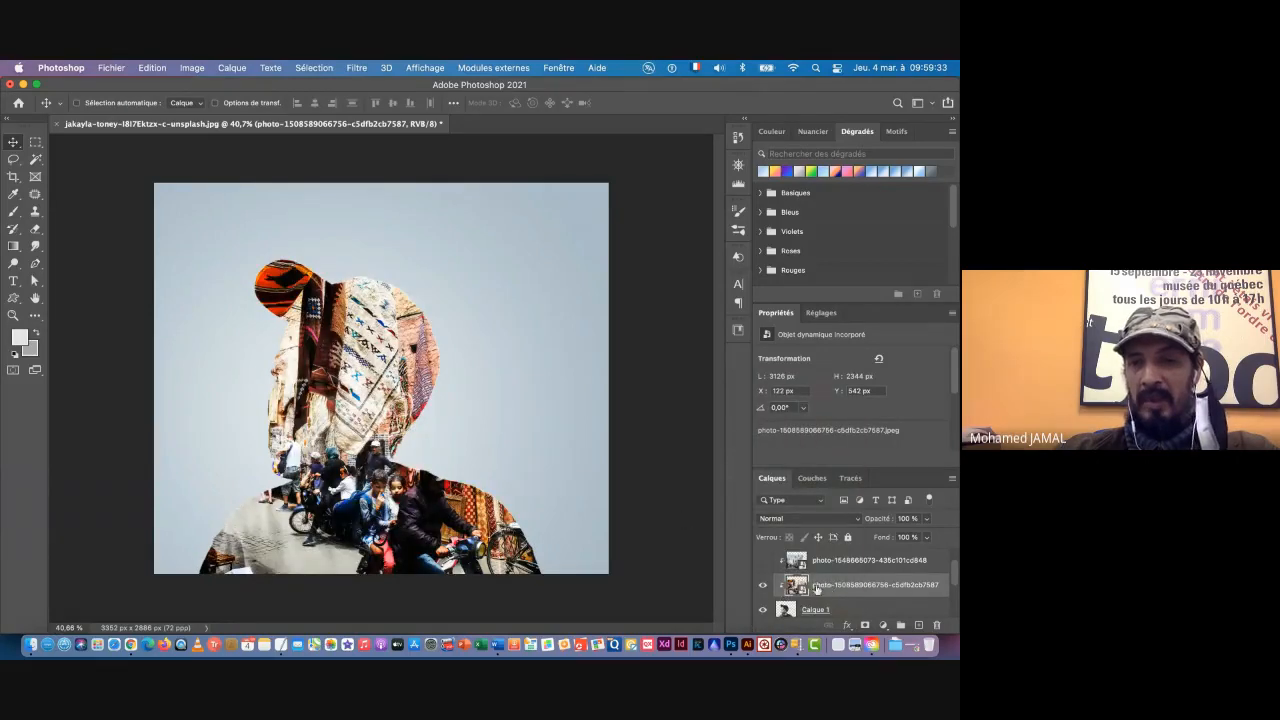
# Step: Select Calque 2 and set its blend mode to Normal
pyautogui.scroll(1, 866, 585)
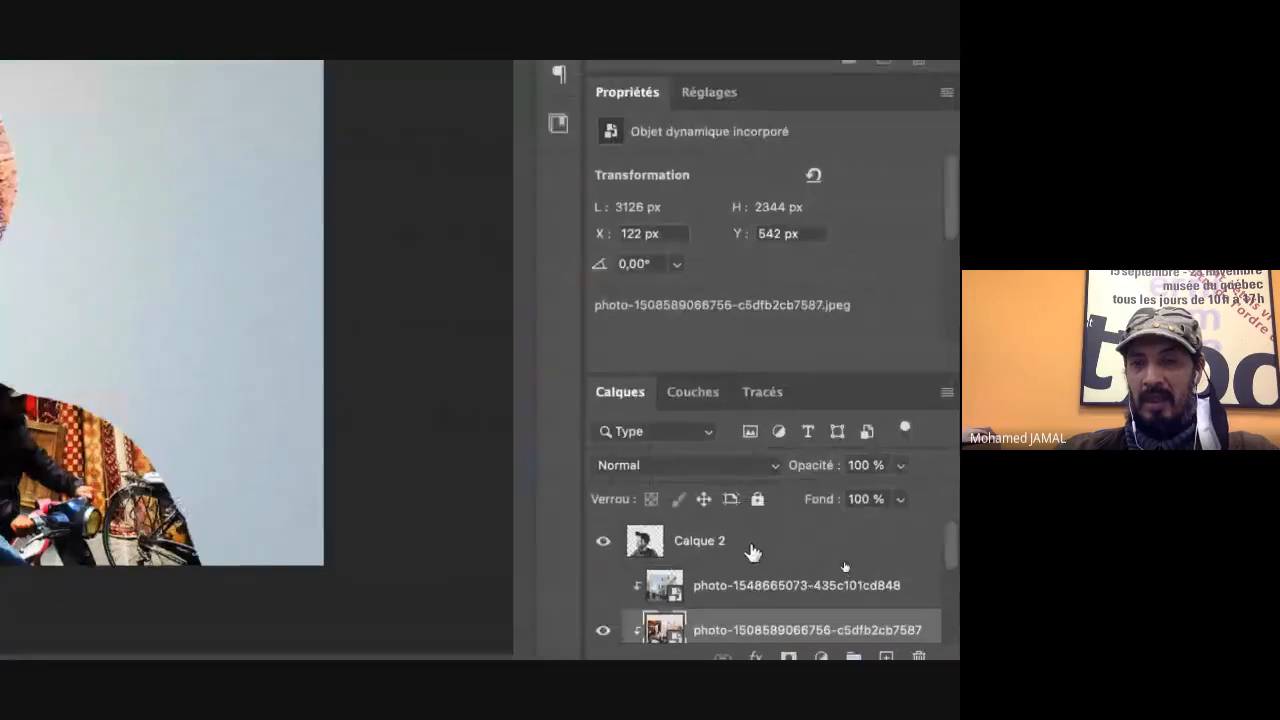
pyautogui.click(775, 550)
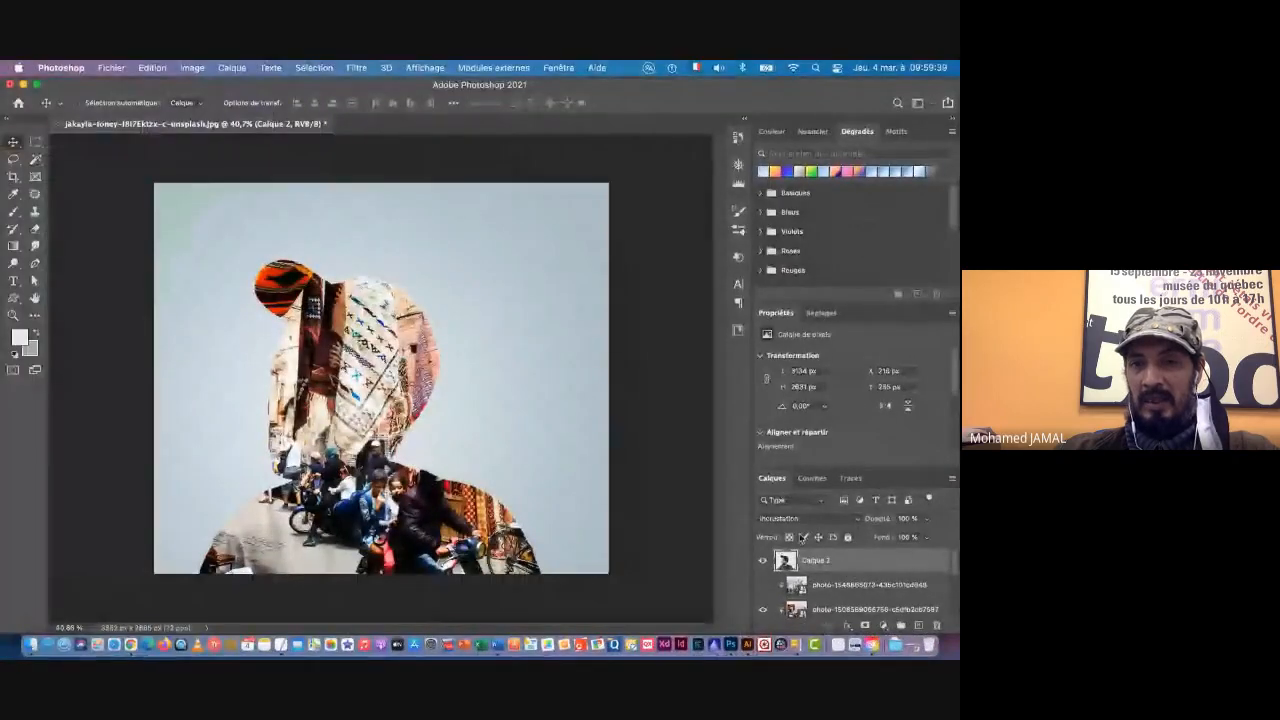
pyautogui.click(786, 519)
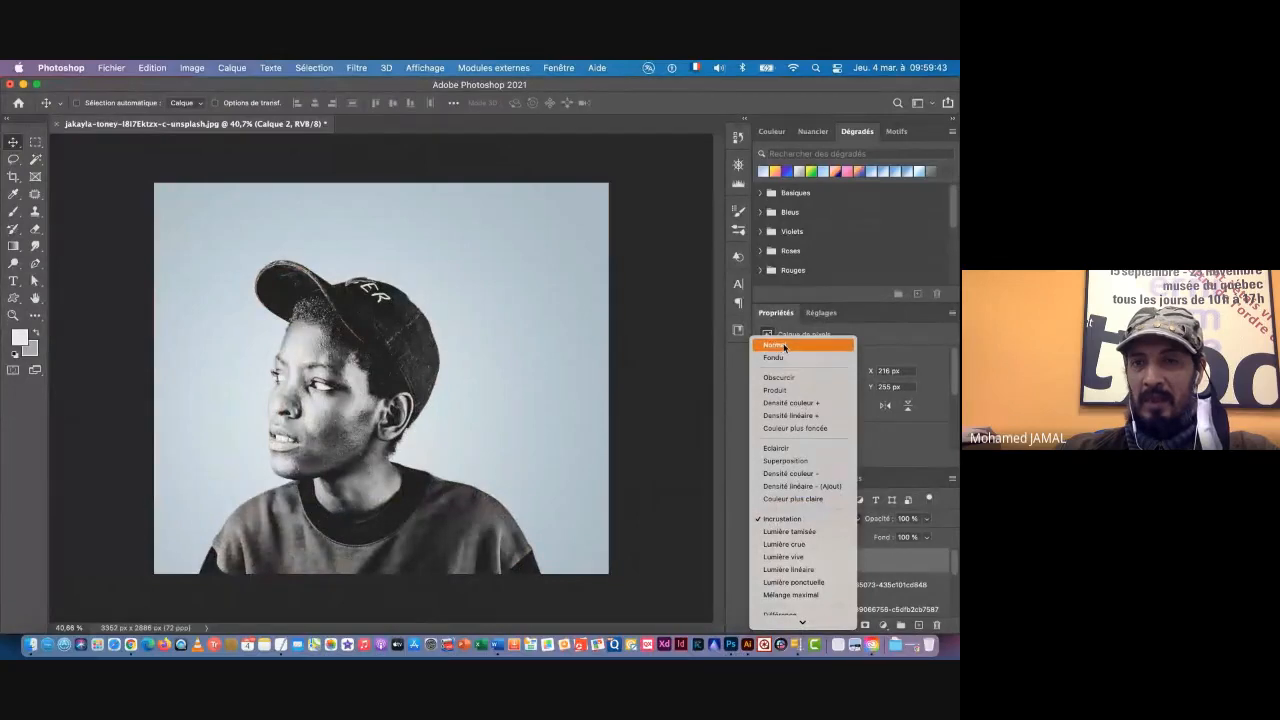
pyautogui.click(785, 346)
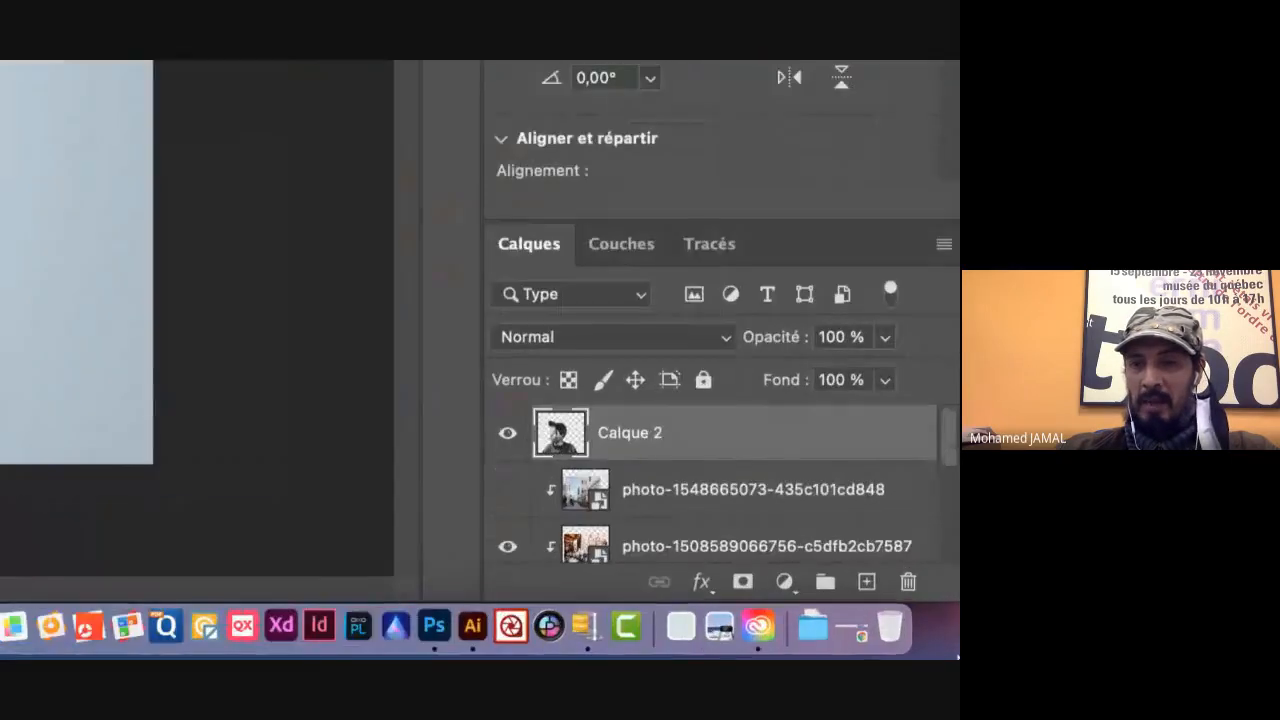
# Step: Add a white layer mask to Calque 2, make the mask the editing target and activate the Brush tool
pyautogui.click(741, 585)
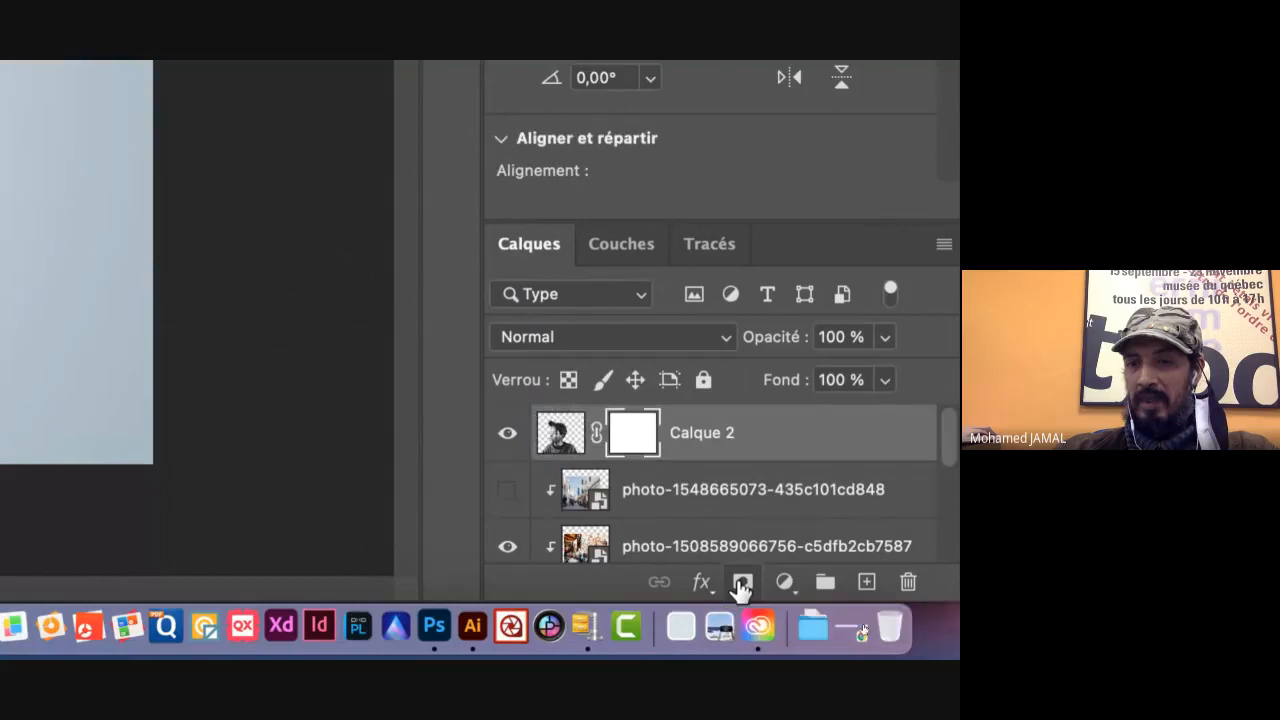
pyautogui.click(557, 432)
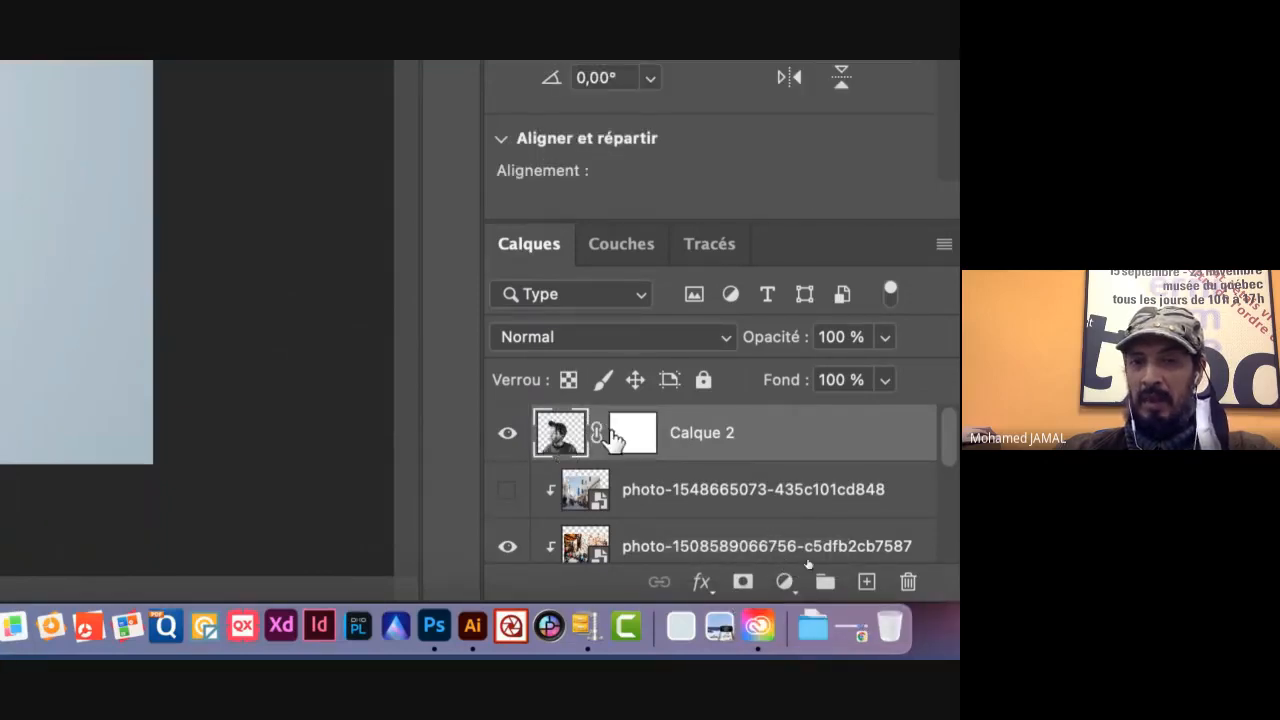
pyautogui.click(625, 438)
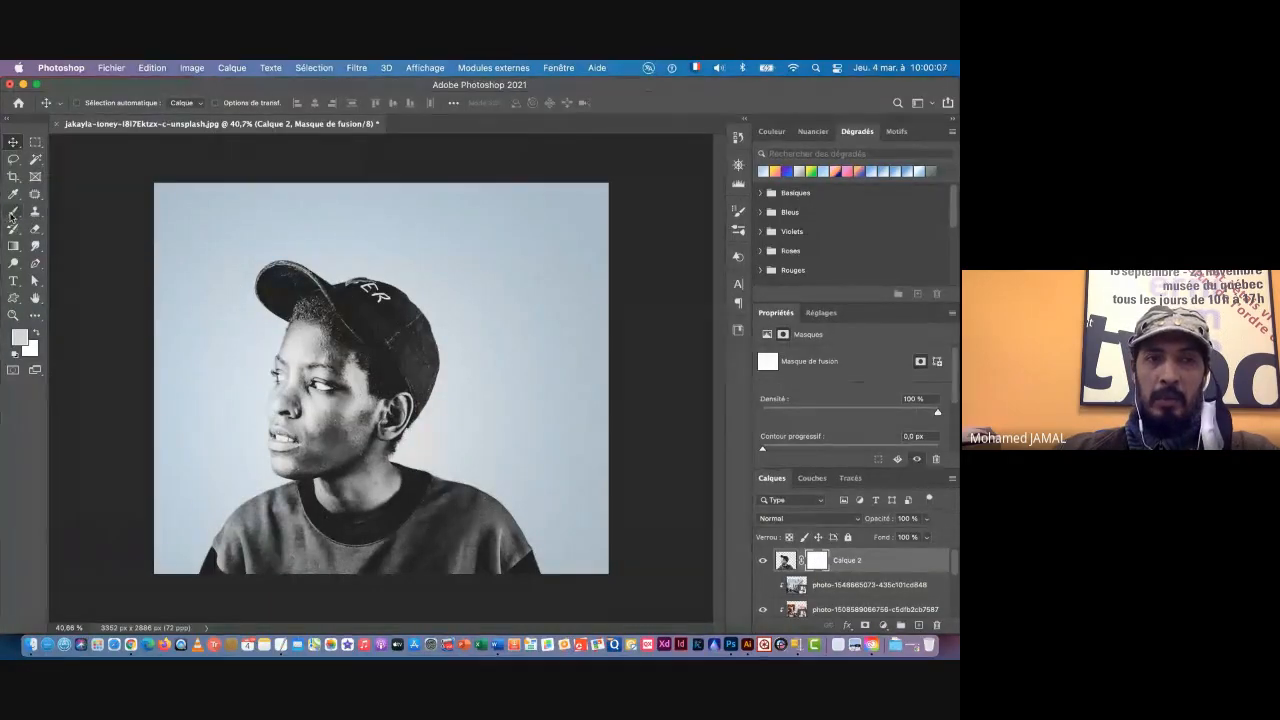
pyautogui.click(12, 212)
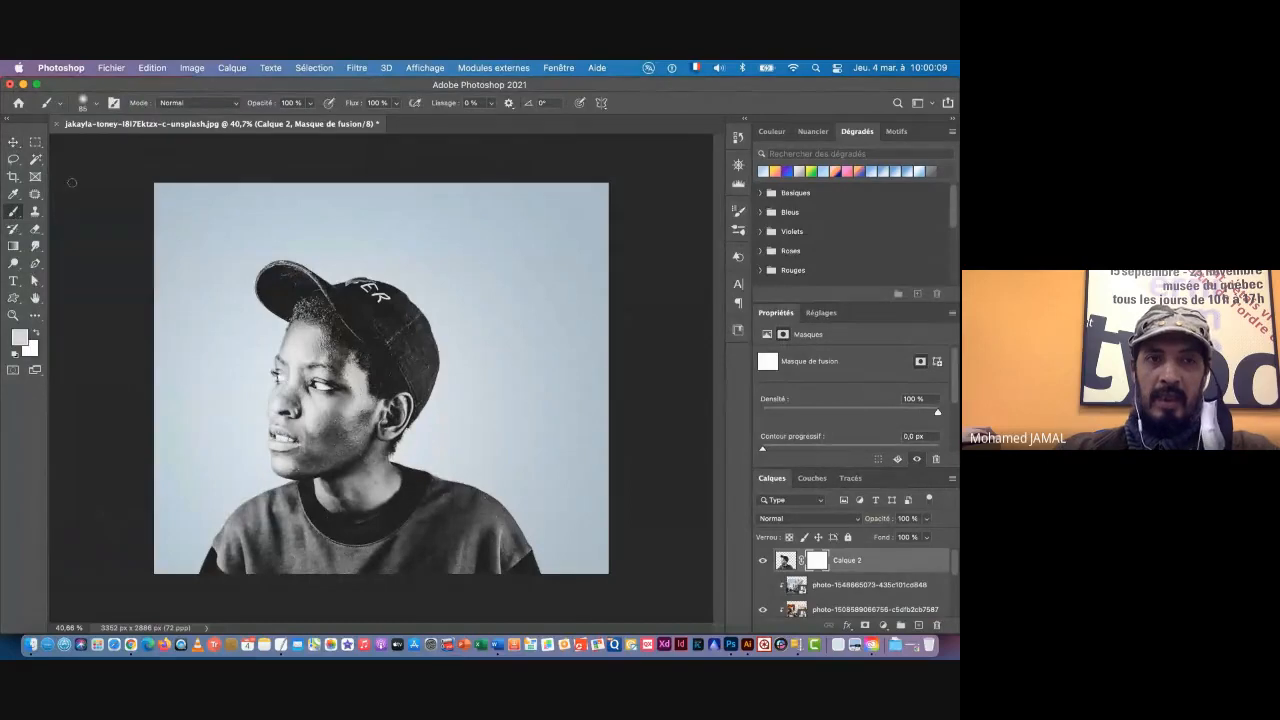
# Step: Choose the soft round brush Arrondi flou at 0 % hardness and set its size to 1301 px
pyautogui.click(97, 105)
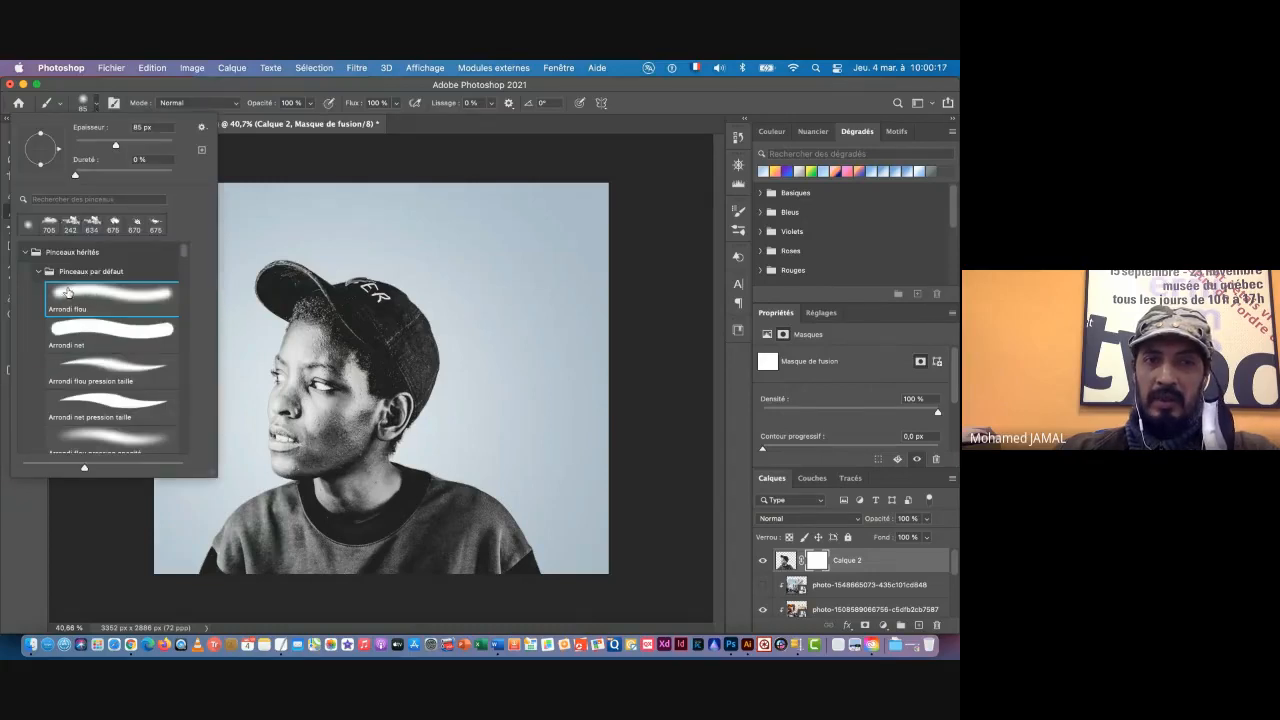
pyautogui.click(67, 292)
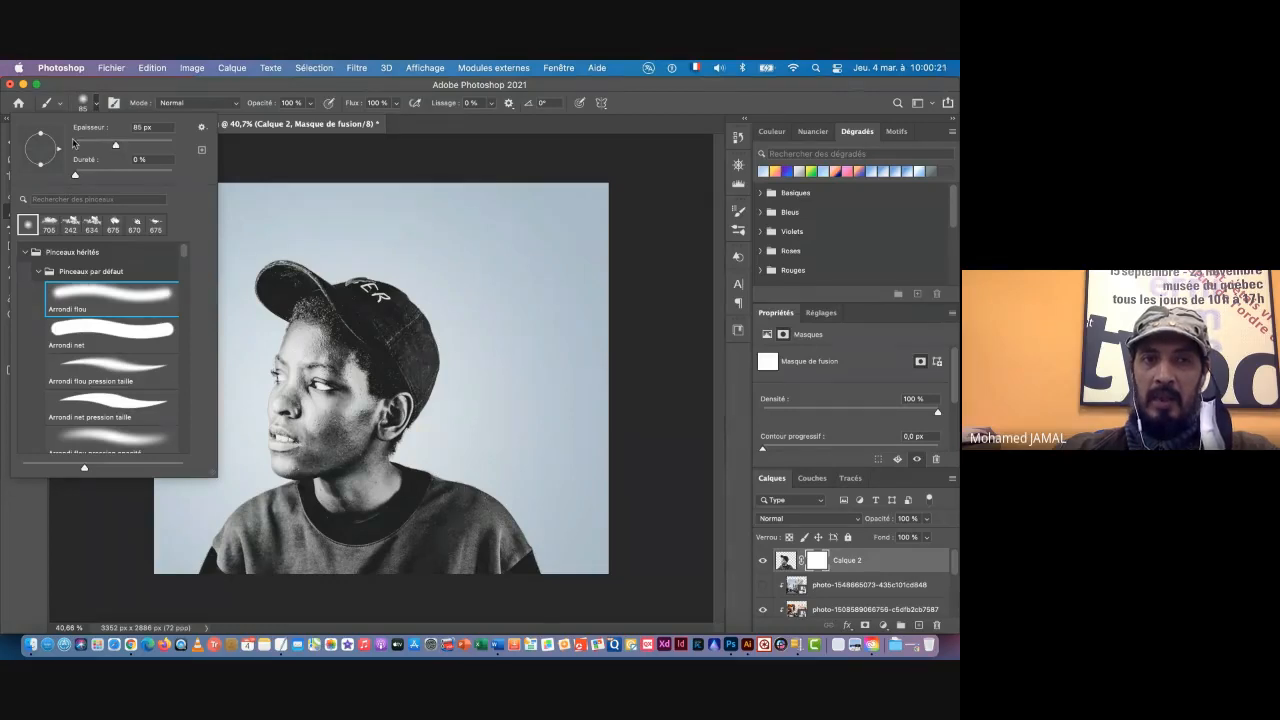
pyautogui.moveTo(116, 145); pyautogui.dragTo(162, 148)
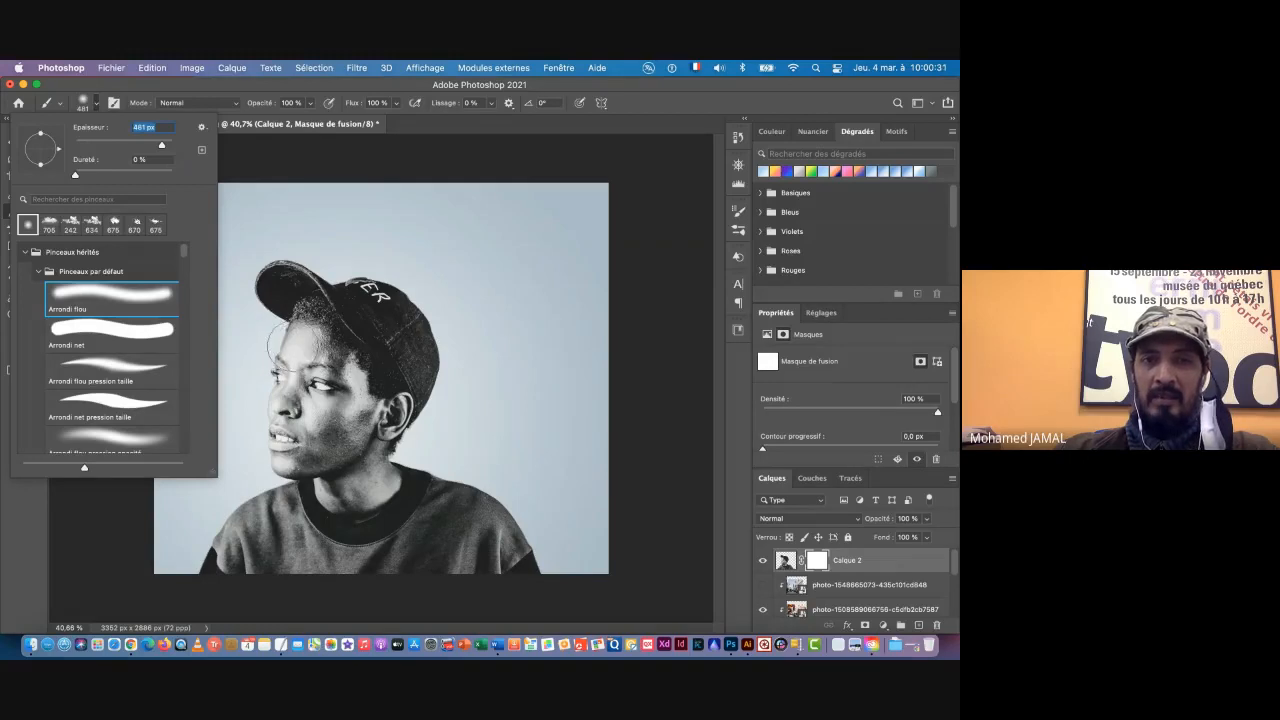
pyautogui.click(267, 84)
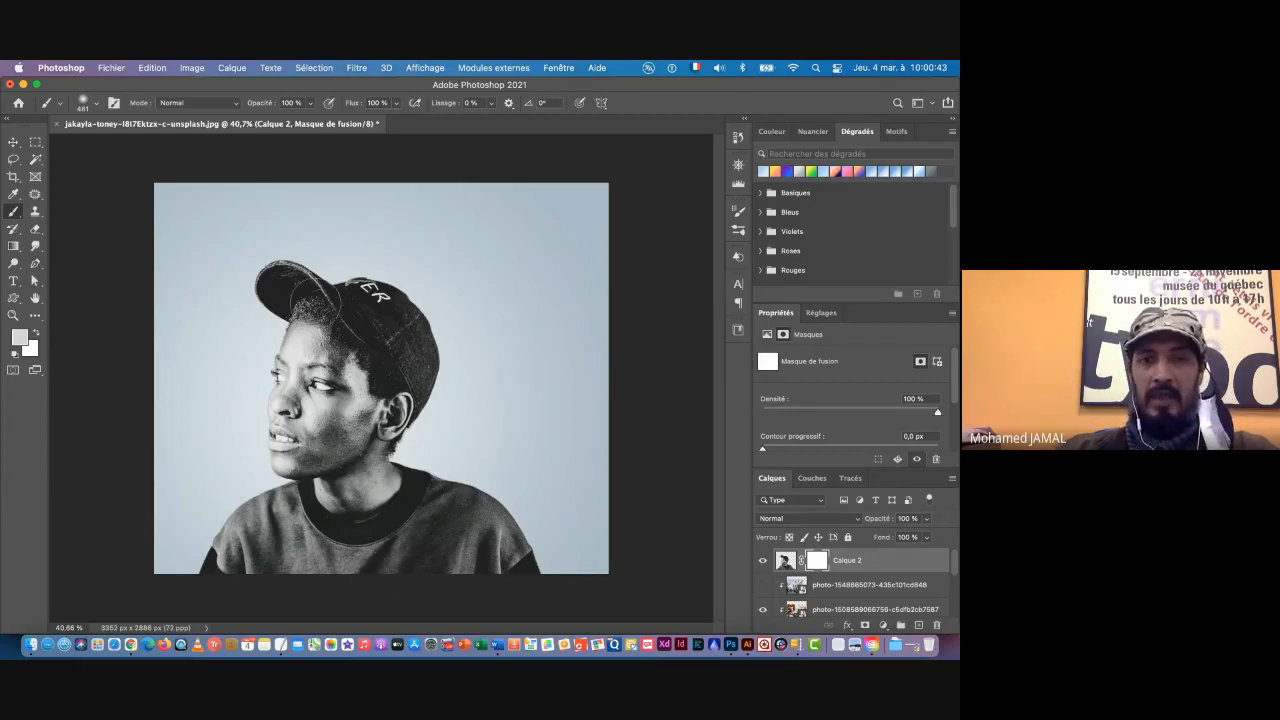
pyautogui.rightClick(248, 240)
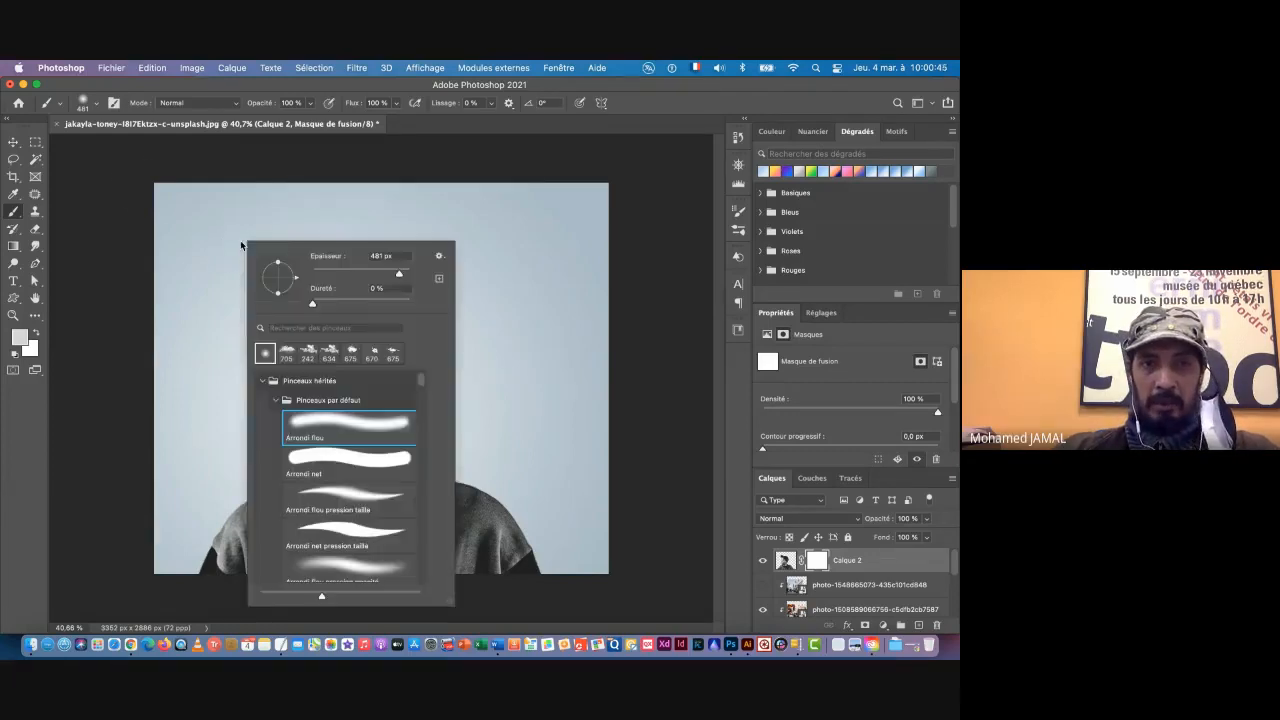
pyautogui.moveTo(399, 277); pyautogui.dragTo(402, 276)
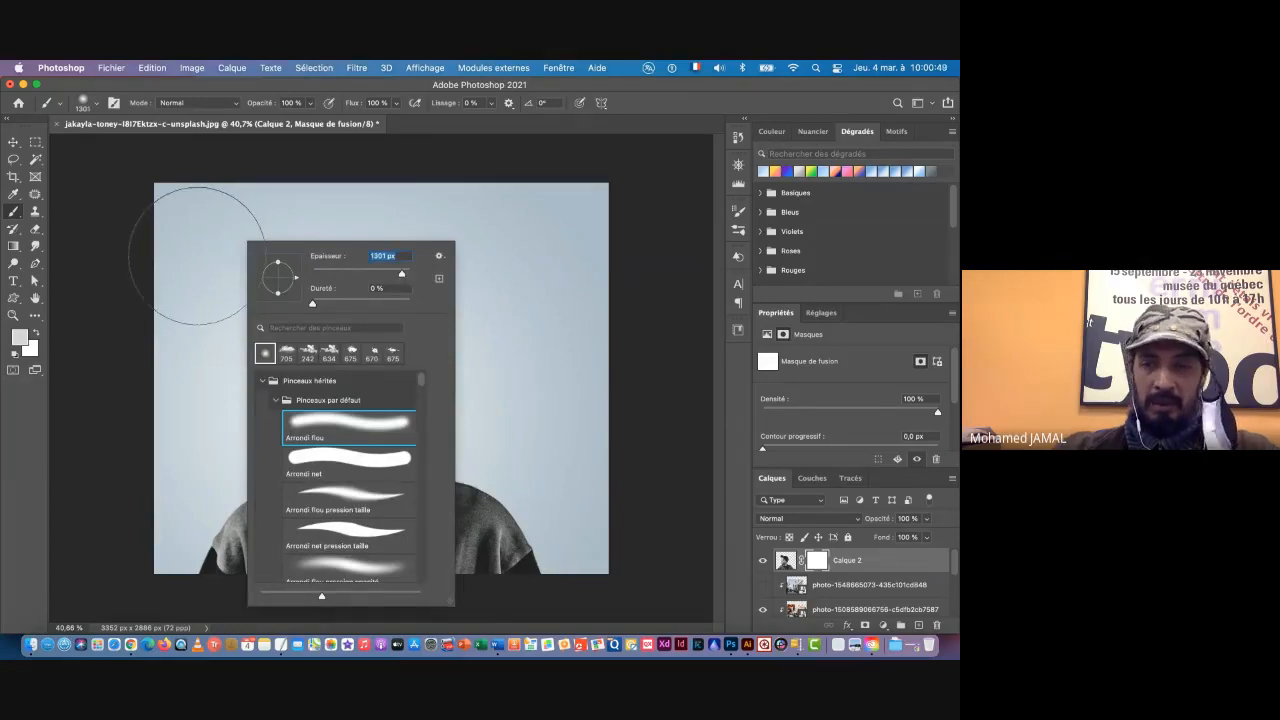
pyautogui.press('Return')
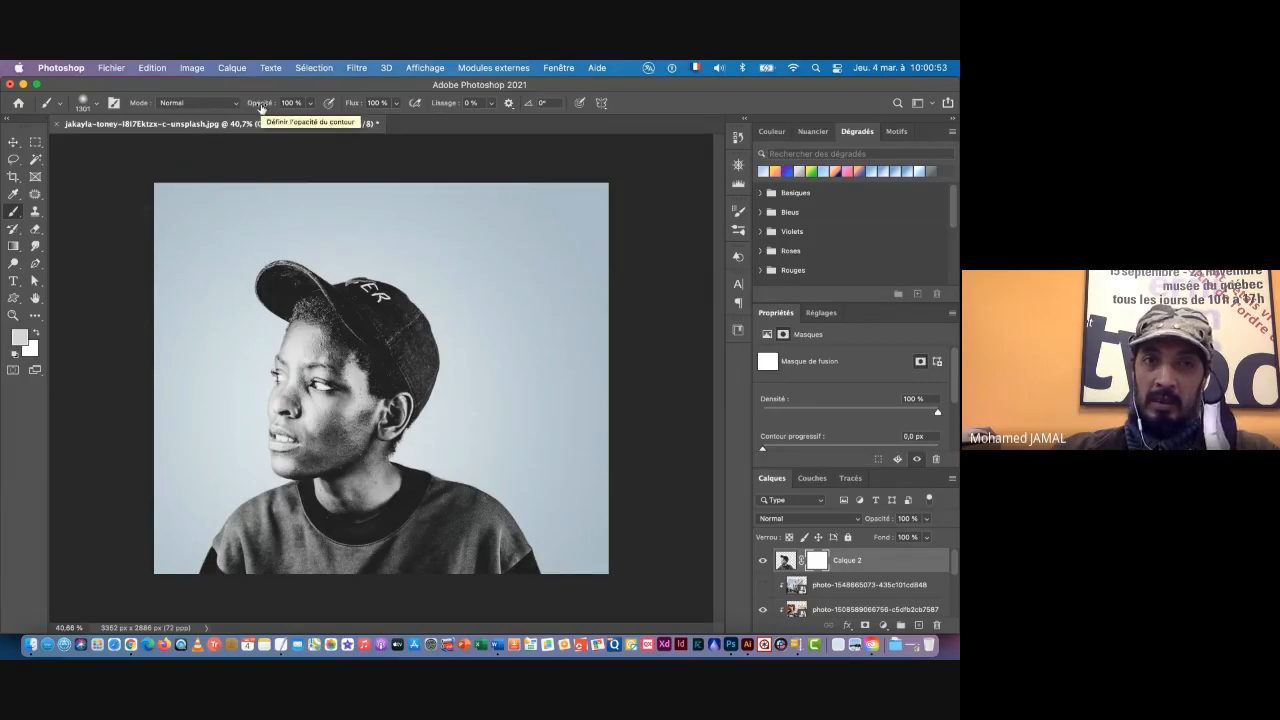
# Step: Set the brush opacity to 50 % and make black the foreground colour with white as background
pyautogui.moveTo(260, 106); pyautogui.dragTo(241, 108)
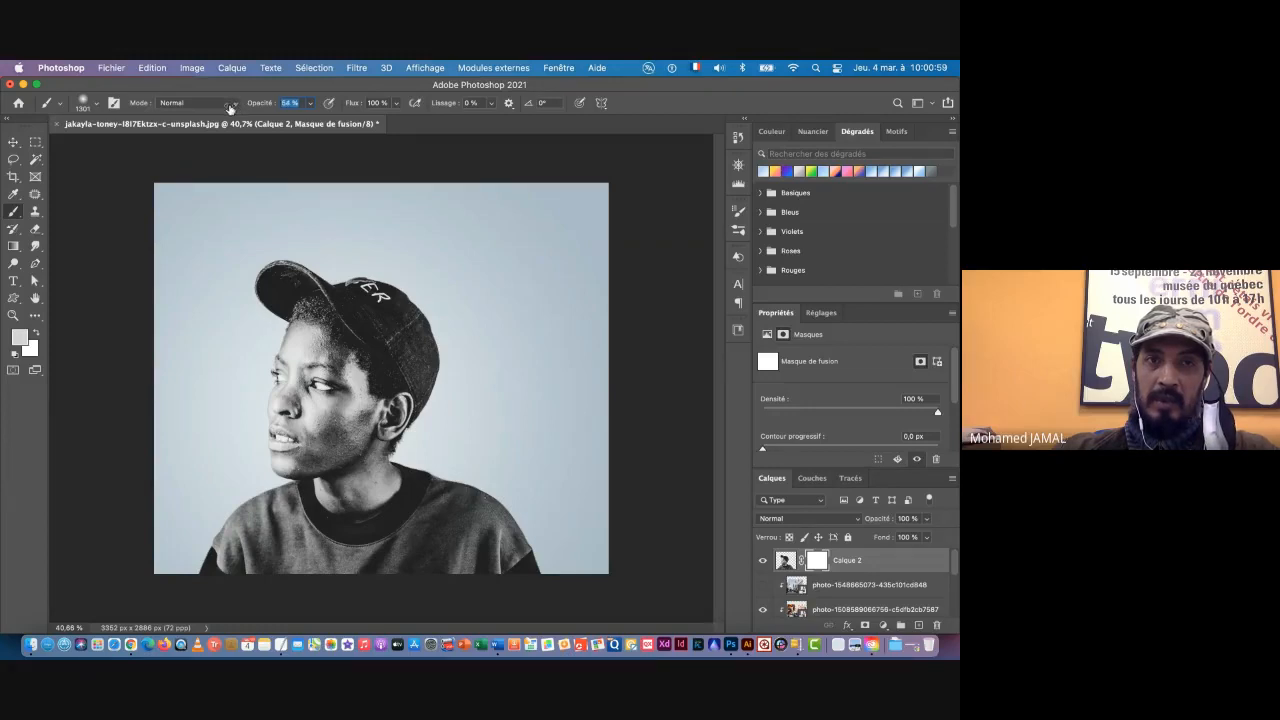
pyautogui.moveTo(230, 108); pyautogui.dragTo(229, 109)
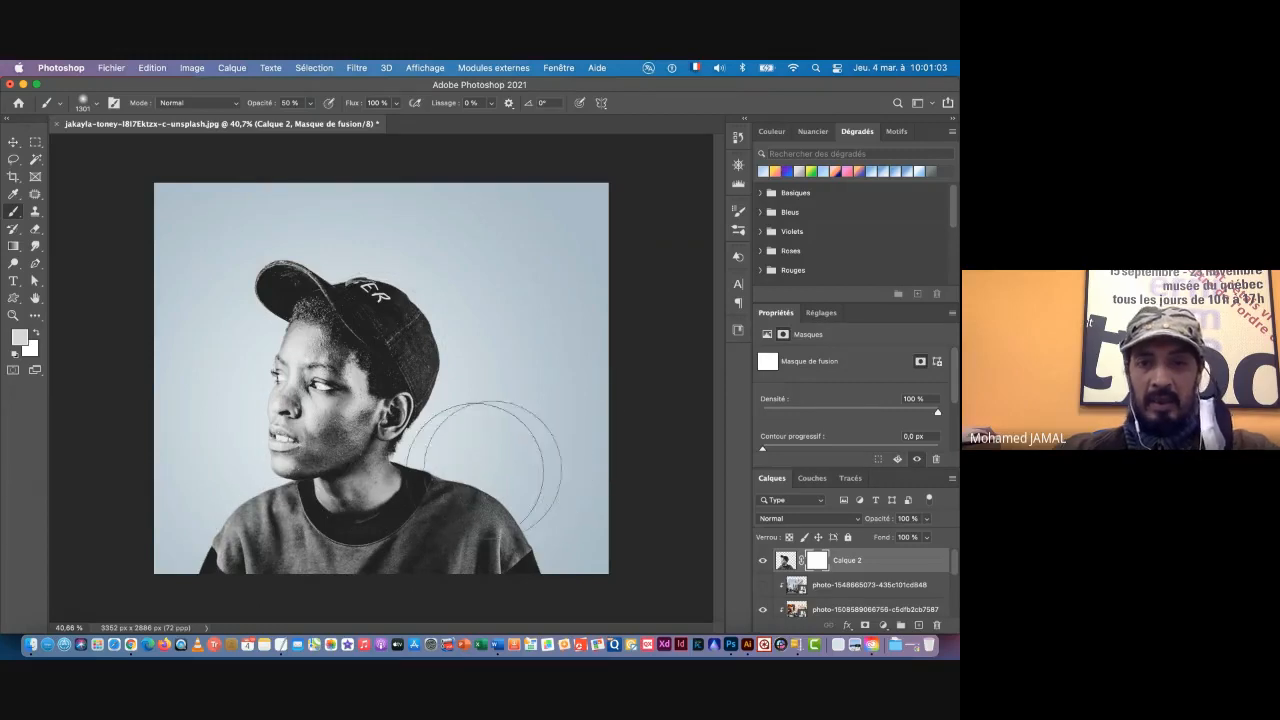
pyautogui.scroll(-5, 461, 465)
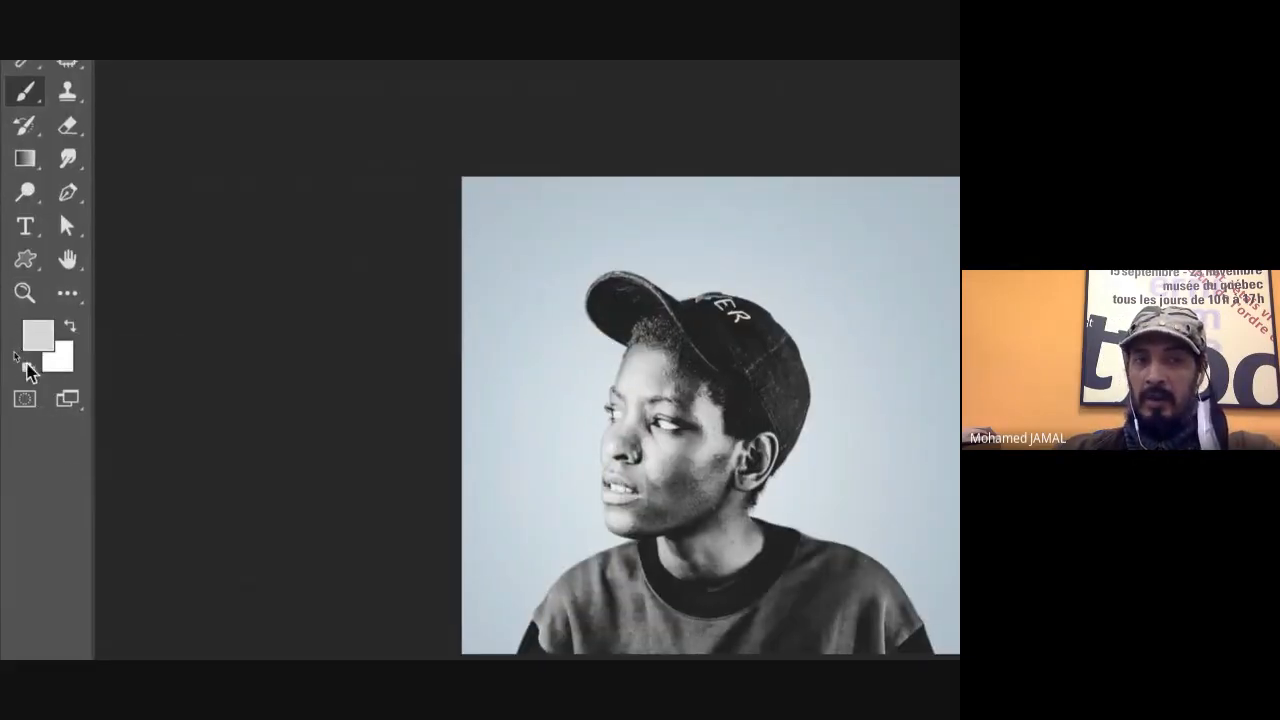
pyautogui.click(28, 367)
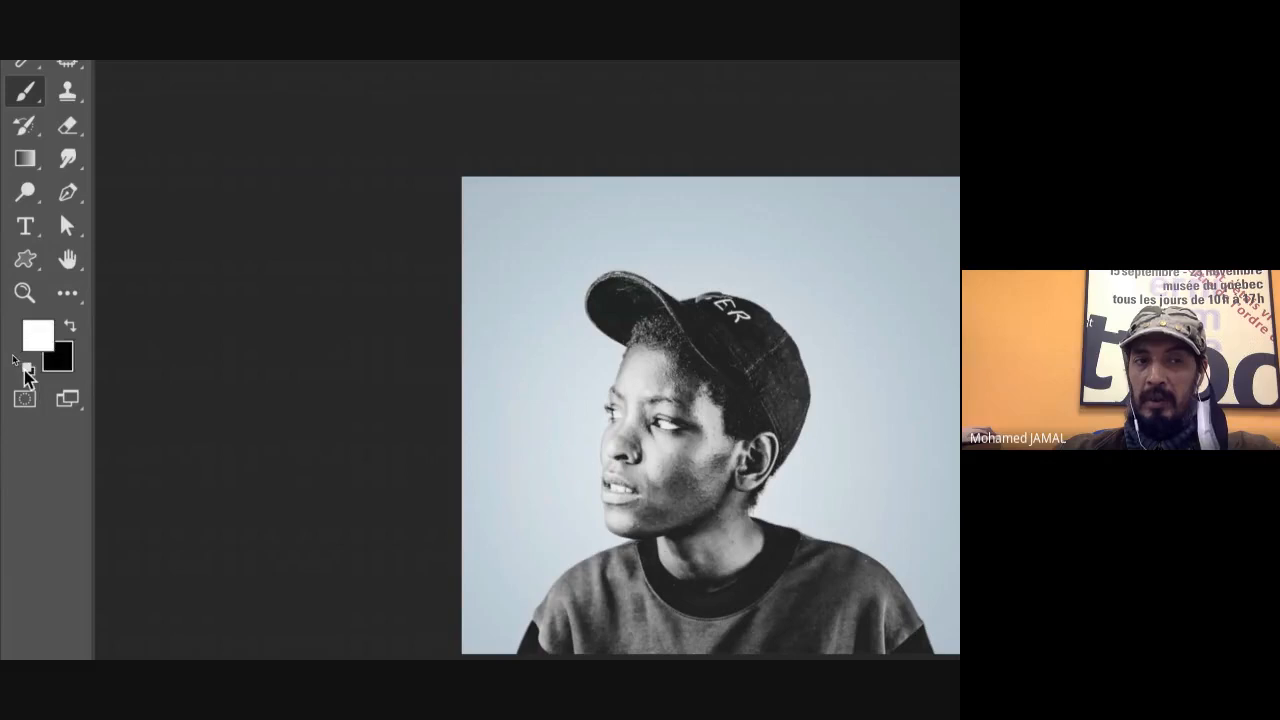
pyautogui.click(70, 326)
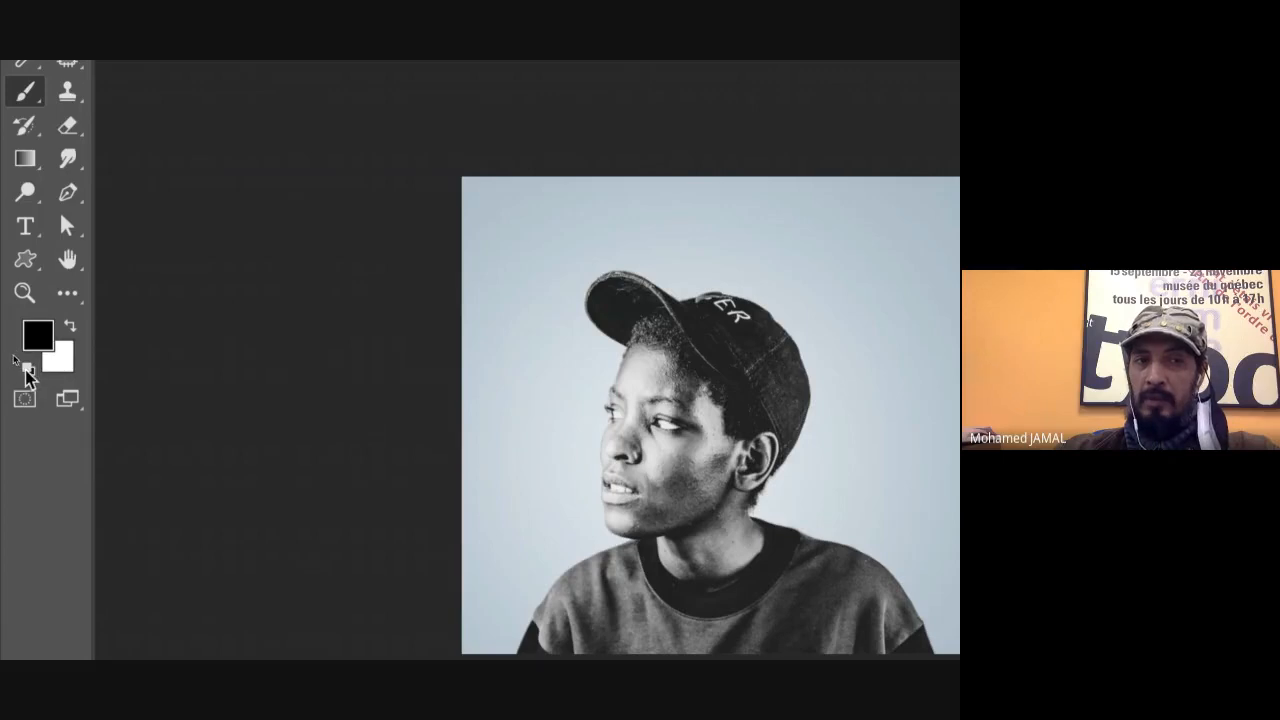
pyautogui.click(70, 330)
pyautogui.click(70, 330)
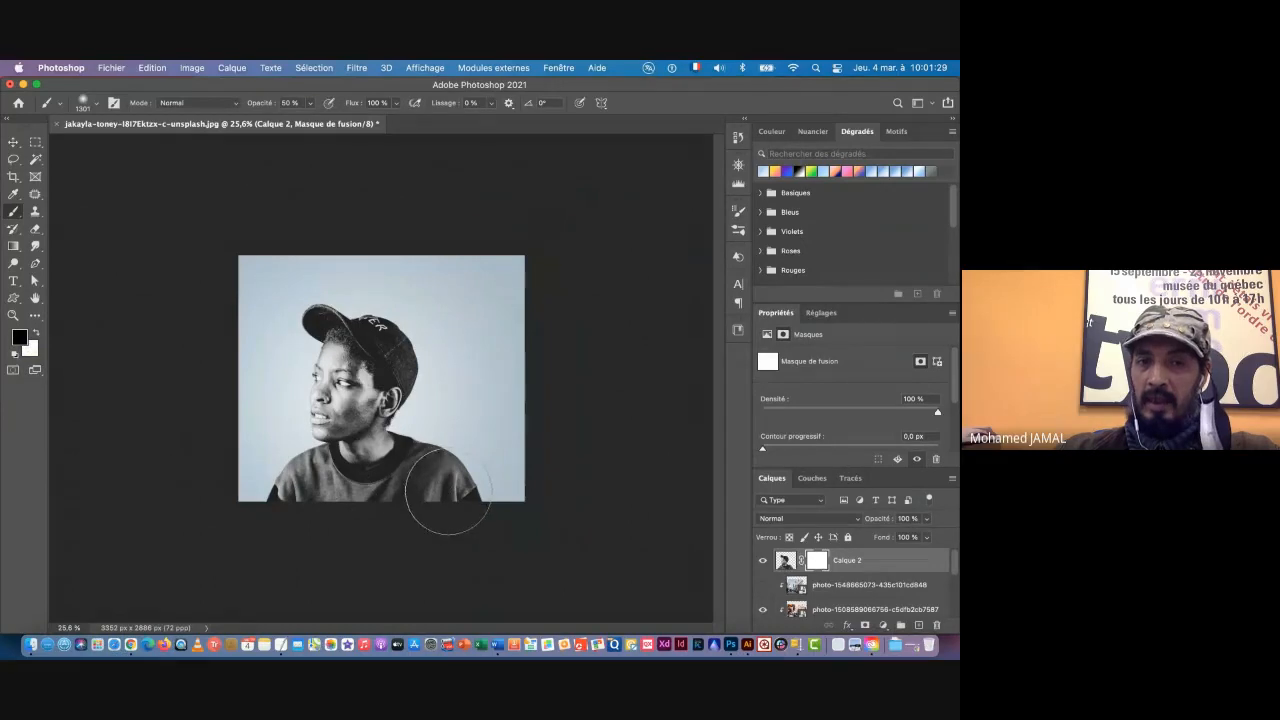
# Step: Paint black on Calque 2's mask over the shirt, neck, back of the head and cap to reveal the market photo
pyautogui.moveTo(449, 499)
pyautogui.mouseDown()
pyautogui.moveTo(326, 502)
pyautogui.moveTo(426, 526)
pyautogui.moveTo(394, 454)
pyautogui.moveTo(430, 490)
pyautogui.moveTo(394, 402)
pyautogui.moveTo(419, 357)
pyautogui.moveTo(434, 398)
pyautogui.mouseUp()
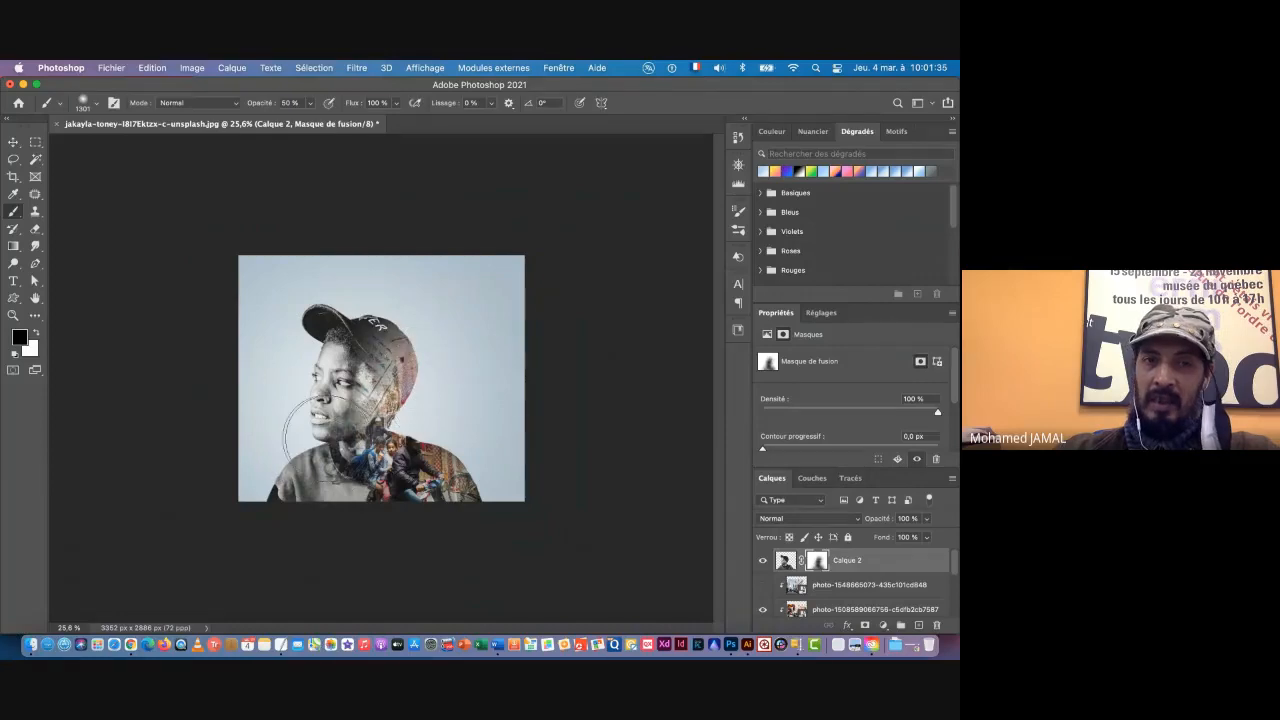
pyautogui.press('super+space')
pyautogui.moveTo(345, 389)
pyautogui.mouseDown()
pyautogui.moveTo(397, 370)
pyautogui.moveTo(392, 350)
pyautogui.moveTo(374, 392)
pyautogui.moveTo(332, 405)
pyautogui.moveTo(342, 402)
pyautogui.mouseUp()
pyautogui.moveTo(428, 290)
pyautogui.mouseDown()
pyautogui.moveTo(367, 290)
pyautogui.moveTo(403, 312)
pyautogui.moveTo(316, 268)
pyautogui.moveTo(299, 283)
pyautogui.moveTo(303, 295)
pyautogui.moveTo(370, 288)
pyautogui.moveTo(415, 320)
pyautogui.moveTo(451, 413)
pyautogui.moveTo(434, 470)
pyautogui.moveTo(515, 500)
pyautogui.moveTo(270, 529)
pyautogui.moveTo(350, 501)
pyautogui.moveTo(317, 516)
pyautogui.mouseUp()
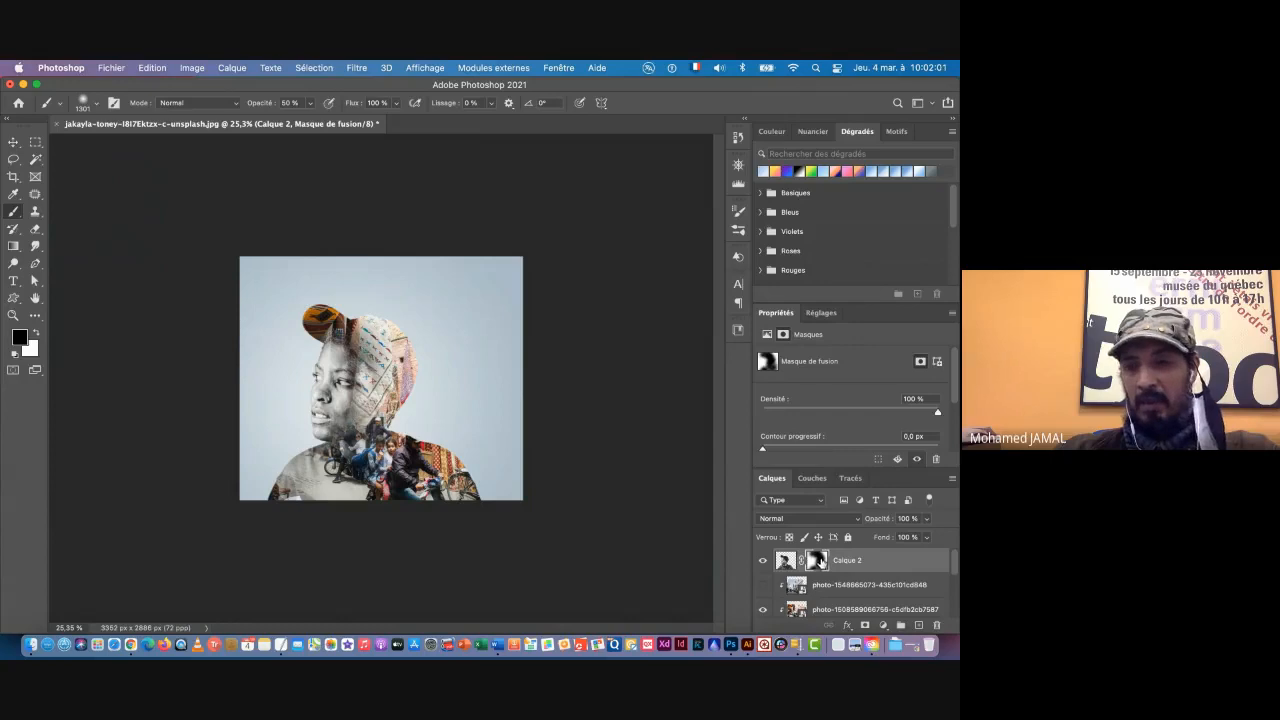
# Step: Compare the portrait with Calque 2's layer mask disabled and enabled, leaving the mask enabled
pyautogui.keyDown('shift'); pyautogui.click(818, 563); pyautogui.keyUp('shift')
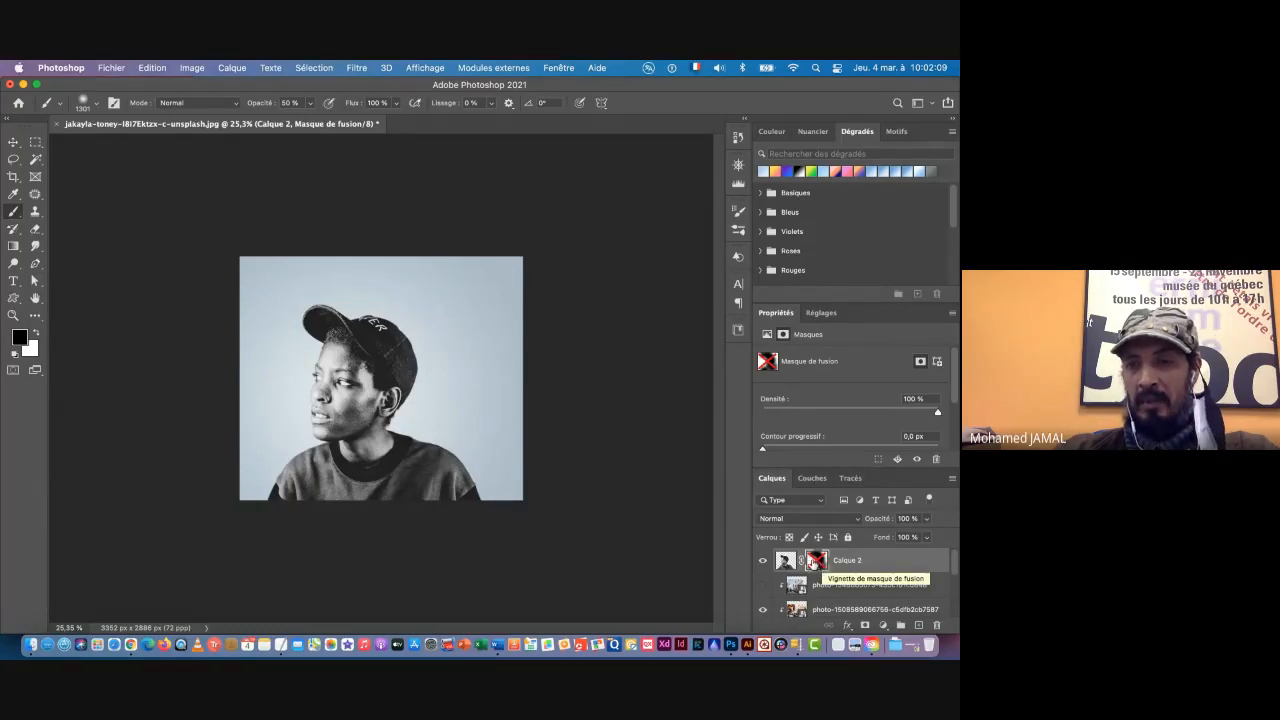
pyautogui.rightClick(818, 563)
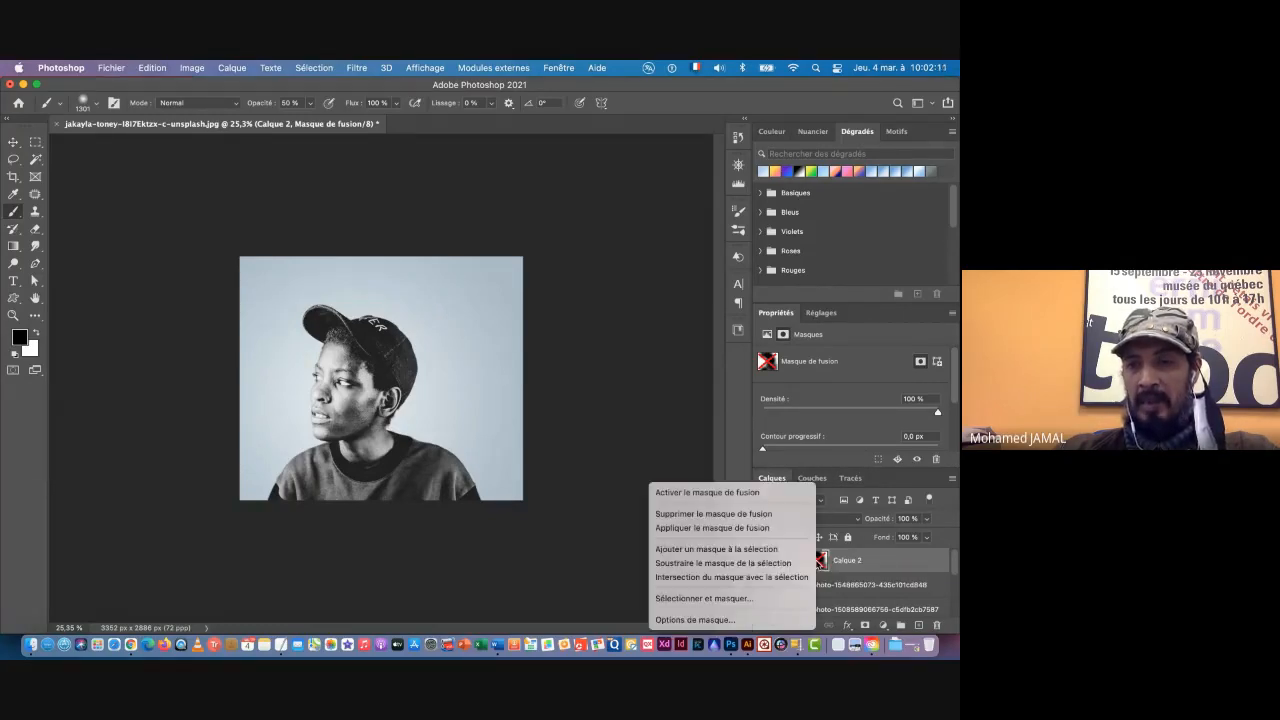
pyautogui.click(879, 566)
pyautogui.keyDown('shift'); pyautogui.click(819, 562); pyautogui.keyUp('shift')
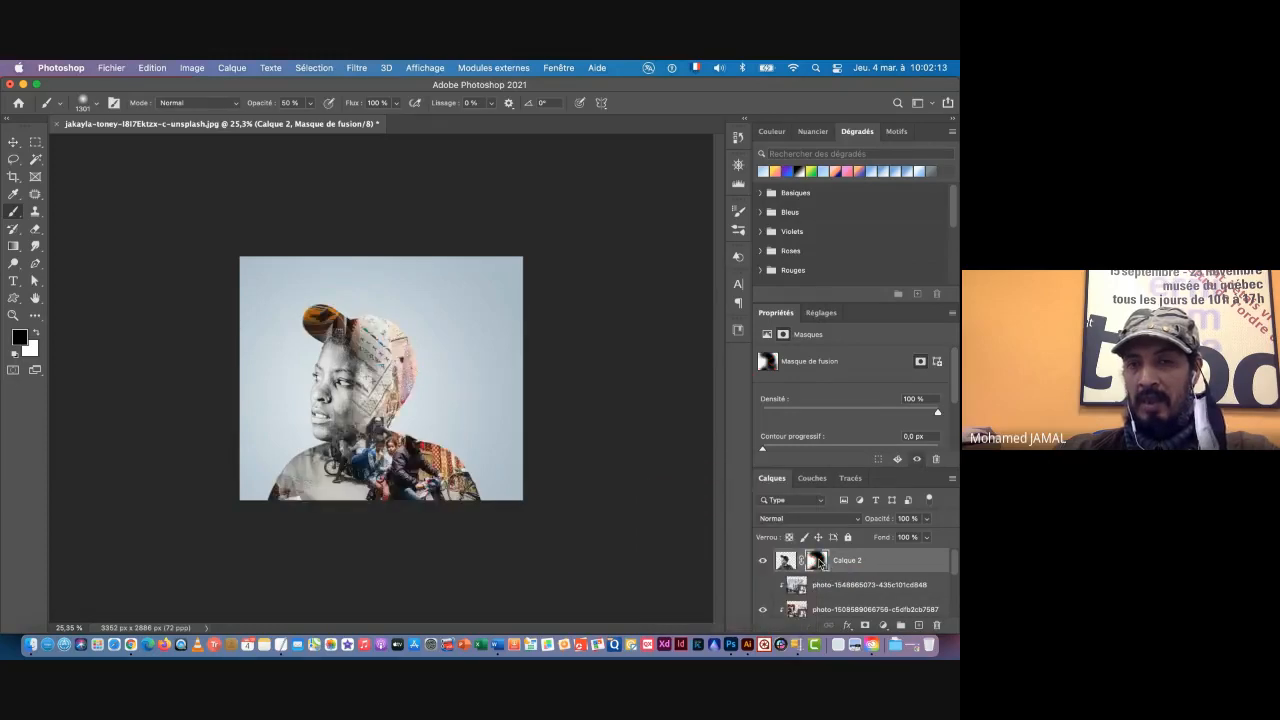
pyautogui.keyDown('shift'); pyautogui.click(819, 563); pyautogui.keyUp('shift')
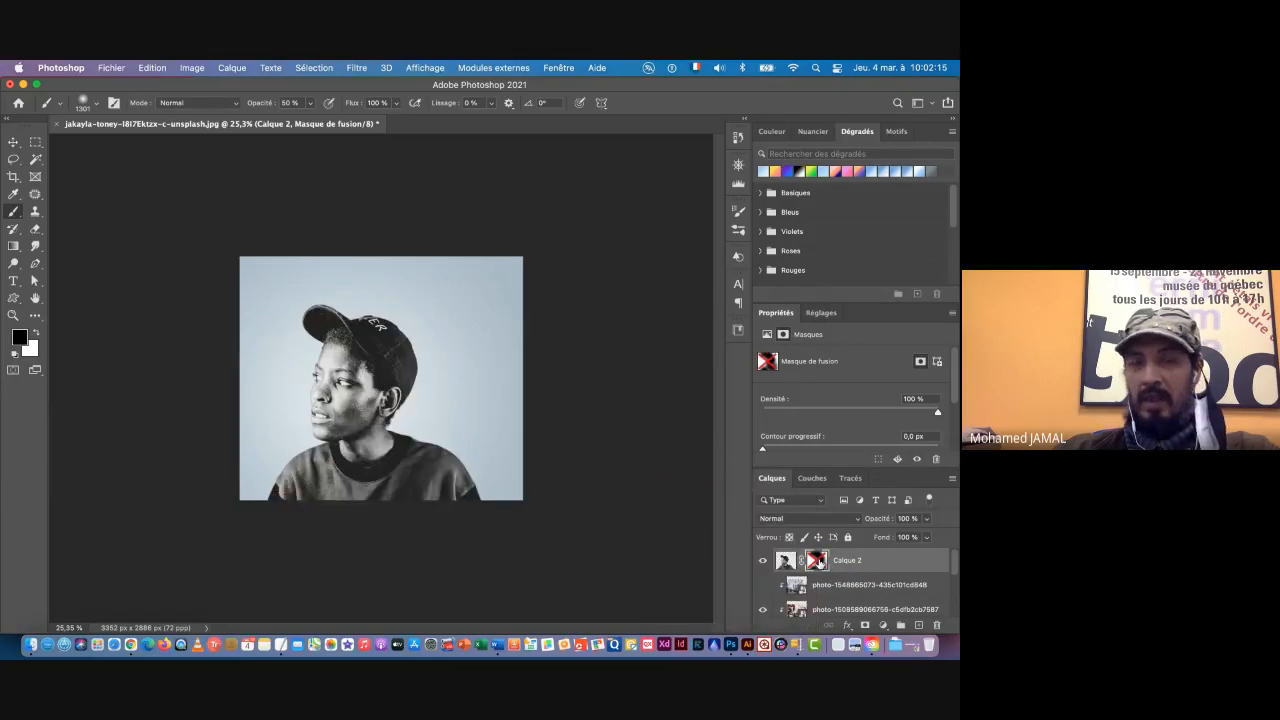
pyautogui.keyDown('shift'); pyautogui.click(819, 562); pyautogui.keyUp('shift')
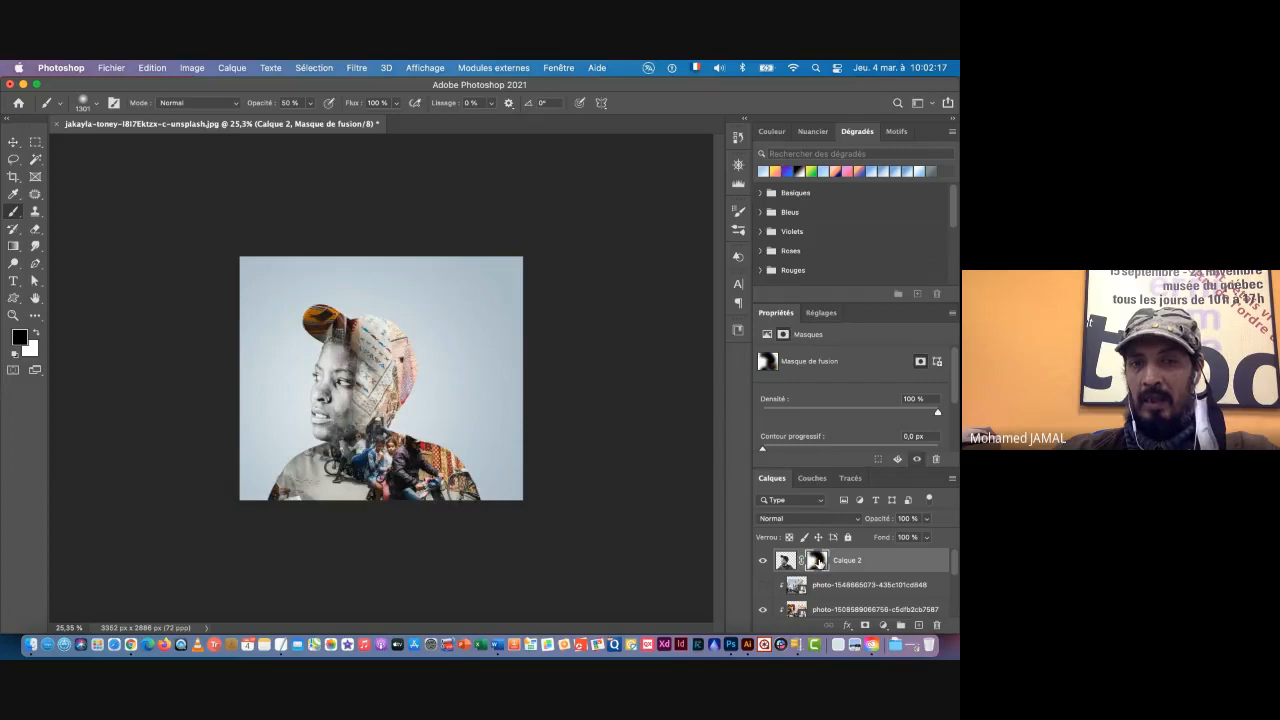
pyautogui.keyDown('shift'); pyautogui.click(819, 562); pyautogui.keyUp('shift')
pyautogui.rightClick(819, 562)
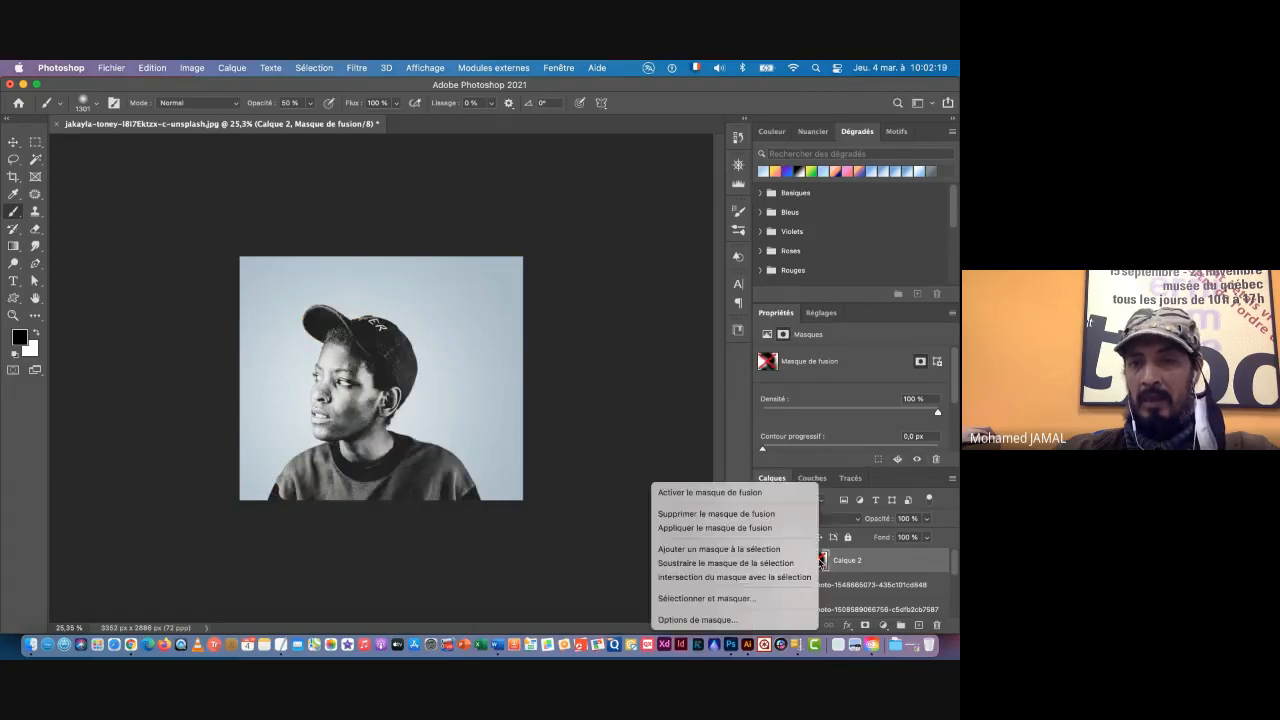
pyautogui.click(709, 492)
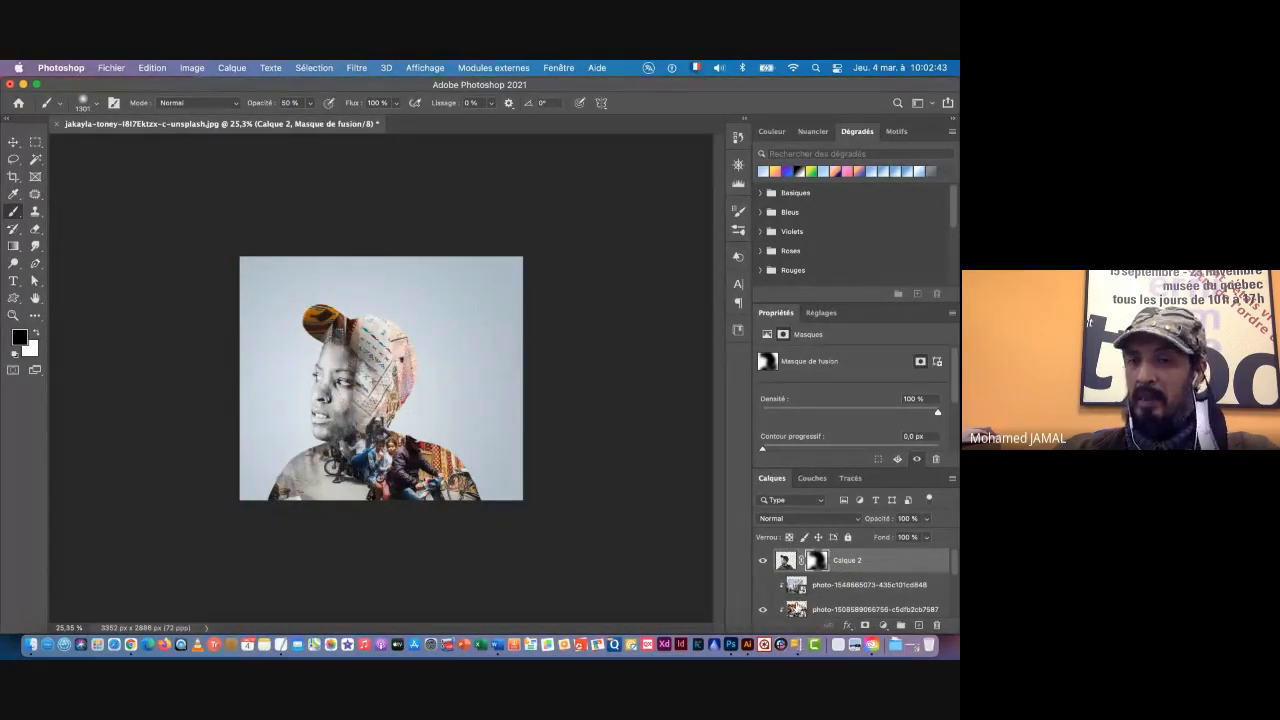
pyautogui.click(762, 610)
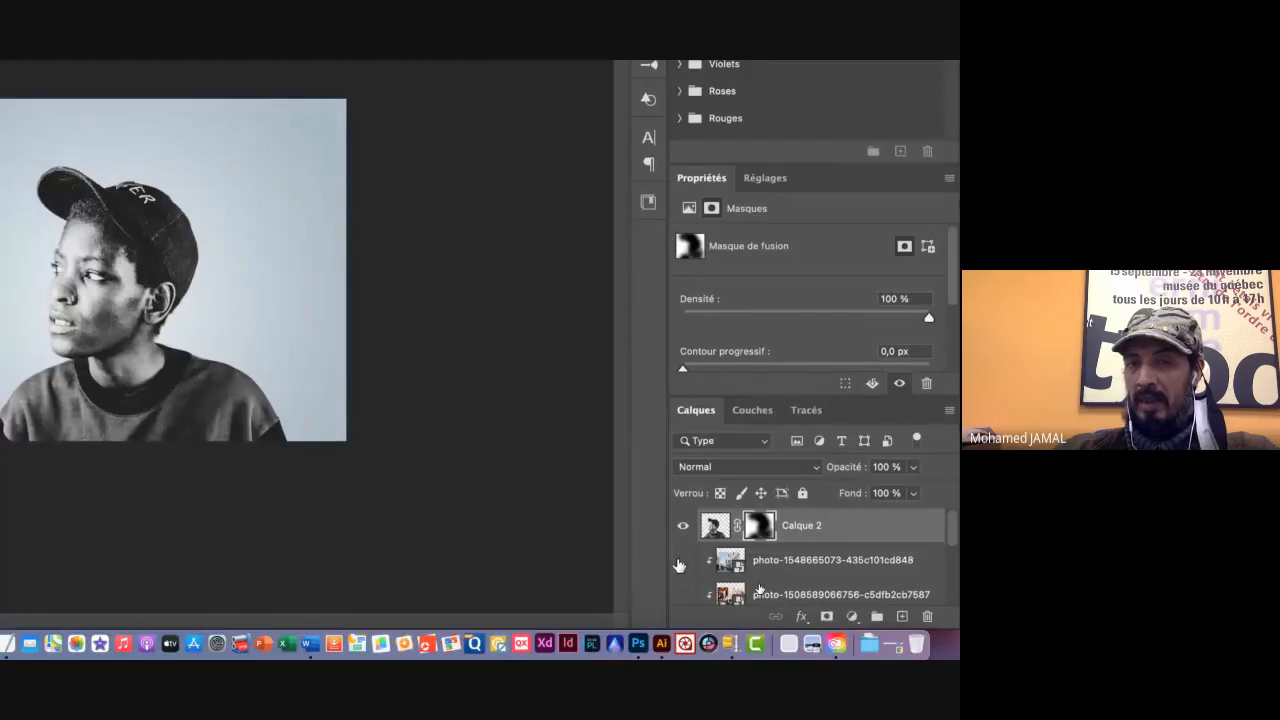
pyautogui.click(682, 562)
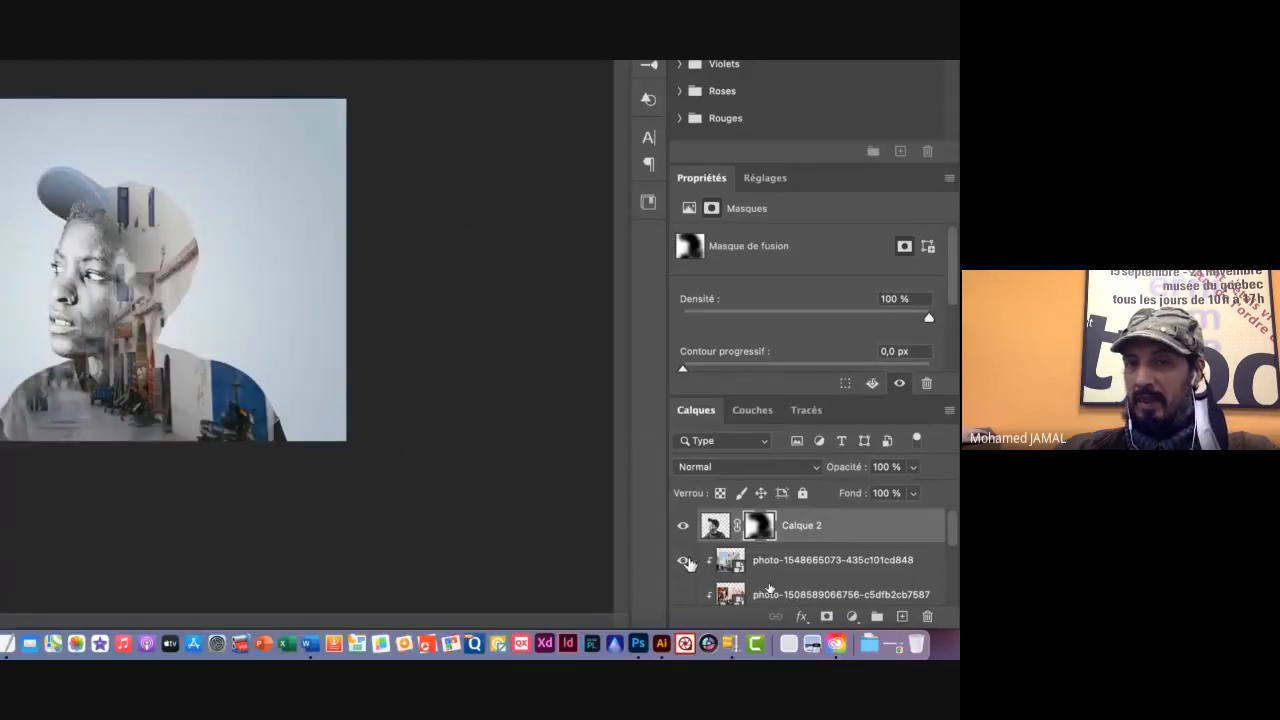
pyautogui.click(715, 525)
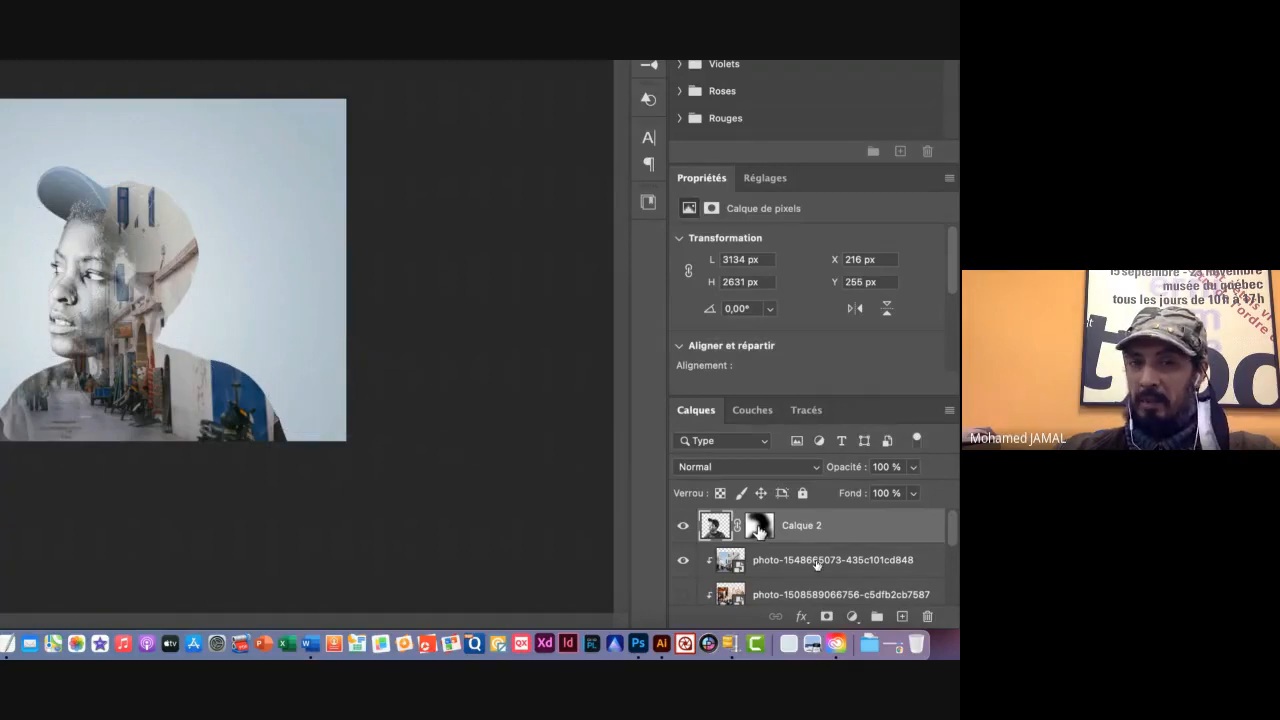
pyautogui.click(758, 525)
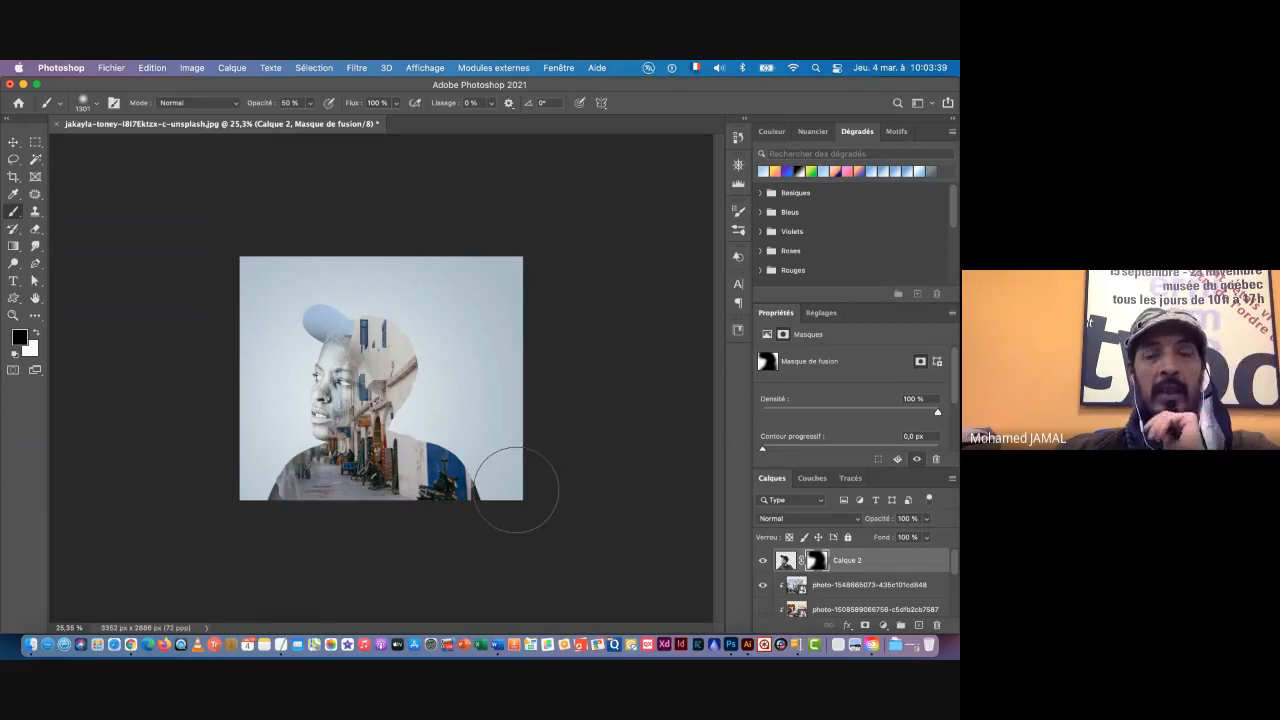
pyautogui.click(14, 144)
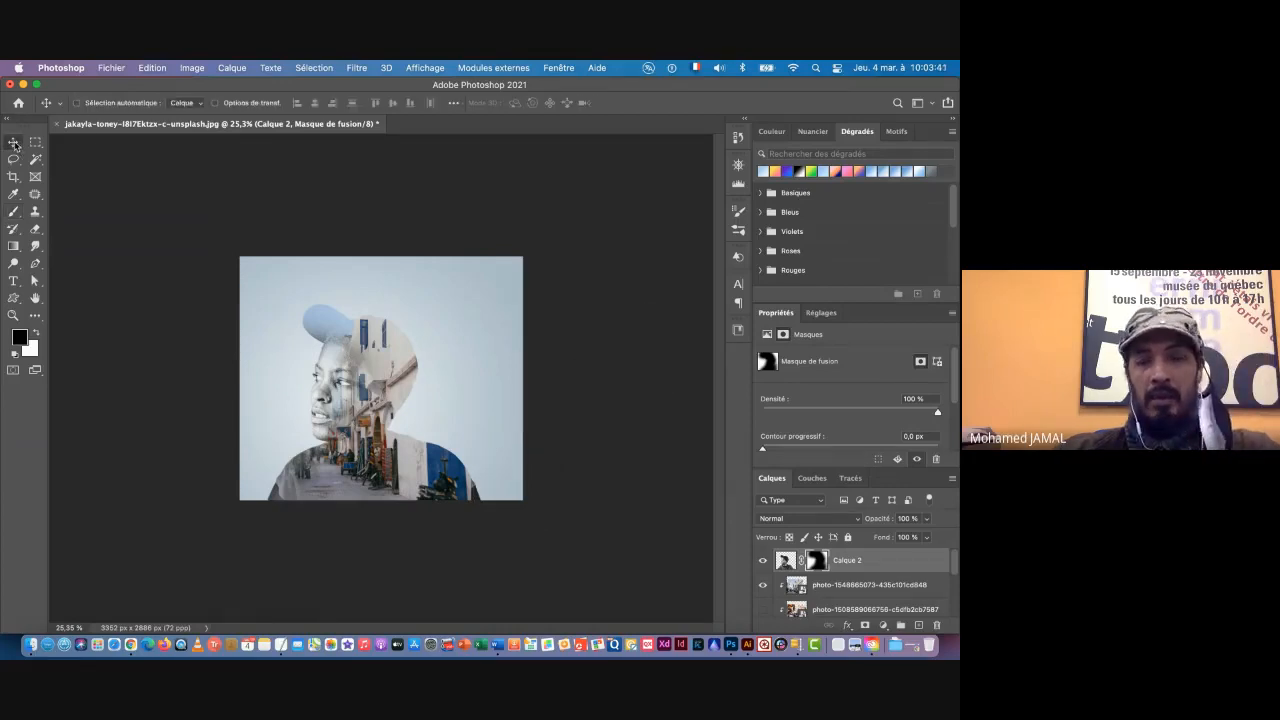
pyautogui.click(874, 586)
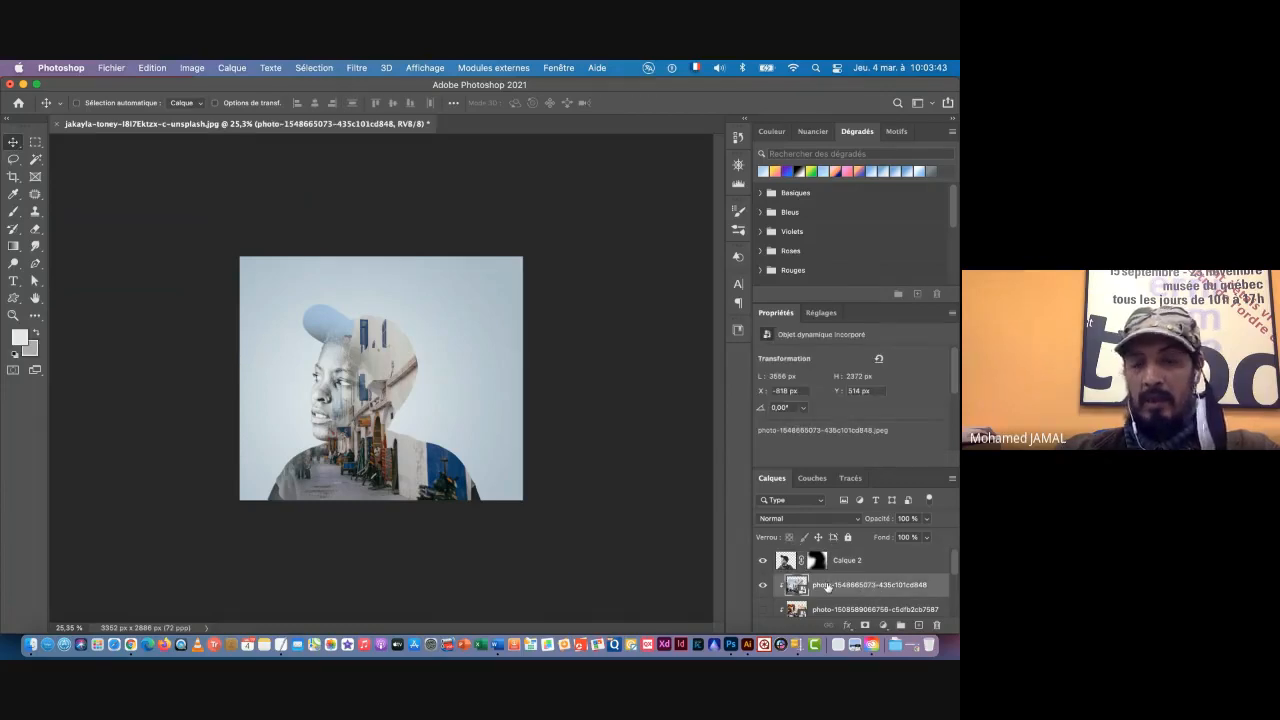
pyautogui.click(31, 649)
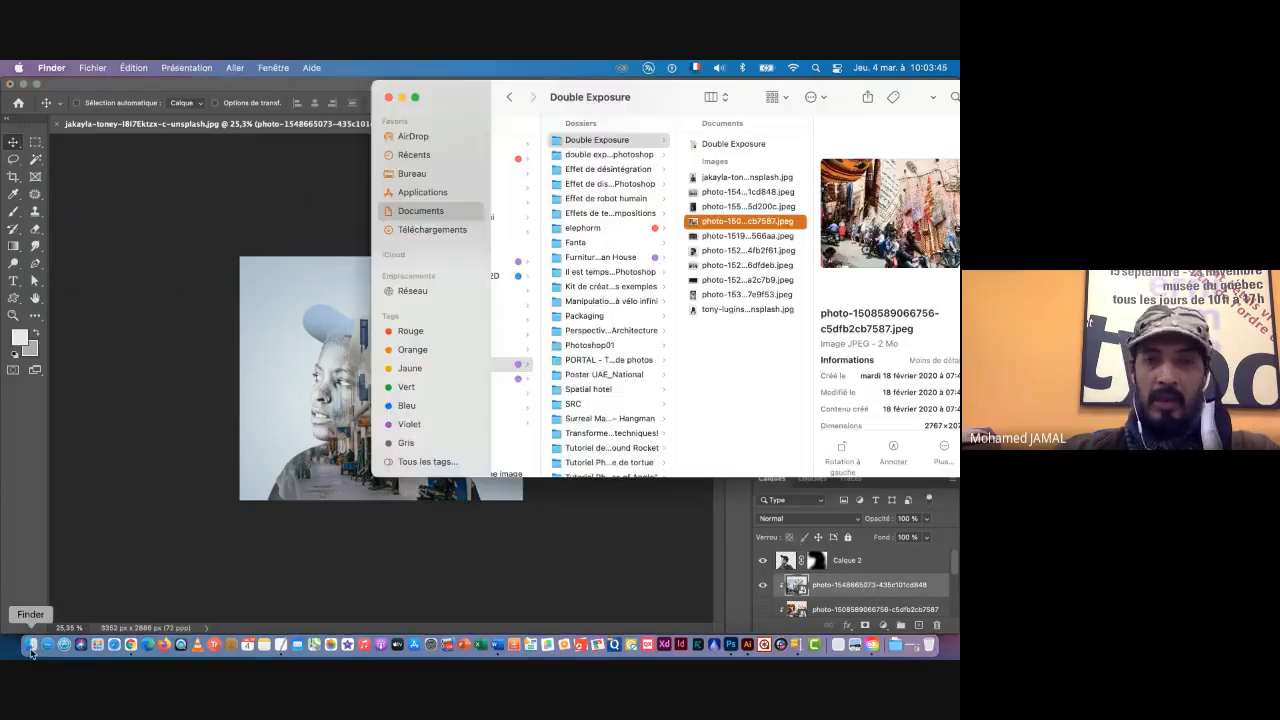
pyautogui.click(712, 237)
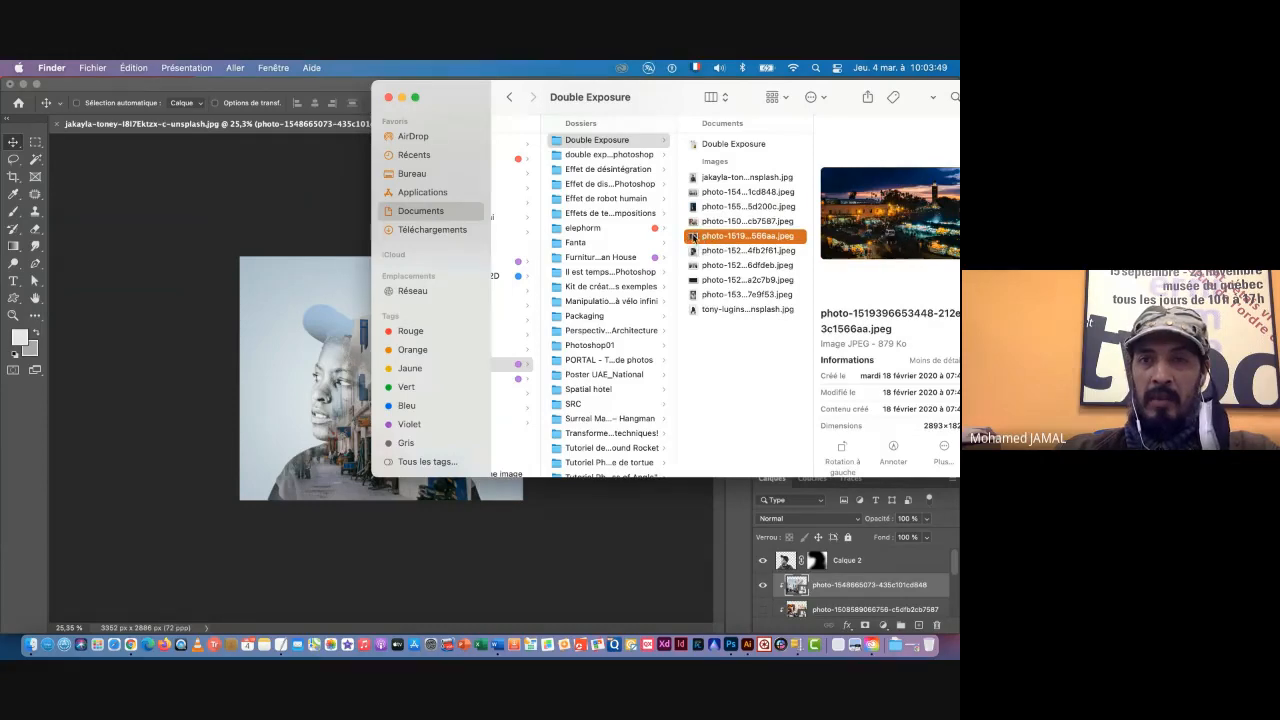
pyautogui.moveTo(695, 237); pyautogui.dragTo(282, 362)
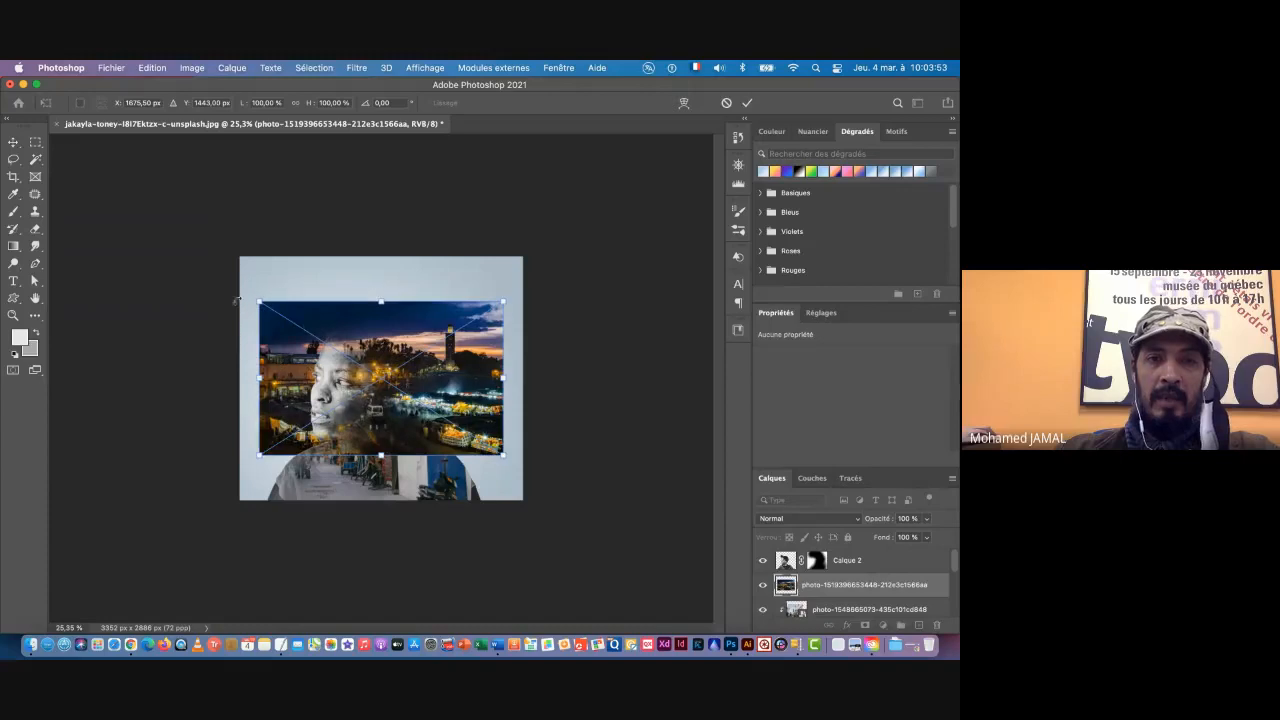
# Step: Enlarge the placed night market photo to about 3643 px wide and position it over the lower part of the canvas, covering the portrait
pyautogui.moveTo(258, 300); pyautogui.dragTo(201, 265)
pyautogui.moveTo(428, 357); pyautogui.dragTo(433, 403)
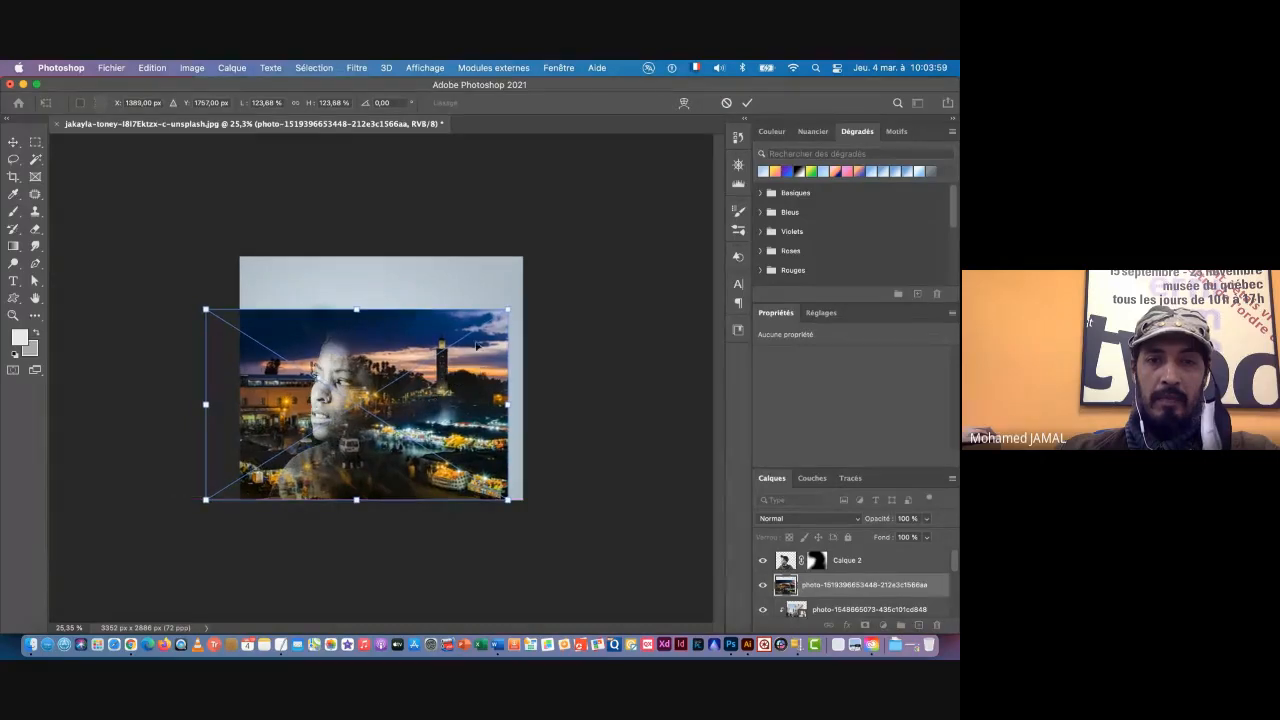
pyautogui.moveTo(509, 311); pyautogui.dragTo(529, 294)
pyautogui.press('Return')
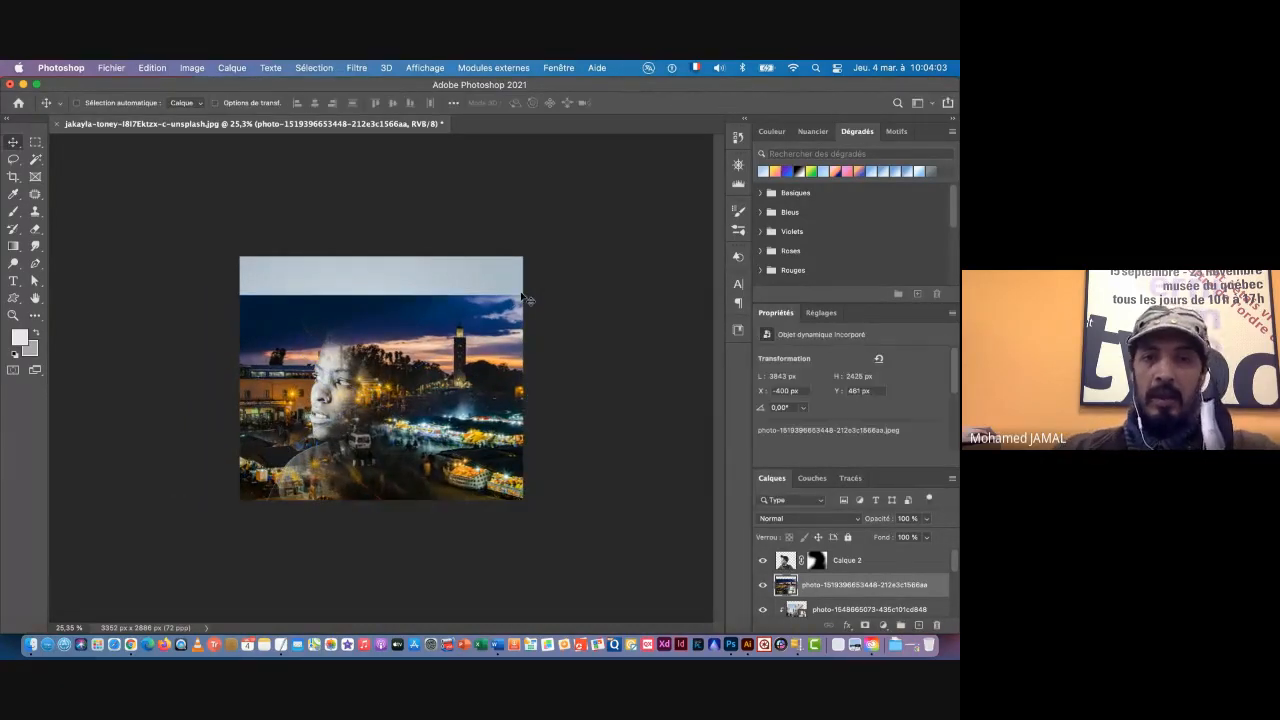
pyautogui.click(763, 562)
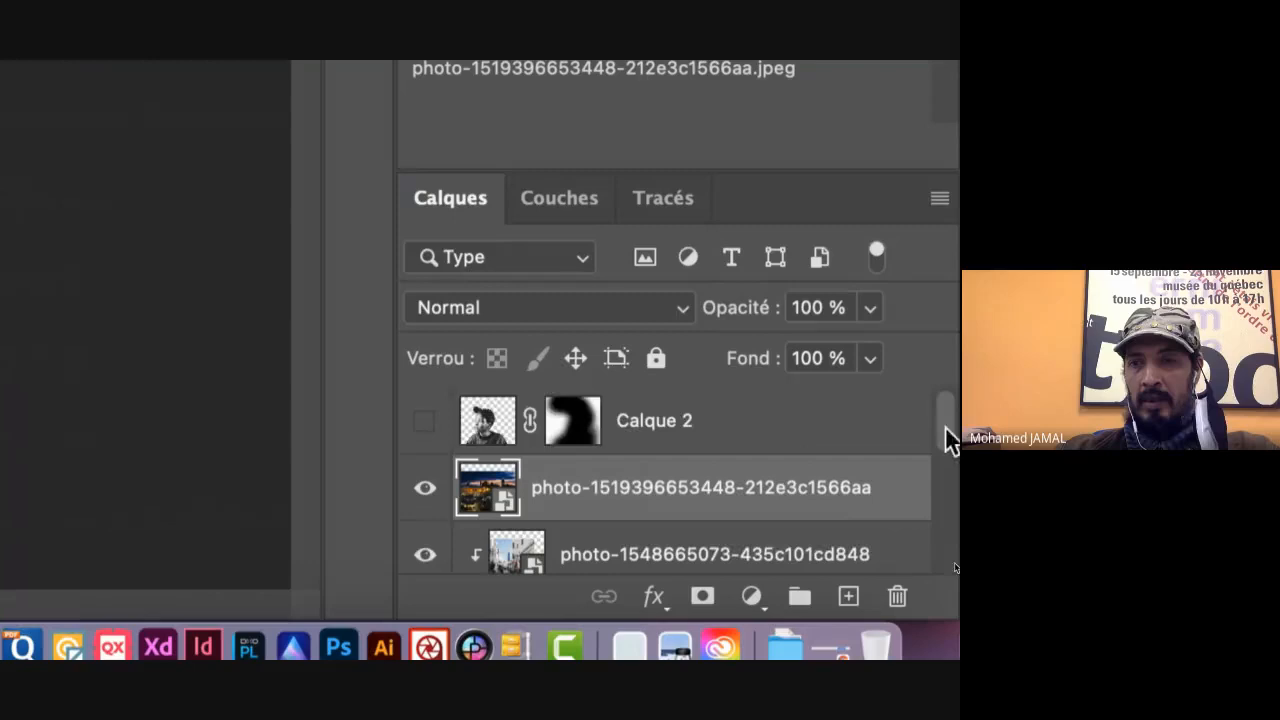
pyautogui.moveTo(955, 563); pyautogui.dragTo(955, 570)
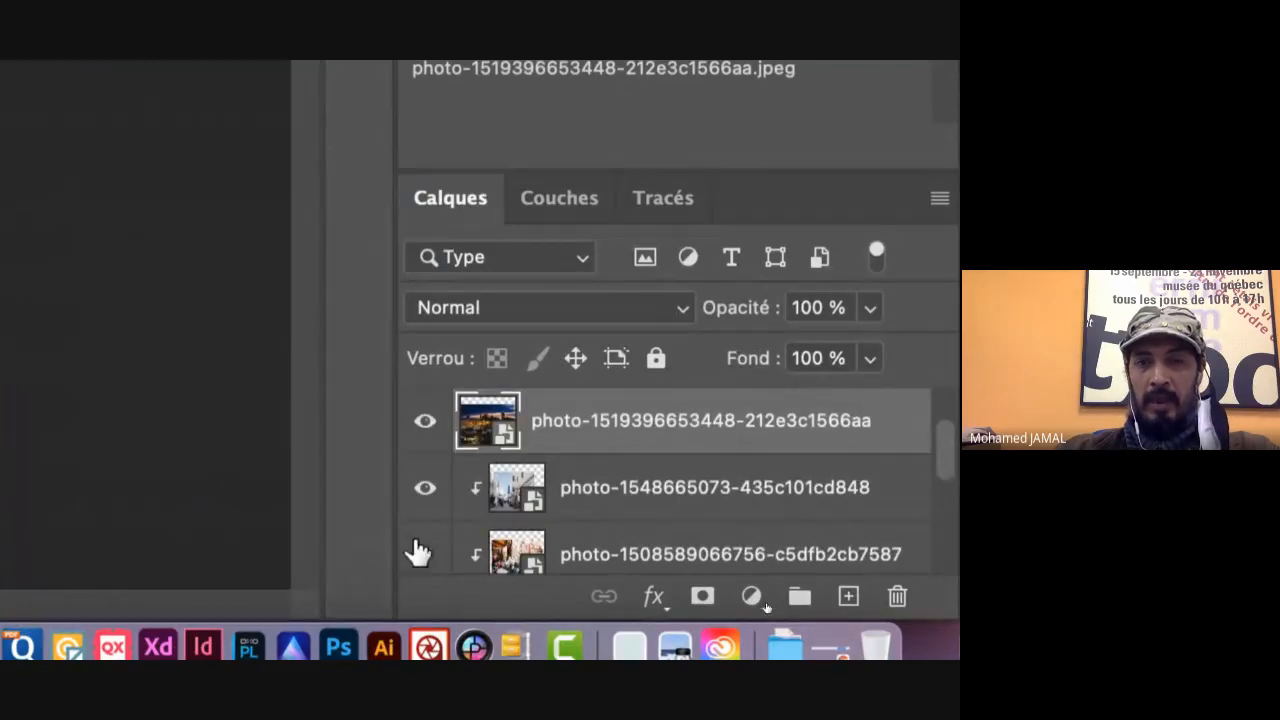
pyautogui.click(426, 490)
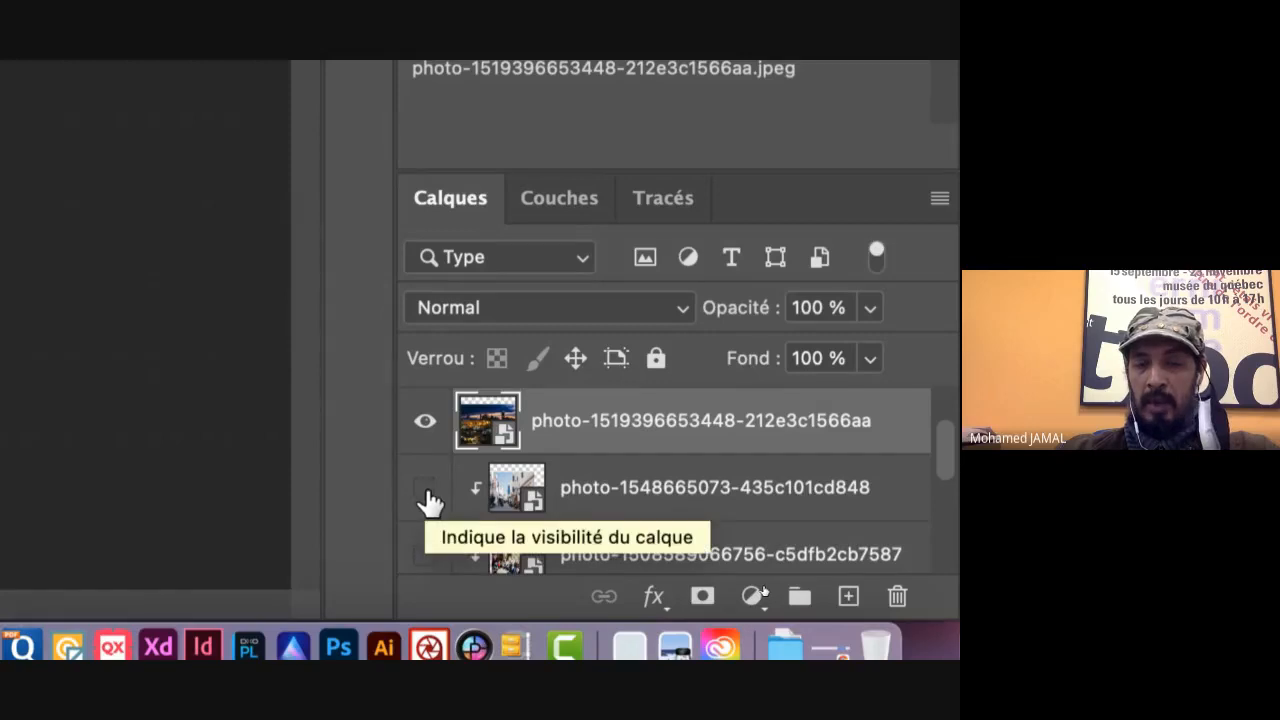
pyautogui.keyDown('alt'); pyautogui.click(613, 452); pyautogui.keyUp('alt')
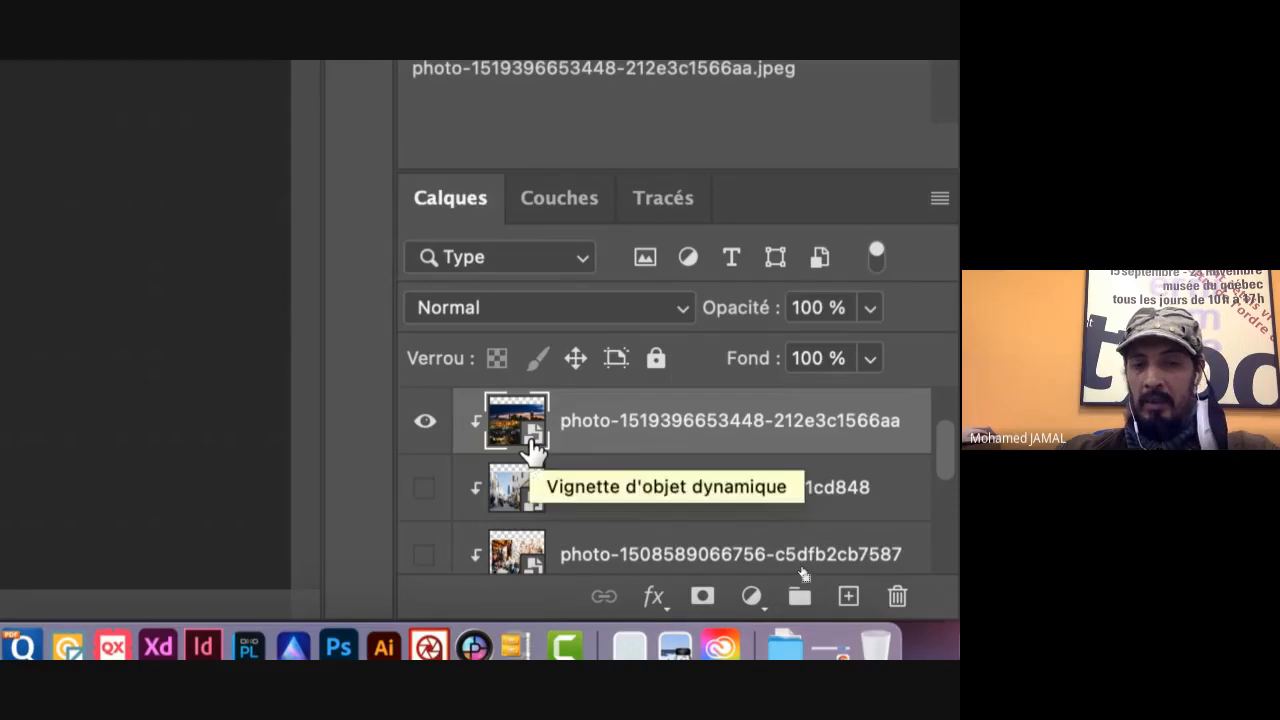
pyautogui.press('super+alt+g')
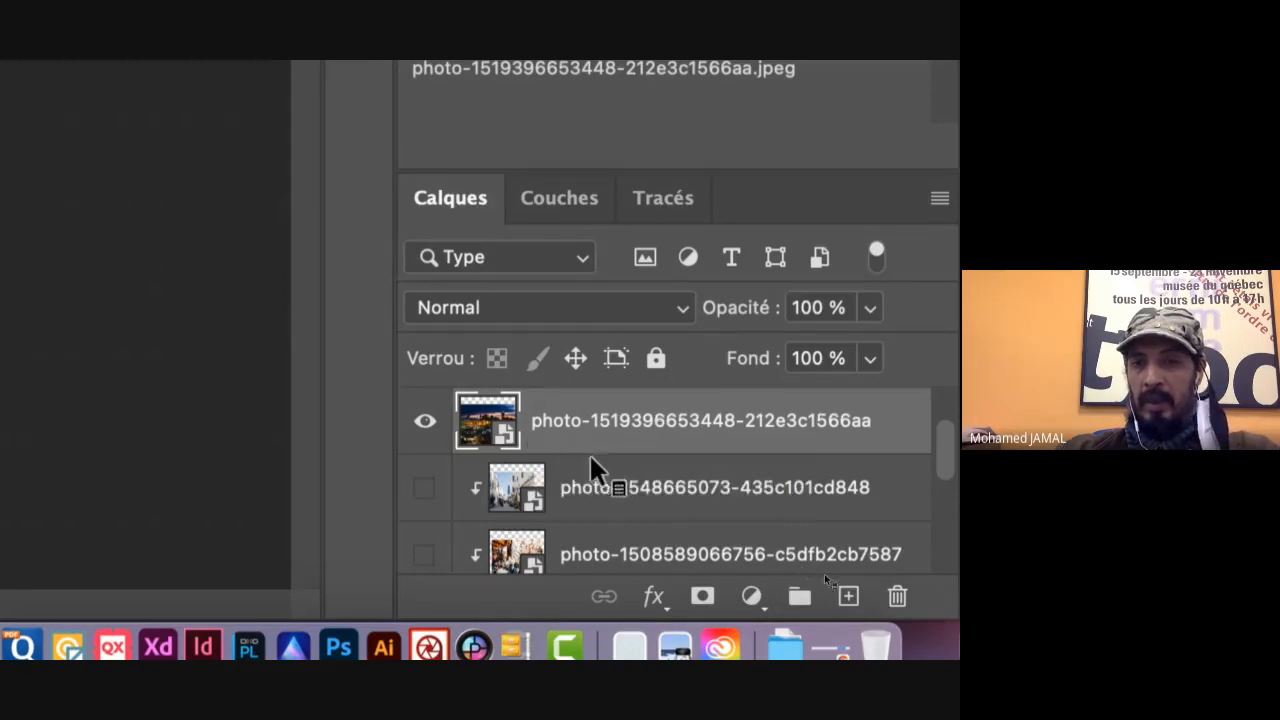
pyautogui.click(940, 199)
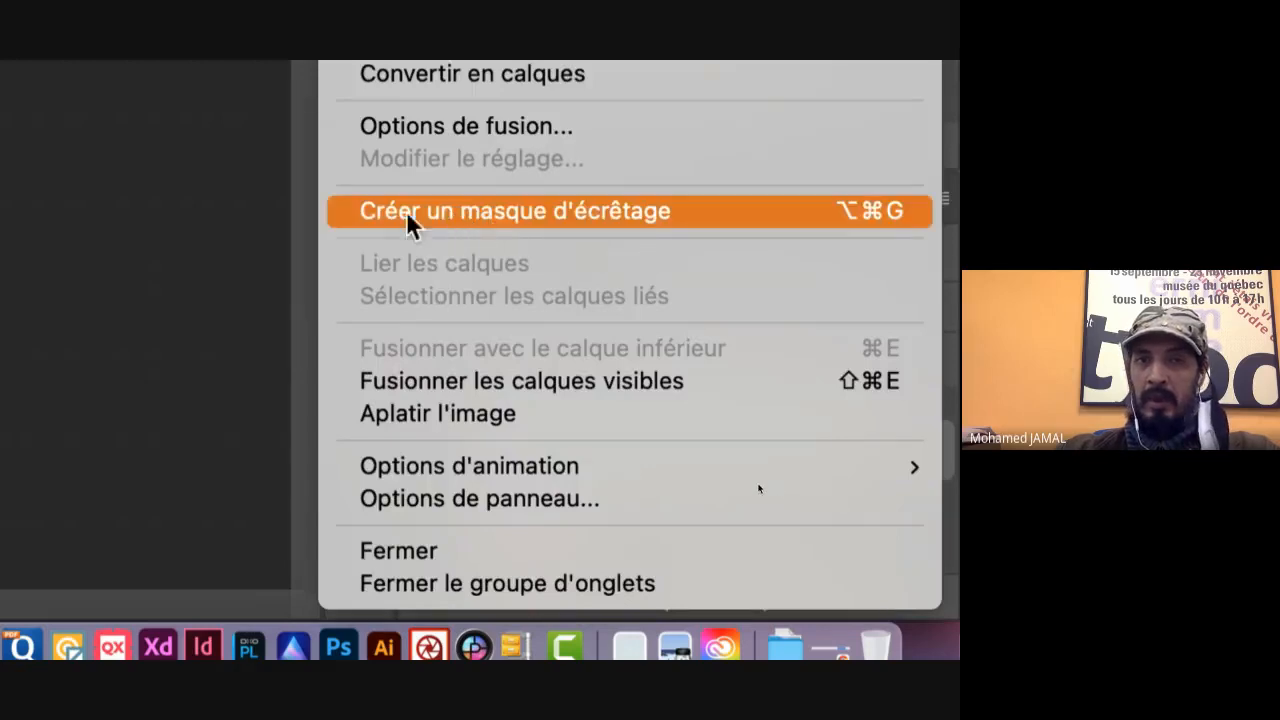
pyautogui.click(579, 212)
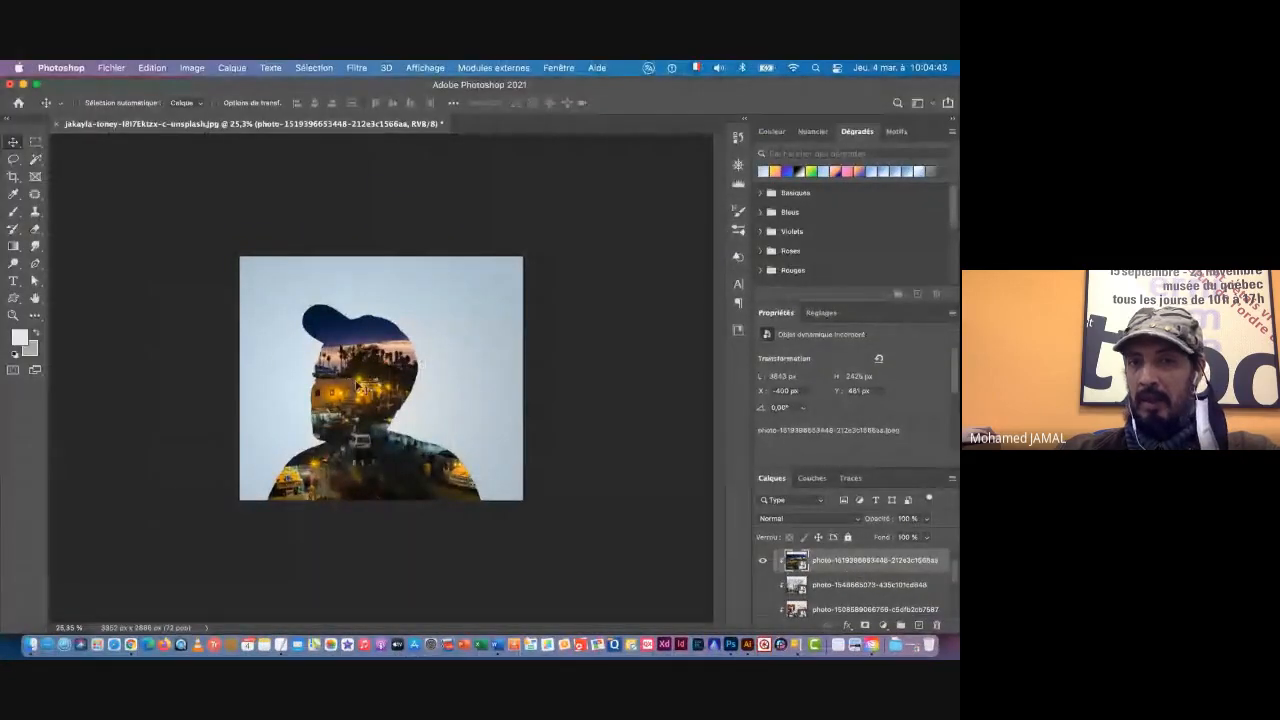
# Step: Show Calque 2 again so the masked face blends over the clipped night market photo
pyautogui.scroll(1, 840, 571)
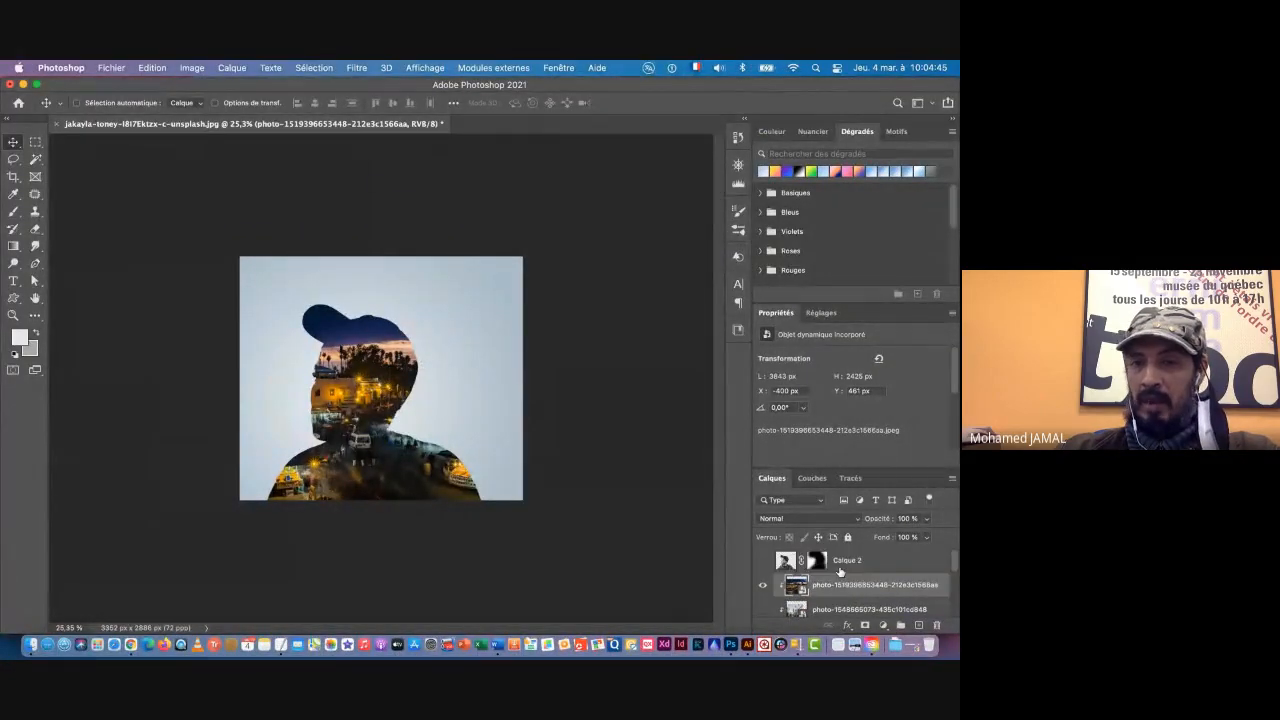
pyautogui.click(763, 562)
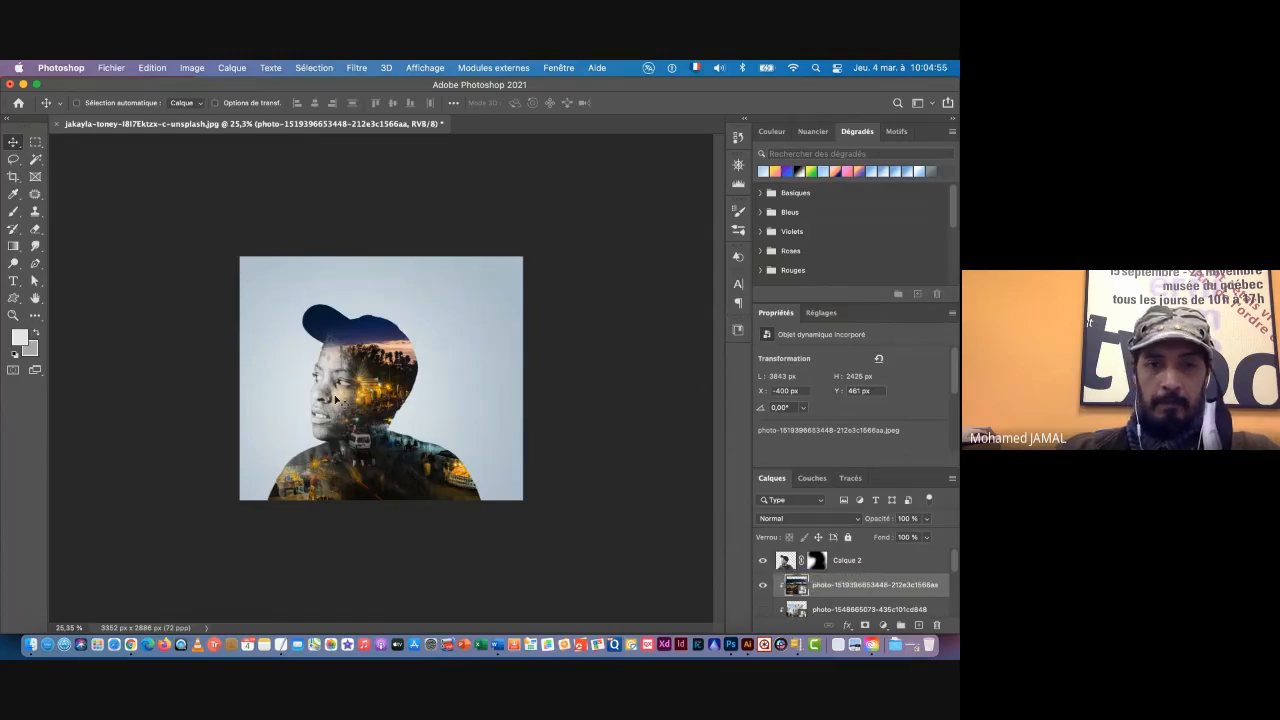
pyautogui.press('super+space')
pyautogui.moveTo(330, 405); pyautogui.dragTo(390, 407)
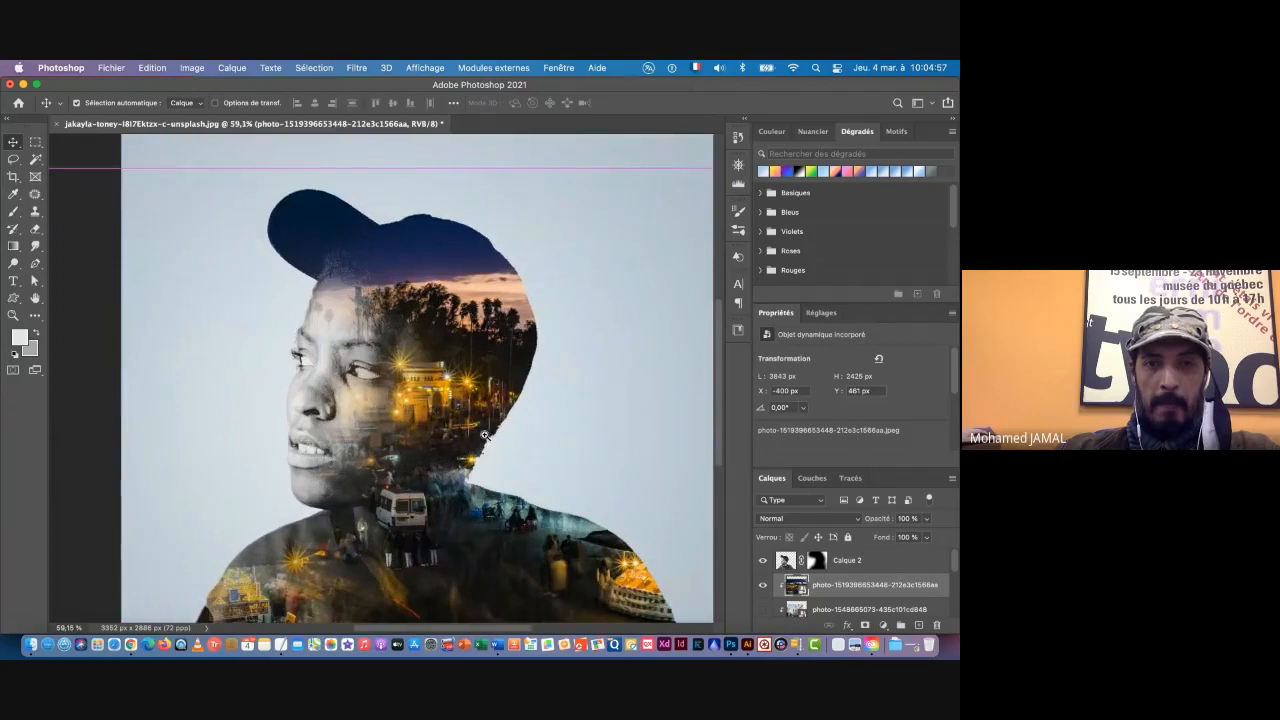
pyautogui.moveTo(465, 436); pyautogui.dragTo(467, 436)
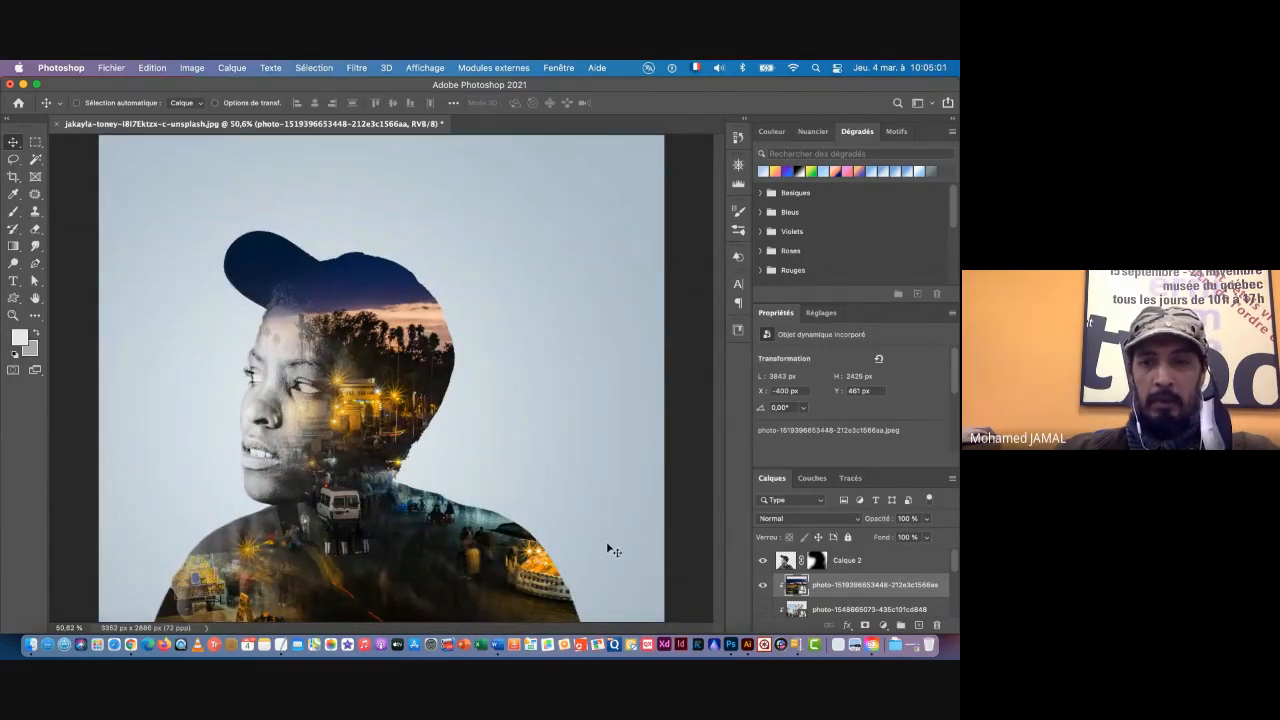
# Step: Hide the light blue Fond 1 fill layer to expose the grey background
pyautogui.scroll(-3, 872, 598)
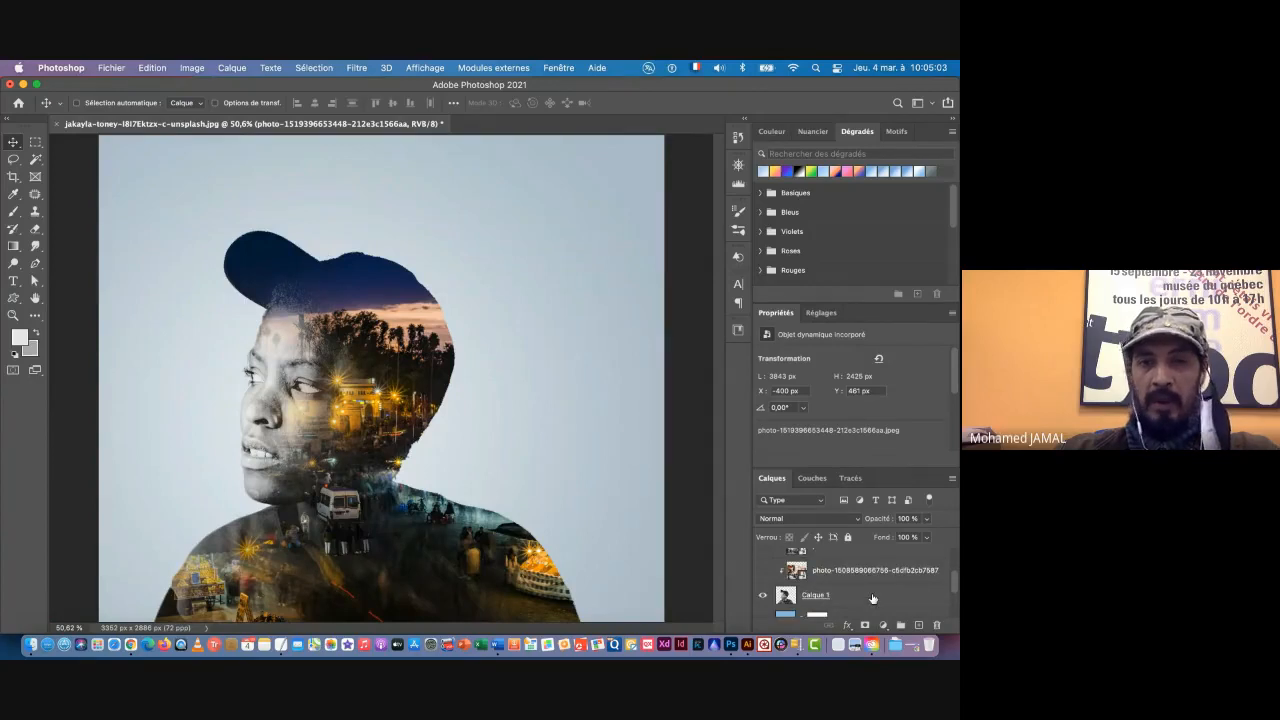
pyautogui.scroll(-2, 872, 598)
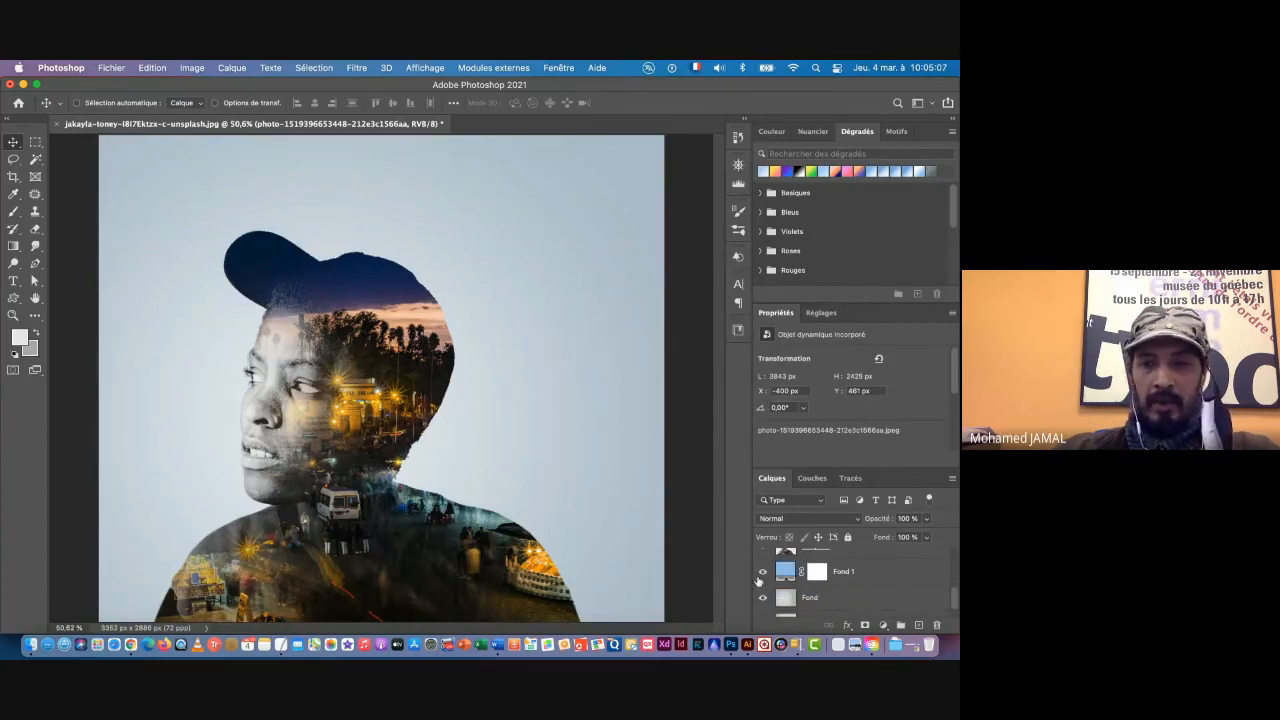
pyautogui.click(763, 572)
# Step: Add a Niveaux adjustment layer directly above Fond, with the black input at 165 and the white input at 232
pyautogui.click(836, 599)
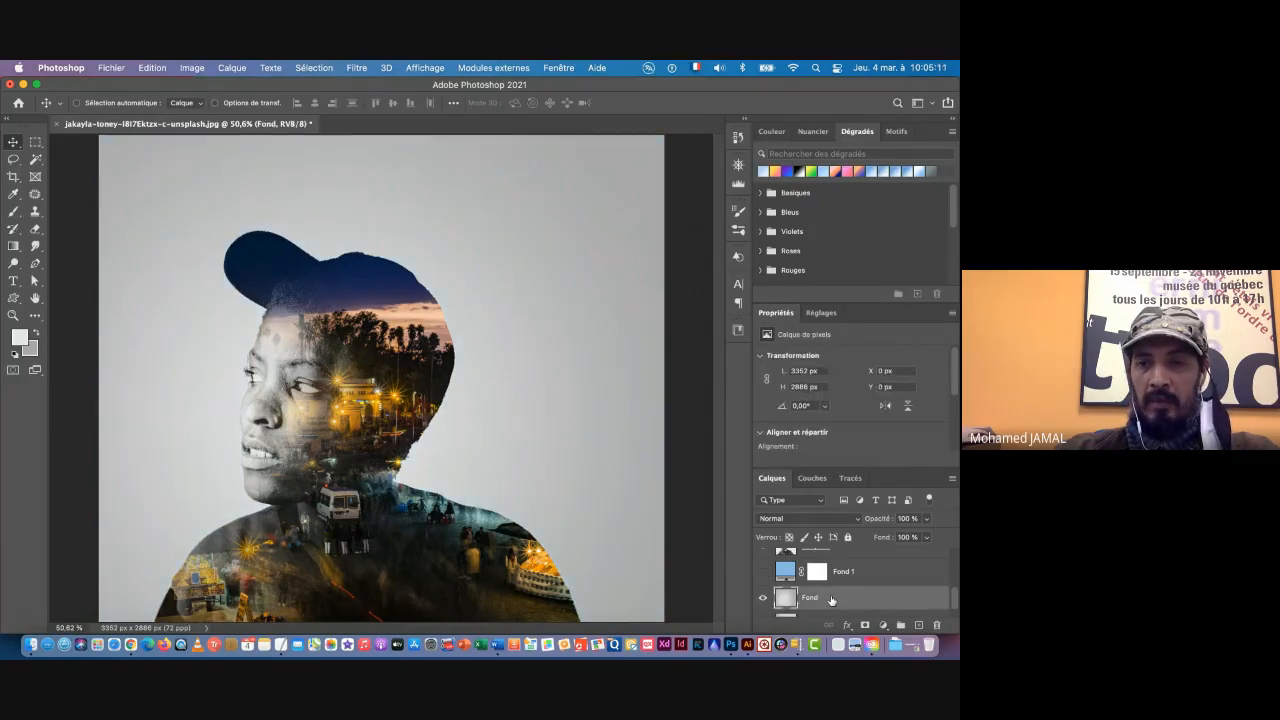
pyautogui.click(883, 626)
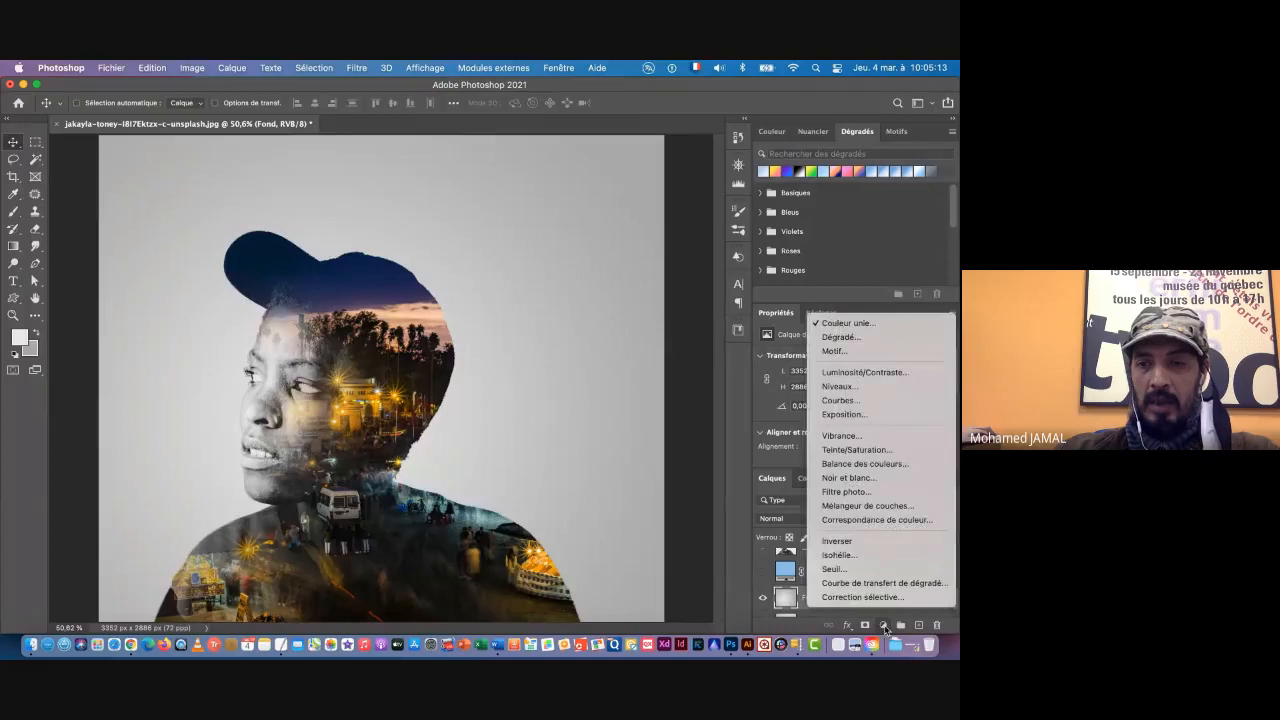
pyautogui.click(849, 388)
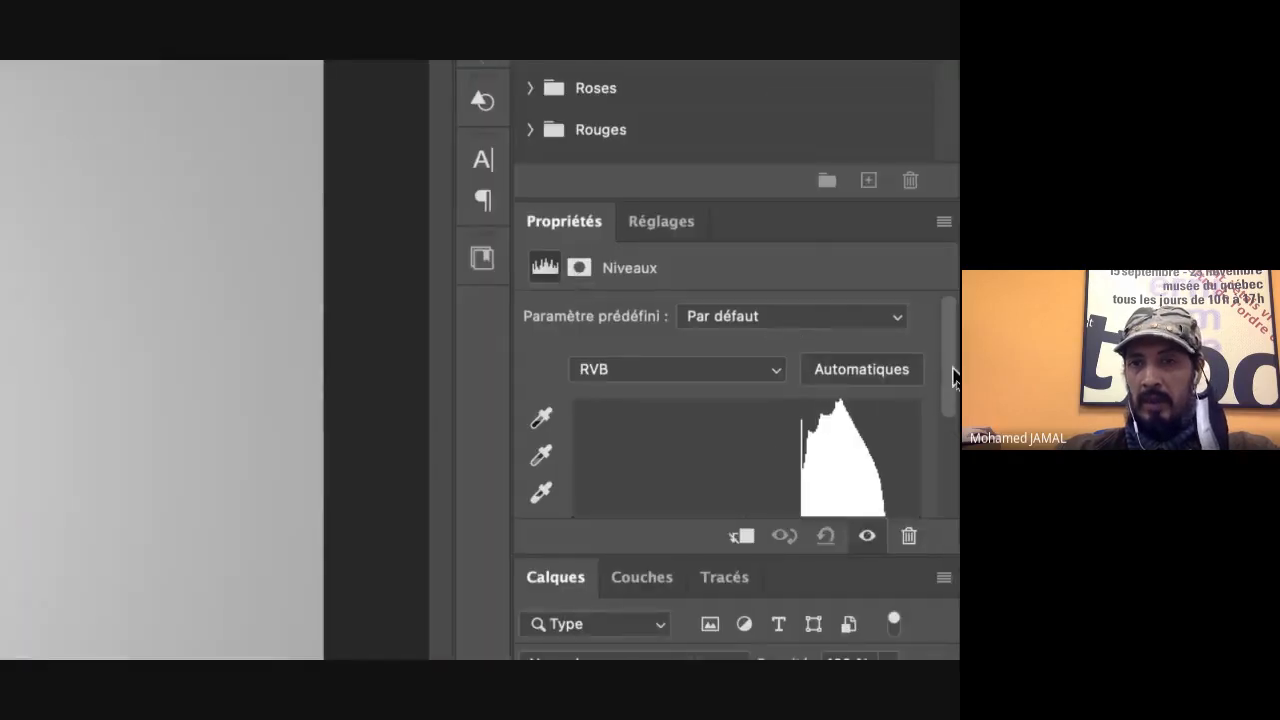
pyautogui.scroll(-2, 956, 391)
pyautogui.scroll(-3, 951, 390)
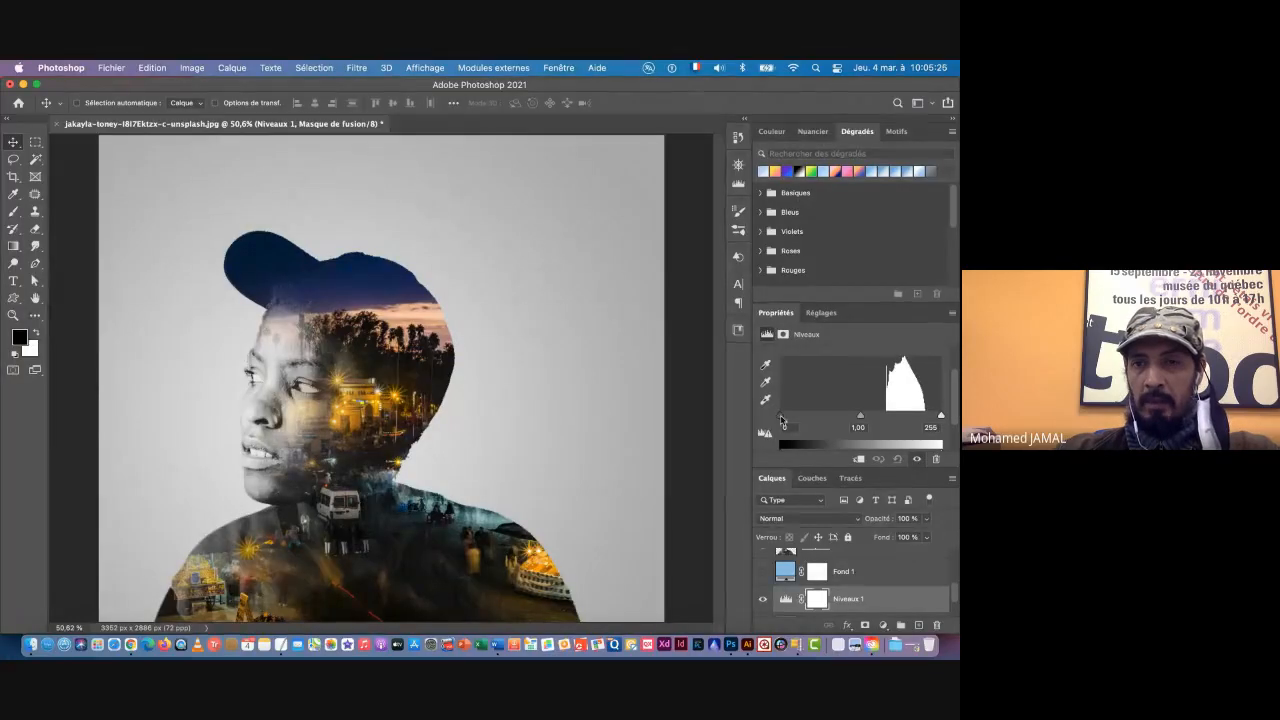
pyautogui.moveTo(719, 433); pyautogui.dragTo(885, 417)
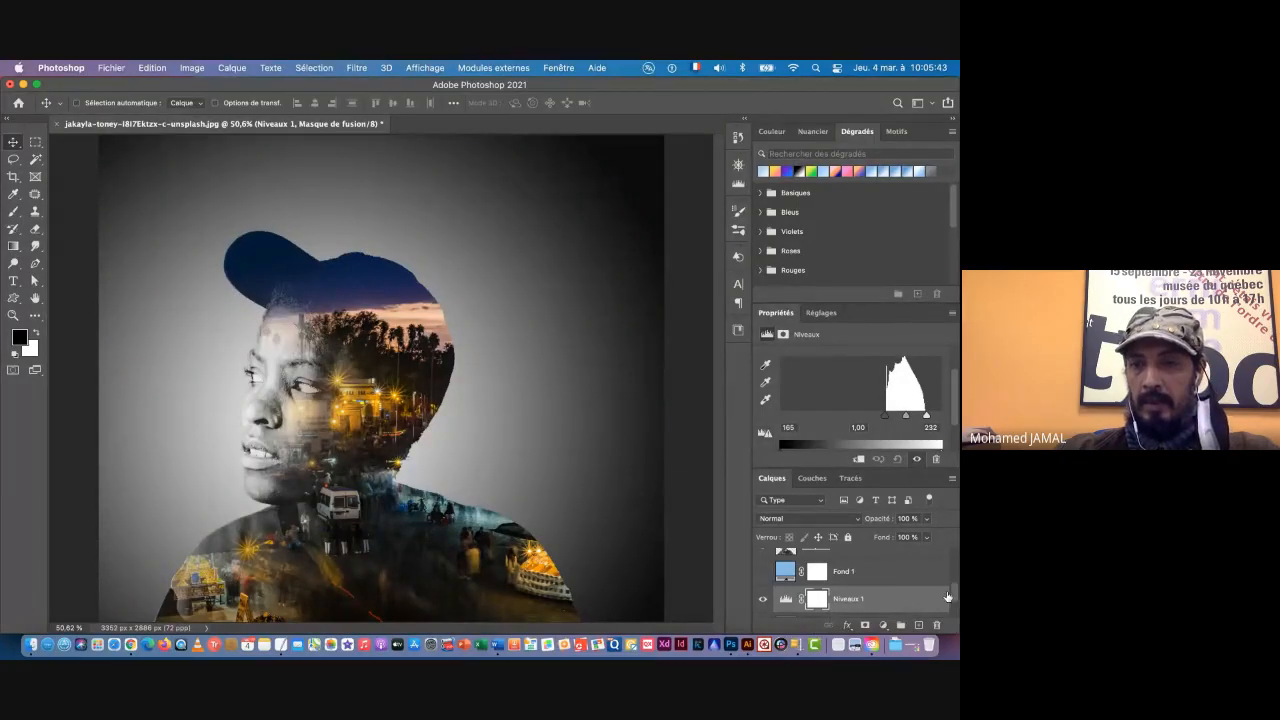
# Step: Add a Couleur unie fill layer directly above the Fond layer, beneath Niveaux 1
pyautogui.scroll(-2, 956, 600)
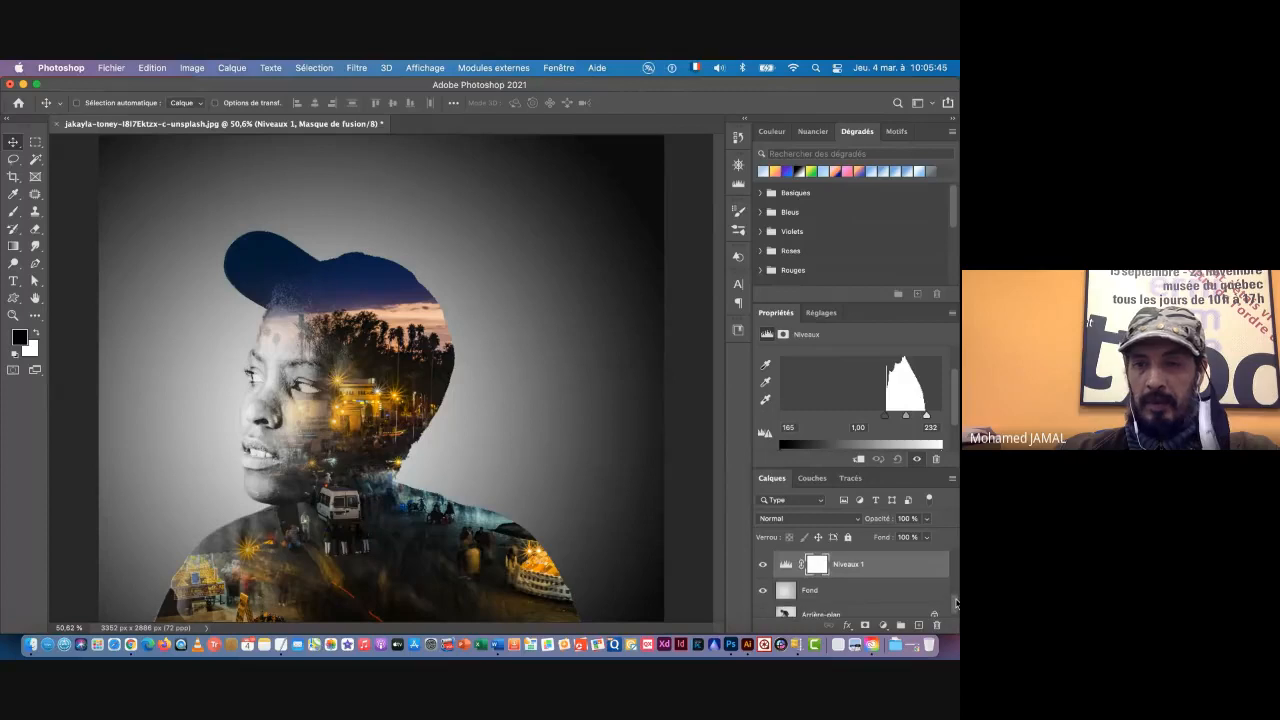
pyautogui.click(836, 591)
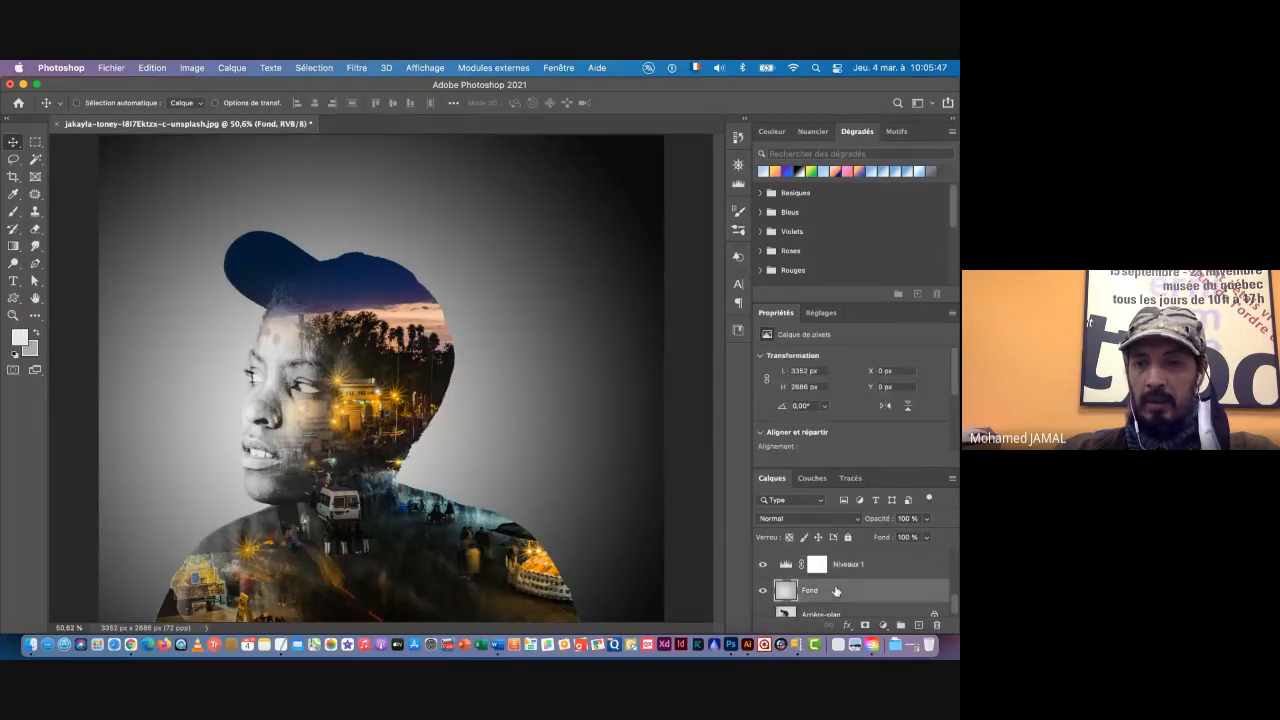
pyautogui.click(881, 625)
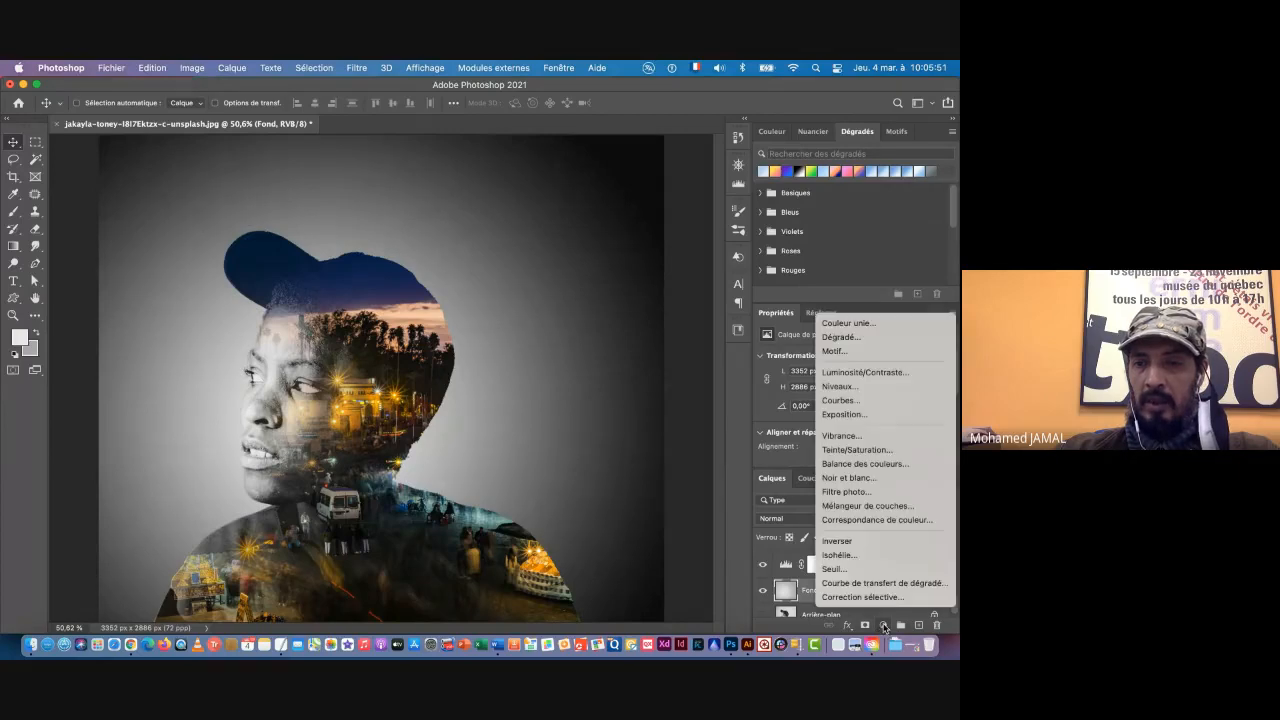
pyautogui.click(853, 324)
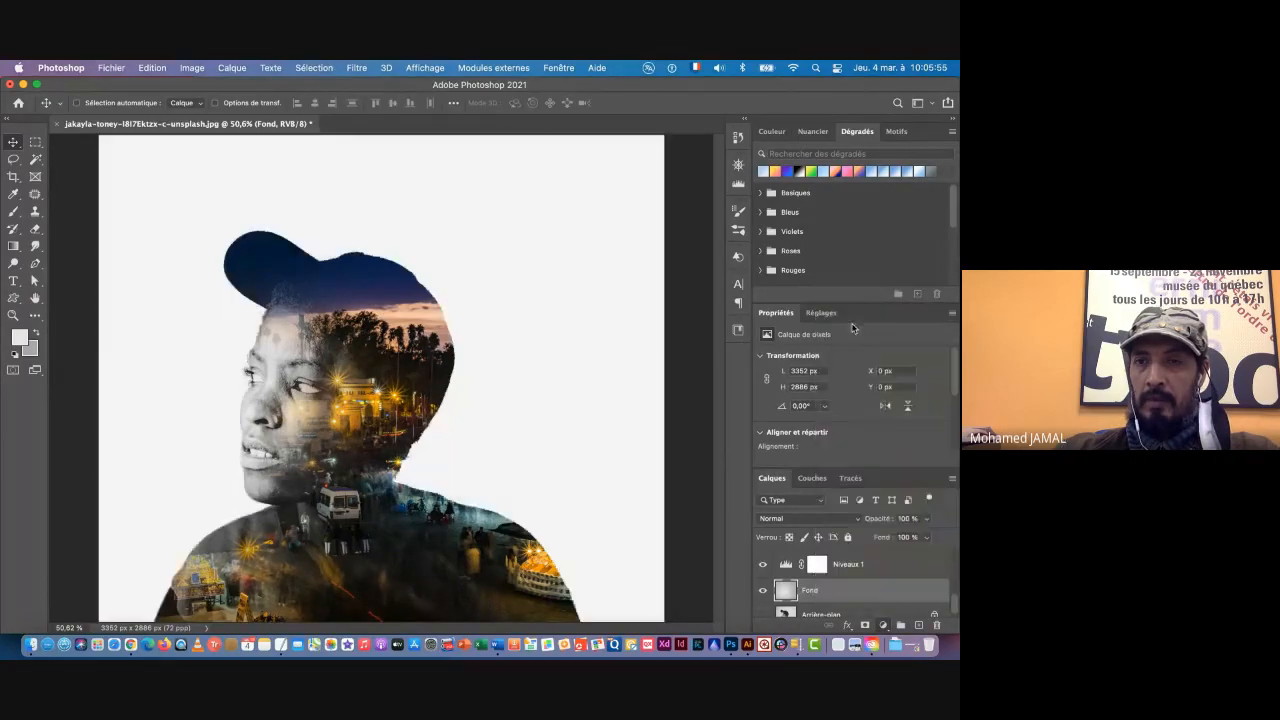
# Step: Set the new fill's colour to the dark blue sampled from the cap, made slightly lighter and less saturated
pyautogui.click(712, 271)
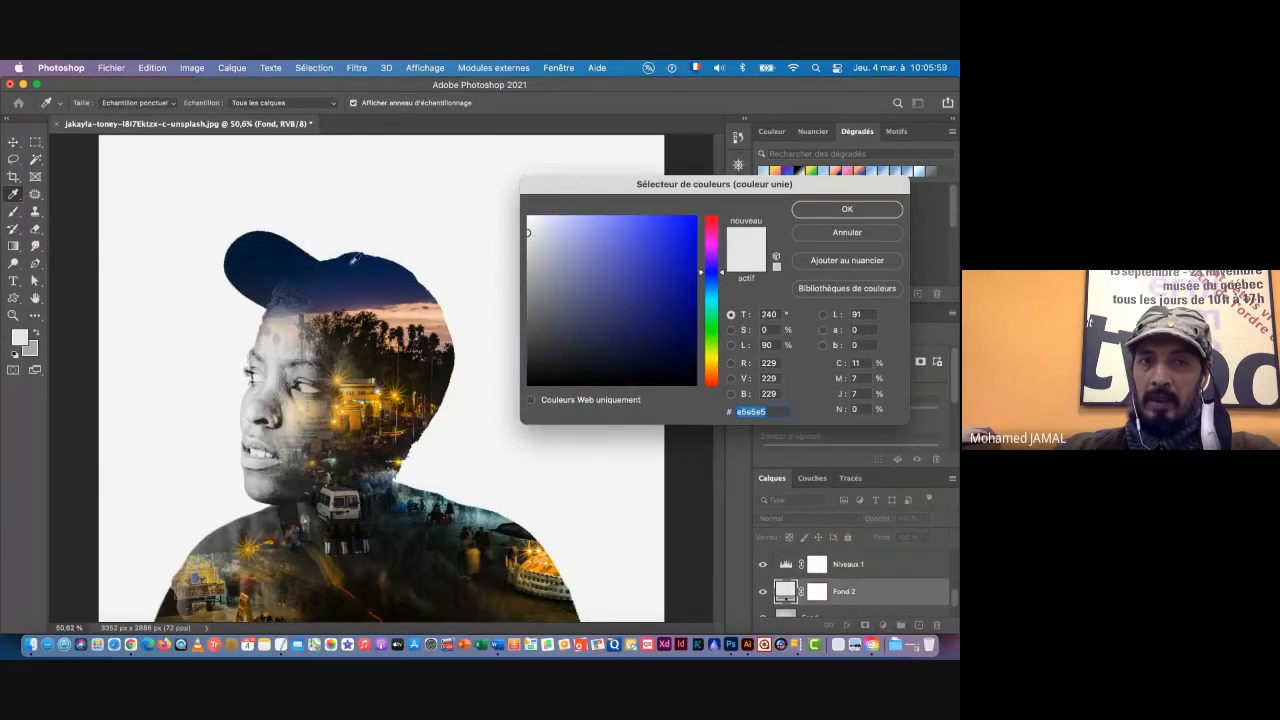
pyautogui.click(347, 270)
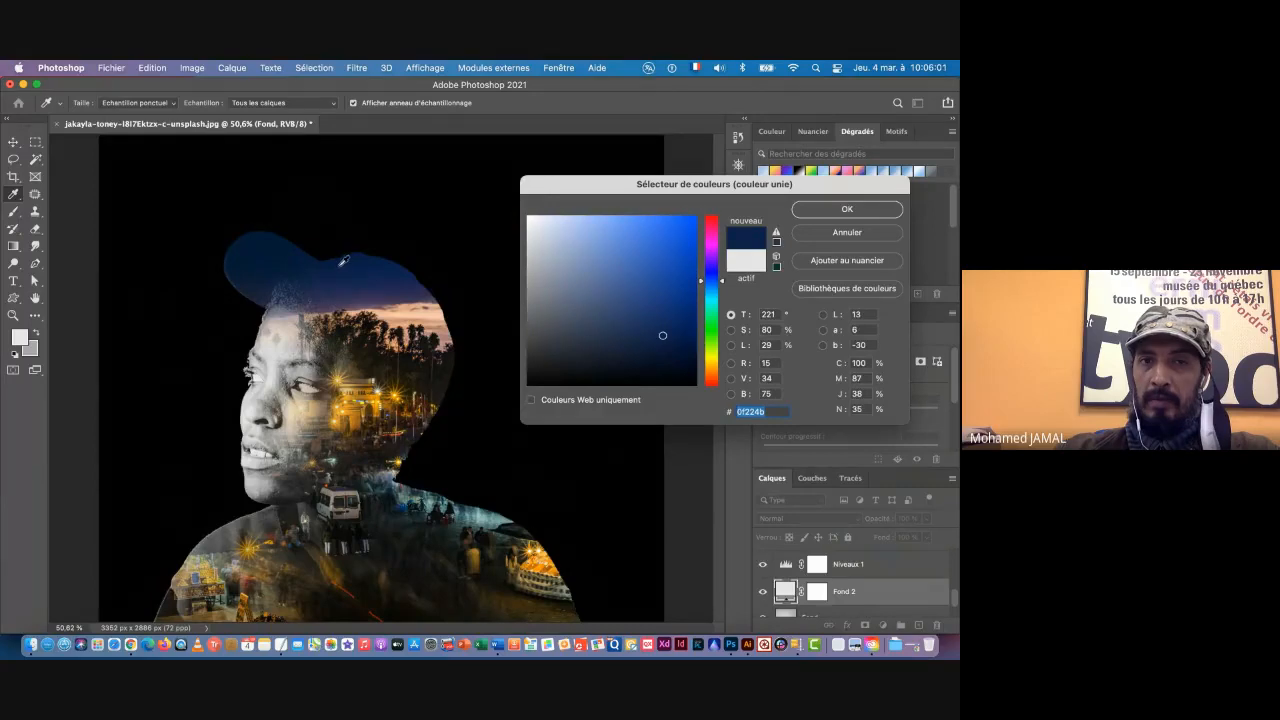
pyautogui.moveTo(663, 334); pyautogui.dragTo(644, 322)
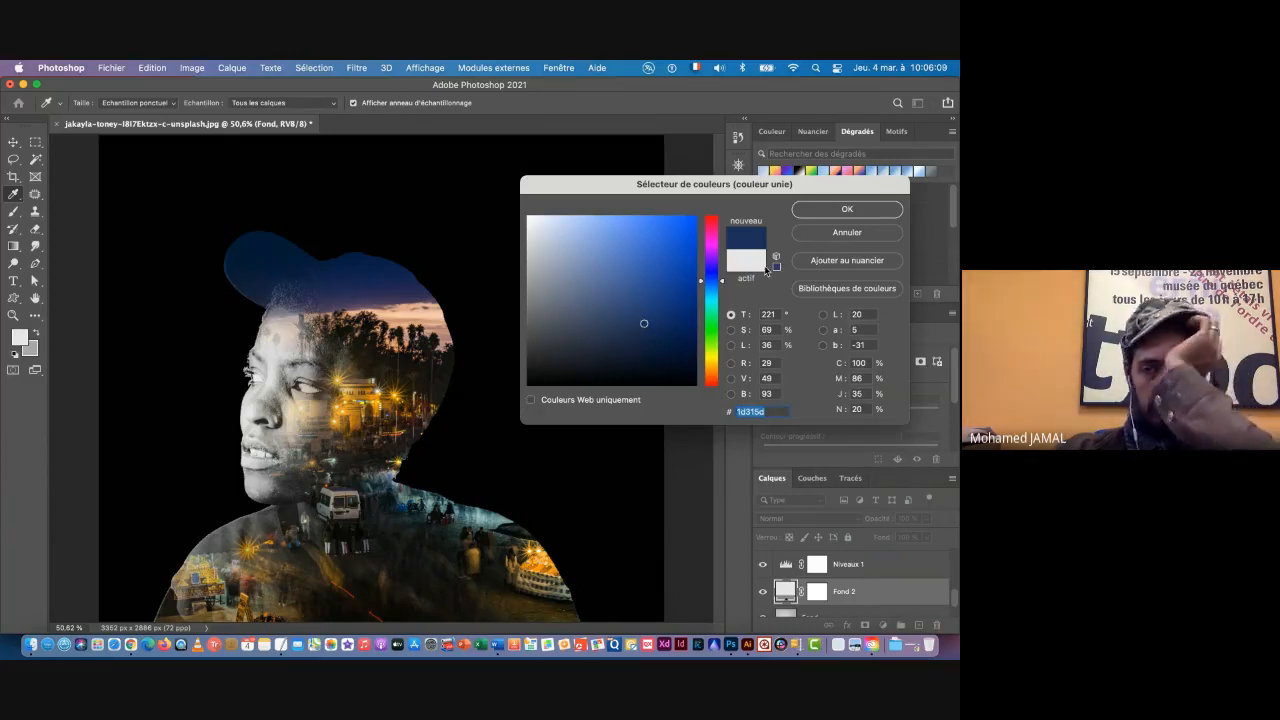
pyautogui.moveTo(646, 323); pyautogui.dragTo(639, 315)
pyautogui.click(838, 210)
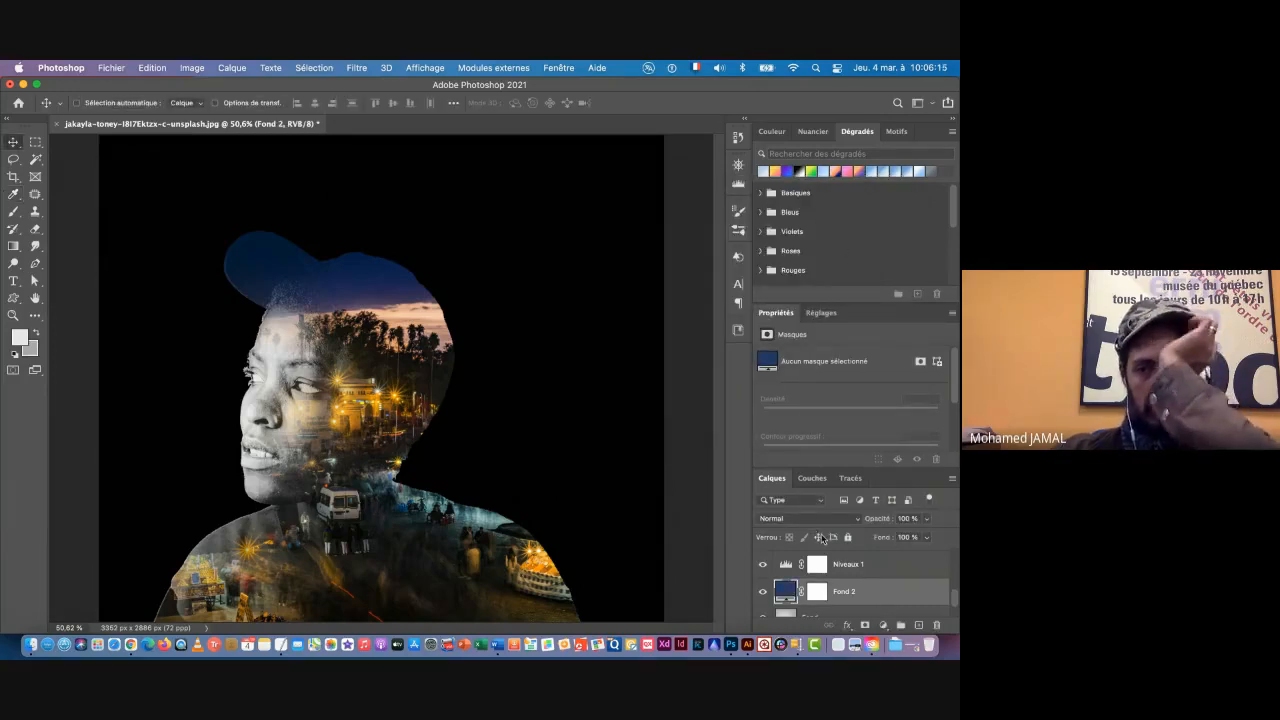
# Step: Hide Niveaux 1 and set the Fond 2 fill layer's blend mode to Densité couleur +
pyautogui.click(762, 565)
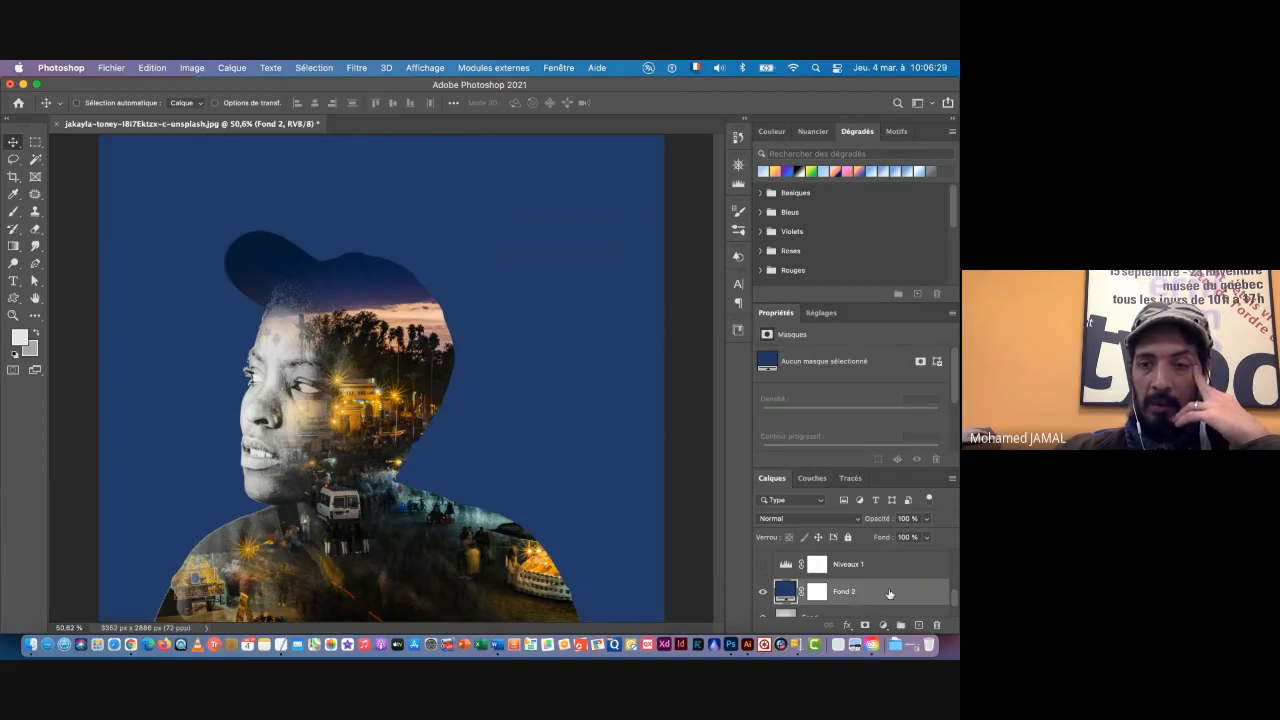
pyautogui.click(798, 522)
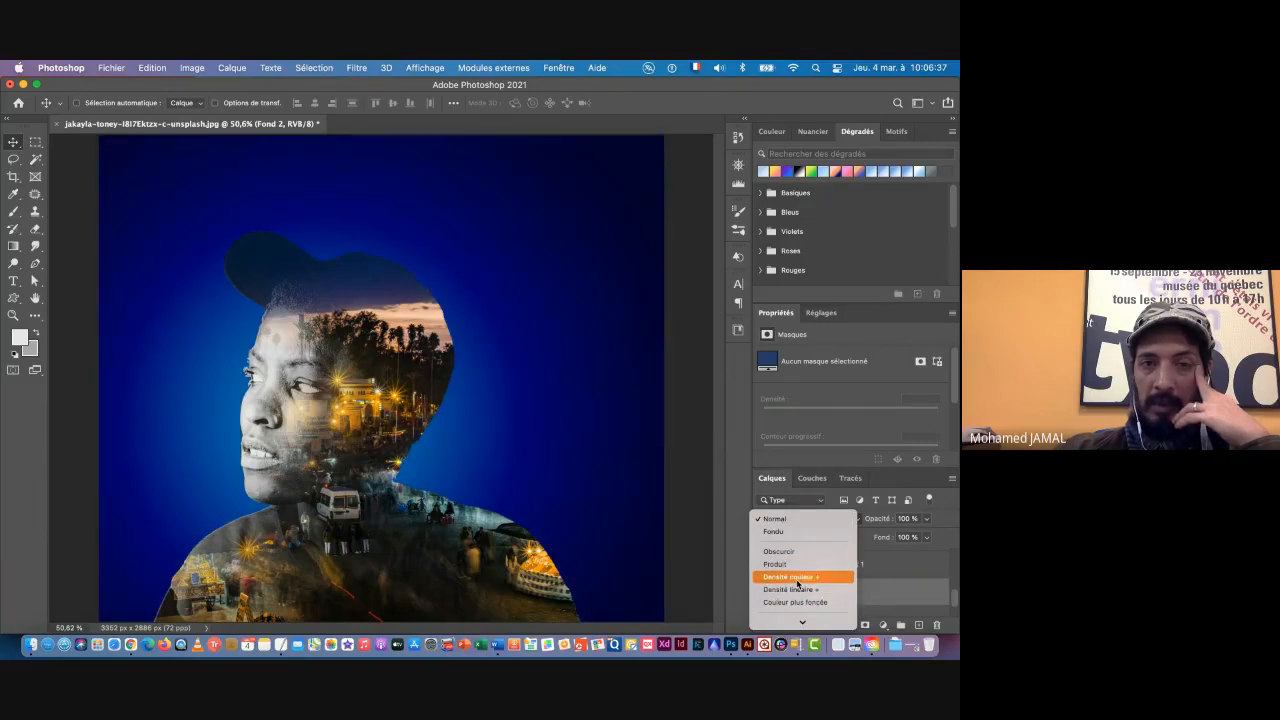
pyautogui.moveTo(801, 621)
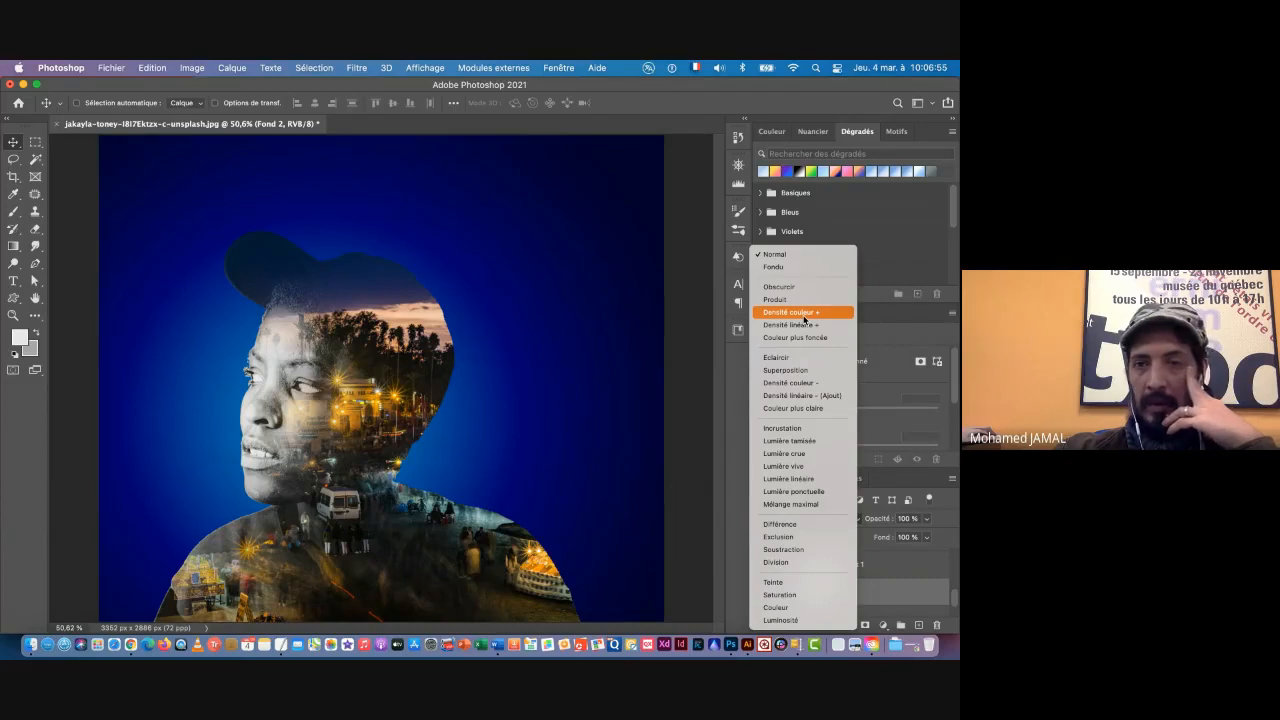
pyautogui.click(805, 320)
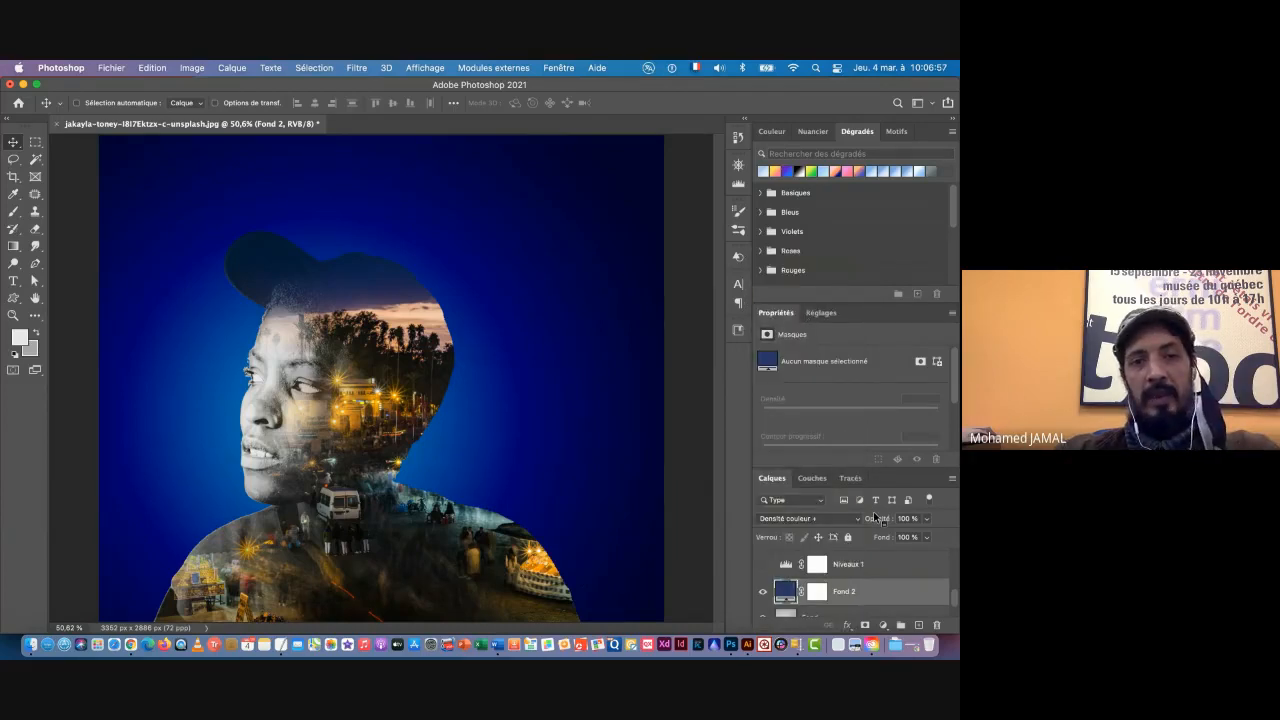
# Step: Review the double exposure and its layer stack, from Arrière-plan up to Calque 2
pyautogui.keyDown('alt'); pyautogui.scroll(-2, 500, 490); pyautogui.keyUp('alt')
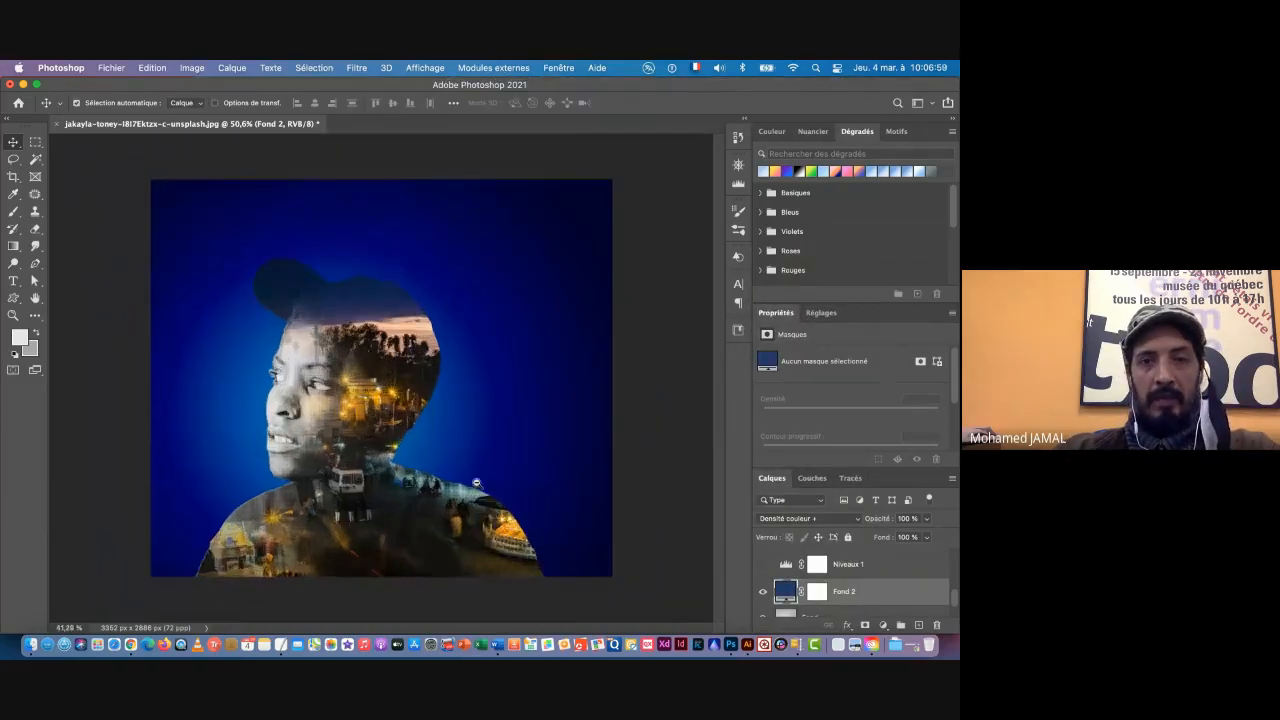
pyautogui.scroll(1, 476, 483)
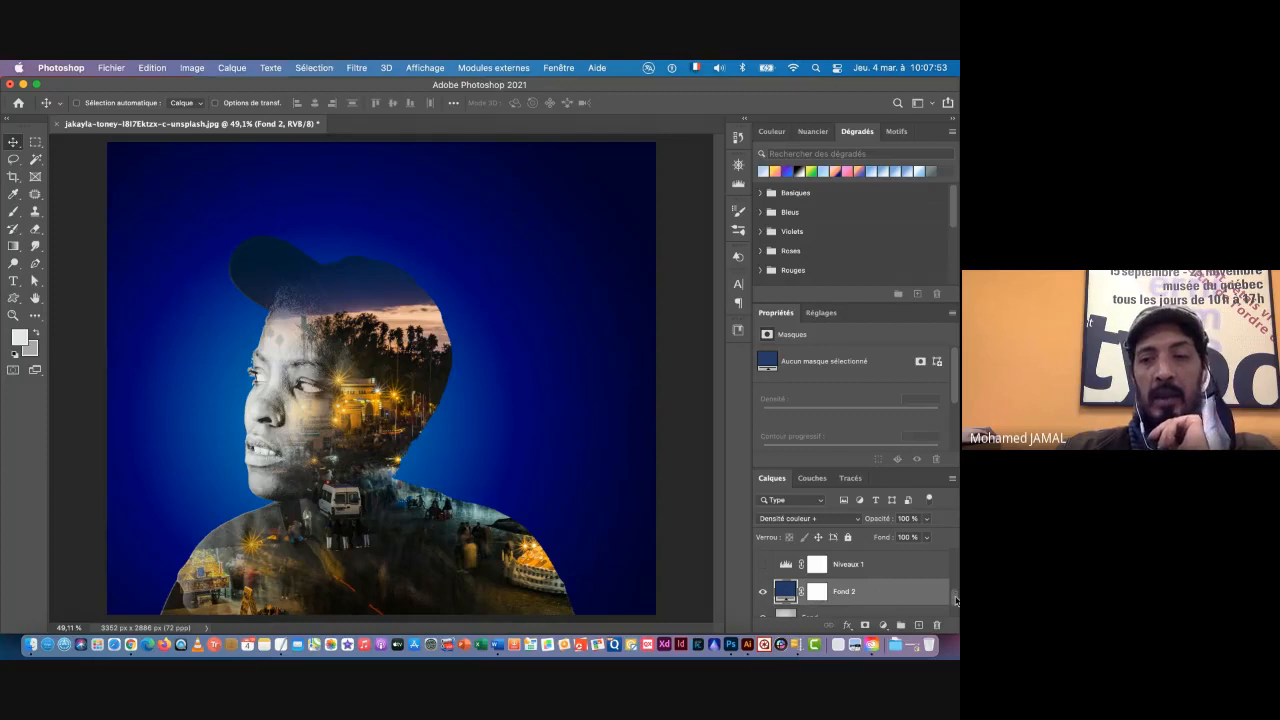
pyautogui.moveTo(956, 597); pyautogui.dragTo(955, 585)
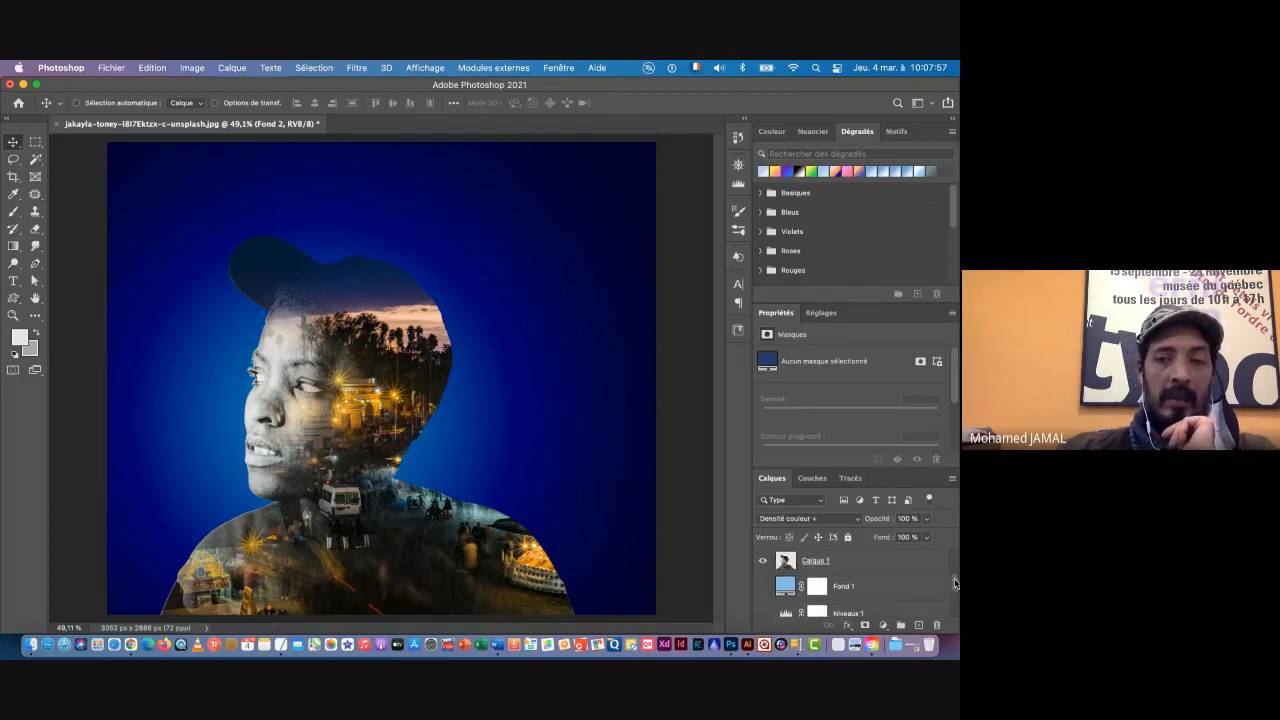
pyautogui.moveTo(955, 583); pyautogui.dragTo(955, 612)
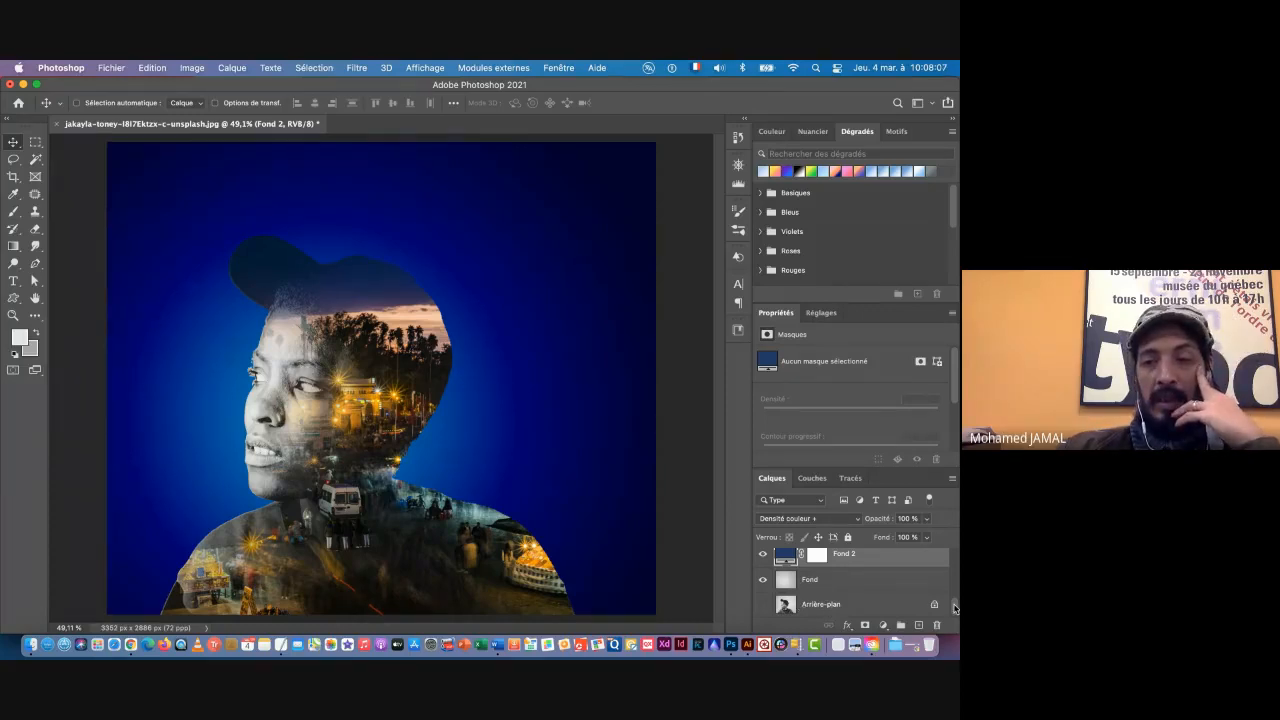
pyautogui.moveTo(955, 607); pyautogui.dragTo(955, 555)
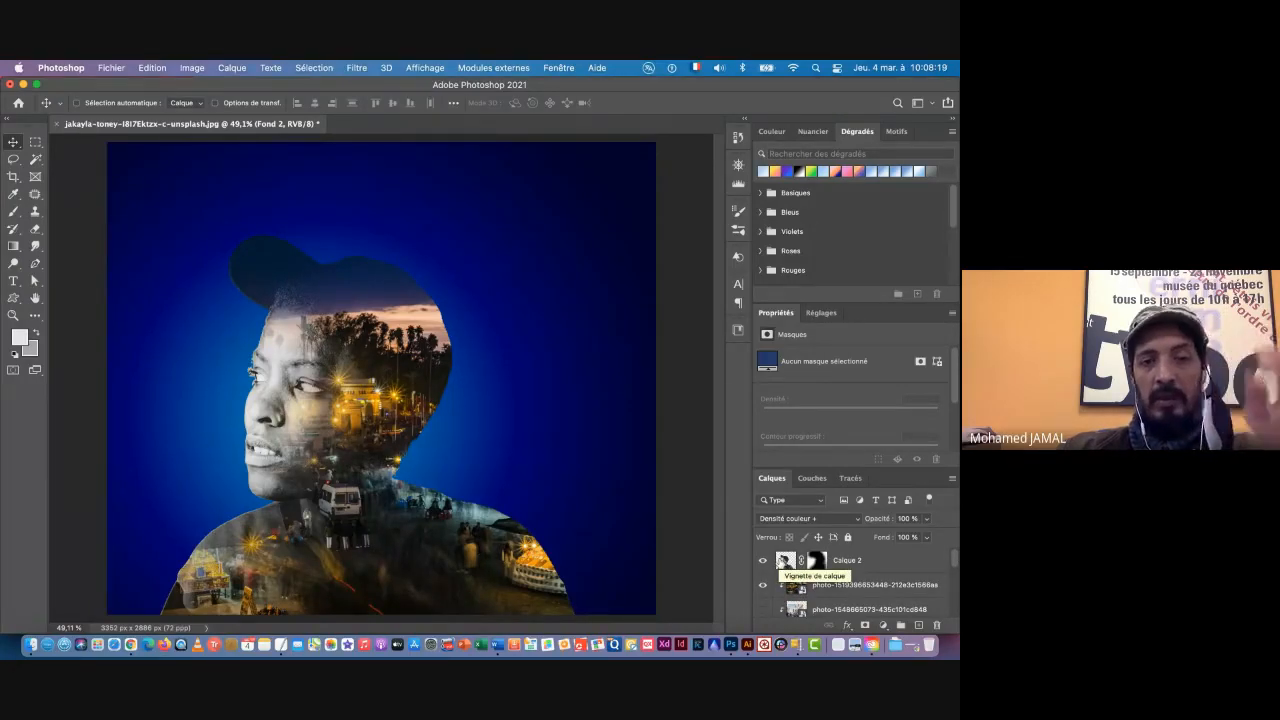
# Step: Paint black on Calque 2's layer mask around the chin and neck with a soft 289 px brush at 50 % opacity
pyautogui.press('super+space')
pyautogui.moveTo(276, 470); pyautogui.dragTo(510, 562)
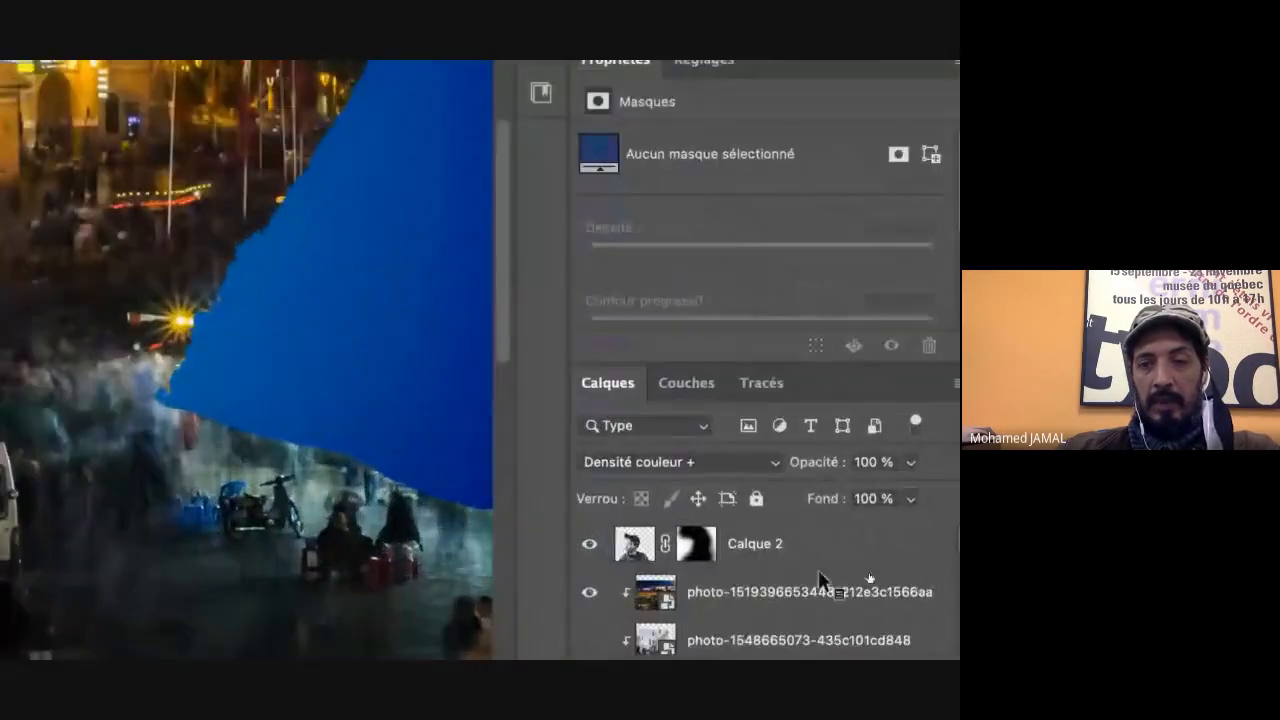
pyautogui.click(821, 565)
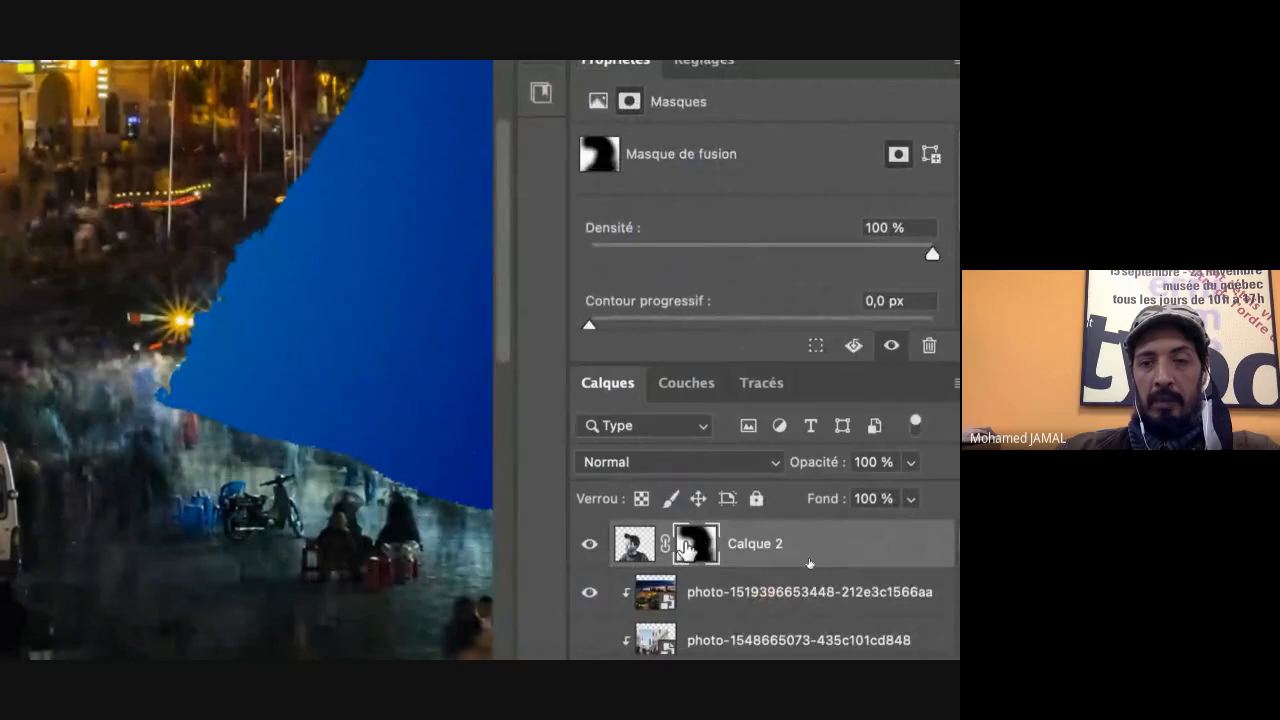
pyautogui.click(633, 545)
pyautogui.click(697, 545)
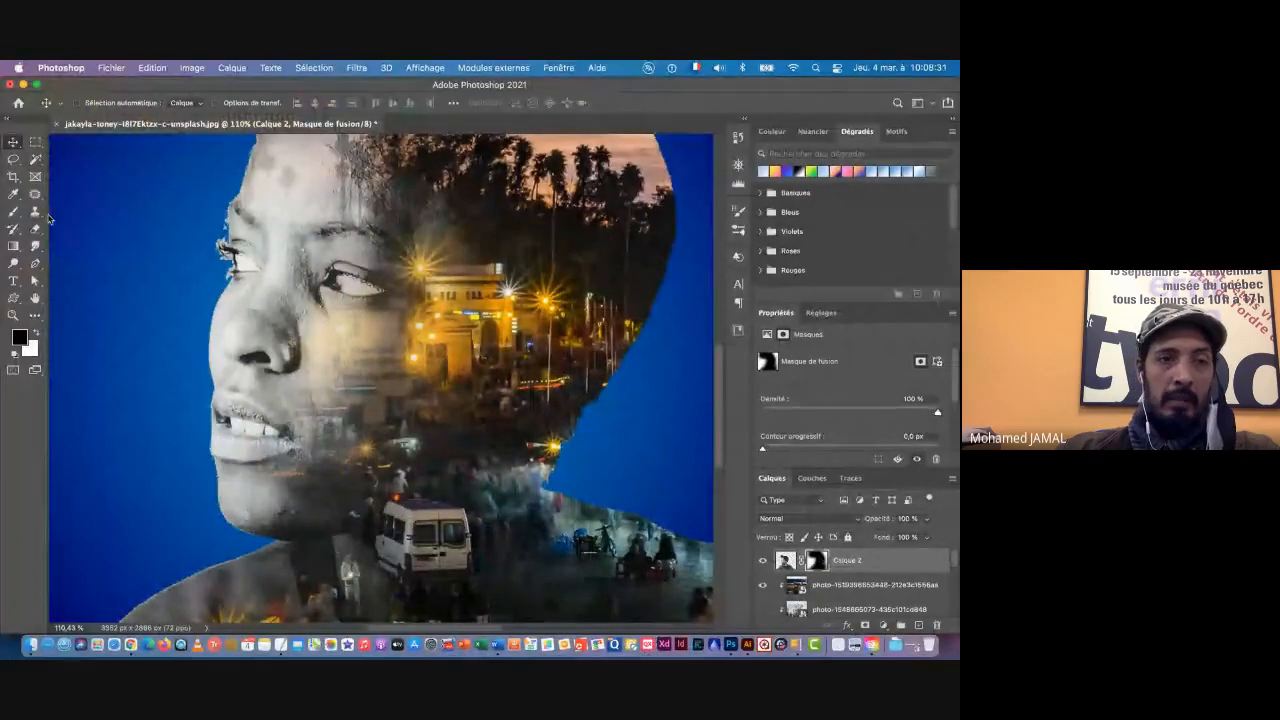
pyautogui.click(14, 212)
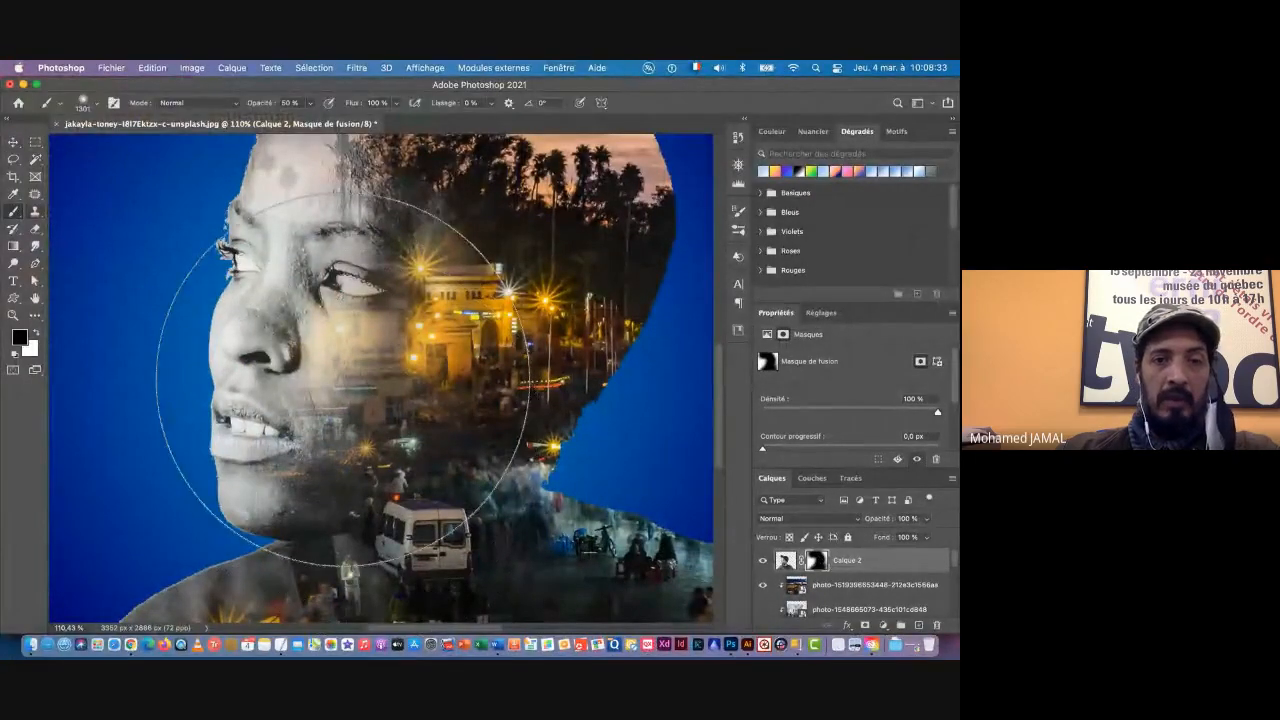
pyautogui.rightClick(320, 385)
pyautogui.moveTo(503, 300); pyautogui.dragTo(491, 300)
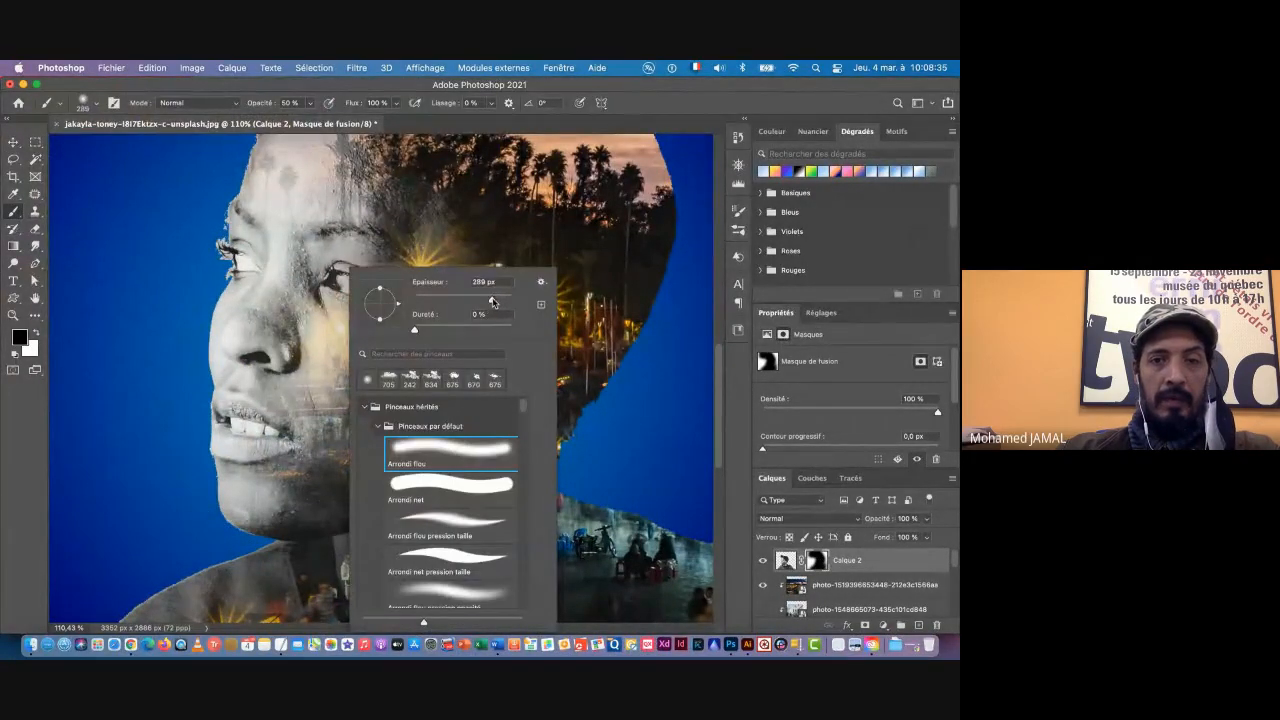
pyautogui.press('Return')
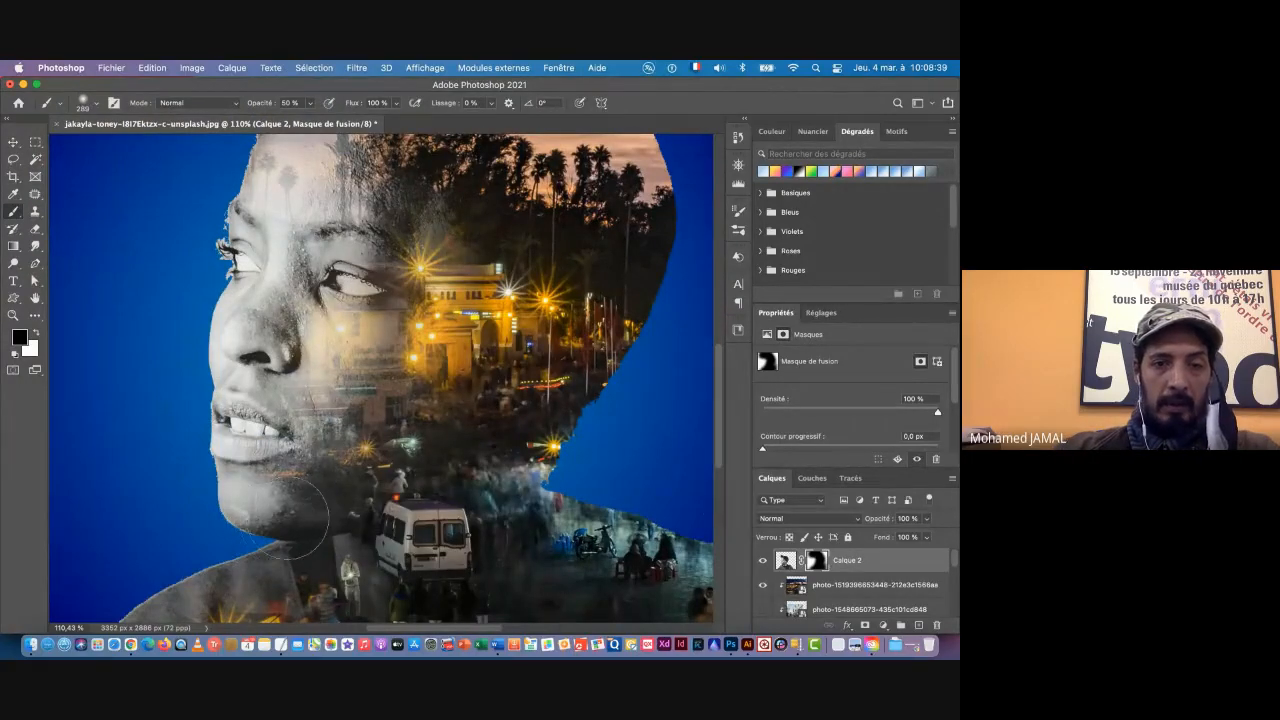
pyautogui.moveTo(289, 515)
pyautogui.mouseDown()
pyautogui.moveTo(250, 524)
pyautogui.moveTo(315, 510)
pyautogui.moveTo(270, 522)
pyautogui.moveTo(311, 517)
pyautogui.moveTo(200, 508)
pyautogui.moveTo(275, 515)
pyautogui.moveTo(372, 488)
pyautogui.moveTo(418, 446)
pyautogui.moveTo(395, 370)
pyautogui.moveTo(507, 417)
pyautogui.moveTo(498, 455)
pyautogui.moveTo(517, 579)
pyautogui.mouseUp()
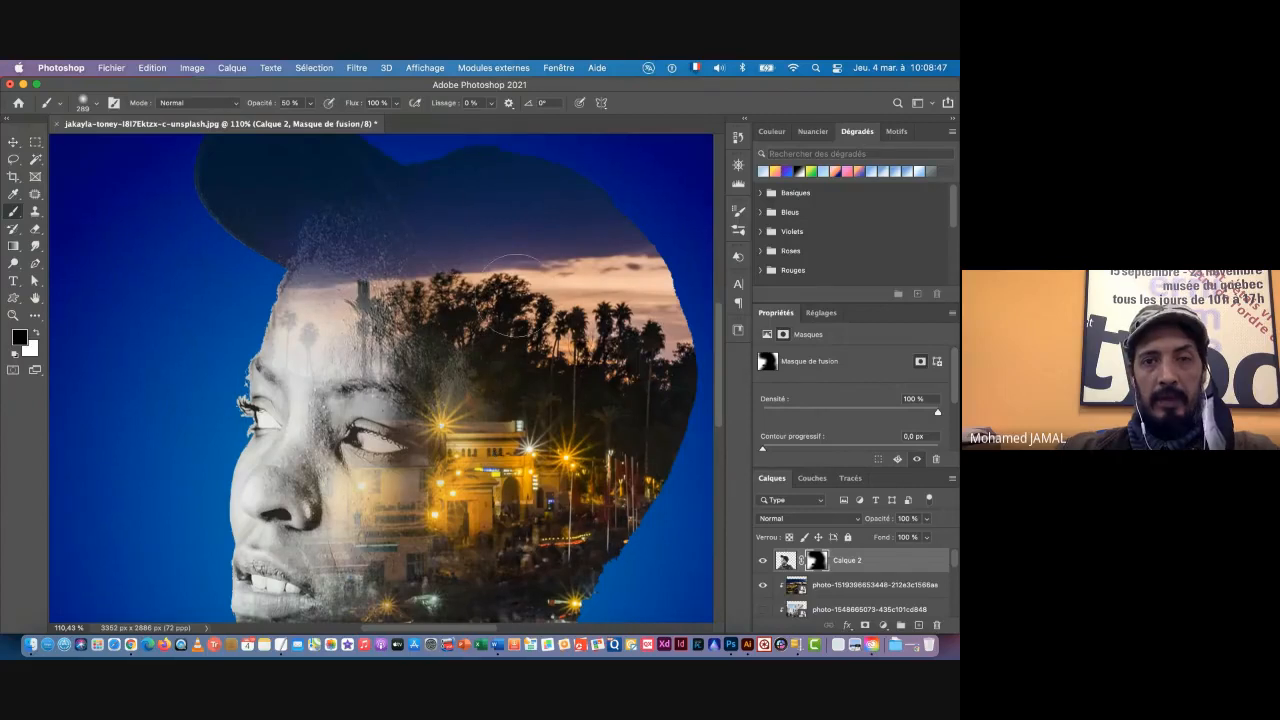
# Step: Paint white on Calque 2's layer mask over the cap and hairline to bring back the portrait's texture
pyautogui.moveTo(415, 324); pyautogui.dragTo(275, 382)
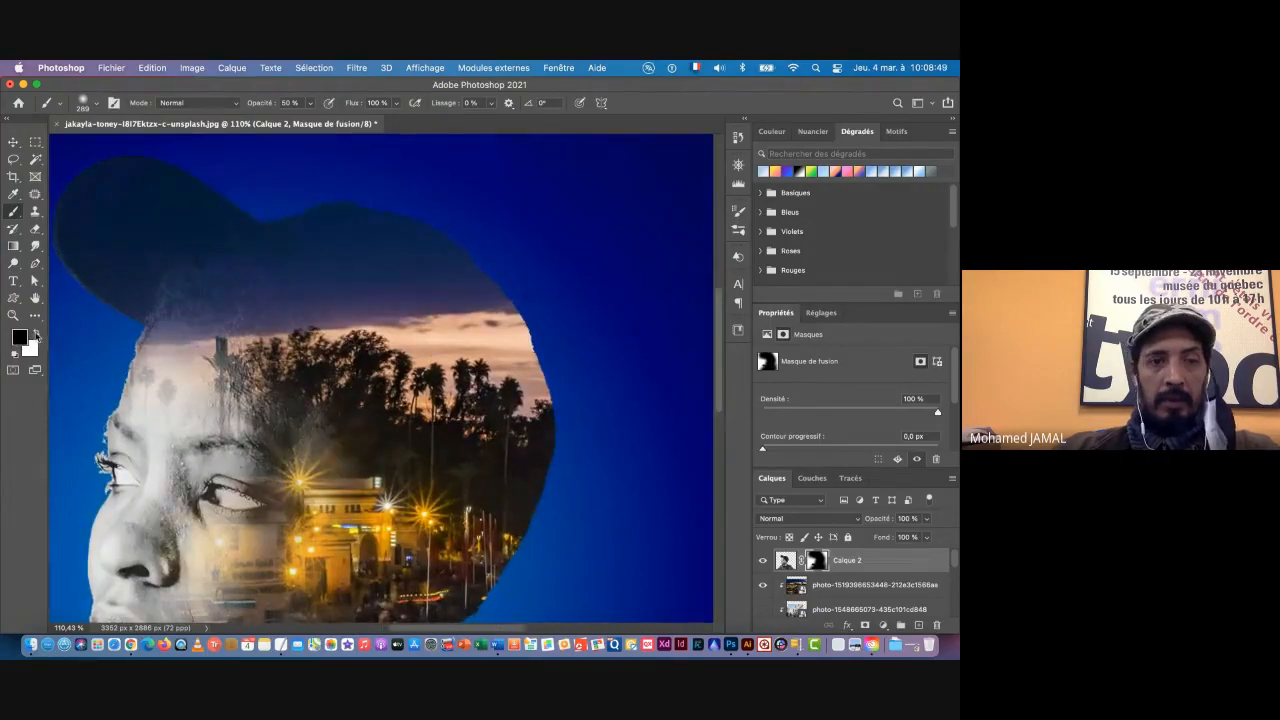
pyautogui.click(37, 335)
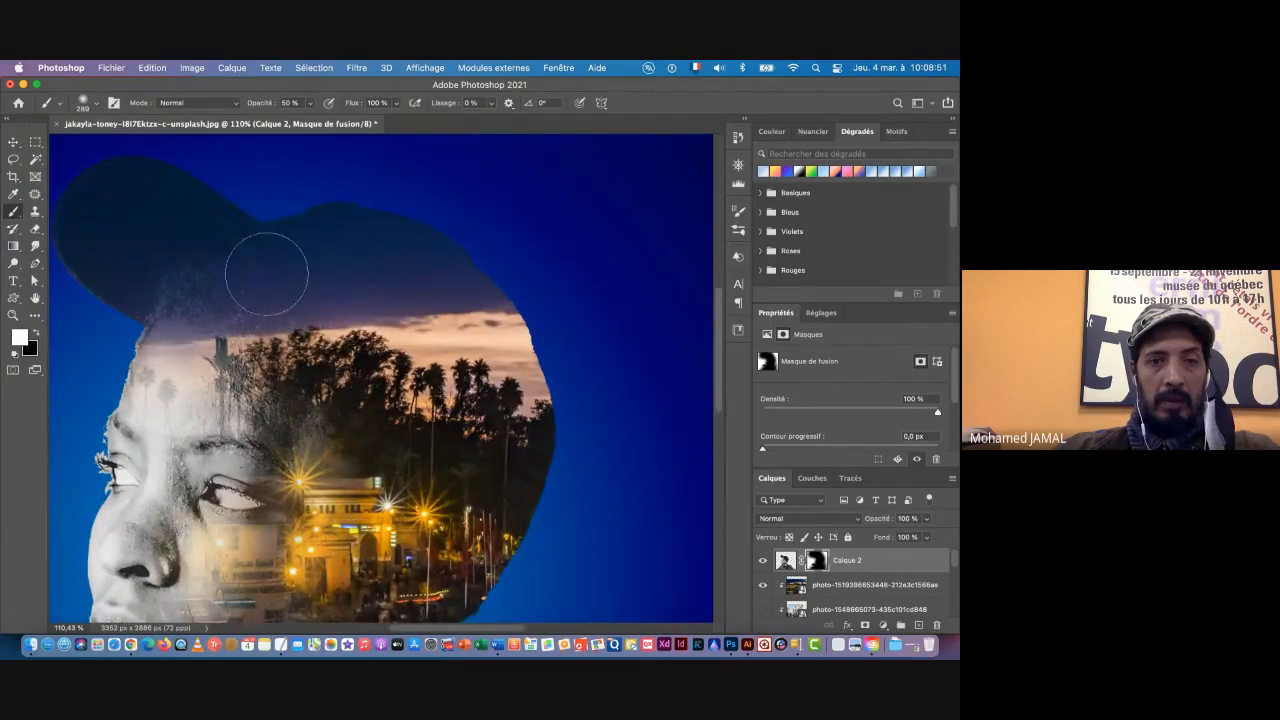
pyautogui.moveTo(255, 262)
pyautogui.mouseDown()
pyautogui.moveTo(277, 302)
pyautogui.moveTo(222, 285)
pyautogui.moveTo(267, 299)
pyautogui.moveTo(368, 378)
pyautogui.moveTo(304, 327)
pyautogui.moveTo(411, 401)
pyautogui.moveTo(567, 443)
pyautogui.moveTo(346, 337)
pyautogui.moveTo(414, 393)
pyautogui.moveTo(196, 298)
pyautogui.moveTo(258, 306)
pyautogui.moveTo(266, 313)
pyautogui.moveTo(185, 328)
pyautogui.mouseUp()
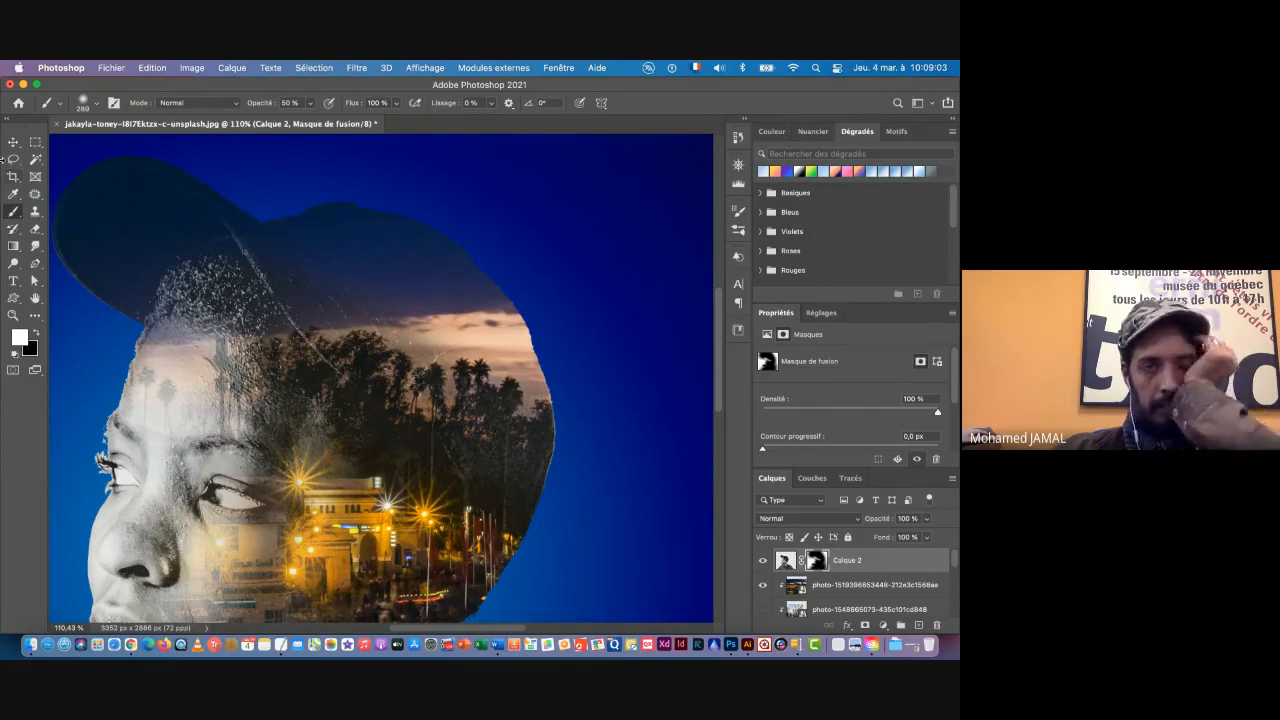
pyautogui.click(14, 142)
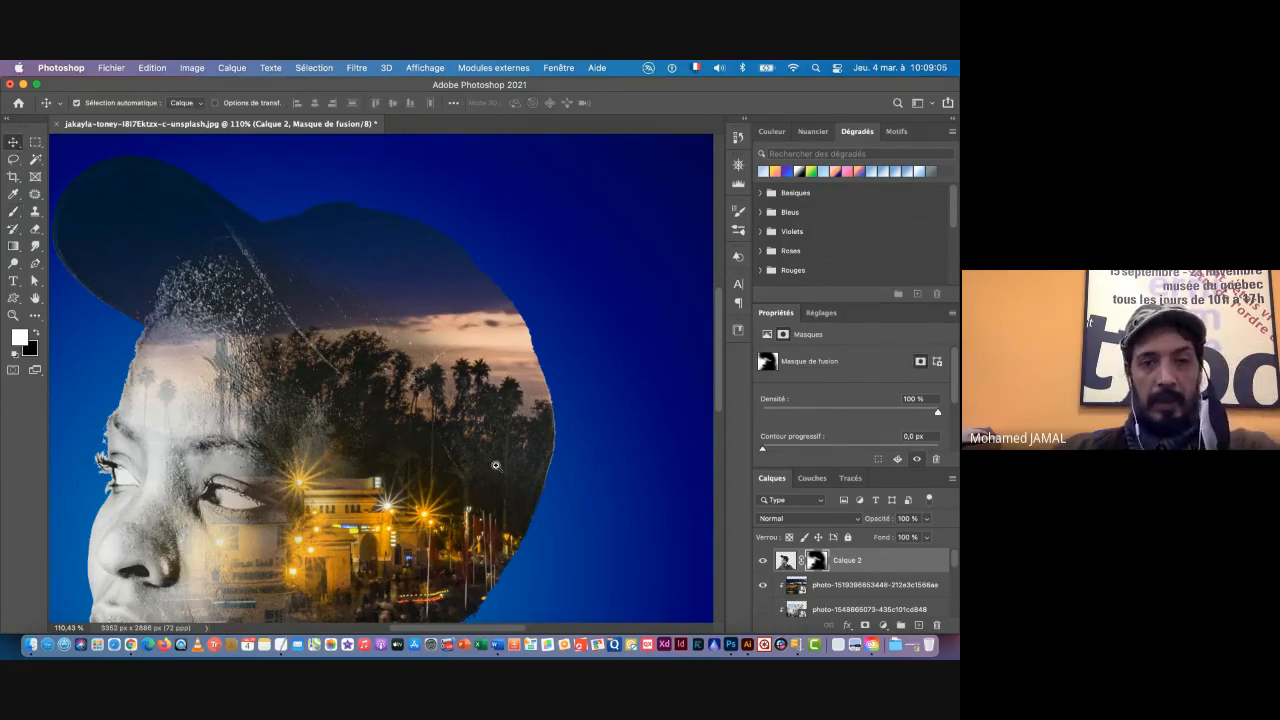
pyautogui.moveTo(494, 466); pyautogui.dragTo(404, 478)
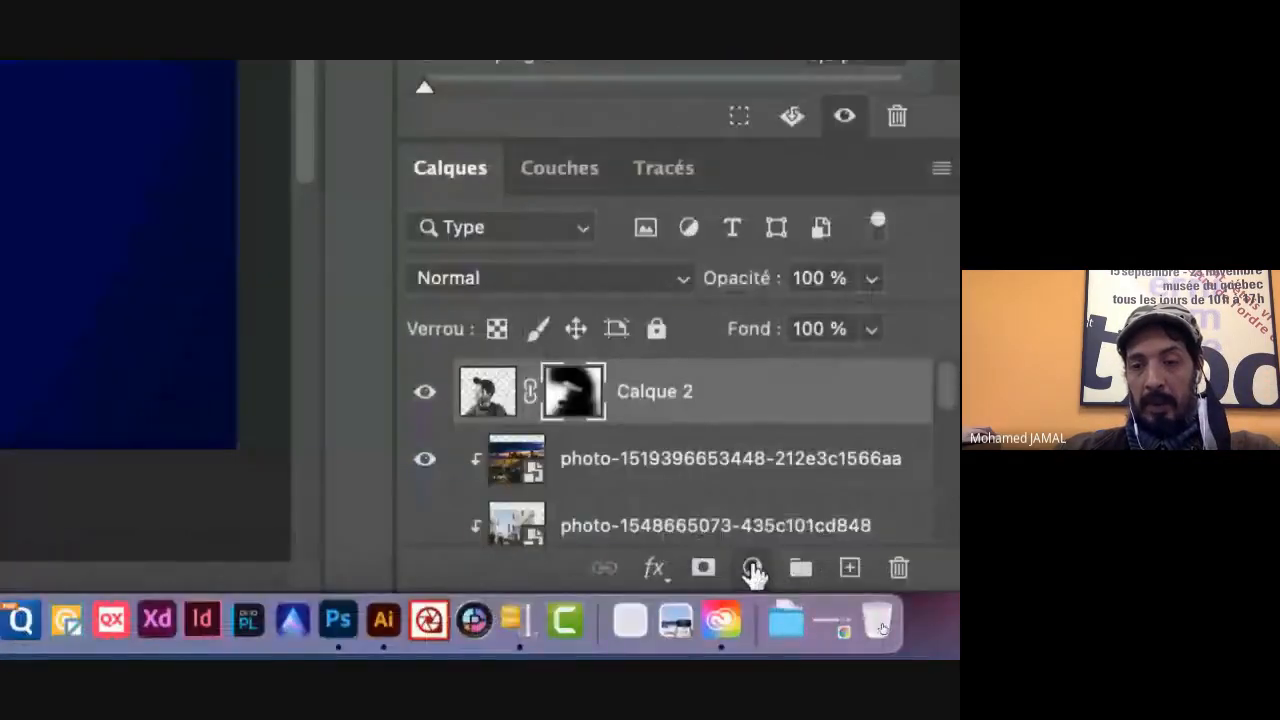
# Step: Add a Filtre photo adjustment layer above Calque 2 with the Blue filter at 36 % density
pyautogui.click(883, 625)
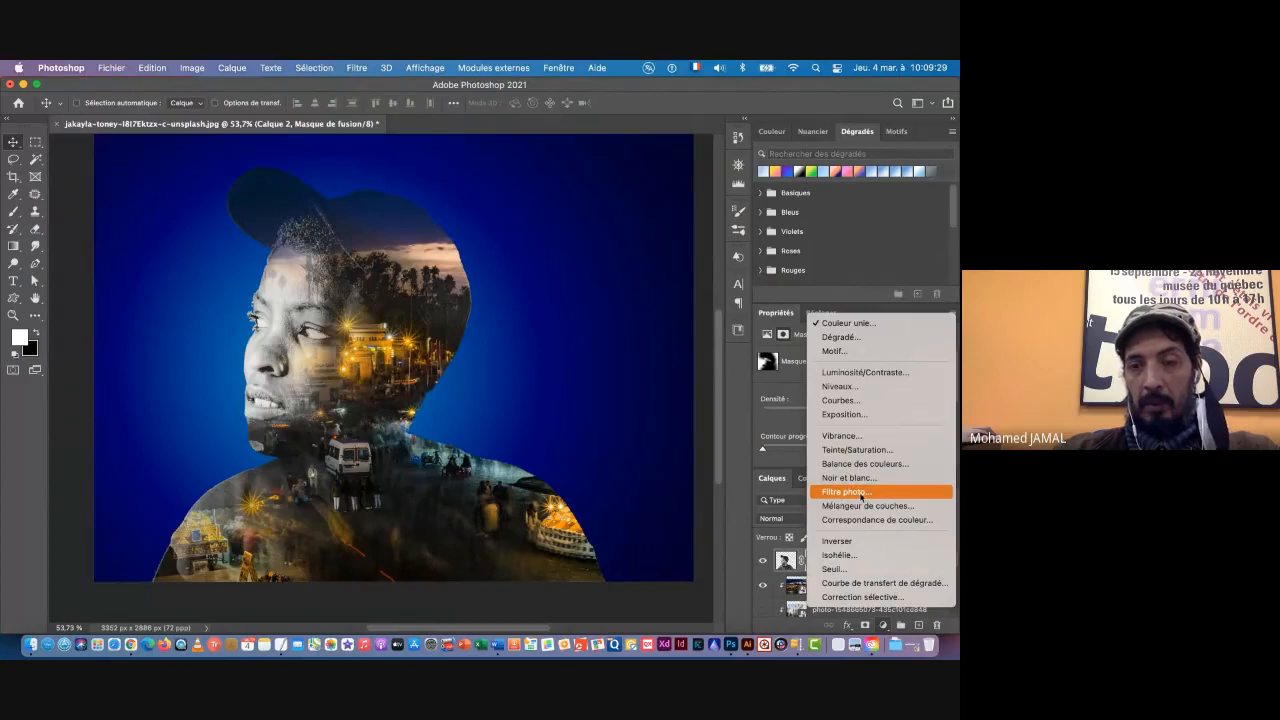
pyautogui.click(865, 496)
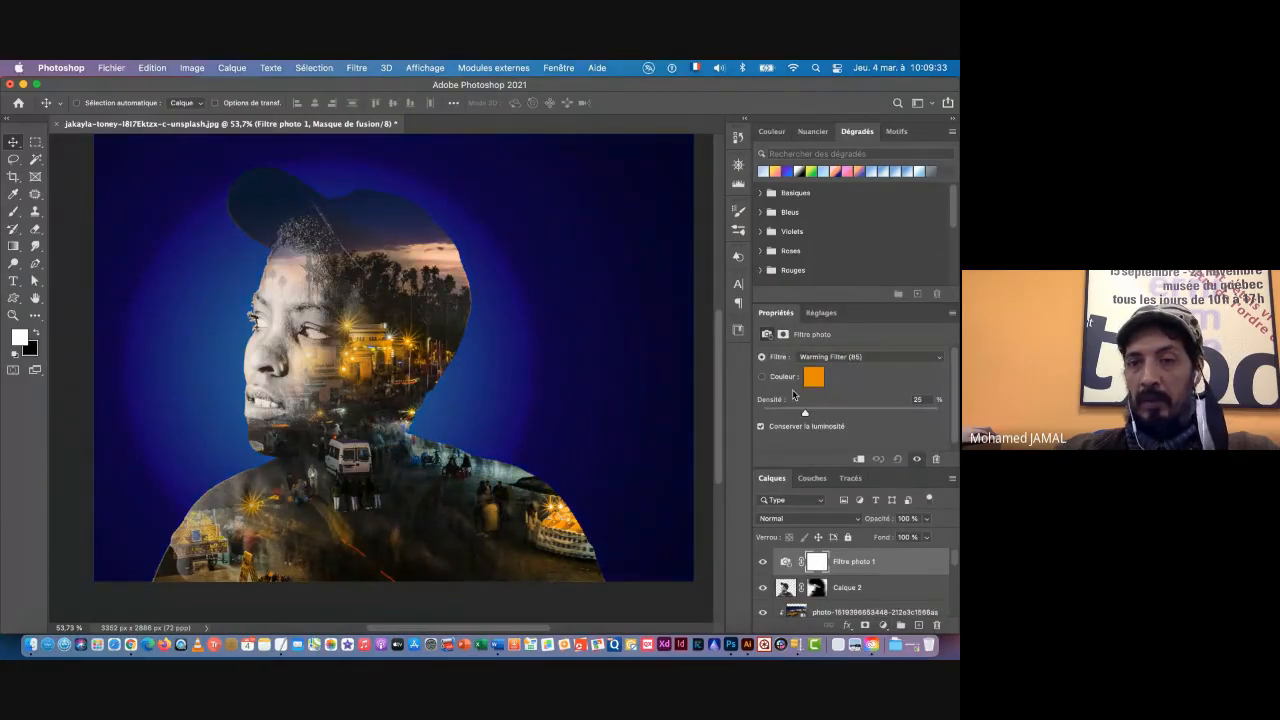
pyautogui.click(840, 358)
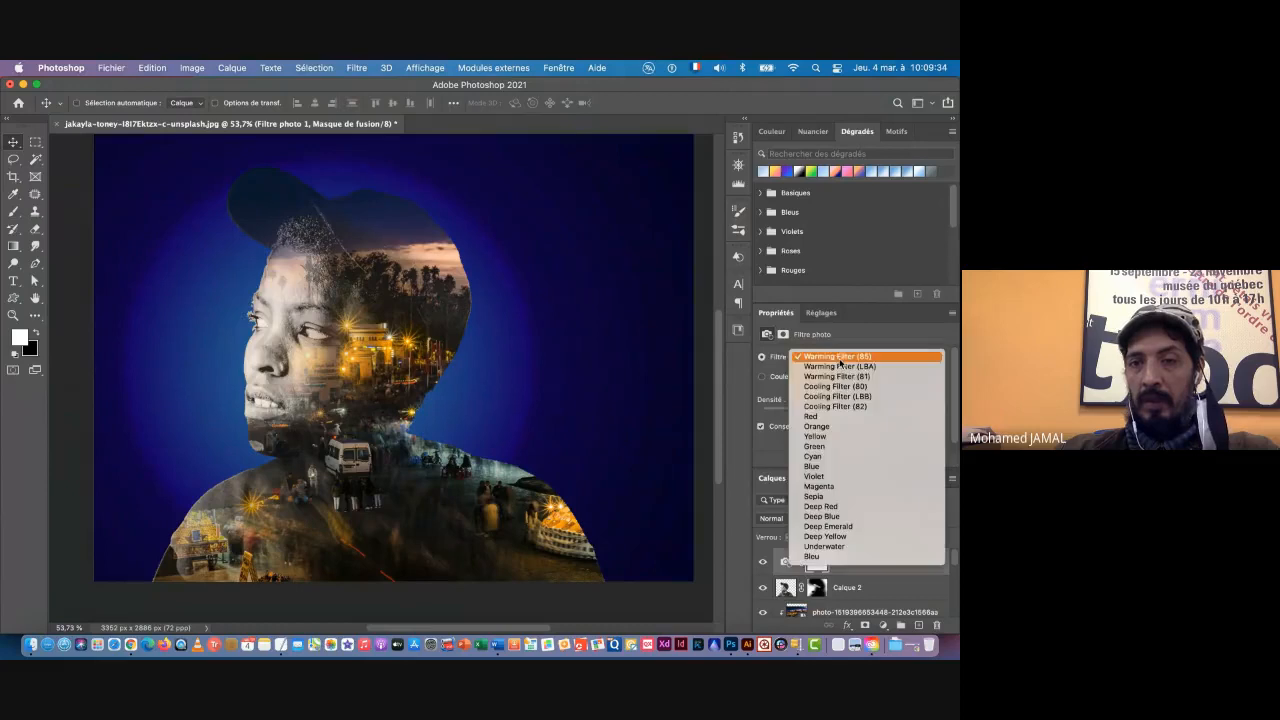
pyautogui.click(827, 467)
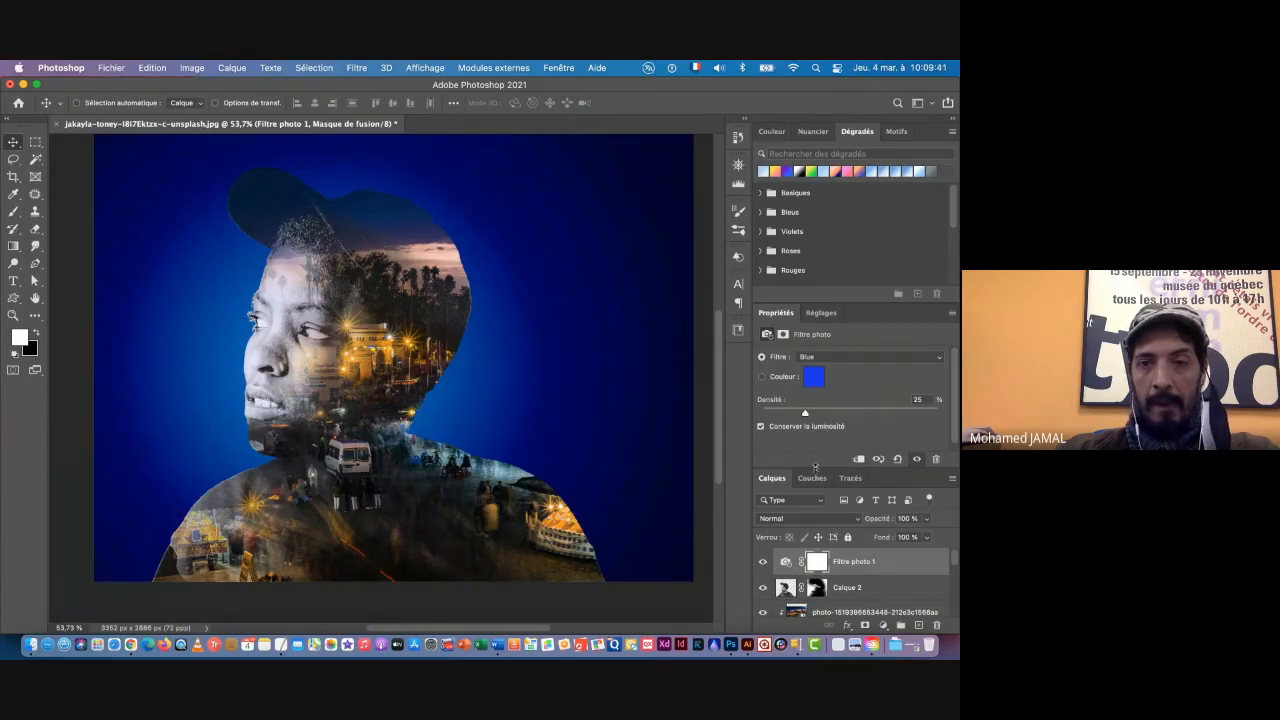
pyautogui.moveTo(805, 415)
pyautogui.mouseDown()
pyautogui.moveTo(845, 415)
pyautogui.moveTo(824, 415)
pyautogui.mouseUp()
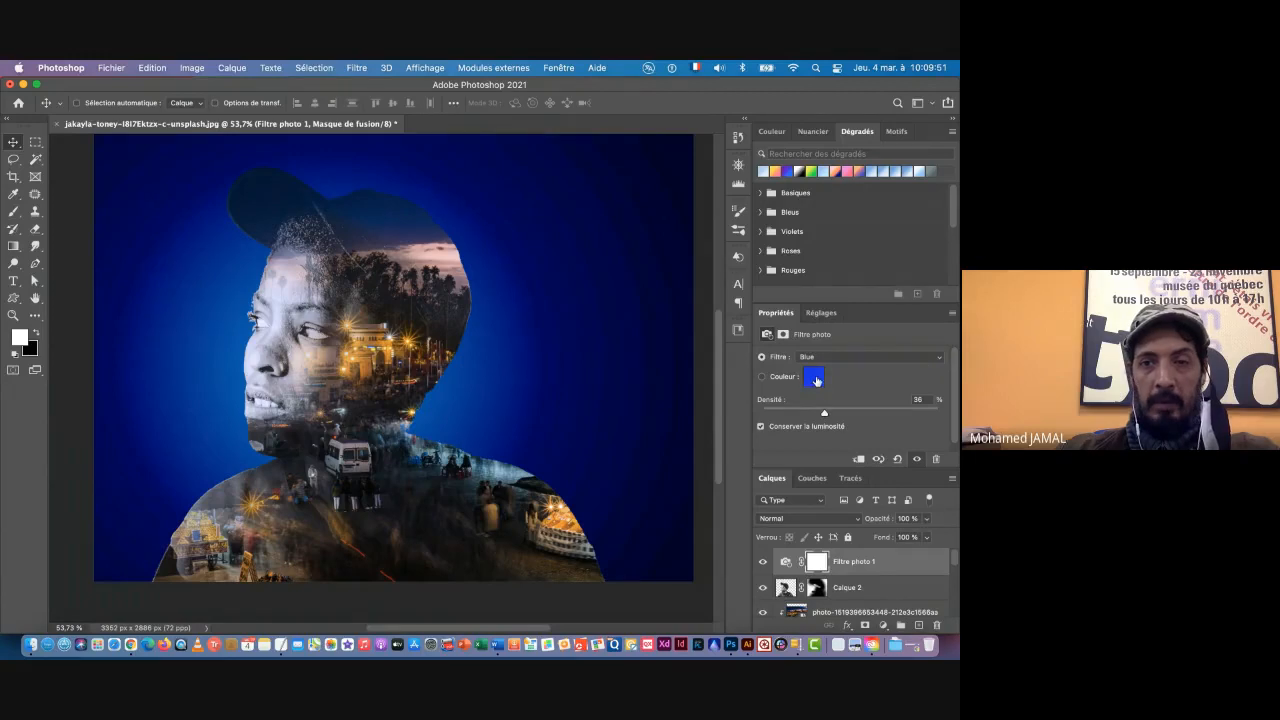
# Step: Change the photo filter's colour to the lighter blue #3d89f0 and compare the image with the filter hidden and shown
pyautogui.click(815, 379)
pyautogui.moveTo(701, 281); pyautogui.dragTo(700, 286)
pyautogui.moveTo(673, 229); pyautogui.dragTo(653, 225)
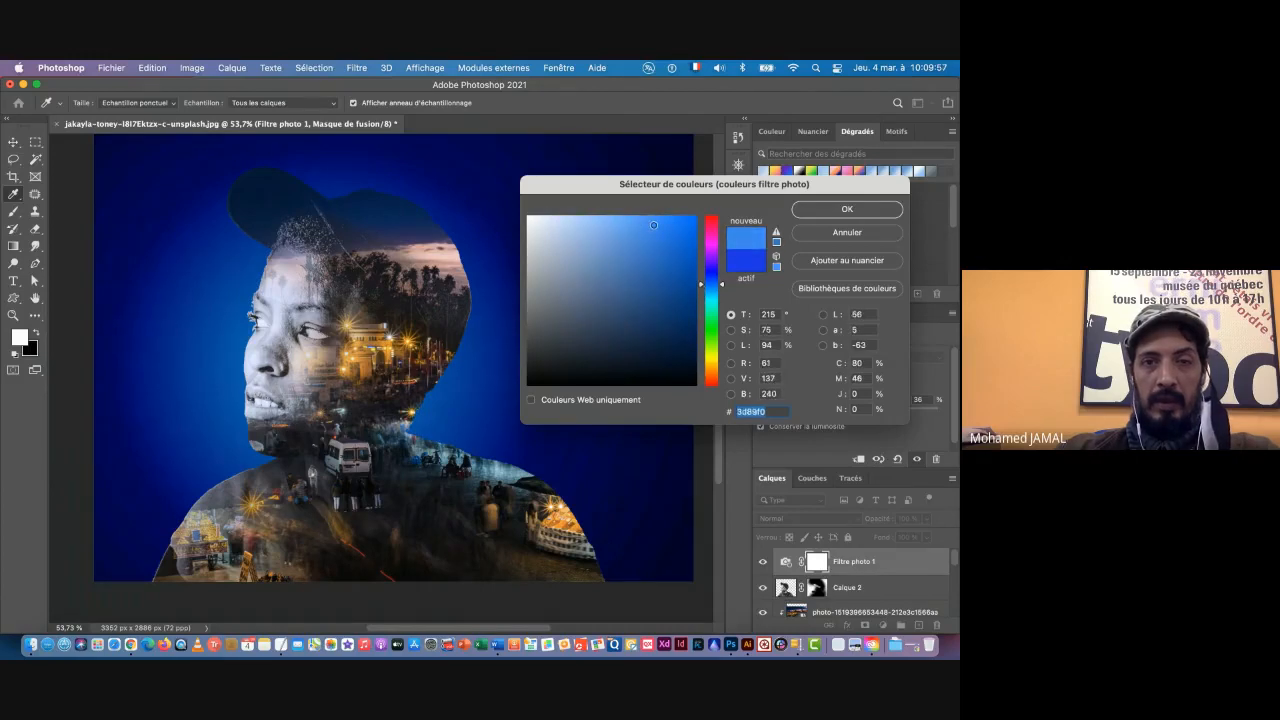
pyautogui.click(846, 210)
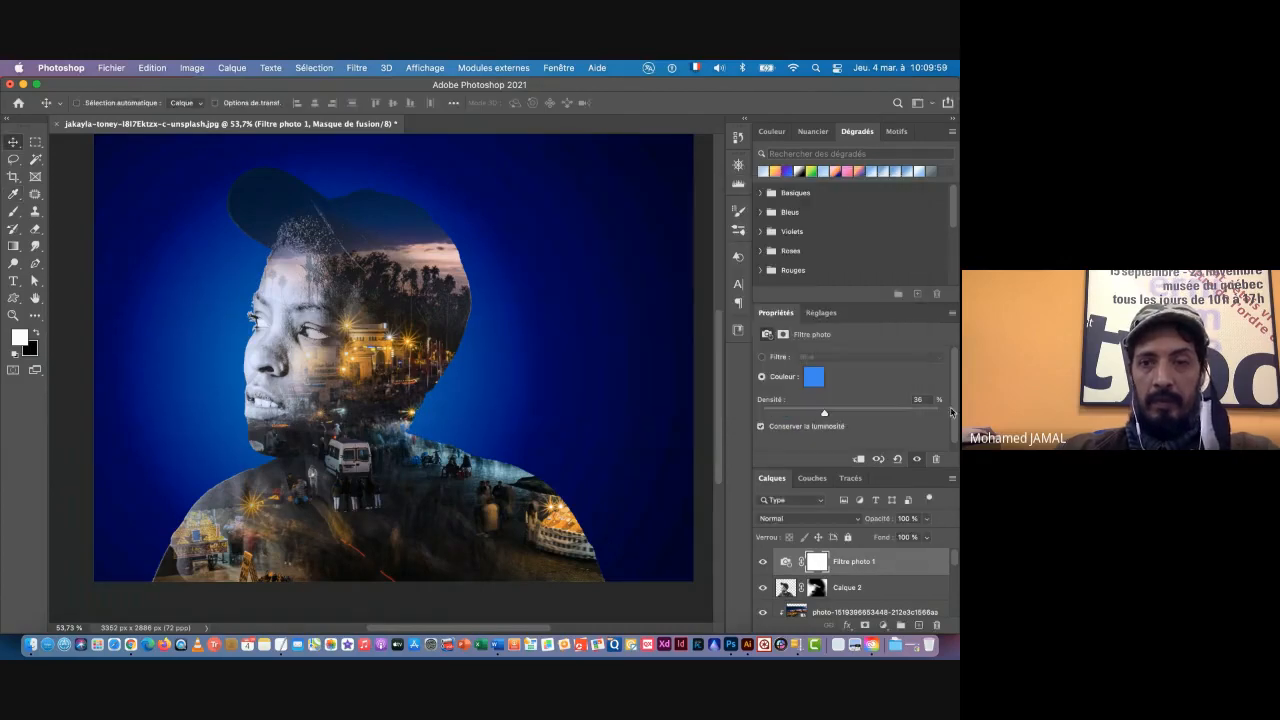
pyautogui.click(762, 564)
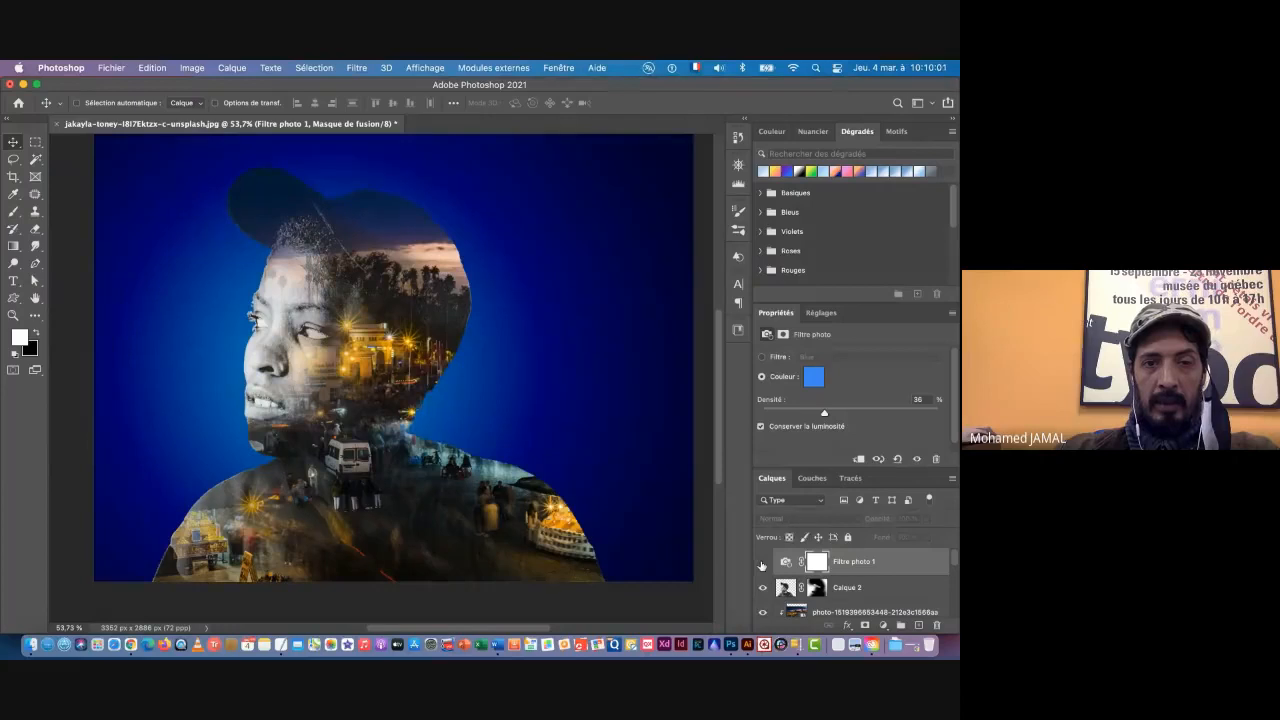
pyautogui.click(762, 564)
pyautogui.click(762, 564)
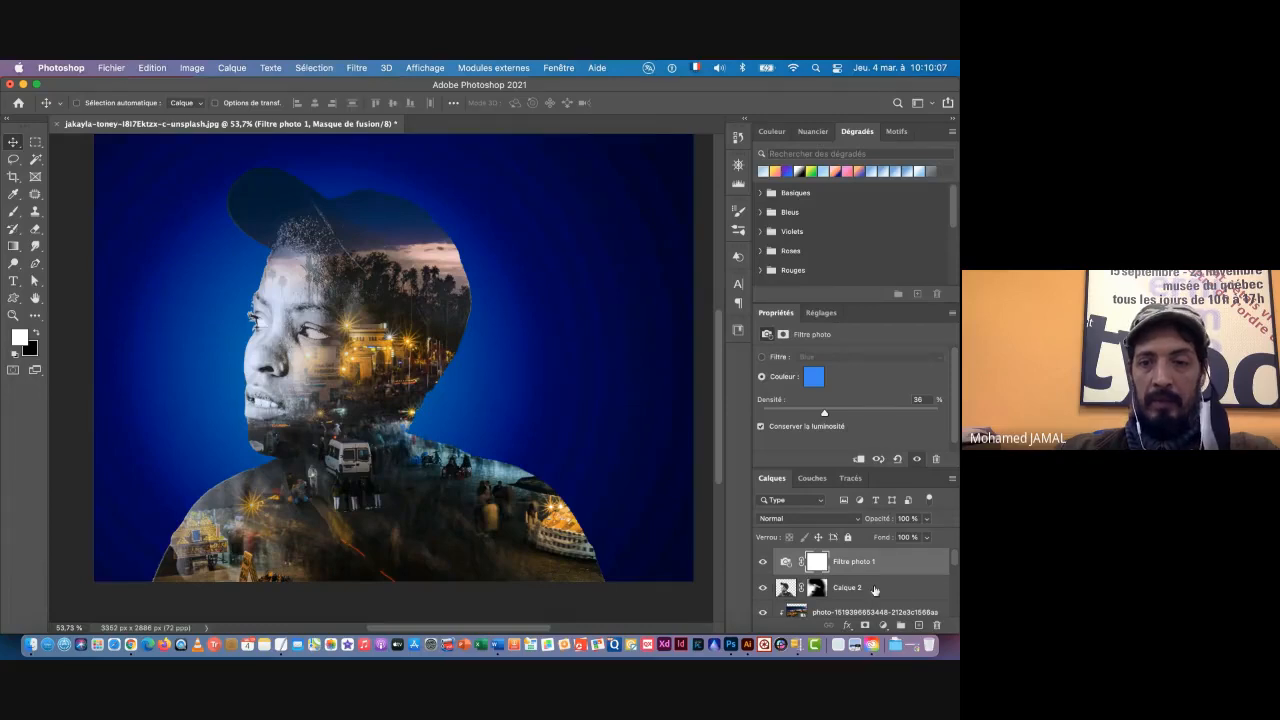
# Step: Hide the dark blue Fond 2 fill layer and select the Fond layer
pyautogui.scroll(-2, 875, 590)
pyautogui.scroll(-4, 875, 590)
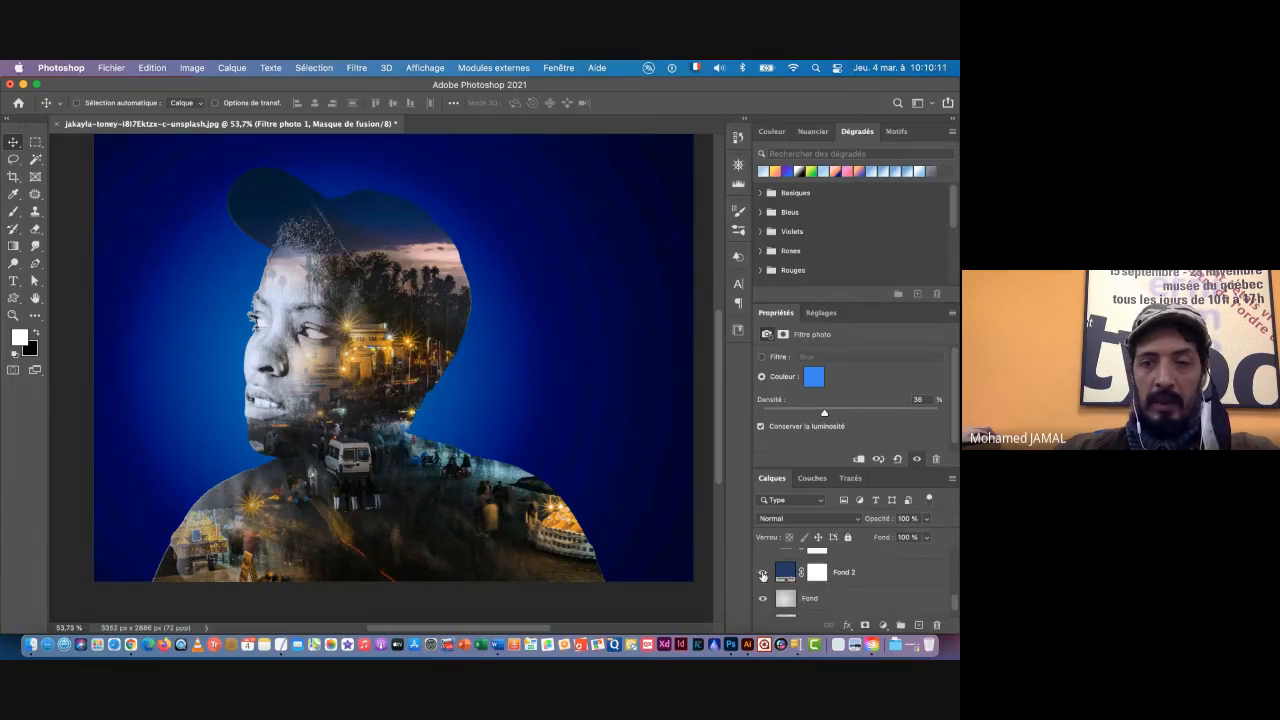
pyautogui.click(762, 575)
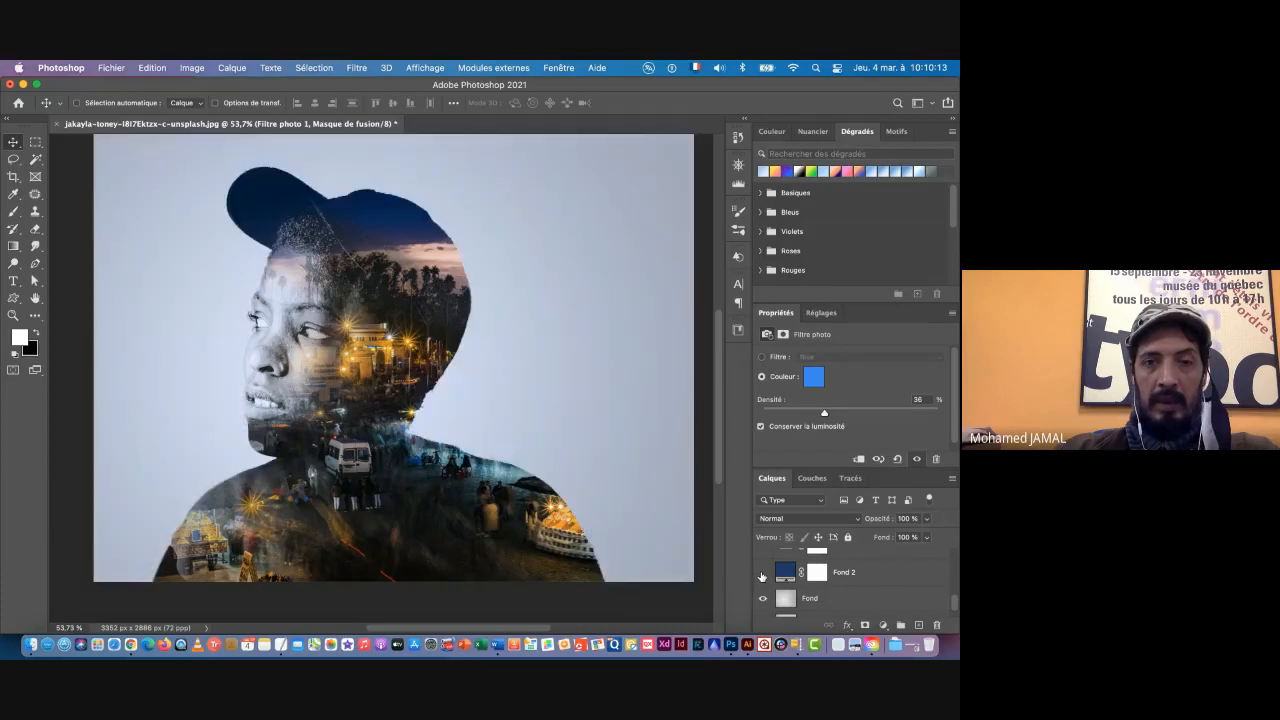
pyautogui.click(840, 603)
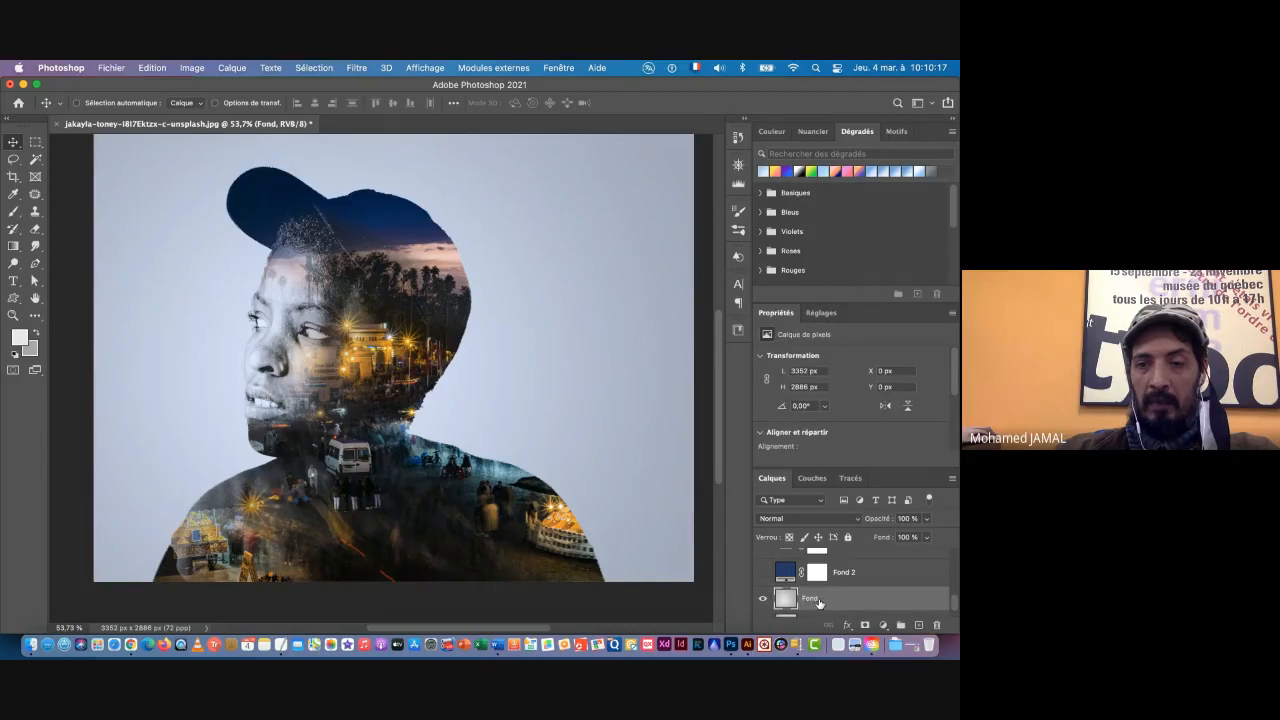
# Step: Replace the darker grey colour swatch with a blue sampled from the shoulder area, darkened to #658da3
pyautogui.click(37, 335)
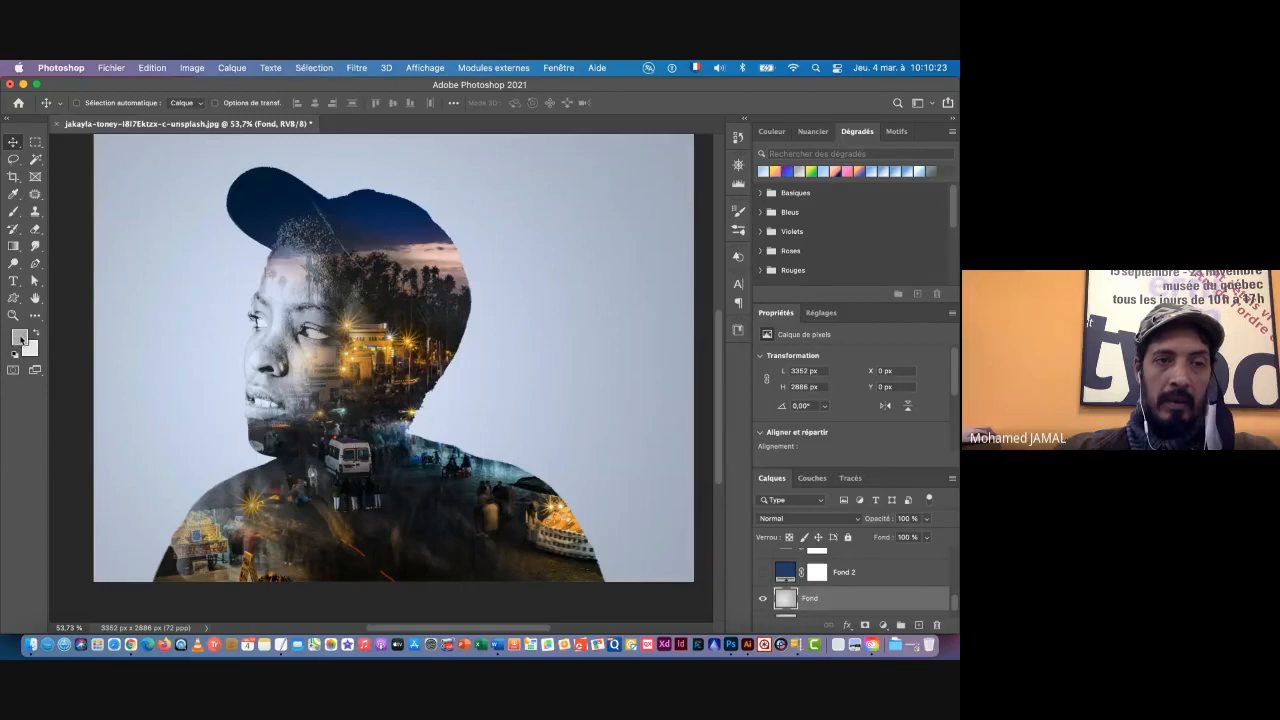
pyautogui.click(19, 339)
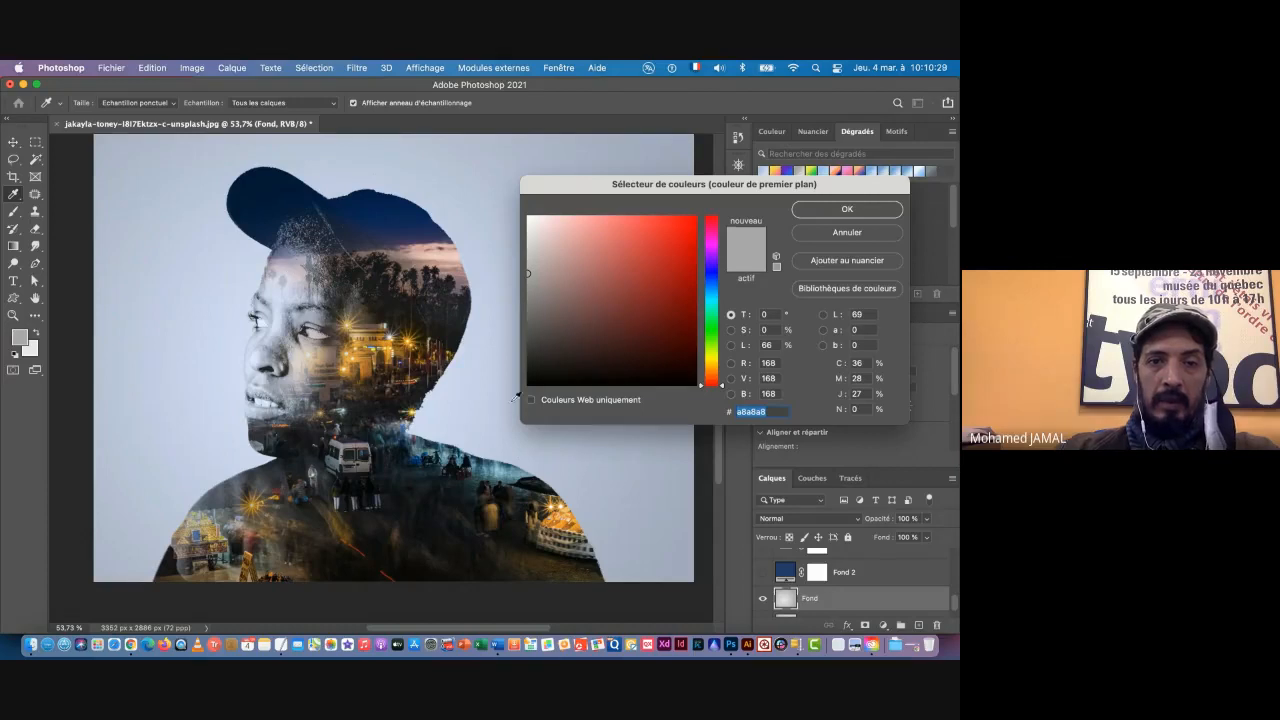
pyautogui.click(501, 464)
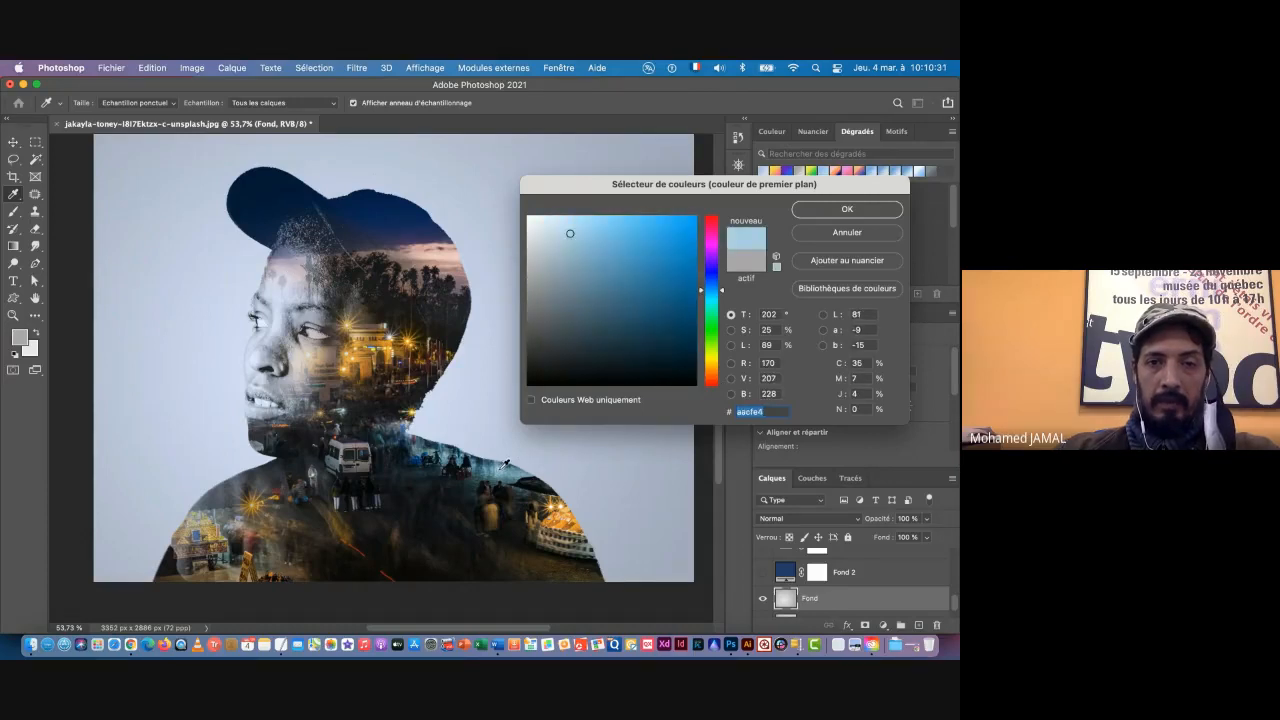
pyautogui.moveTo(570, 233)
pyautogui.mouseDown()
pyautogui.moveTo(600, 253)
pyautogui.moveTo(591, 277)
pyautogui.mouseUp()
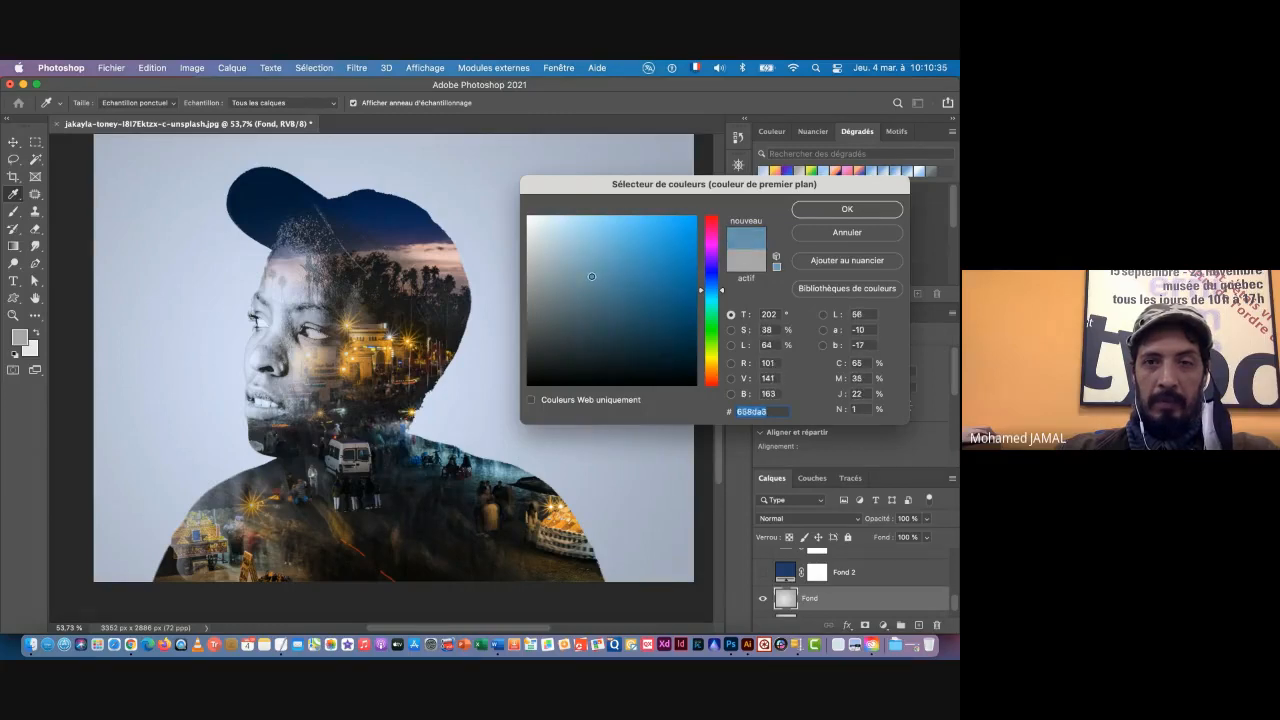
pyautogui.click(847, 210)
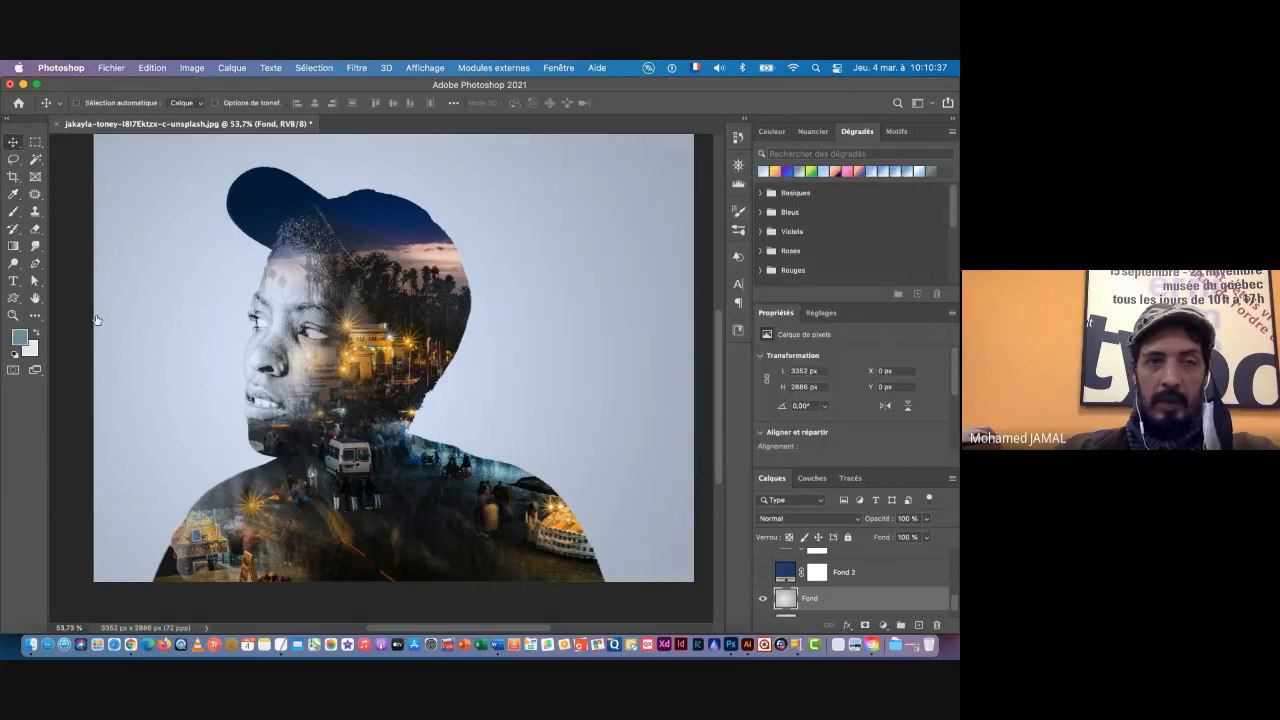
# Step: Swap the swatches and replace the light grey with the pinkish #c3a7a6 sampled from the sunset sky
pyautogui.click(34, 336)
pyautogui.click(19, 337)
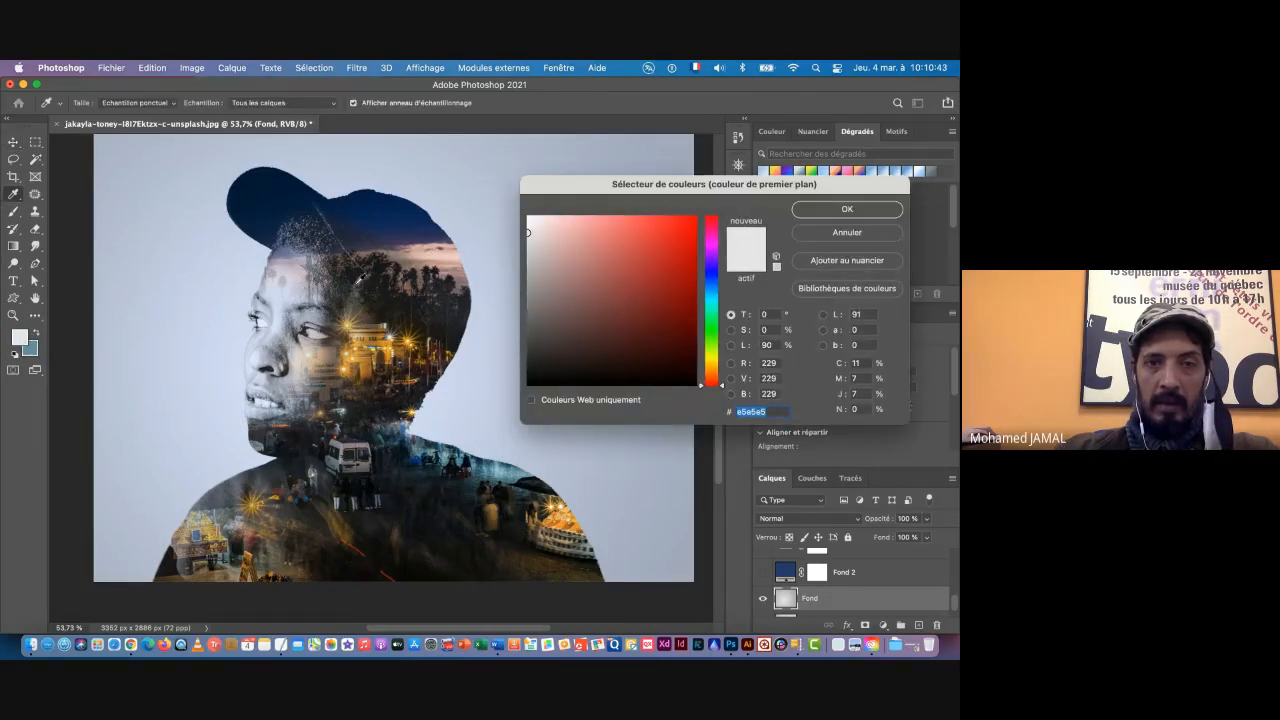
pyautogui.click(411, 251)
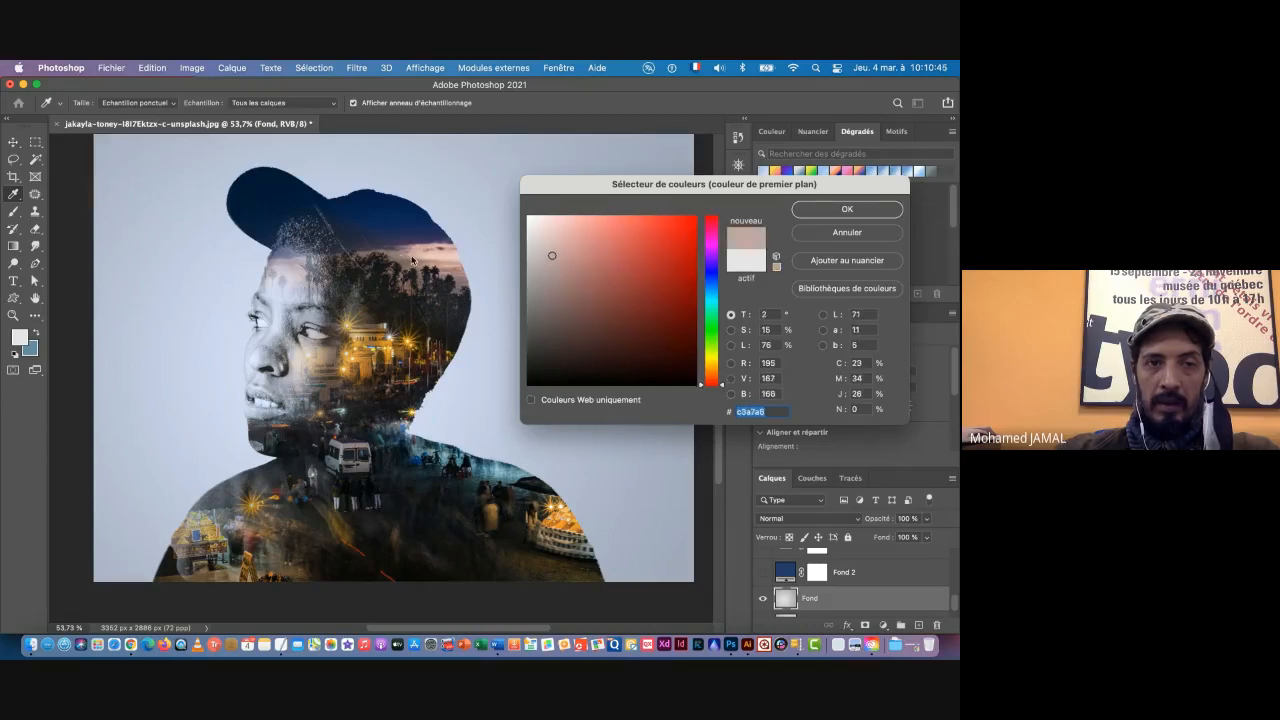
pyautogui.click(832, 209)
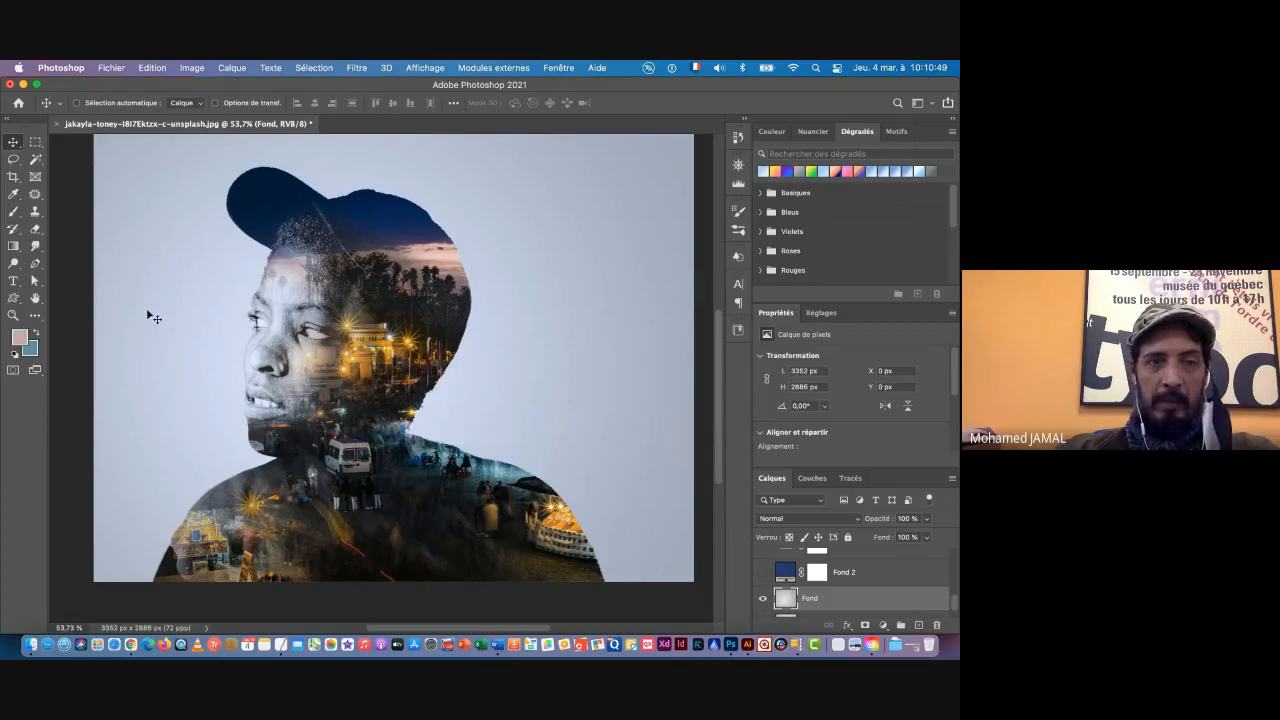
# Step: Fill the Fond layer with a radial pink-to-blue gradient running from behind the head to the canvas's upper-right corner
pyautogui.click(13, 245)
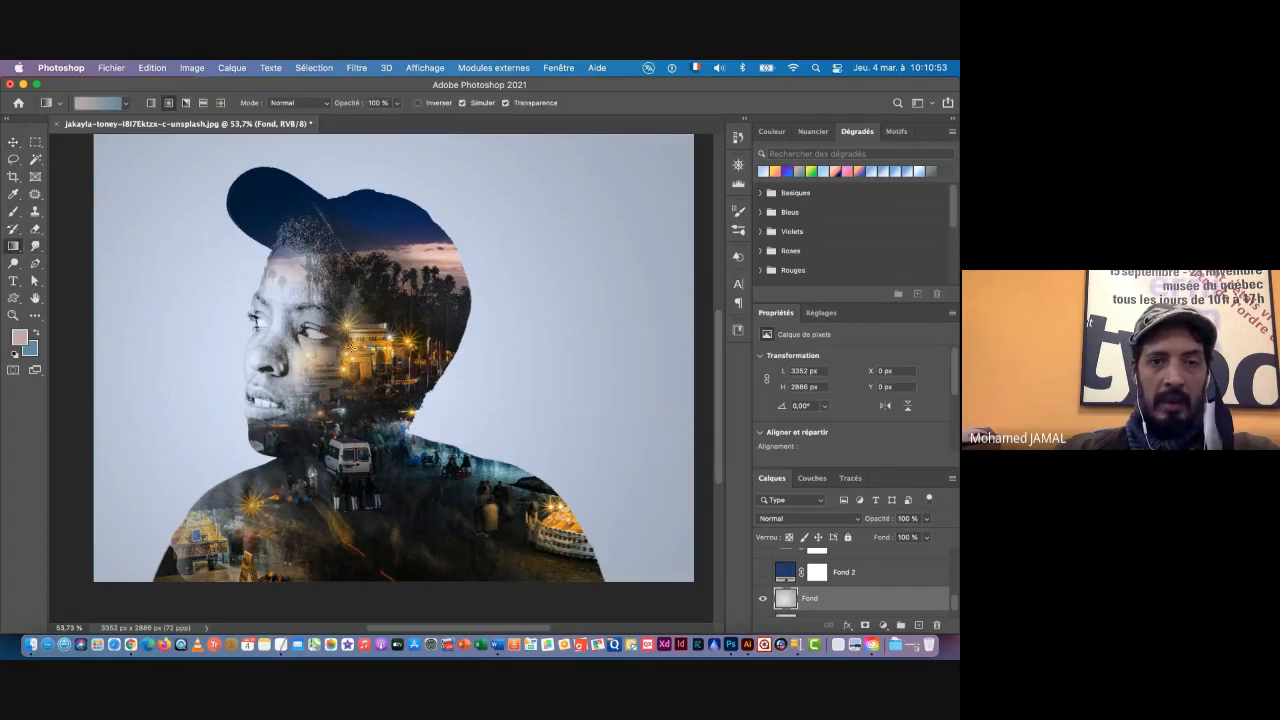
pyautogui.moveTo(496, 299); pyautogui.dragTo(674, 145)
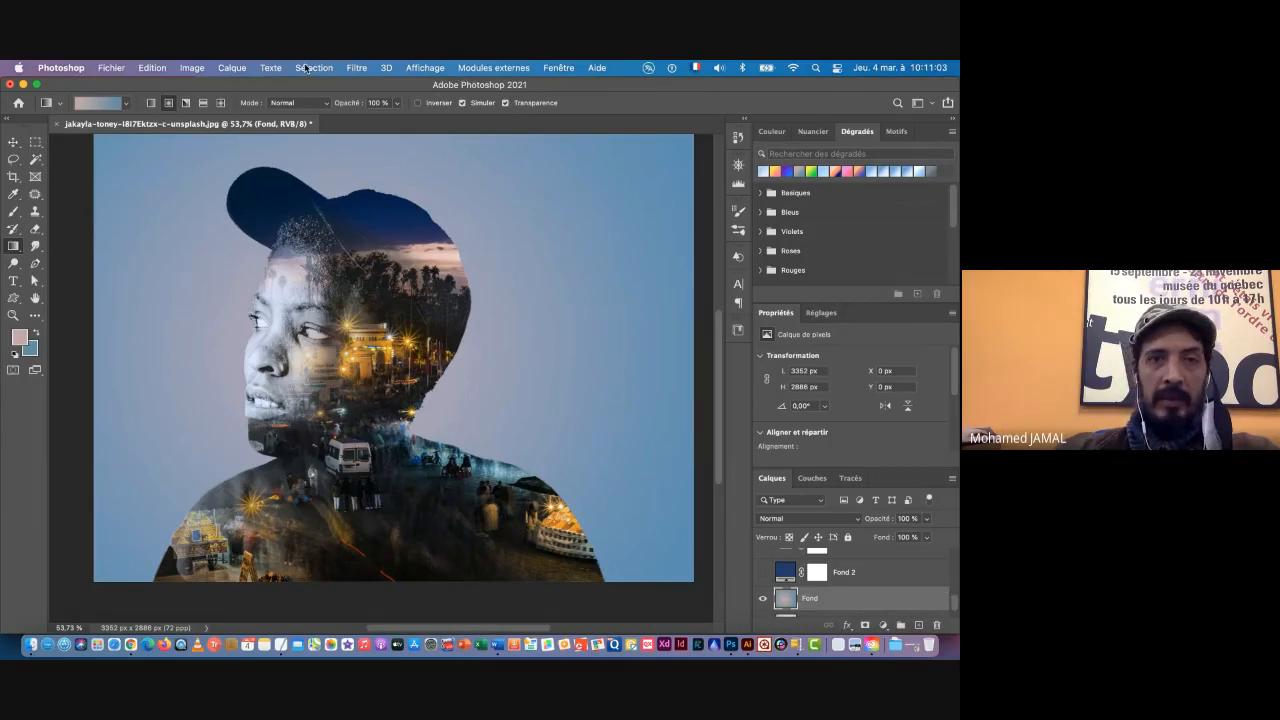
# Step: Invert the colours of the pink-to-blue gradient on the Fond layer
pyautogui.click(192, 68)
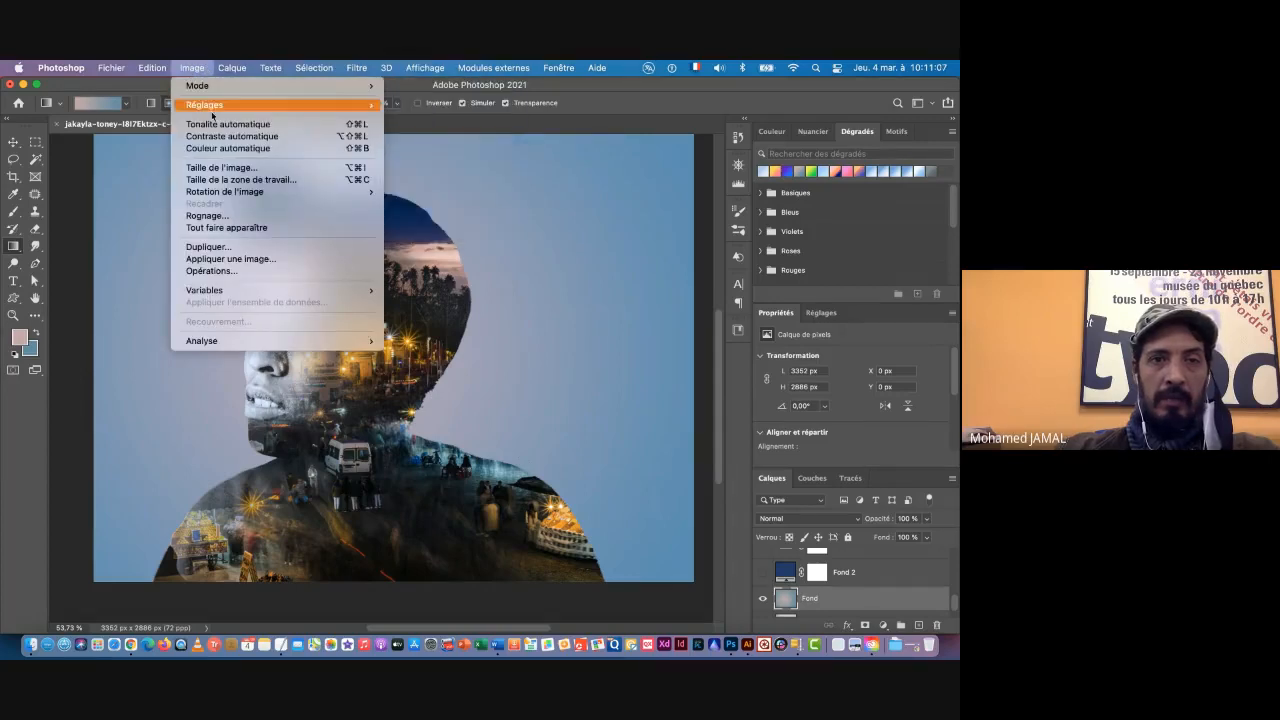
pyautogui.moveTo(218, 107)
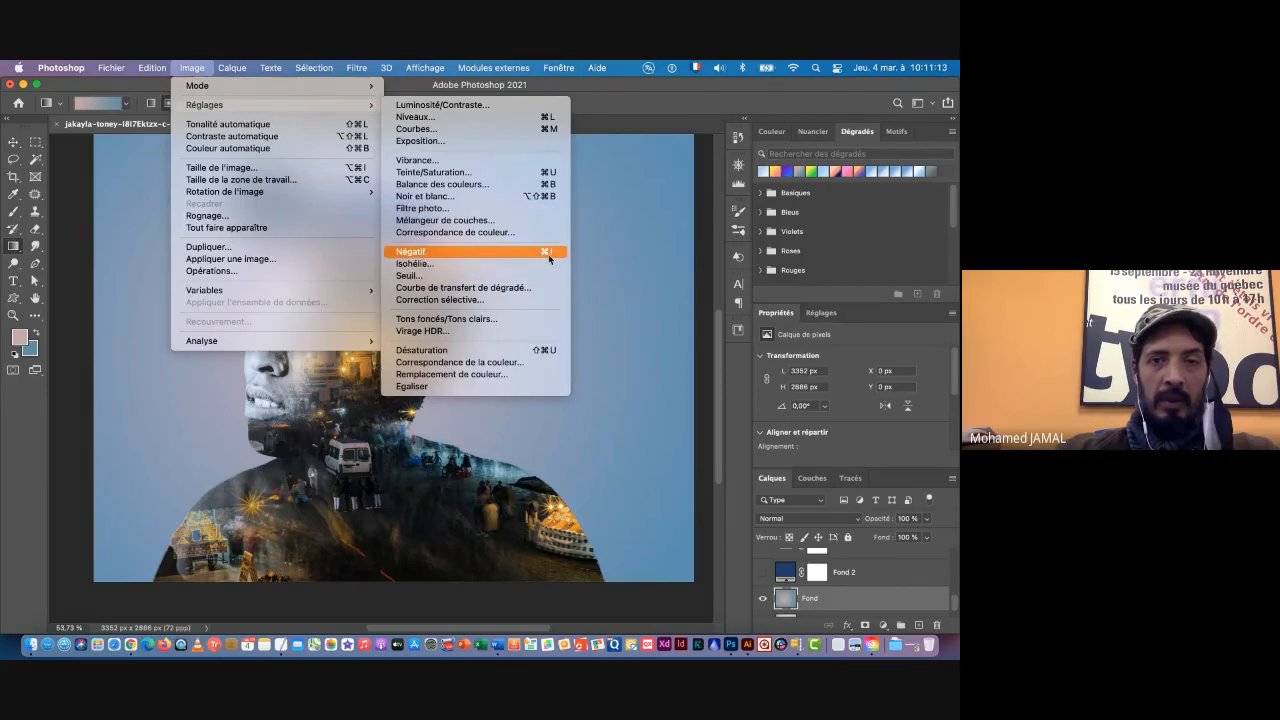
pyautogui.click(421, 255)
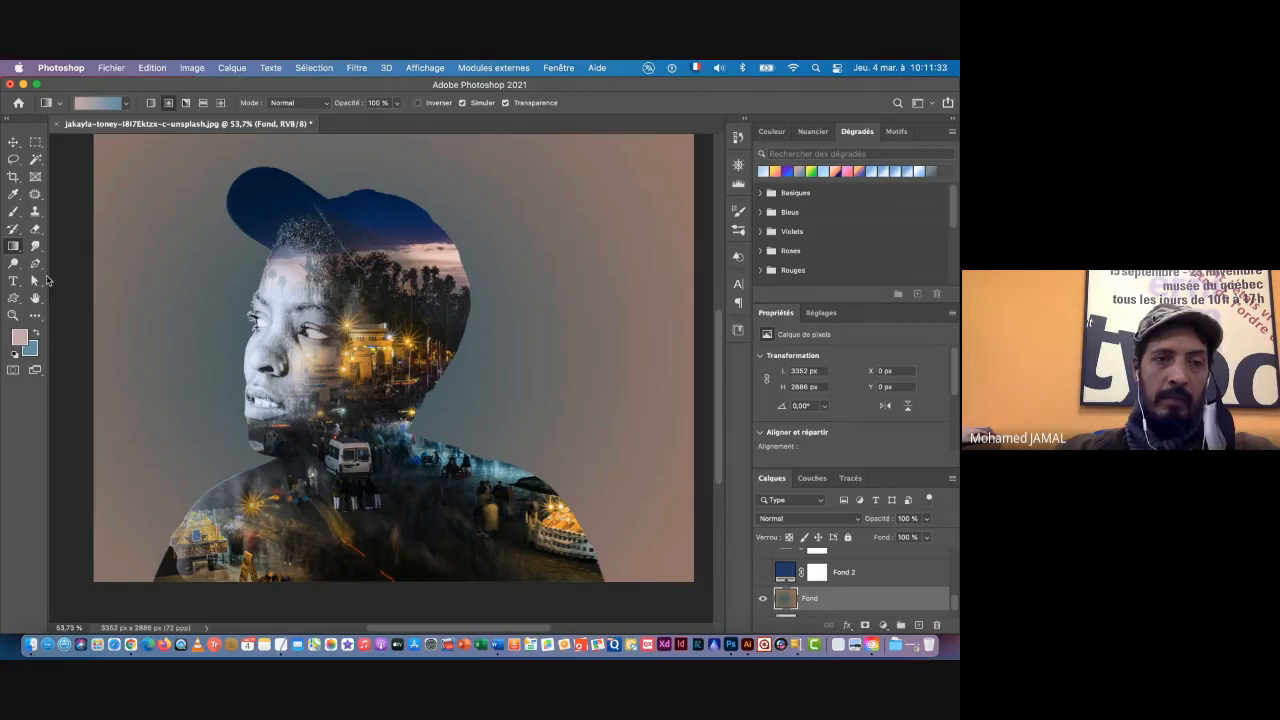
# Step: Sample a pale cream foreground colour from the bright golden lights beside the eye in the portrait
pyautogui.click(15, 196)
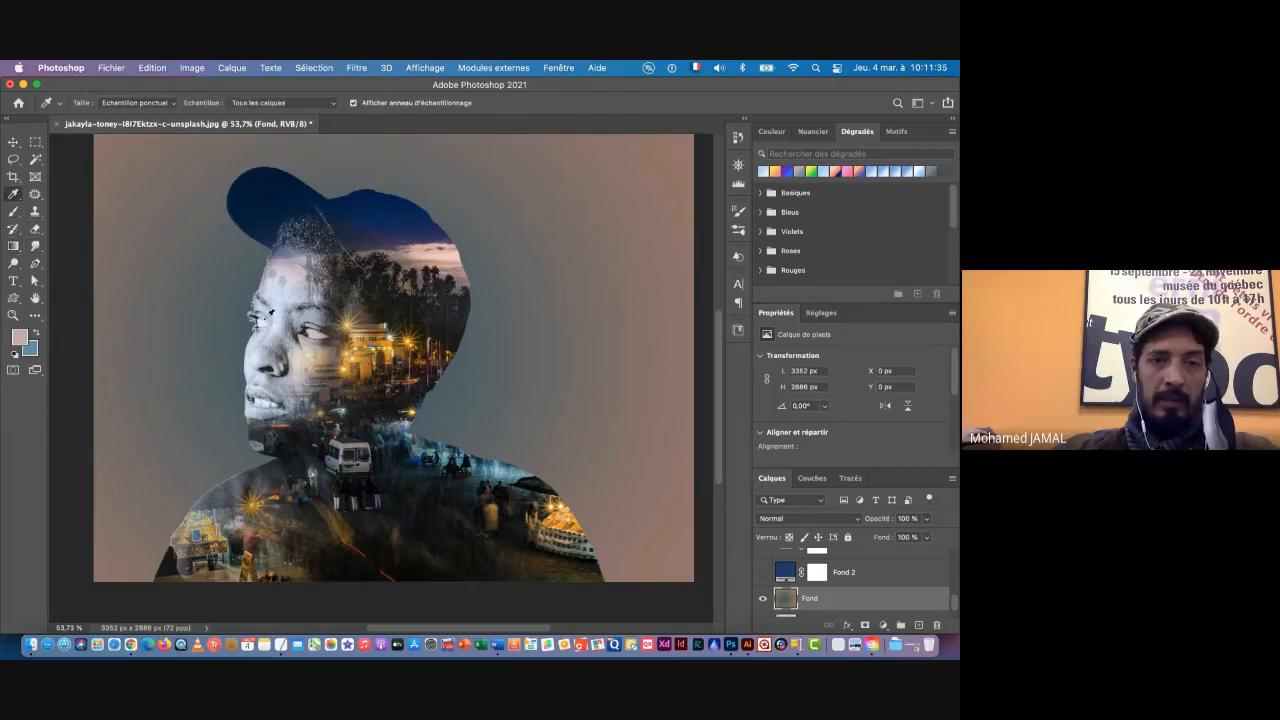
pyautogui.click(351, 319)
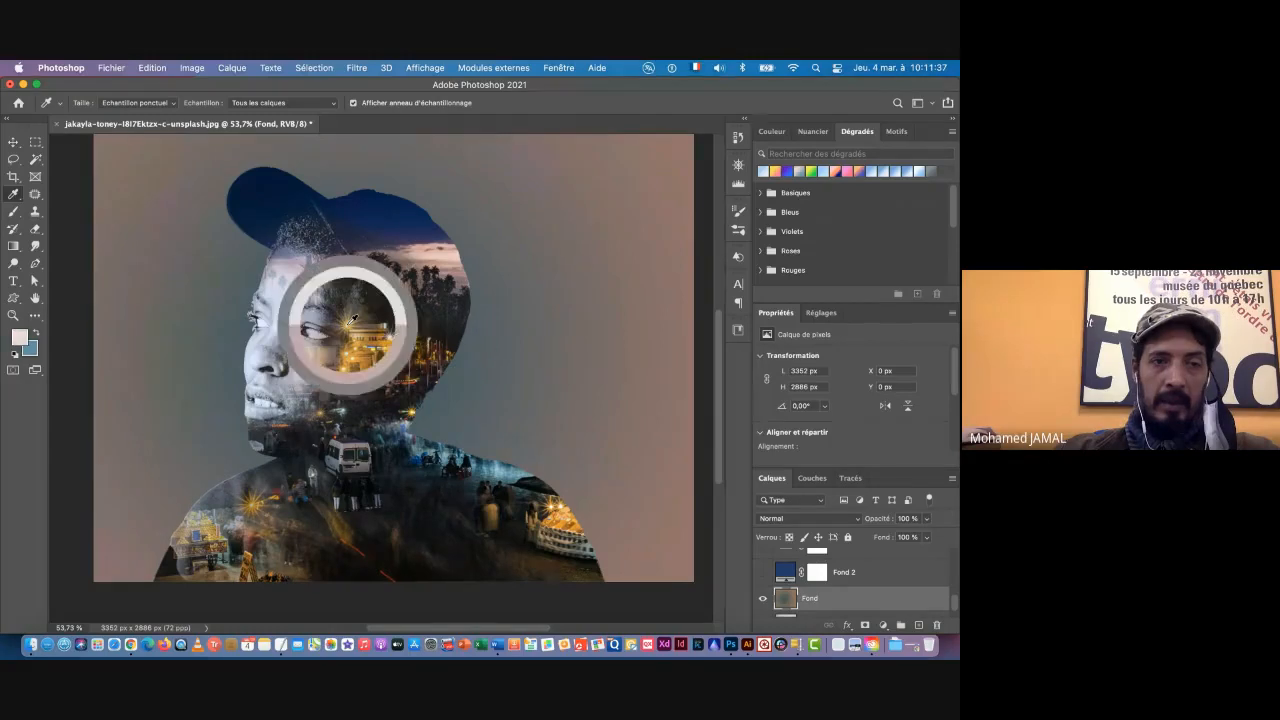
pyautogui.moveTo(351, 319); pyautogui.dragTo(351, 319)
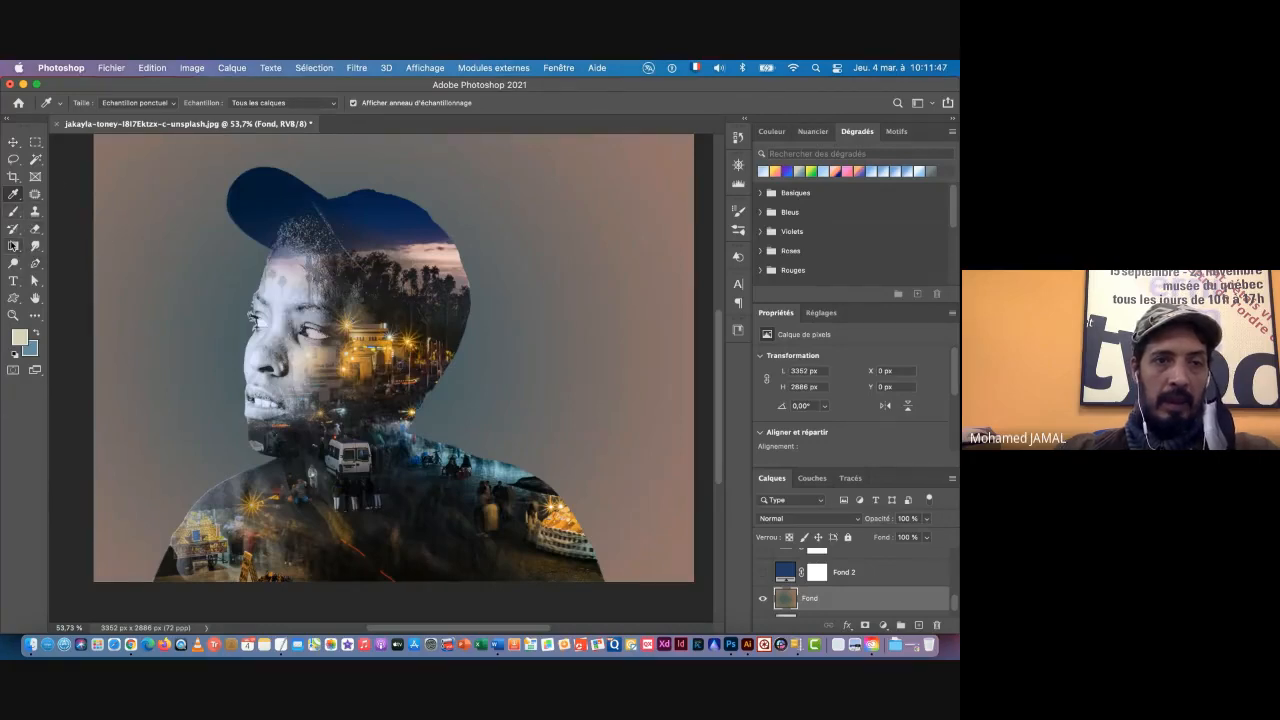
# Step: Fill the Fond layer with a radial cream-to-blue gradient running from behind the head to the canvas's upper-right corner
pyautogui.click(13, 247)
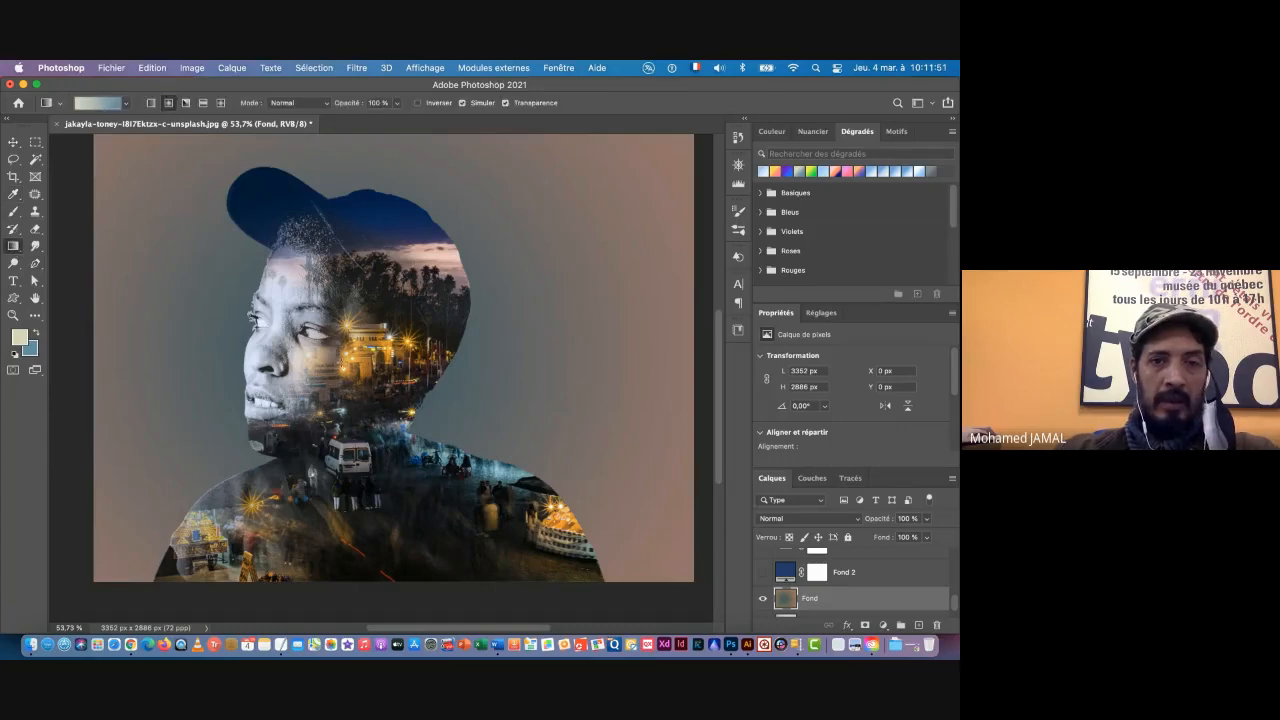
pyautogui.moveTo(392, 332); pyautogui.dragTo(682, 149)
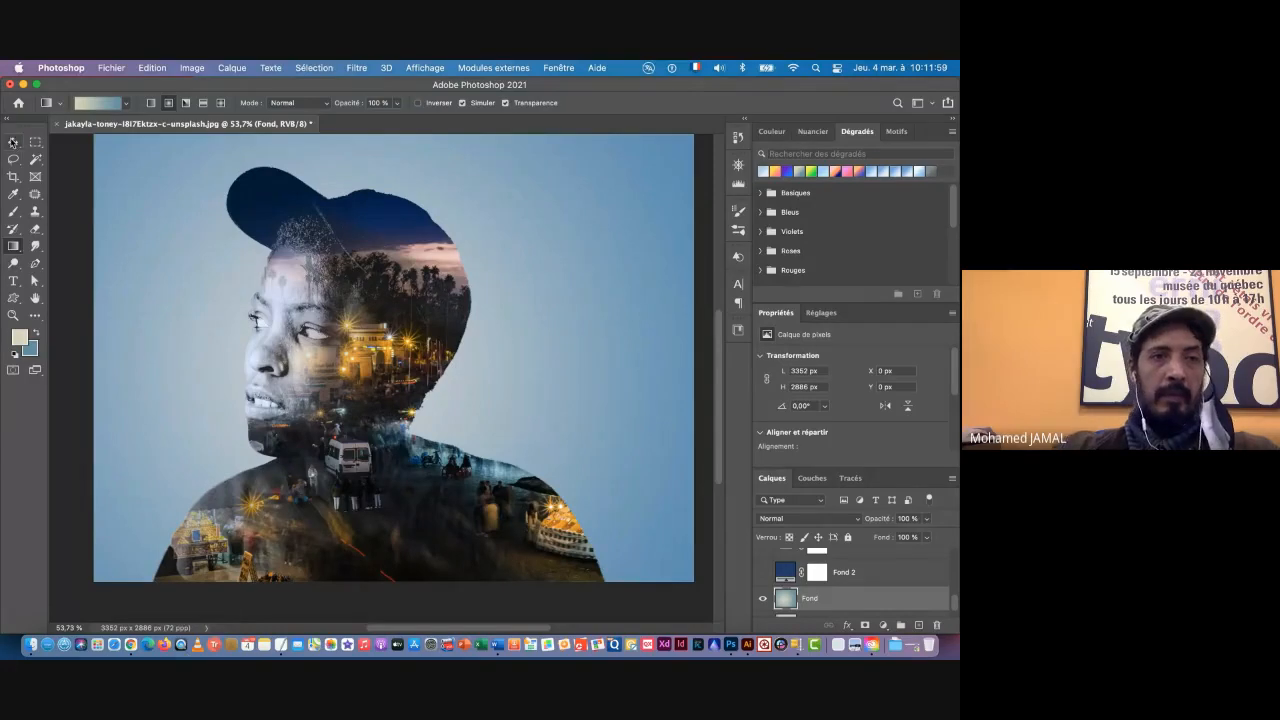
pyautogui.click(13, 142)
pyautogui.moveTo(458, 479); pyautogui.dragTo(432, 482)
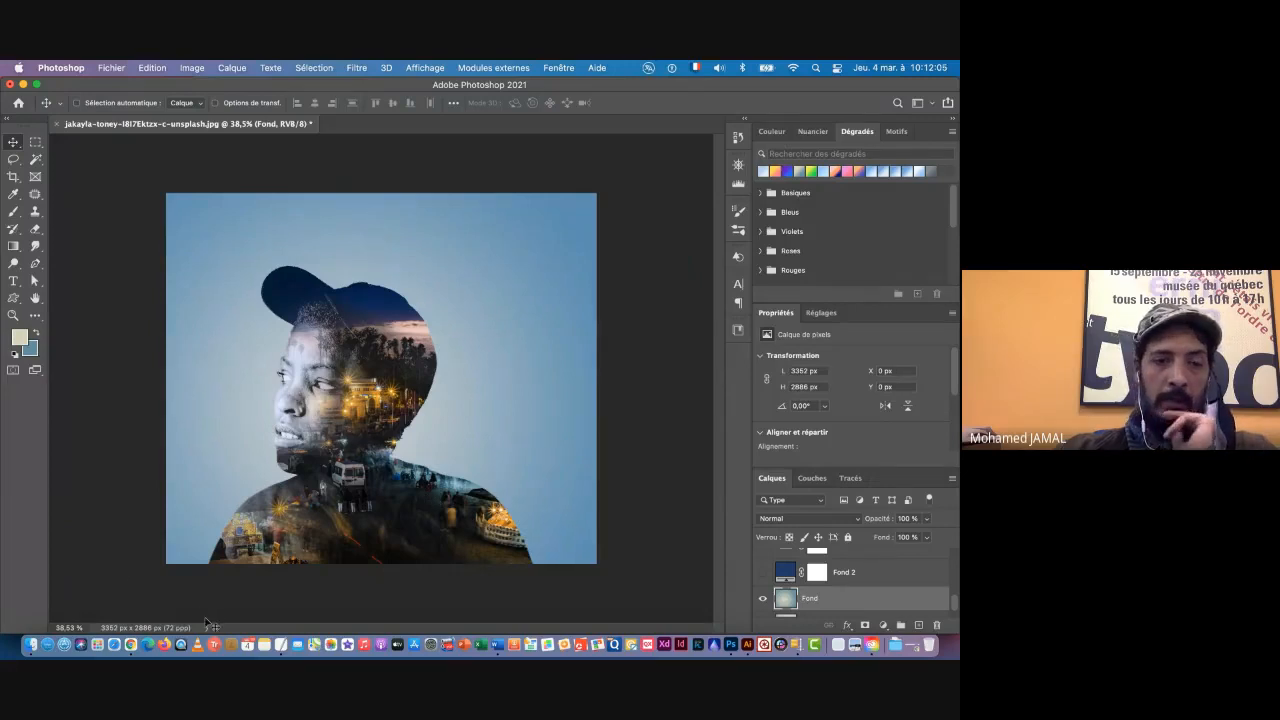
# Step: Switch to the Google Meet call in Chrome and choose to stop recording the meeting
pyautogui.click(132, 646)
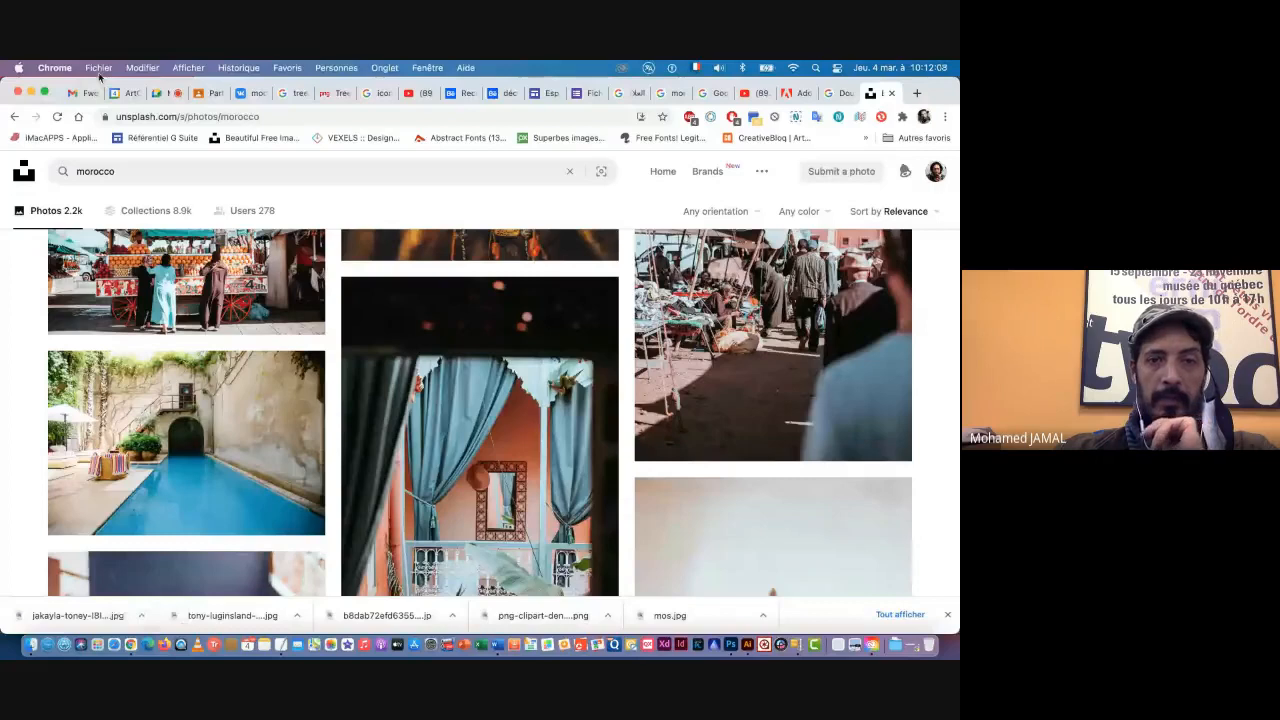
pyautogui.click(157, 93)
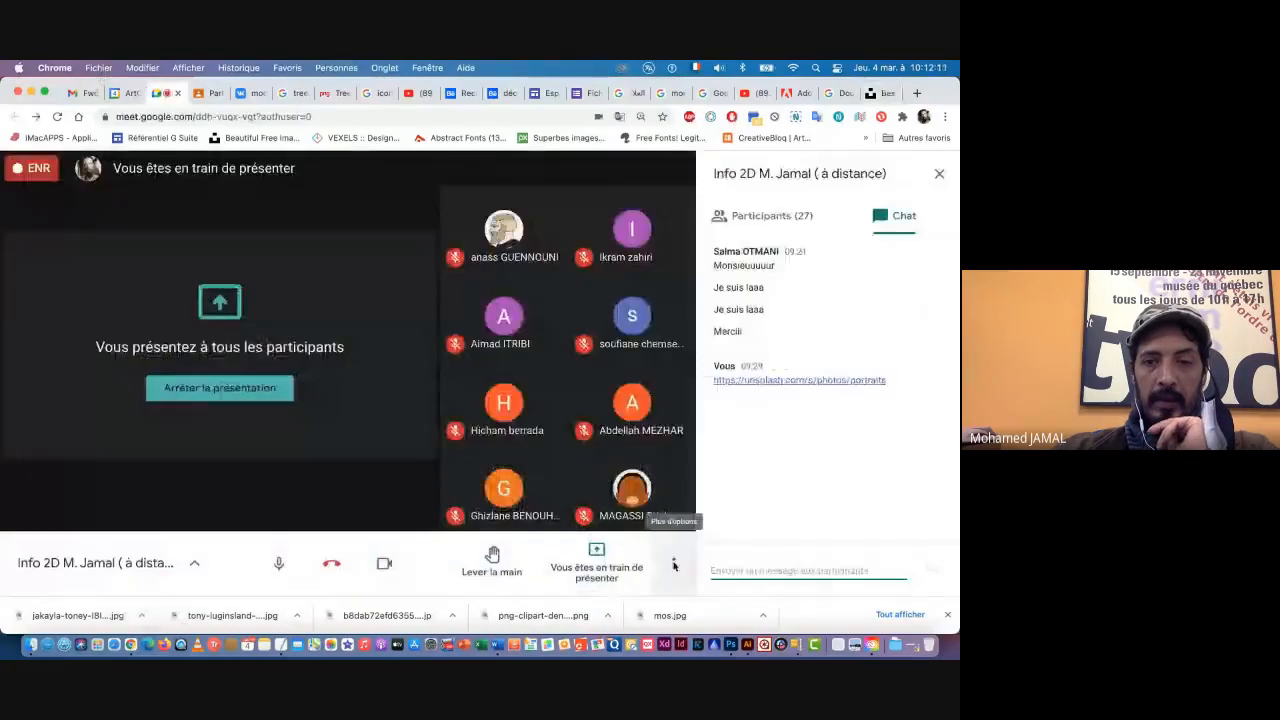
pyautogui.click(674, 563)
pyautogui.click(521, 219)
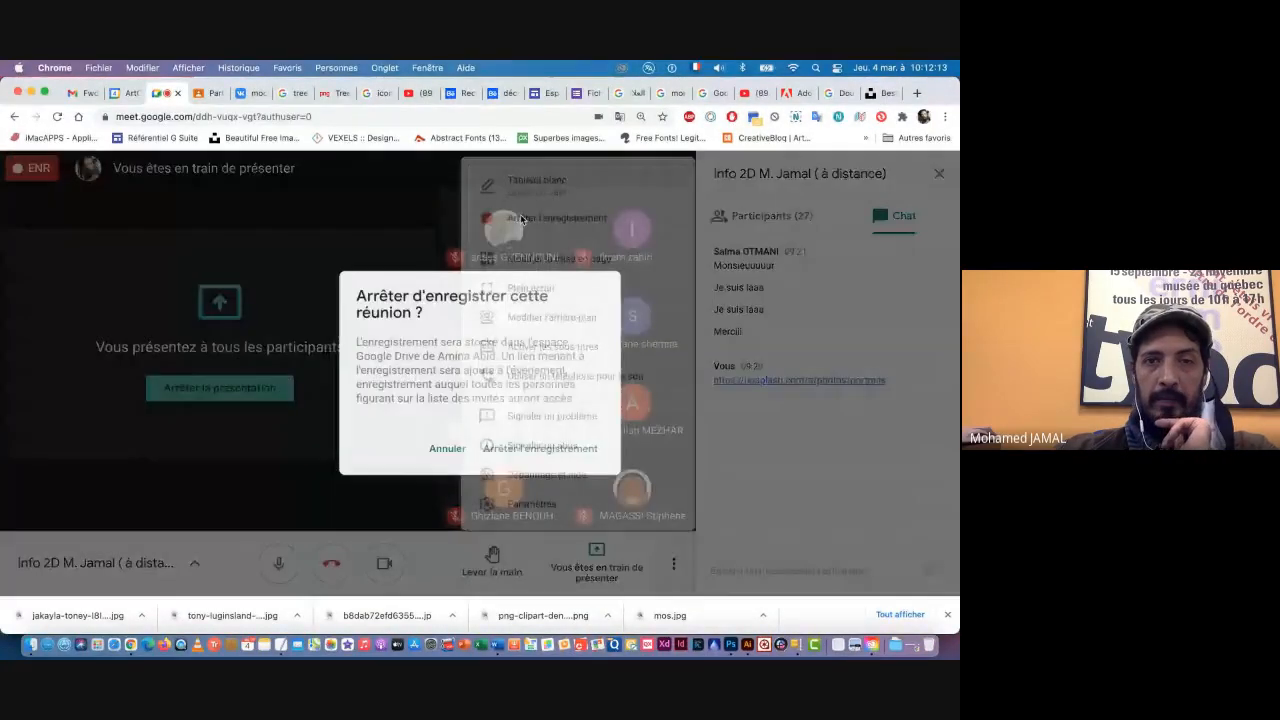